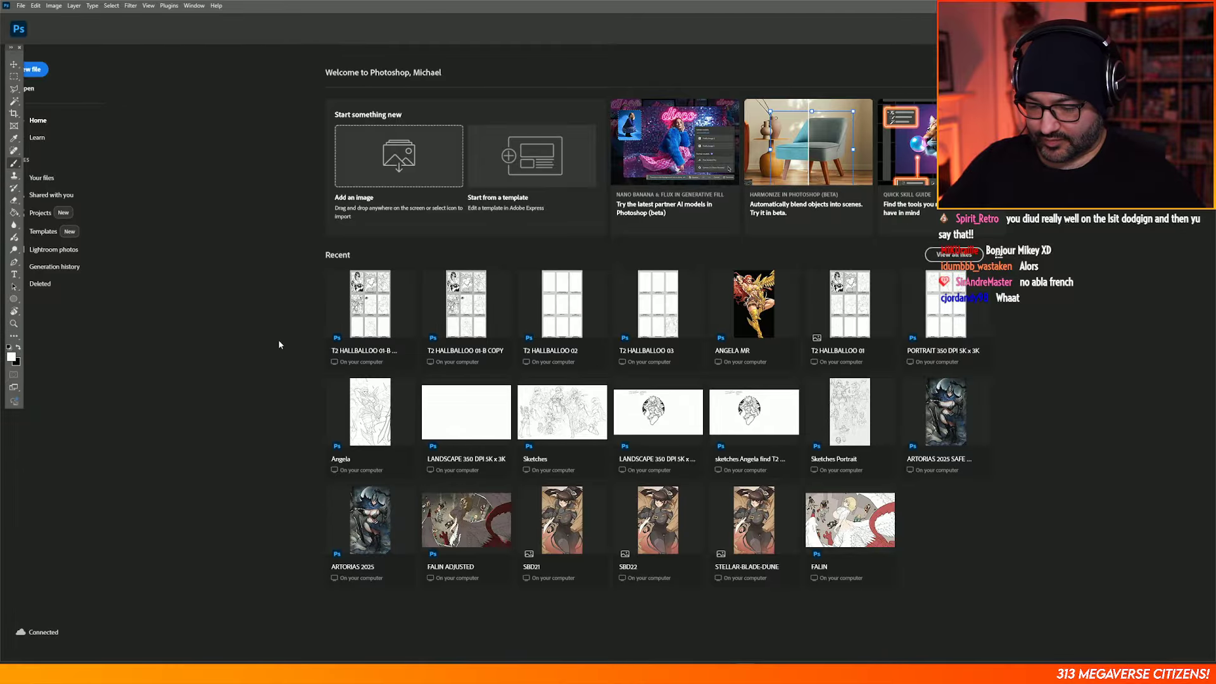
Step: Open the recent files LANDSCAPE 350 DPI 5K x 3K.psd and T2 HALLBALLOO 01-B COPYB.psd
{"action": "left_click", "coordinate": [468, 411]}
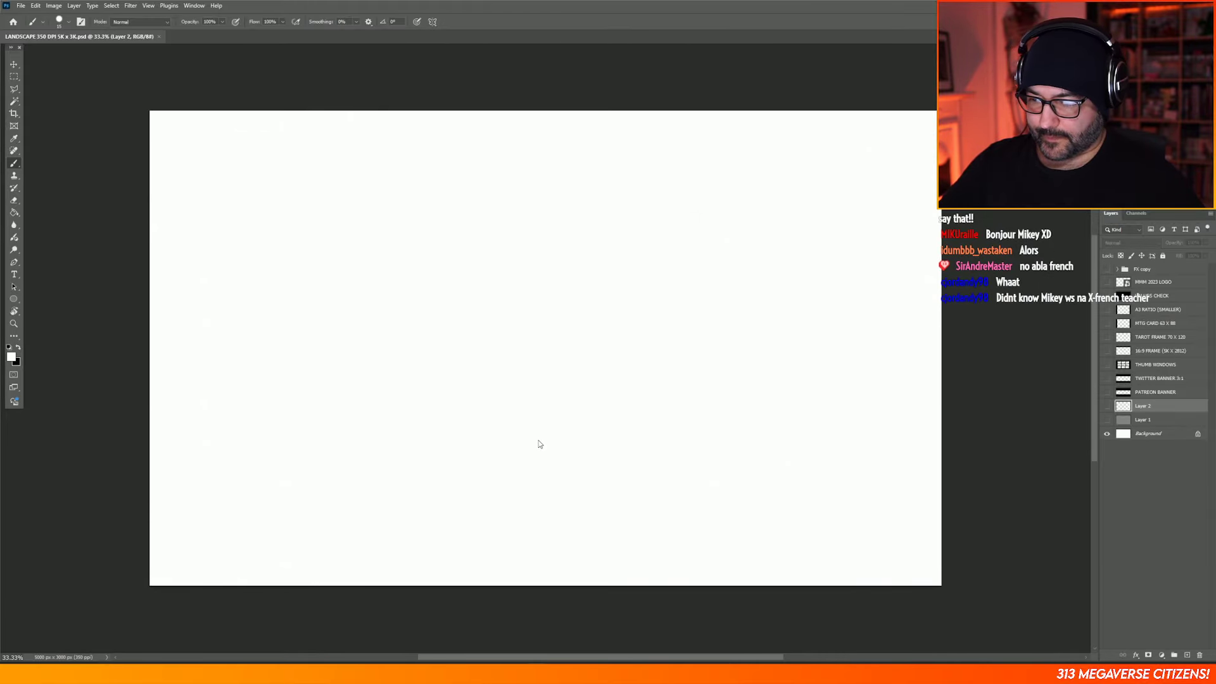
{"action": "key", "text": "super+e"}
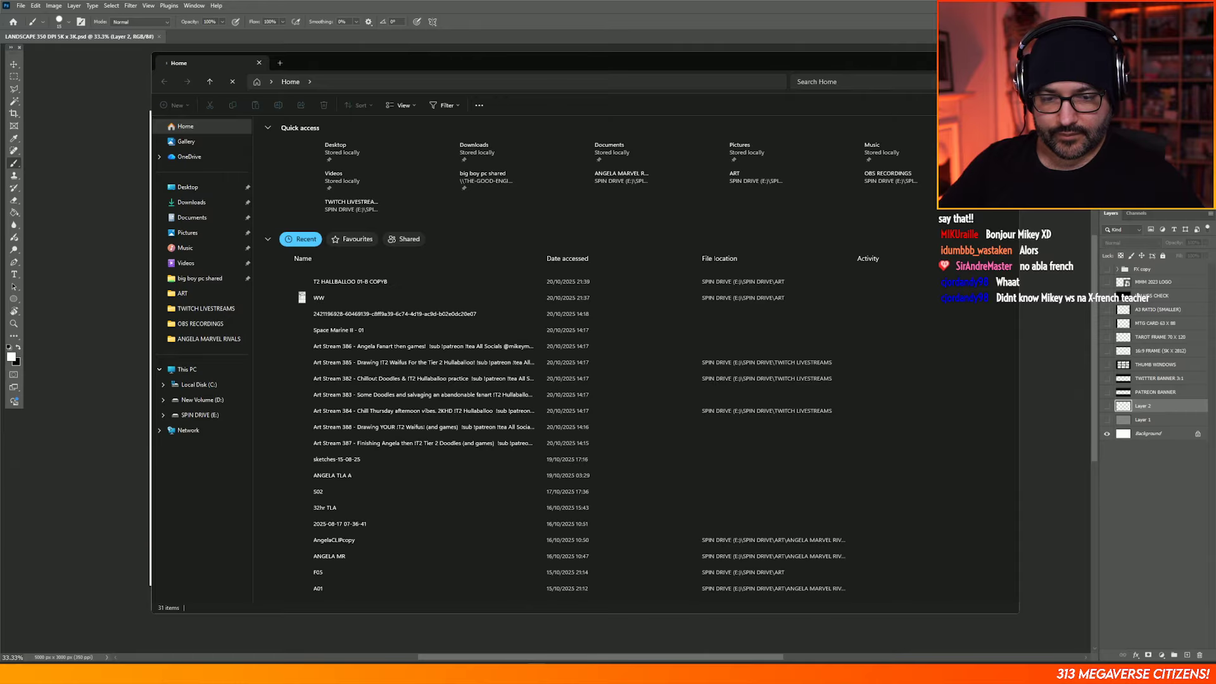
{"action": "left_click", "coordinate": [1008, 62]}
{"action": "left_click", "coordinate": [22, 9]}
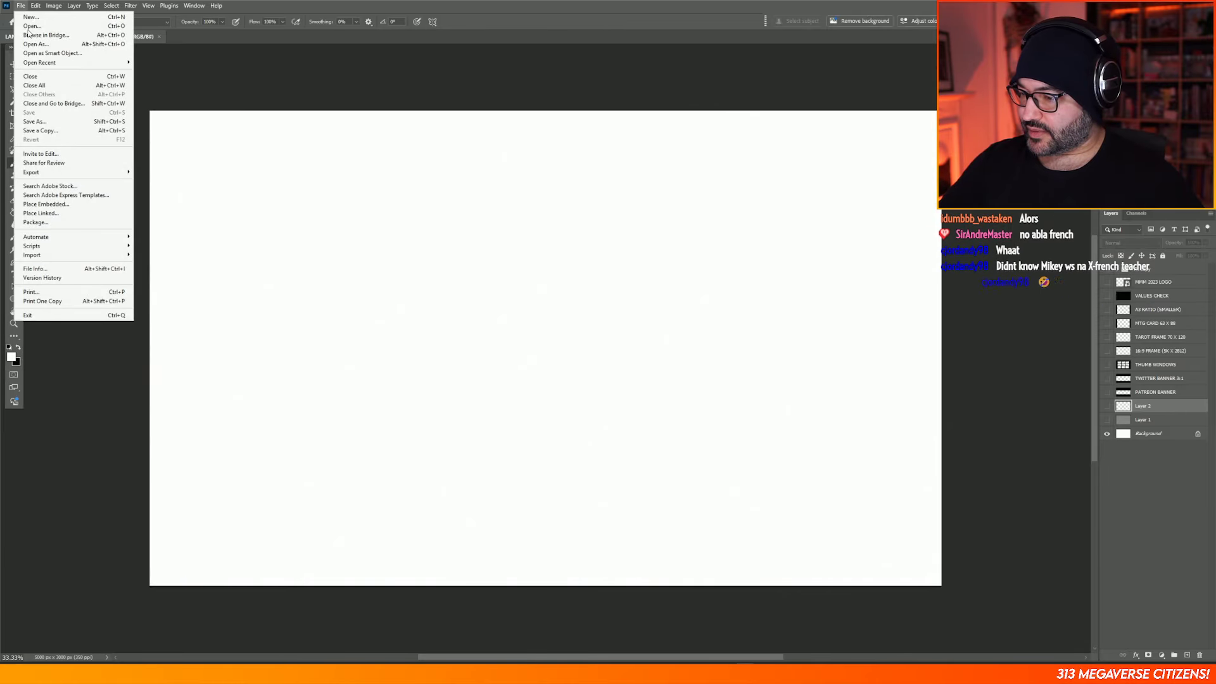
{"action": "mouse_move", "coordinate": [52, 64]}
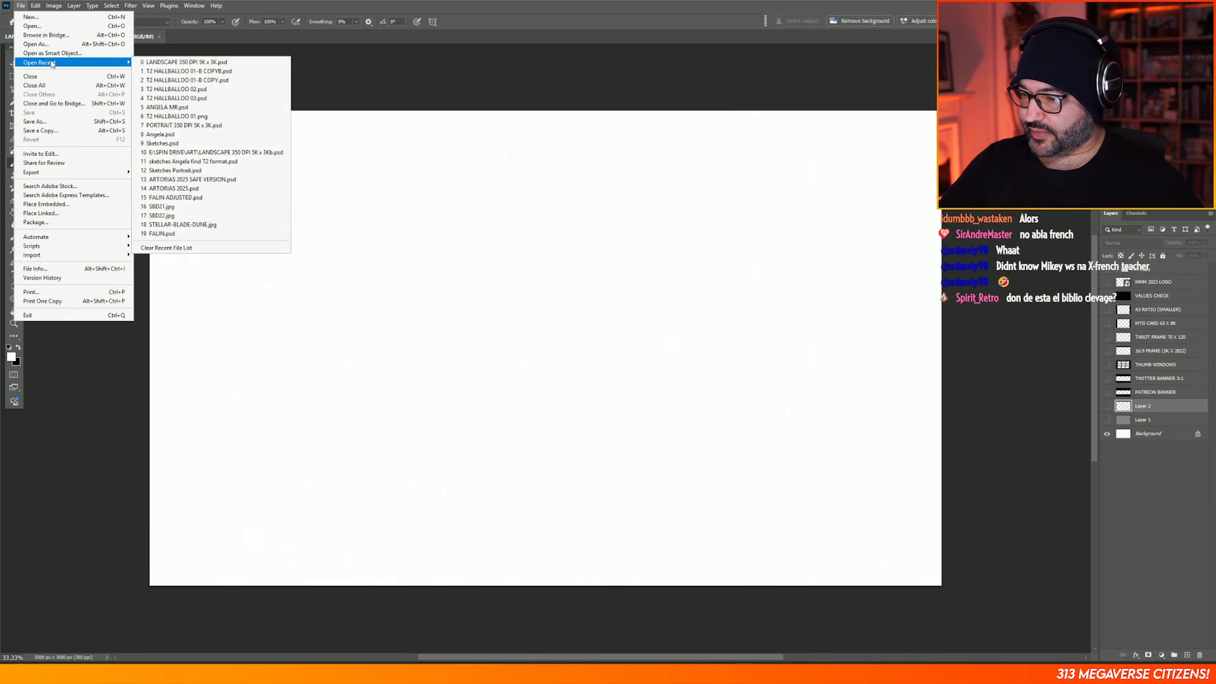
{"action": "left_click", "coordinate": [230, 72]}
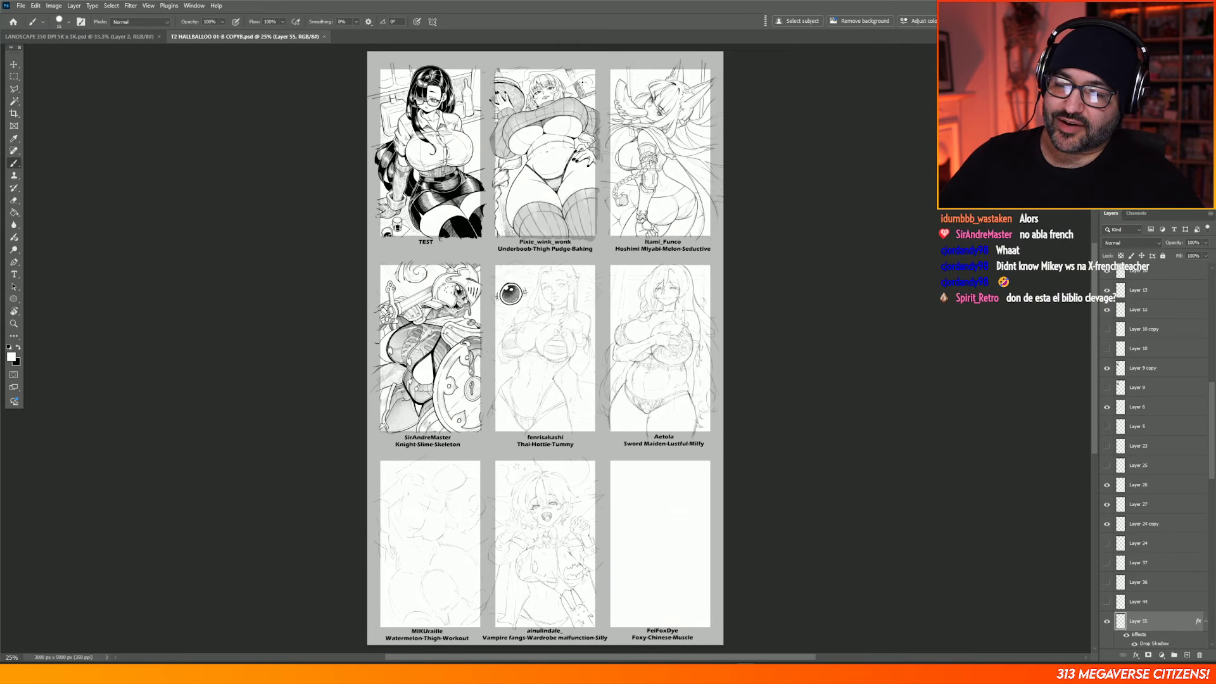
Step: Examine the inked and sketched character panels across the three rows of the T2 HALLBALLOO sheet
{"action": "scroll", "coordinate": [583, 83], "scroll_direction": "up", "scroll_amount": 4}
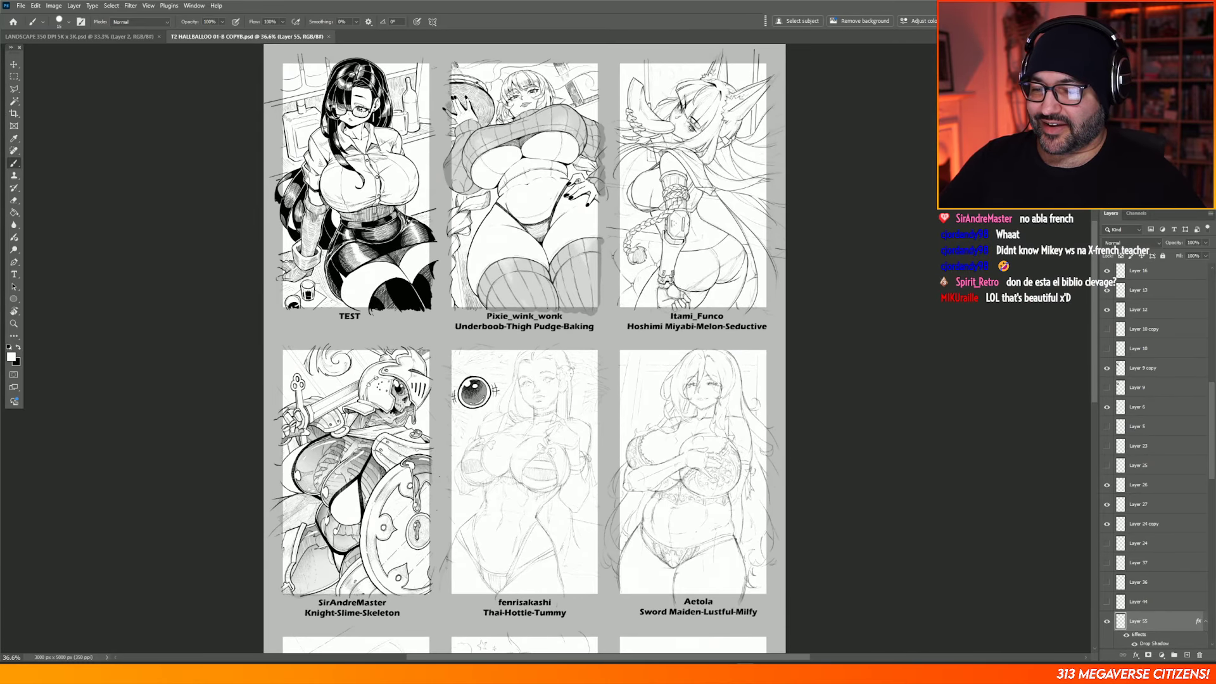
{"action": "scroll", "coordinate": [494, 98], "scroll_direction": "up", "scroll_amount": 5}
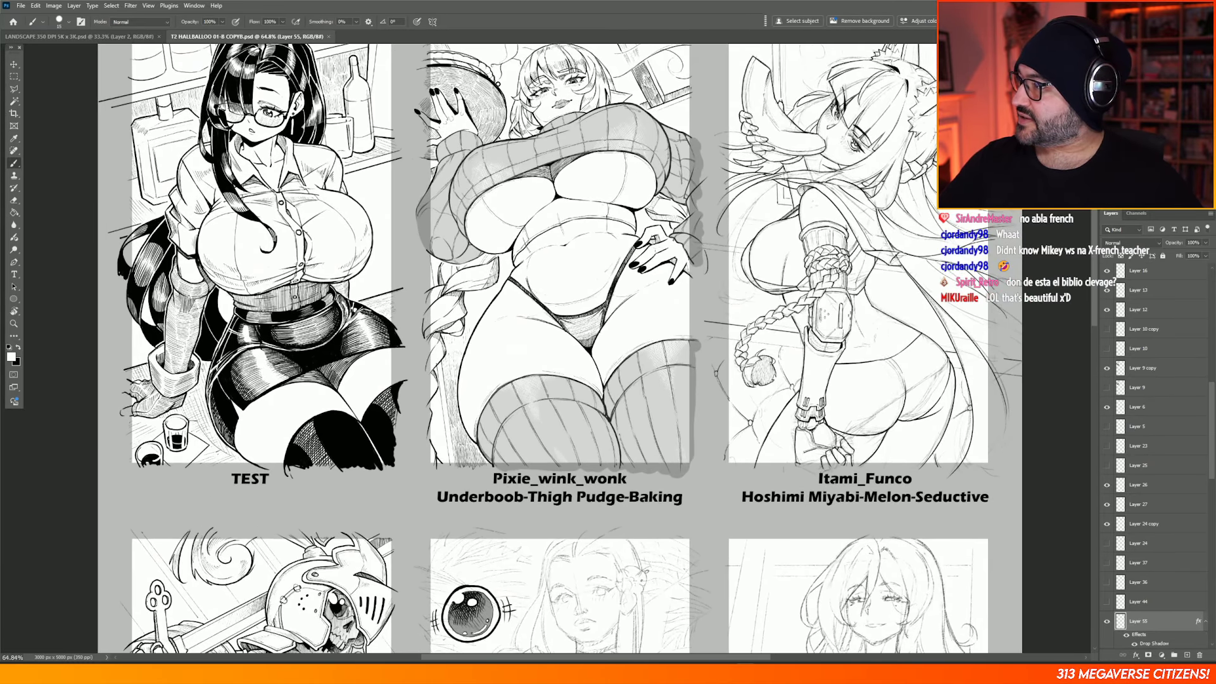
{"action": "scroll", "coordinate": [590, 232], "scroll_direction": "down", "scroll_amount": 3}
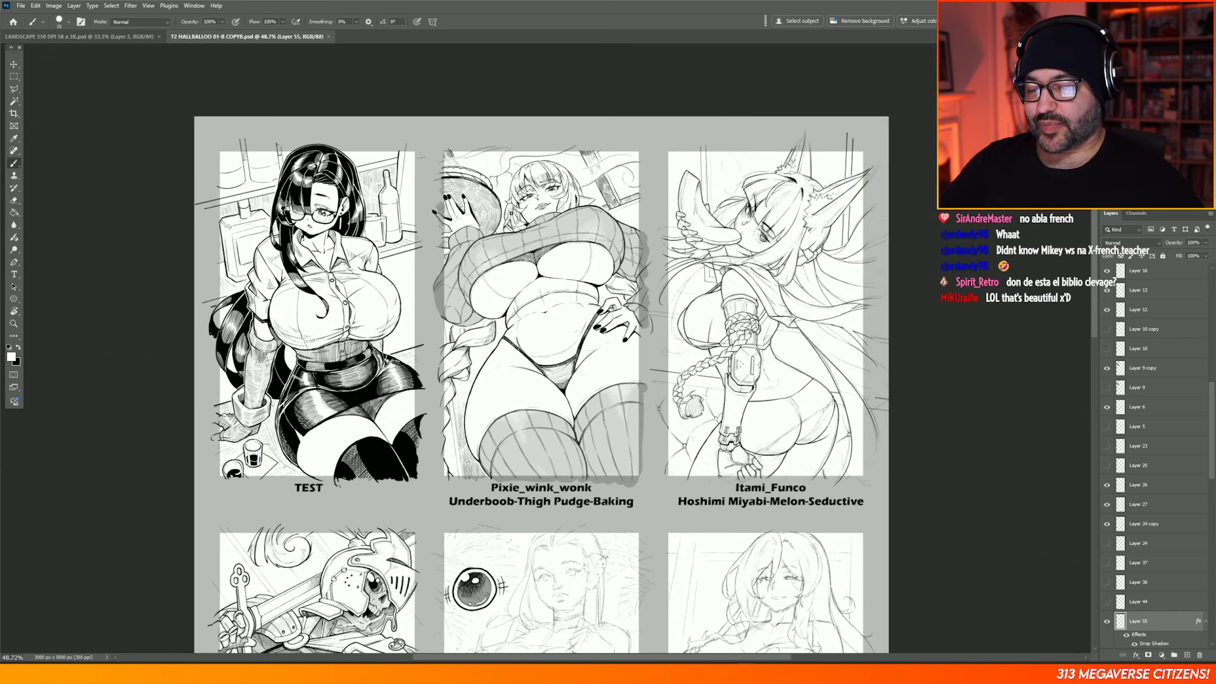
{"action": "scroll", "coordinate": [590, 232], "scroll_direction": "up", "scroll_amount": 1}
{"action": "scroll", "coordinate": [560, 241], "scroll_direction": "up", "scroll_amount": 1}
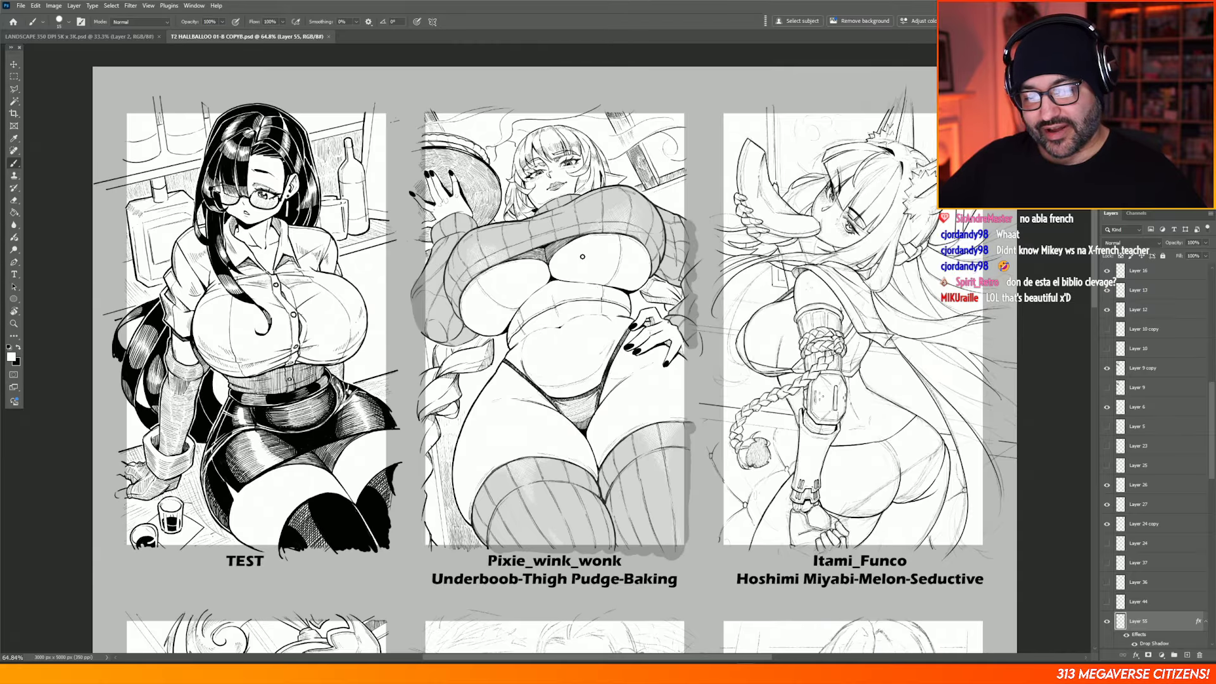
{"action": "scroll", "coordinate": [582, 256], "scroll_direction": "down", "scroll_amount": 4}
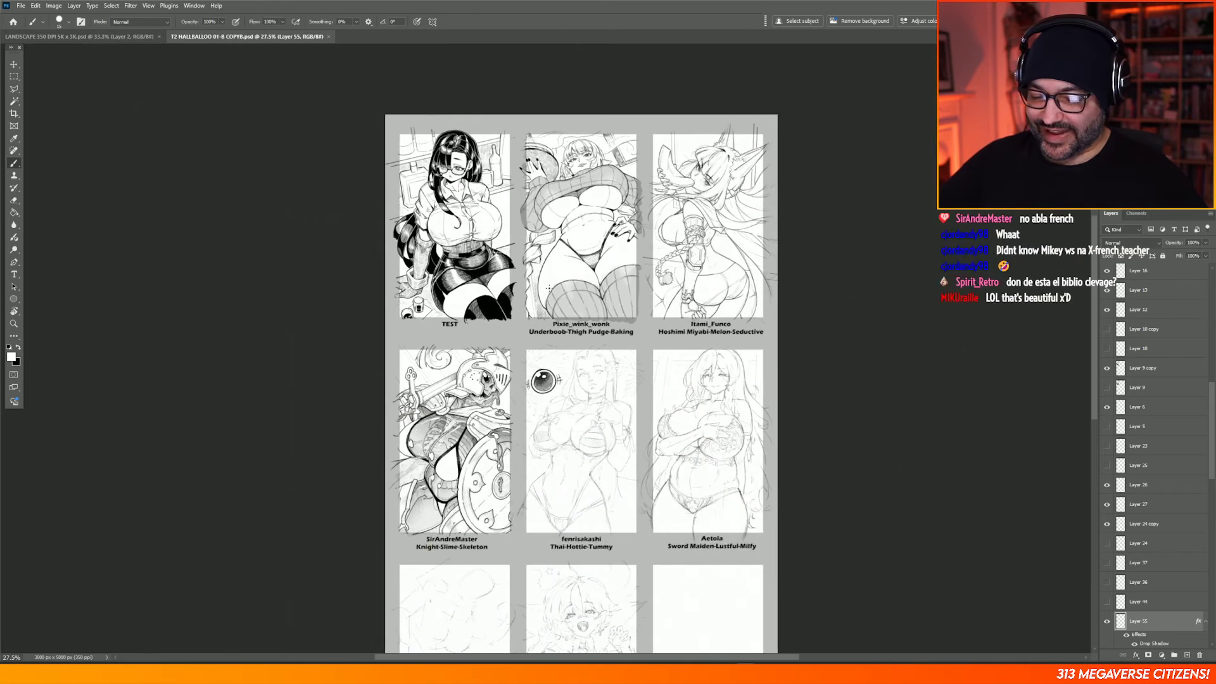
{"action": "scroll", "coordinate": [516, 520], "scroll_direction": "up", "scroll_amount": 3}
{"action": "scroll", "coordinate": [516, 519], "scroll_direction": "up", "scroll_amount": 2}
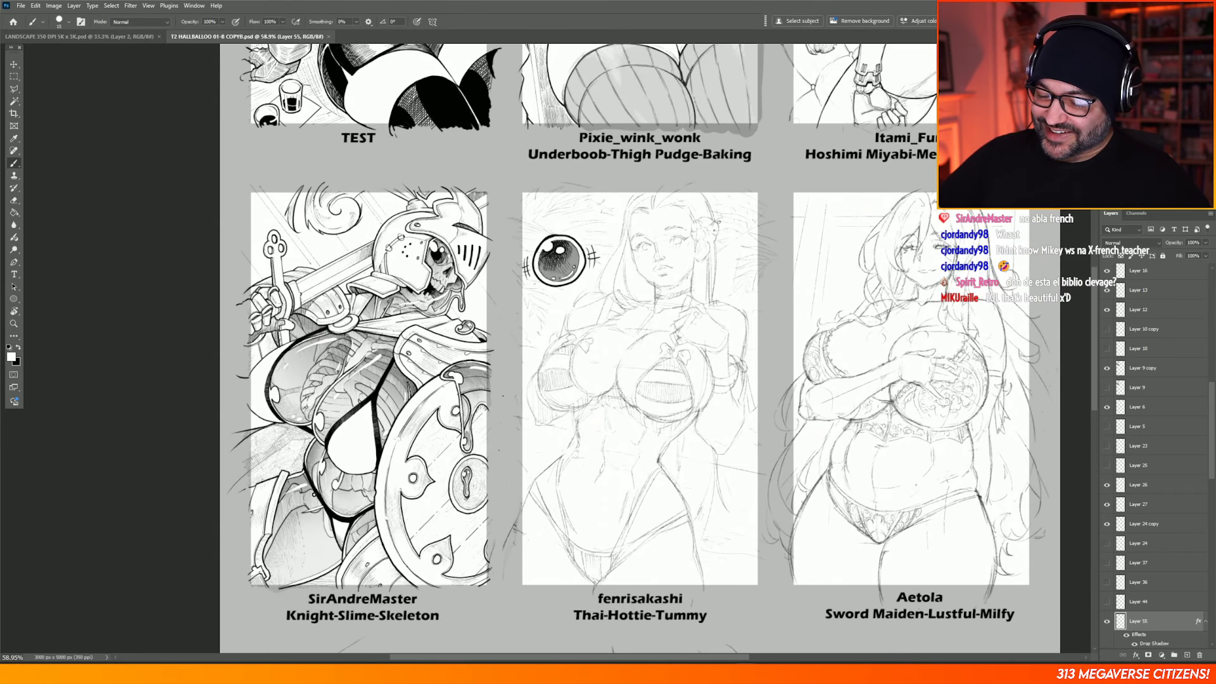
{"action": "scroll", "coordinate": [339, 252], "scroll_direction": "down", "scroll_amount": 5}
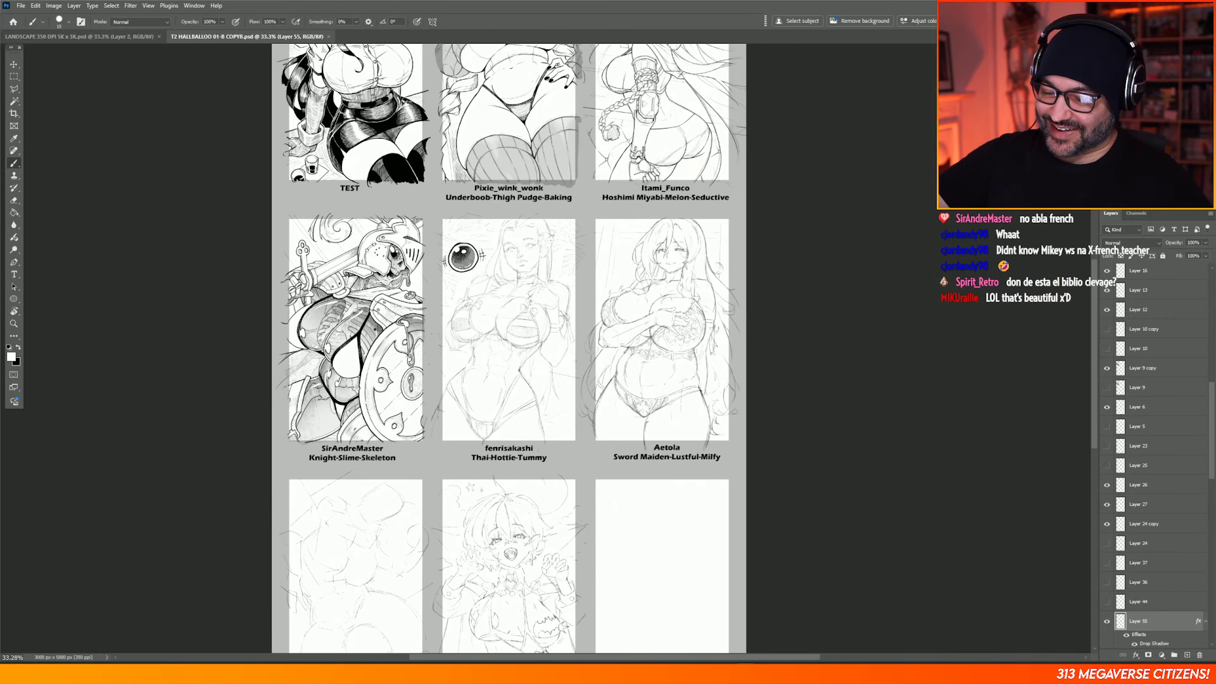
{"action": "scroll", "coordinate": [512, 260], "scroll_direction": "down", "scroll_amount": 5}
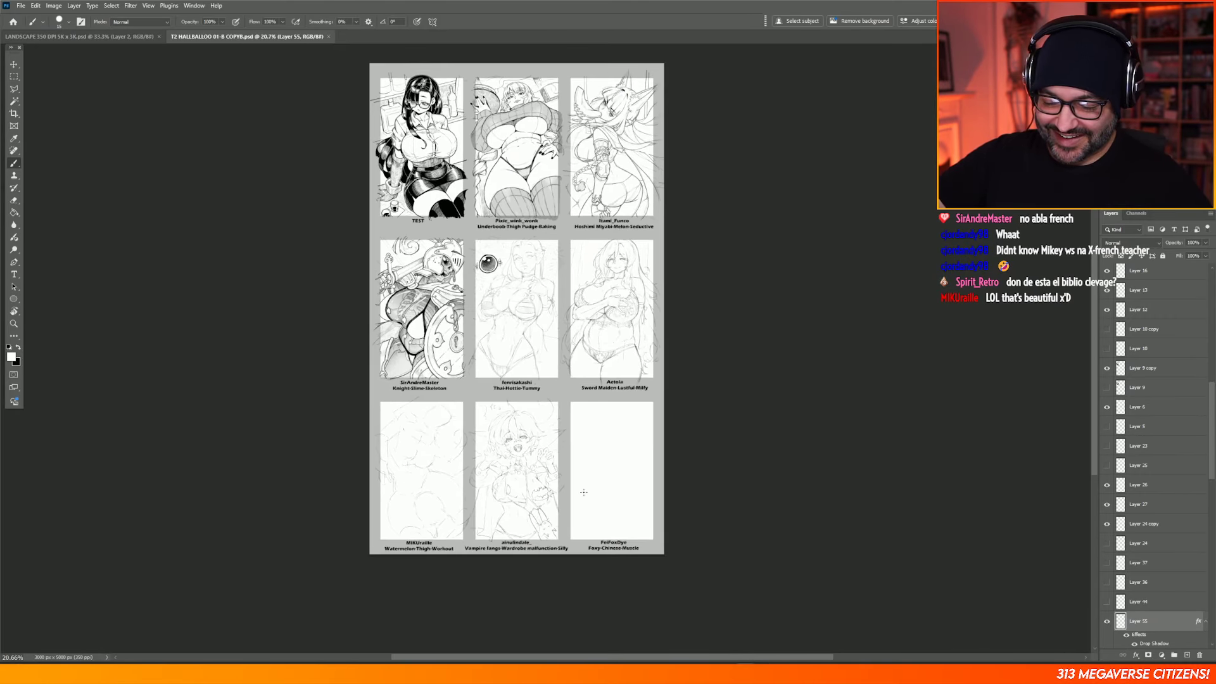
{"action": "scroll", "coordinate": [525, 507], "scroll_direction": "up", "scroll_amount": 4}
{"action": "scroll", "coordinate": [560, 109], "scroll_direction": "up", "scroll_amount": 3}
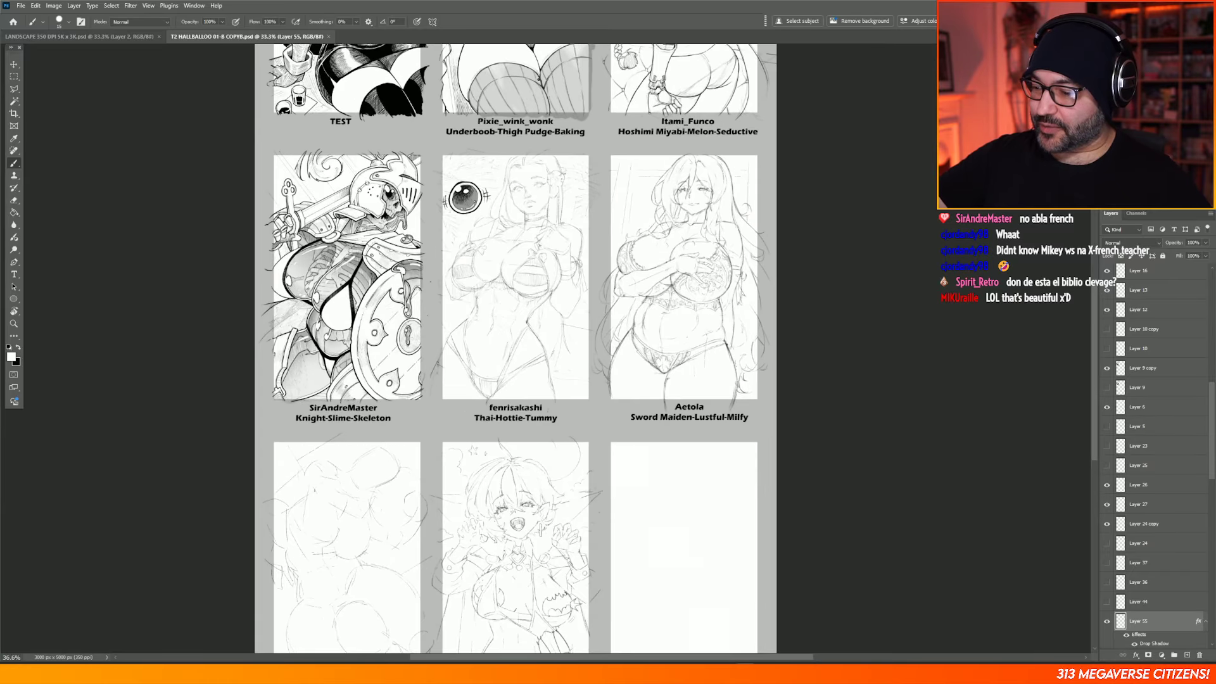
Step: In the blank landscape document, add a new layer above Layer 2 and make black the foreground colour
{"action": "left_click", "coordinate": [75, 37]}
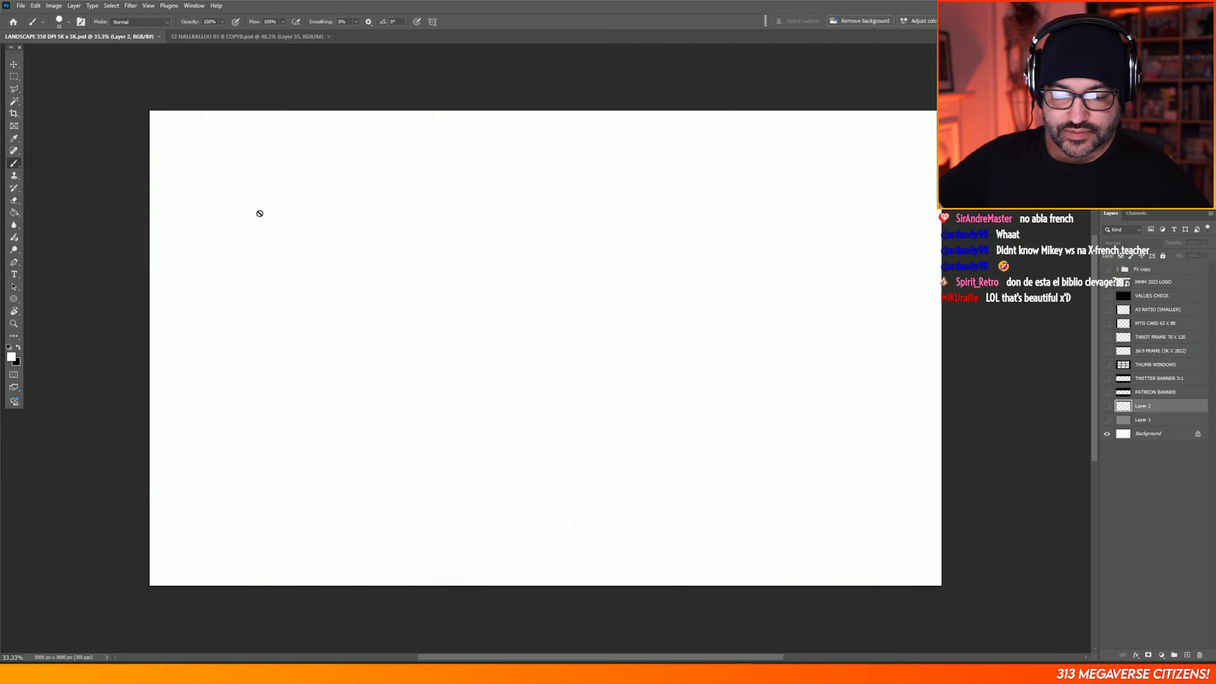
{"action": "scroll", "coordinate": [394, 310], "scroll_direction": "up", "scroll_amount": 1}
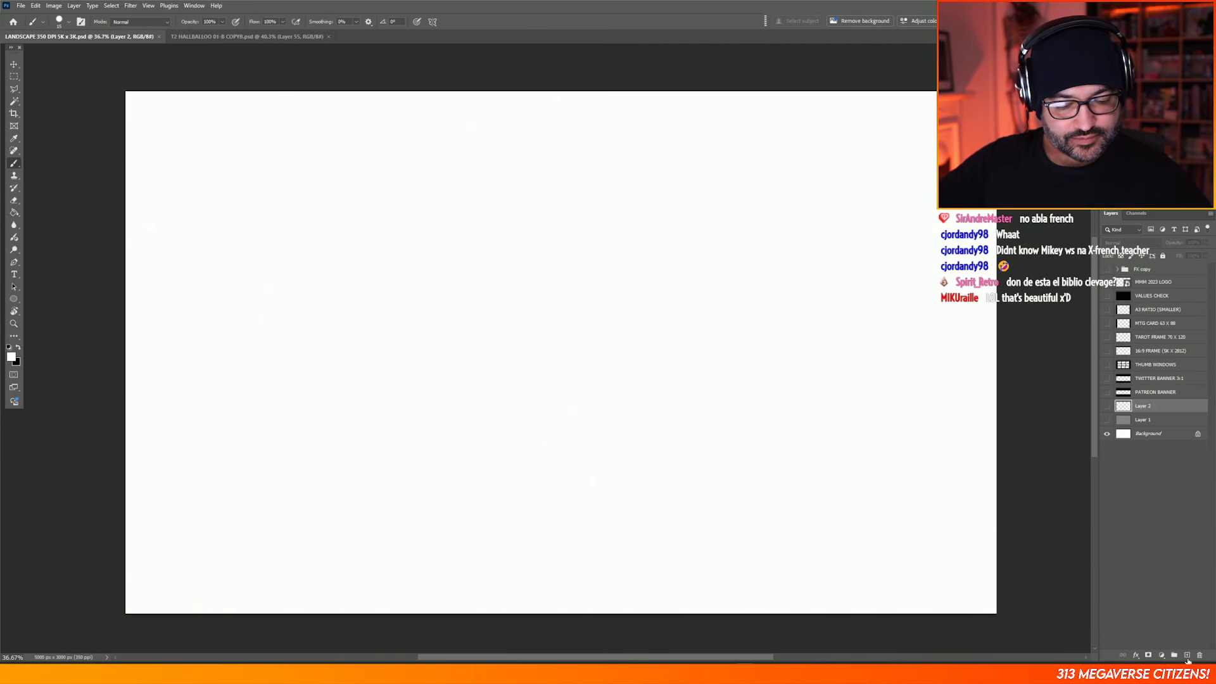
{"action": "left_click", "coordinate": [1188, 655]}
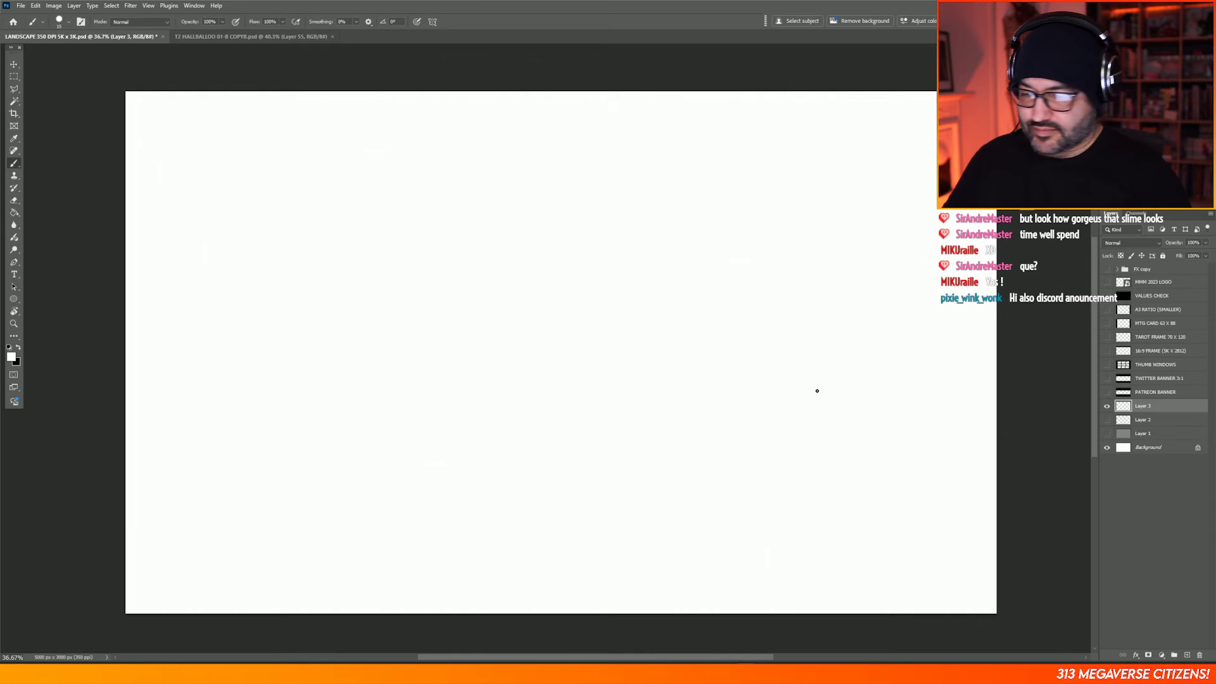
{"action": "key", "text": "x"}
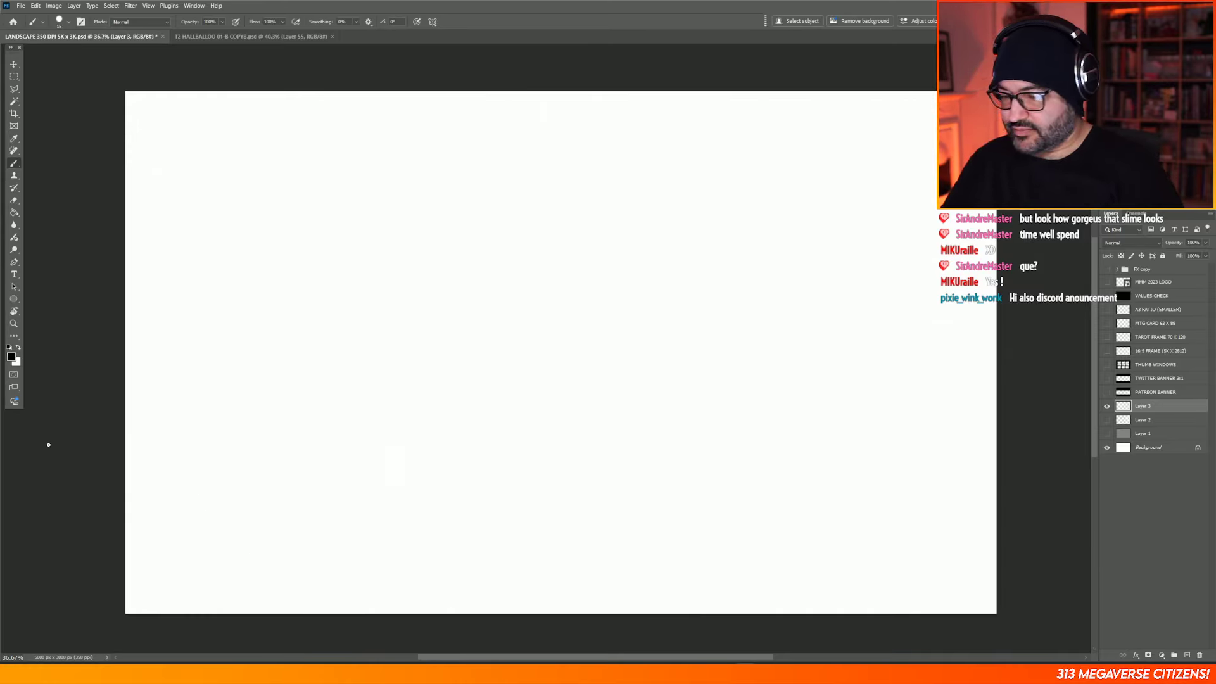
Step: Test the brush with a zigzag stroke, undo it, and choose the 7 px preset listed between DG main - Square texture and Inker Thin
{"action": "mouse_move", "coordinate": [403, 234]}
{"action": "left_mouse_down"}
{"action": "mouse_move", "coordinate": [397, 251]}
{"action": "mouse_move", "coordinate": [676, 144]}
{"action": "mouse_move", "coordinate": [673, 515]}
{"action": "left_mouse_up"}
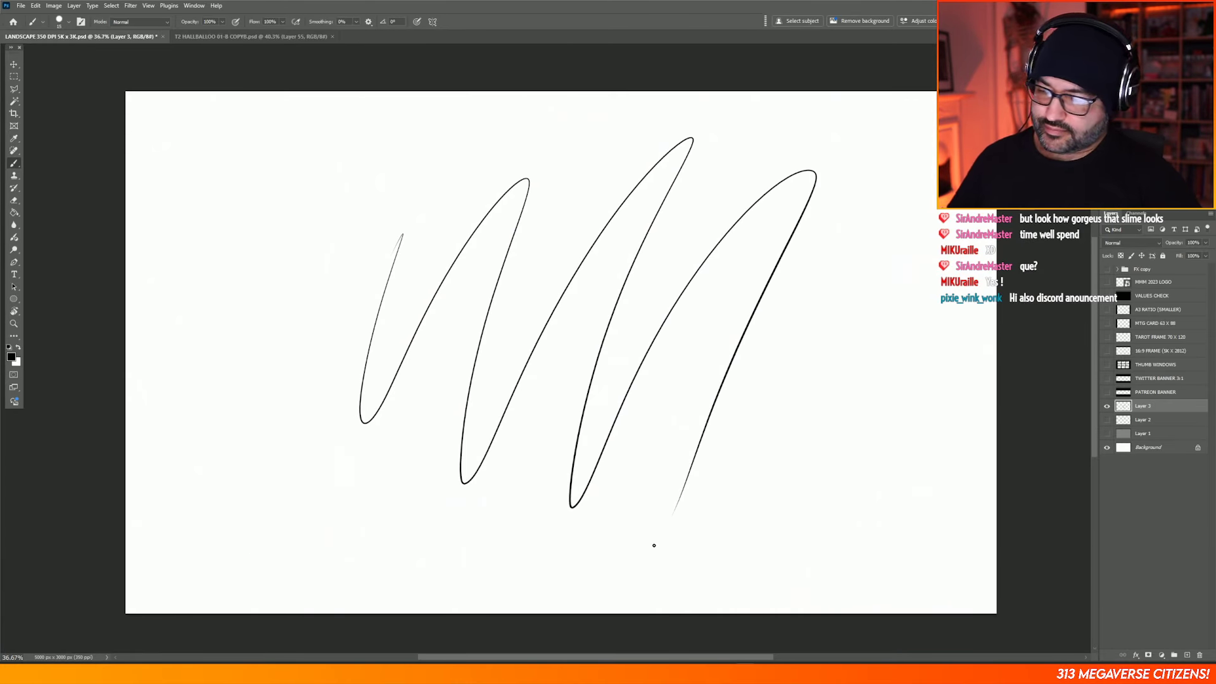
{"action": "key", "text": "ctrl+z"}
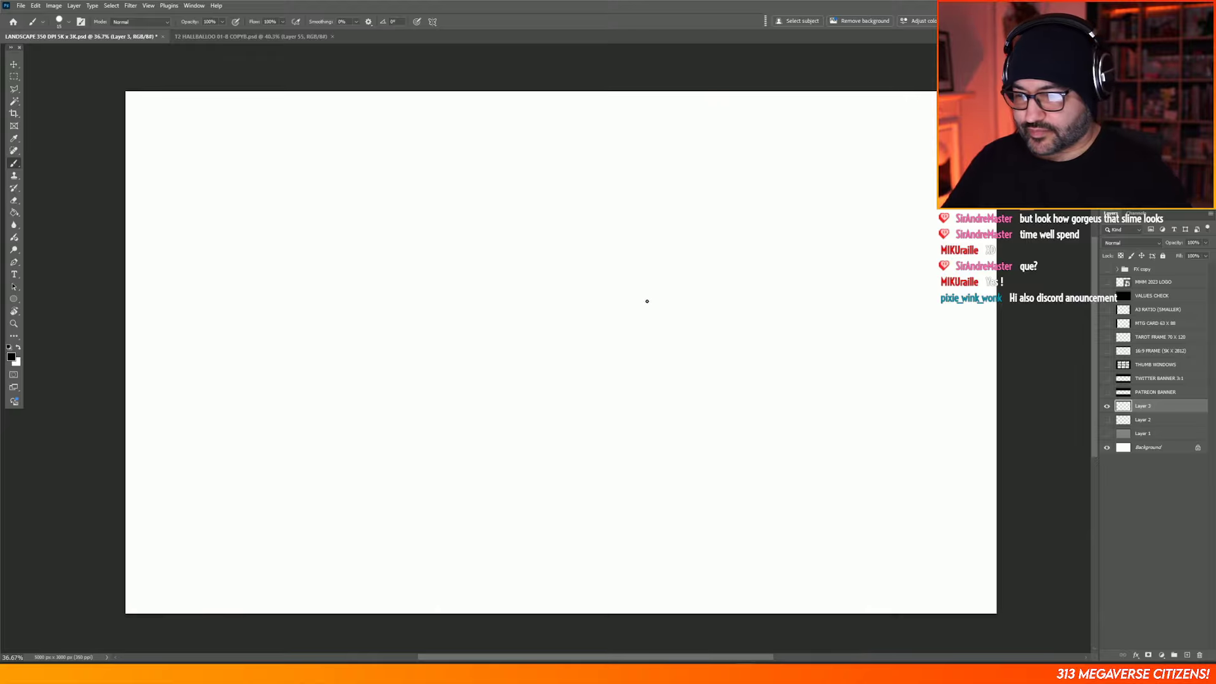
{"action": "right_click", "coordinate": [590, 237]}
{"action": "left_click", "coordinate": [651, 458]}
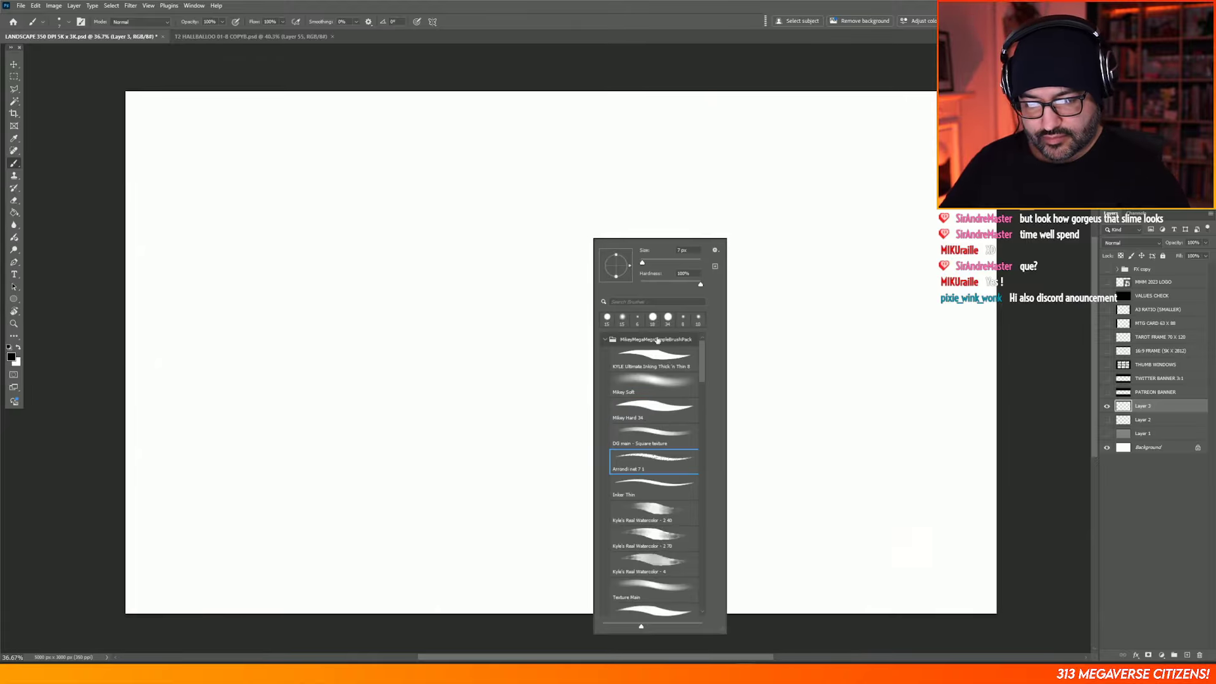
{"action": "left_click", "coordinate": [846, 262]}
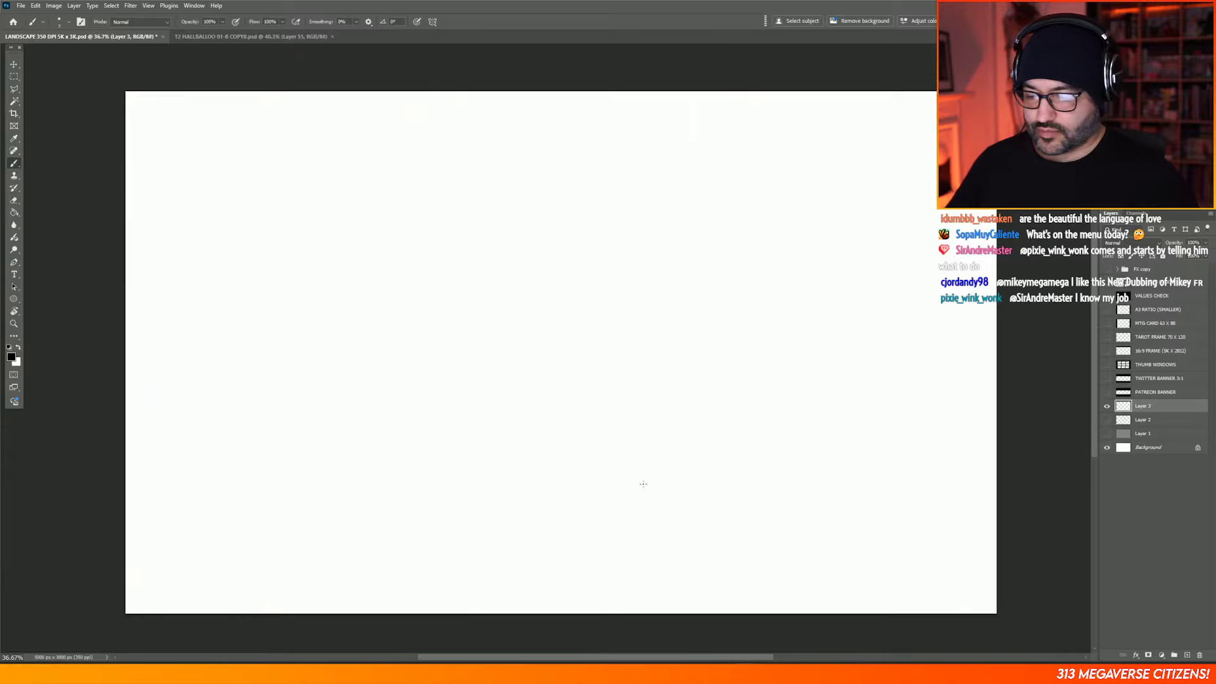
Step: Draw two parallel straight horizontal guide lines across the middle of the canvas, undoing unwanted attempts
{"action": "left_click_drag", "start_coordinate": [330, 342], "coordinate": [839, 333]}
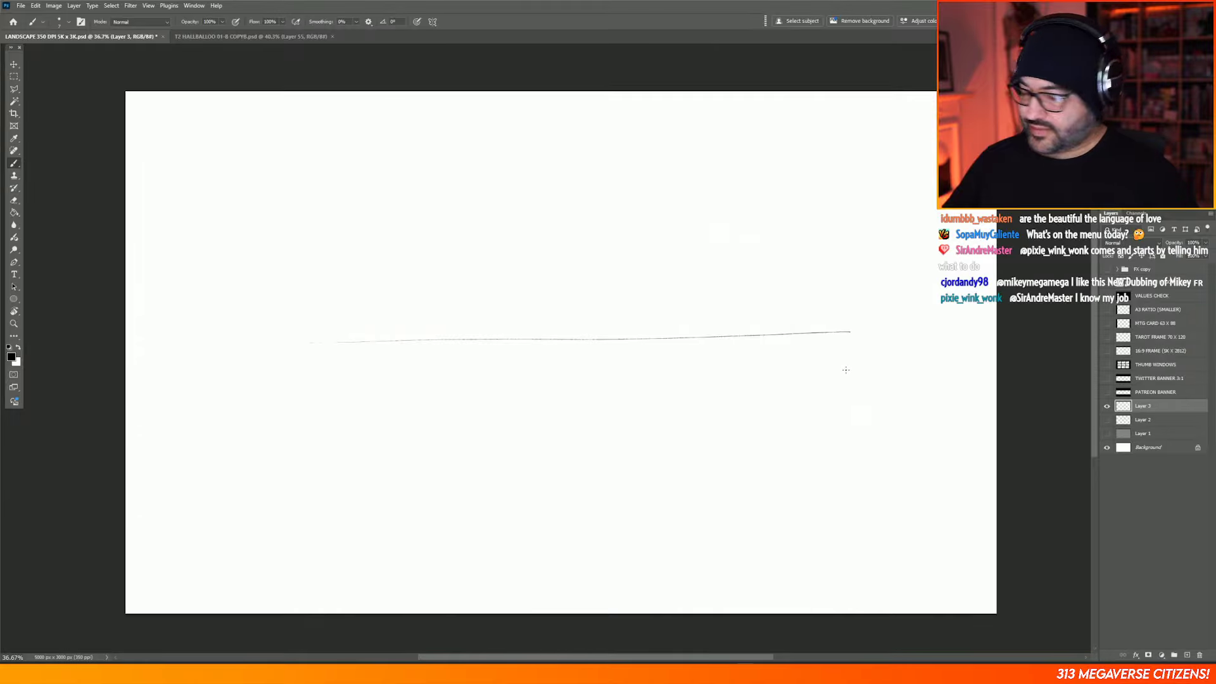
{"action": "key", "text": "ctrl+z"}
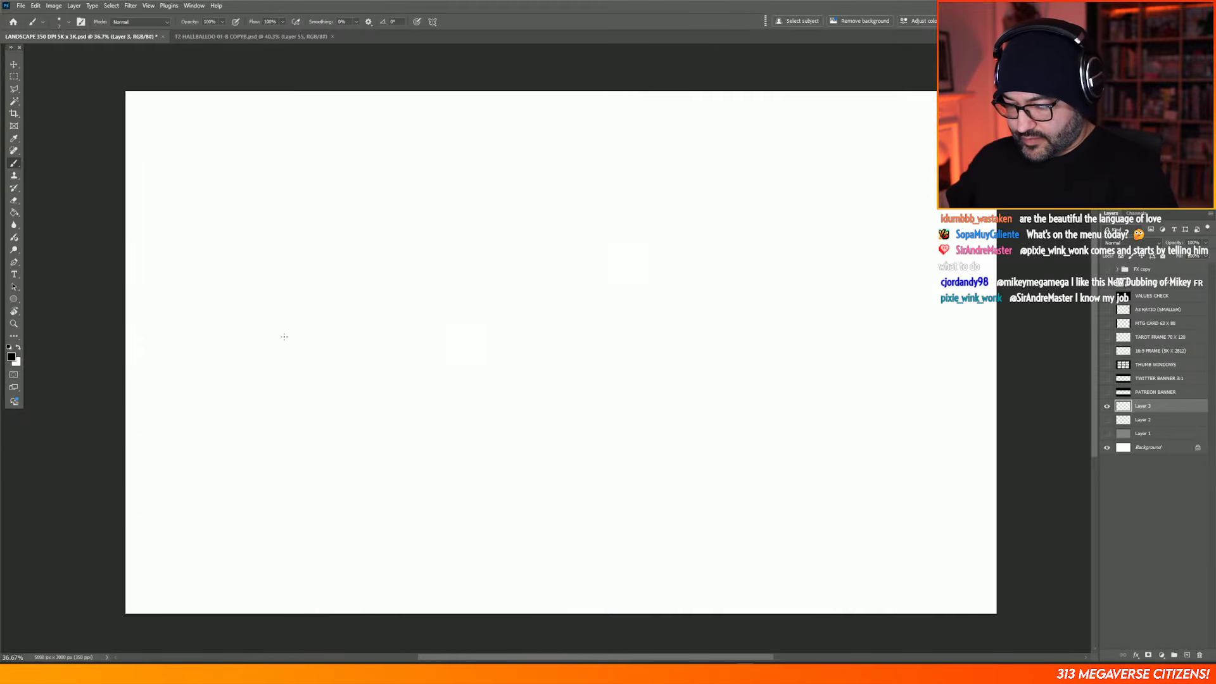
{"action": "left_click_drag", "start_coordinate": [284, 336], "coordinate": [849, 337]}
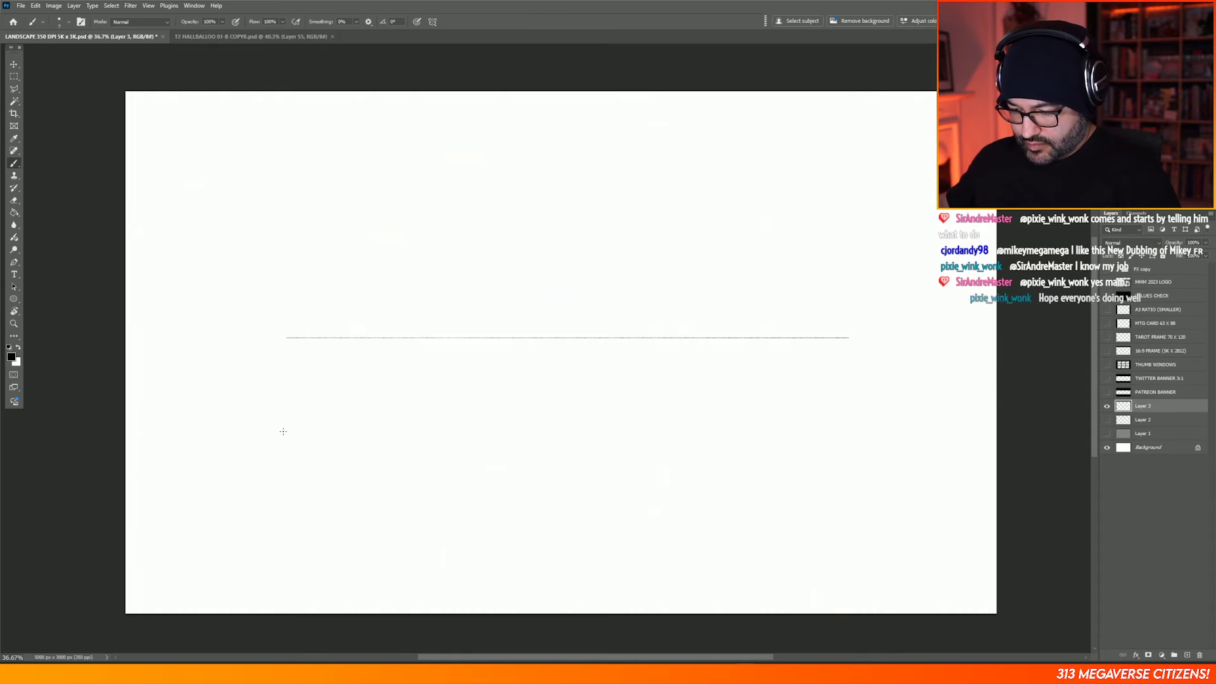
{"action": "left_click_drag", "start_coordinate": [285, 431], "coordinate": [747, 431]}
{"action": "key", "text": "ctrl+z"}
{"action": "key", "text": "ctrl+z"}
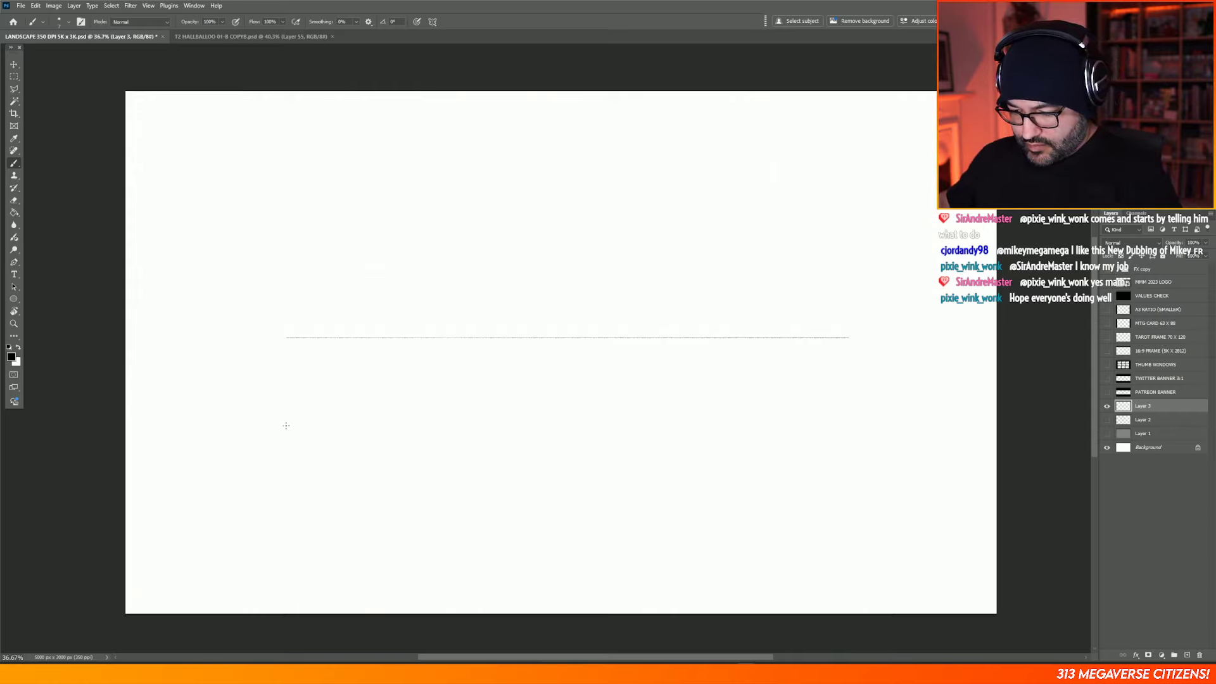
{"action": "left_click_drag", "start_coordinate": [285, 425], "coordinate": [720, 422]}
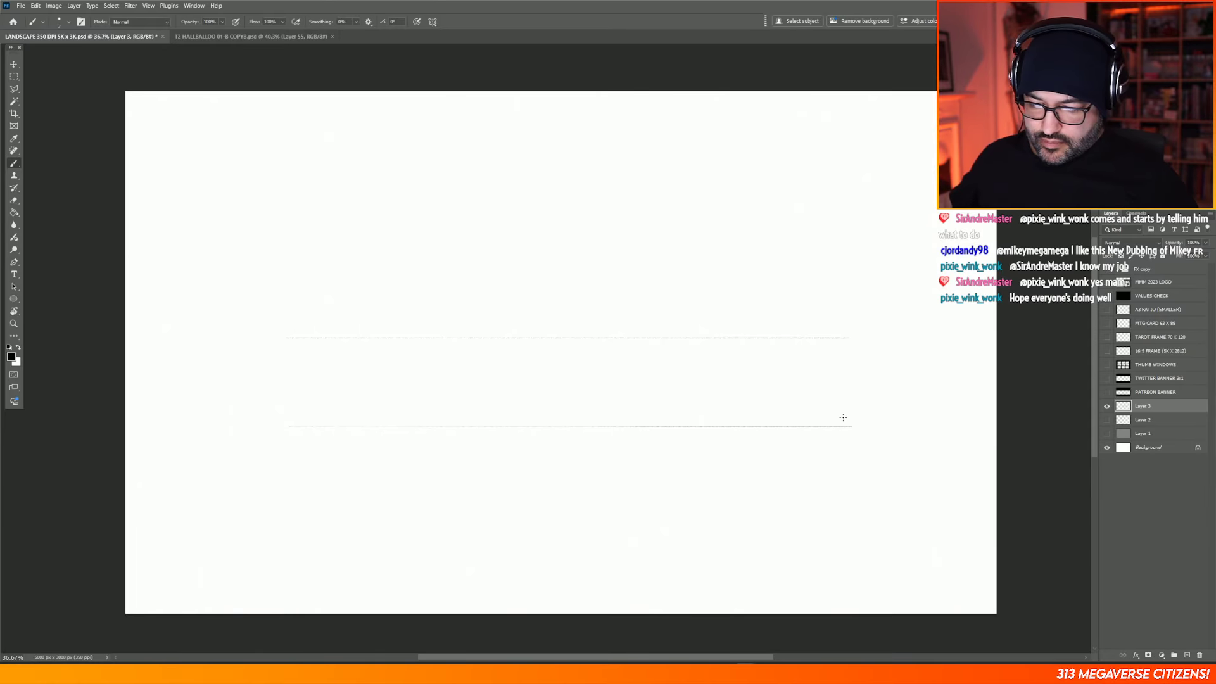
Step: Lower the brush opacity to 71% and add a new layer above the guide lines' layer
{"action": "left_click", "coordinate": [223, 22]}
{"action": "left_click_drag", "start_coordinate": [223, 25], "coordinate": [209, 33]}
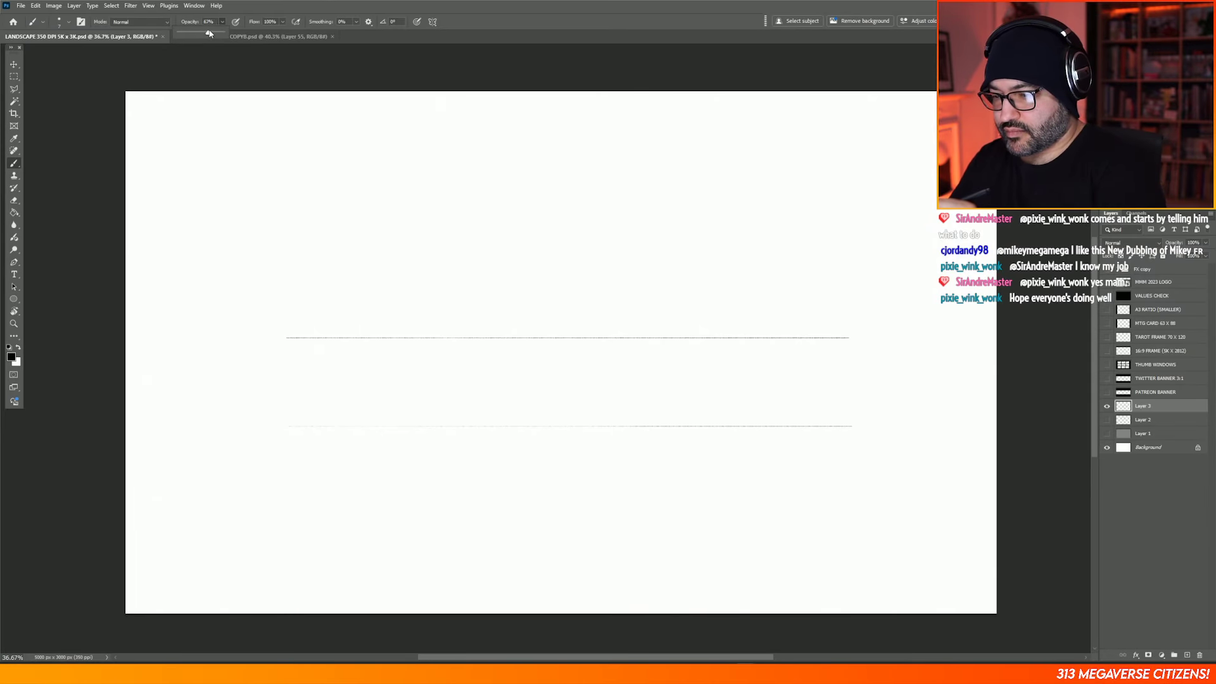
{"action": "left_click", "coordinate": [251, 74]}
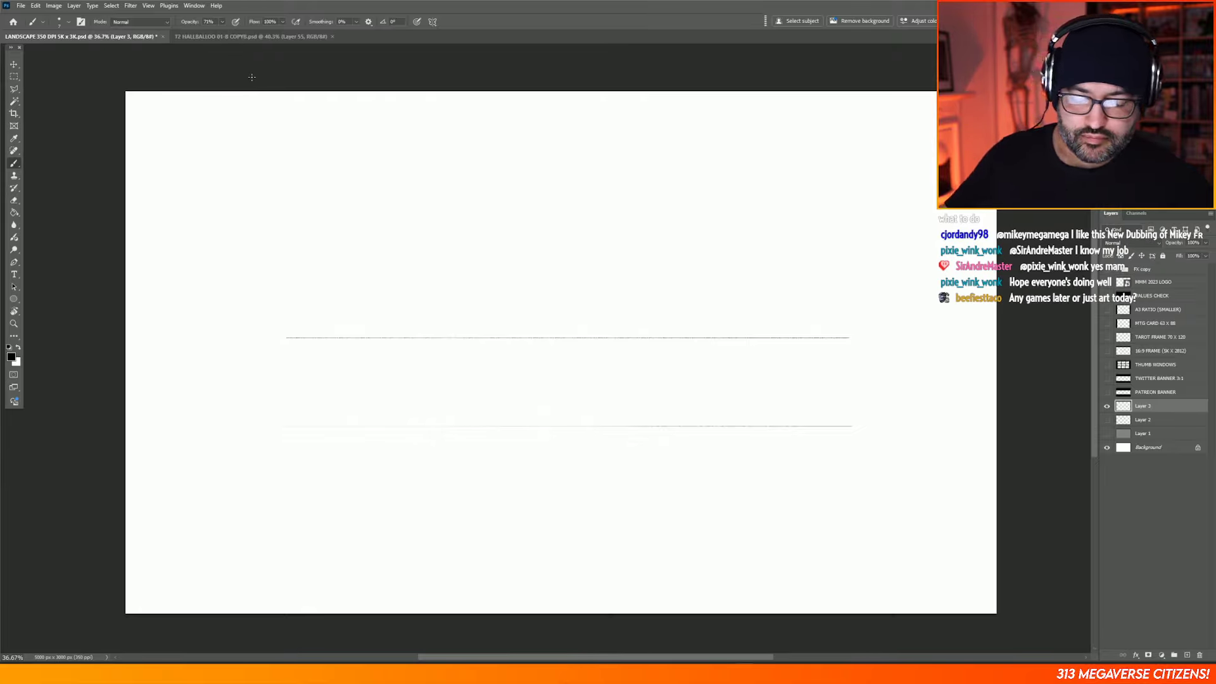
{"action": "left_click", "coordinate": [1186, 655]}
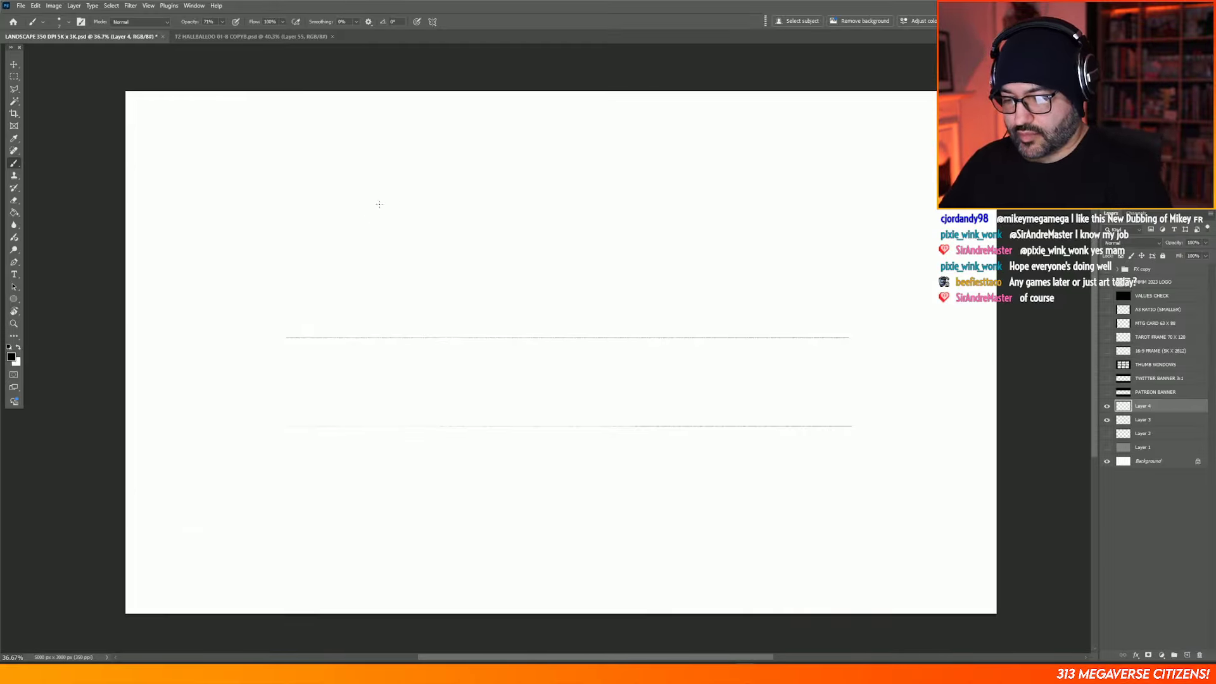
Step: Sketch a curved torso line crossing the upper guide, a slanted shoulder line at its top, and a box-like hip shape near the lower guide
{"action": "left_click_drag", "start_coordinate": [343, 265], "coordinate": [302, 365]}
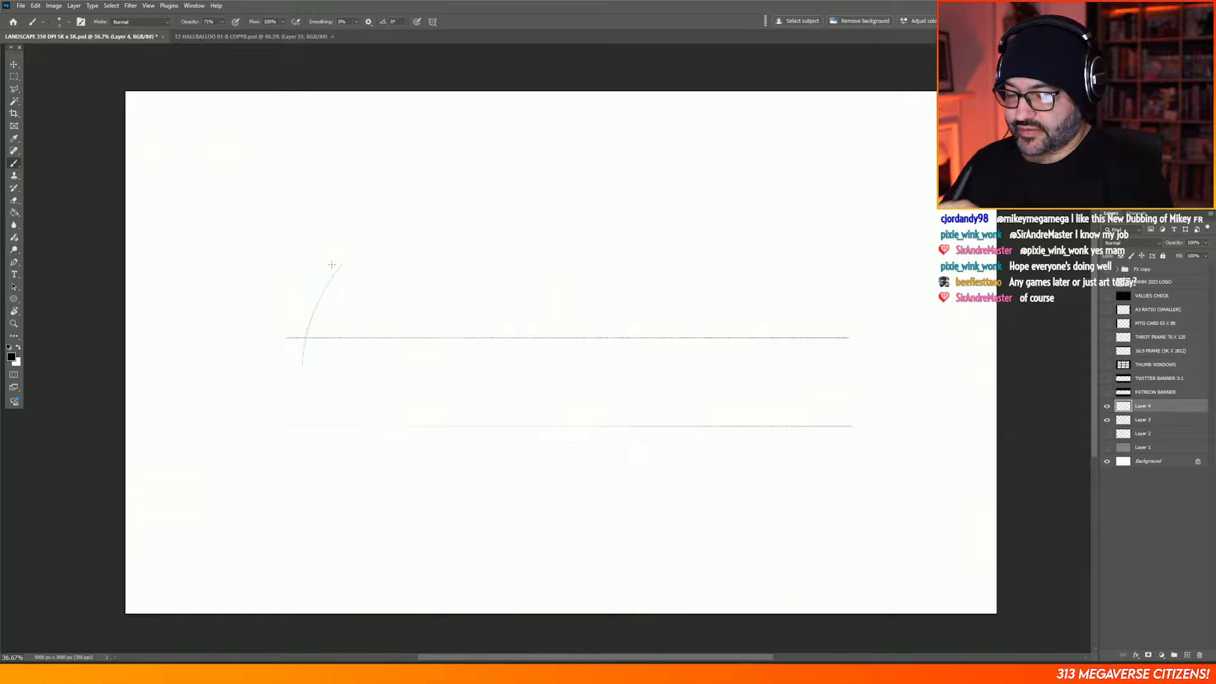
{"action": "left_click_drag", "start_coordinate": [386, 289], "coordinate": [323, 262]}
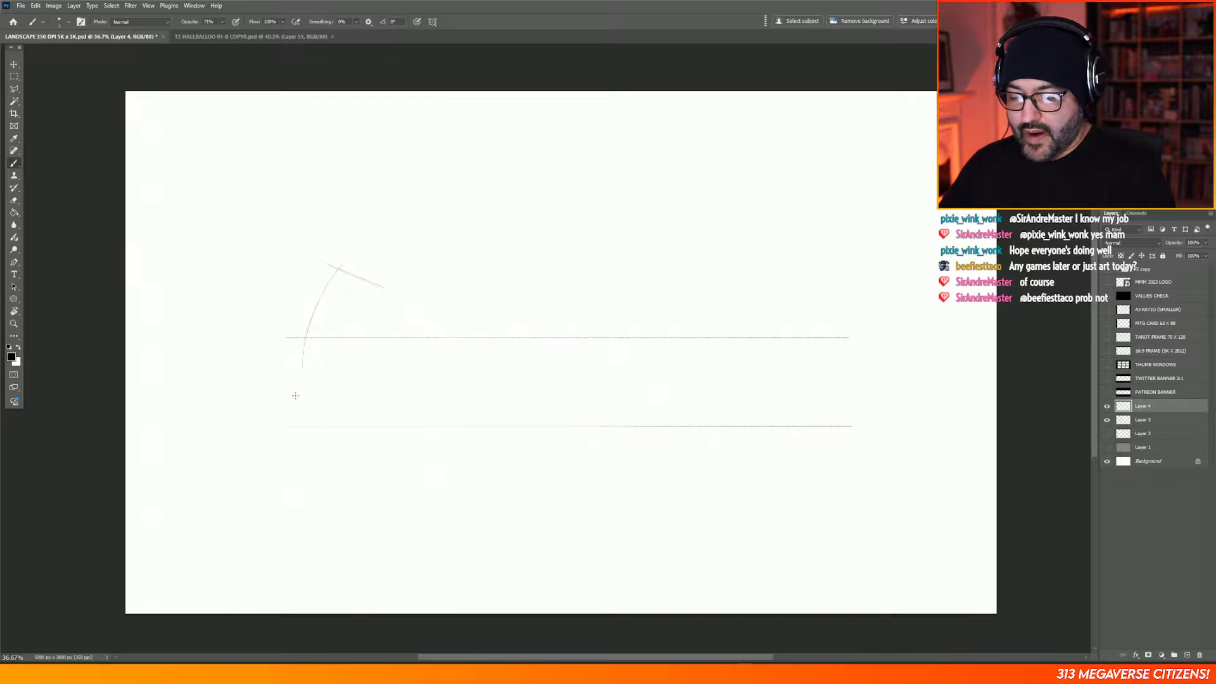
{"action": "left_click_drag", "start_coordinate": [328, 377], "coordinate": [370, 382]}
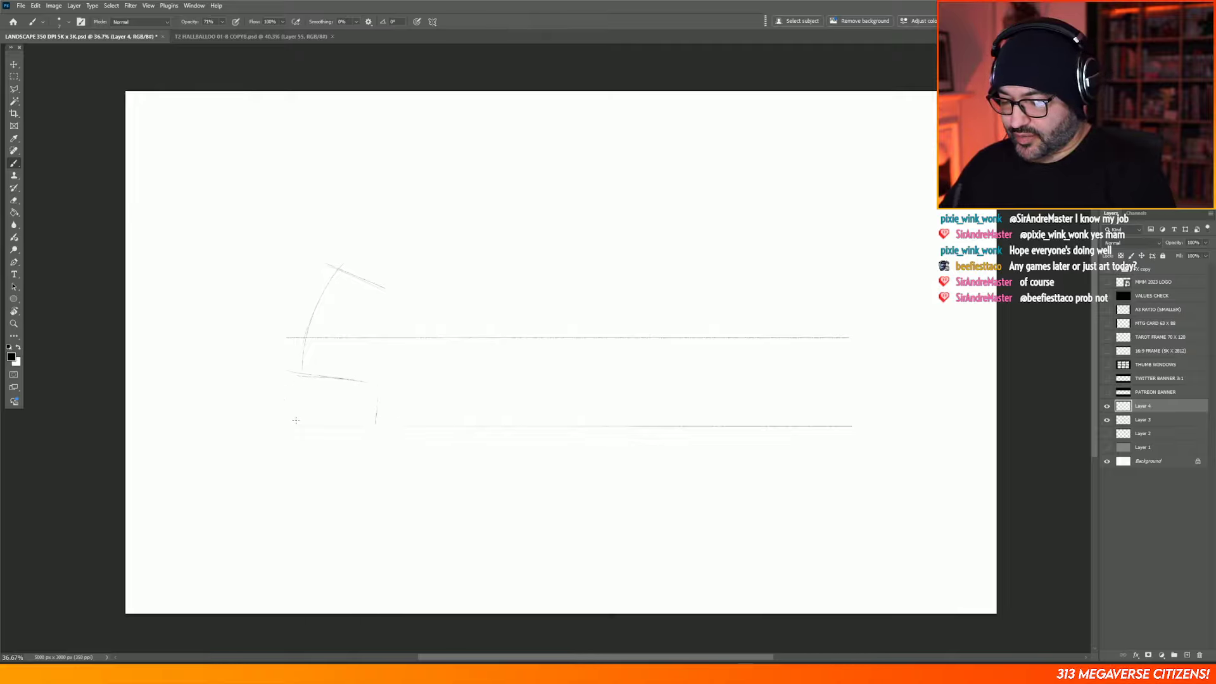
{"action": "left_click_drag", "start_coordinate": [271, 415], "coordinate": [313, 428]}
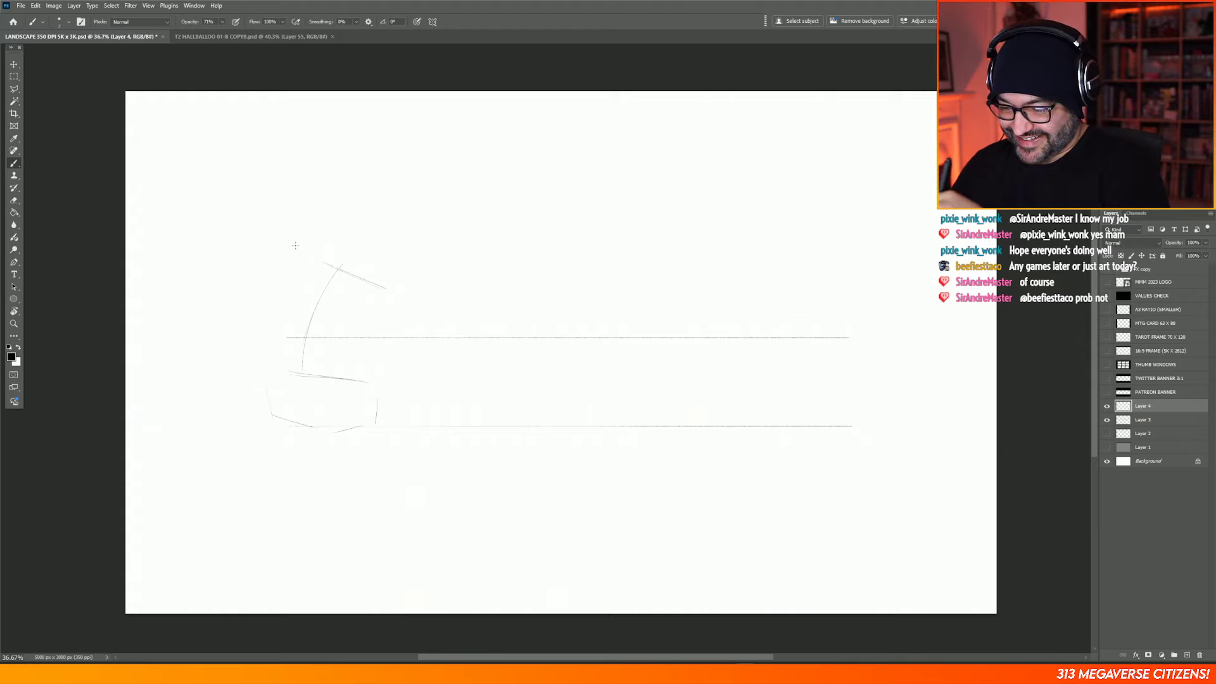
Step: Erase the lower of the two shoulder lines and set the eraser to the Mikey Hard 34 preset
{"action": "key", "text": "e"}
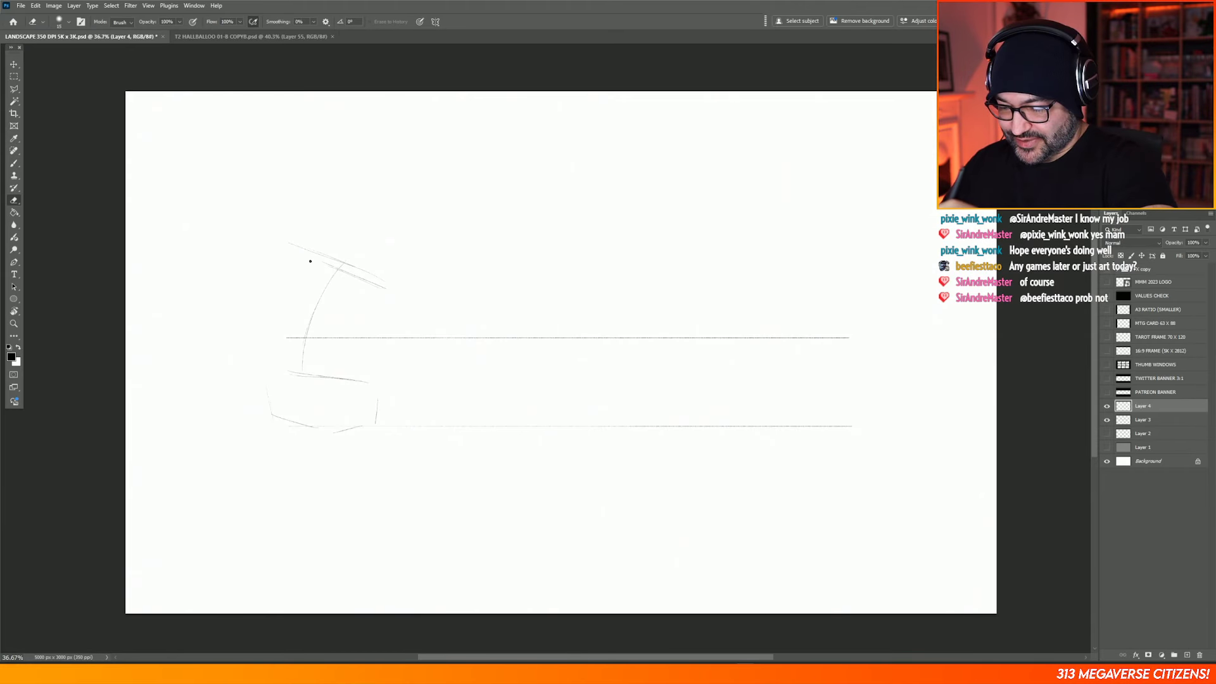
{"action": "left_click_drag", "start_coordinate": [374, 283], "coordinate": [343, 271]}
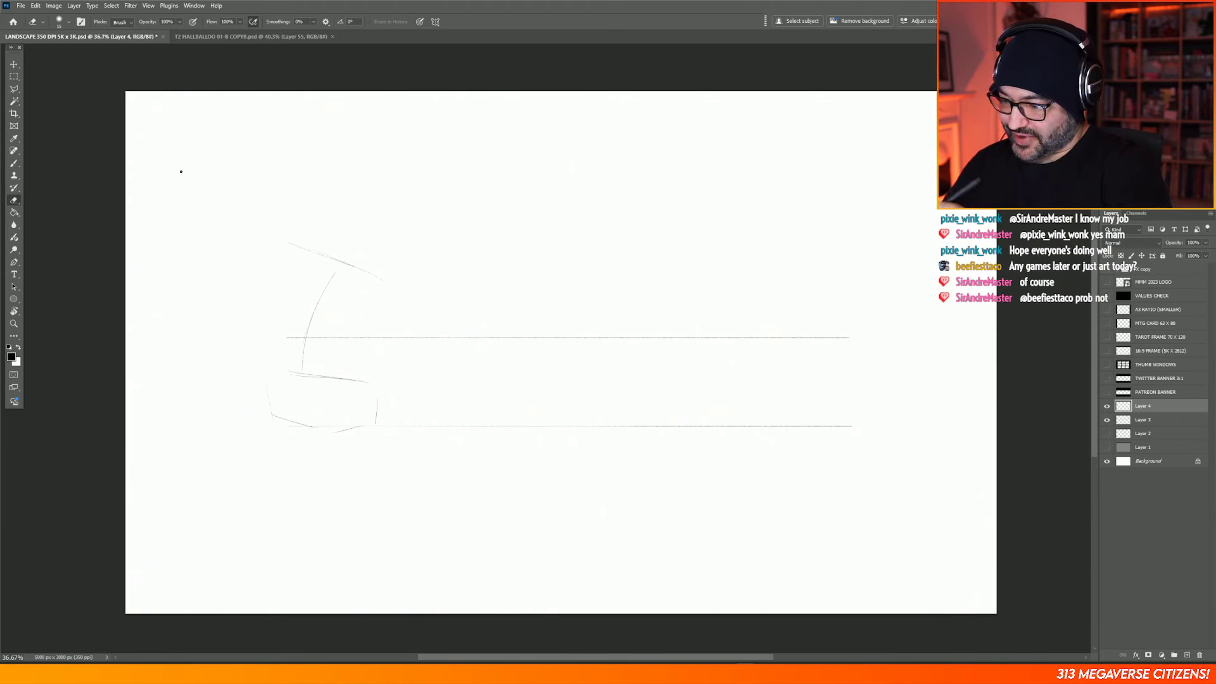
{"action": "right_click", "coordinate": [442, 207]}
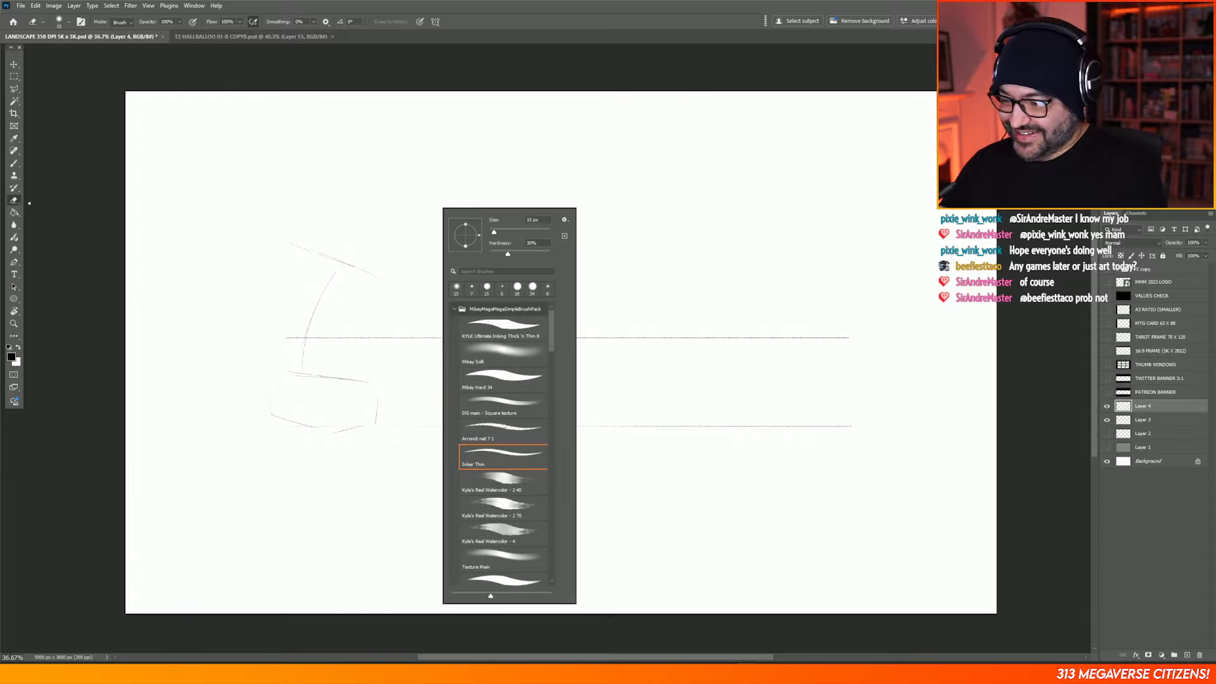
{"action": "right_click", "coordinate": [457, 193]}
{"action": "left_click", "coordinate": [516, 368]}
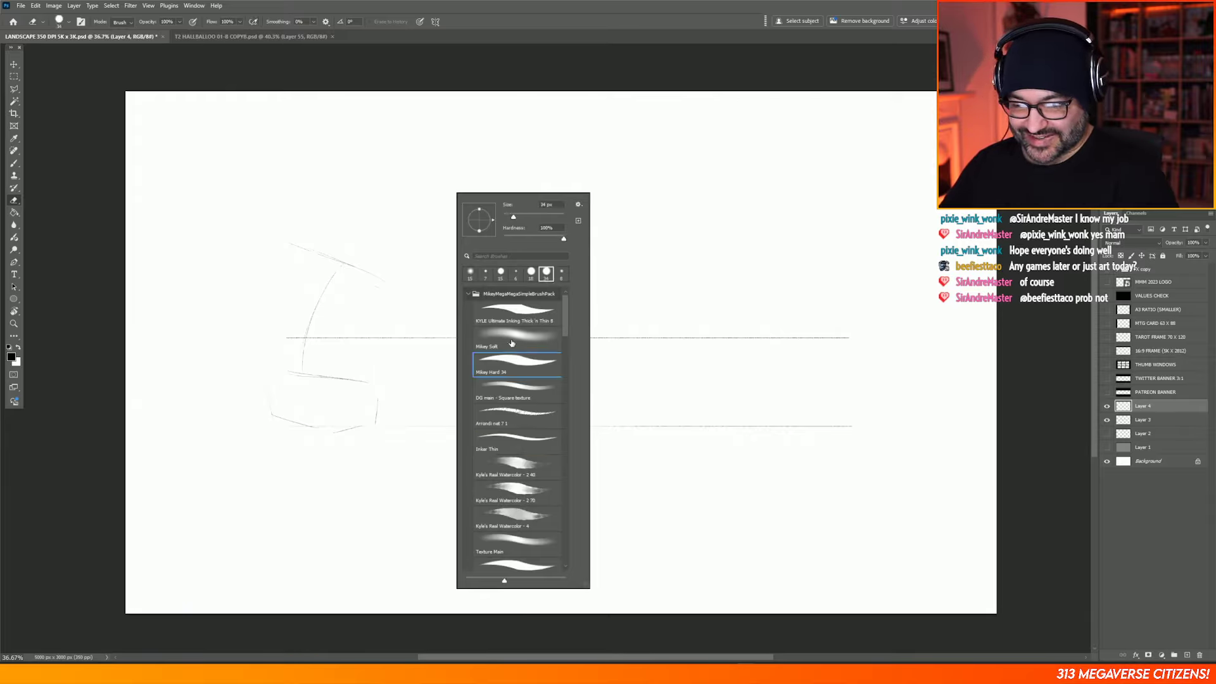
{"action": "left_click", "coordinate": [478, 146]}
Step: Sketch the head above the shoulder line with the Brush, adding its outline, angular face marks and a short neck
{"action": "left_click", "coordinate": [15, 164]}
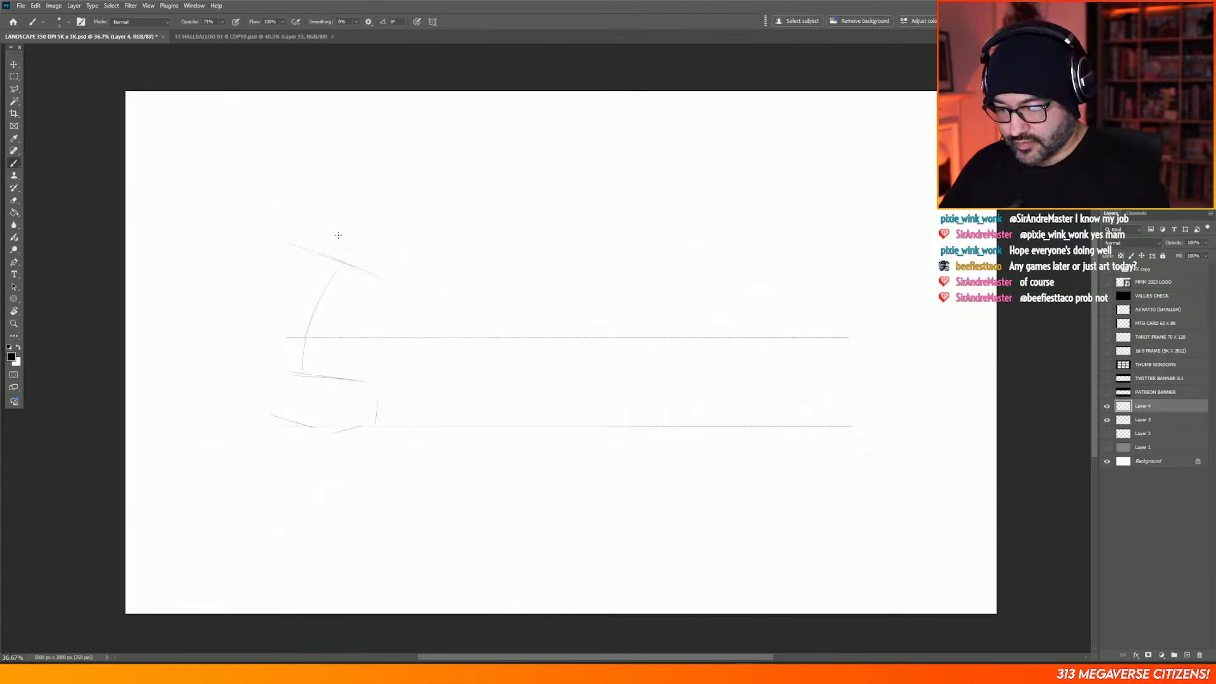
{"action": "mouse_move", "coordinate": [339, 235]}
{"action": "left_mouse_down"}
{"action": "mouse_move", "coordinate": [348, 201]}
{"action": "mouse_move", "coordinate": [372, 190]}
{"action": "mouse_move", "coordinate": [335, 238]}
{"action": "left_mouse_up"}
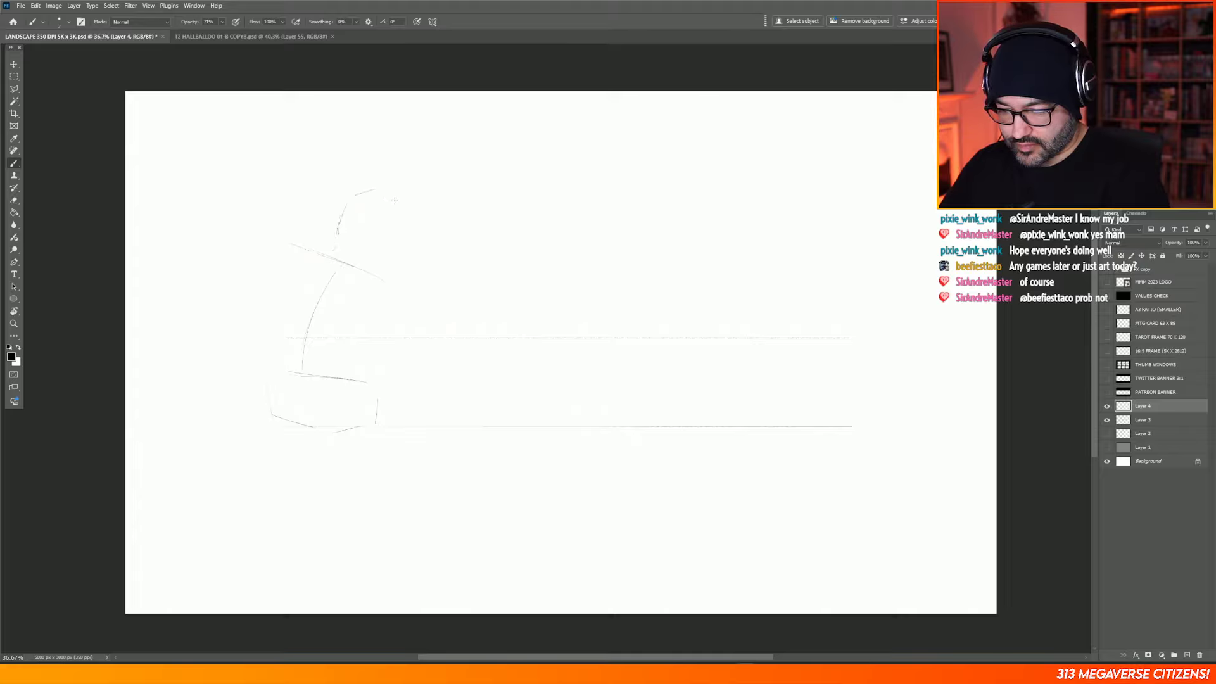
{"action": "left_click_drag", "start_coordinate": [397, 197], "coordinate": [393, 239]}
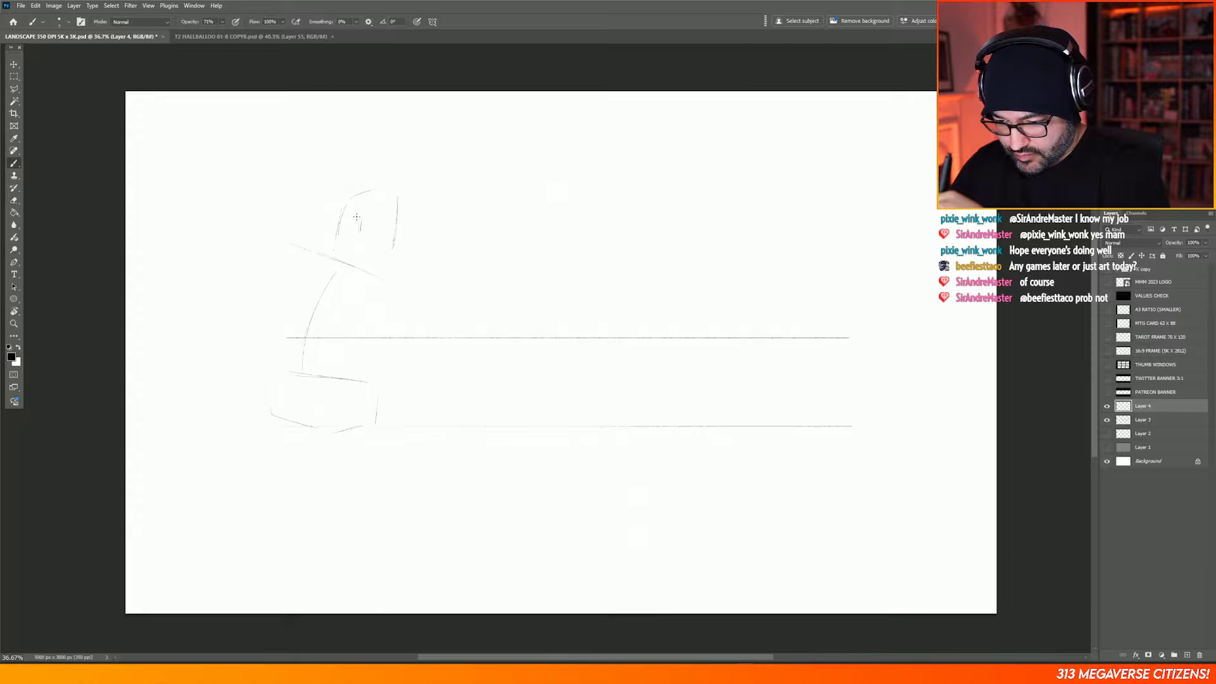
{"action": "mouse_move", "coordinate": [357, 217]}
{"action": "left_mouse_down"}
{"action": "mouse_move", "coordinate": [327, 210]}
{"action": "mouse_move", "coordinate": [351, 235]}
{"action": "left_mouse_up"}
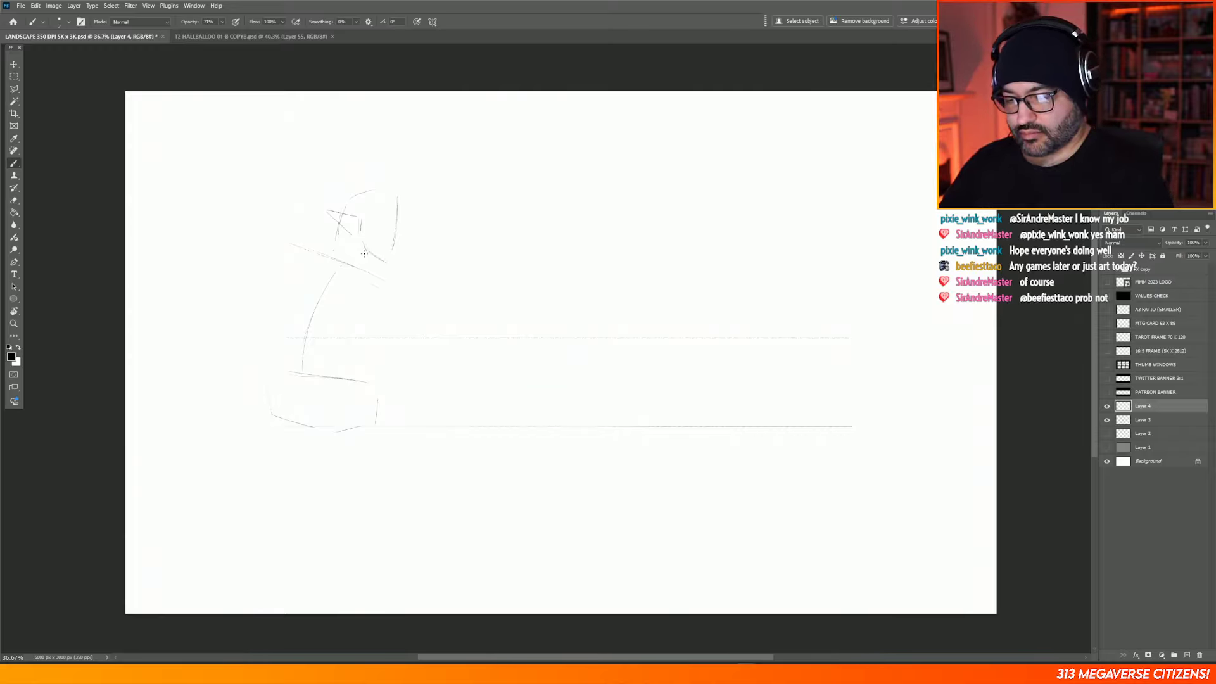
{"action": "left_click_drag", "start_coordinate": [368, 256], "coordinate": [351, 272]}
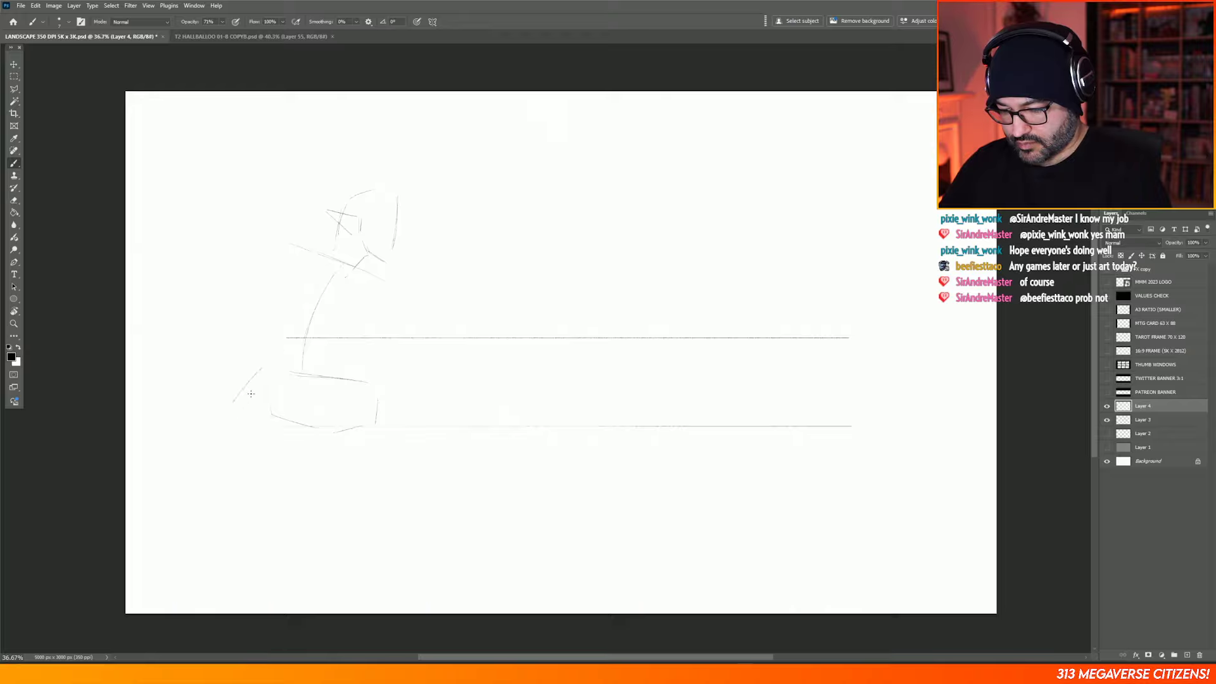
Step: Sketch a sweeping outer contour on the hip box's left side and a small circle with an arc inside its right end
{"action": "left_click_drag", "start_coordinate": [230, 410], "coordinate": [226, 415]}
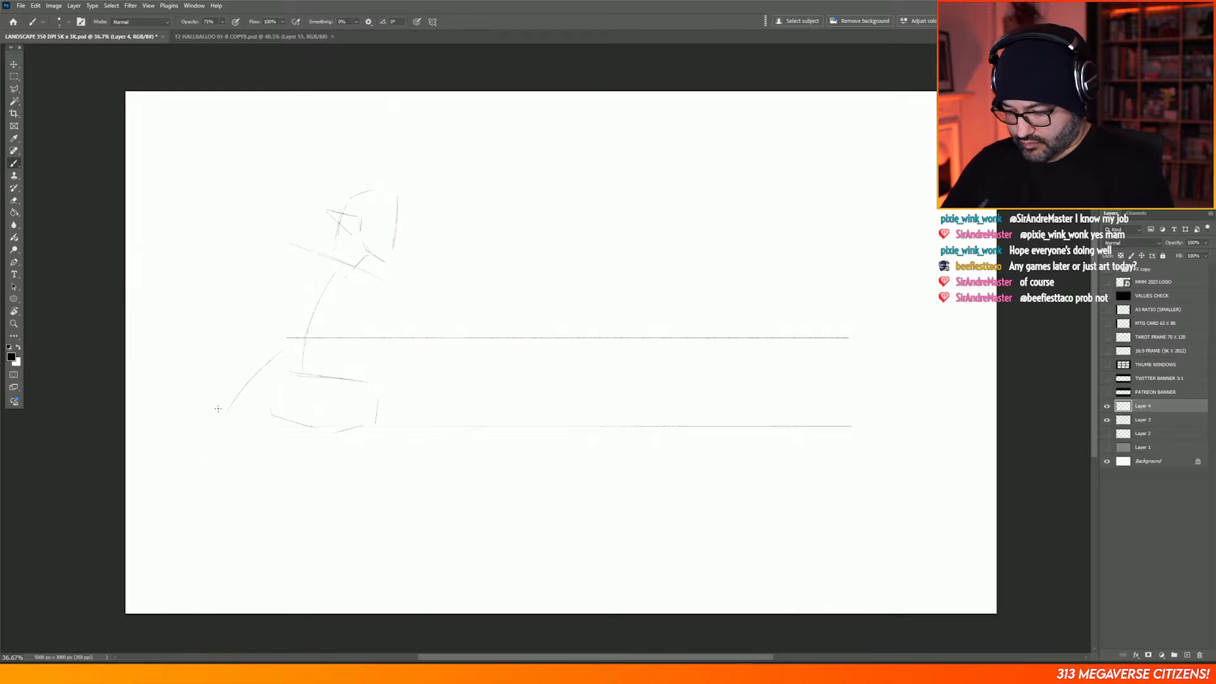
{"action": "left_click_drag", "start_coordinate": [216, 398], "coordinate": [249, 469]}
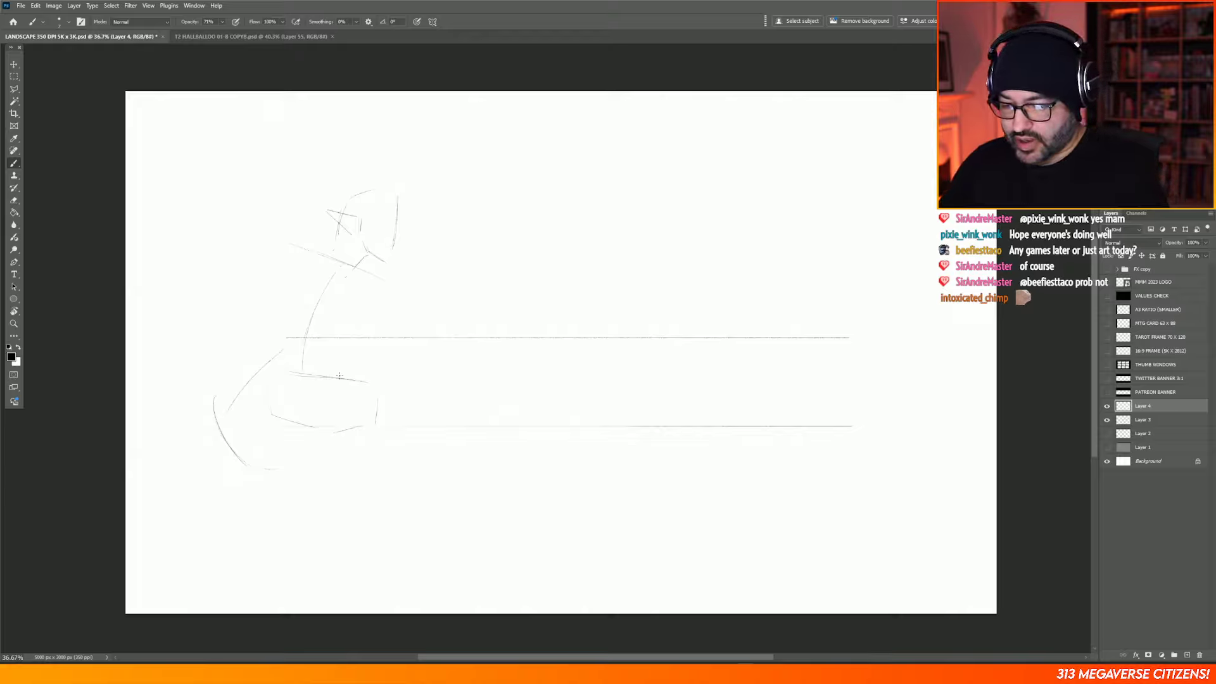
{"action": "mouse_move", "coordinate": [351, 366]}
{"action": "left_mouse_down"}
{"action": "mouse_move", "coordinate": [332, 403]}
{"action": "mouse_move", "coordinate": [330, 378]}
{"action": "mouse_move", "coordinate": [364, 380]}
{"action": "mouse_move", "coordinate": [368, 397]}
{"action": "mouse_move", "coordinate": [346, 376]}
{"action": "mouse_move", "coordinate": [343, 403]}
{"action": "mouse_move", "coordinate": [364, 390]}
{"action": "mouse_move", "coordinate": [359, 374]}
{"action": "mouse_move", "coordinate": [355, 409]}
{"action": "mouse_move", "coordinate": [366, 379]}
{"action": "left_mouse_up"}
{"action": "key", "text": "e"}
{"action": "key", "text": "b"}
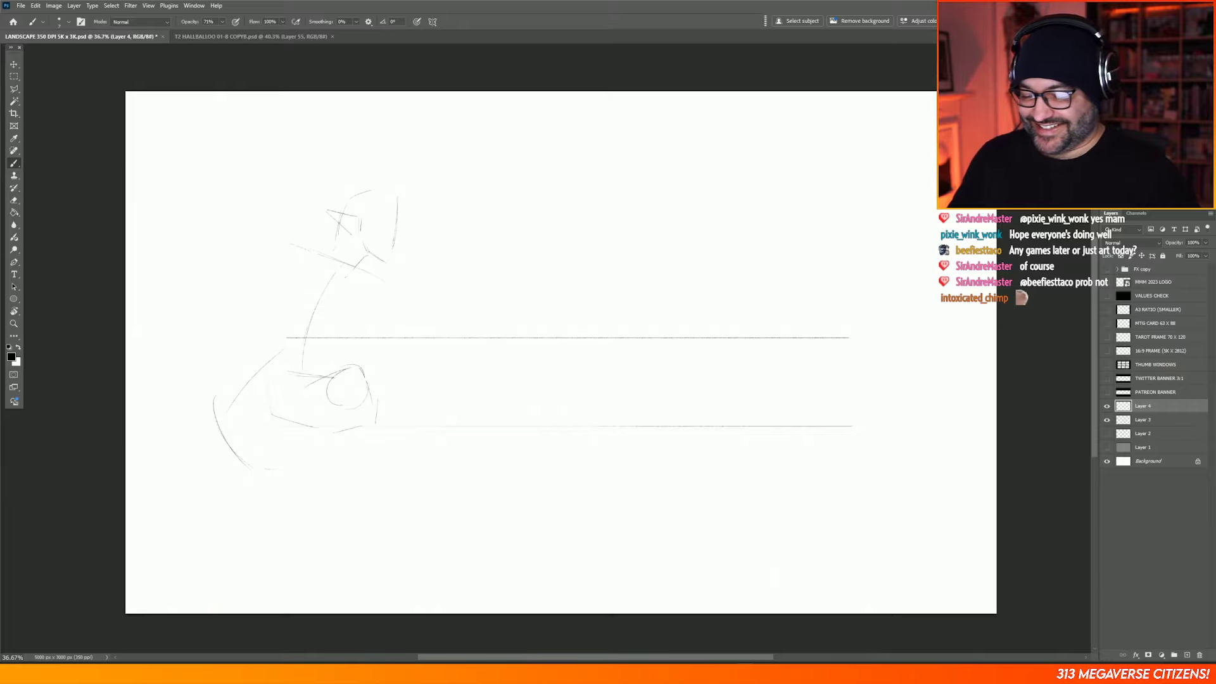
Step: Erase the arc on the right of the small hip circle and redraw it as a larger rounded end
{"action": "key", "text": "e"}
{"action": "left_click_drag", "start_coordinate": [364, 377], "coordinate": [360, 409]}
{"action": "key", "text": "b"}
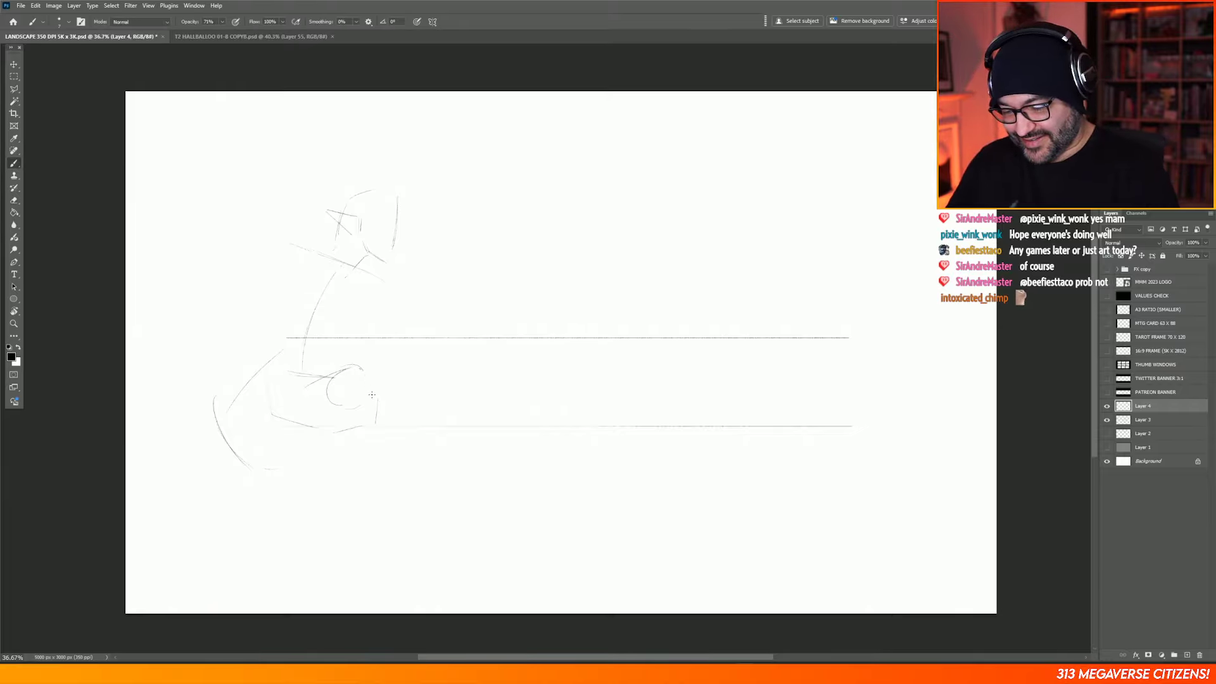
{"action": "left_click_drag", "start_coordinate": [355, 364], "coordinate": [372, 389]}
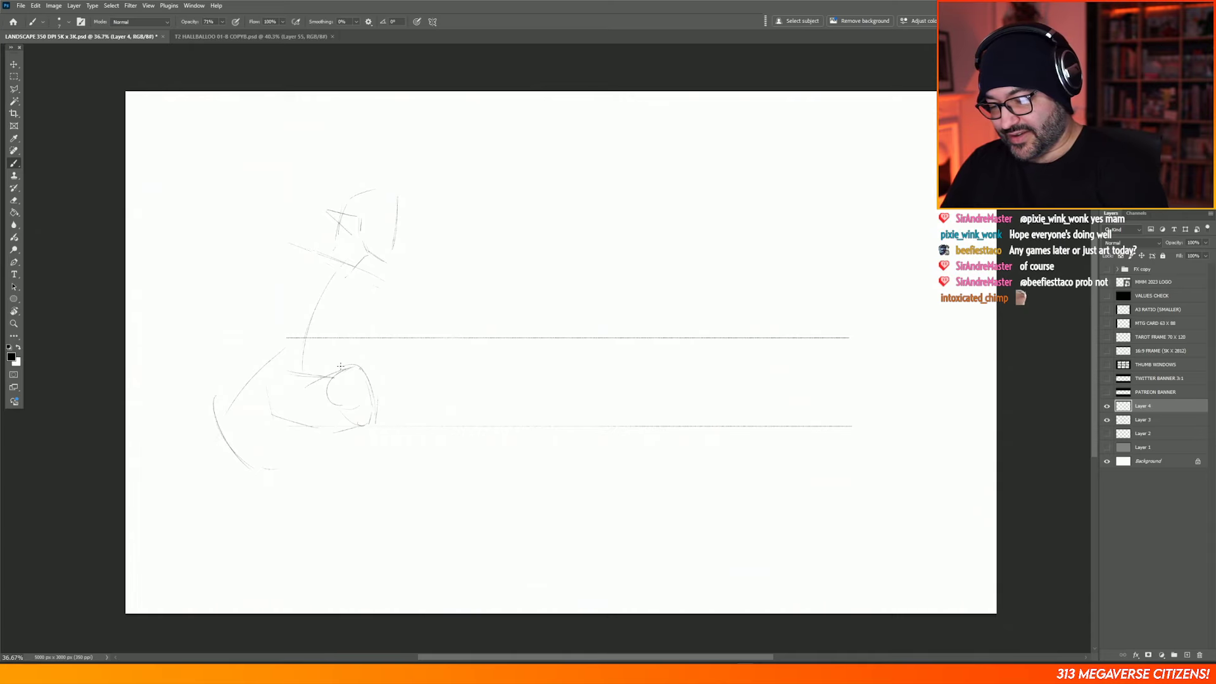
Step: Rework the line joining the rounded hip end to the left contour, and erase the stray stroke beside the rounded end
{"action": "left_click_drag", "start_coordinate": [336, 375], "coordinate": [236, 389]}
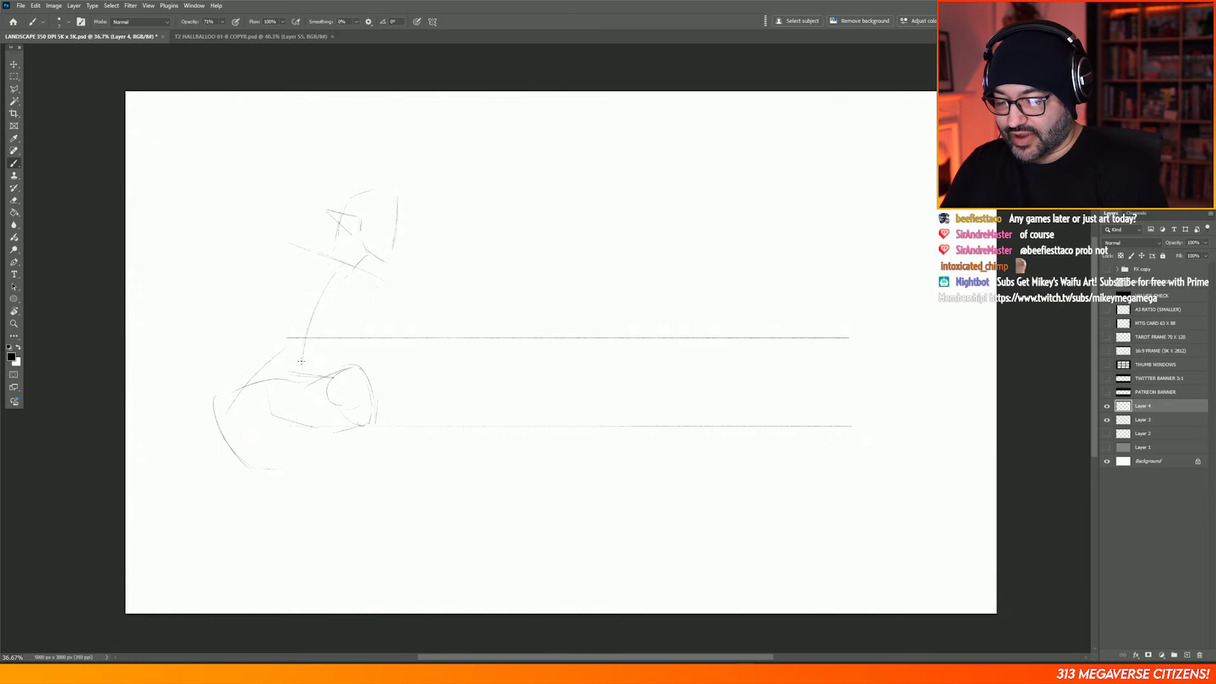
{"action": "key", "text": "e"}
{"action": "key", "text": "b"}
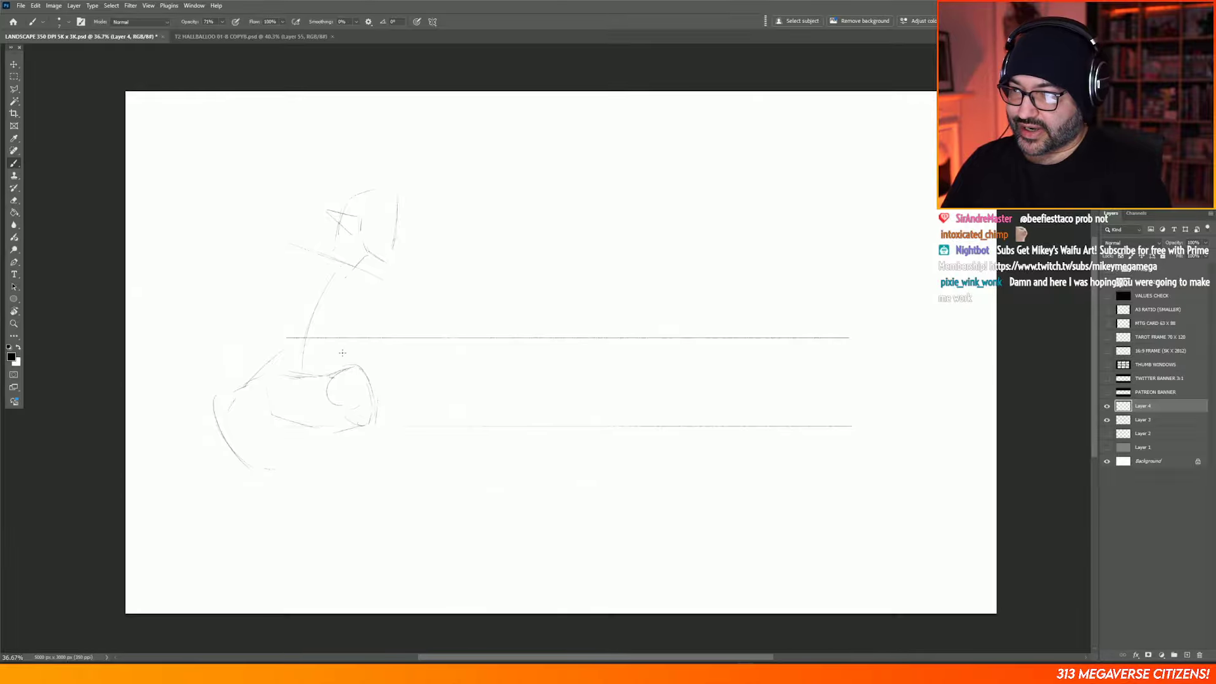
{"action": "key", "text": "e"}
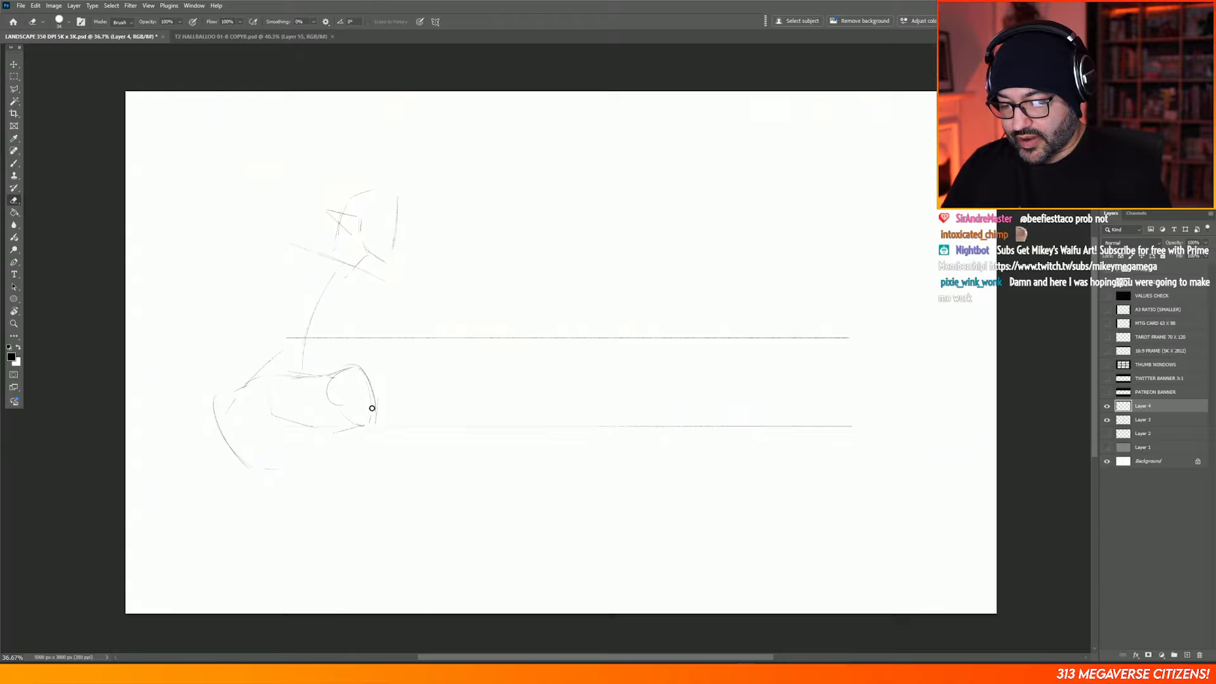
{"action": "left_click_drag", "start_coordinate": [371, 407], "coordinate": [377, 421]}
{"action": "key", "text": "b"}
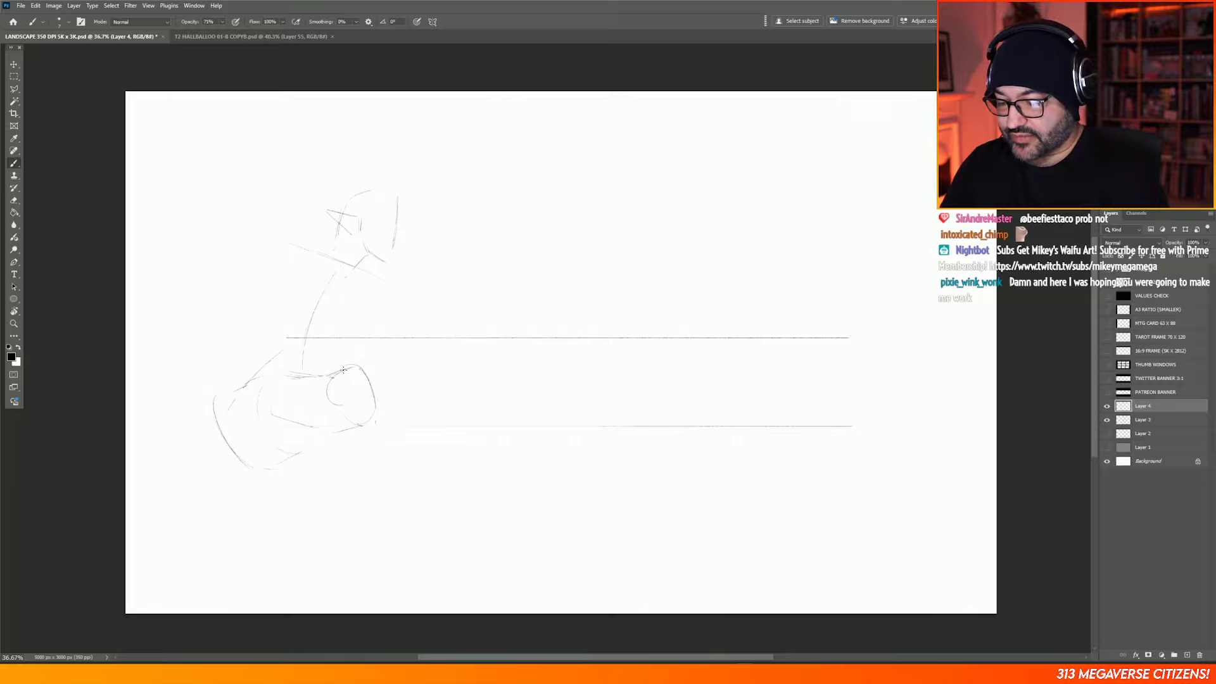
Step: Redraw the top edge of the hip form as one straighter line, erasing the overlapping strokes beneath it
{"action": "key", "text": "e"}
{"action": "key", "text": "b"}
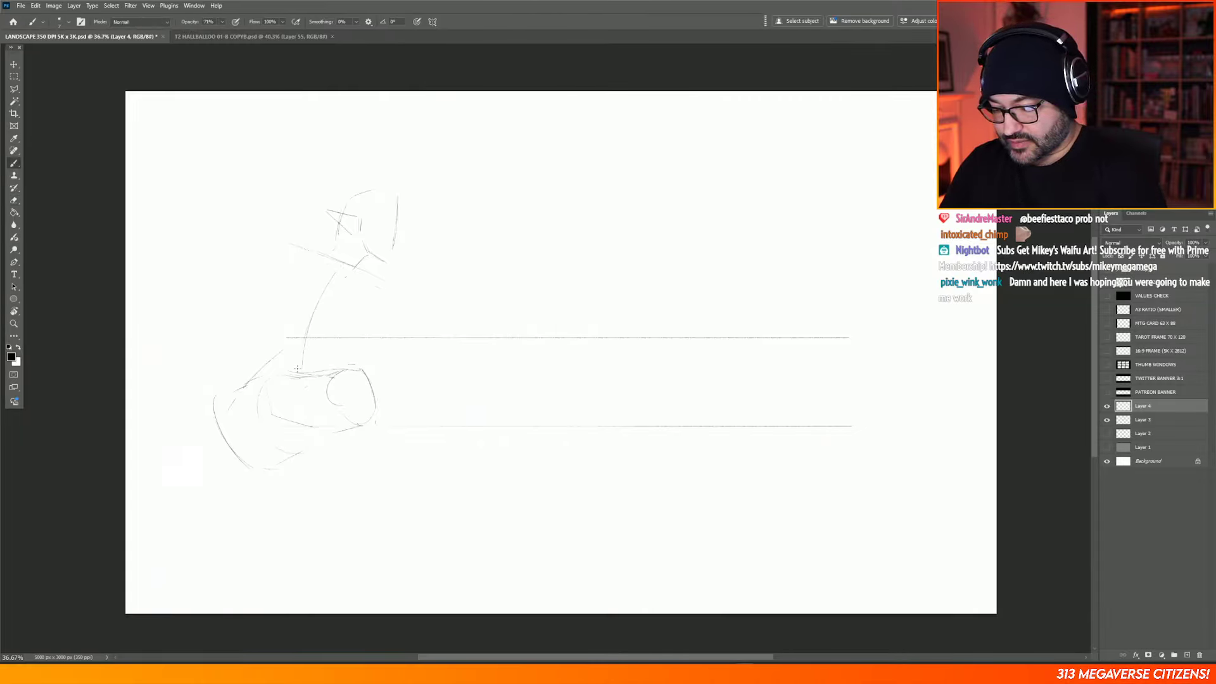
{"action": "key", "text": "e"}
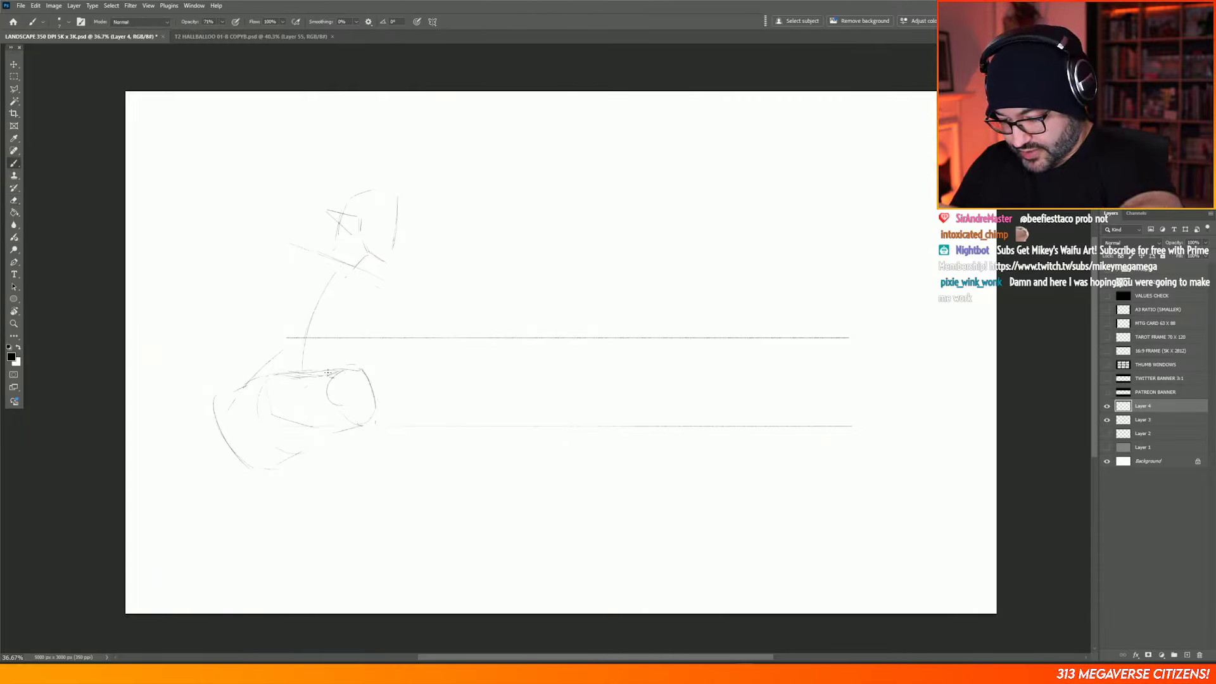
{"action": "key", "text": "b"}
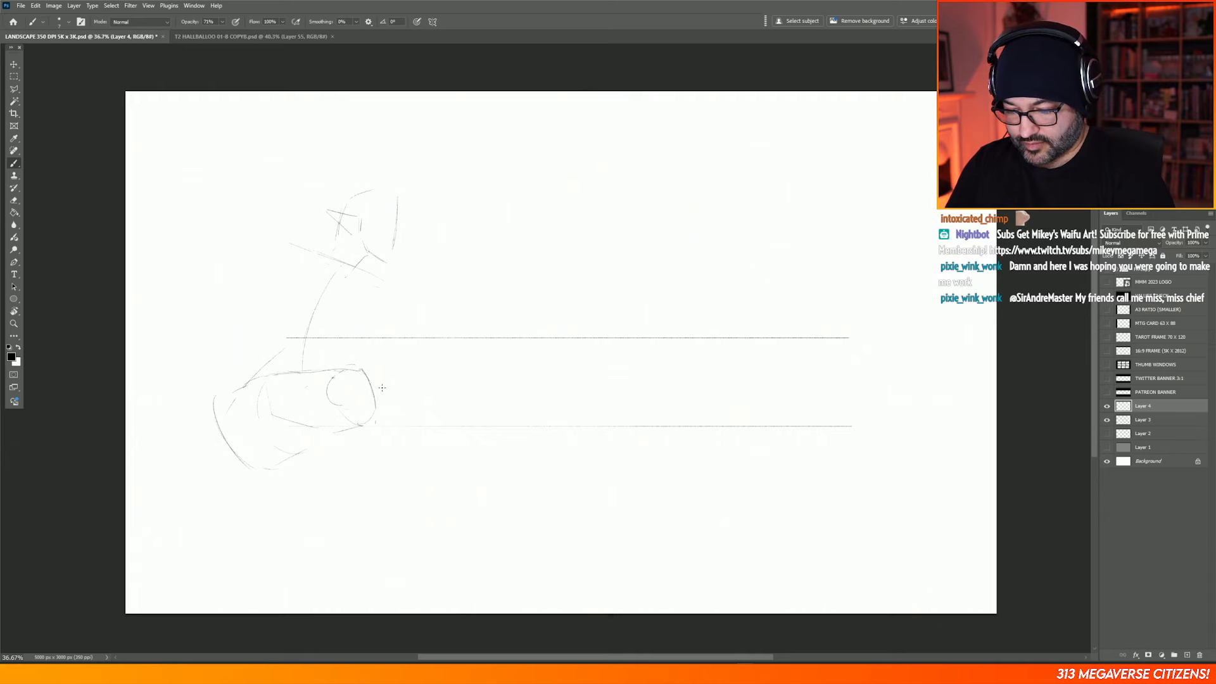
Step: Sketch a second rounded thigh form beside the hips and two tapering legs running down towards the canvas's lower edge
{"action": "left_click_drag", "start_coordinate": [406, 382], "coordinate": [417, 430]}
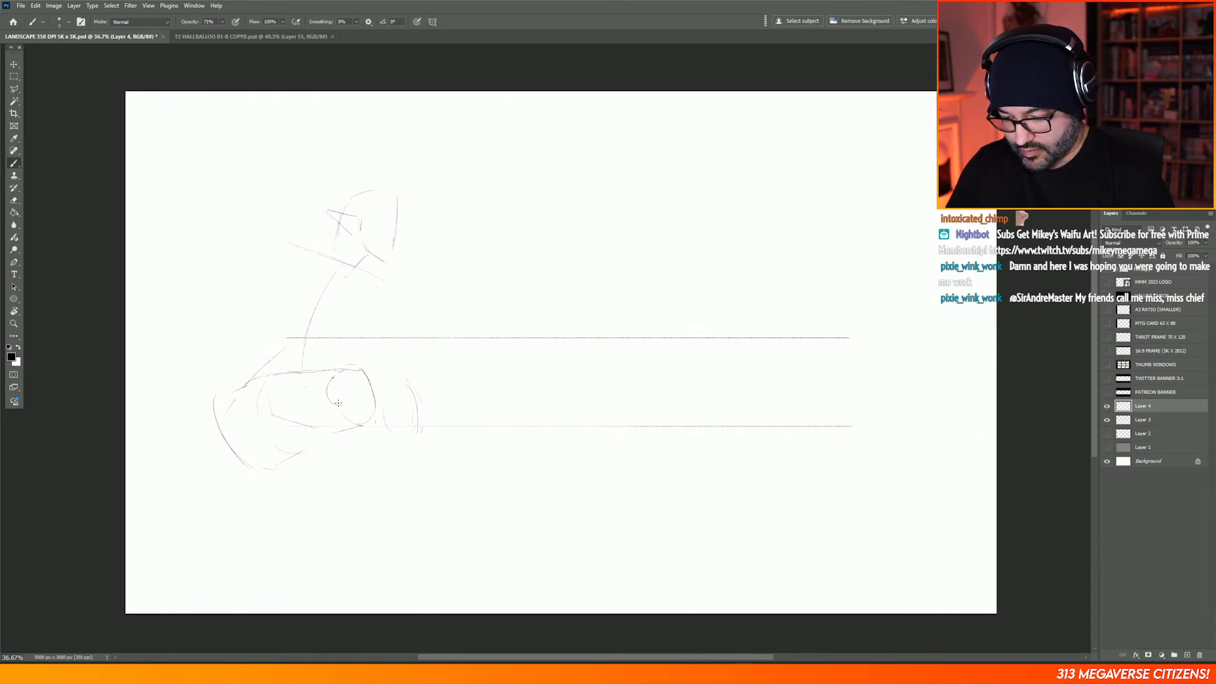
{"action": "mouse_move", "coordinate": [339, 403]}
{"action": "left_mouse_down"}
{"action": "mouse_move", "coordinate": [342, 438]}
{"action": "mouse_move", "coordinate": [373, 409]}
{"action": "mouse_move", "coordinate": [392, 443]}
{"action": "mouse_move", "coordinate": [416, 405]}
{"action": "mouse_move", "coordinate": [386, 386]}
{"action": "left_mouse_up"}
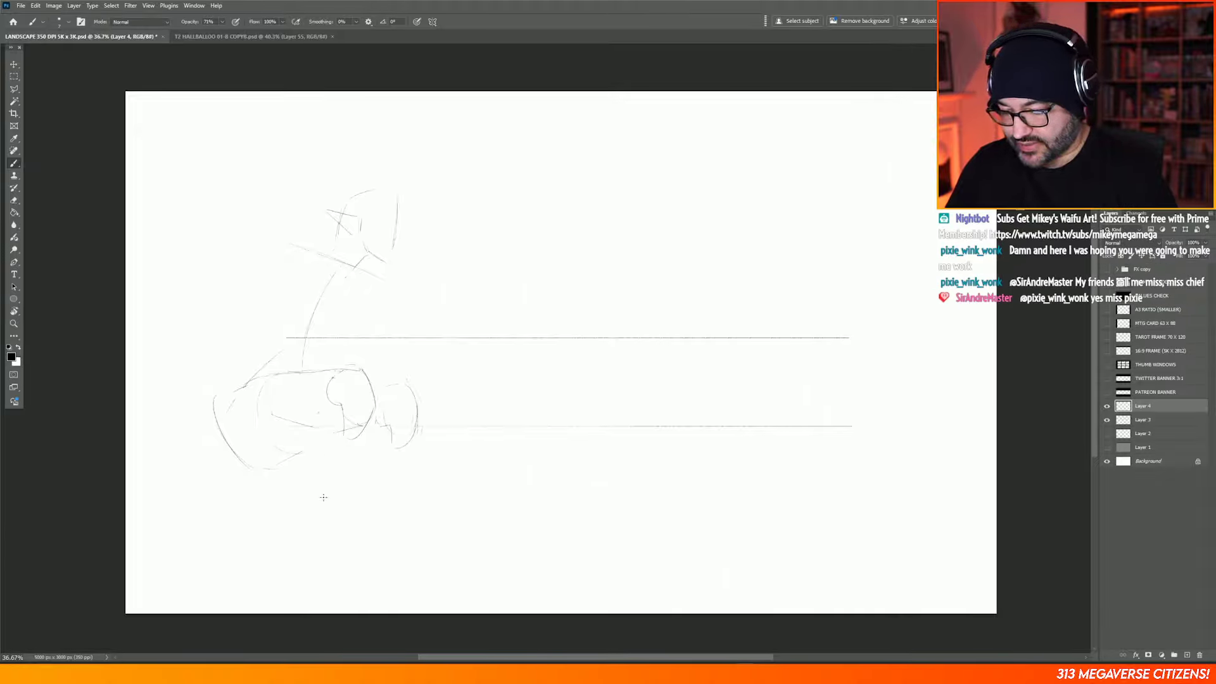
{"action": "left_click_drag", "start_coordinate": [323, 497], "coordinate": [306, 554]}
{"action": "left_click_drag", "start_coordinate": [319, 413], "coordinate": [294, 503]}
{"action": "mouse_move", "coordinate": [308, 561]}
{"action": "left_mouse_down"}
{"action": "mouse_move", "coordinate": [351, 449]}
{"action": "mouse_move", "coordinate": [406, 453]}
{"action": "mouse_move", "coordinate": [378, 494]}
{"action": "left_mouse_up"}
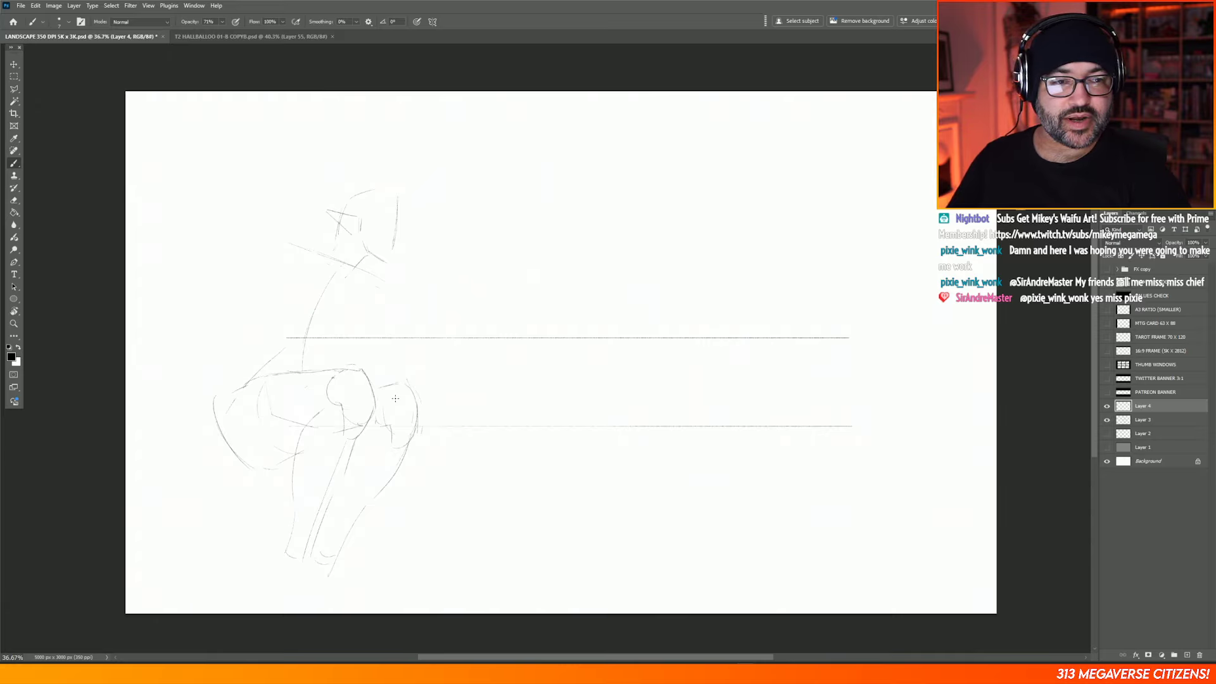
Step: Trim the large outer curve left of the hips with the eraser and redraw it as a rounder contour
{"action": "key", "text": "e"}
{"action": "mouse_move", "coordinate": [216, 397]}
{"action": "left_mouse_down"}
{"action": "mouse_move", "coordinate": [234, 464]}
{"action": "mouse_move", "coordinate": [210, 406]}
{"action": "mouse_move", "coordinate": [253, 486]}
{"action": "mouse_move", "coordinate": [213, 413]}
{"action": "mouse_move", "coordinate": [260, 474]}
{"action": "left_mouse_up"}
{"action": "key", "text": "b"}
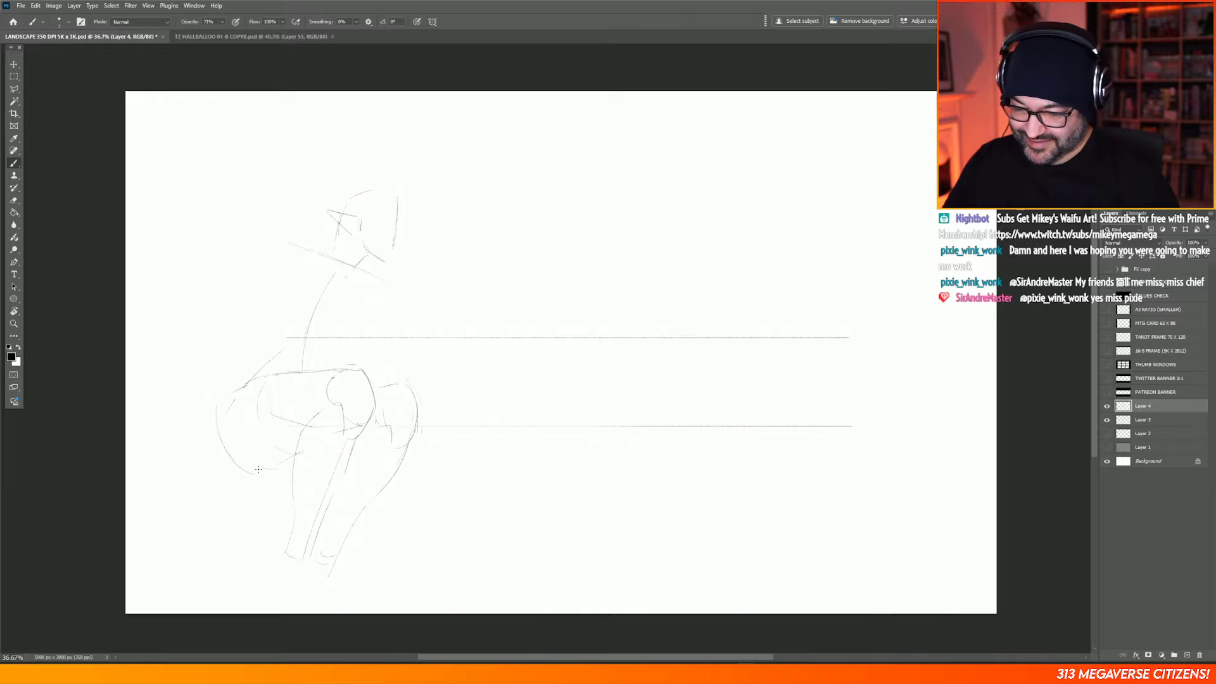
{"action": "key", "text": "e"}
{"action": "mouse_move", "coordinate": [211, 407]}
{"action": "left_mouse_down"}
{"action": "mouse_move", "coordinate": [229, 459]}
{"action": "mouse_move", "coordinate": [255, 476]}
{"action": "mouse_move", "coordinate": [228, 456]}
{"action": "left_mouse_up"}
{"action": "key", "text": "b"}
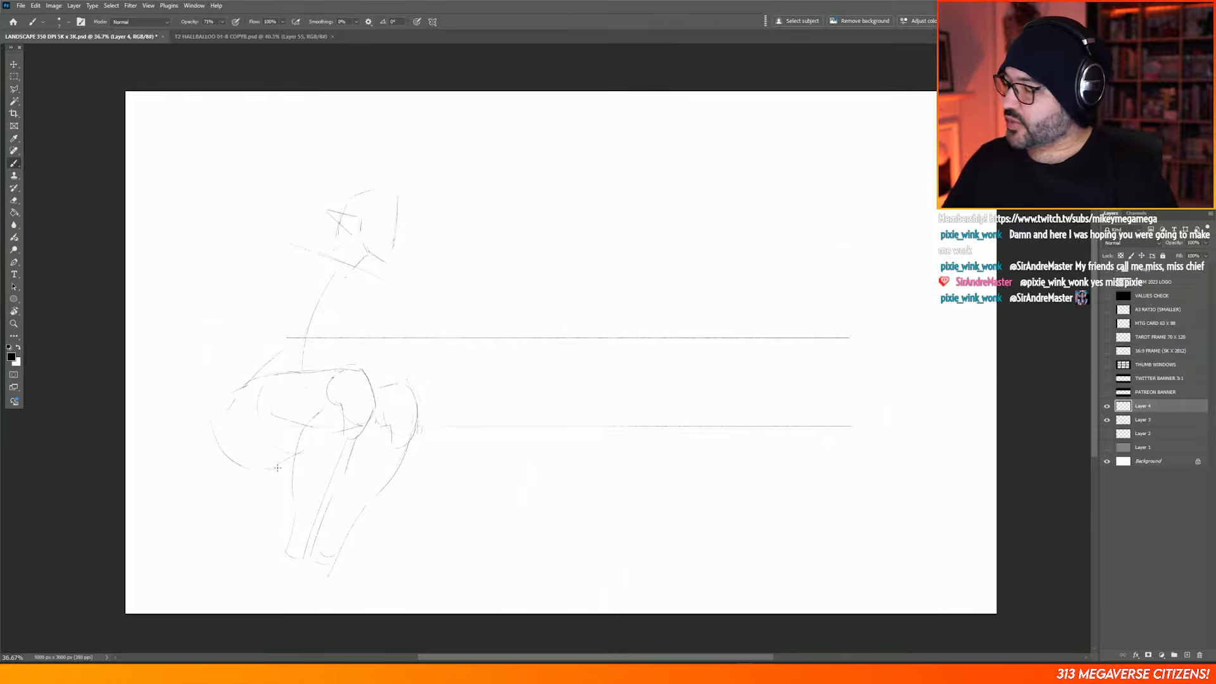
Step: Lasso the head, shoulders and upper torso line and move them slightly upwards, away from the hips
{"action": "left_click", "coordinate": [15, 91]}
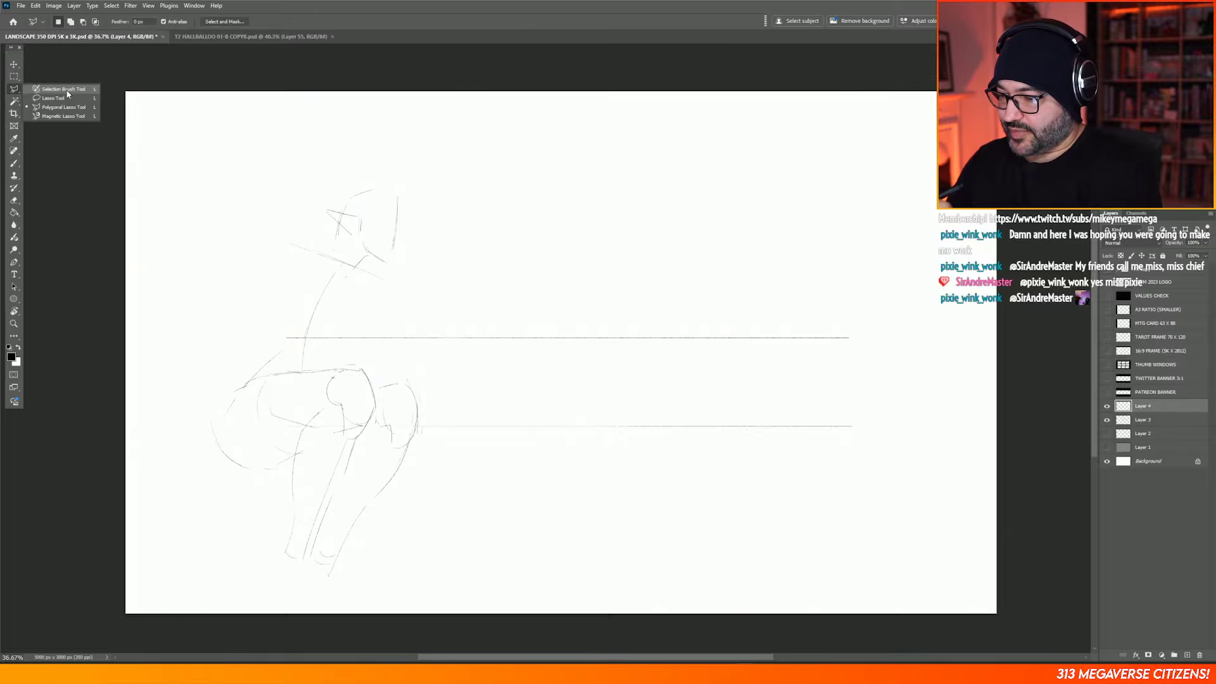
{"action": "mouse_move", "coordinate": [417, 182]}
{"action": "left_mouse_down"}
{"action": "mouse_move", "coordinate": [340, 321]}
{"action": "mouse_move", "coordinate": [279, 206]}
{"action": "mouse_move", "coordinate": [293, 181]}
{"action": "left_mouse_up"}
{"action": "left_click", "coordinate": [14, 65]}
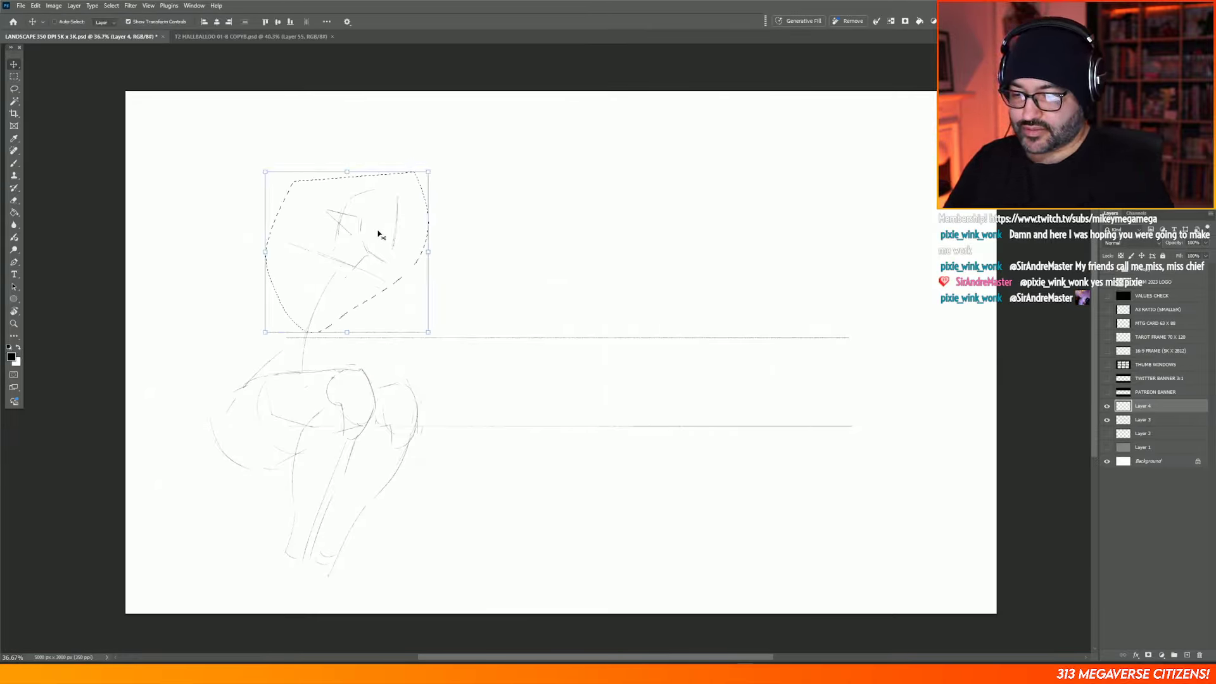
{"action": "left_click_drag", "start_coordinate": [379, 233], "coordinate": [391, 204]}
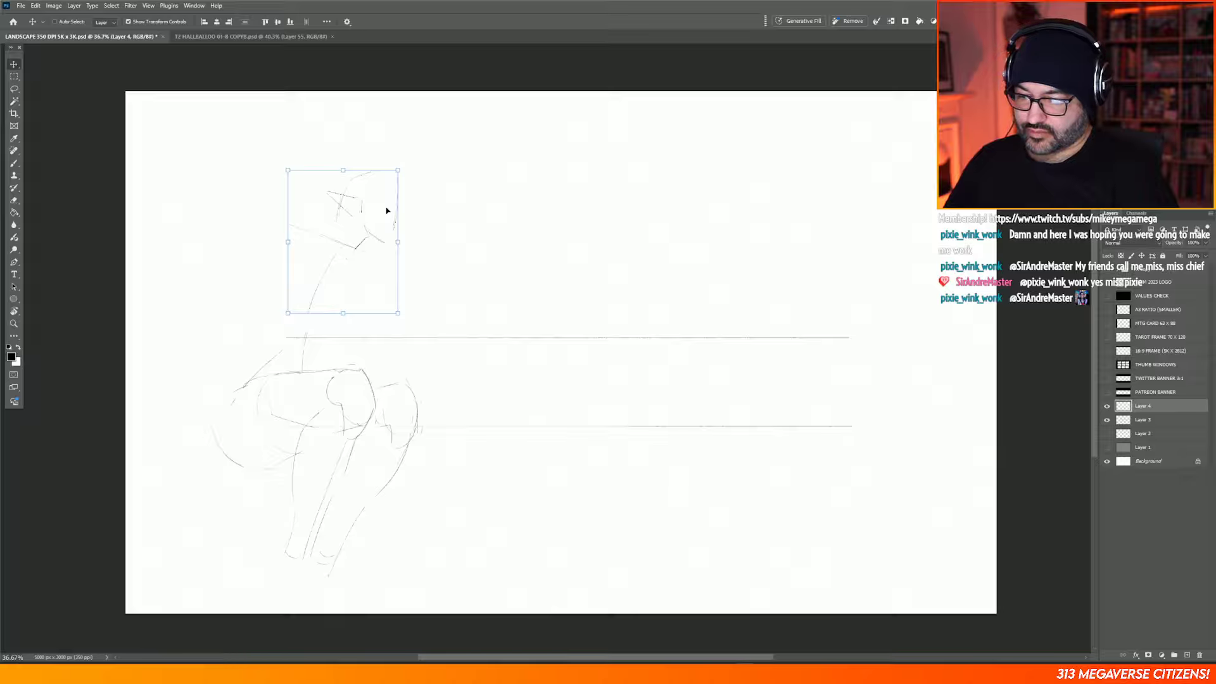
{"action": "left_click_drag", "start_coordinate": [387, 209], "coordinate": [372, 215]}
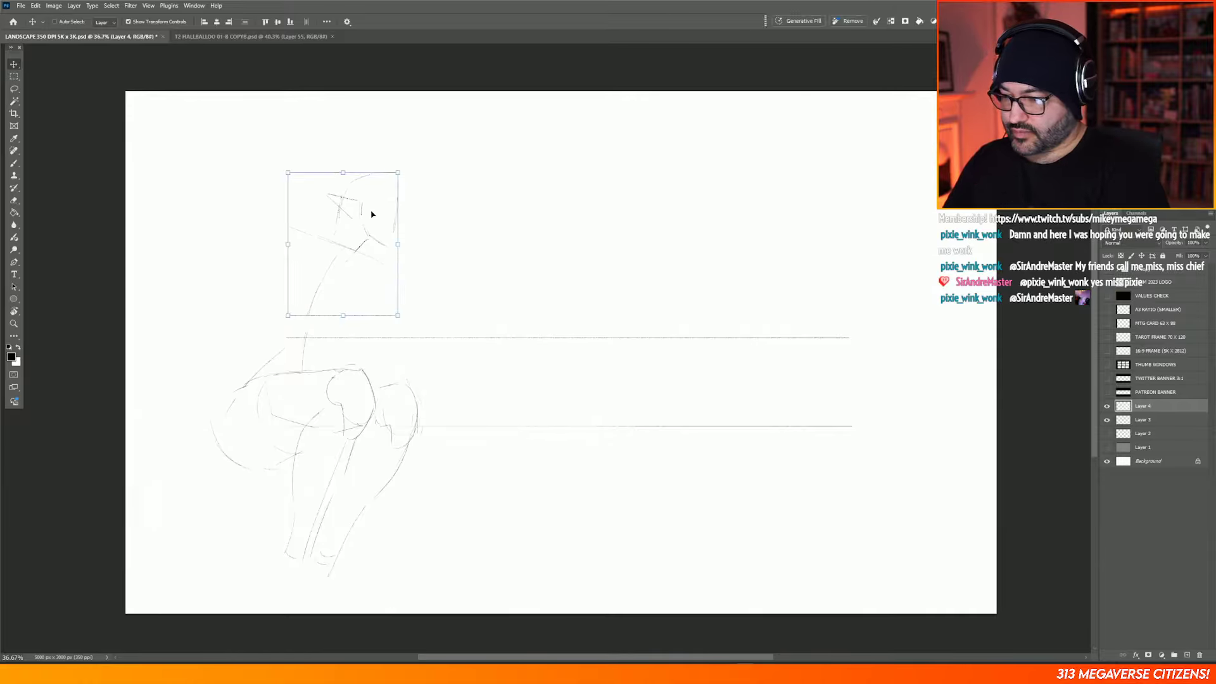
{"action": "key", "text": "m"}
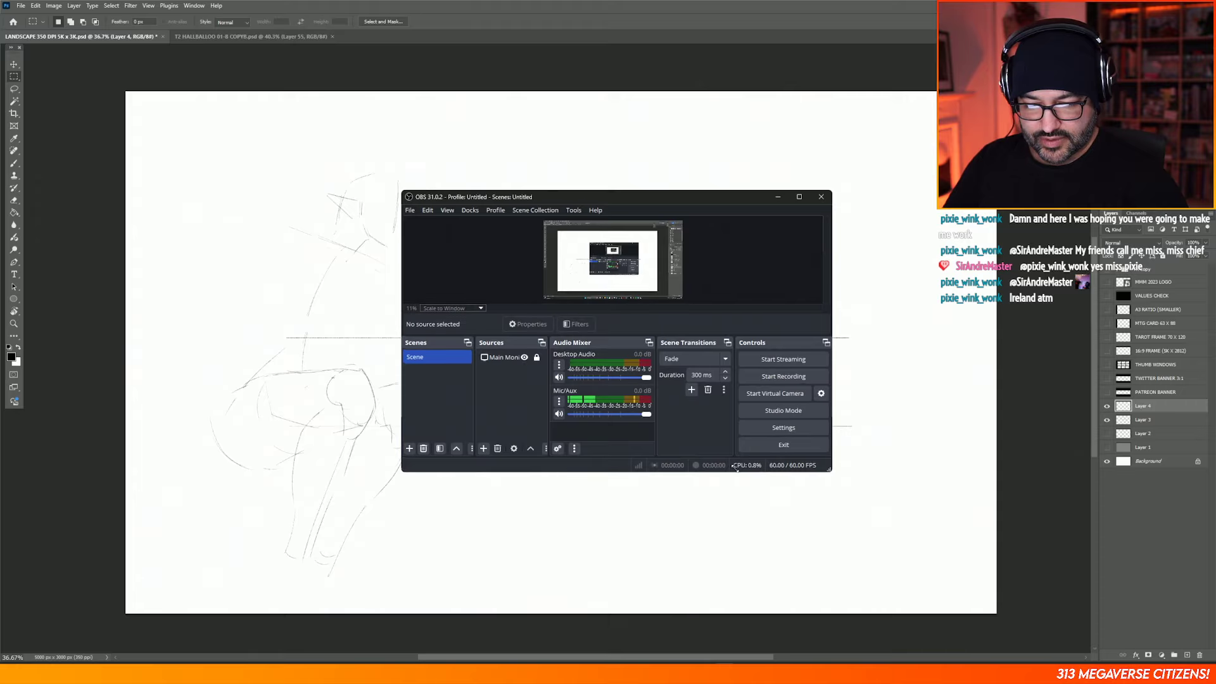
Step: Start recording in OBS and minimise its window to return to the Photoshop canvas
{"action": "left_click", "coordinate": [783, 376]}
{"action": "left_click", "coordinate": [778, 197]}
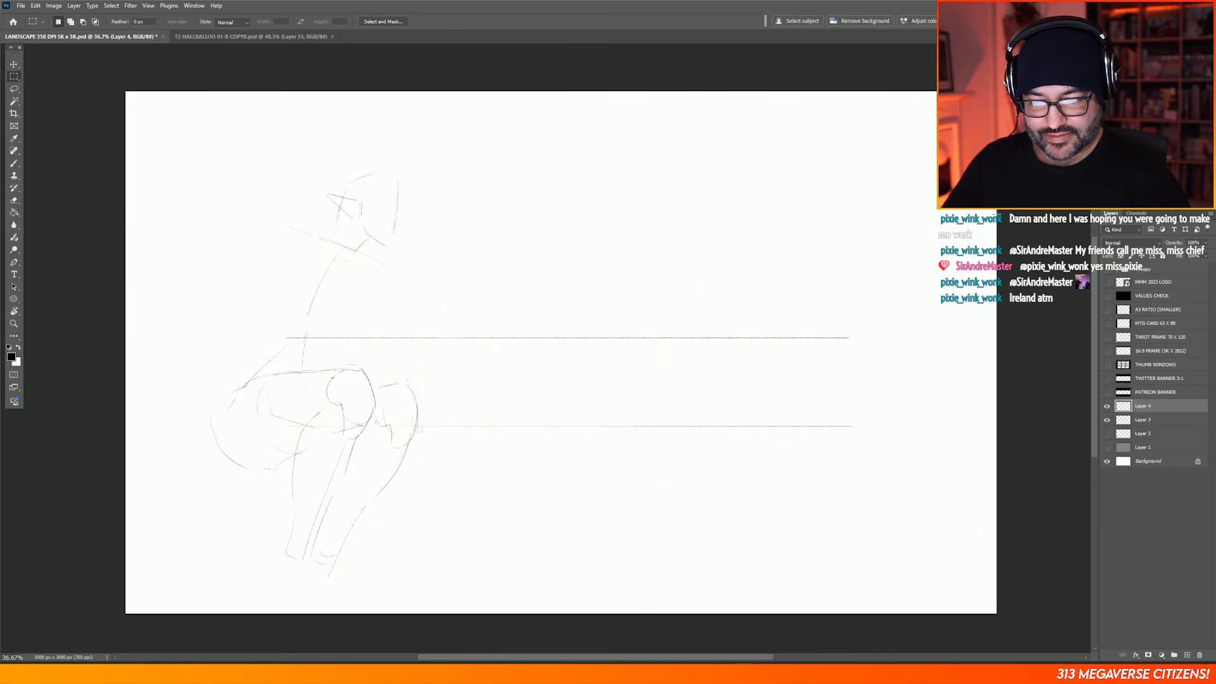
Step: Sketch rough ankles and feet at the ends of both legs near the canvas's lower edge
{"action": "key", "text": "b"}
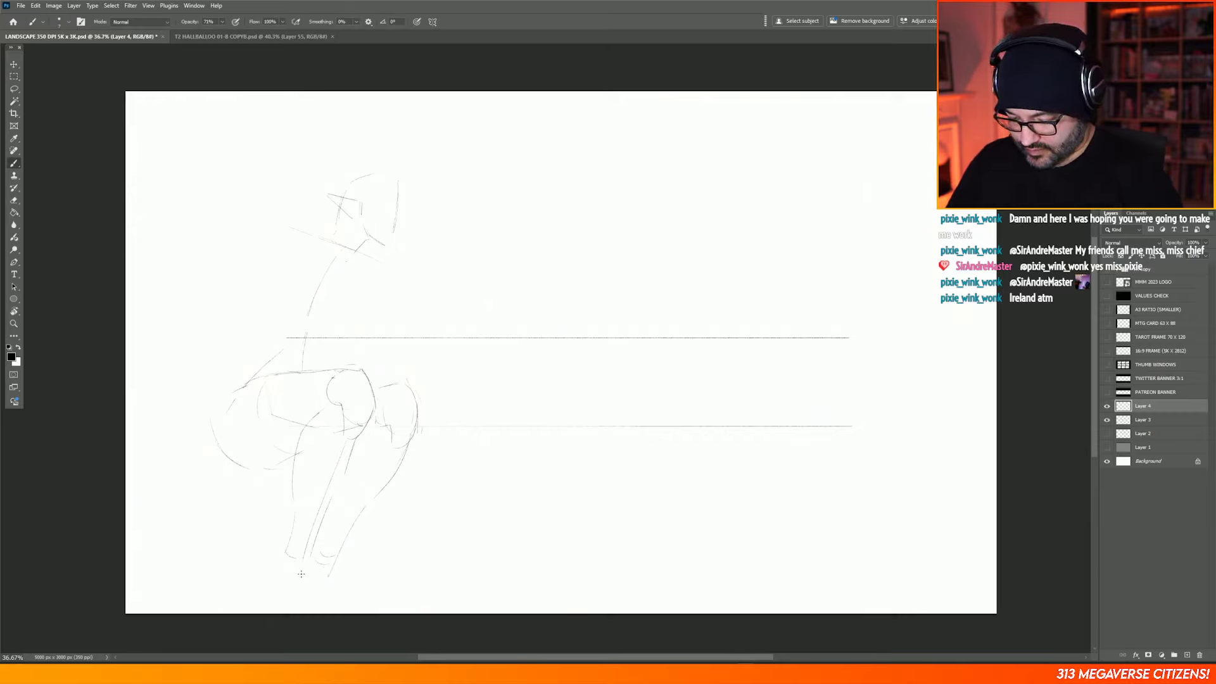
{"action": "left_click_drag", "start_coordinate": [331, 586], "coordinate": [345, 603]}
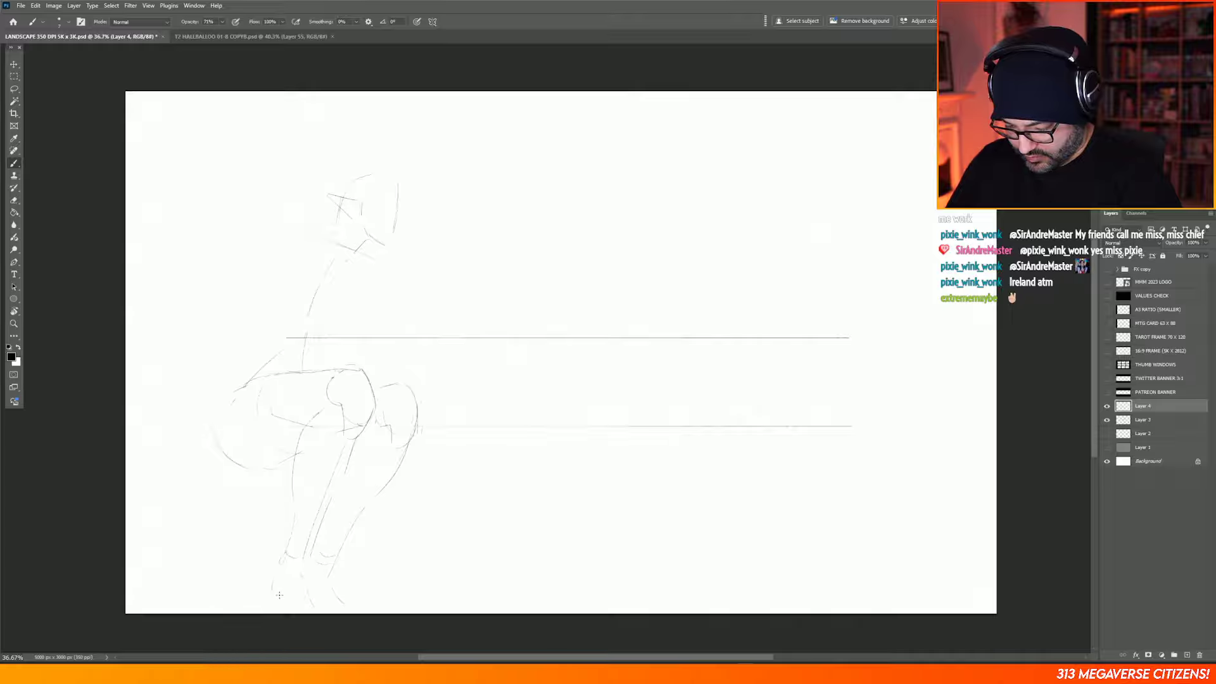
{"action": "left_click_drag", "start_coordinate": [280, 596], "coordinate": [287, 612]}
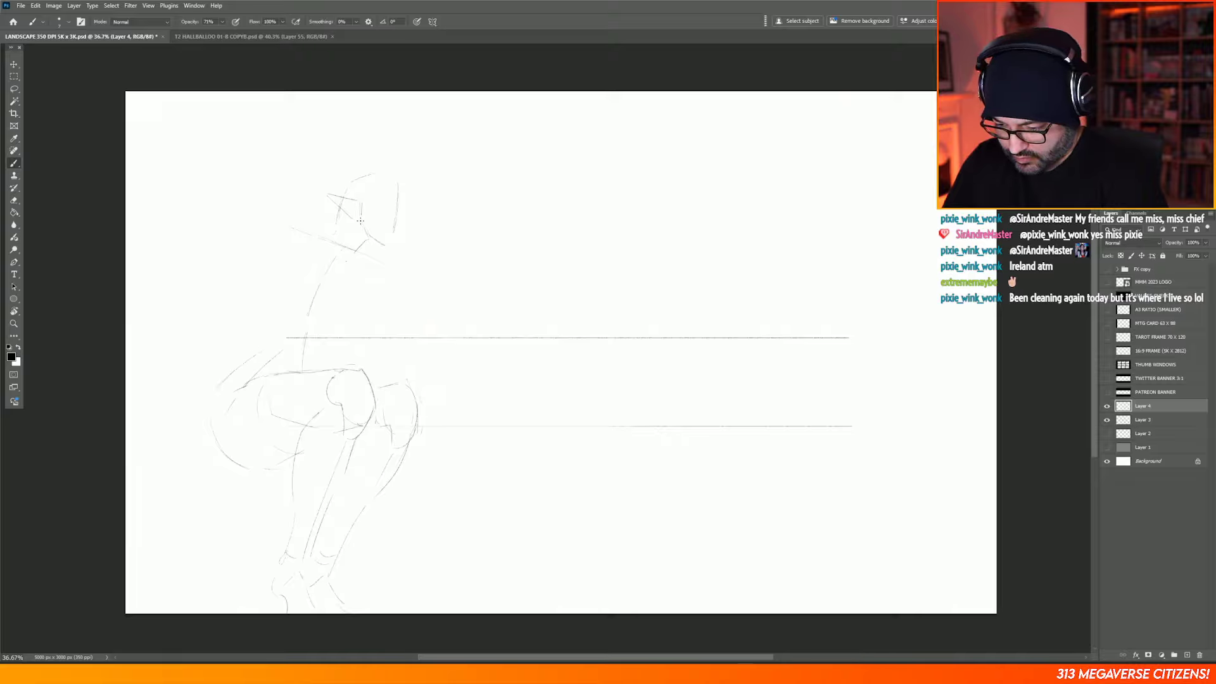
Step: Sketch the upper hip curve, torso sides, rounded shoulders and chest line, erasing the surplus lower part of the front torso line
{"action": "mouse_move", "coordinate": [263, 356]}
{"action": "left_mouse_down"}
{"action": "mouse_move", "coordinate": [275, 346]}
{"action": "mouse_move", "coordinate": [323, 363]}
{"action": "left_mouse_up"}
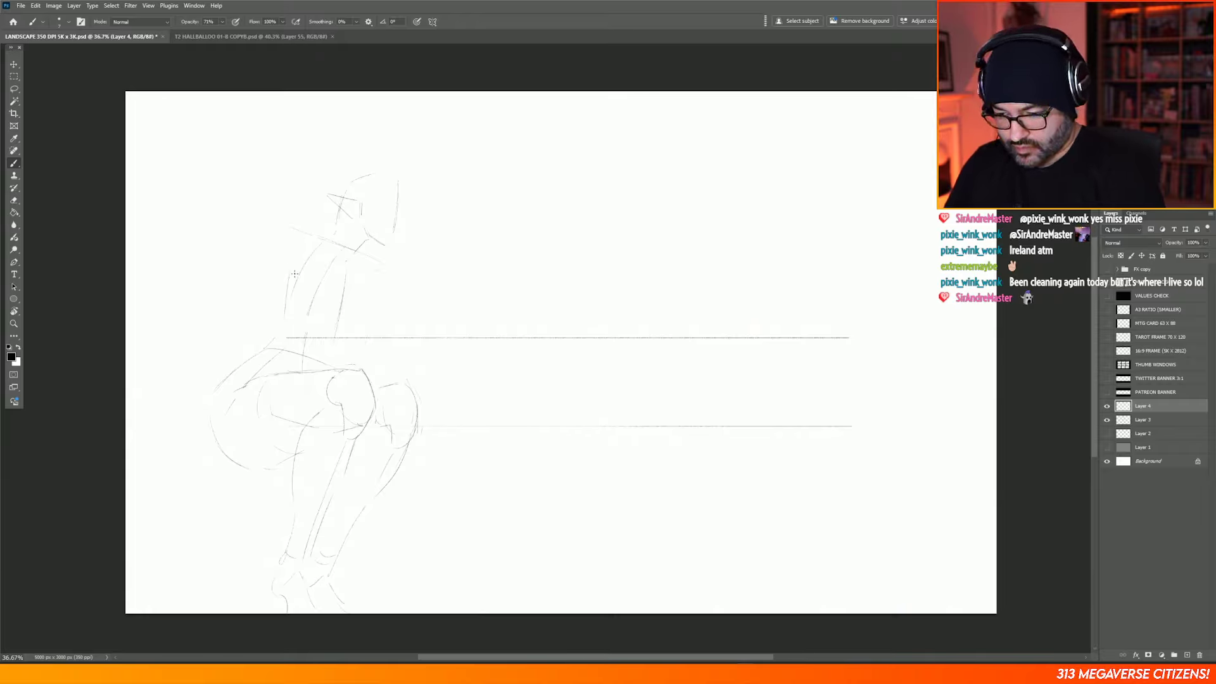
{"action": "mouse_move", "coordinate": [295, 274]}
{"action": "left_mouse_down"}
{"action": "mouse_move", "coordinate": [327, 253]}
{"action": "mouse_move", "coordinate": [299, 274]}
{"action": "left_mouse_up"}
{"action": "left_click_drag", "start_coordinate": [380, 271], "coordinate": [381, 301]}
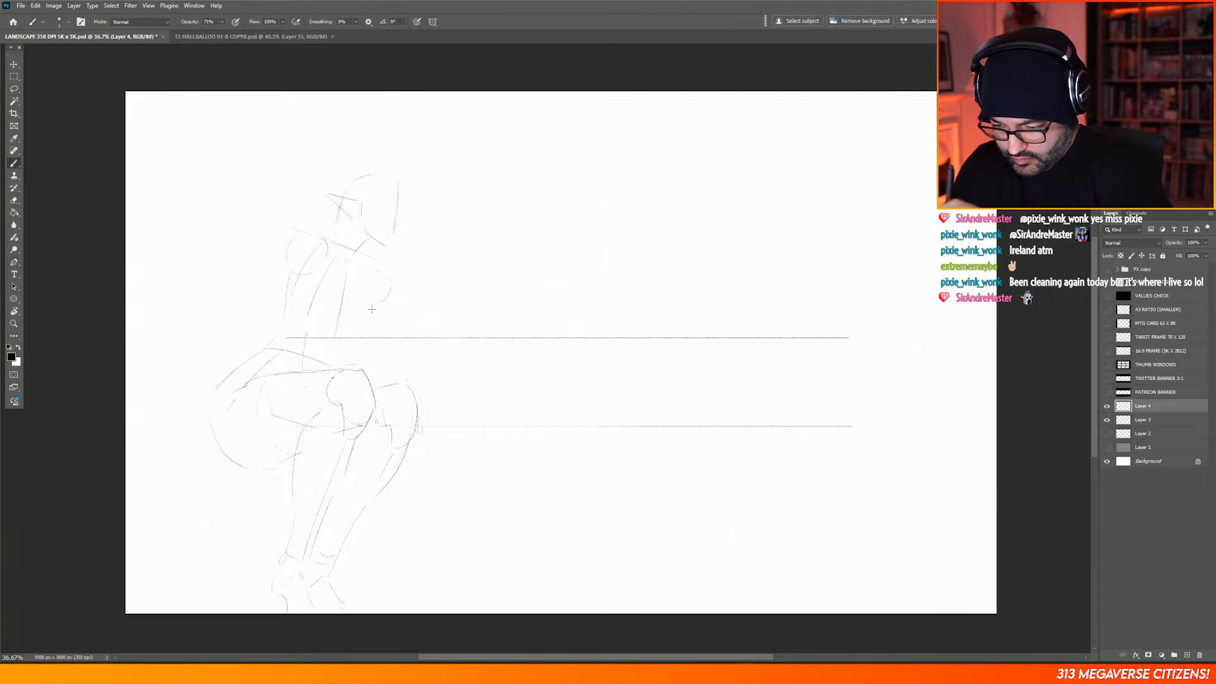
{"action": "left_click_drag", "start_coordinate": [316, 288], "coordinate": [369, 297]}
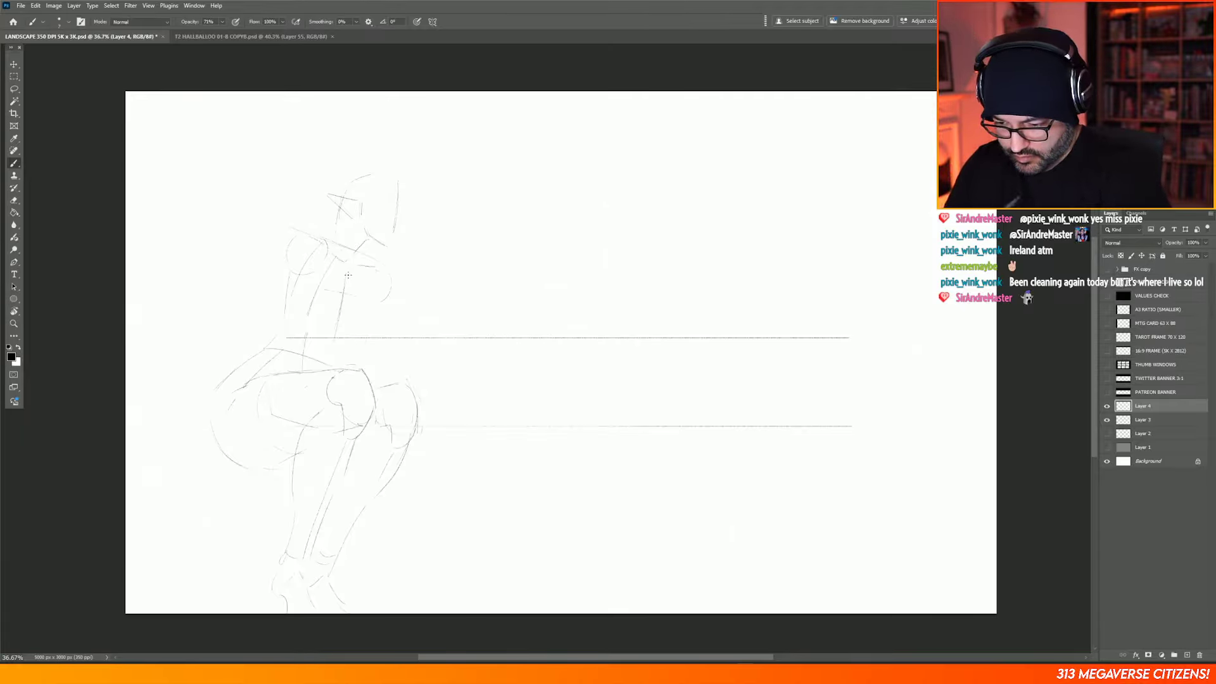
{"action": "key", "text": "e"}
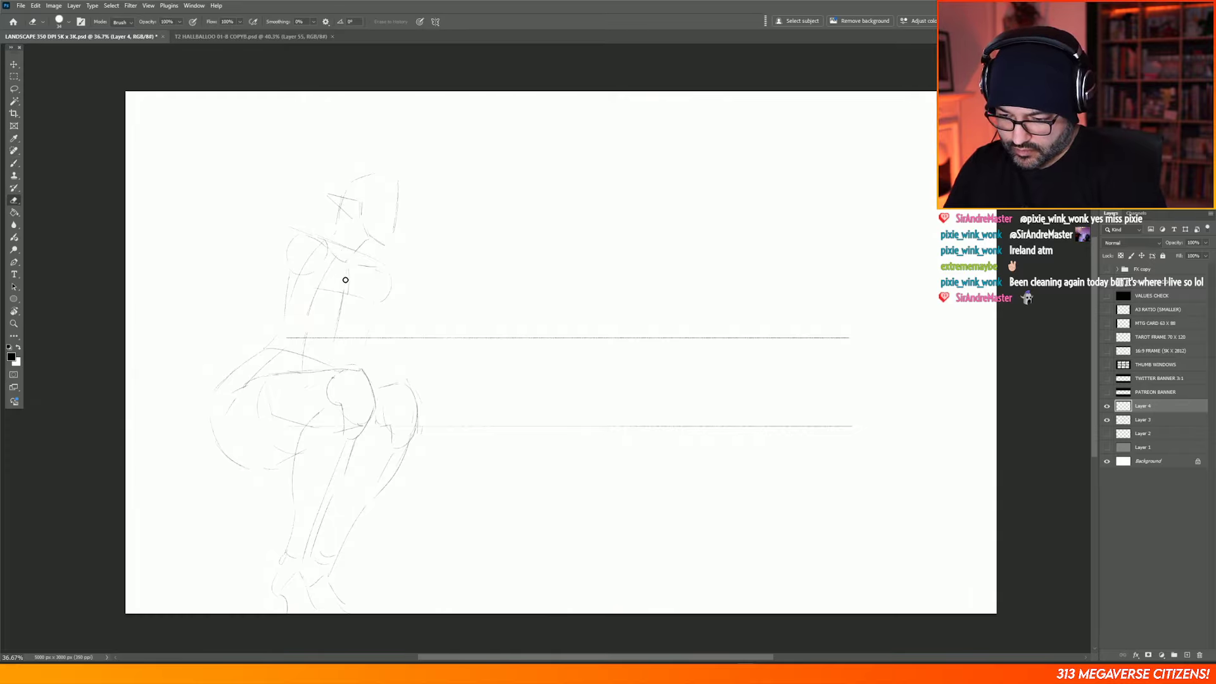
{"action": "key", "text": "b"}
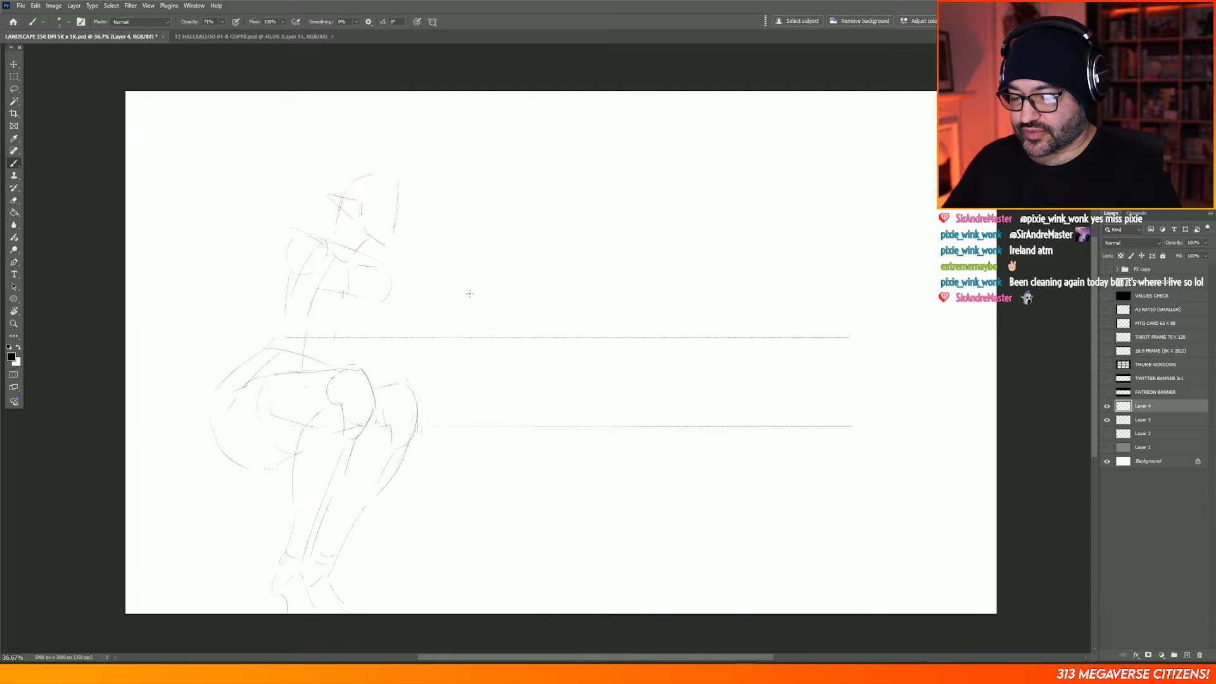
Step: Refine the far knee's contour with the eraser and brush, and strengthen the contour lines of the lower legs
{"action": "key", "text": "e"}
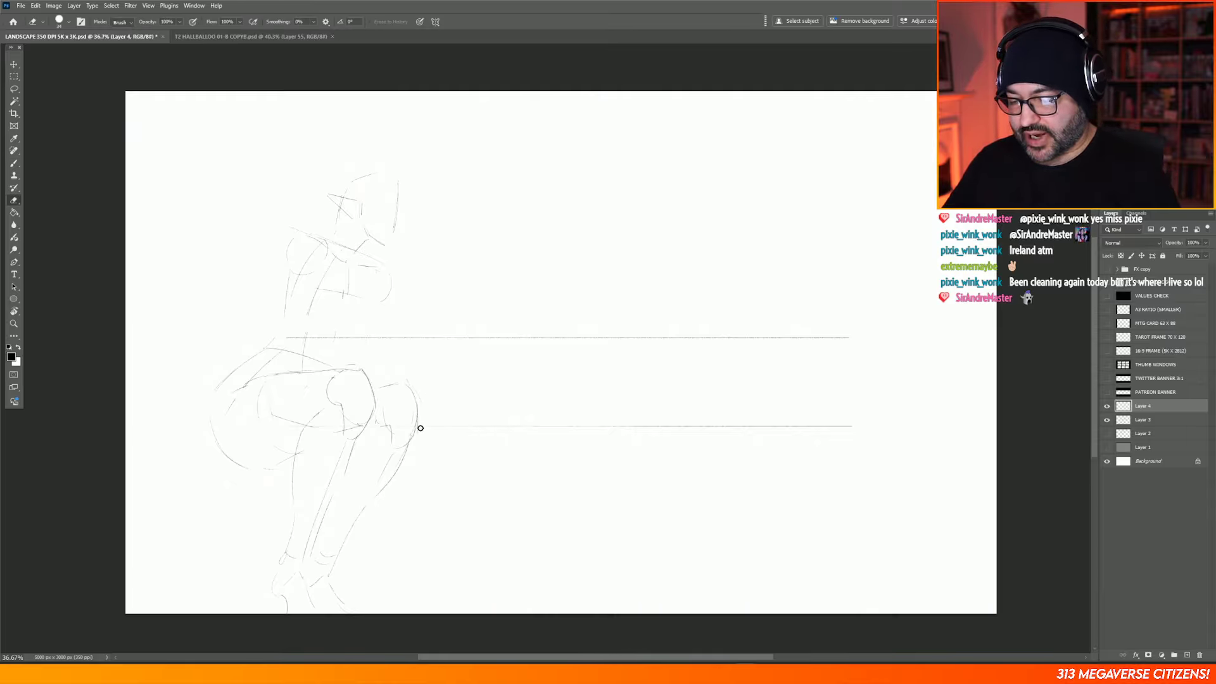
{"action": "key", "text": "b"}
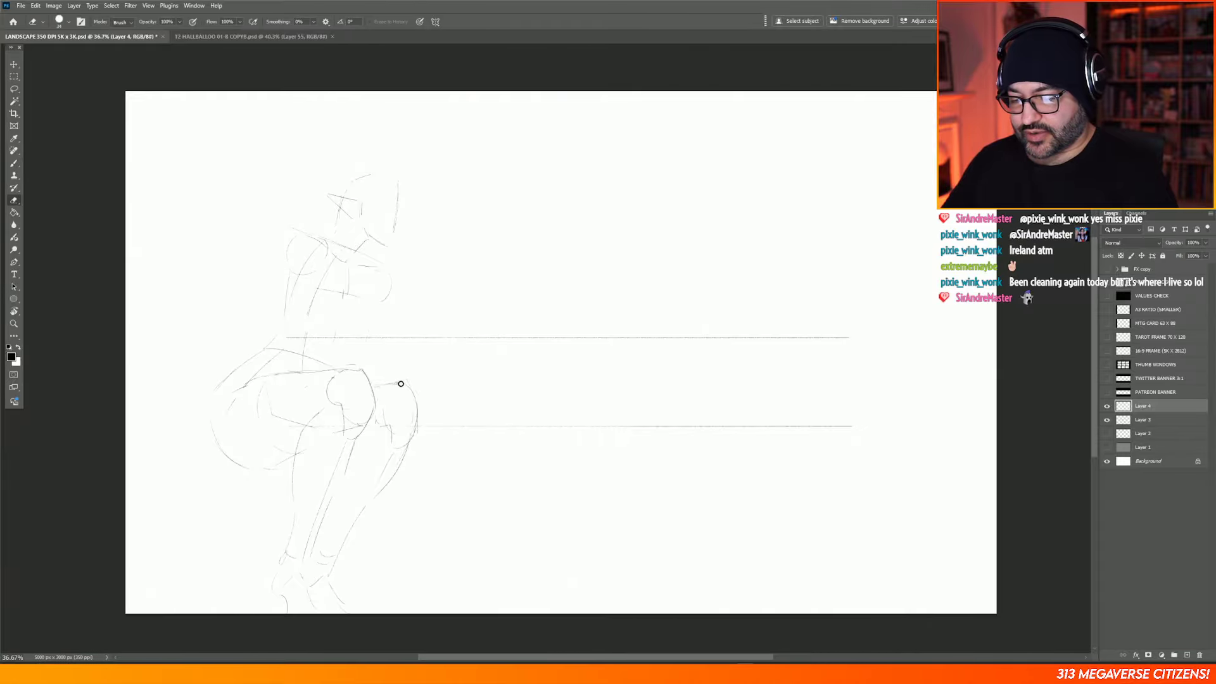
{"action": "key", "text": "e"}
{"action": "left_click_drag", "start_coordinate": [397, 378], "coordinate": [417, 402]}
{"action": "key", "text": "b"}
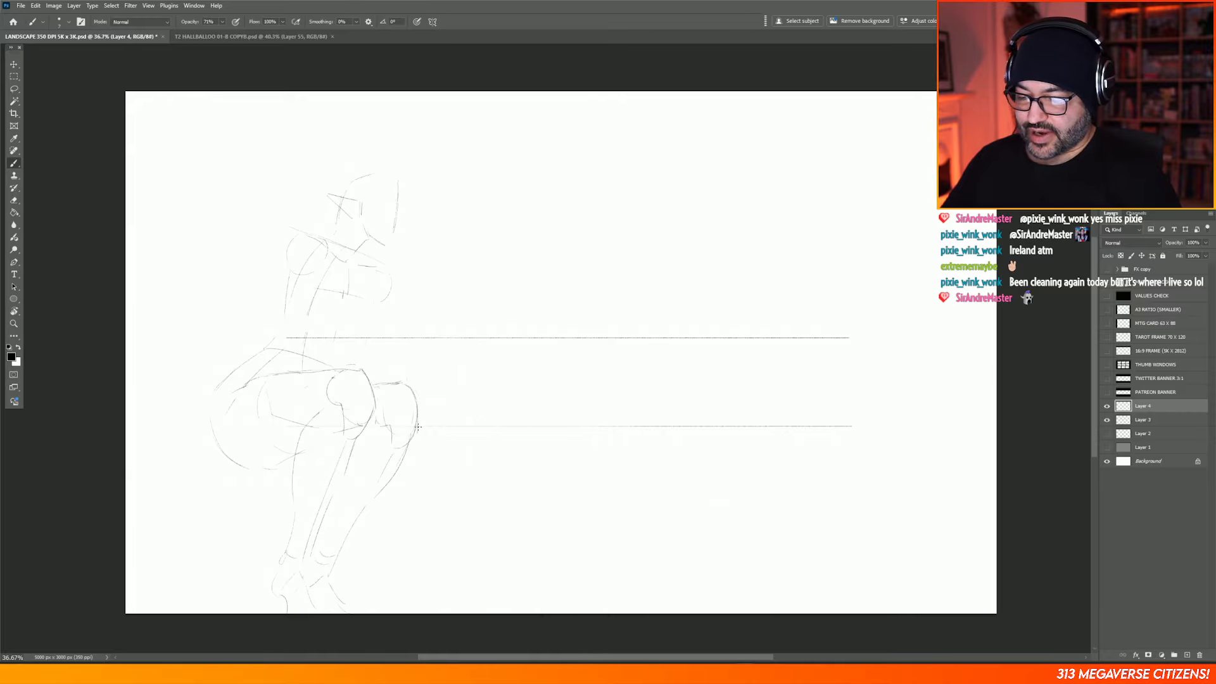
{"action": "key", "text": "e"}
{"action": "left_click_drag", "start_coordinate": [393, 434], "coordinate": [391, 444]}
{"action": "key", "text": "b"}
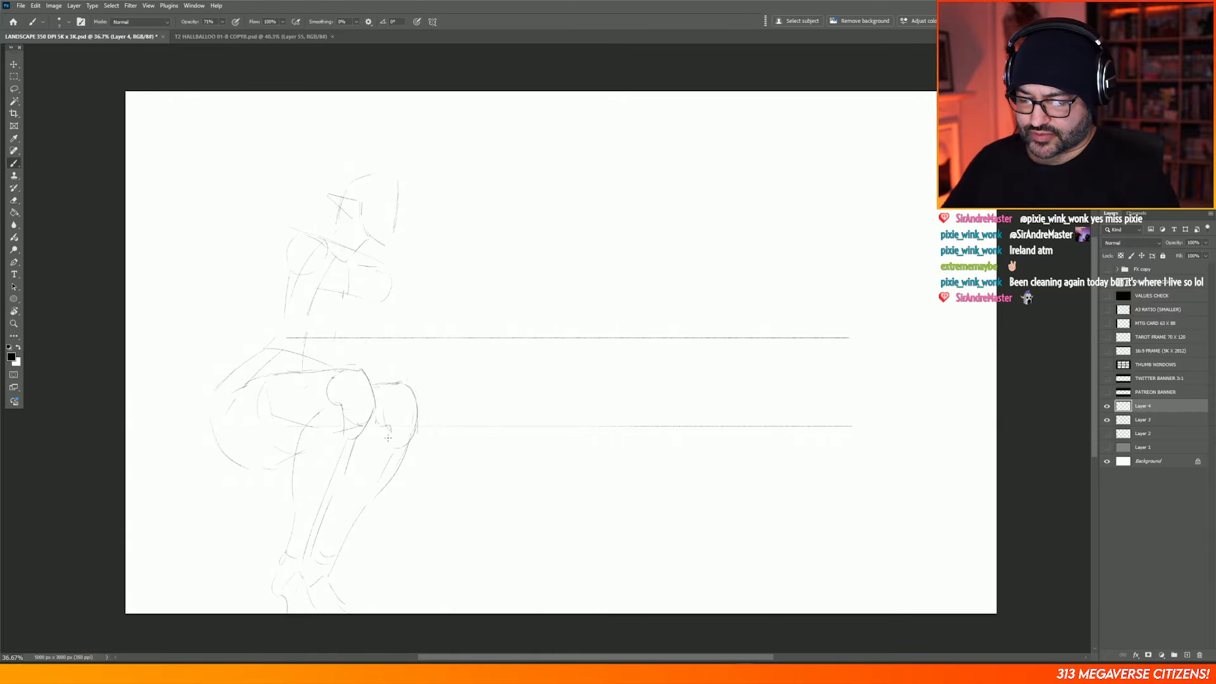
{"action": "key", "text": "e"}
{"action": "key", "text": "b"}
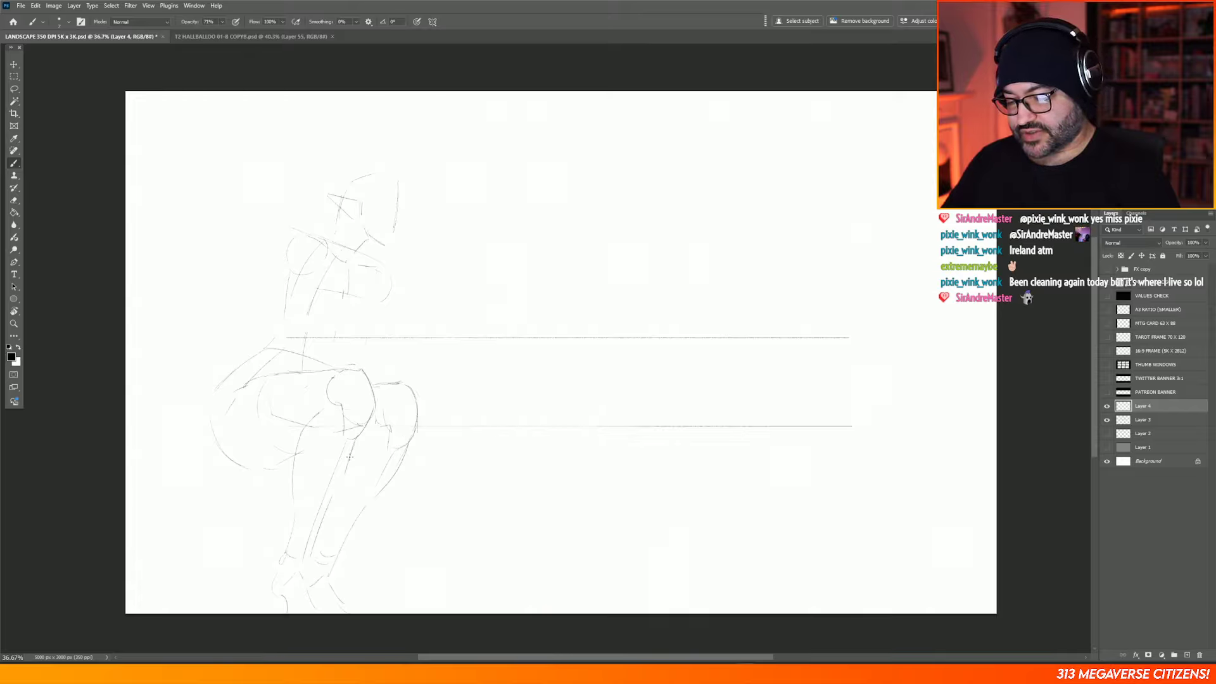
{"action": "left_click_drag", "start_coordinate": [356, 438], "coordinate": [311, 549]}
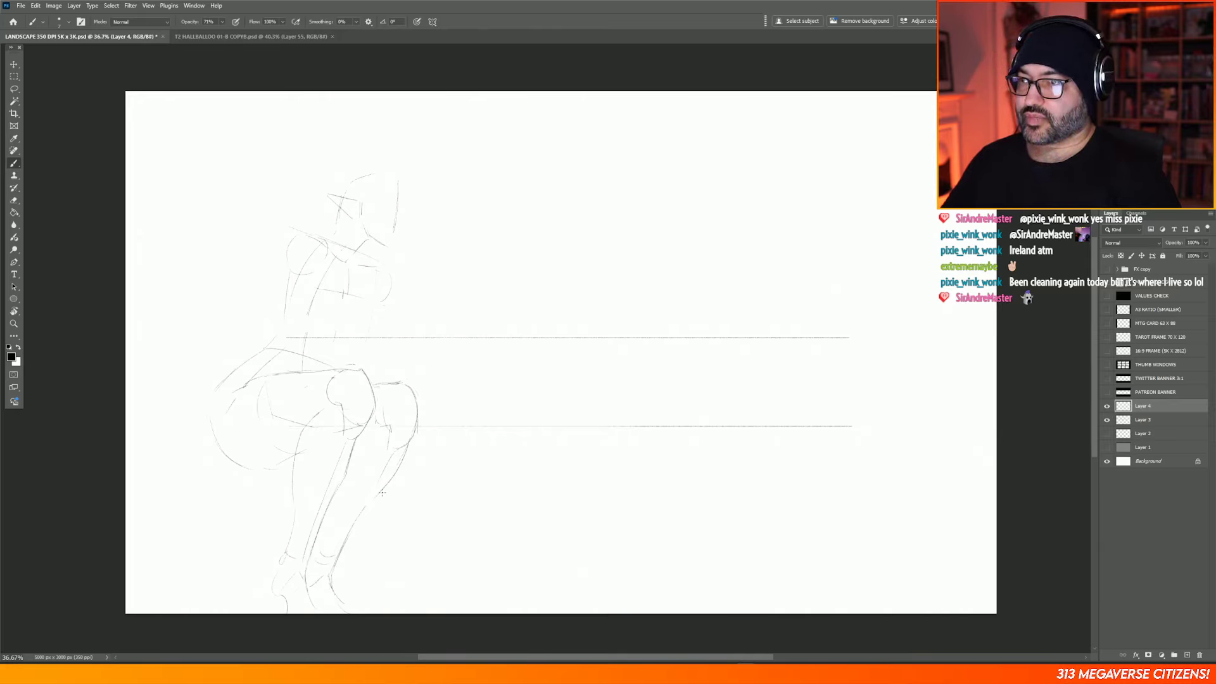
Step: Lasso the head, shoulders and torso, move them slightly left and up over the hips, and deselect
{"action": "key", "text": "l"}
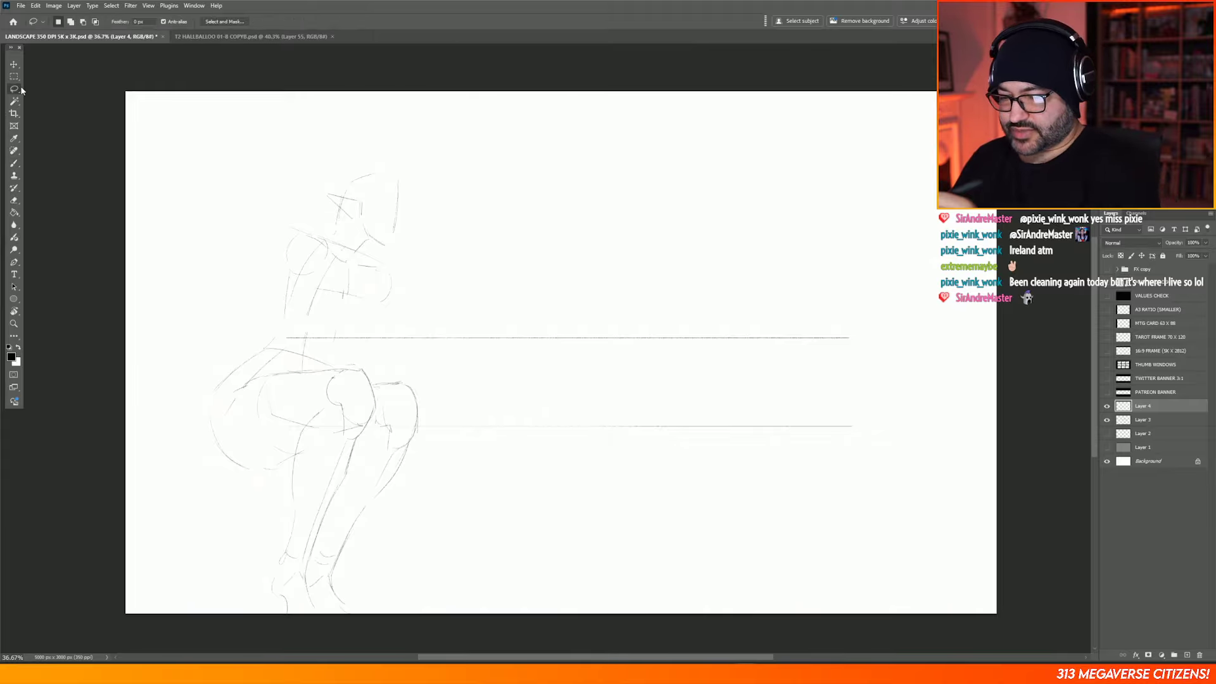
{"action": "mouse_move", "coordinate": [403, 163]}
{"action": "left_mouse_down"}
{"action": "mouse_move", "coordinate": [383, 331]}
{"action": "mouse_move", "coordinate": [368, 356]}
{"action": "mouse_move", "coordinate": [337, 362]}
{"action": "mouse_move", "coordinate": [296, 346]}
{"action": "mouse_move", "coordinate": [339, 154]}
{"action": "left_mouse_up"}
{"action": "key", "text": "v"}
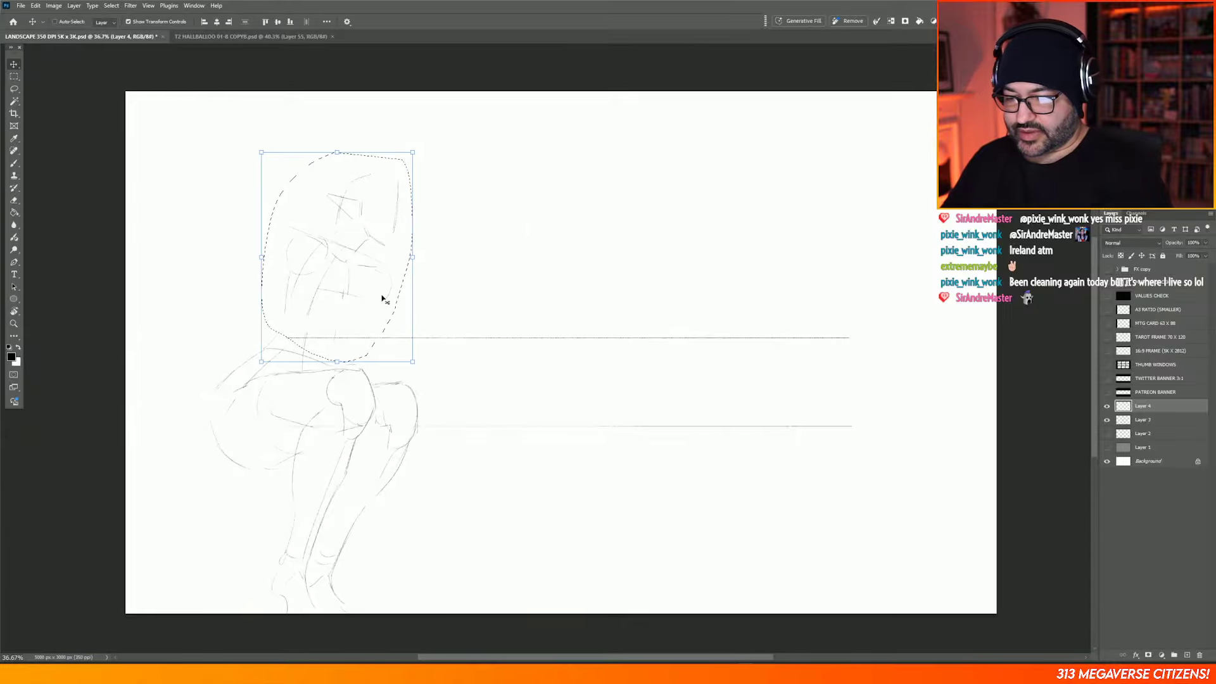
{"action": "left_click_drag", "start_coordinate": [388, 298], "coordinate": [372, 290]}
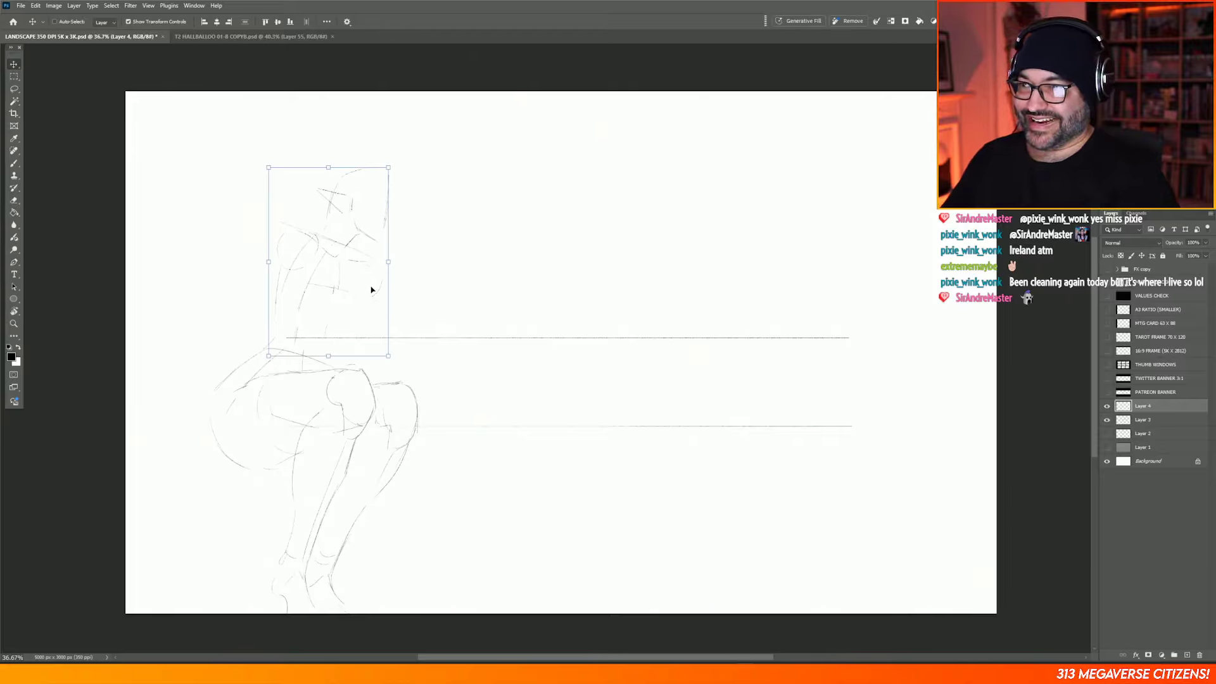
{"action": "key", "text": "m"}
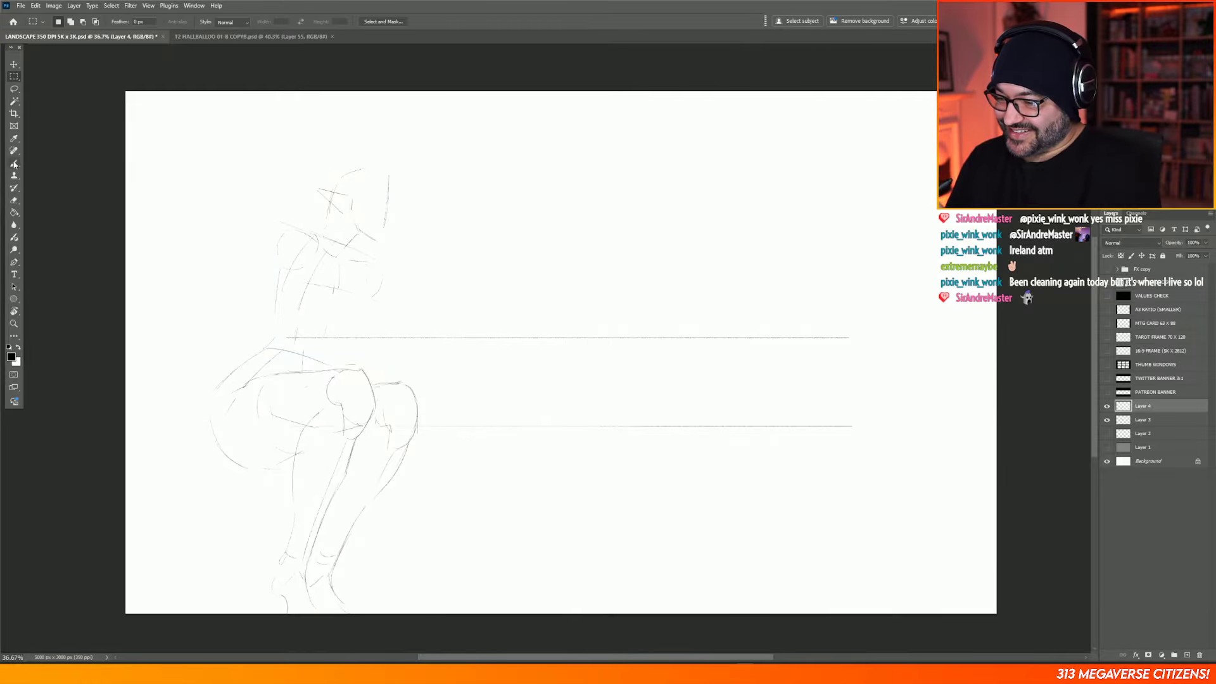
Step: Sketch long arm lines running from the near shoulder diagonally down behind the hips
{"action": "left_click", "coordinate": [14, 163]}
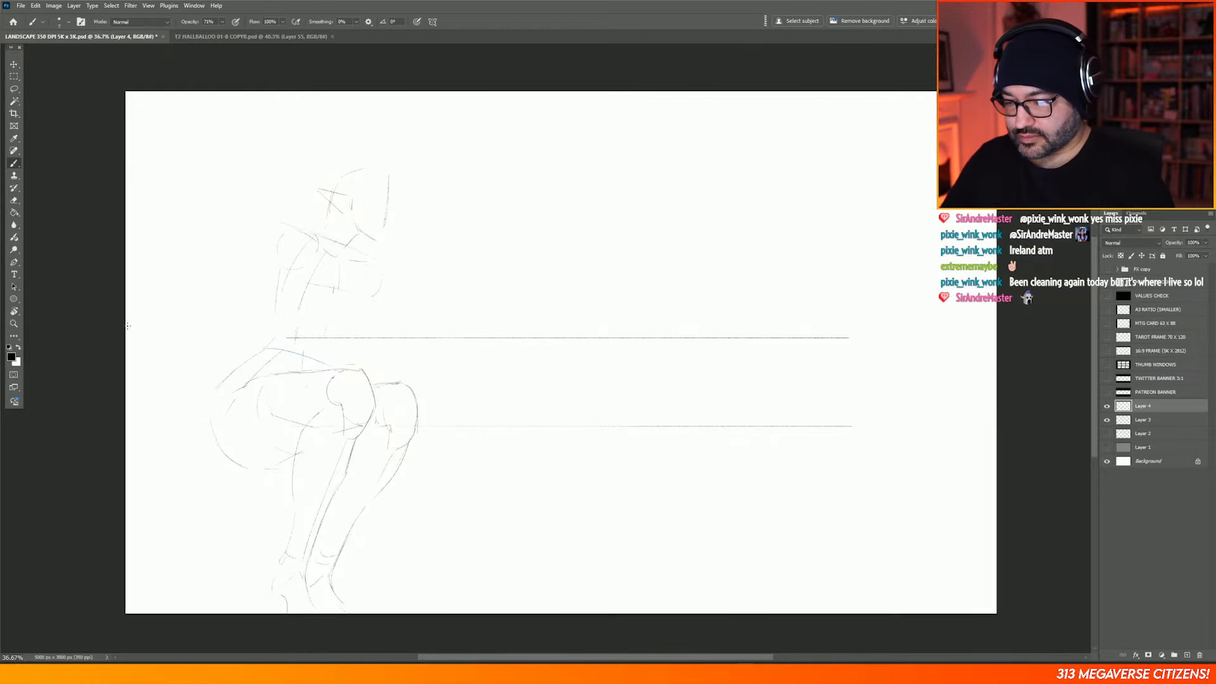
{"action": "left_click_drag", "start_coordinate": [197, 381], "coordinate": [183, 397]}
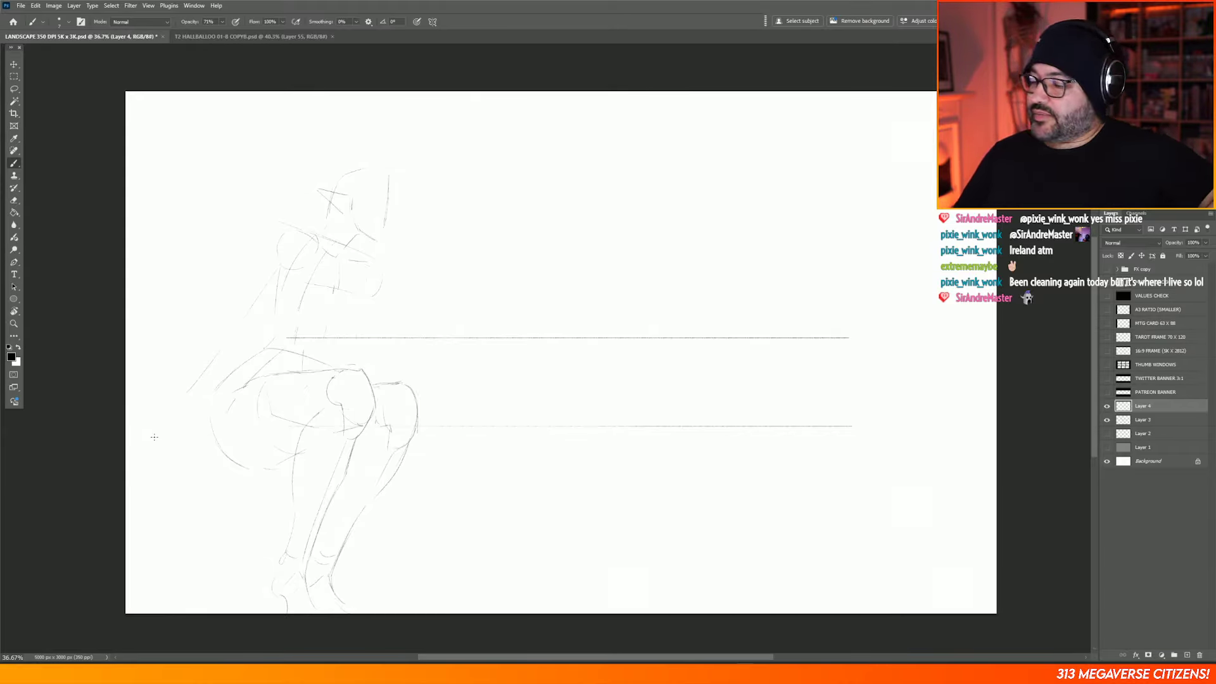
Step: Select Layer 3 together with Layer 4 and move the figure and guide lines up on the canvas
{"action": "left_click", "coordinate": [1154, 422], "text": "shift"}
{"action": "left_click", "coordinate": [19, 65]}
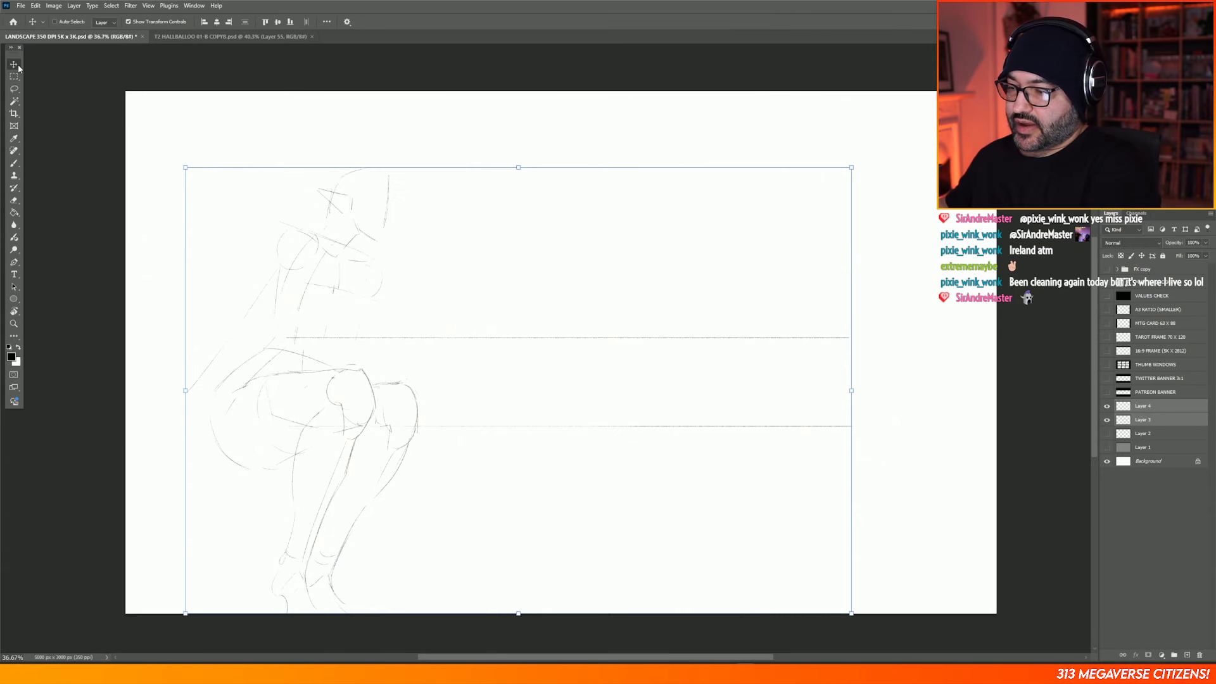
{"action": "left_click_drag", "start_coordinate": [540, 299], "coordinate": [537, 271]}
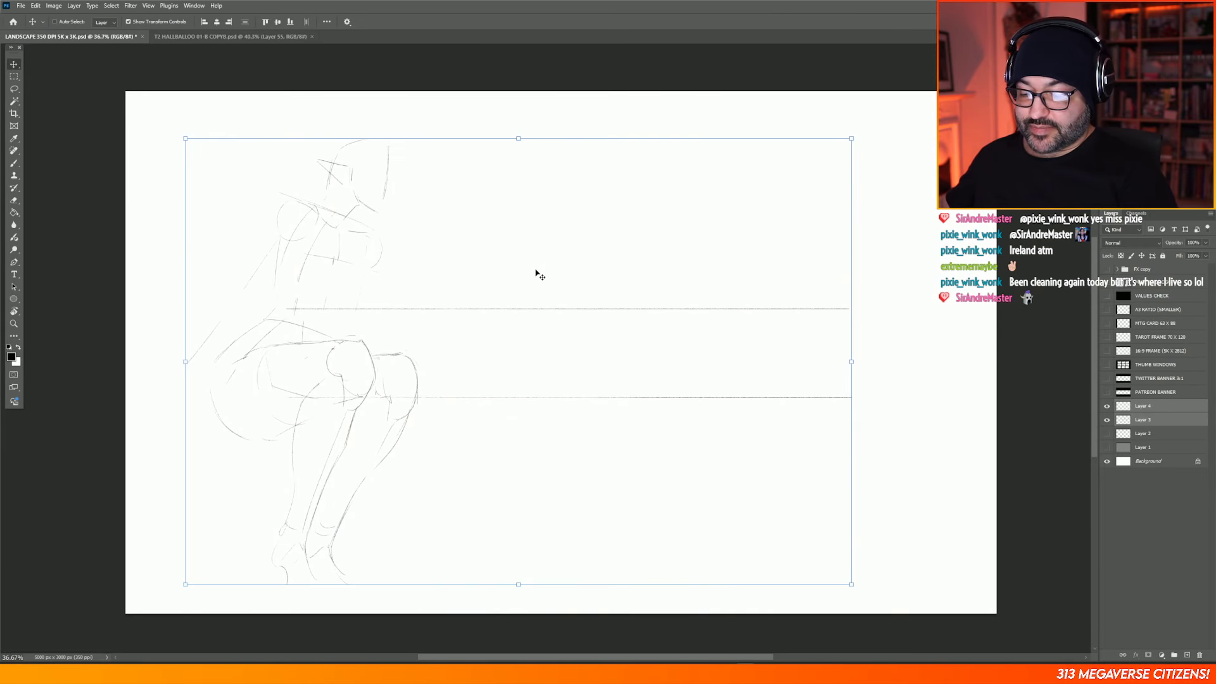
{"action": "left_click", "coordinate": [14, 76]}
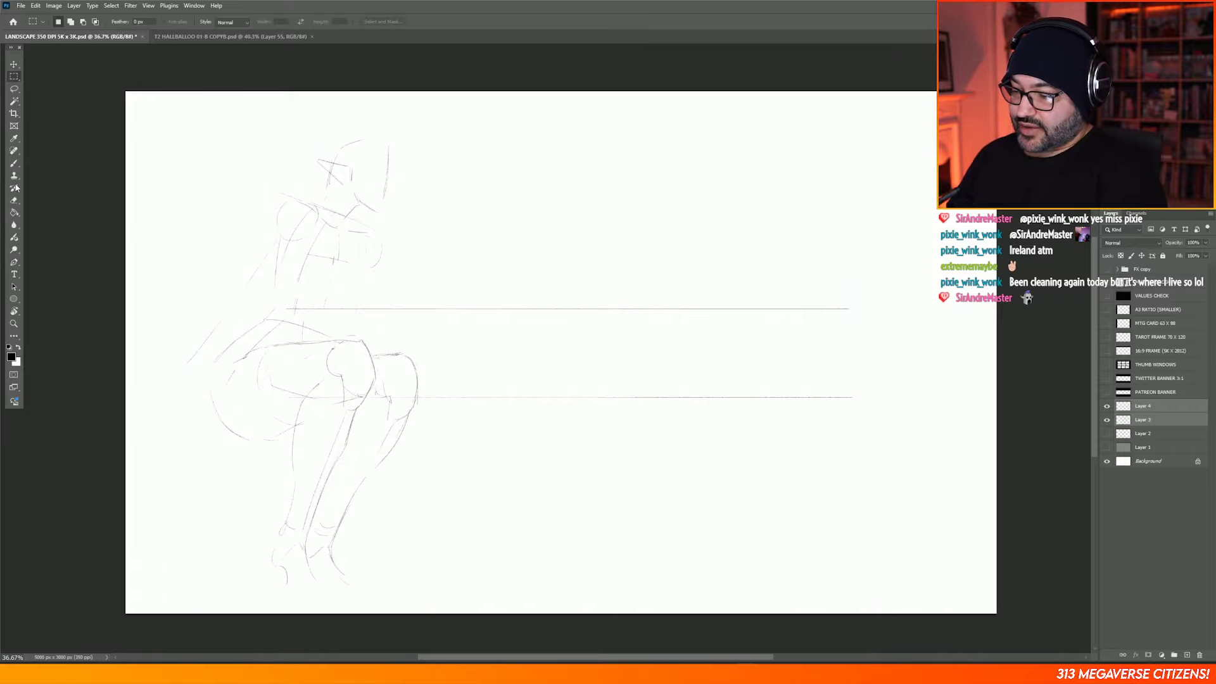
{"action": "left_click", "coordinate": [14, 163]}
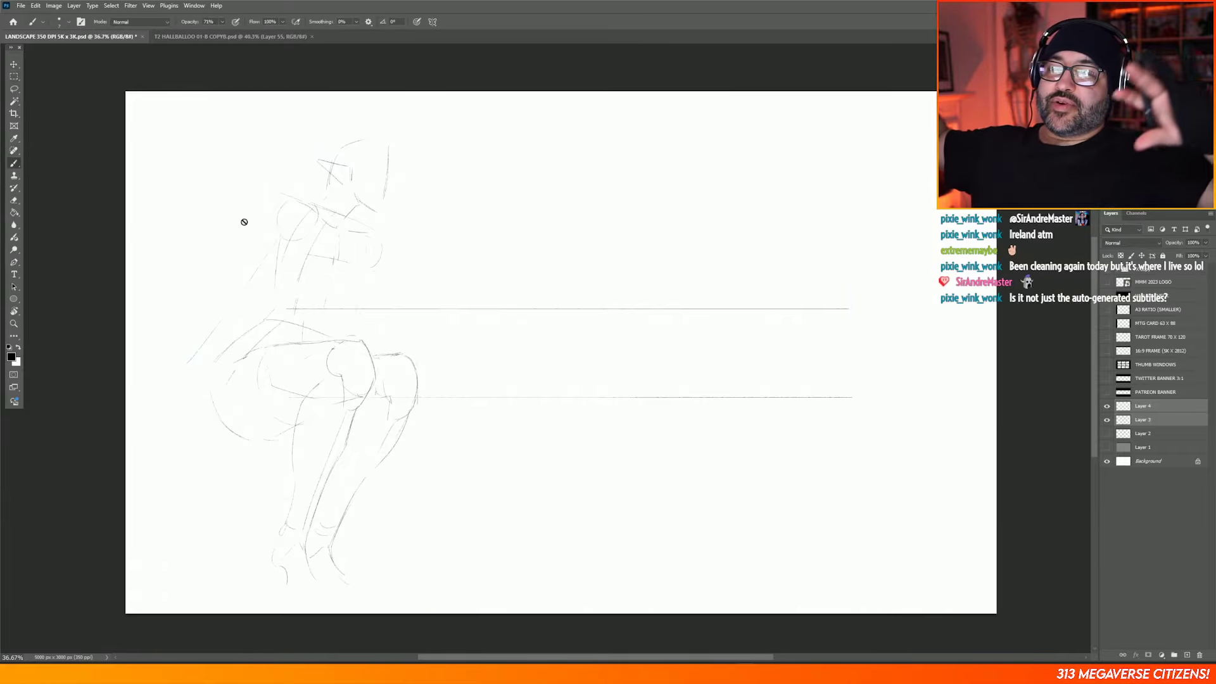
{"action": "left_click", "coordinate": [14, 76]}
{"action": "left_click", "coordinate": [14, 163]}
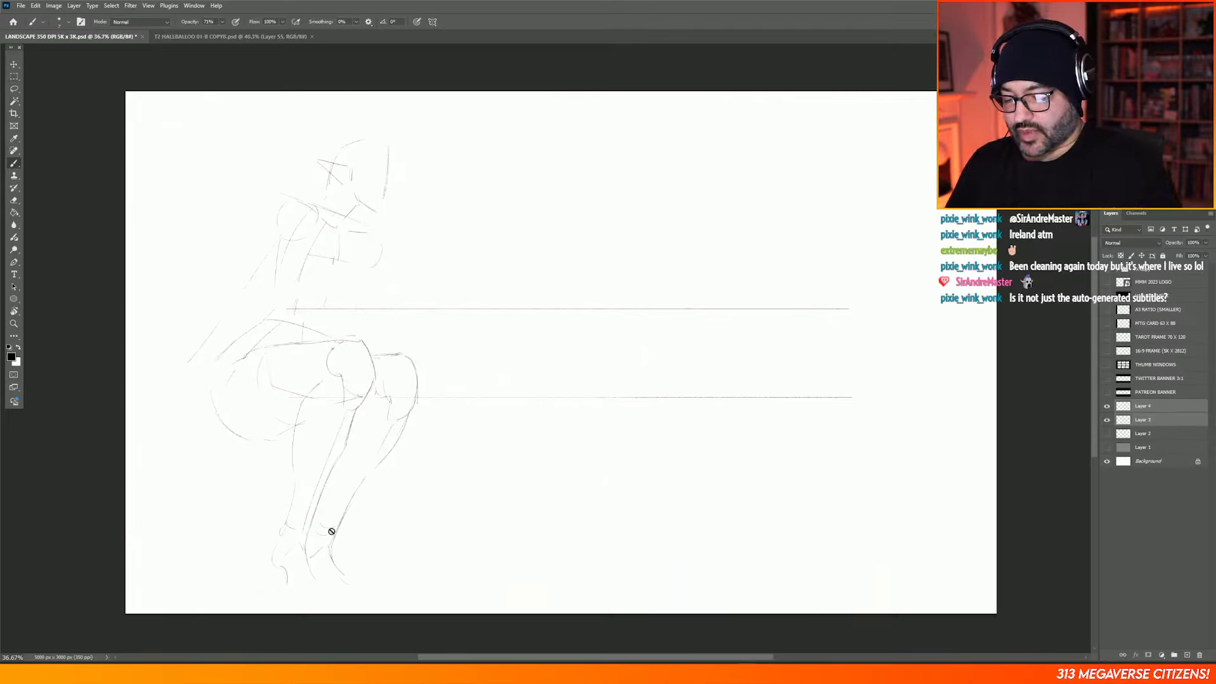
{"action": "left_click", "coordinate": [14, 76]}
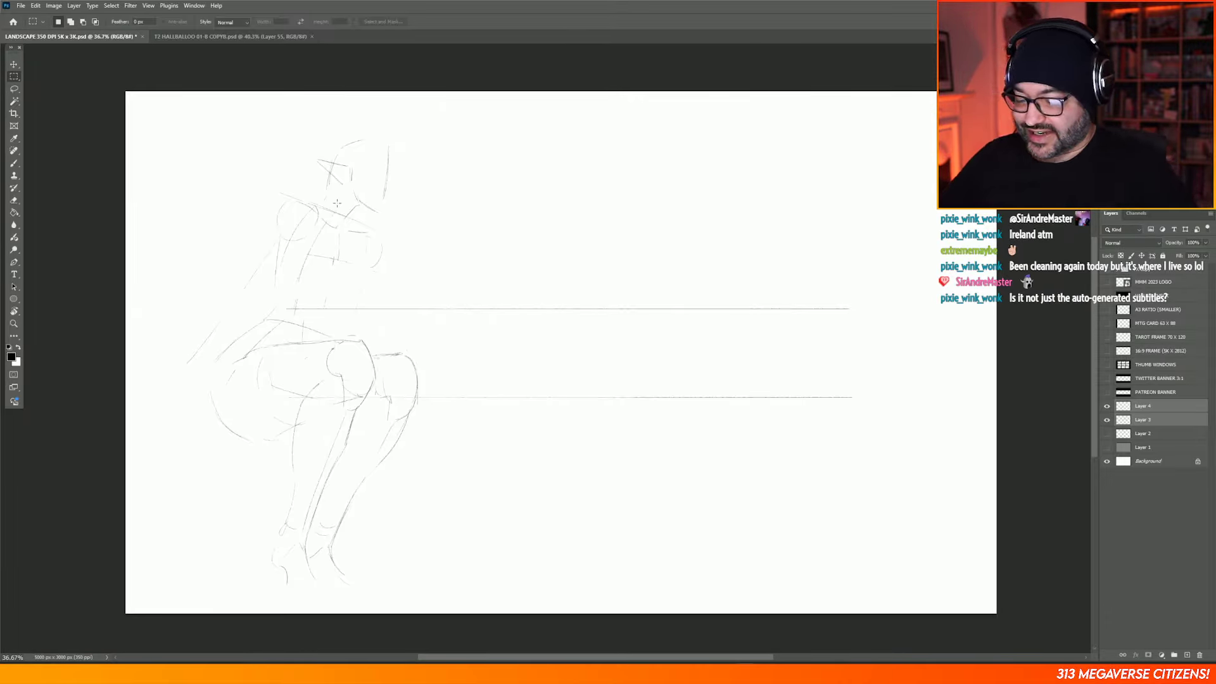
{"action": "mouse_move", "coordinate": [289, 594]}
{"action": "left_mouse_down"}
{"action": "mouse_move", "coordinate": [280, 571]}
{"action": "mouse_move", "coordinate": [288, 586]}
{"action": "left_mouse_up"}
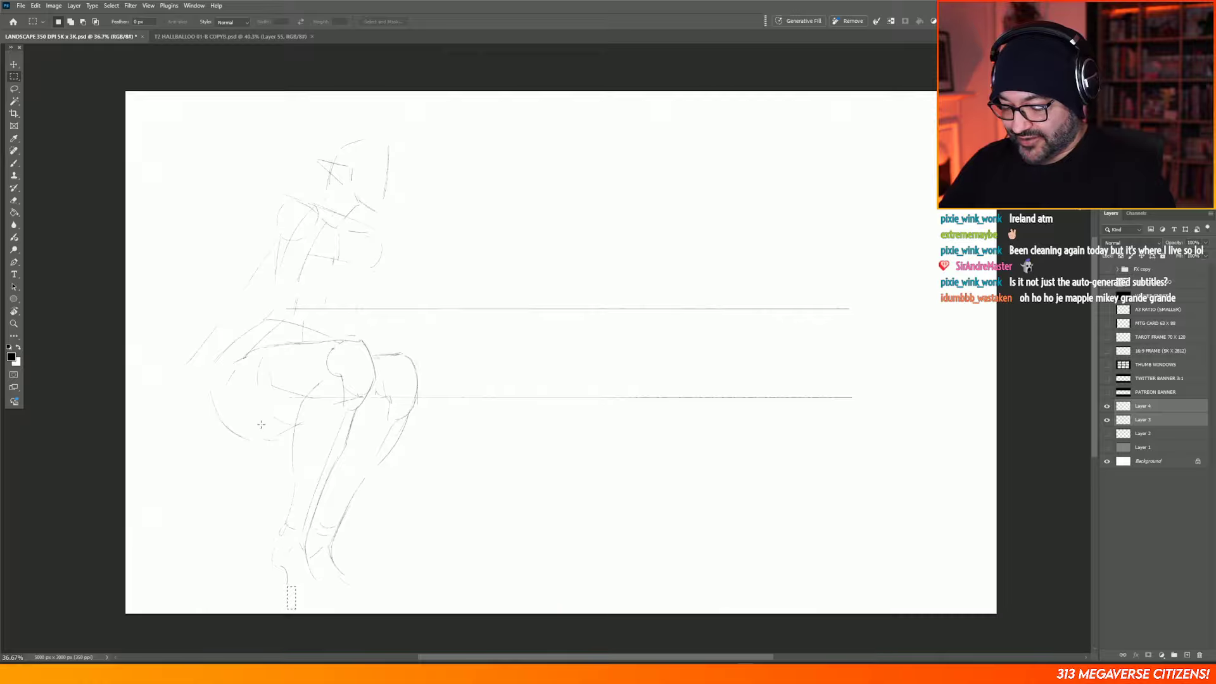
{"action": "left_click", "coordinate": [262, 414]}
{"action": "left_click", "coordinate": [13, 162]}
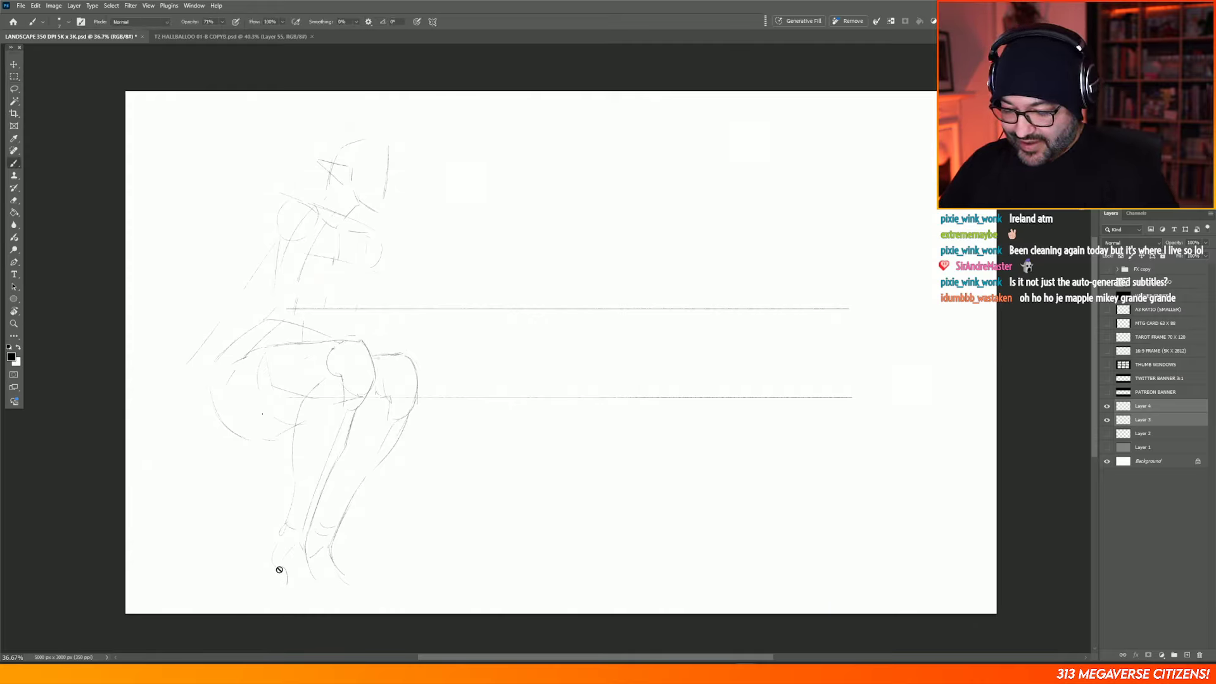
{"action": "key", "text": "m"}
Step: Make Layer 4 the only active layer and brush in the heels, toes and sole lines of both feet
{"action": "left_click", "coordinate": [14, 163]}
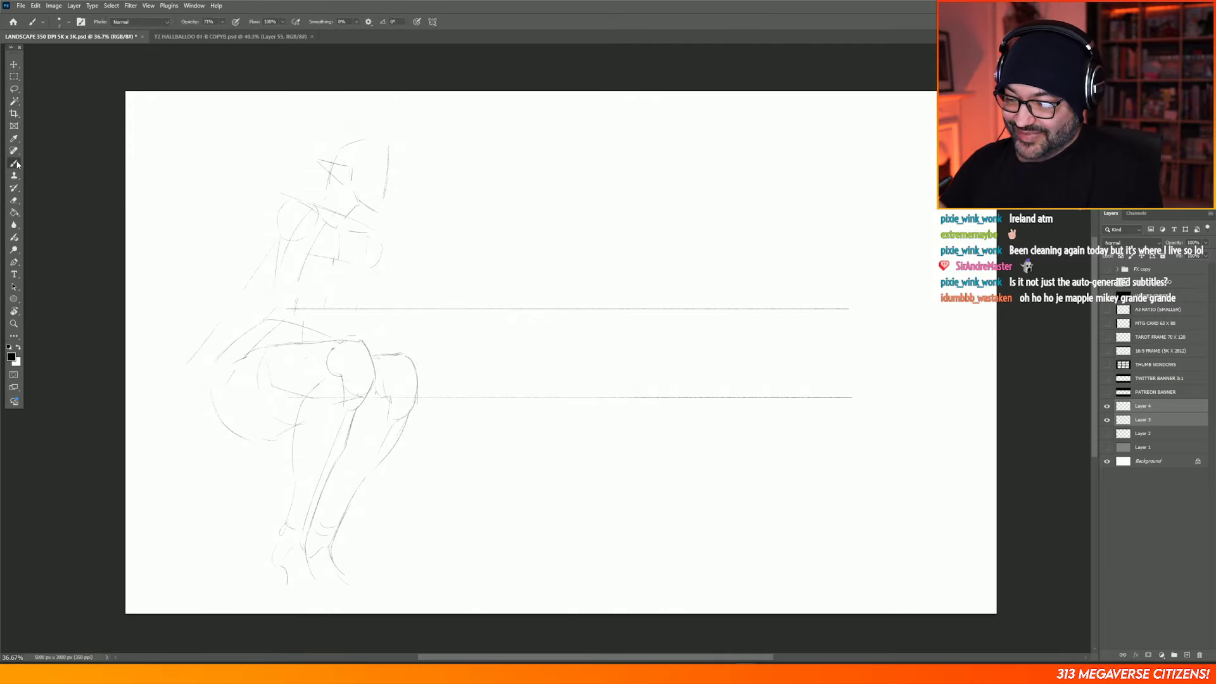
{"action": "left_click", "coordinate": [1119, 407]}
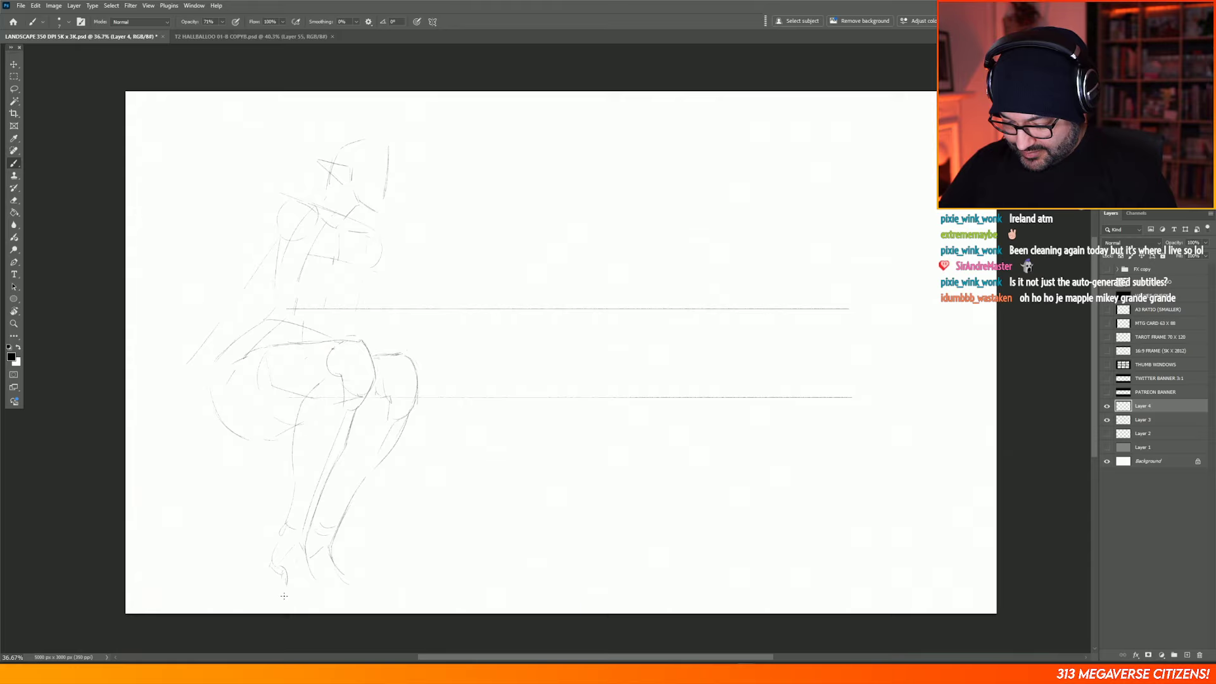
{"action": "left_click_drag", "start_coordinate": [285, 596], "coordinate": [369, 597]}
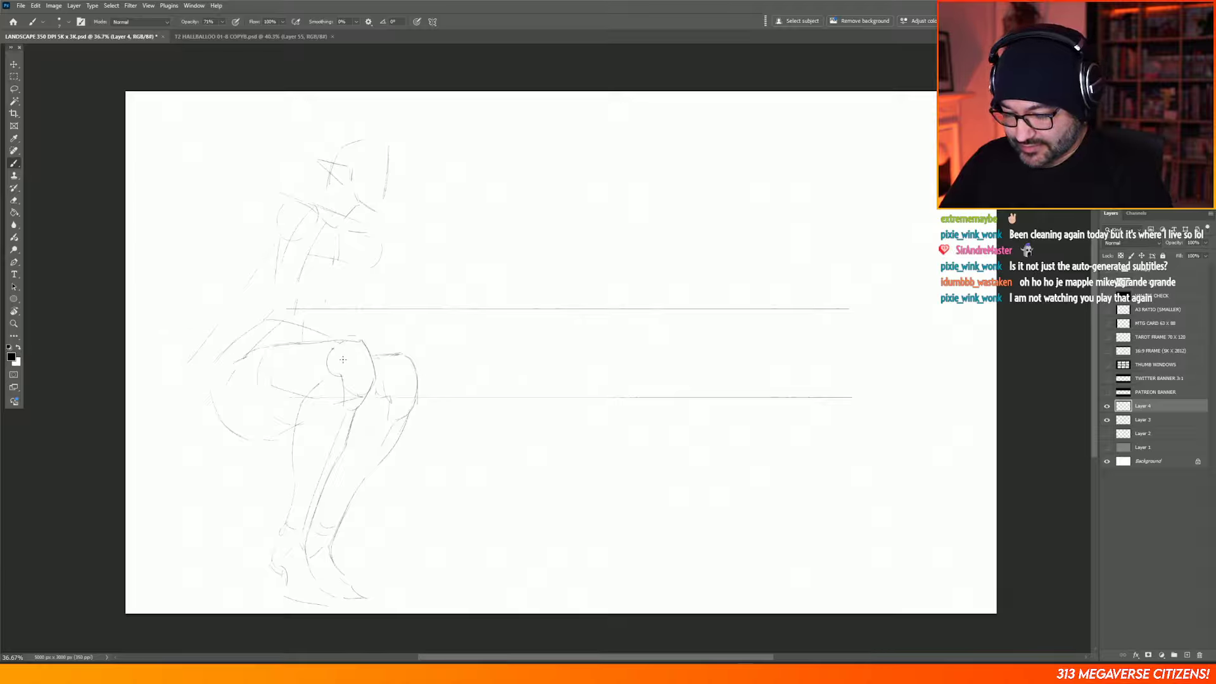
Step: Sketch the near thigh's inner curve, darken the lap line above it and draw a rounded belly and lower torso contour
{"action": "left_click_drag", "start_coordinate": [340, 360], "coordinate": [284, 395]}
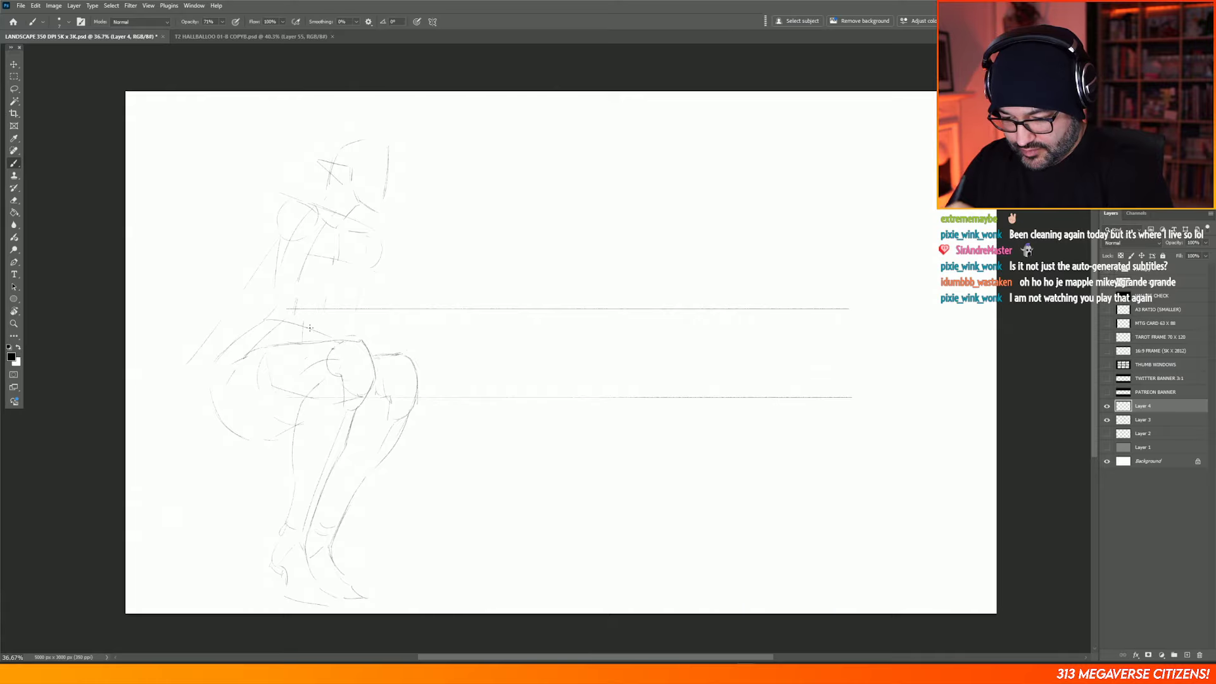
{"action": "left_click_drag", "start_coordinate": [308, 326], "coordinate": [361, 340]}
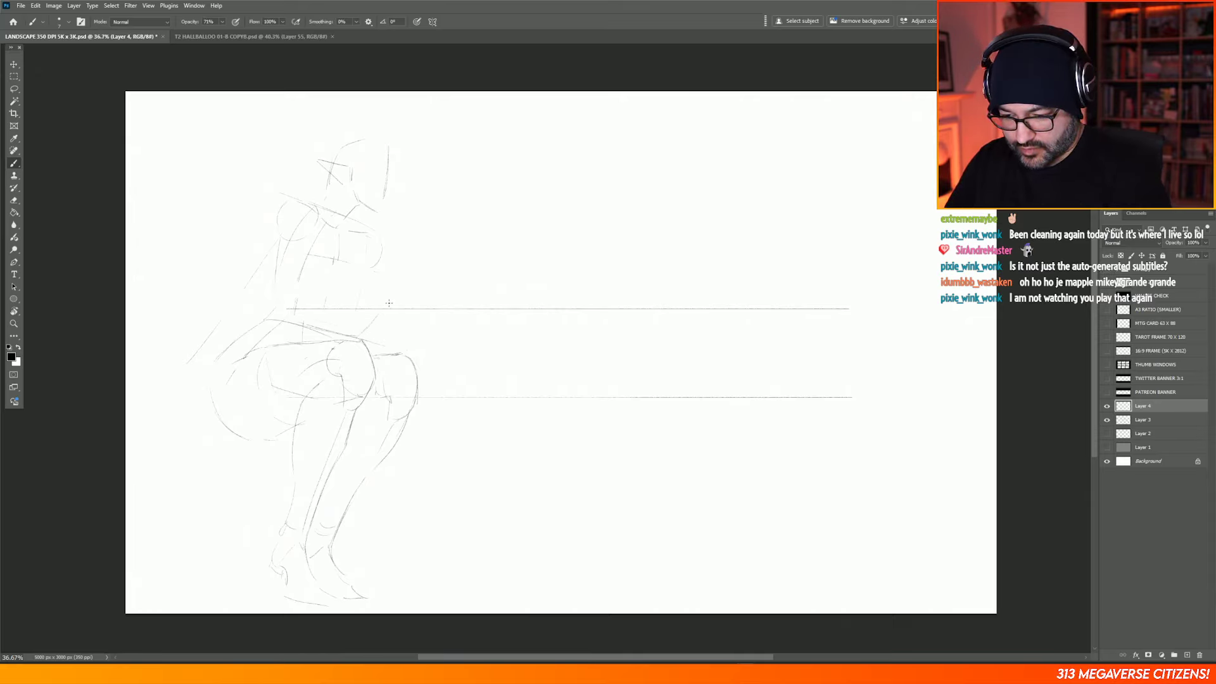
{"action": "left_click_drag", "start_coordinate": [362, 281], "coordinate": [348, 270]}
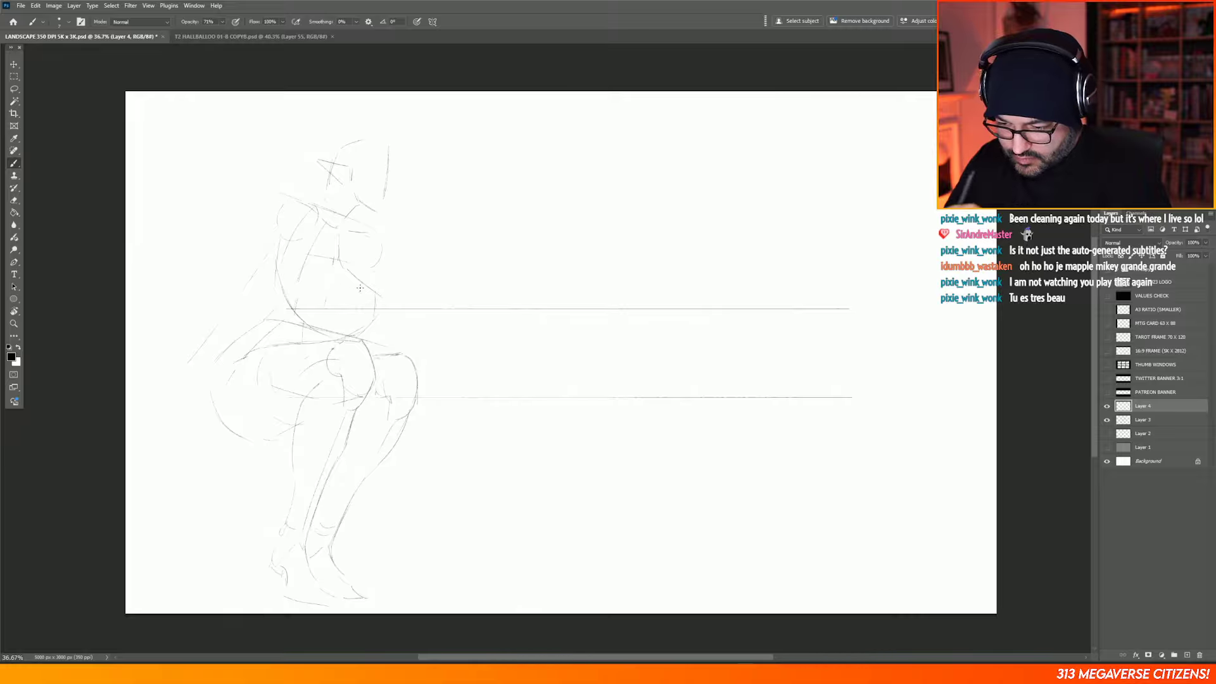
Step: Sketch the seated figure's chest, forward bust contours and far-side torso curves, and round off the top of the head
{"action": "left_click_drag", "start_coordinate": [379, 295], "coordinate": [345, 266]}
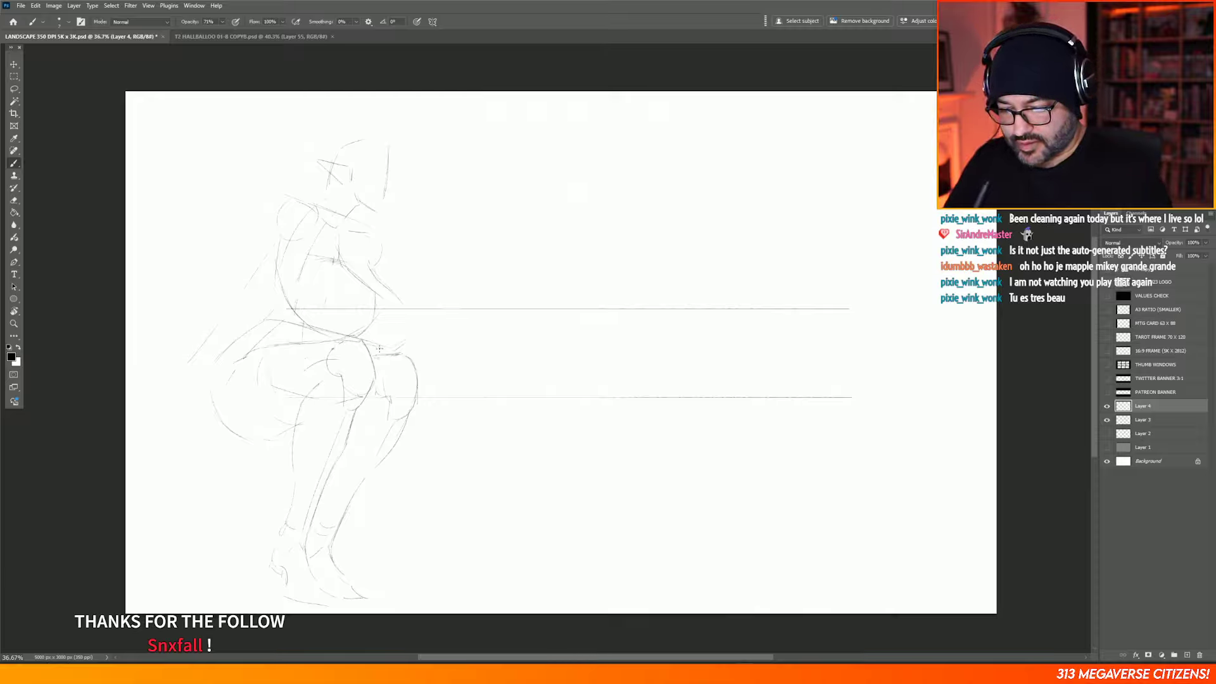
{"action": "key", "text": "e"}
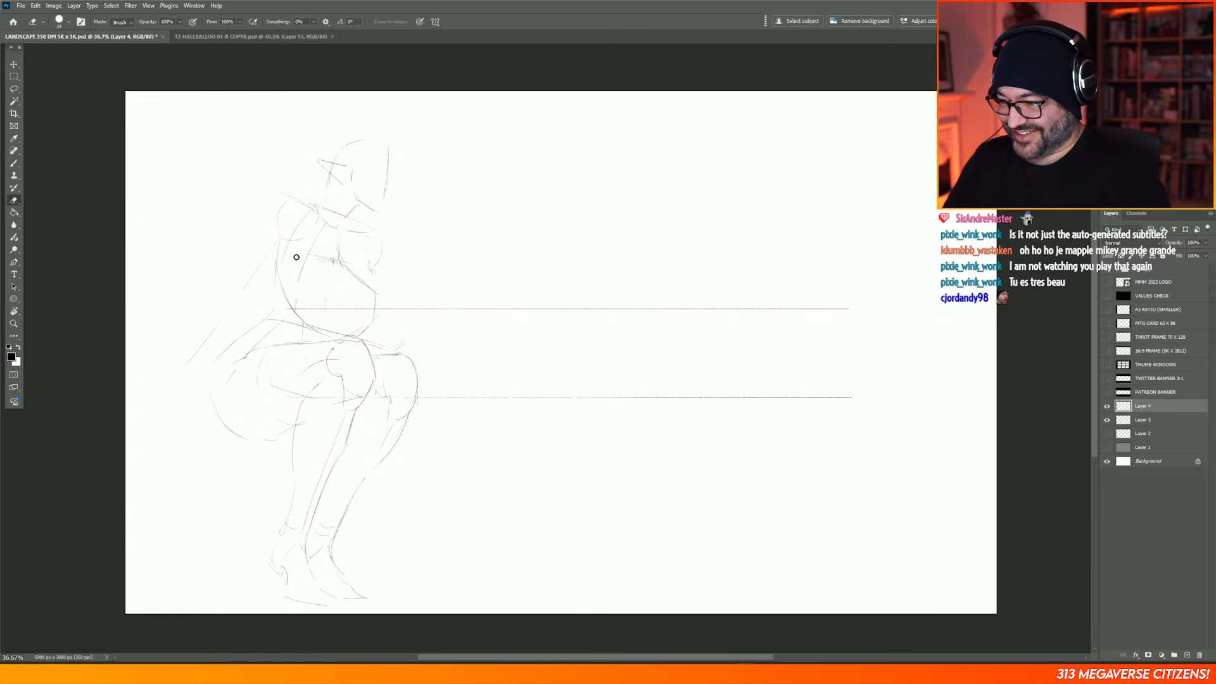
{"action": "left_click", "coordinate": [16, 166]}
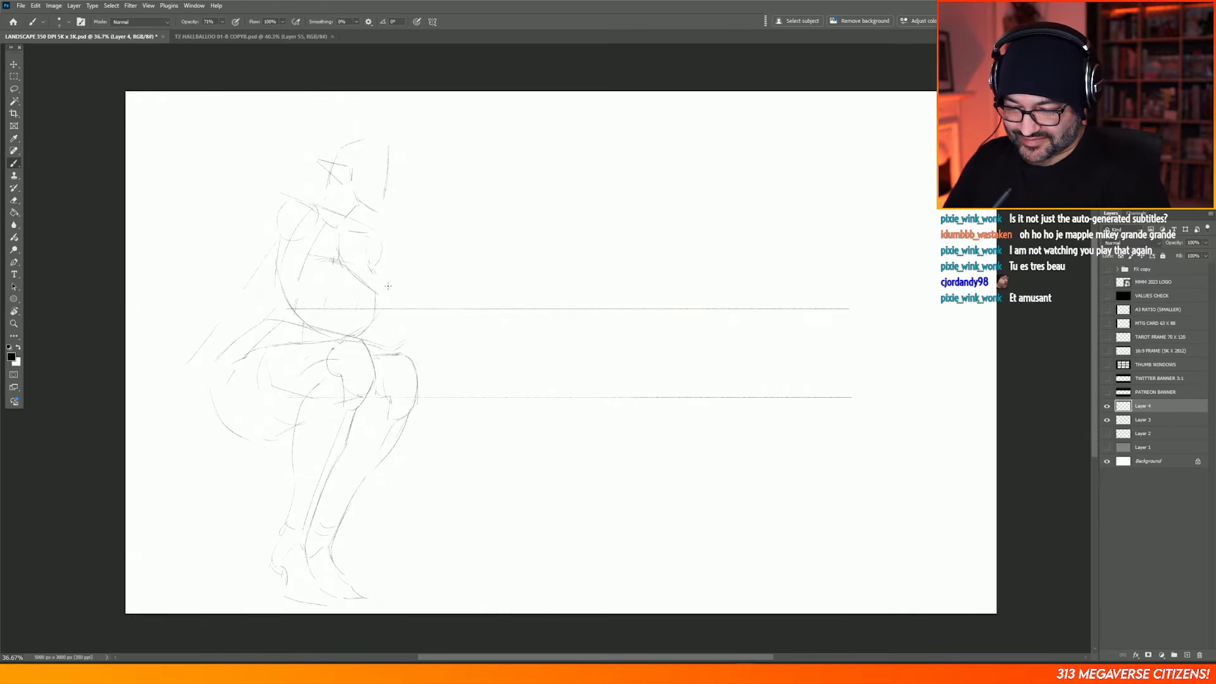
{"action": "mouse_move", "coordinate": [377, 275]}
{"action": "left_mouse_down"}
{"action": "mouse_move", "coordinate": [408, 300]}
{"action": "mouse_move", "coordinate": [412, 289]}
{"action": "mouse_move", "coordinate": [415, 329]}
{"action": "mouse_move", "coordinate": [397, 287]}
{"action": "mouse_move", "coordinate": [412, 299]}
{"action": "mouse_move", "coordinate": [393, 283]}
{"action": "mouse_move", "coordinate": [413, 299]}
{"action": "mouse_move", "coordinate": [371, 263]}
{"action": "left_mouse_up"}
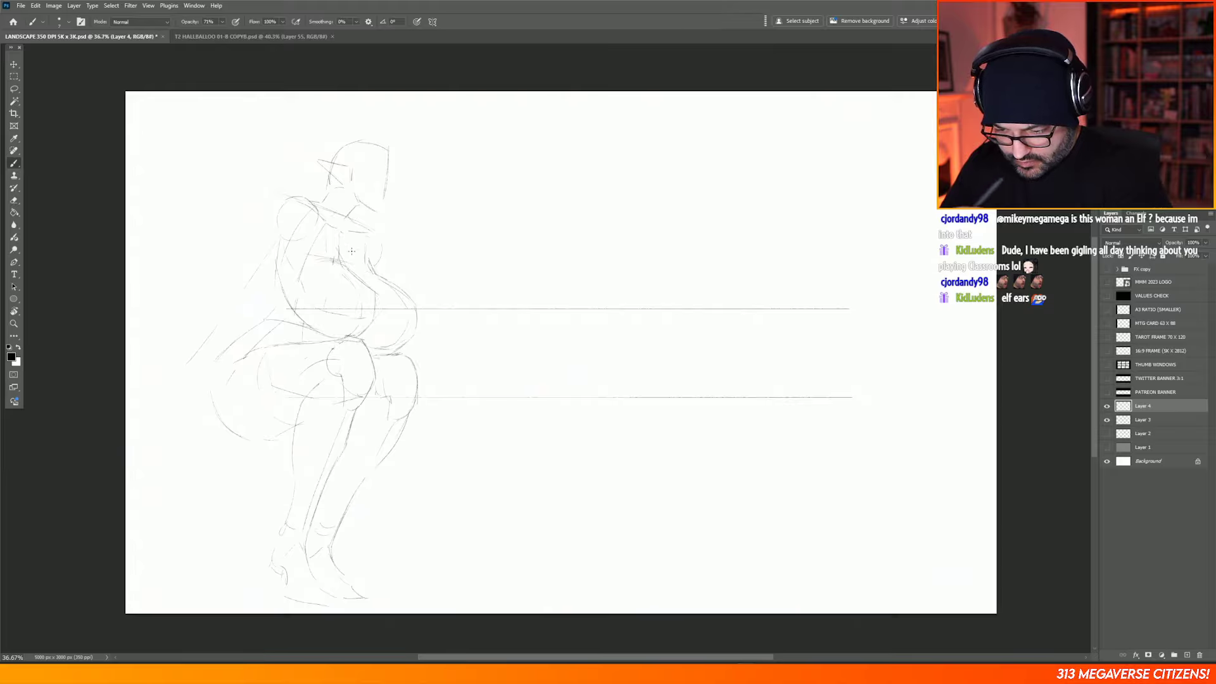
{"action": "left_click_drag", "start_coordinate": [398, 332], "coordinate": [412, 325]}
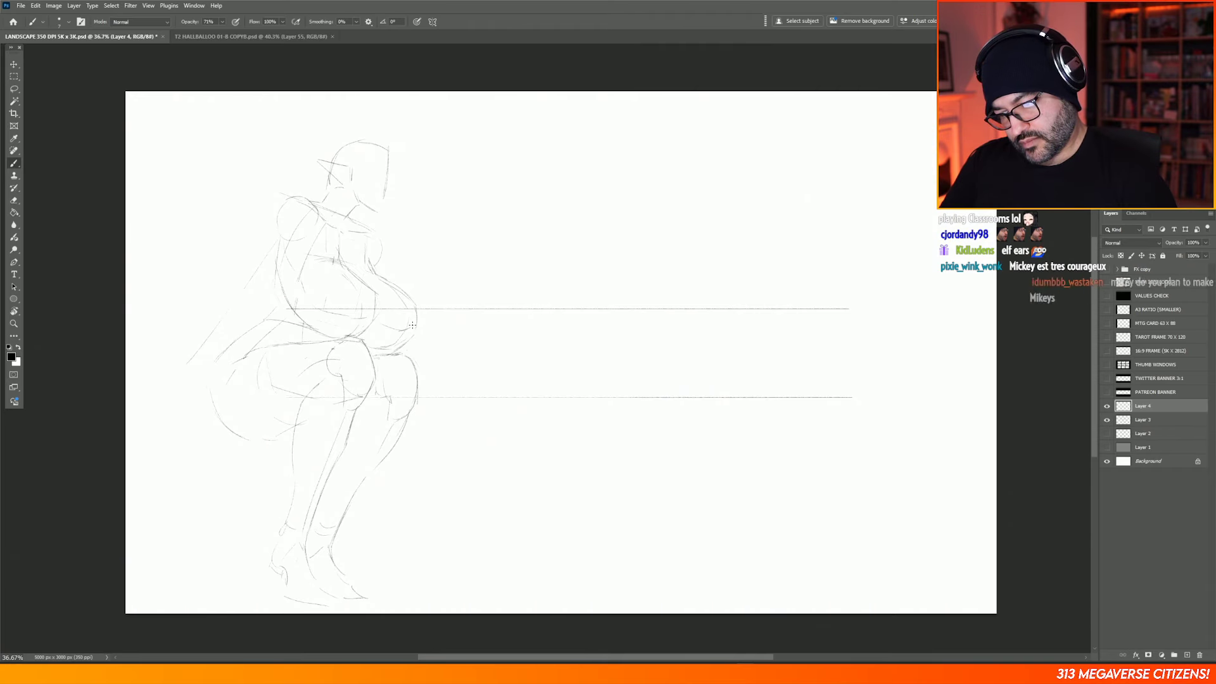
Step: Darken the curve at the back of the hips and outline the near arm from shoulder to wrist with an elbow circle
{"action": "left_click_drag", "start_coordinate": [211, 368], "coordinate": [214, 402]}
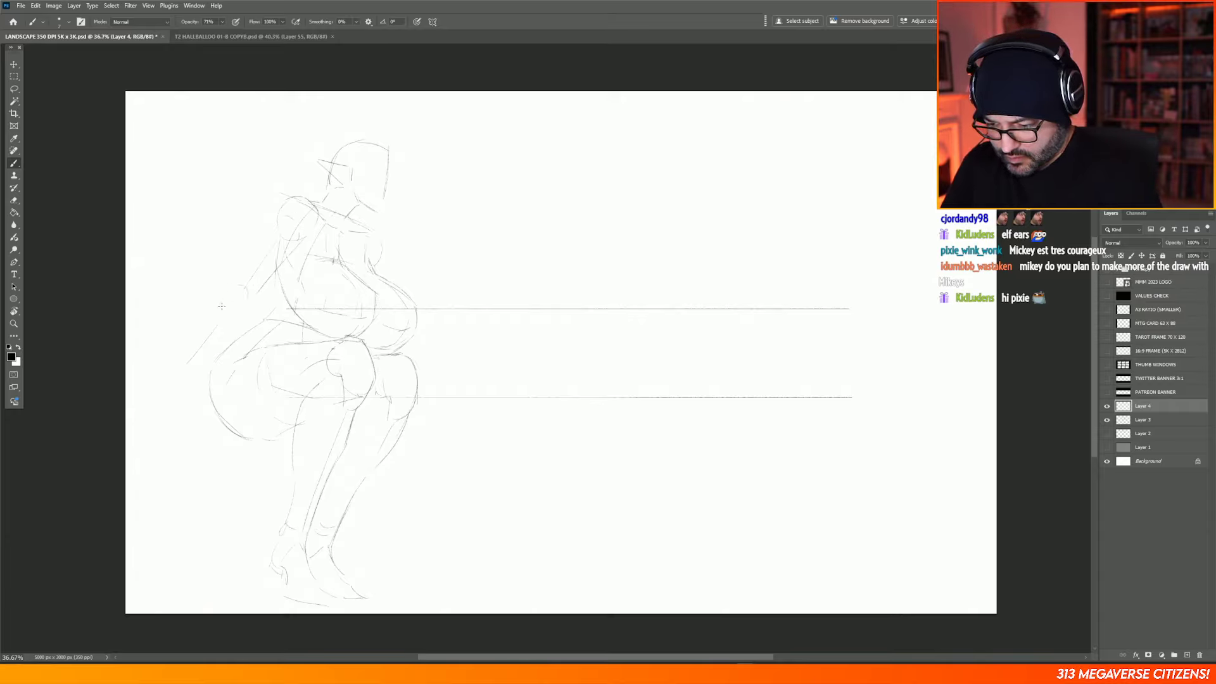
{"action": "mouse_move", "coordinate": [219, 303]}
{"action": "left_mouse_down"}
{"action": "mouse_move", "coordinate": [304, 197]}
{"action": "mouse_move", "coordinate": [290, 195]}
{"action": "left_mouse_up"}
{"action": "key", "text": "e"}
{"action": "key", "text": "b"}
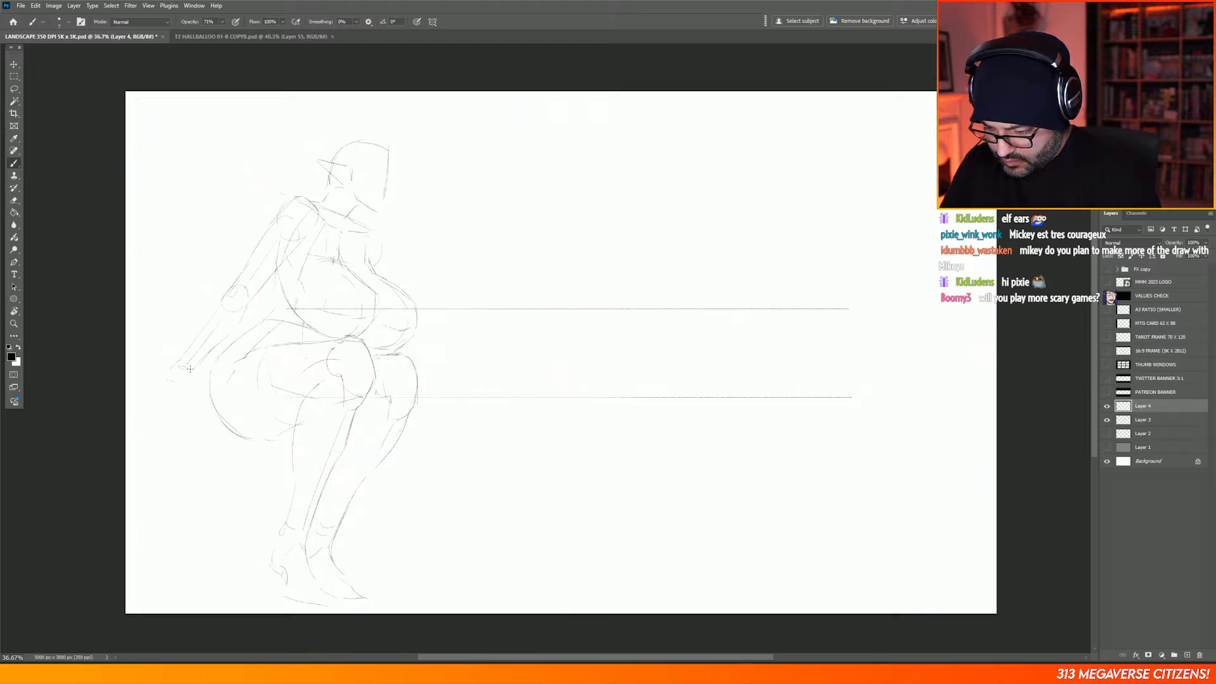
Step: Sketch the wrist, palm and fingers of the near hand behind the hips, erasing overlapping lines inside the hand
{"action": "left_click_drag", "start_coordinate": [189, 369], "coordinate": [207, 381]}
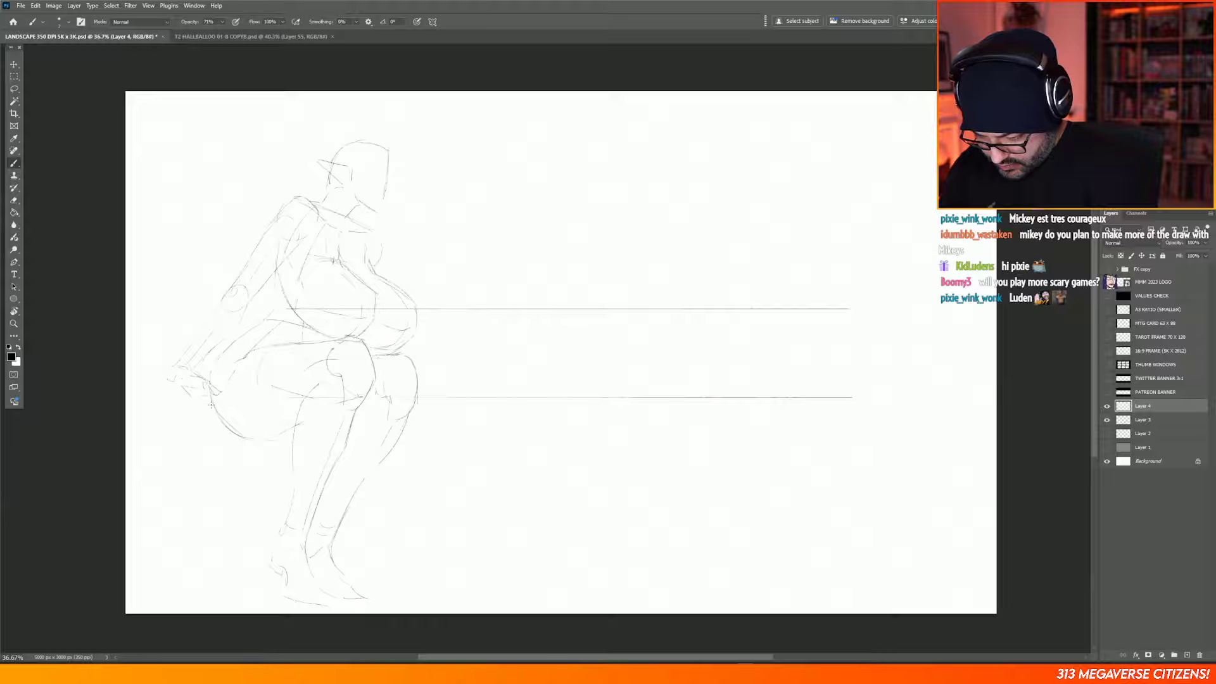
{"action": "left_click_drag", "start_coordinate": [190, 399], "coordinate": [186, 416]}
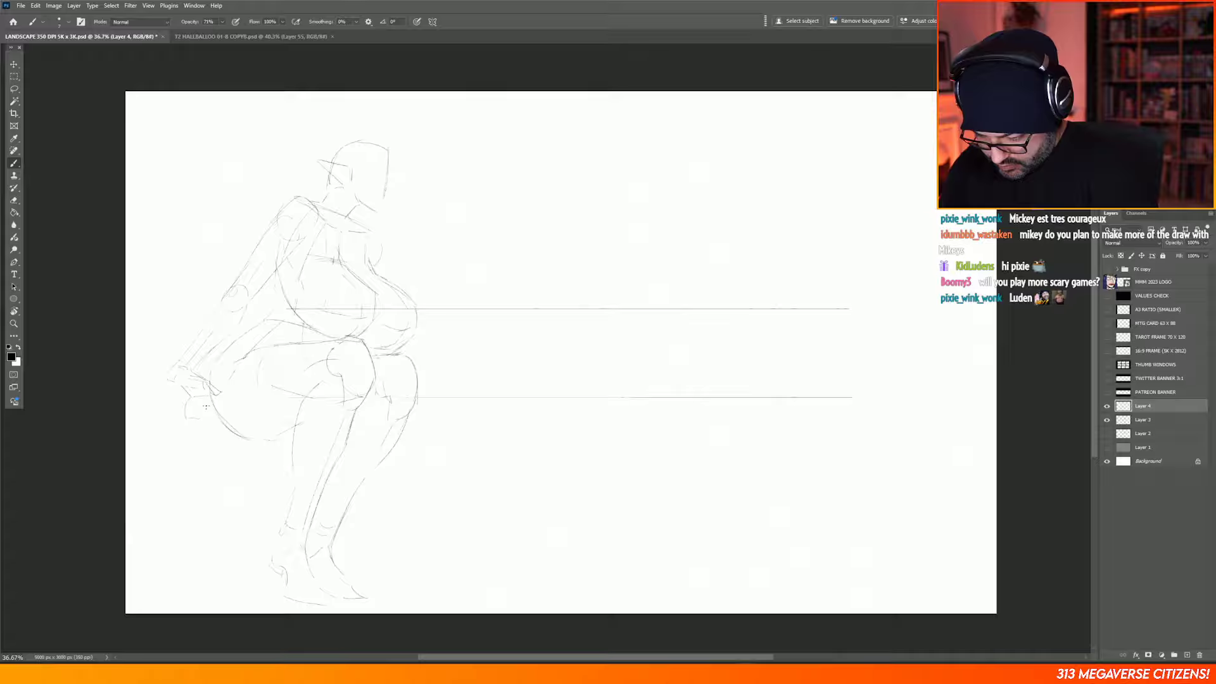
{"action": "key", "text": "e"}
{"action": "left_click_drag", "start_coordinate": [192, 386], "coordinate": [201, 386]}
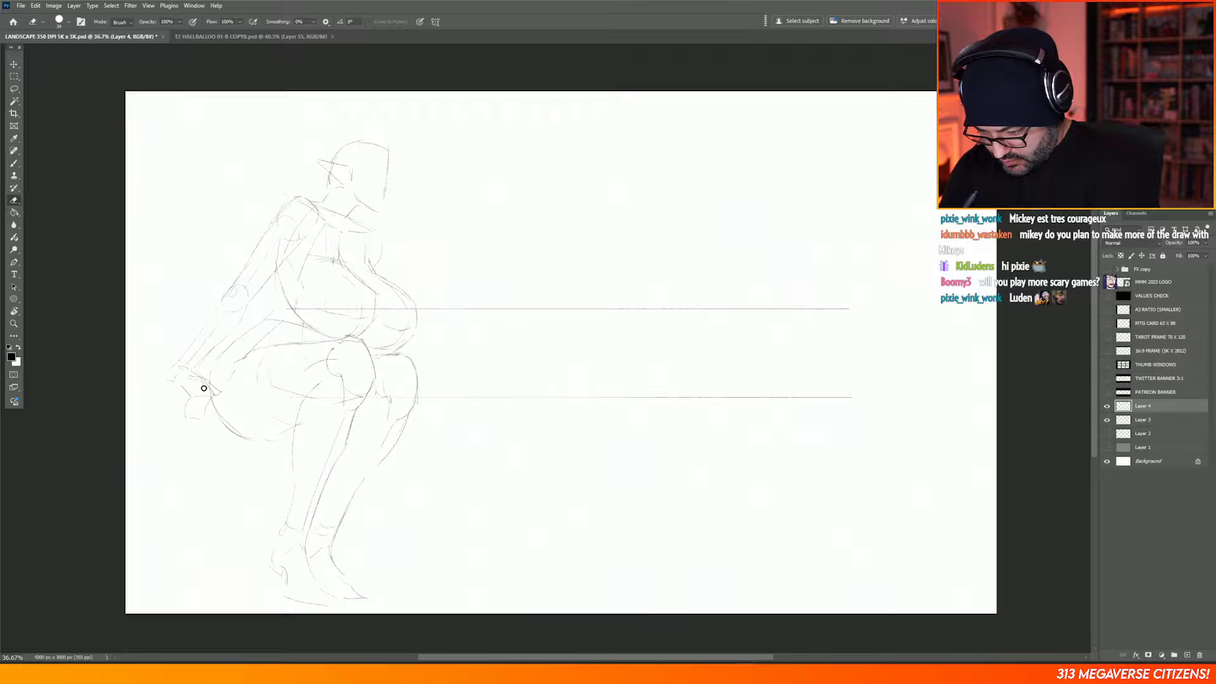
{"action": "key", "text": "b"}
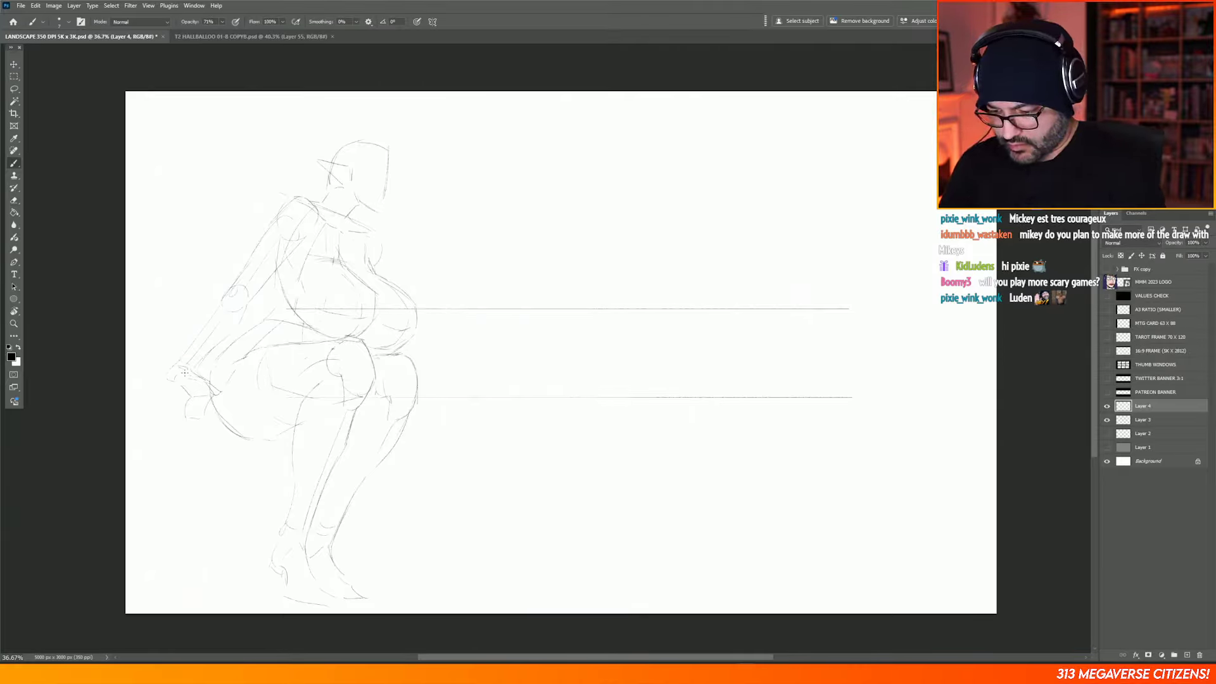
{"action": "left_click_drag", "start_coordinate": [170, 364], "coordinate": [169, 378]}
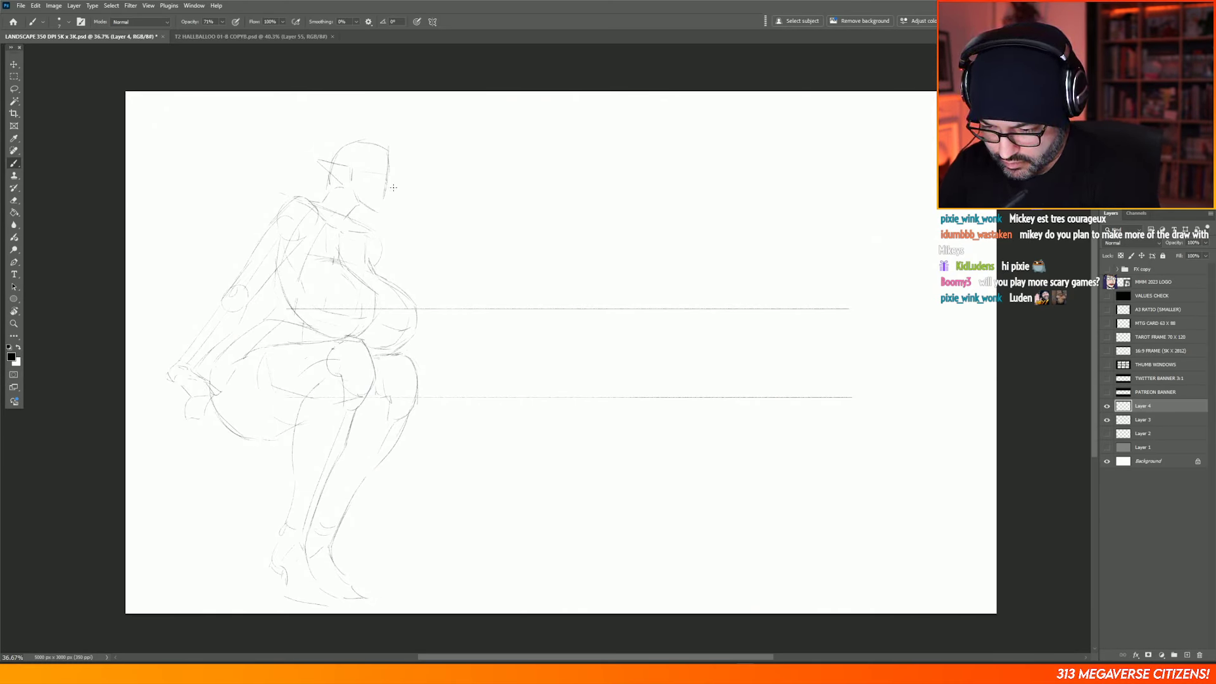
Step: Add a short line at the front of the face, then lasso the head and transform it slightly taller and higher on the neck
{"action": "mouse_move", "coordinate": [389, 200]}
{"action": "left_mouse_down"}
{"action": "mouse_move", "coordinate": [382, 210]}
{"action": "mouse_move", "coordinate": [393, 187]}
{"action": "left_mouse_up"}
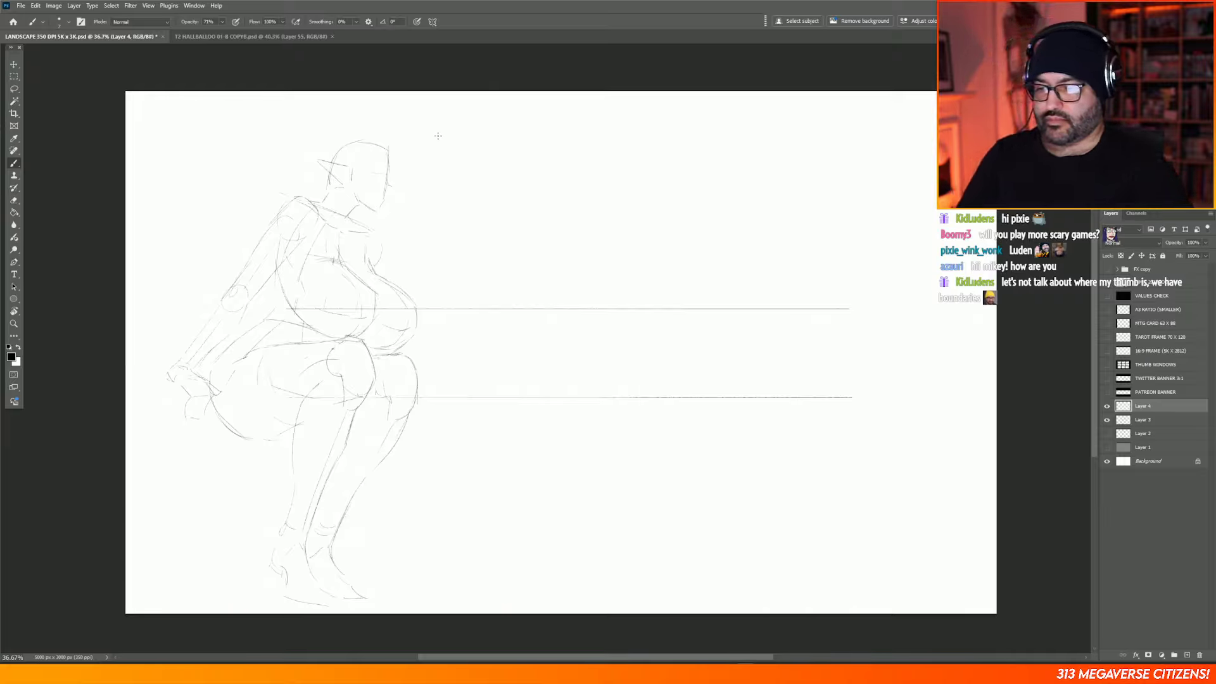
{"action": "key", "text": "l"}
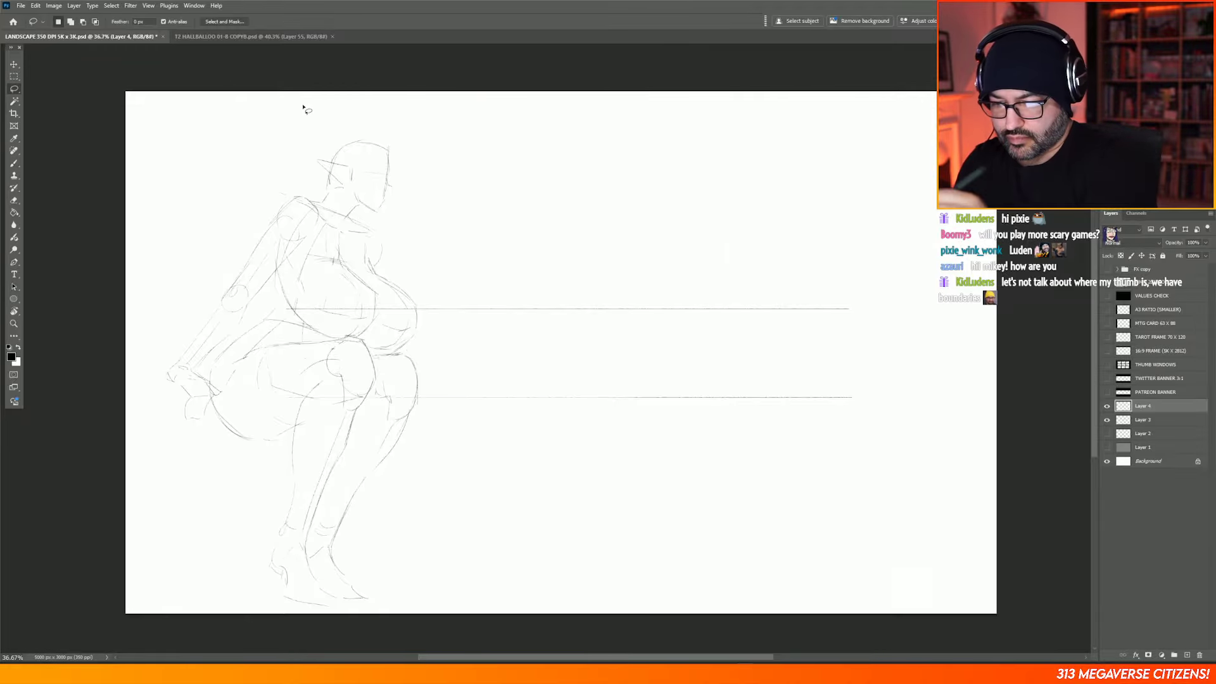
{"action": "mouse_move", "coordinate": [382, 132]}
{"action": "left_mouse_down"}
{"action": "mouse_move", "coordinate": [405, 162]}
{"action": "mouse_move", "coordinate": [388, 215]}
{"action": "mouse_move", "coordinate": [337, 190]}
{"action": "mouse_move", "coordinate": [322, 126]}
{"action": "left_mouse_up"}
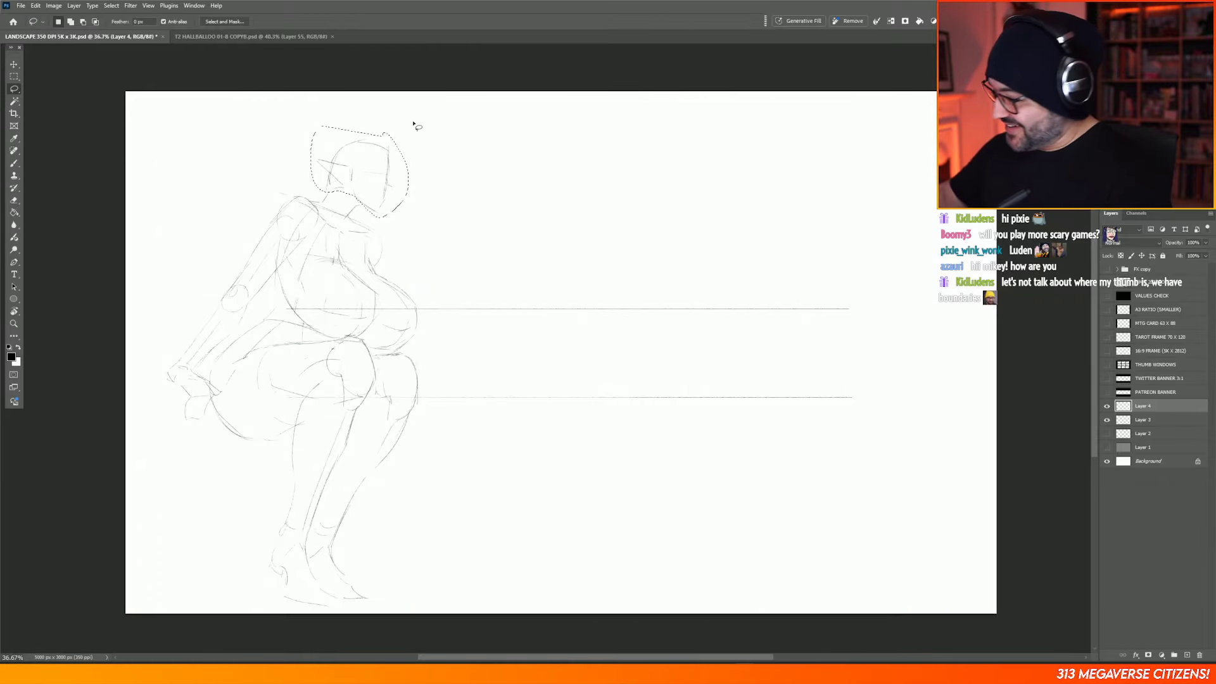
{"action": "left_click", "coordinate": [1107, 406]}
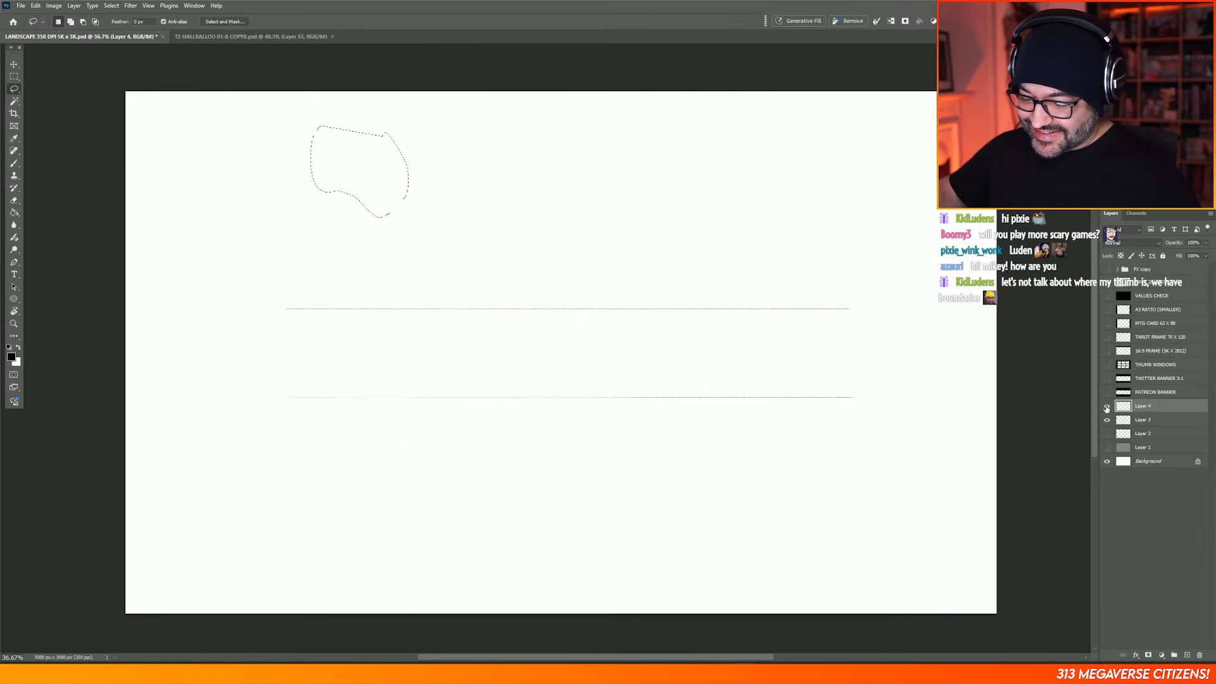
{"action": "left_click", "coordinate": [1107, 406]}
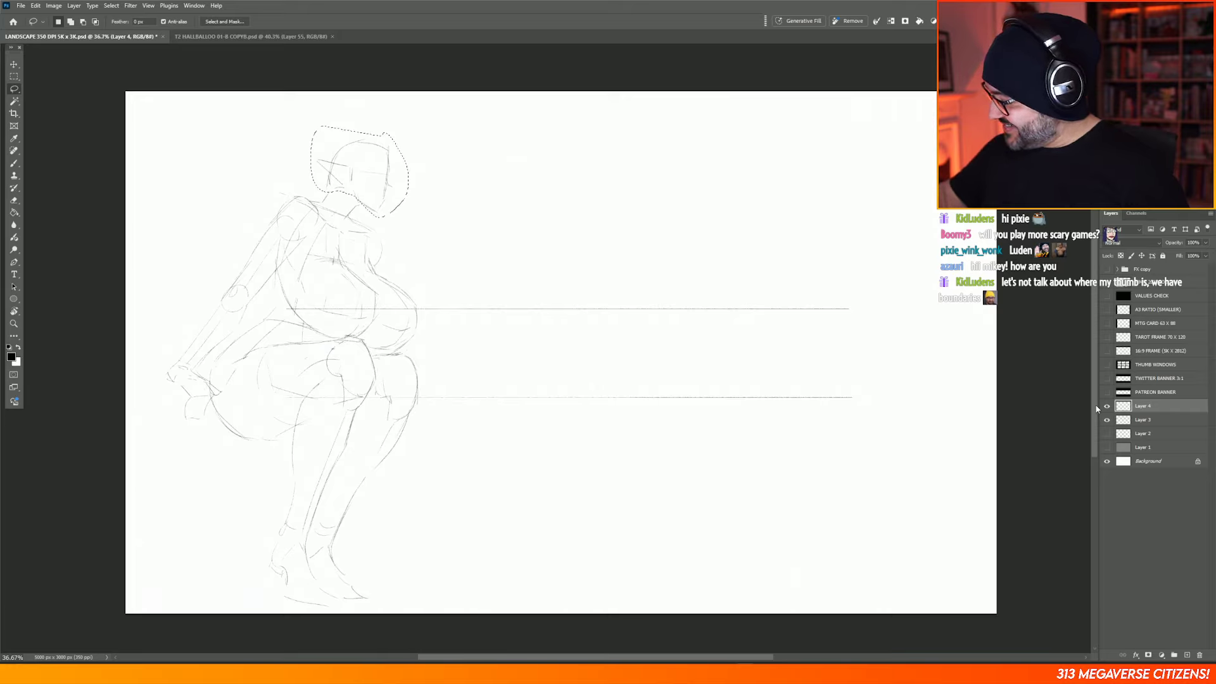
{"action": "key", "text": "ctrl+t"}
{"action": "left_click_drag", "start_coordinate": [359, 124], "coordinate": [360, 116]}
{"action": "left_click_drag", "start_coordinate": [405, 157], "coordinate": [402, 154]}
{"action": "key", "text": "Return"}
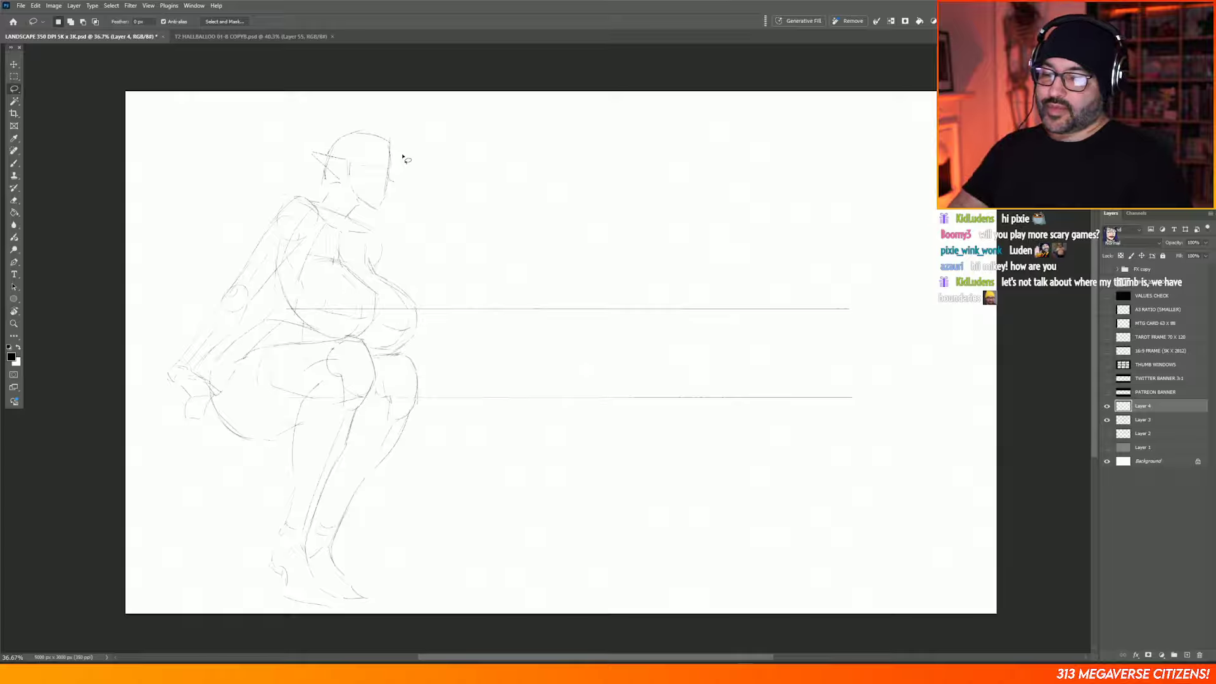
Step: Create a new layer above the first figure and block in the lap and hip frame of a second seated figure beside her
{"action": "key", "text": "b"}
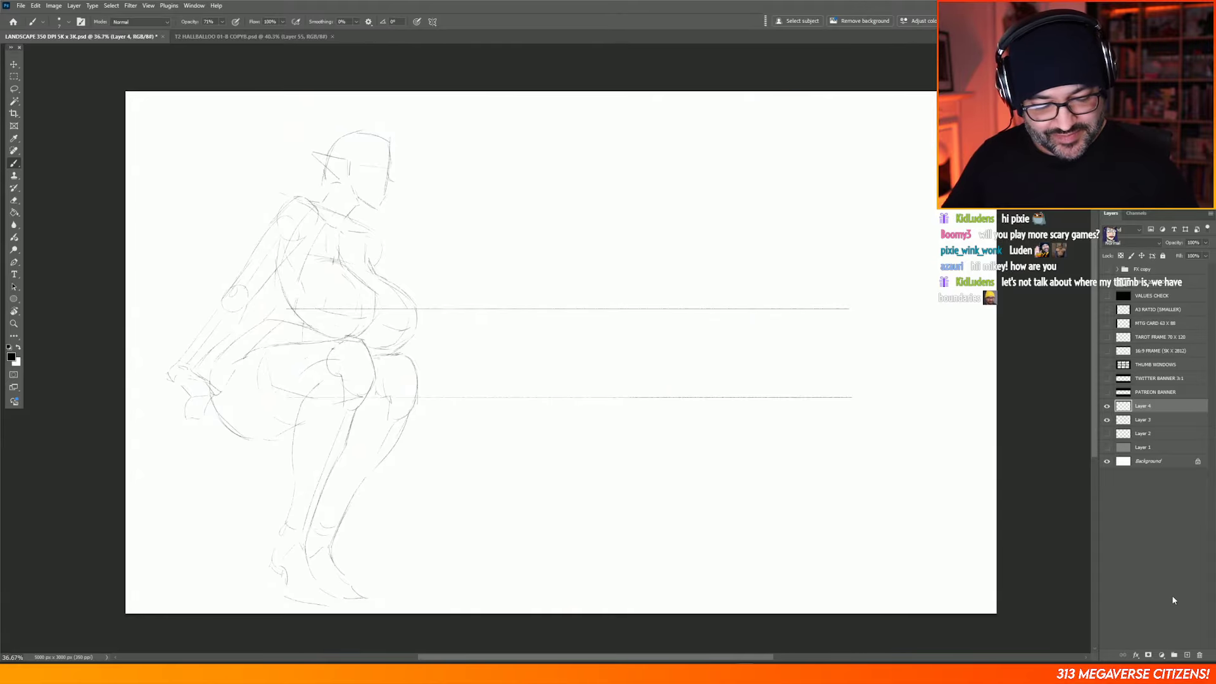
{"action": "left_click", "coordinate": [1188, 655]}
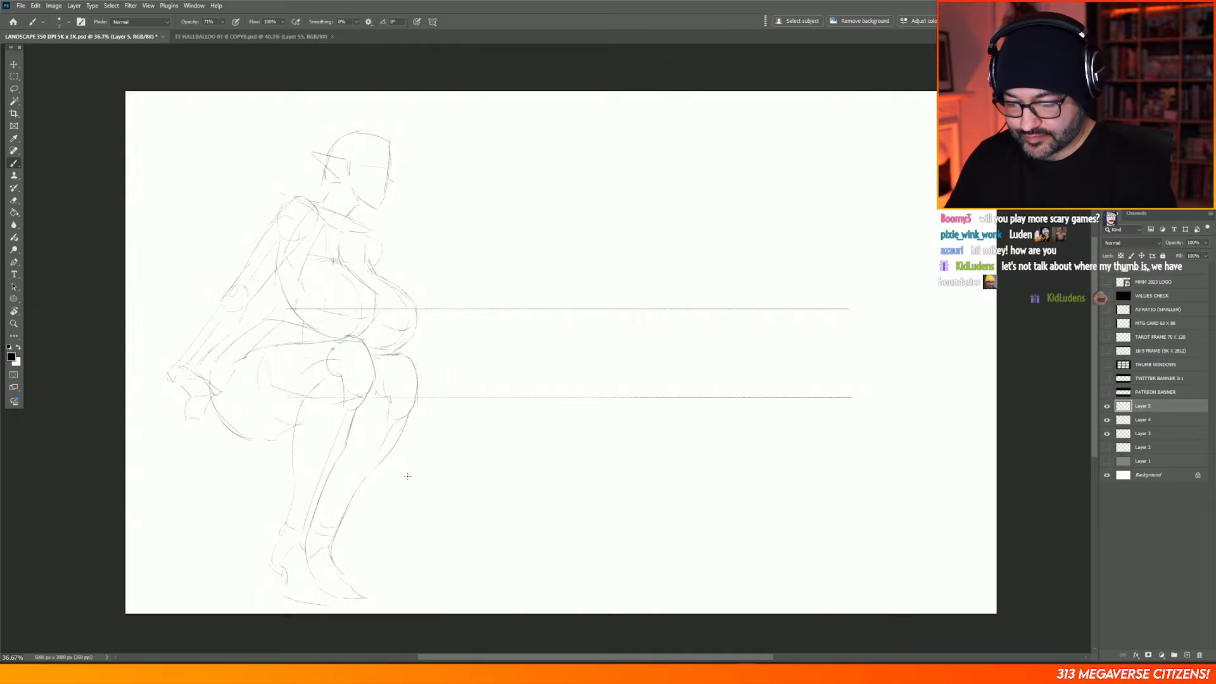
{"action": "left_click_drag", "start_coordinate": [427, 420], "coordinate": [431, 387]}
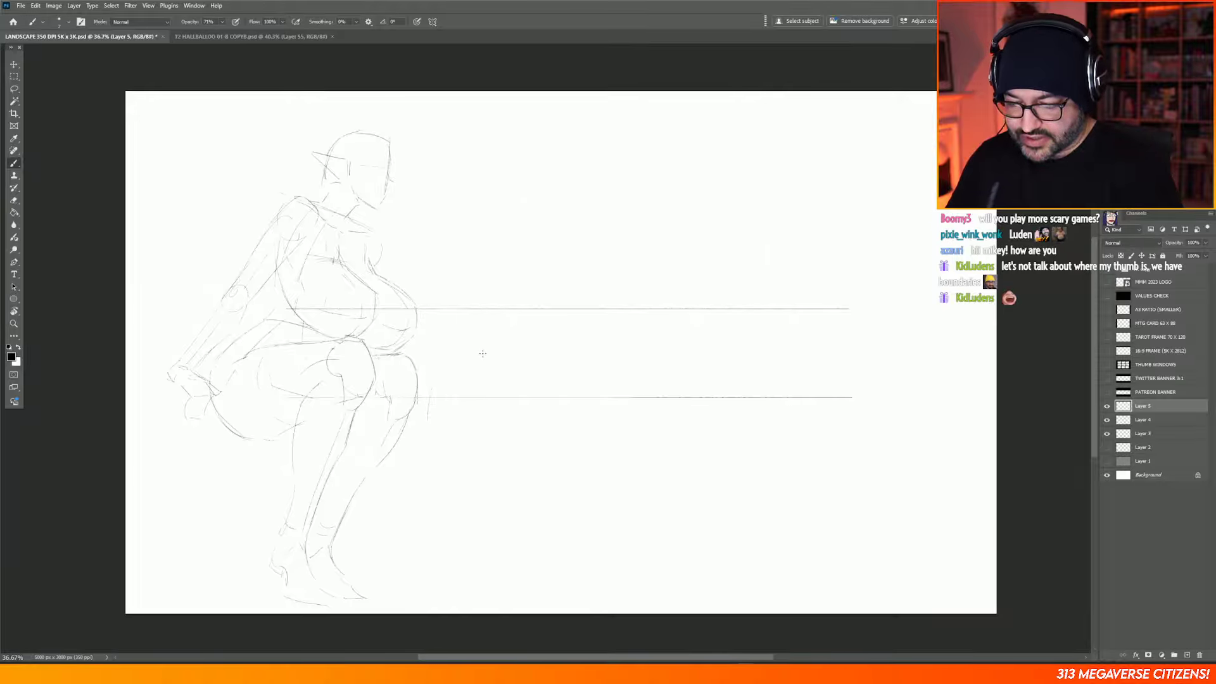
{"action": "left_click_drag", "start_coordinate": [467, 359], "coordinate": [527, 360]}
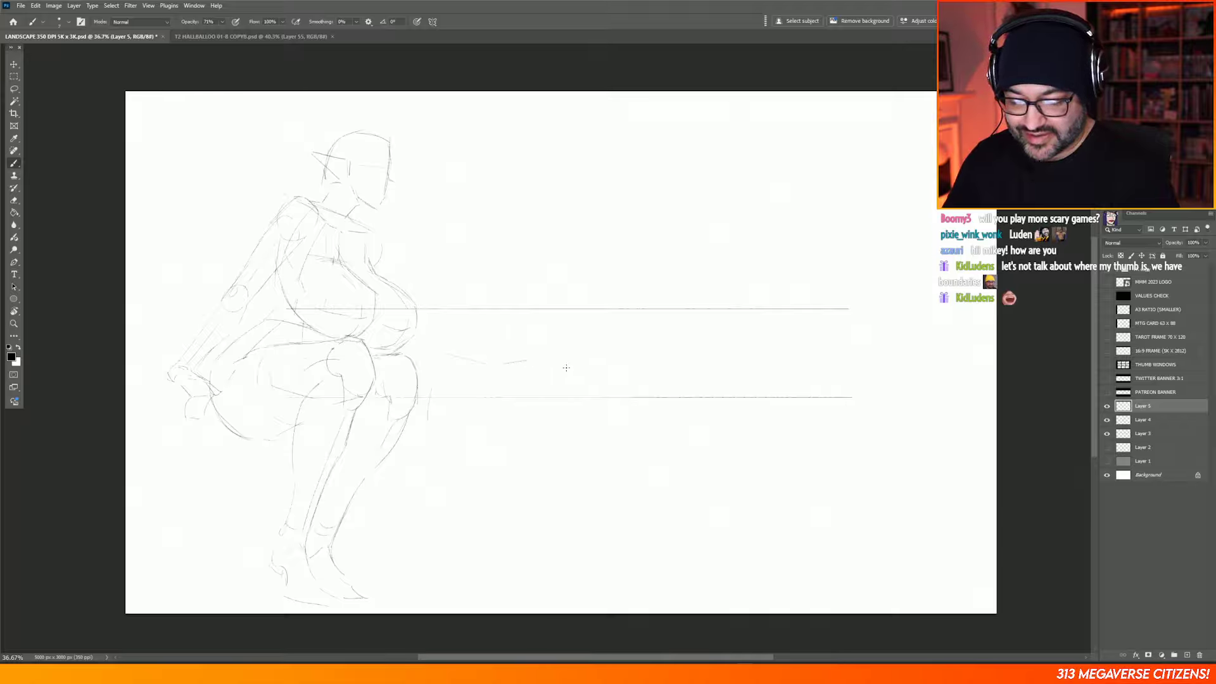
{"action": "mouse_move", "coordinate": [565, 404]}
{"action": "left_mouse_down"}
{"action": "mouse_move", "coordinate": [527, 439]}
{"action": "mouse_move", "coordinate": [567, 417]}
{"action": "left_mouse_up"}
{"action": "mouse_move", "coordinate": [545, 350]}
{"action": "left_mouse_down"}
{"action": "mouse_move", "coordinate": [563, 394]}
{"action": "mouse_move", "coordinate": [504, 360]}
{"action": "left_mouse_up"}
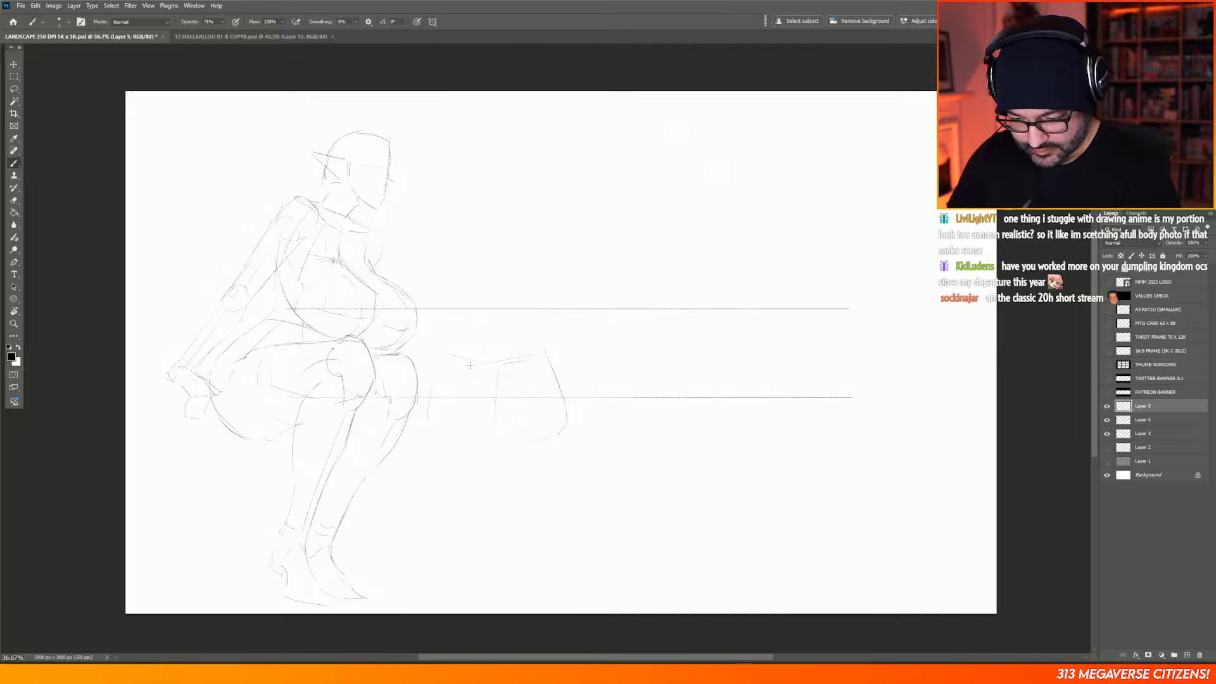
Step: Complete the boxy lap frame and sketch the second figure's torso side lines, centre line and slanted chin and shoulder lines
{"action": "left_click_drag", "start_coordinate": [437, 388], "coordinate": [437, 423]}
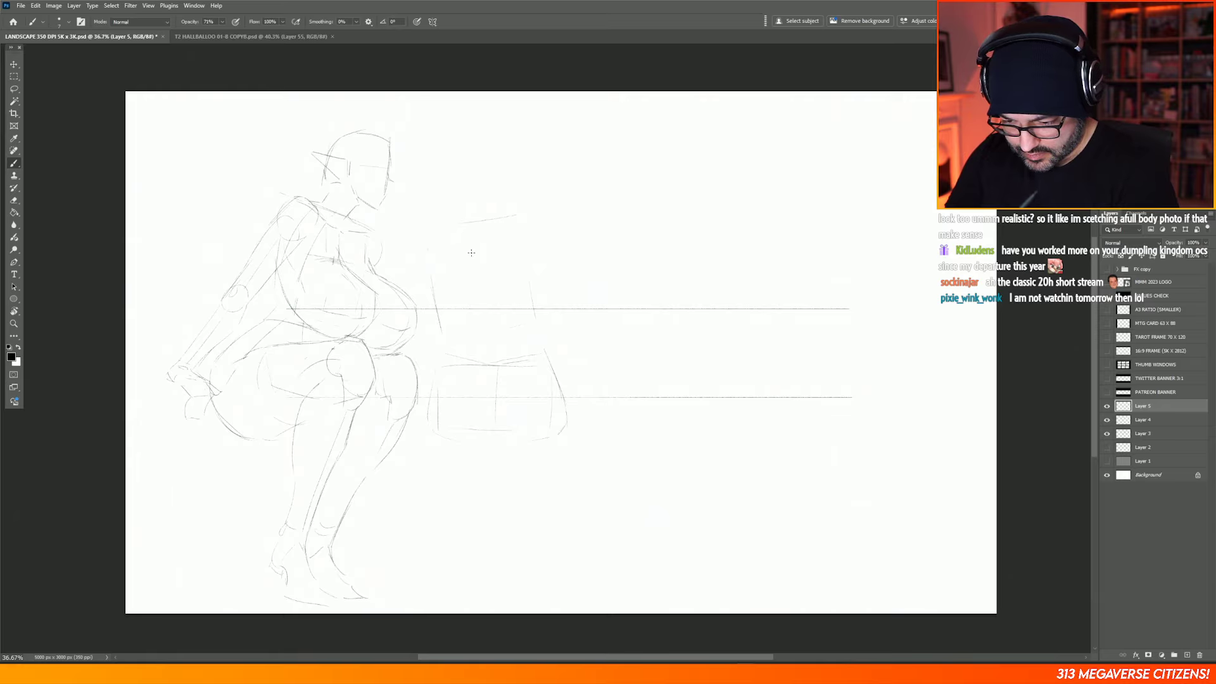
{"action": "left_click_drag", "start_coordinate": [447, 256], "coordinate": [522, 245]}
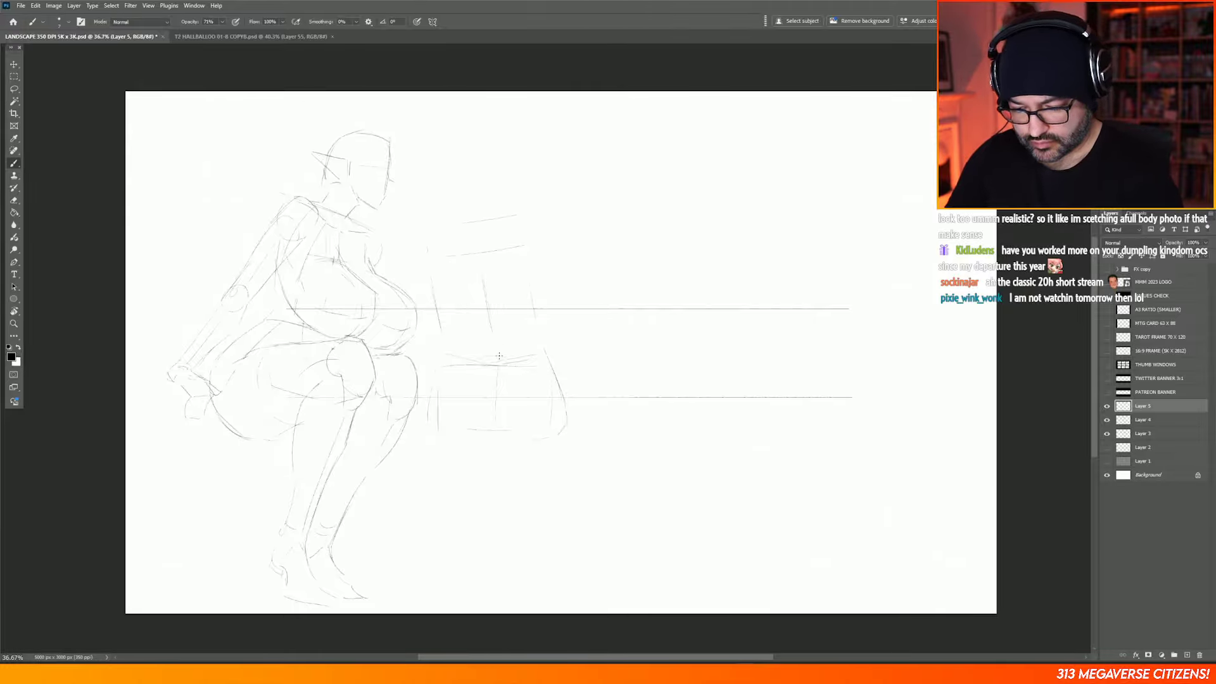
Step: Draw two knee circles and the rounded undersides of both thighs on the second figure, erasing stray lines around them
{"action": "mouse_move", "coordinate": [497, 400]}
{"action": "left_mouse_down"}
{"action": "mouse_move", "coordinate": [529, 304]}
{"action": "mouse_move", "coordinate": [494, 354]}
{"action": "mouse_move", "coordinate": [460, 371]}
{"action": "left_mouse_up"}
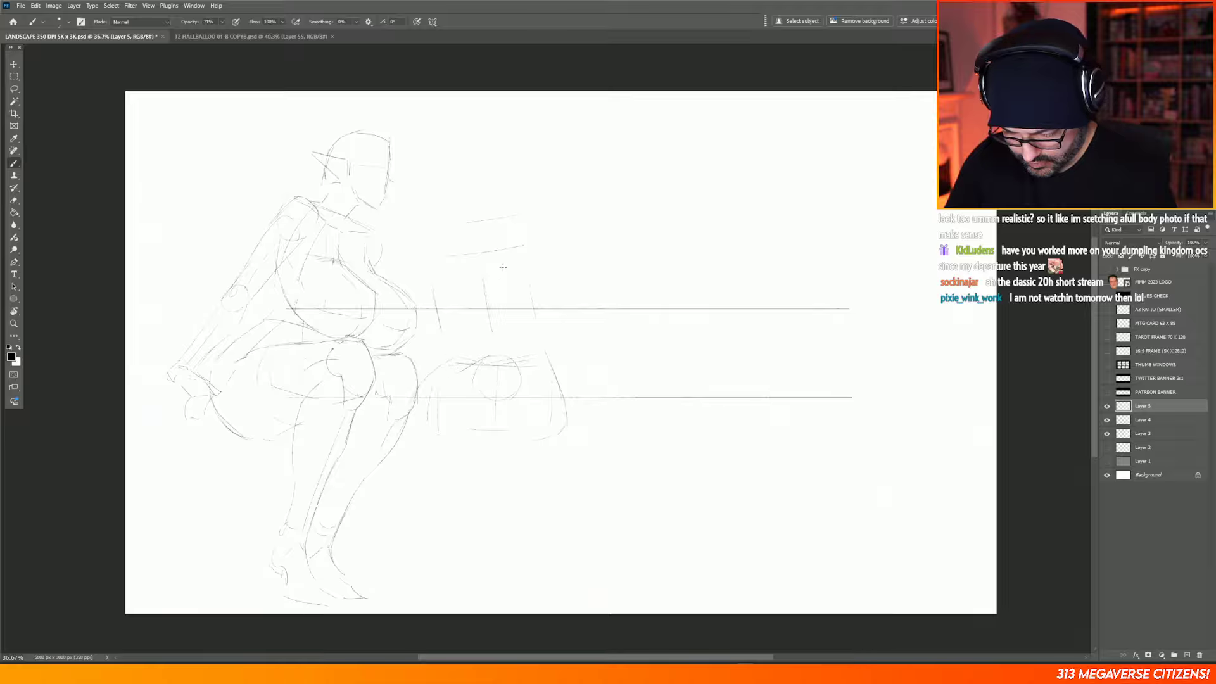
{"action": "left_click_drag", "start_coordinate": [406, 431], "coordinate": [443, 452]}
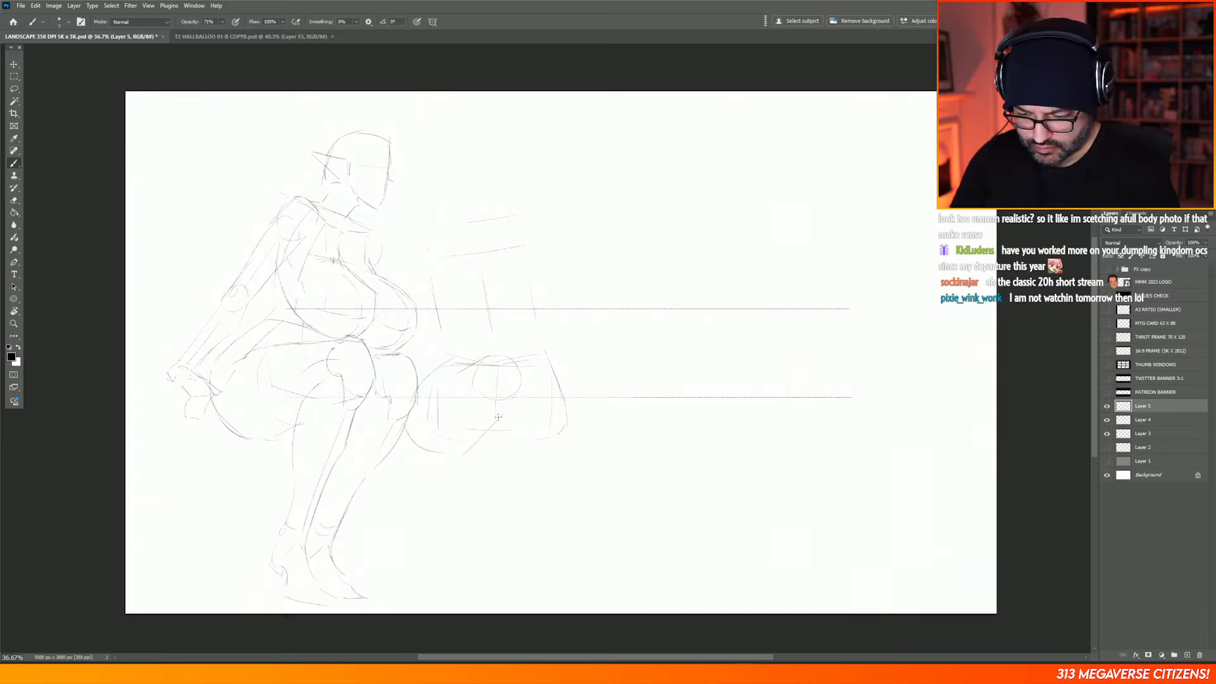
{"action": "key", "text": "e"}
{"action": "left_click_drag", "start_coordinate": [479, 448], "coordinate": [494, 423]}
{"action": "key", "text": "b"}
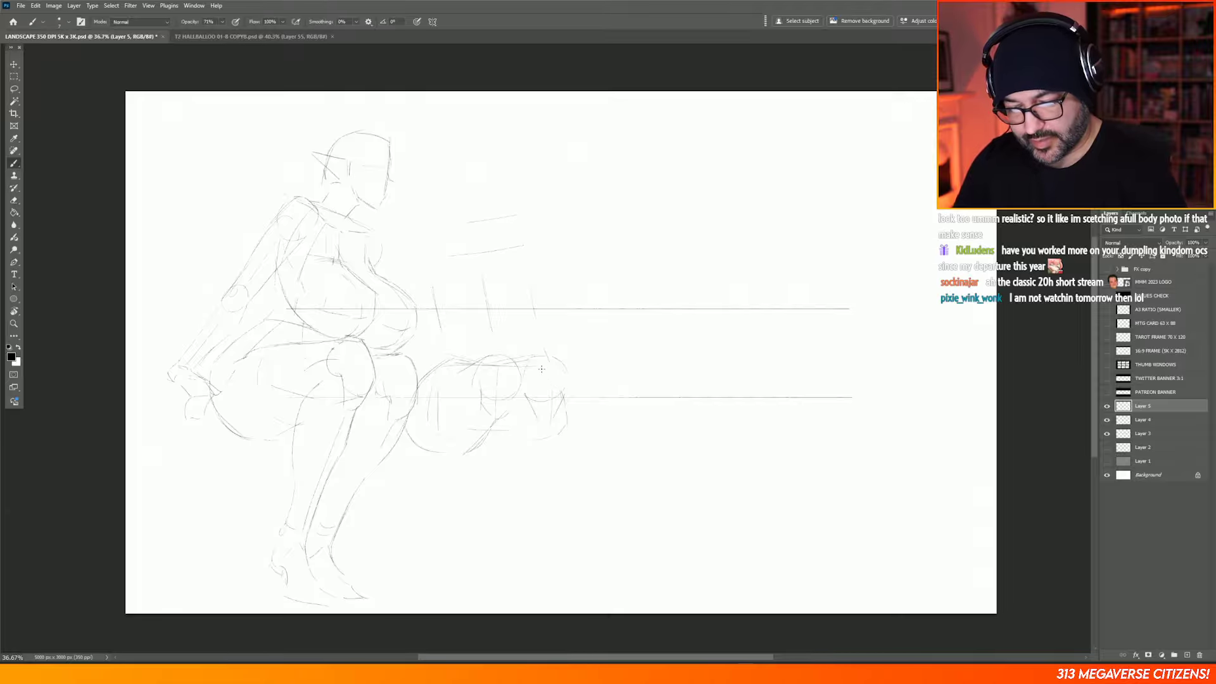
{"action": "key", "text": "e"}
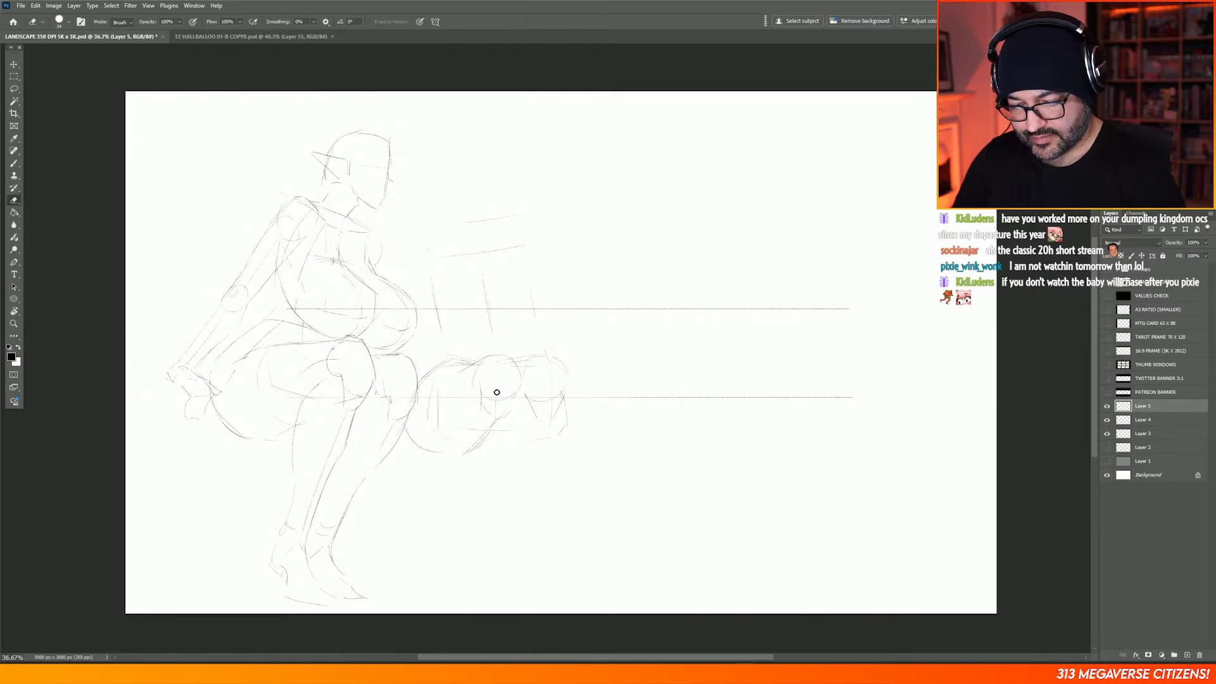
{"action": "key", "text": "b"}
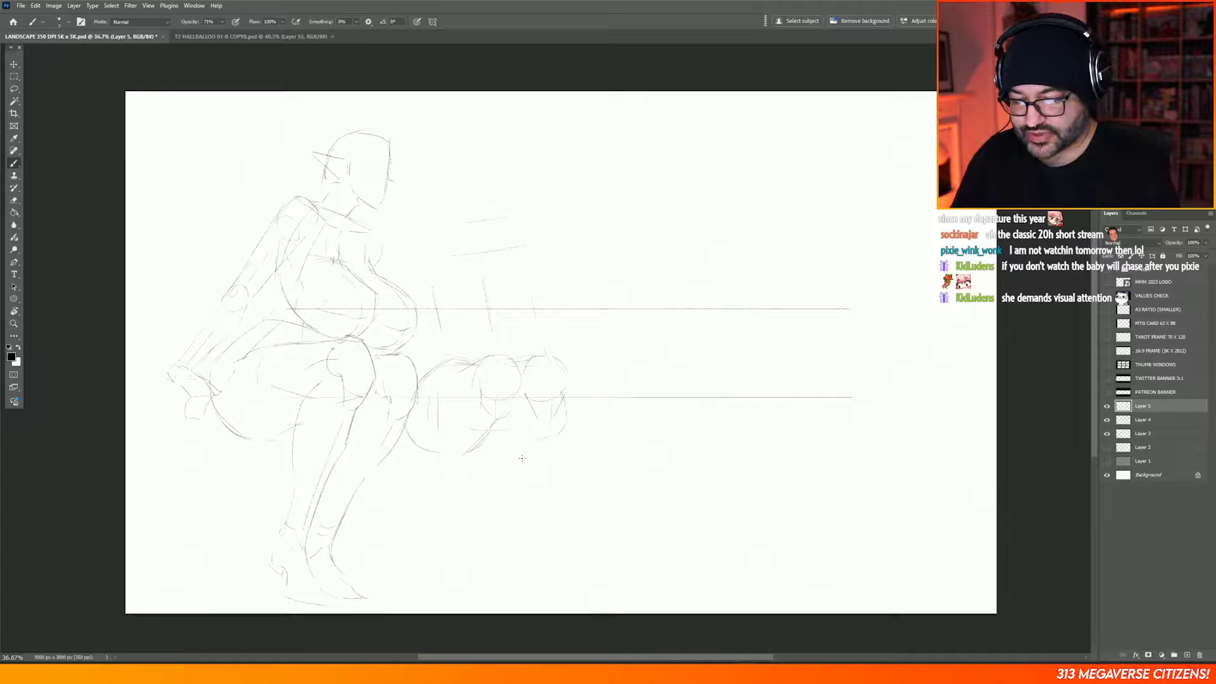
{"action": "left_click_drag", "start_coordinate": [498, 447], "coordinate": [546, 449]}
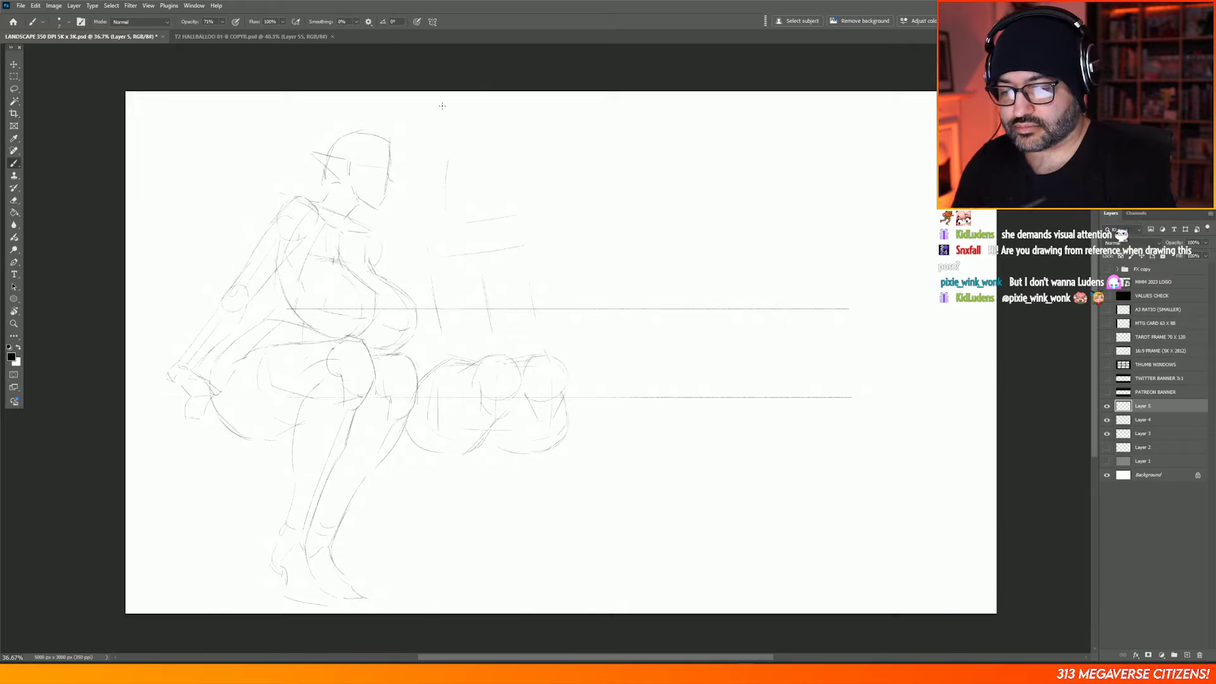
Step: Sketch the second figure's head with face side lines and a rounded crown, and lightly mark the waist above the lap
{"action": "key", "text": "e"}
{"action": "key", "text": "b"}
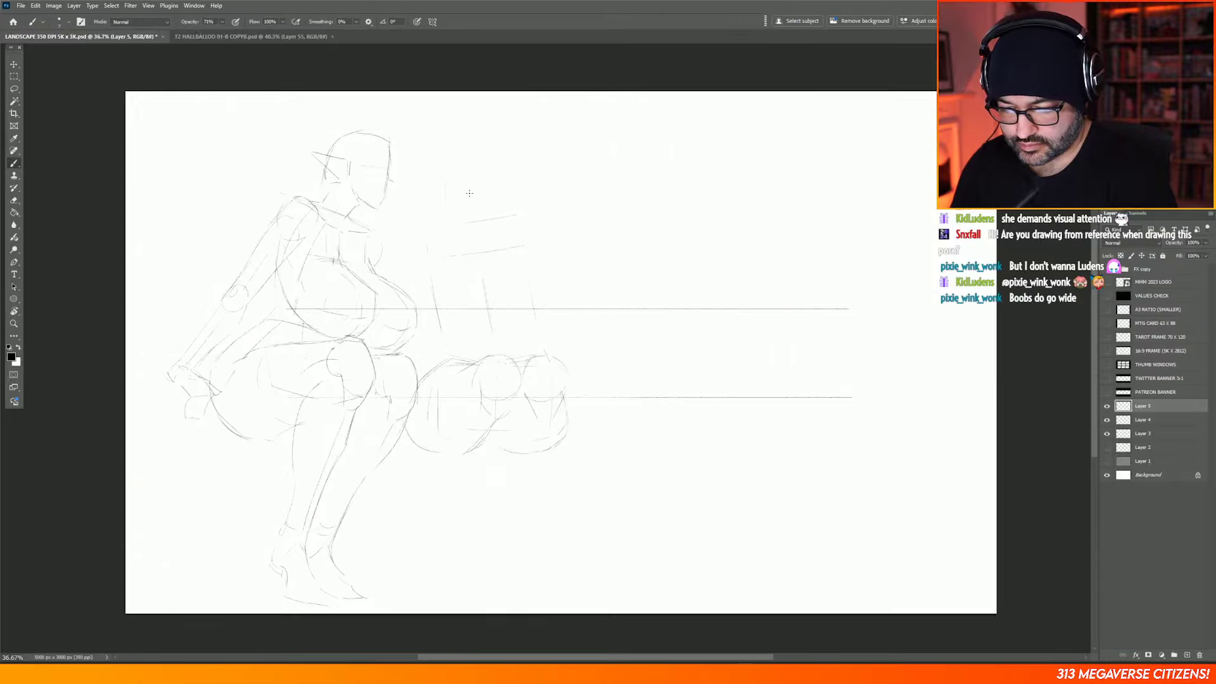
{"action": "left_click_drag", "start_coordinate": [515, 177], "coordinate": [507, 222]}
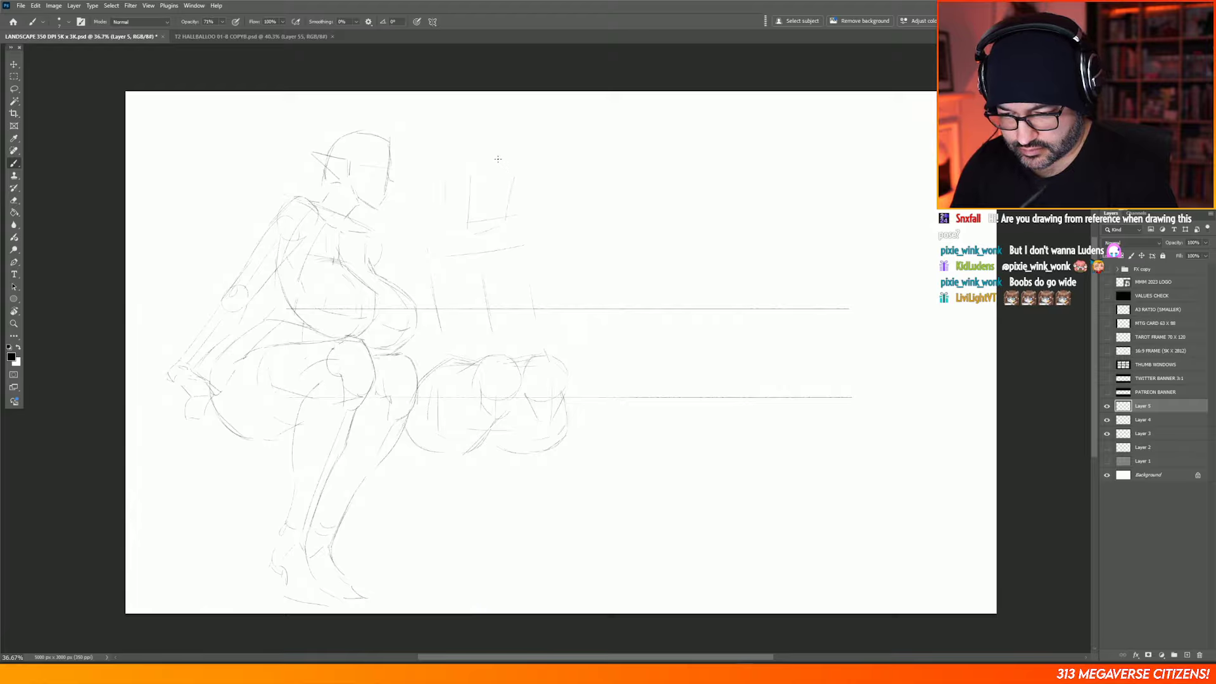
{"action": "left_click_drag", "start_coordinate": [462, 150], "coordinate": [508, 148]}
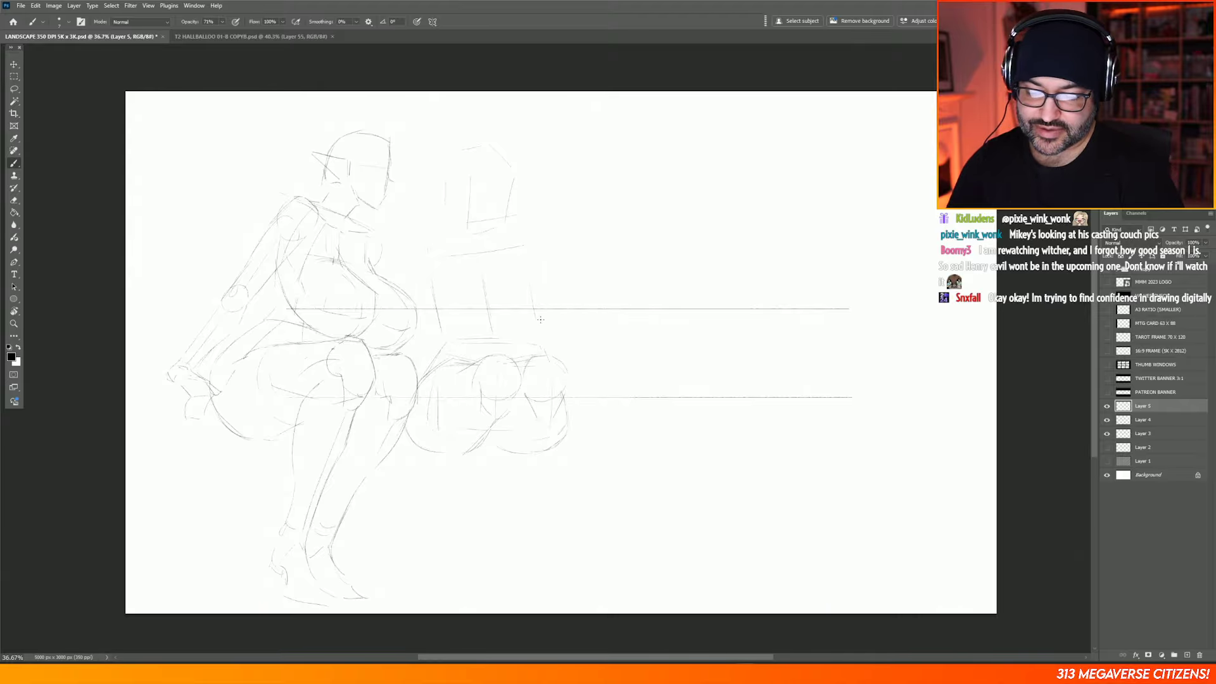
{"action": "key", "text": "l"}
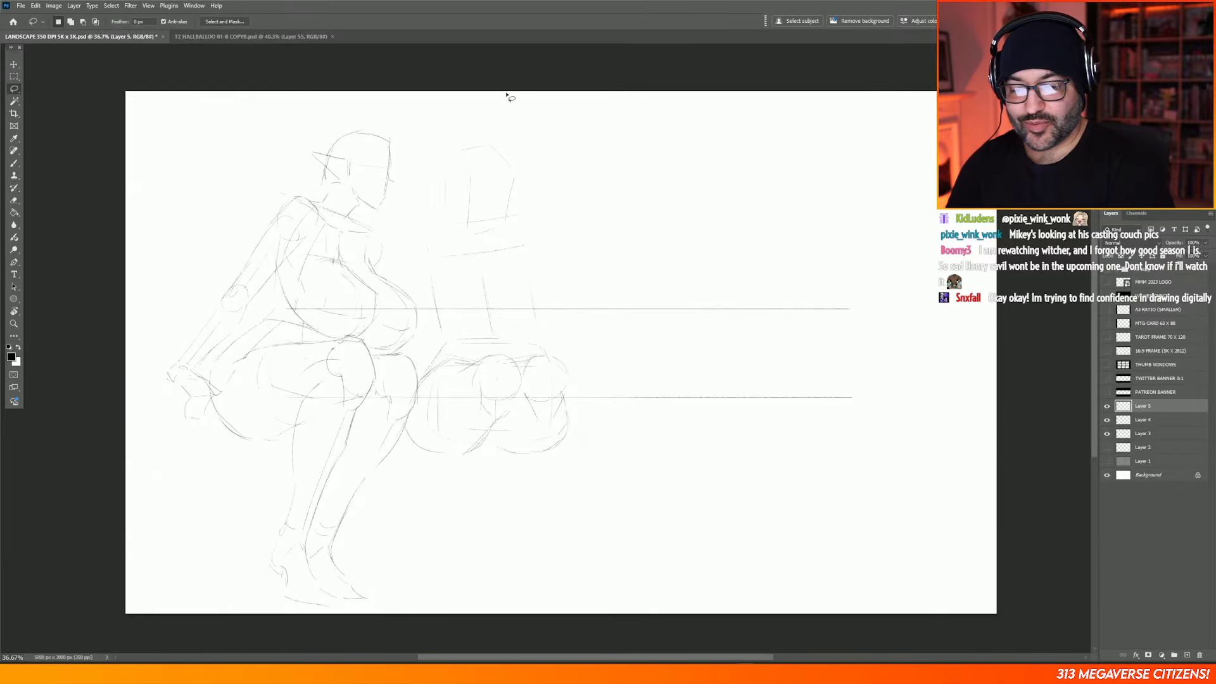
Step: Select the second figure's head and torso sketch, scale it down to about 94% and reposition it above the lap
{"action": "mouse_move", "coordinate": [451, 135]}
{"action": "left_mouse_down"}
{"action": "mouse_move", "coordinate": [430, 194]}
{"action": "mouse_move", "coordinate": [429, 302]}
{"action": "mouse_move", "coordinate": [483, 346]}
{"action": "mouse_move", "coordinate": [550, 186]}
{"action": "mouse_move", "coordinate": [521, 140]}
{"action": "left_mouse_up"}
{"action": "key", "text": "ctrl+t"}
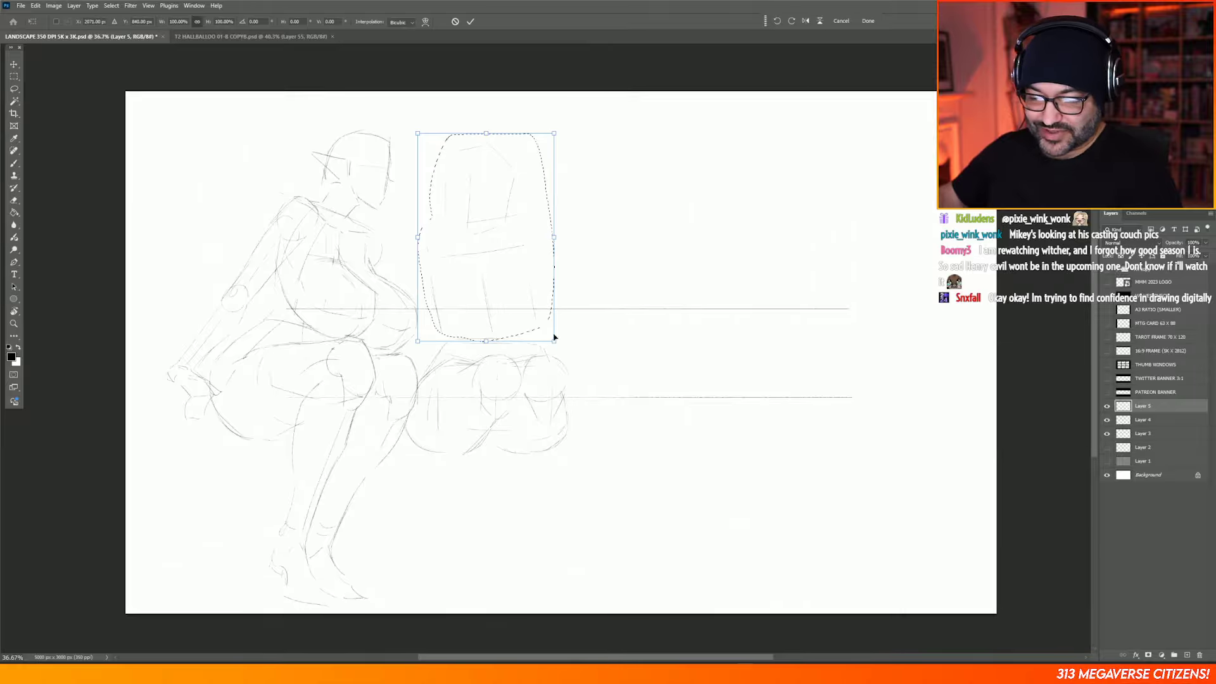
{"action": "left_click_drag", "start_coordinate": [556, 337], "coordinate": [547, 327]}
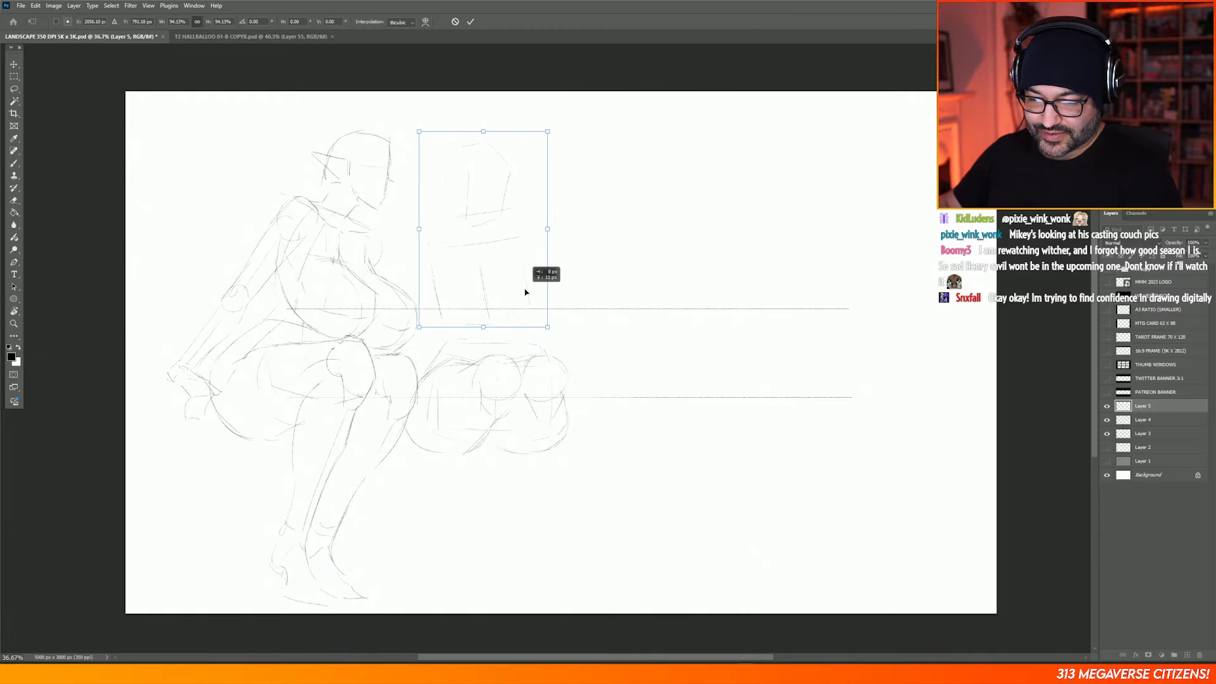
{"action": "key", "text": "Return"}
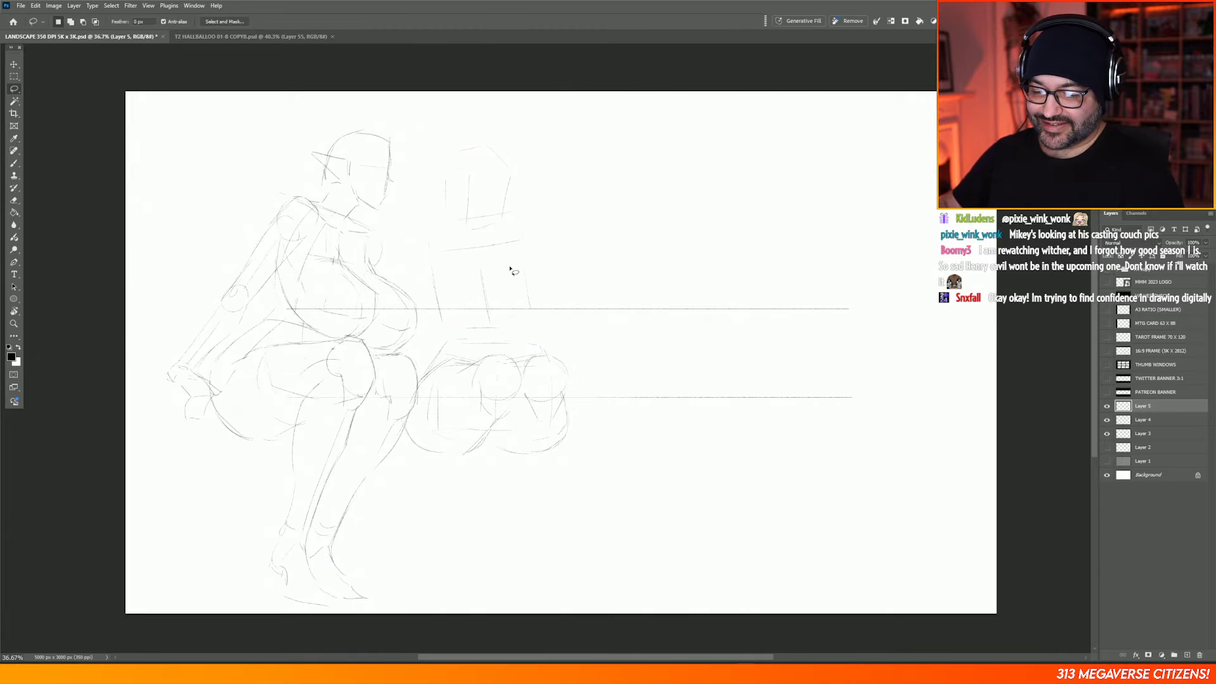
Step: Round out the second figure's skull, add face guide lines and first ear strokes, and rework the far cheek by erasing and redrawing
{"action": "key", "text": "b"}
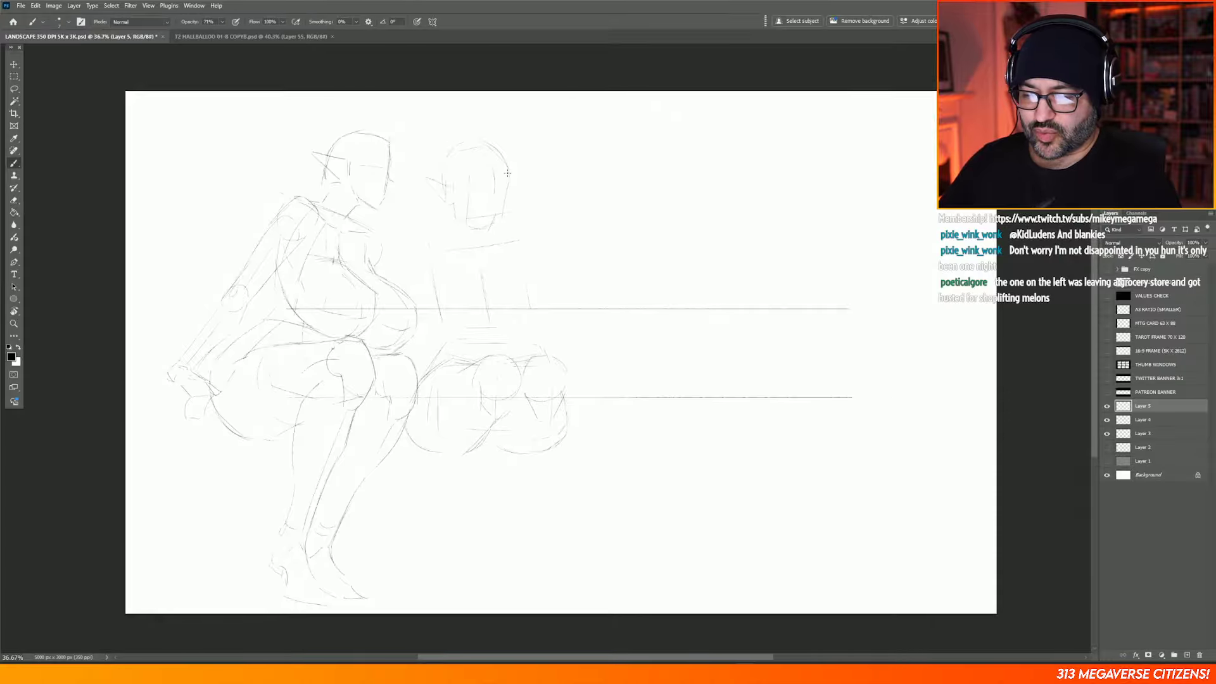
{"action": "key", "text": "e"}
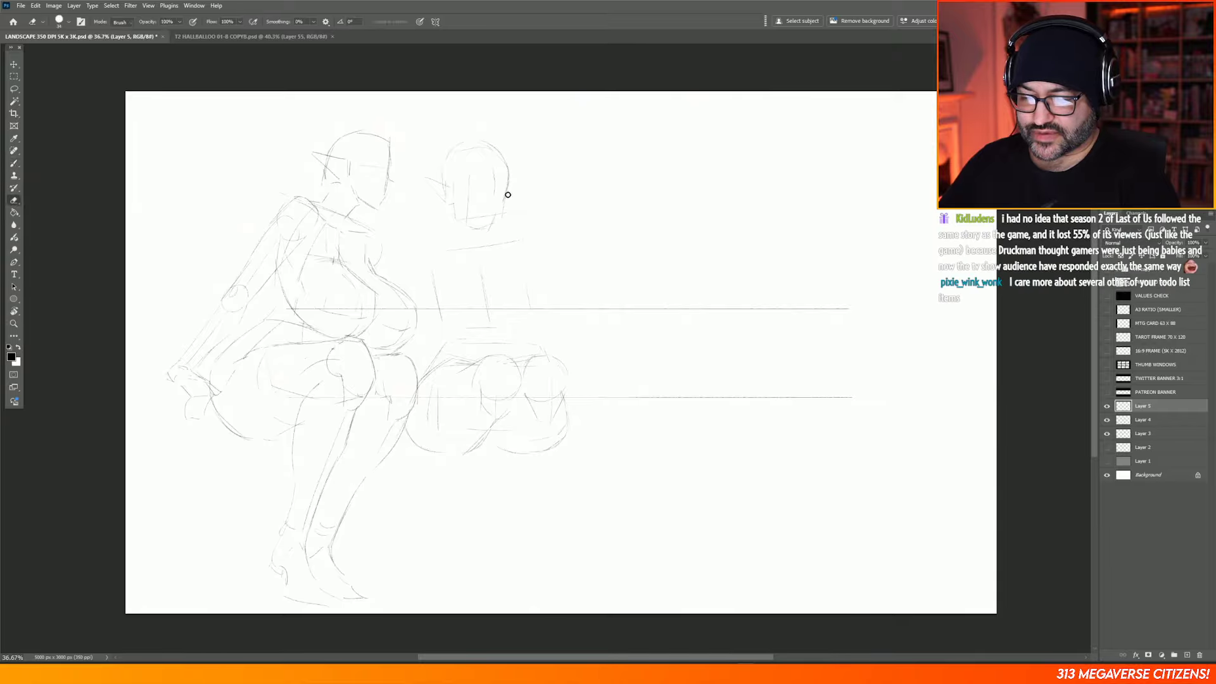
{"action": "key", "text": "b"}
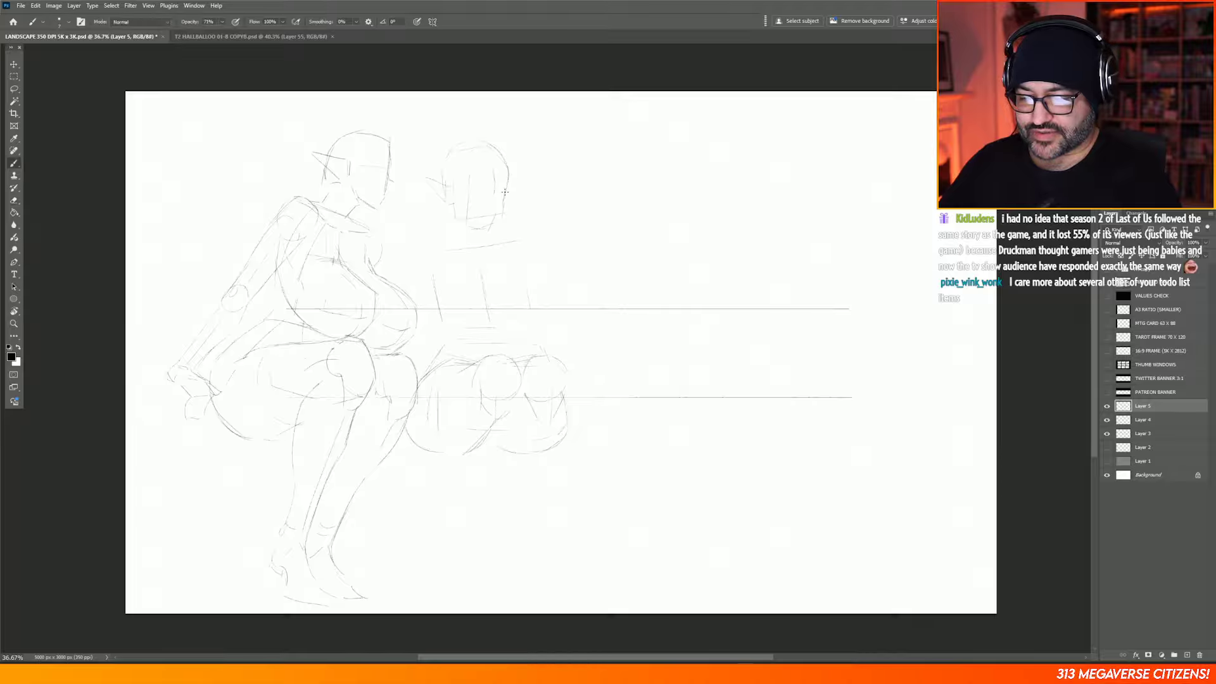
{"action": "key", "text": "e"}
{"action": "left_click_drag", "start_coordinate": [504, 199], "coordinate": [505, 213]}
{"action": "key", "text": "b"}
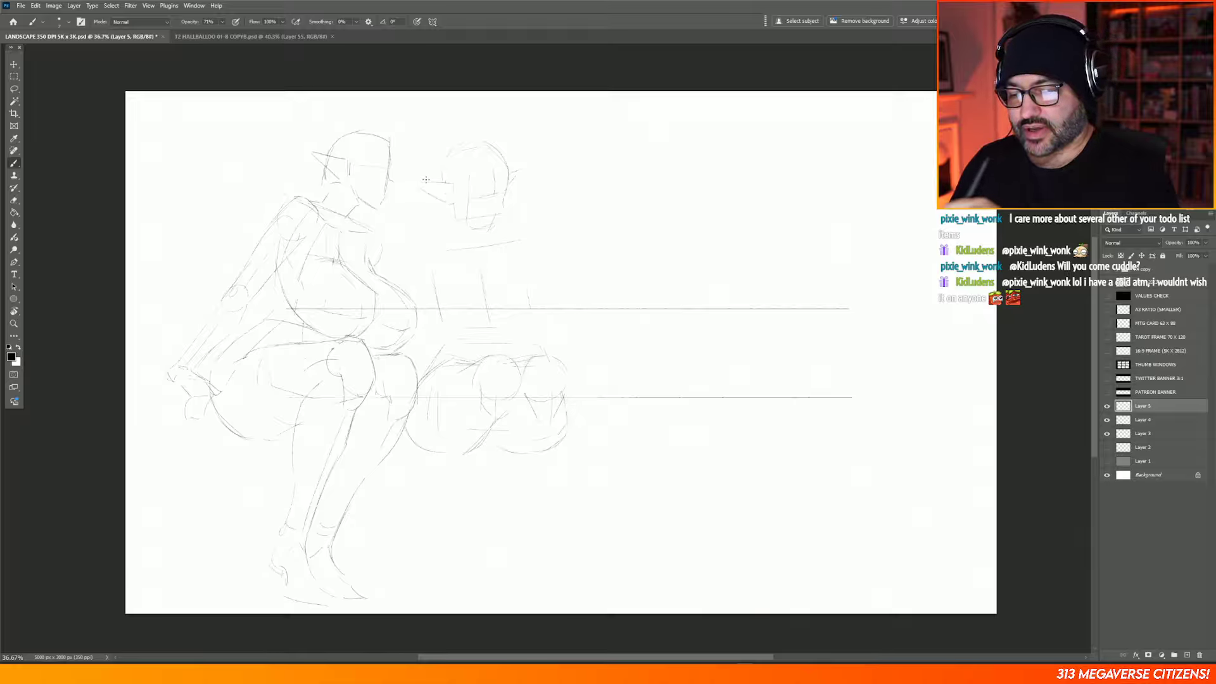
Step: Rework the second figure's near ear into a longer pointed shape and erase the far ear's stray line
{"action": "key", "text": "e"}
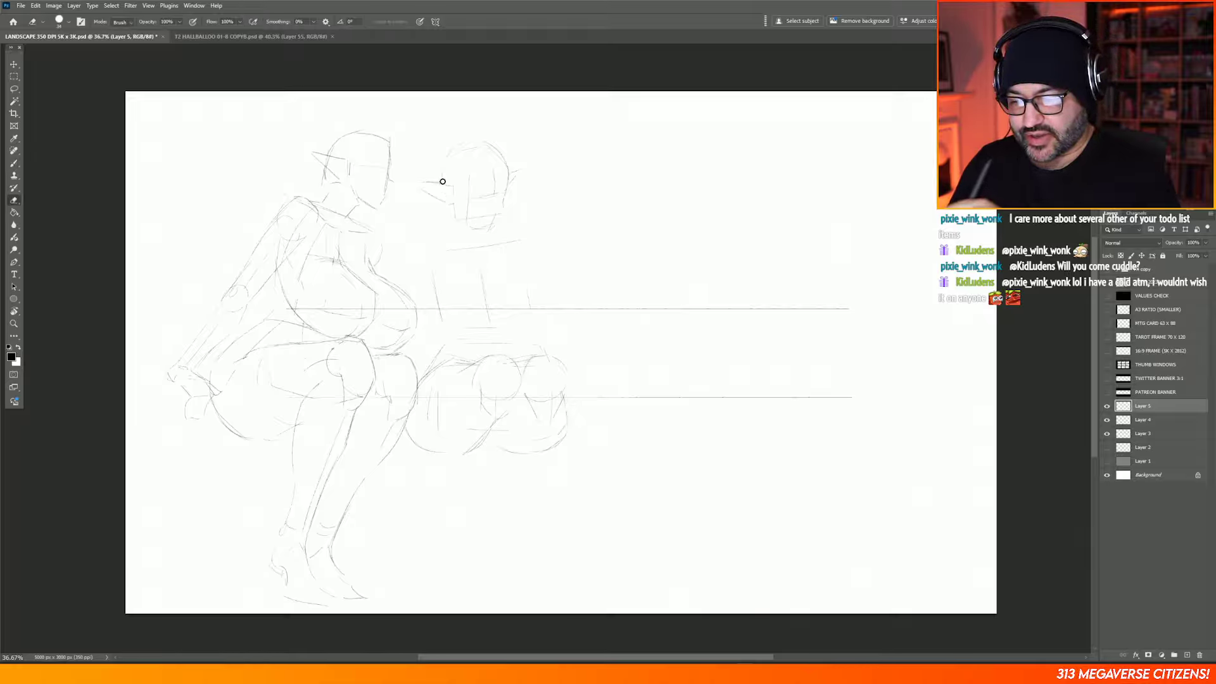
{"action": "key", "text": "b"}
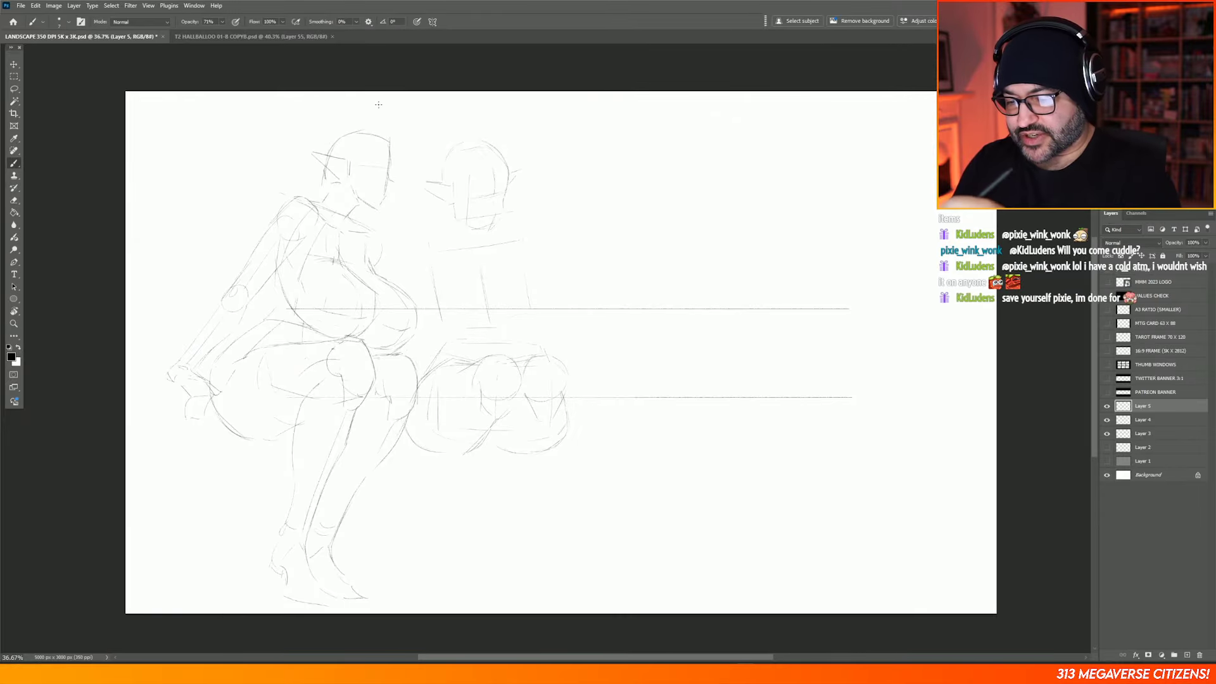
{"action": "key", "text": "e"}
{"action": "key", "text": "b"}
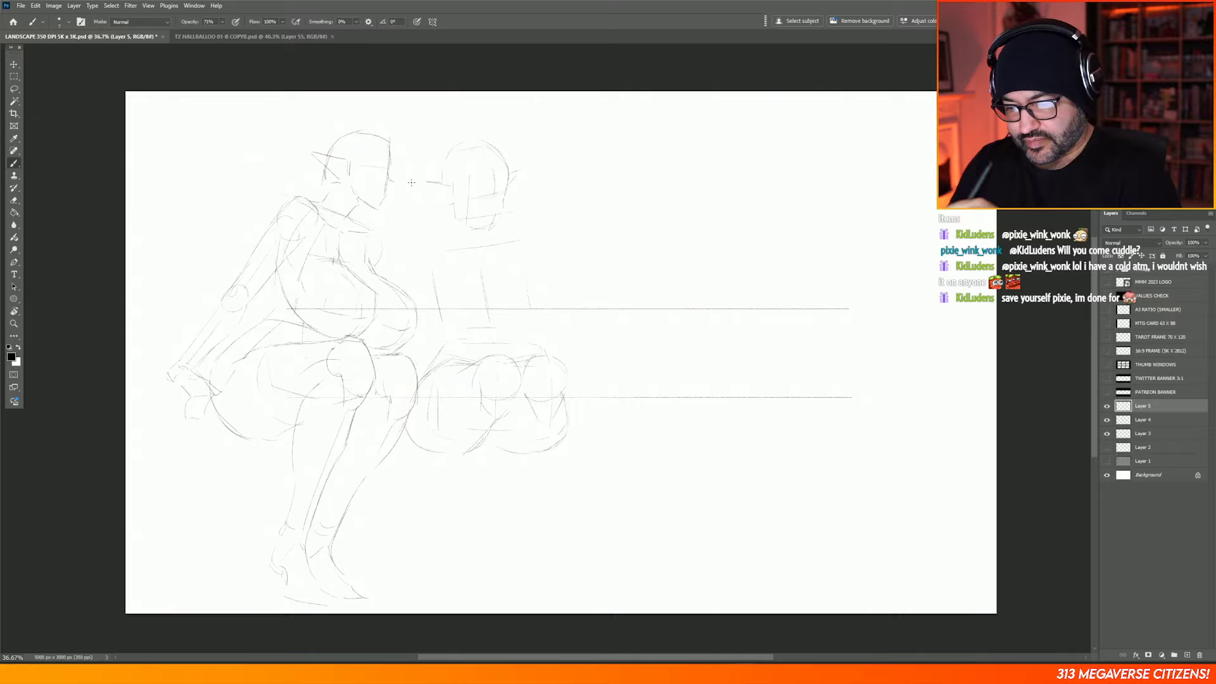
{"action": "mouse_move", "coordinate": [417, 185]}
{"action": "left_mouse_down"}
{"action": "mouse_move", "coordinate": [447, 203]}
{"action": "mouse_move", "coordinate": [437, 182]}
{"action": "left_mouse_up"}
{"action": "key", "text": "e"}
{"action": "key", "text": "b"}
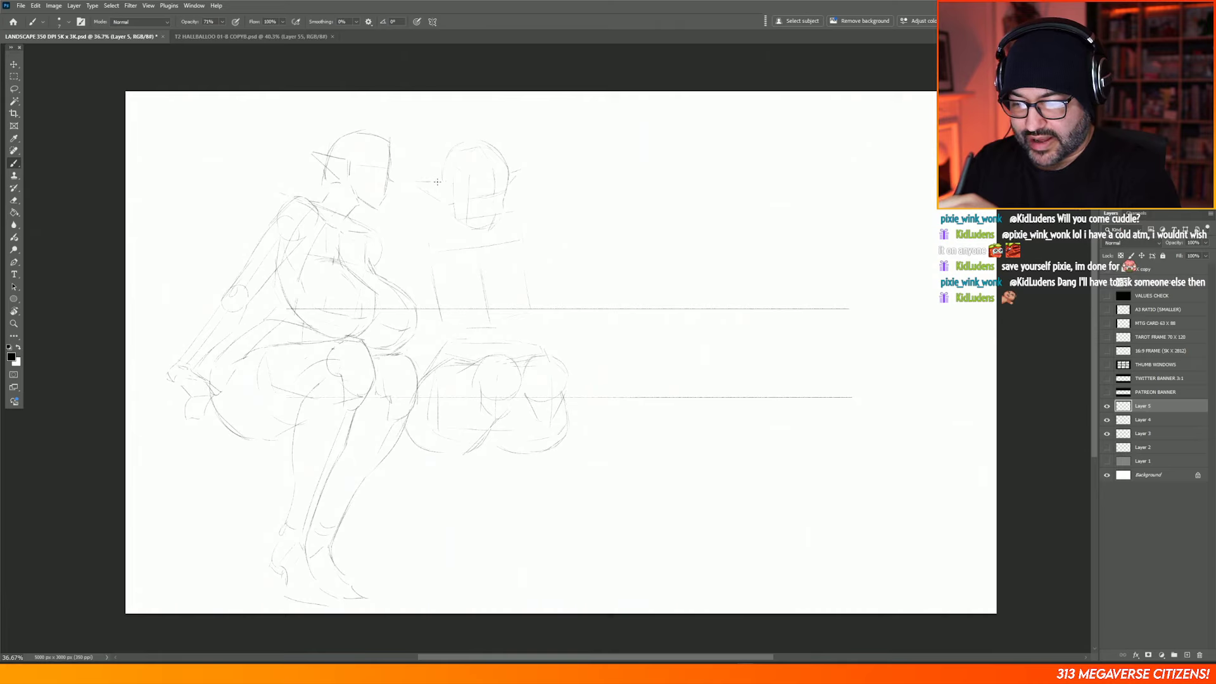
{"action": "key", "text": "e"}
{"action": "left_click_drag", "start_coordinate": [523, 164], "coordinate": [514, 186]}
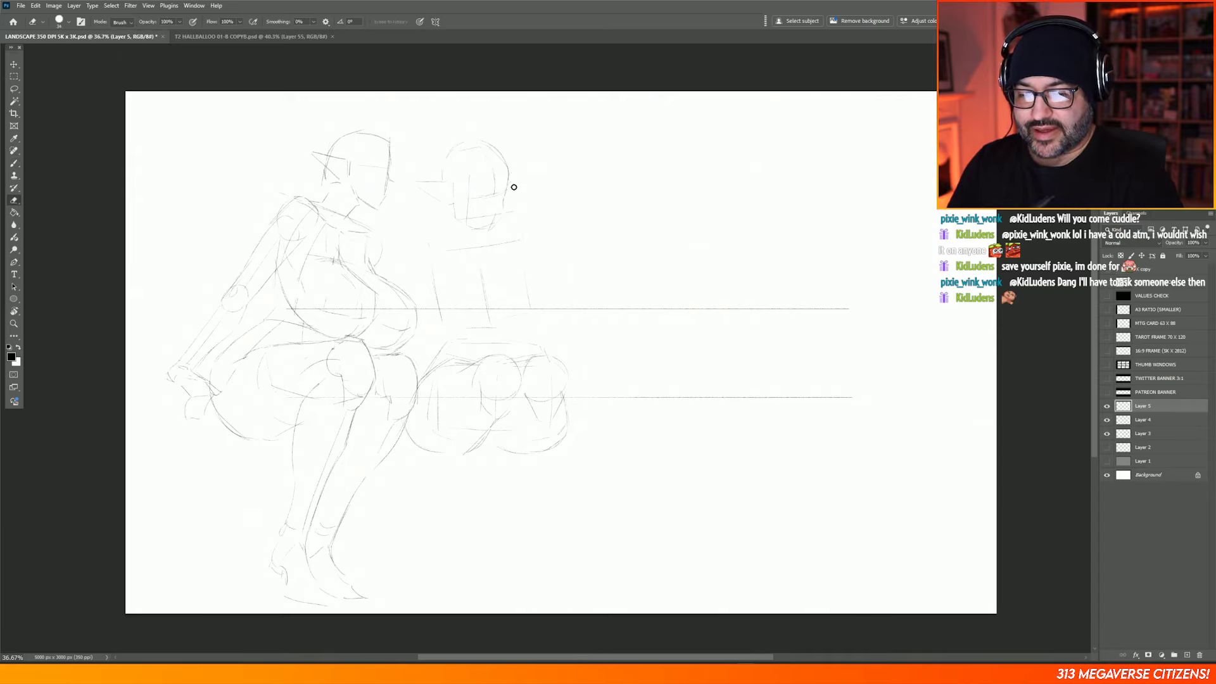
{"action": "key", "text": "b"}
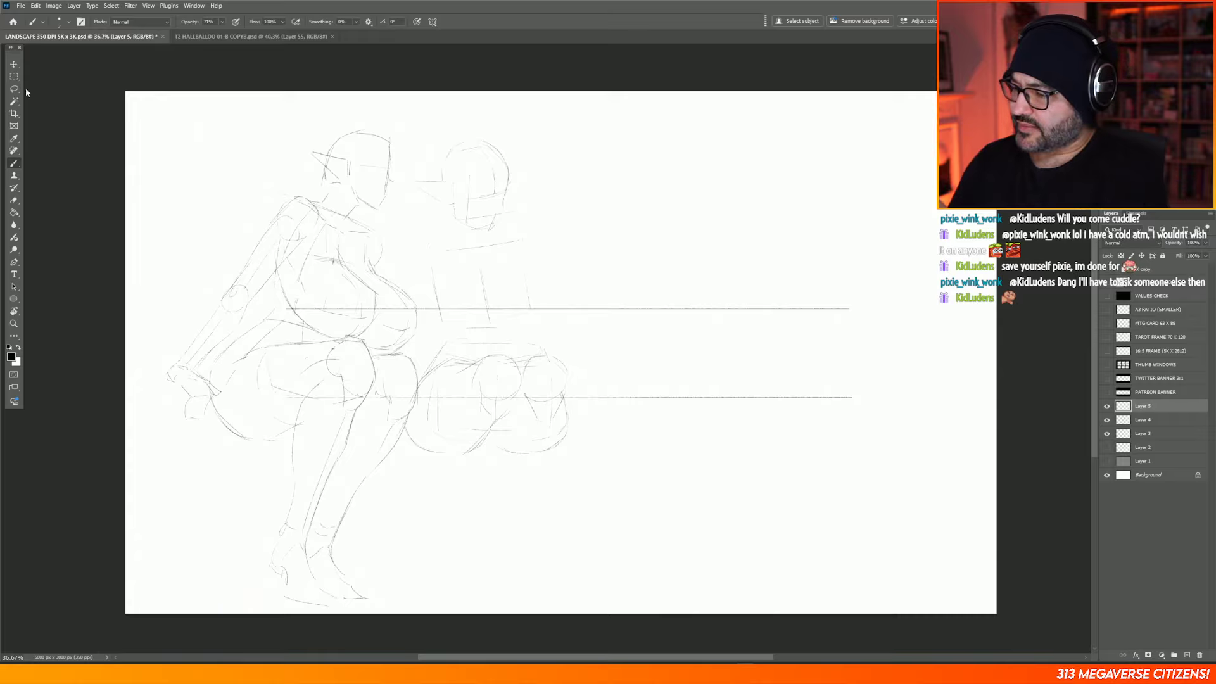
Step: Select the long near ear on its own, reposition it against the head and clear the selection
{"action": "key", "text": "l"}
{"action": "mouse_move", "coordinate": [434, 181]}
{"action": "left_mouse_down"}
{"action": "mouse_move", "coordinate": [444, 215]}
{"action": "mouse_move", "coordinate": [451, 190]}
{"action": "left_mouse_up"}
{"action": "left_click", "coordinate": [14, 65]}
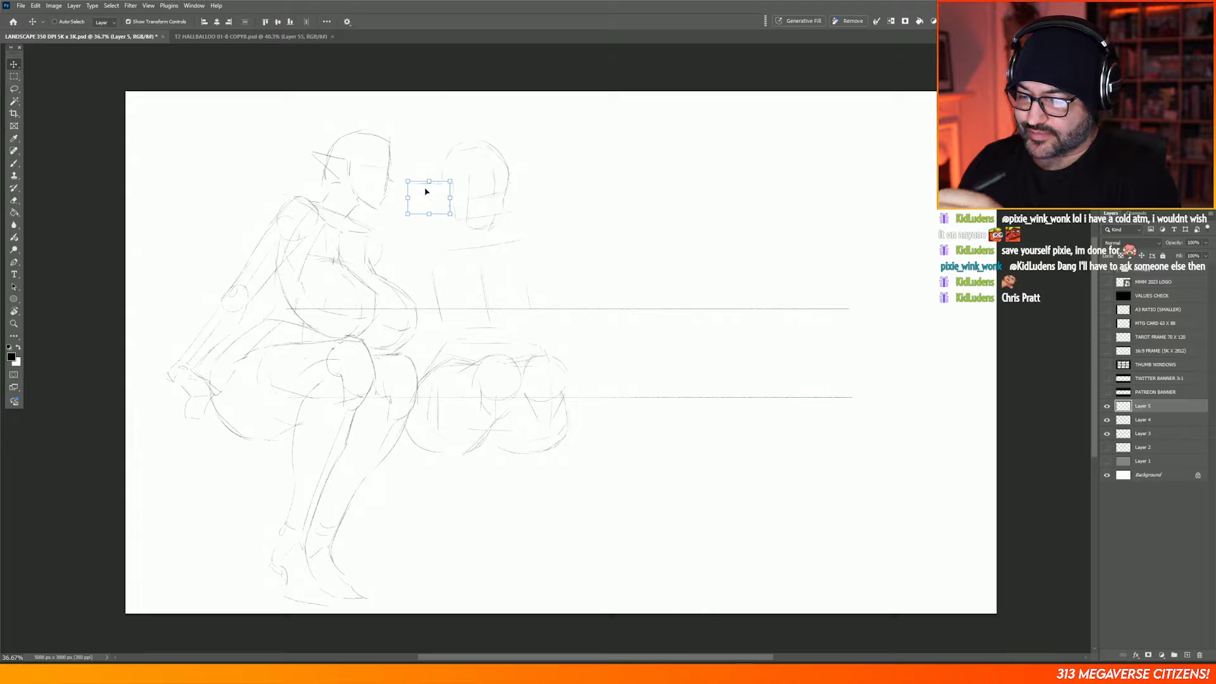
{"action": "key", "text": "ctrl+d"}
{"action": "key", "text": "m"}
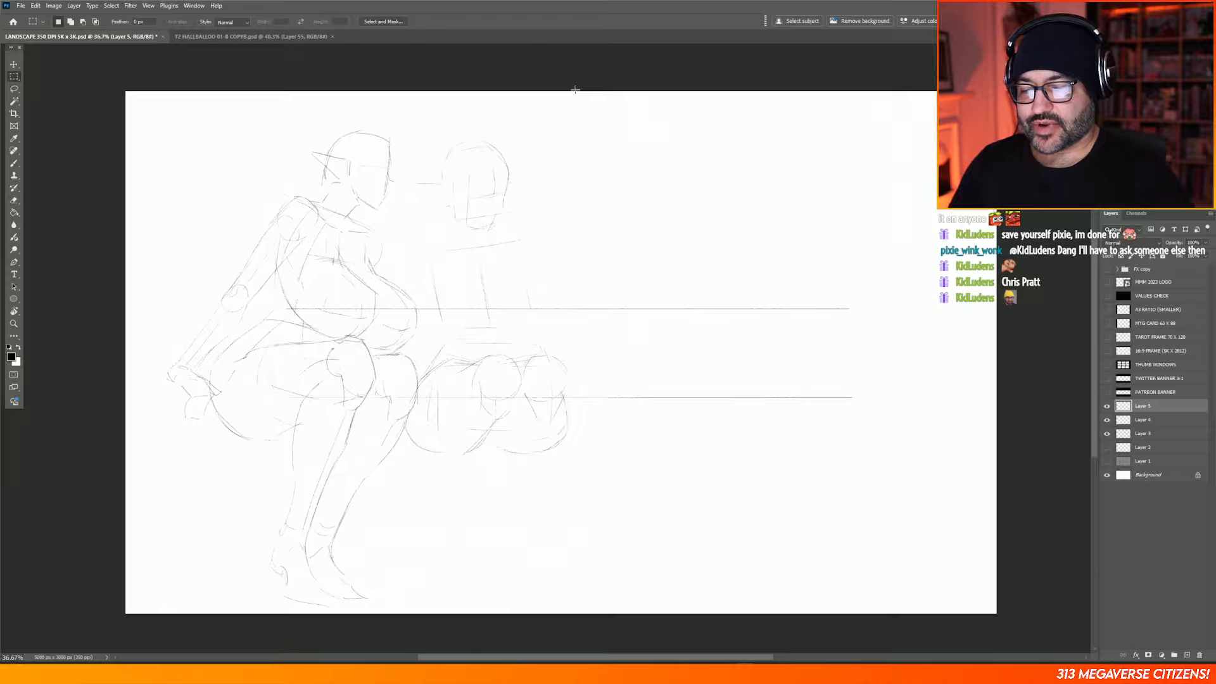
Step: Sketch the far pointed ear and redraw the jaw lines on the second figure, erasing the old chin curve
{"action": "key", "text": "b"}
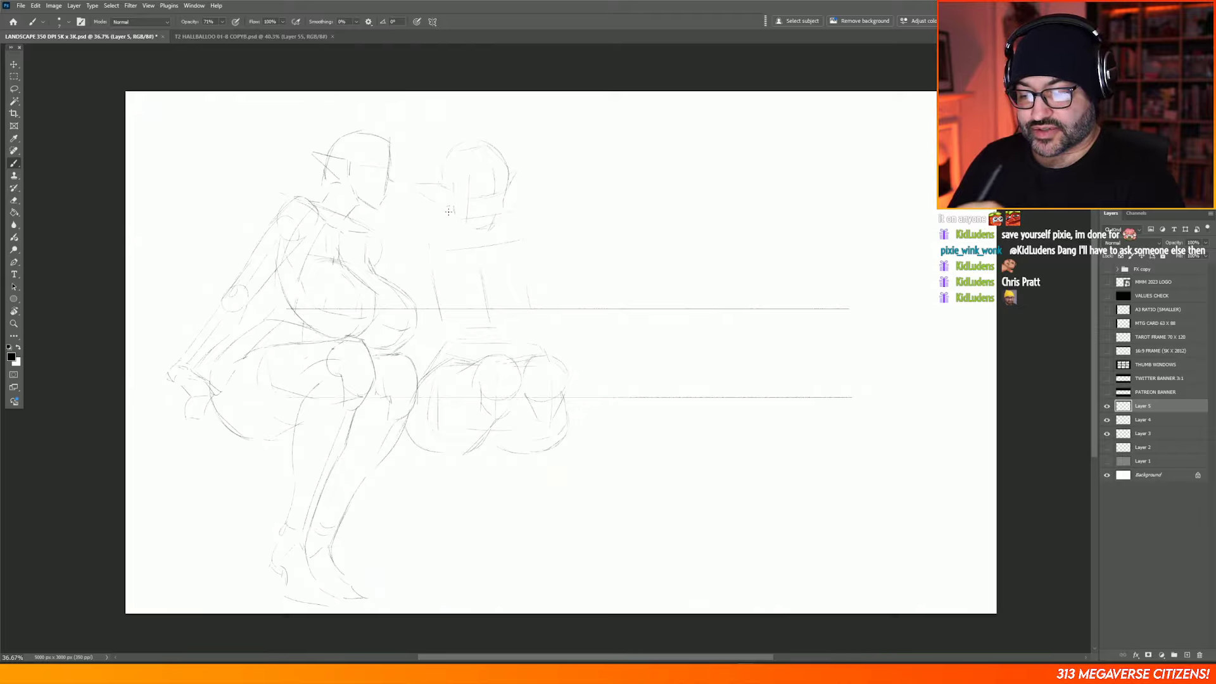
{"action": "key", "text": "e"}
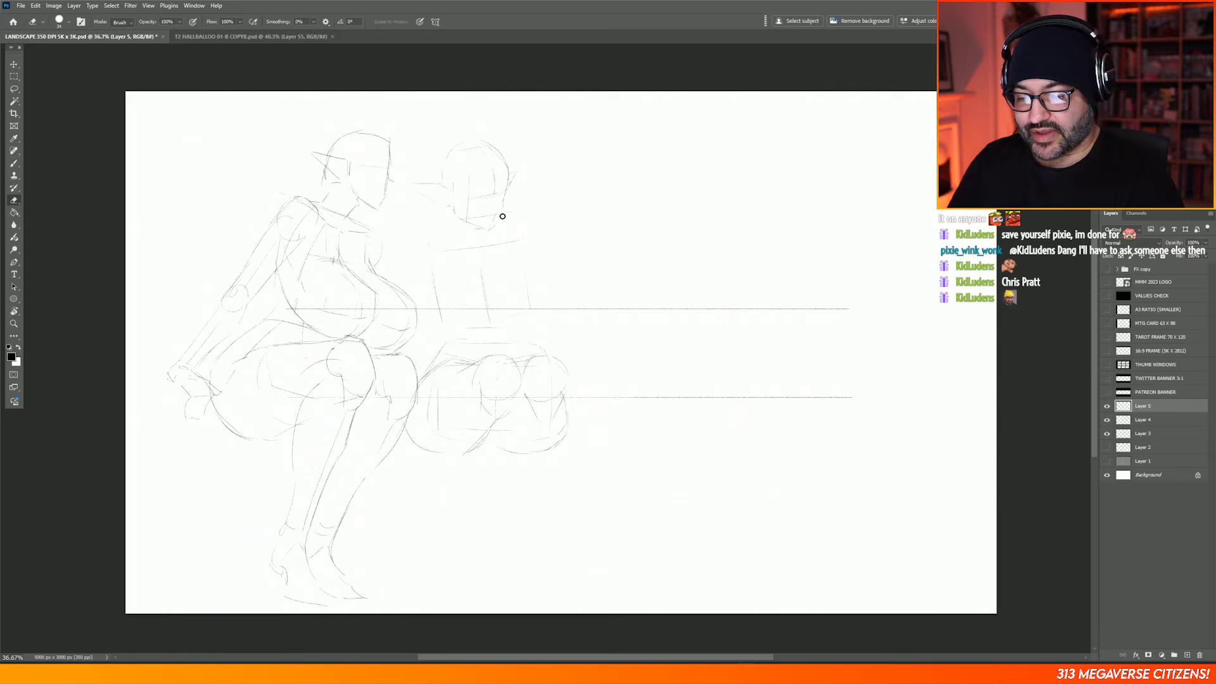
{"action": "key", "text": "b"}
{"action": "key", "text": "e"}
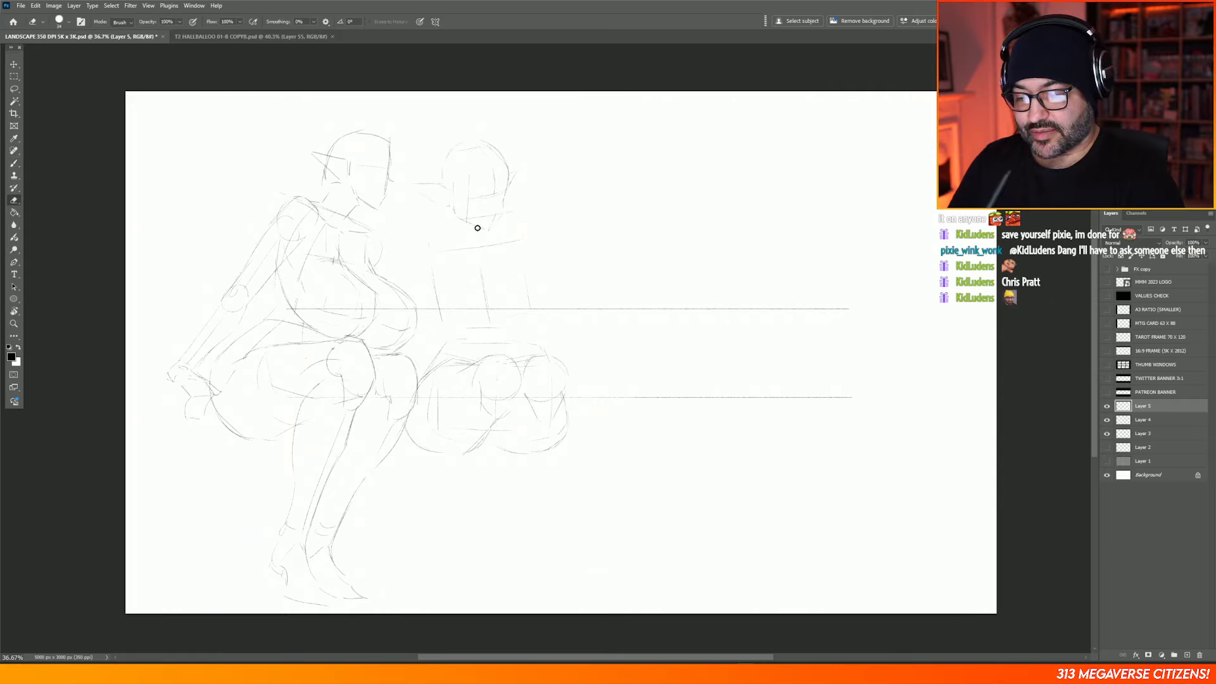
{"action": "key", "text": "b"}
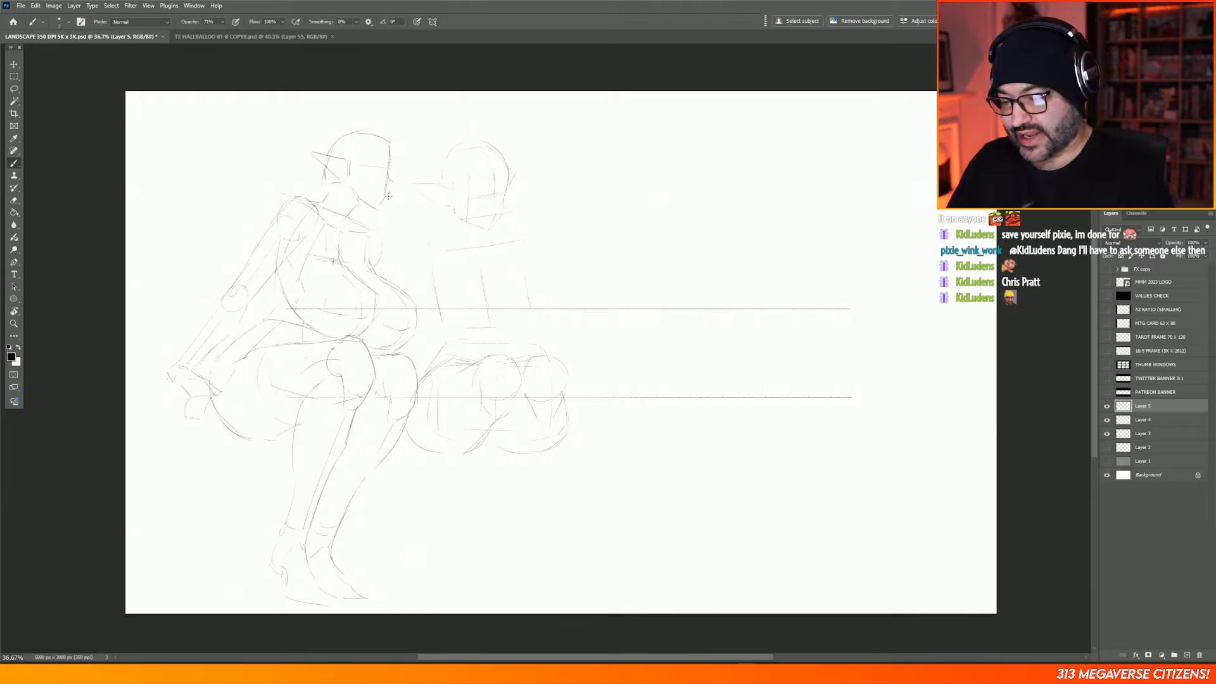
Step: Firm up the second figure's crown outline, angled chin and the lower edge of the long near ear
{"action": "key", "text": "e"}
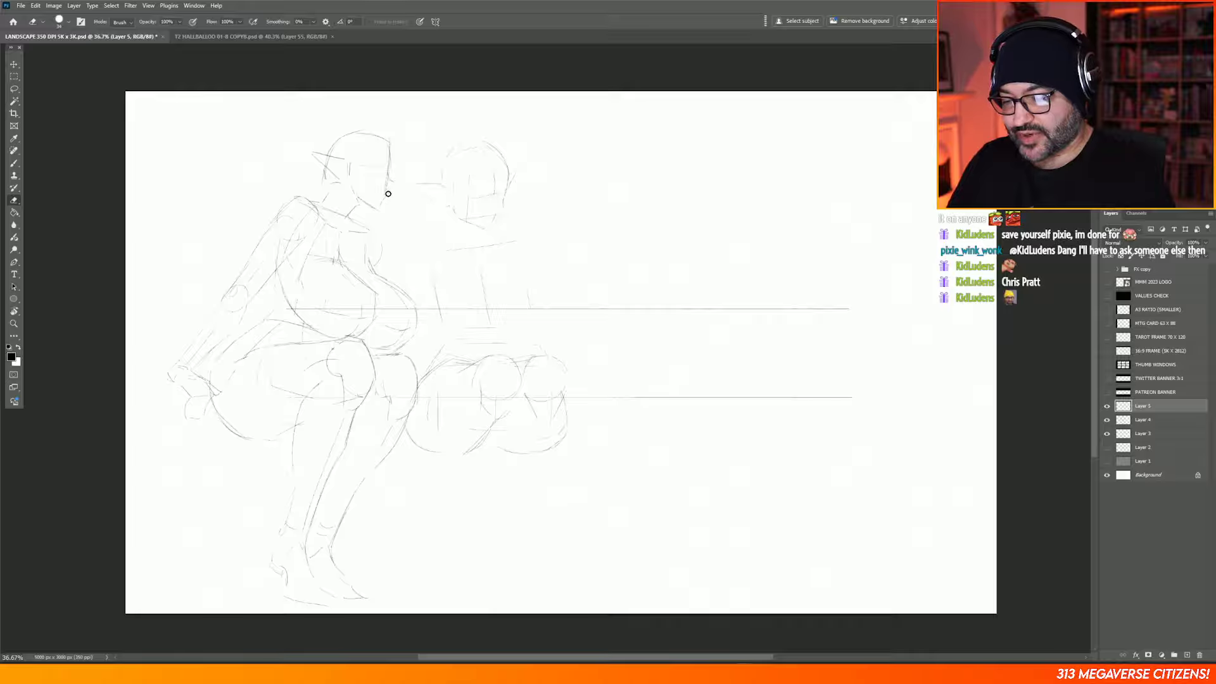
{"action": "key", "text": "b"}
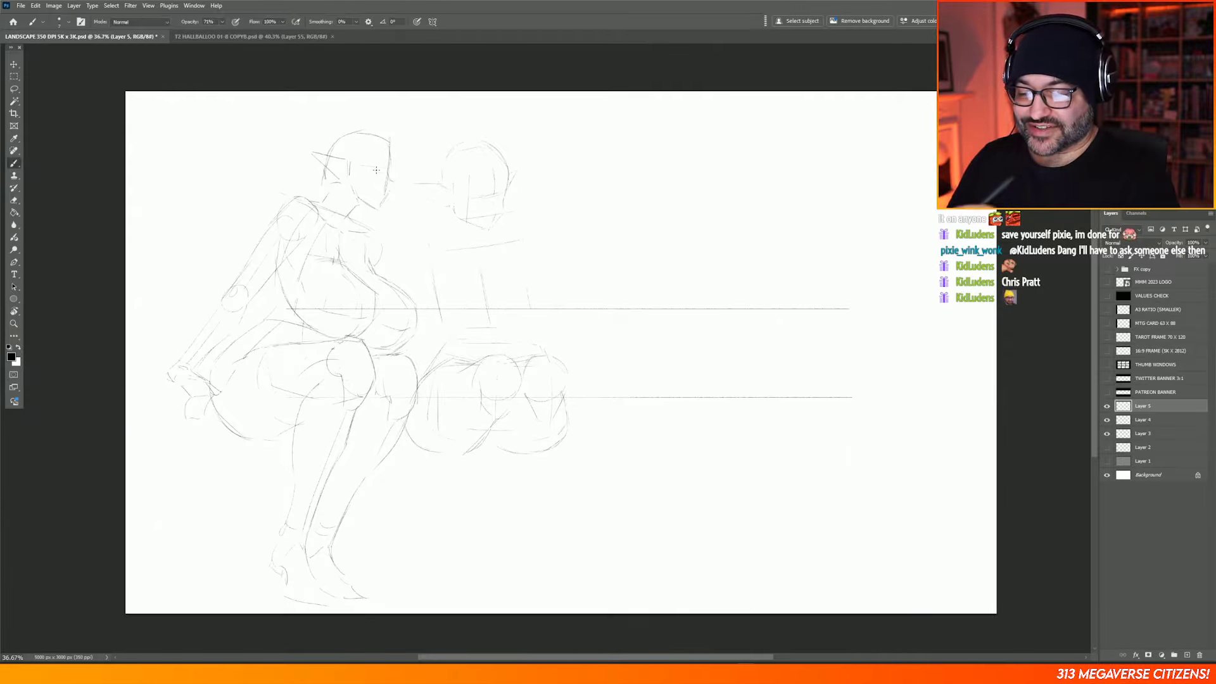
{"action": "key", "text": "e"}
{"action": "key", "text": "b"}
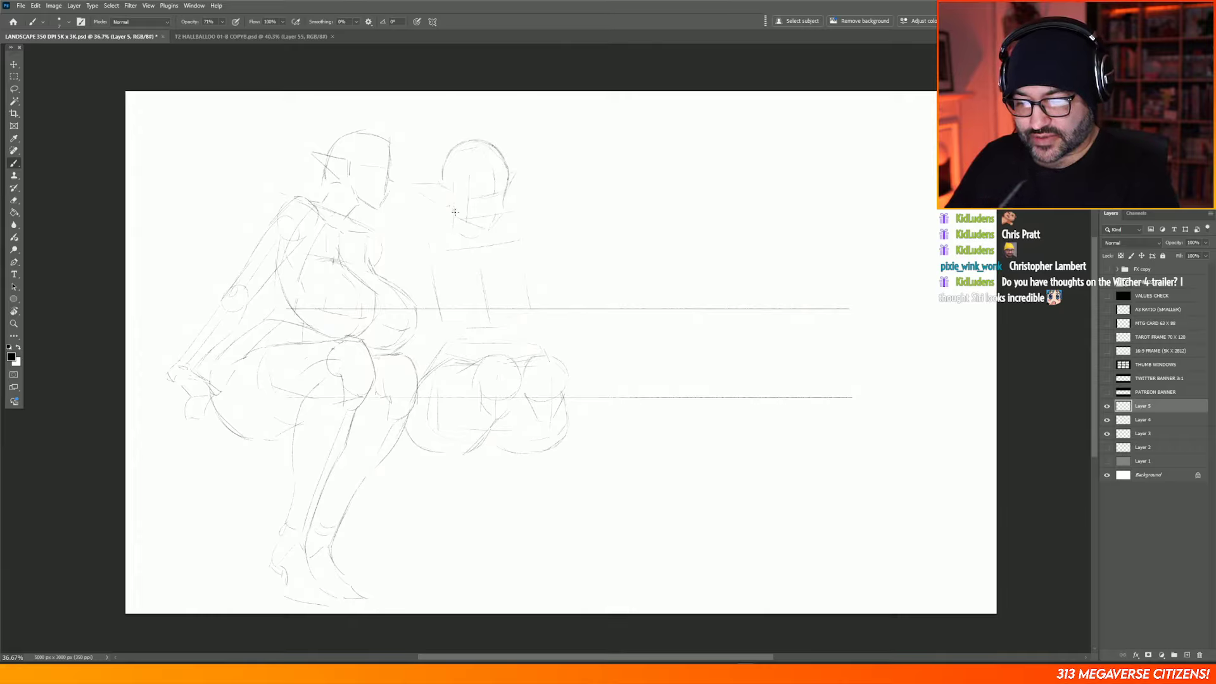
{"action": "left_click_drag", "start_coordinate": [465, 222], "coordinate": [485, 229]}
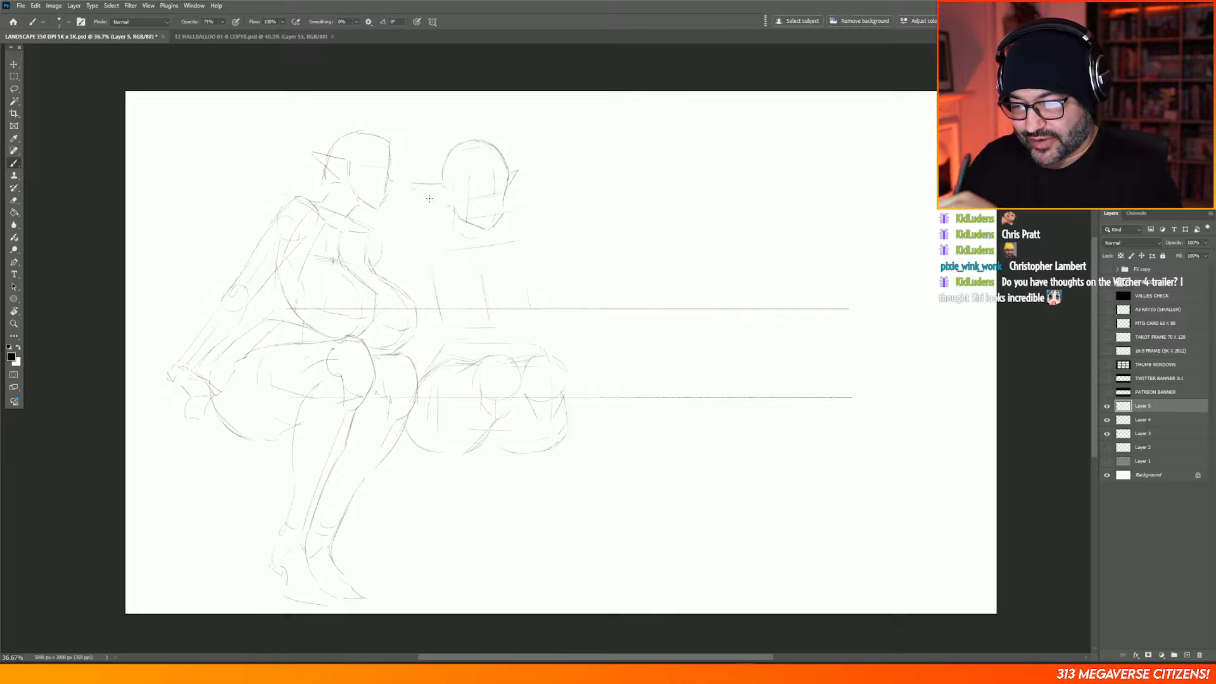
{"action": "left_click_drag", "start_coordinate": [430, 198], "coordinate": [451, 201]}
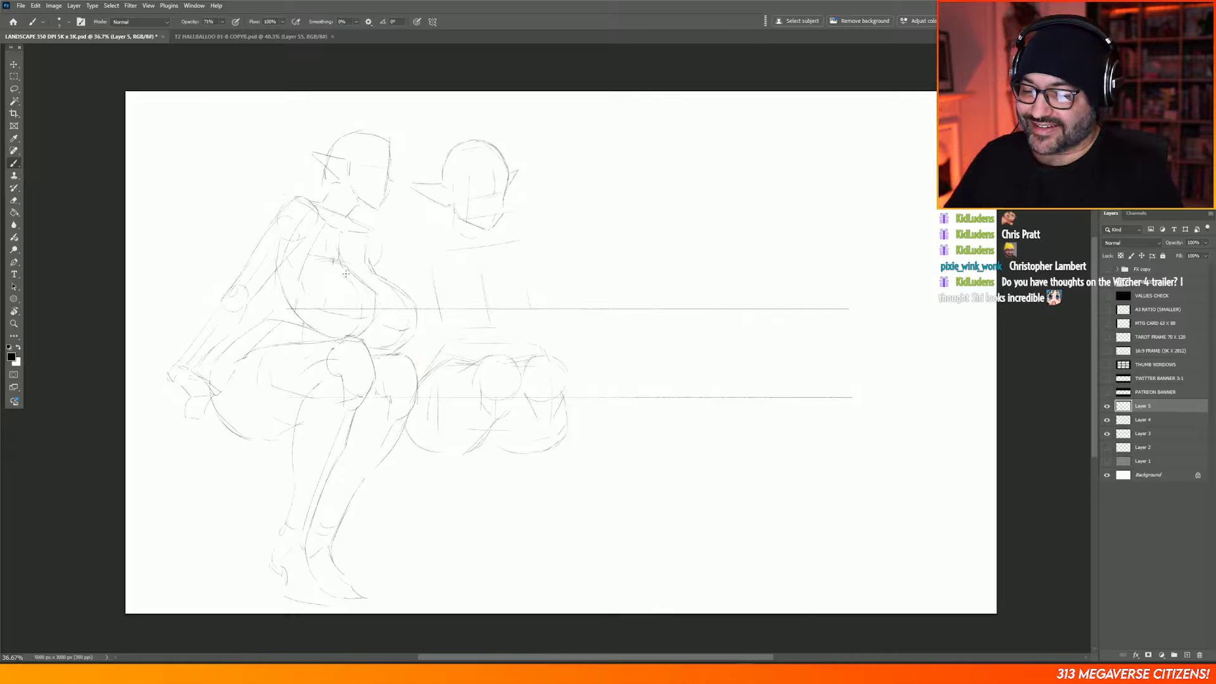
Step: Select the second figure's head with both ears, shrink it slightly, shift it over the torso and clear the selection
{"action": "key", "text": "l"}
{"action": "mouse_move", "coordinate": [529, 155]}
{"action": "left_mouse_down"}
{"action": "mouse_move", "coordinate": [504, 225]}
{"action": "mouse_move", "coordinate": [483, 239]}
{"action": "mouse_move", "coordinate": [440, 235]}
{"action": "mouse_move", "coordinate": [410, 202]}
{"action": "mouse_move", "coordinate": [447, 128]}
{"action": "left_mouse_up"}
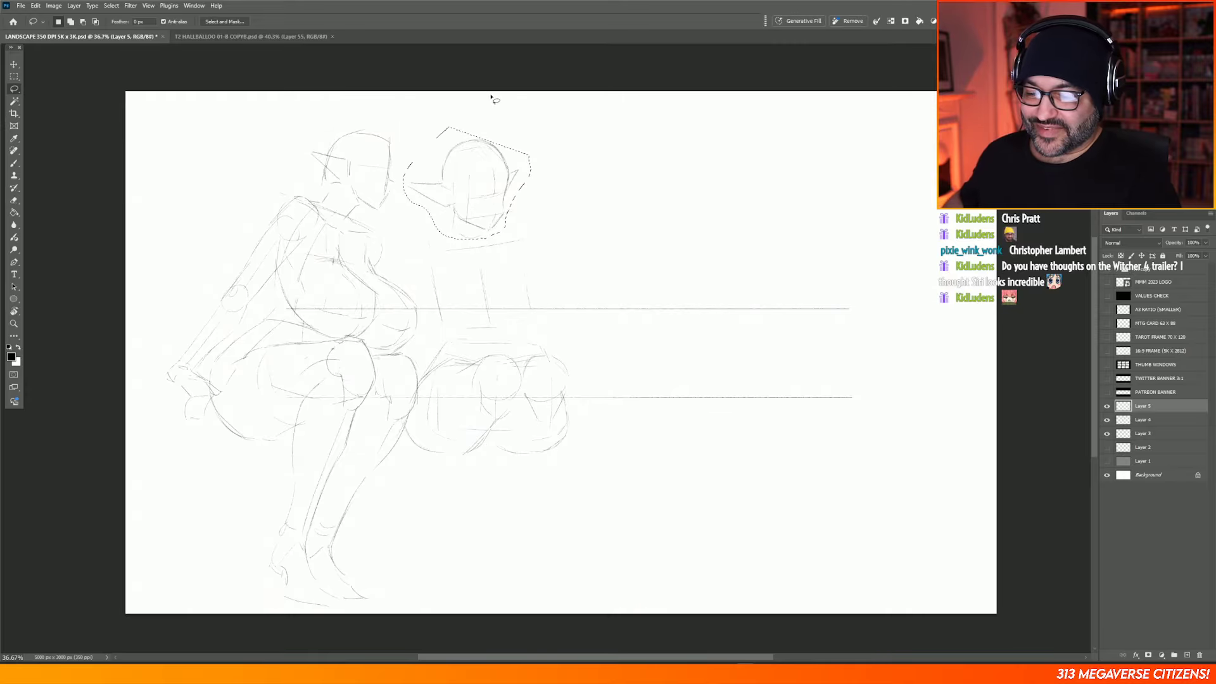
{"action": "key", "text": "ctrl+t"}
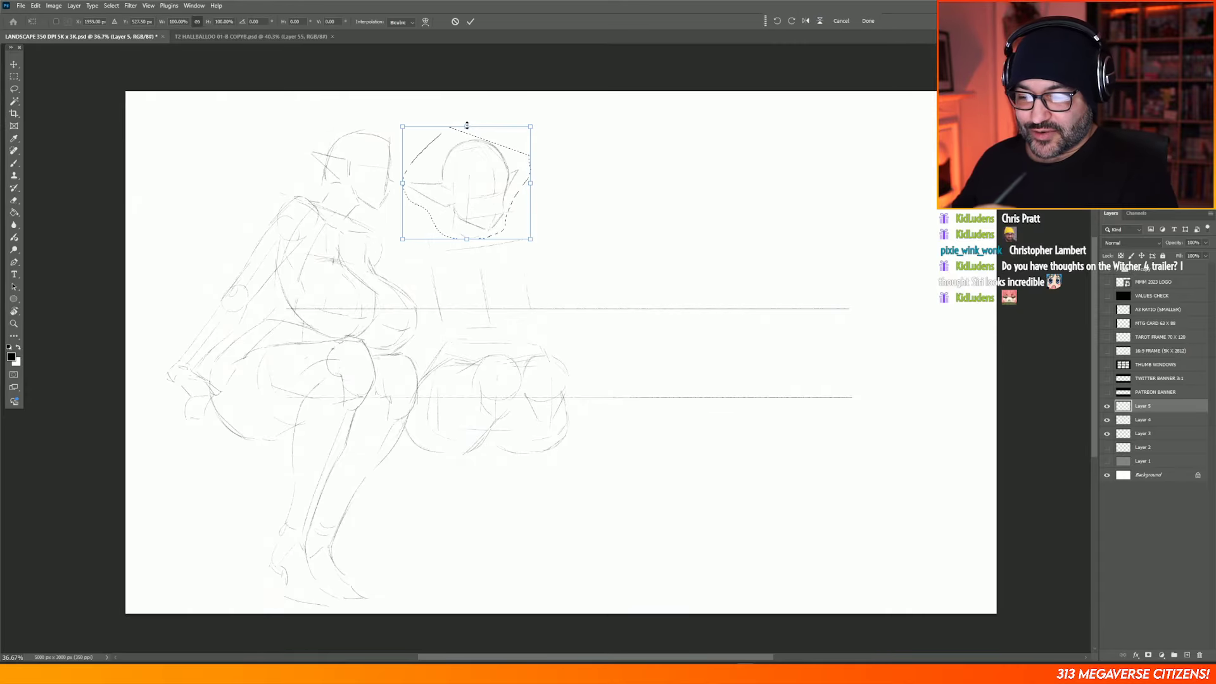
{"action": "left_click_drag", "start_coordinate": [467, 125], "coordinate": [467, 134]}
{"action": "left_click_drag", "start_coordinate": [483, 173], "coordinate": [487, 171]}
{"action": "key", "text": "Return"}
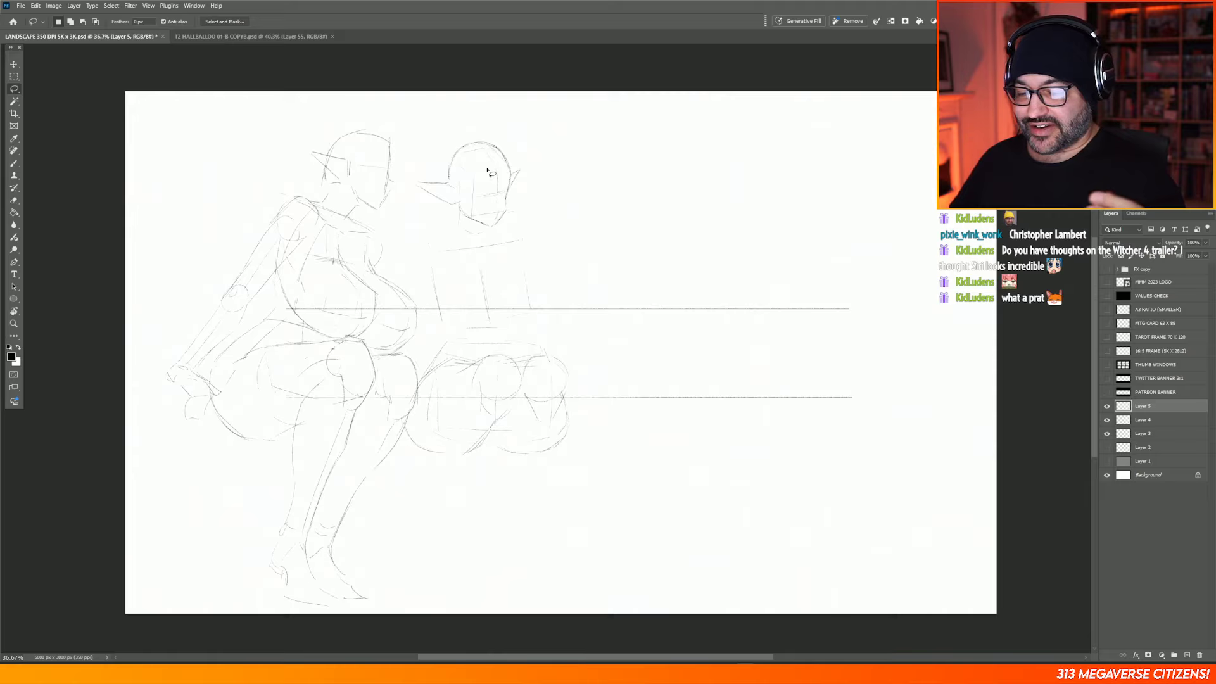
{"action": "left_click", "coordinate": [14, 77]}
{"action": "left_click_drag", "start_coordinate": [366, 76], "coordinate": [370, 76]}
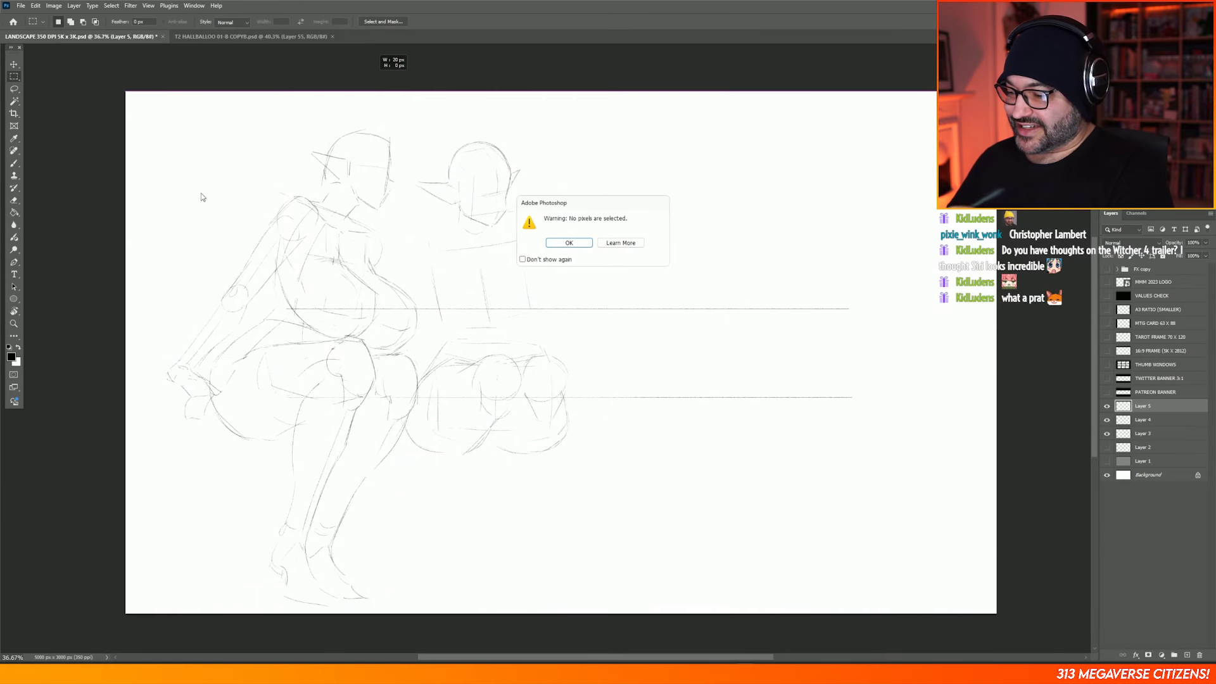
{"action": "left_click", "coordinate": [569, 244]}
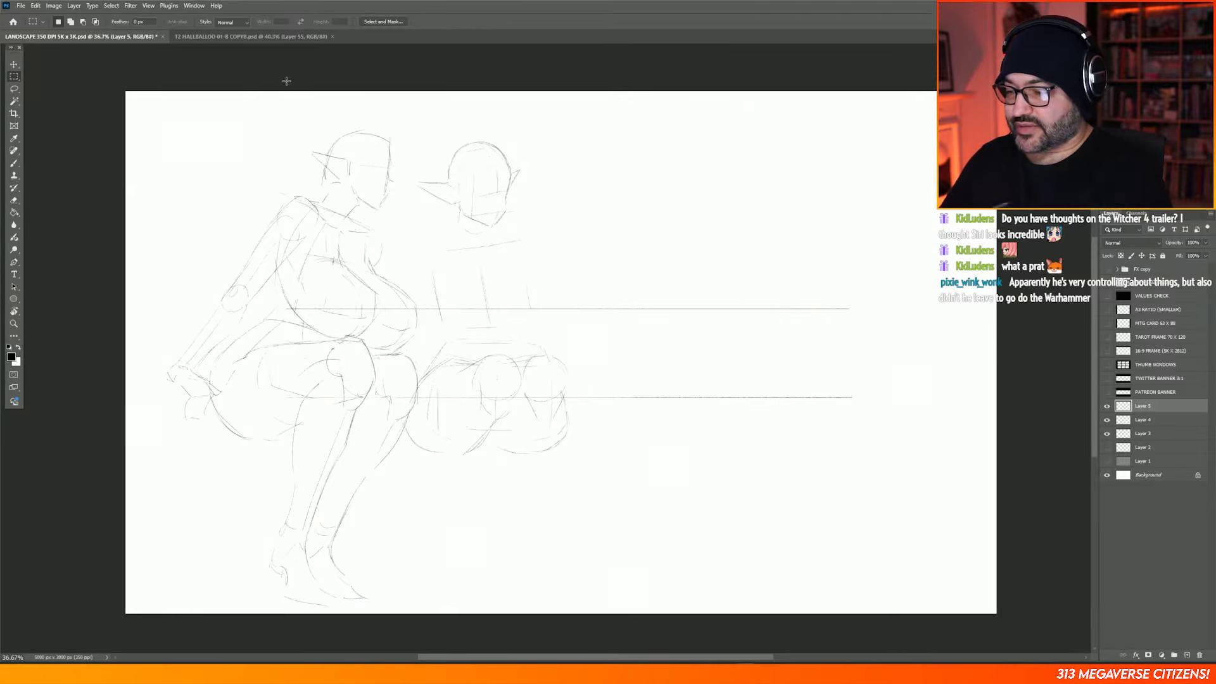
Step: Sketch the second figure's neck, sloping shoulder line and far torso side, cleaning up stray marks
{"action": "left_click", "coordinate": [15, 163]}
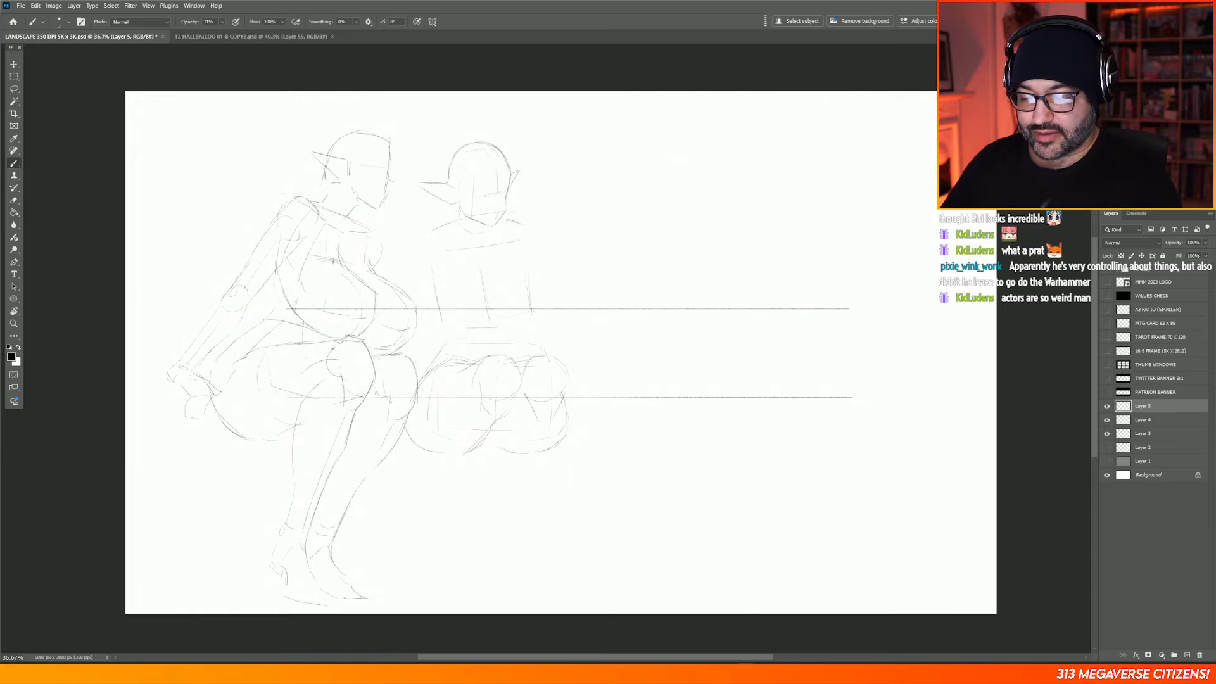
{"action": "key", "text": "e"}
{"action": "key", "text": "b"}
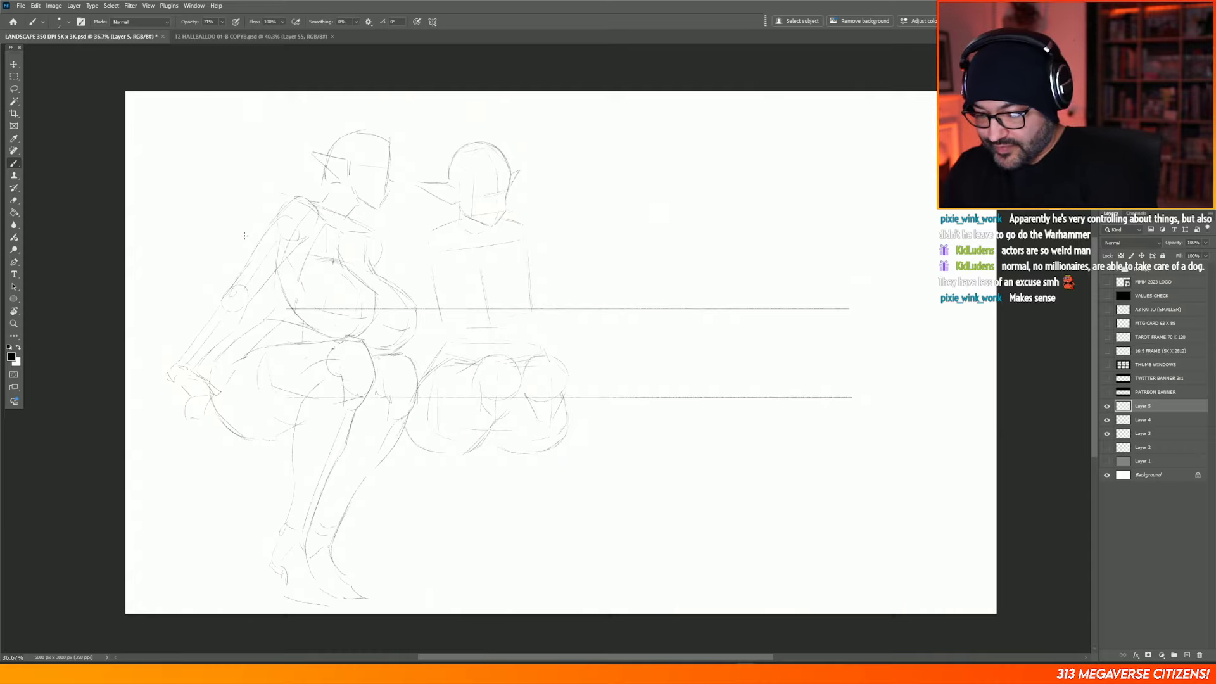
Step: Touch up the first figure's arm on Layer 4, toggling that layer's visibility to check it, and reselect Layer 5
{"action": "key", "text": "e"}
{"action": "left_click", "coordinate": [1144, 421]}
{"action": "left_click", "coordinate": [1108, 420]}
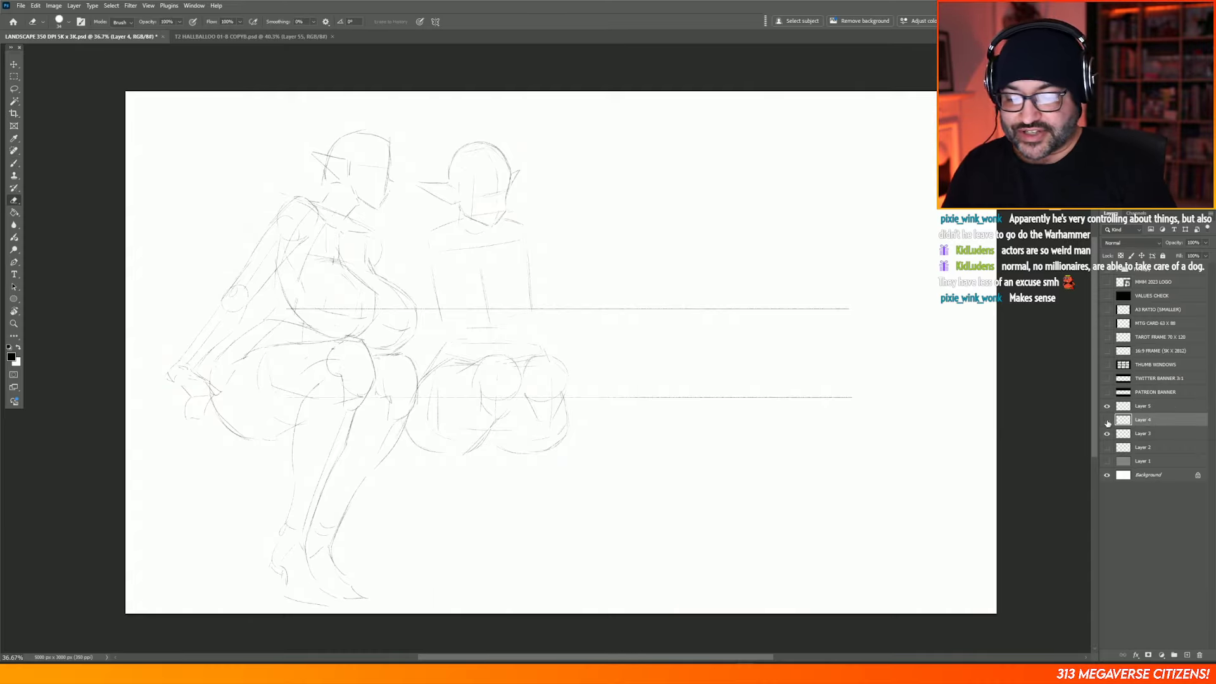
{"action": "left_click", "coordinate": [1107, 420]}
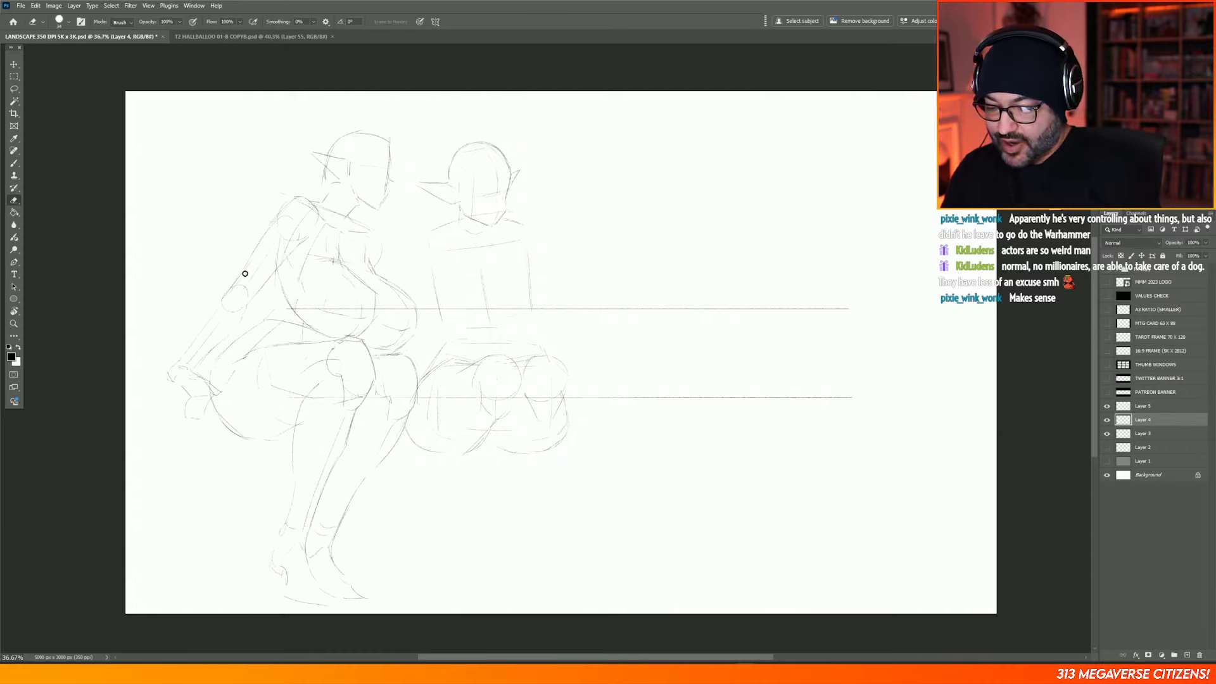
{"action": "left_click", "coordinate": [15, 164]}
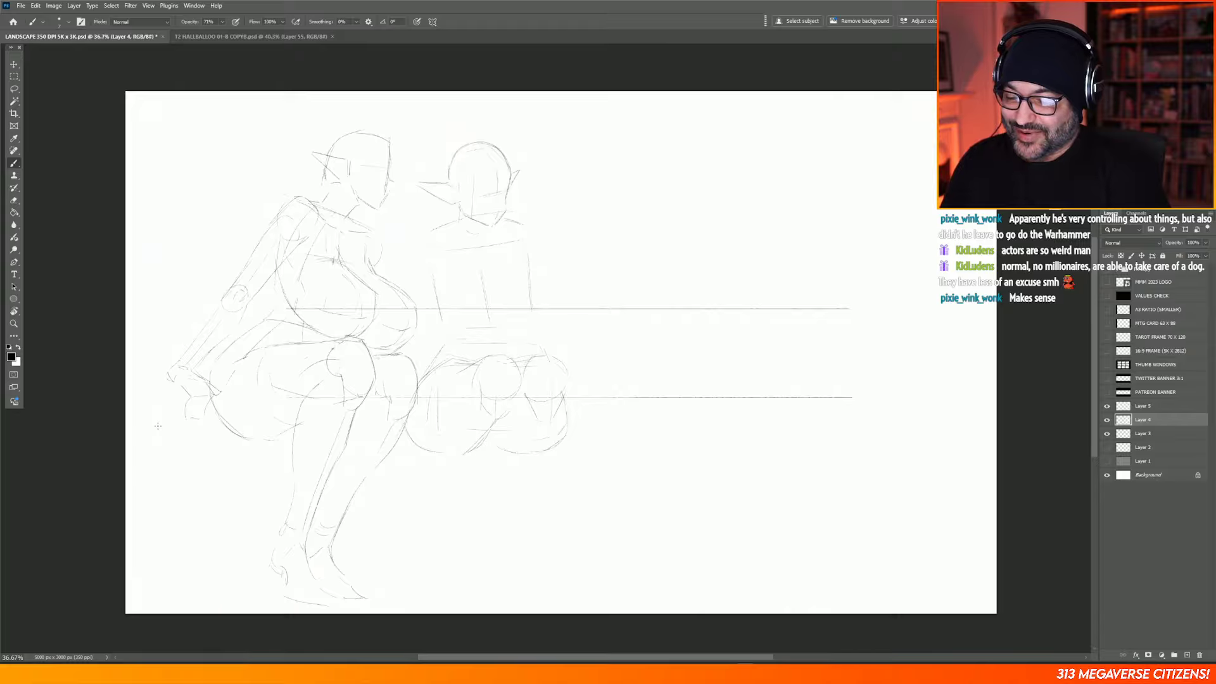
{"action": "left_click", "coordinate": [1136, 407]}
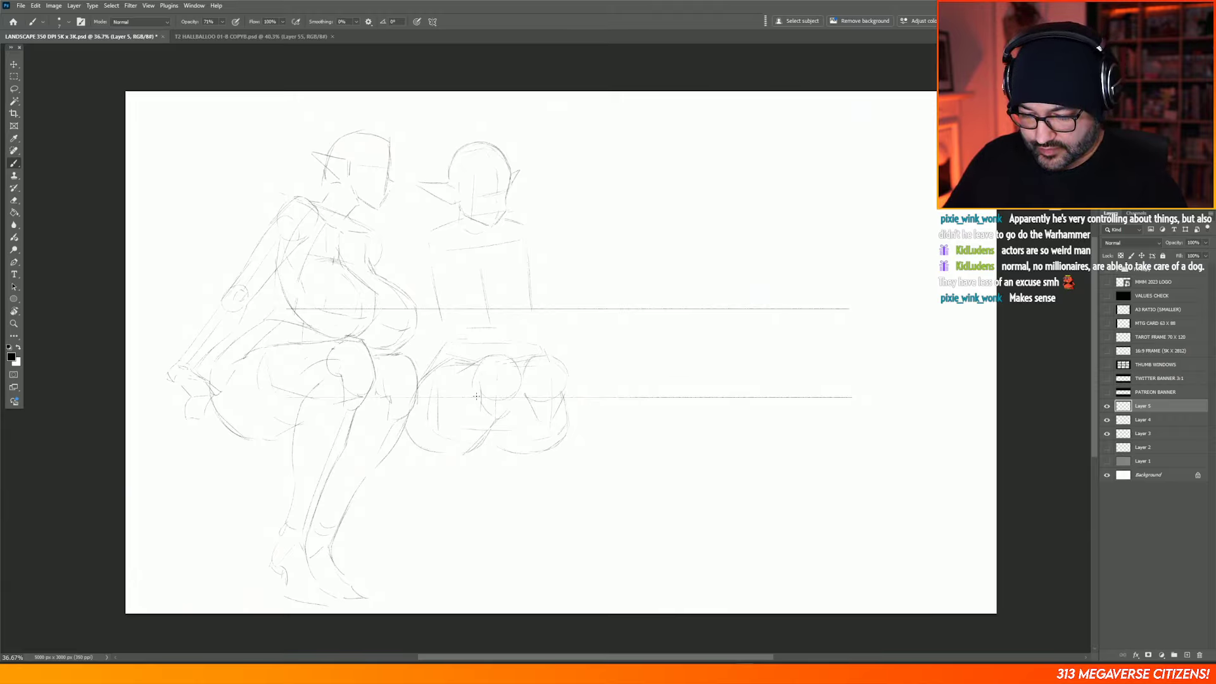
Step: Select the second figure's near knee circle, rotate it about 7 degrees and clear the selection
{"action": "left_click", "coordinate": [15, 89]}
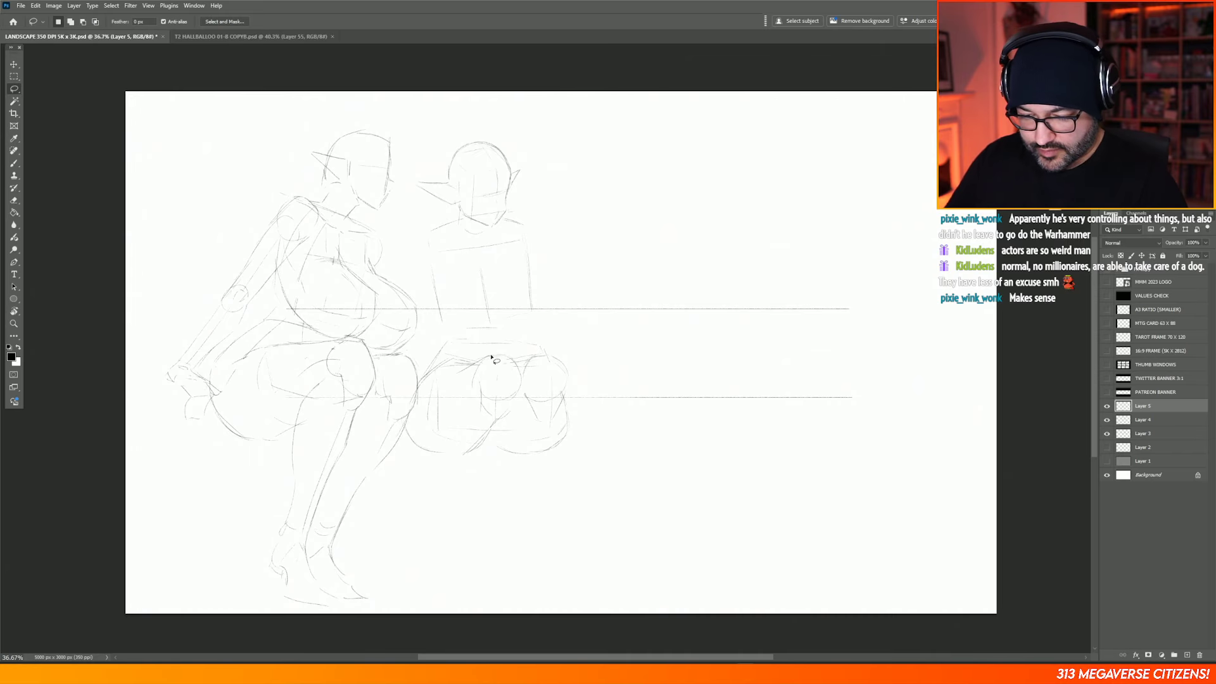
{"action": "mouse_move", "coordinate": [492, 355]}
{"action": "left_mouse_down"}
{"action": "mouse_move", "coordinate": [474, 377]}
{"action": "mouse_move", "coordinate": [476, 408]}
{"action": "mouse_move", "coordinate": [498, 421]}
{"action": "mouse_move", "coordinate": [524, 384]}
{"action": "mouse_move", "coordinate": [518, 364]}
{"action": "mouse_move", "coordinate": [549, 343]}
{"action": "mouse_move", "coordinate": [503, 379]}
{"action": "left_mouse_up"}
{"action": "key", "text": "ctrl+t"}
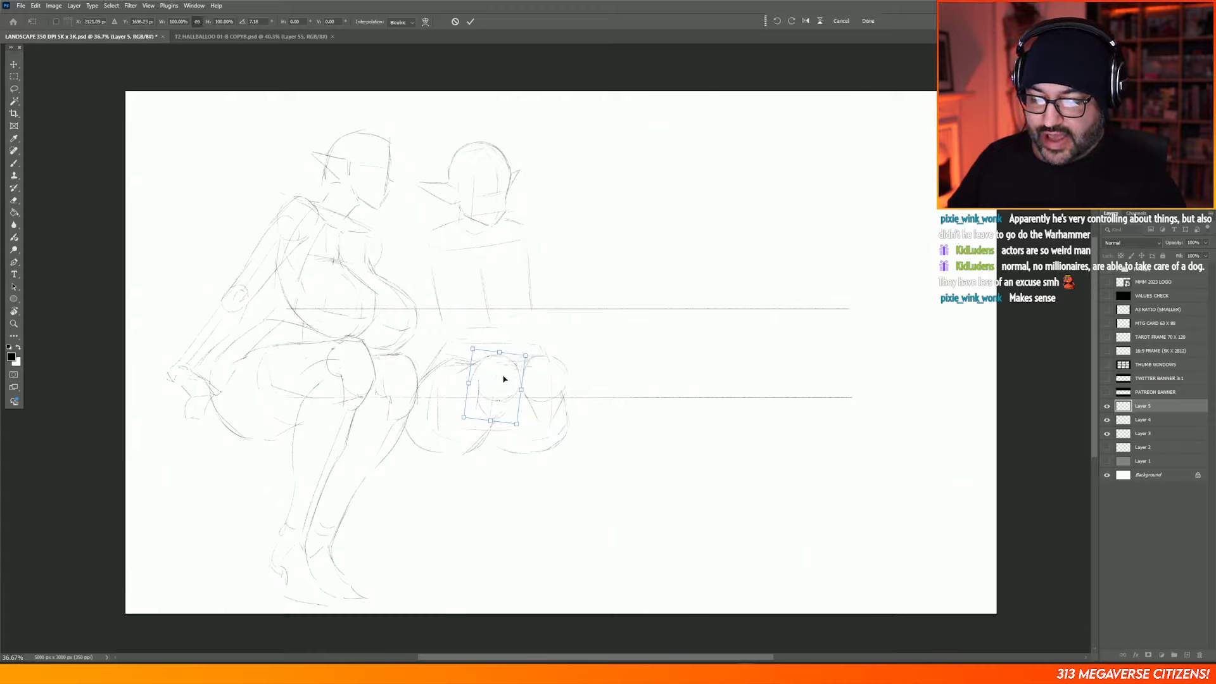
{"action": "key", "text": "Return"}
{"action": "key", "text": "m"}
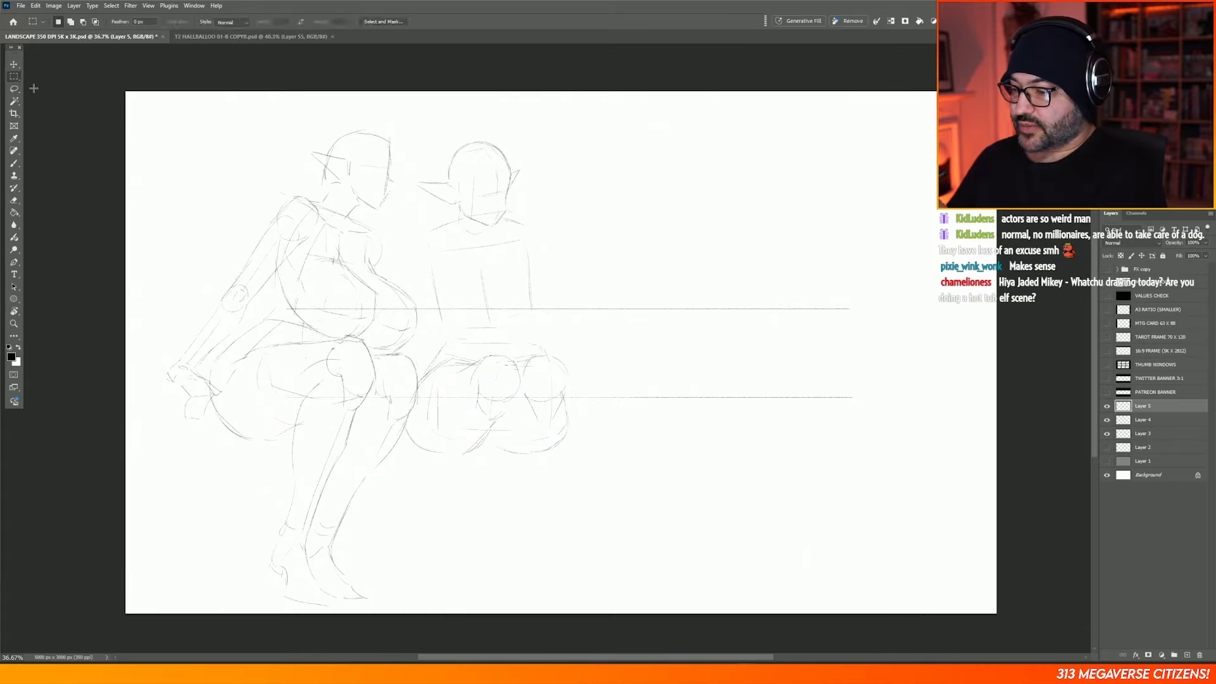
{"action": "left_click", "coordinate": [14, 162]}
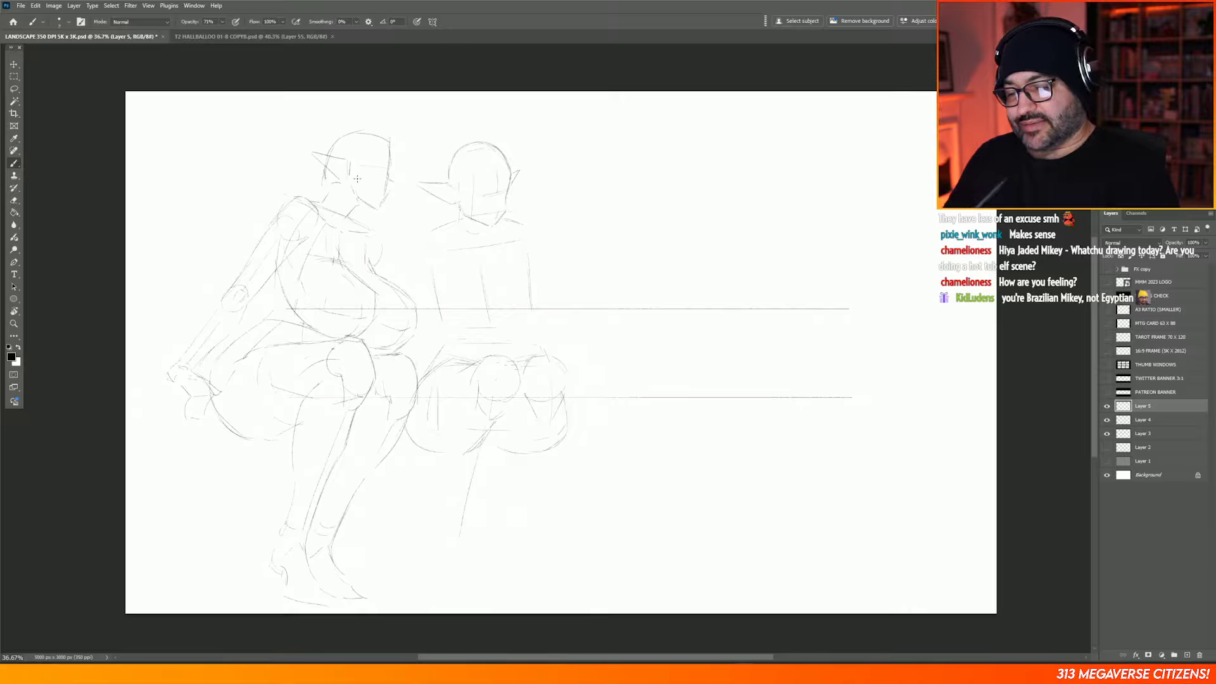
Step: Add a curve to the first figure's head, round the second figure's far shoulder and shorten the long near ear
{"action": "left_click_drag", "start_coordinate": [369, 153], "coordinate": [347, 136]}
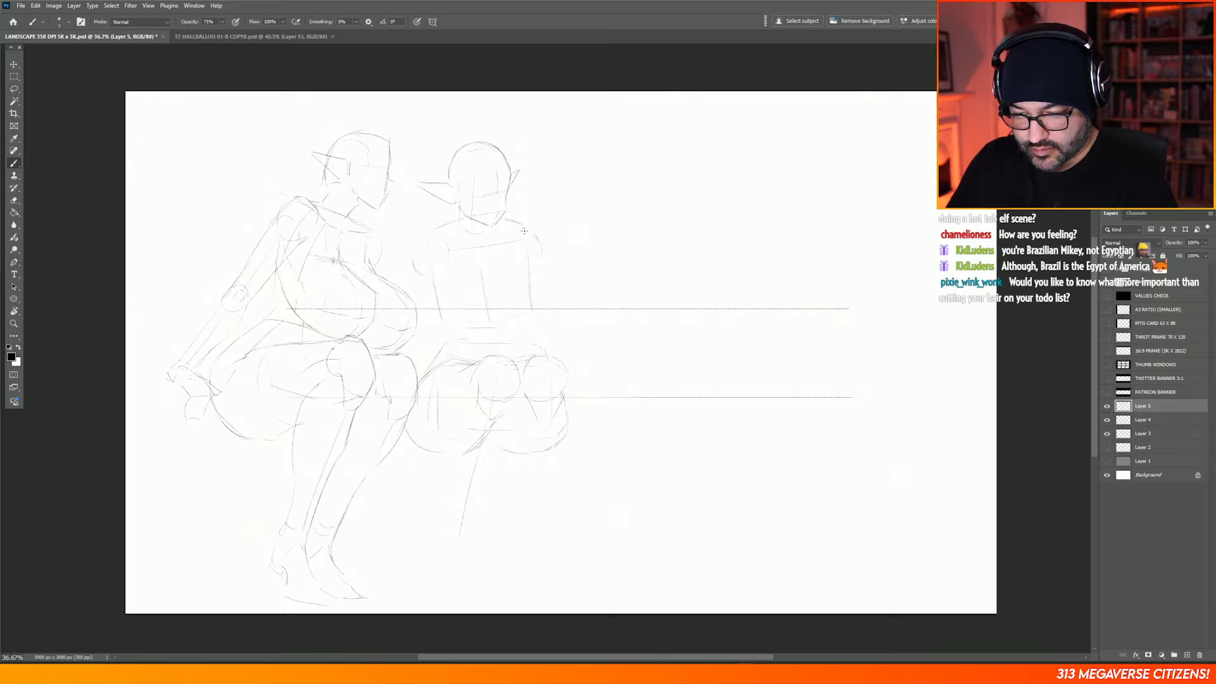
{"action": "left_click_drag", "start_coordinate": [529, 228], "coordinate": [538, 259]}
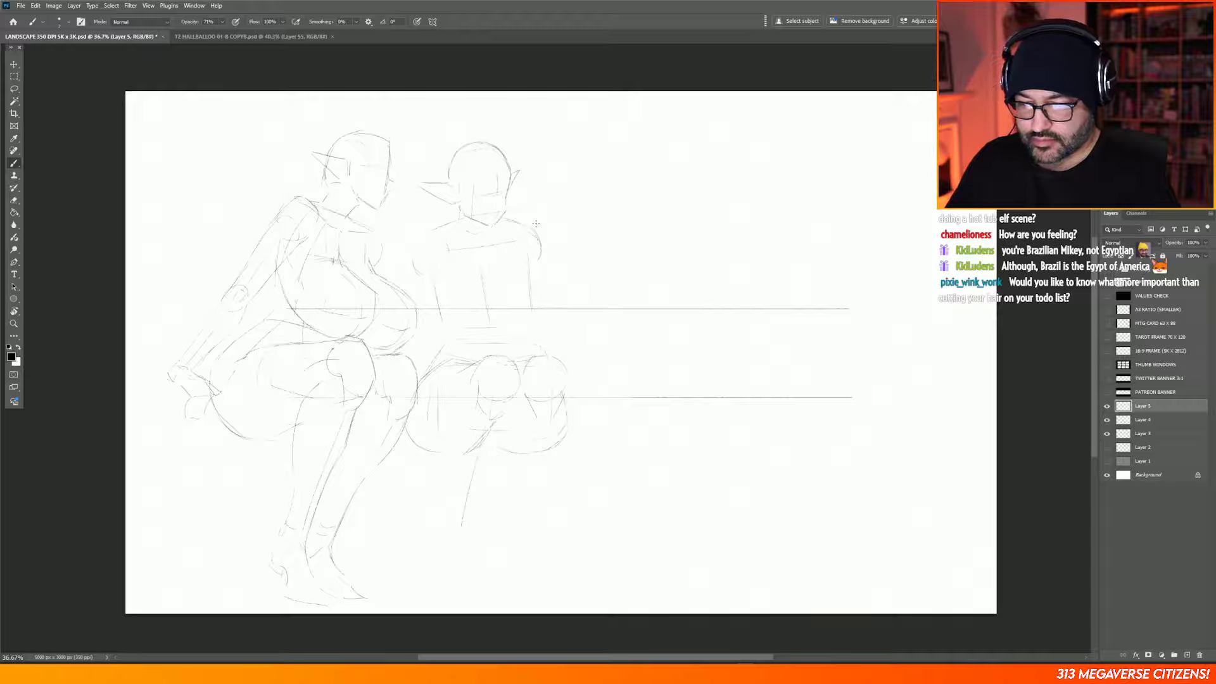
{"action": "key", "text": "e"}
{"action": "mouse_move", "coordinate": [440, 187]}
{"action": "left_mouse_down"}
{"action": "mouse_move", "coordinate": [425, 183]}
{"action": "mouse_move", "coordinate": [434, 188]}
{"action": "left_mouse_up"}
{"action": "key", "text": "b"}
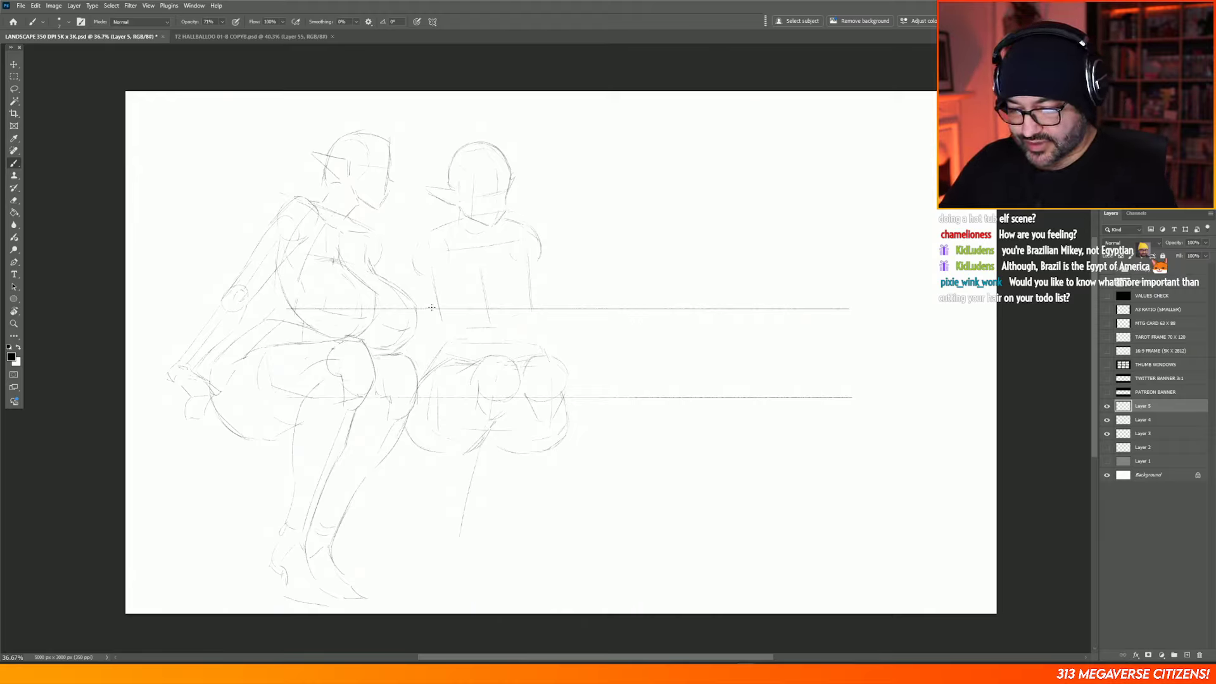
Step: Place elbow circles for both of the second figure's arms and draw the outer line of the far upper arm
{"action": "left_click_drag", "start_coordinate": [441, 328], "coordinate": [436, 323]}
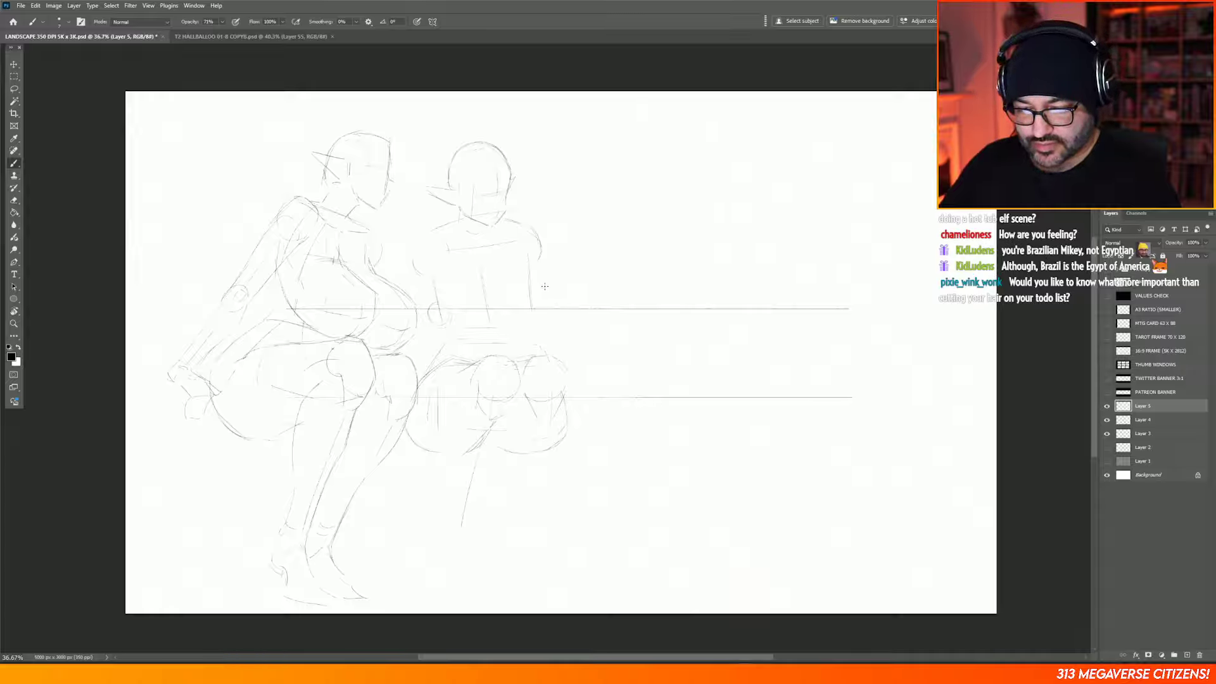
{"action": "left_click_drag", "start_coordinate": [538, 294], "coordinate": [553, 285]}
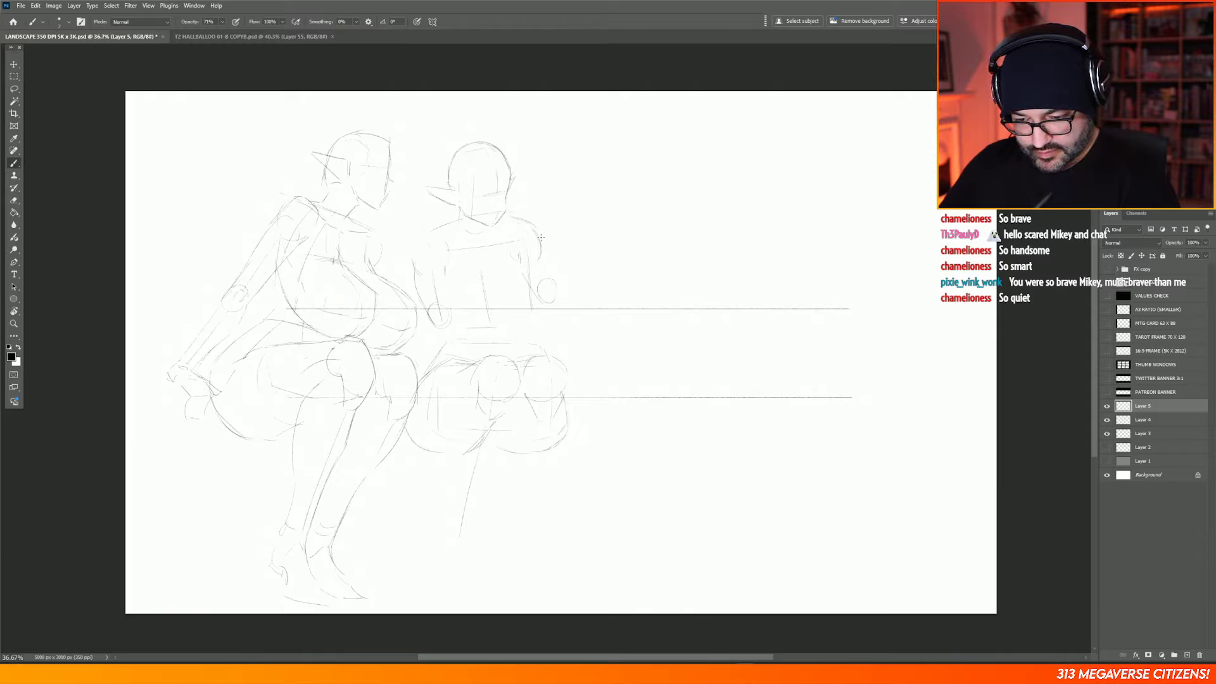
{"action": "left_click_drag", "start_coordinate": [541, 237], "coordinate": [558, 297]}
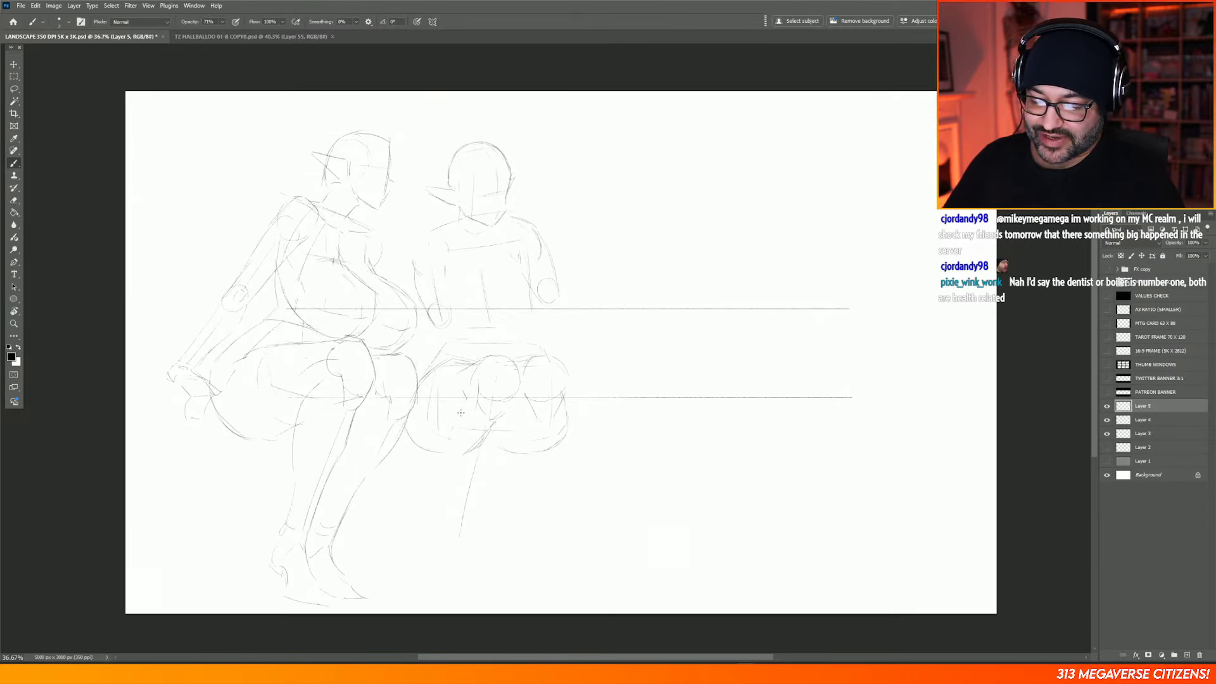
Step: Sketch the second figure's near lower leg from the knee to a narrow ankle and add the forward-pointing foot
{"action": "key", "text": "e"}
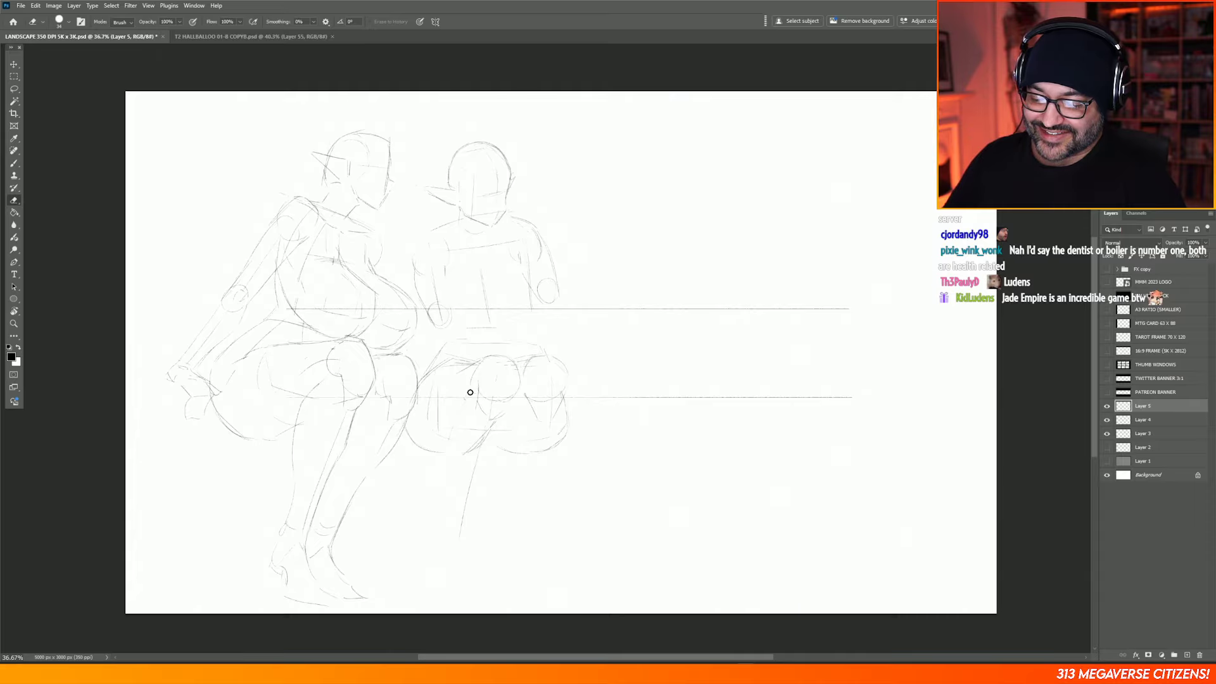
{"action": "key", "text": "b"}
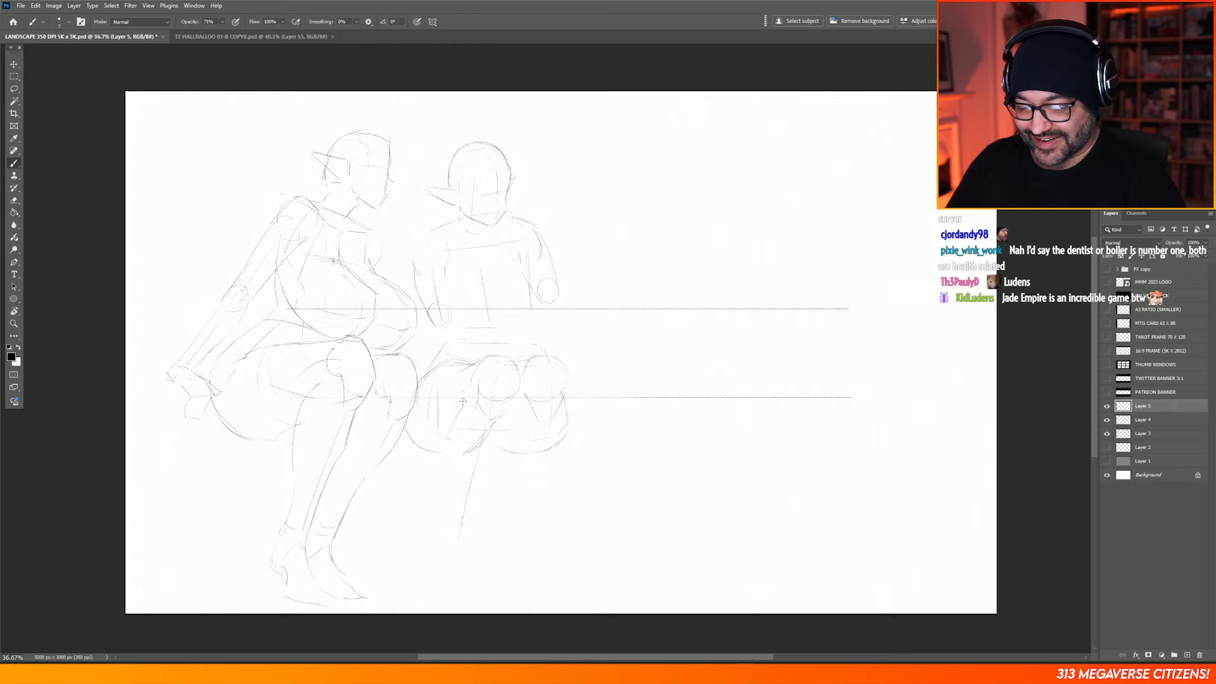
{"action": "left_click_drag", "start_coordinate": [439, 481], "coordinate": [442, 539]}
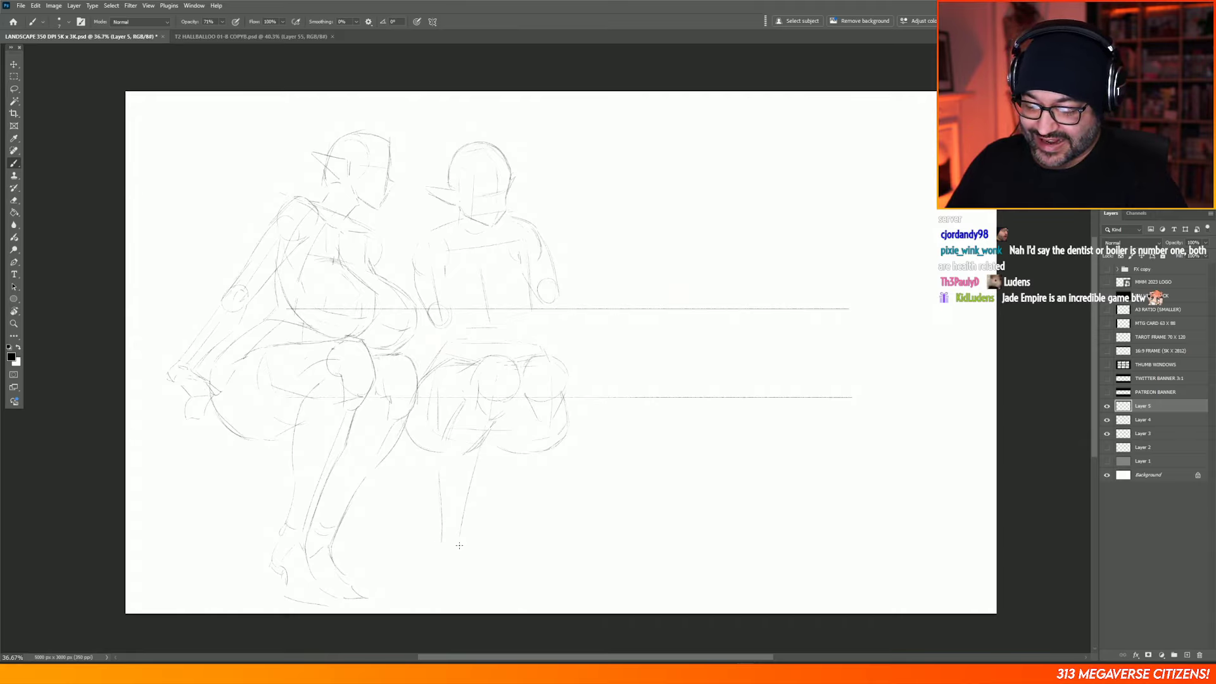
{"action": "left_click_drag", "start_coordinate": [479, 498], "coordinate": [466, 533]}
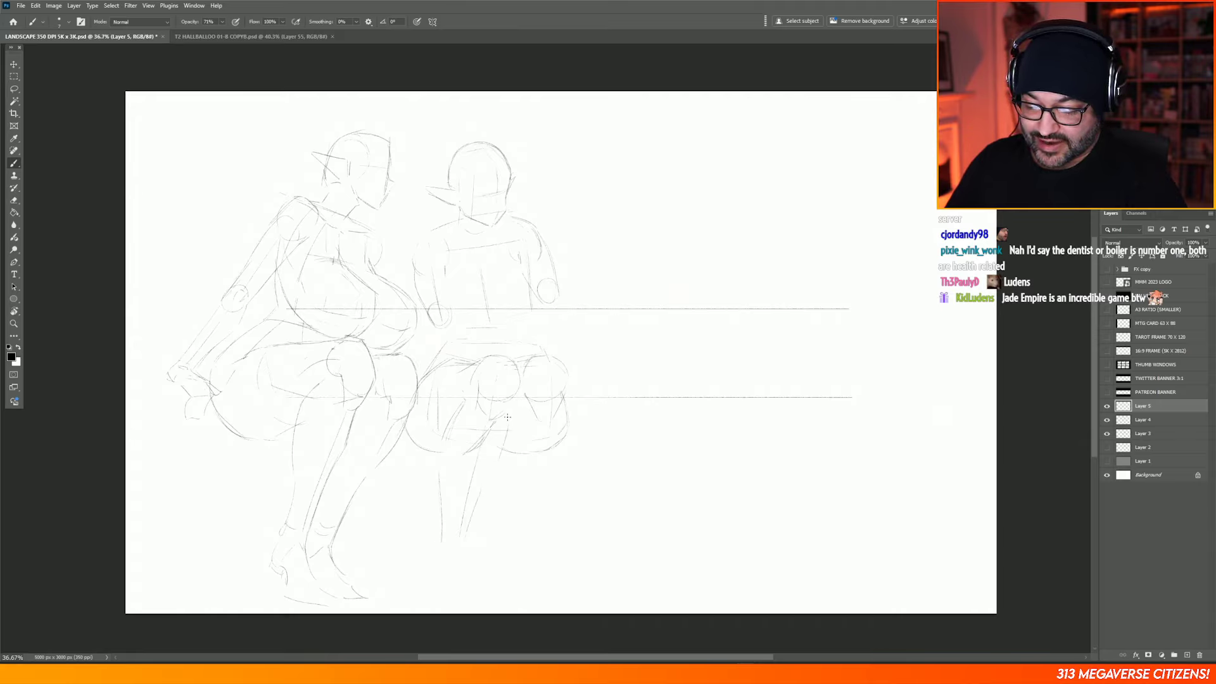
{"action": "left_click_drag", "start_coordinate": [514, 403], "coordinate": [507, 434]}
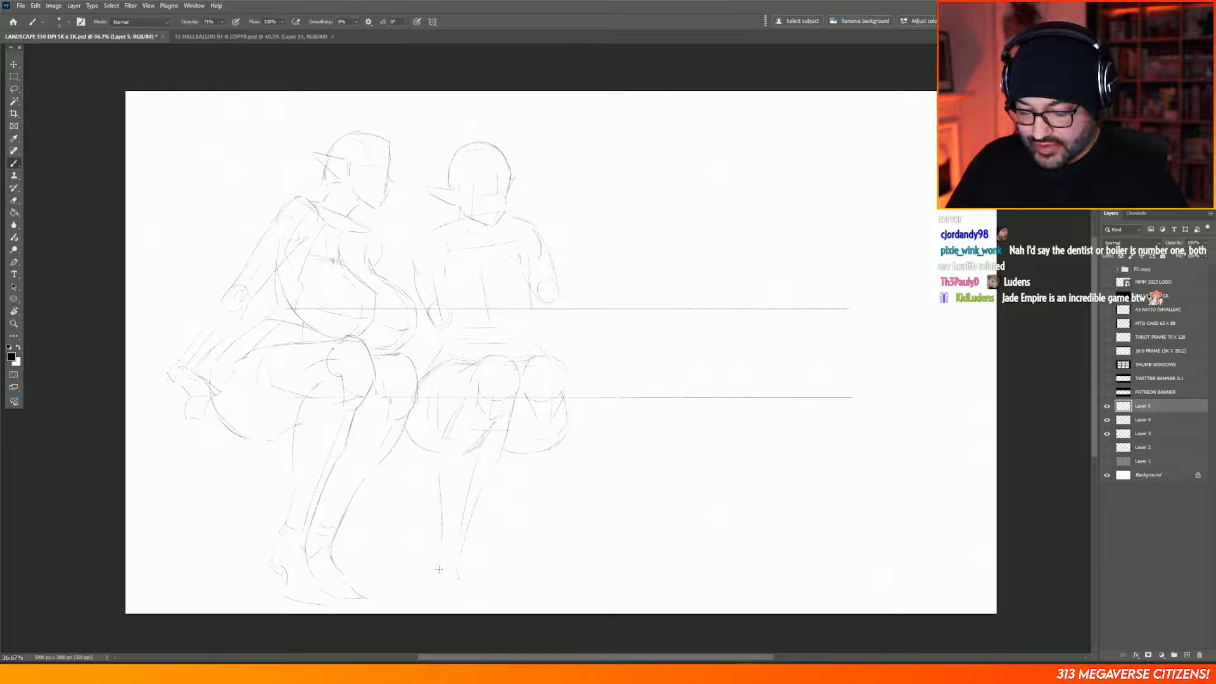
{"action": "left_click_drag", "start_coordinate": [440, 569], "coordinate": [433, 580]}
{"action": "mouse_move", "coordinate": [425, 598]}
{"action": "left_mouse_down"}
{"action": "mouse_move", "coordinate": [454, 606]}
{"action": "mouse_move", "coordinate": [465, 589]}
{"action": "left_mouse_up"}
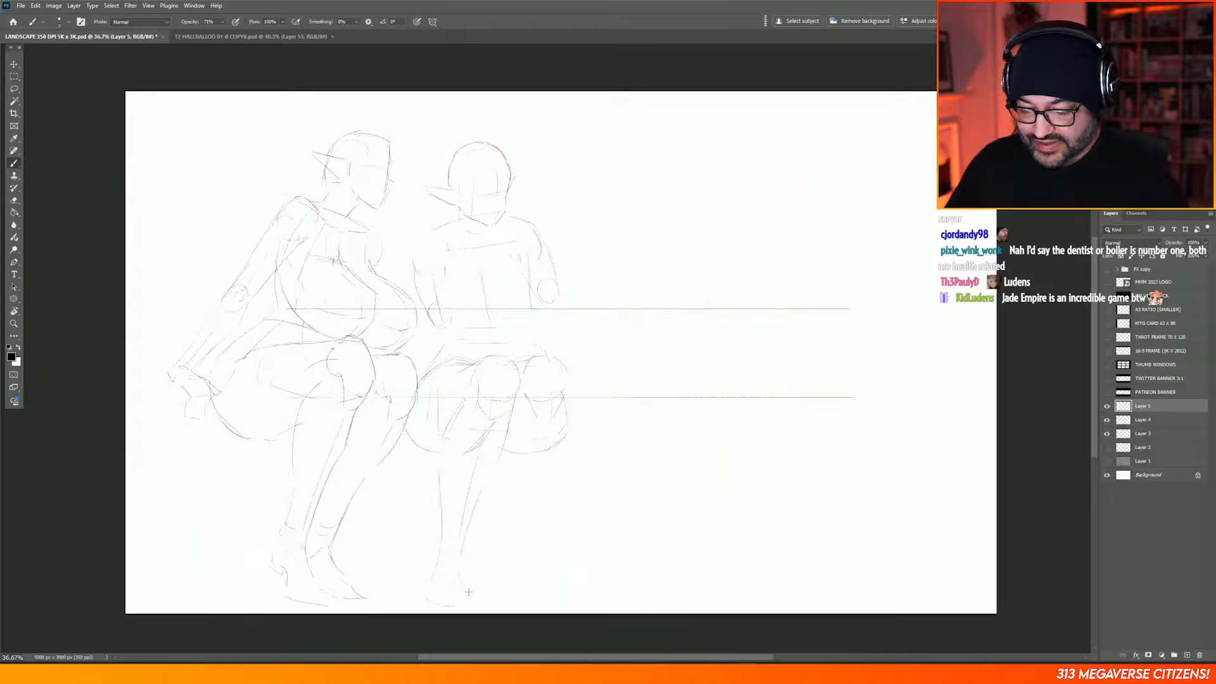
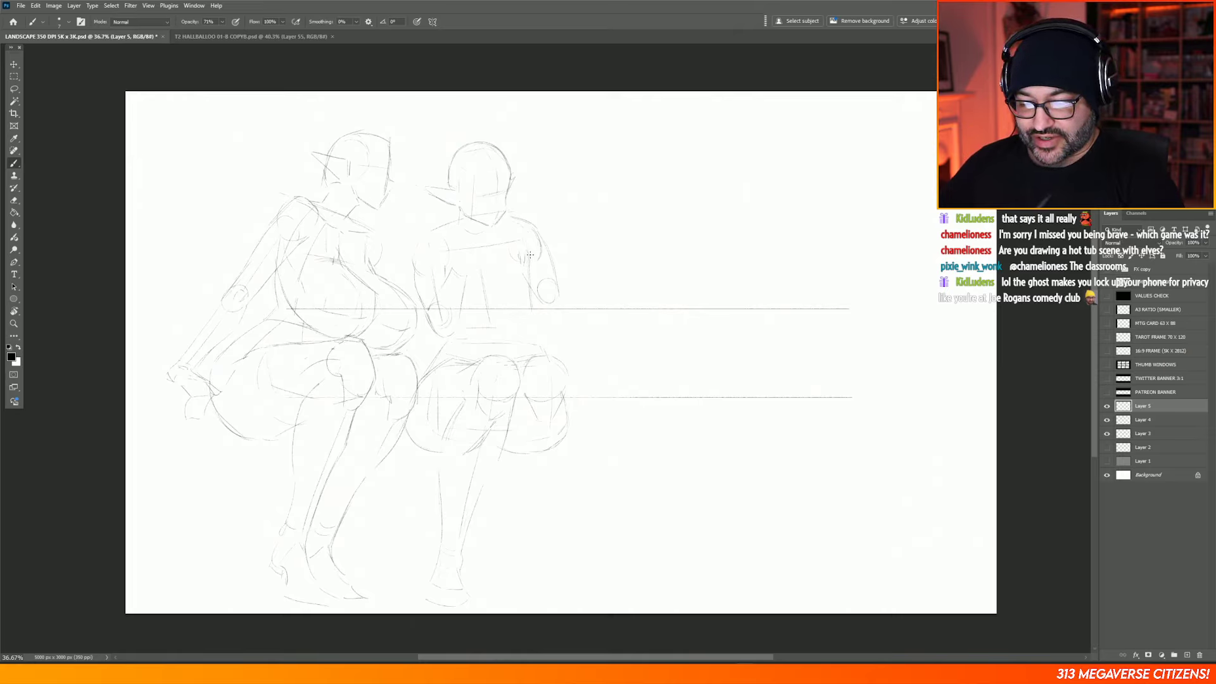
Step: Sketch the inner side of the second figure's far arm down to a lower elbow and erase the elbow circle
{"action": "mouse_move", "coordinate": [532, 257]}
{"action": "left_mouse_down"}
{"action": "mouse_move", "coordinate": [564, 293]}
{"action": "mouse_move", "coordinate": [522, 273]}
{"action": "mouse_move", "coordinate": [544, 317]}
{"action": "left_mouse_up"}
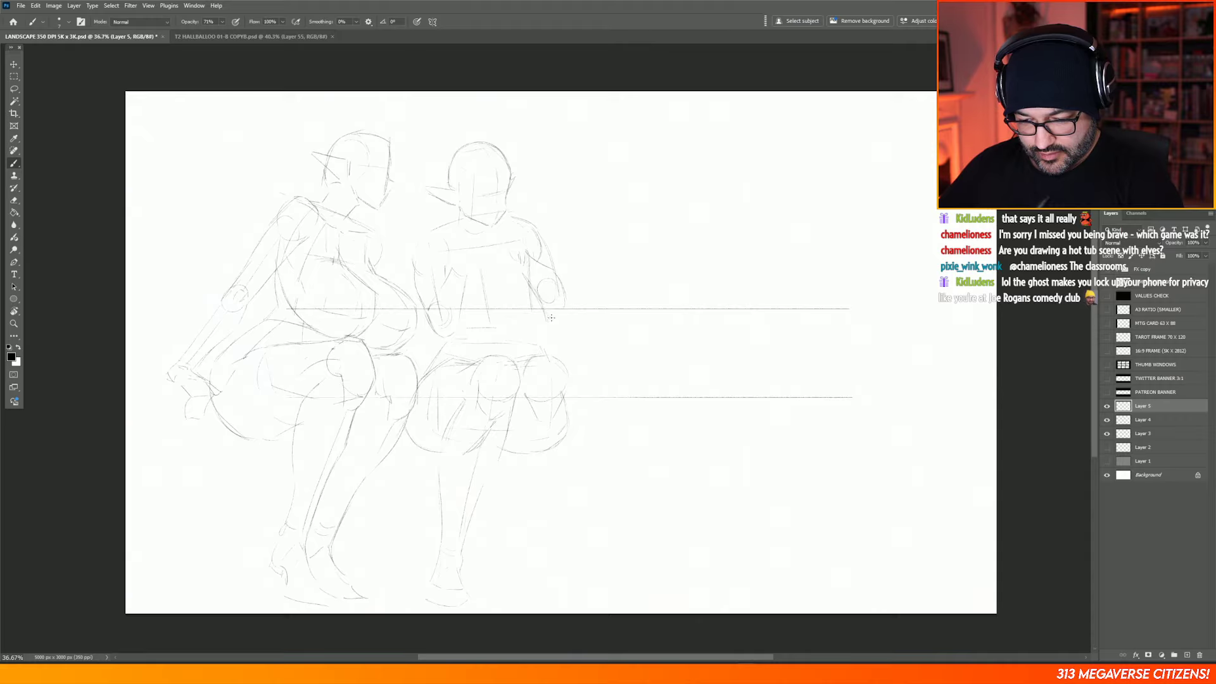
{"action": "key", "text": "e"}
{"action": "left_click_drag", "start_coordinate": [547, 322], "coordinate": [564, 313]}
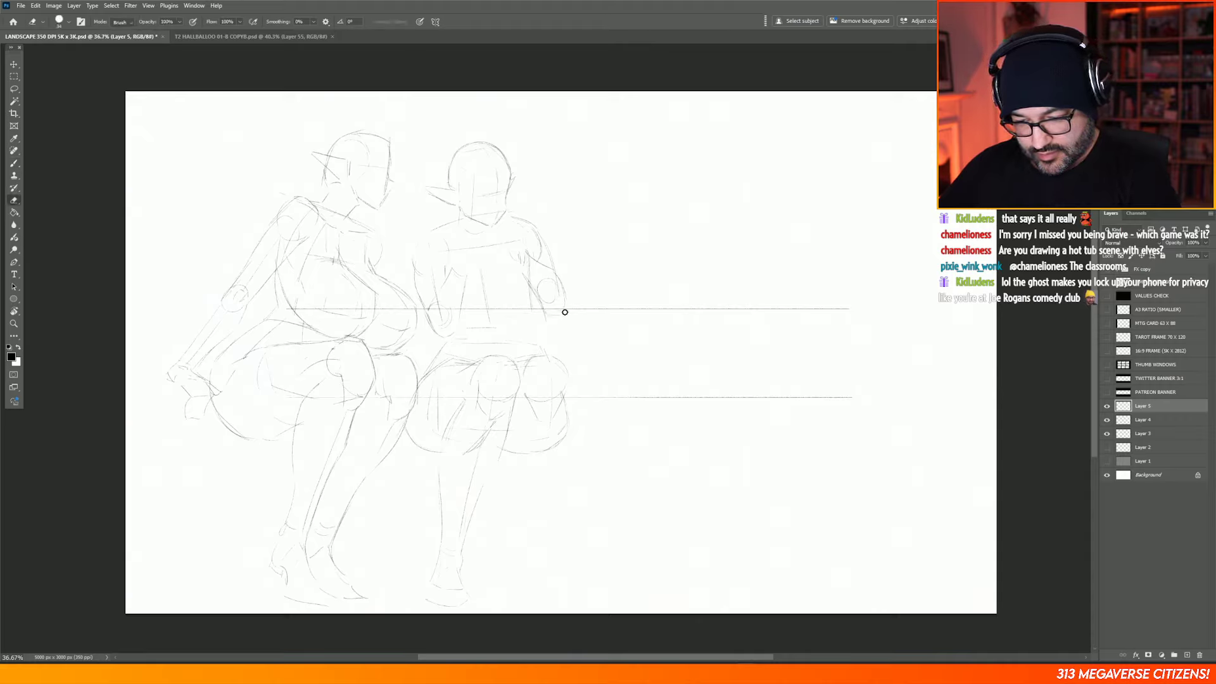
{"action": "key", "text": "b"}
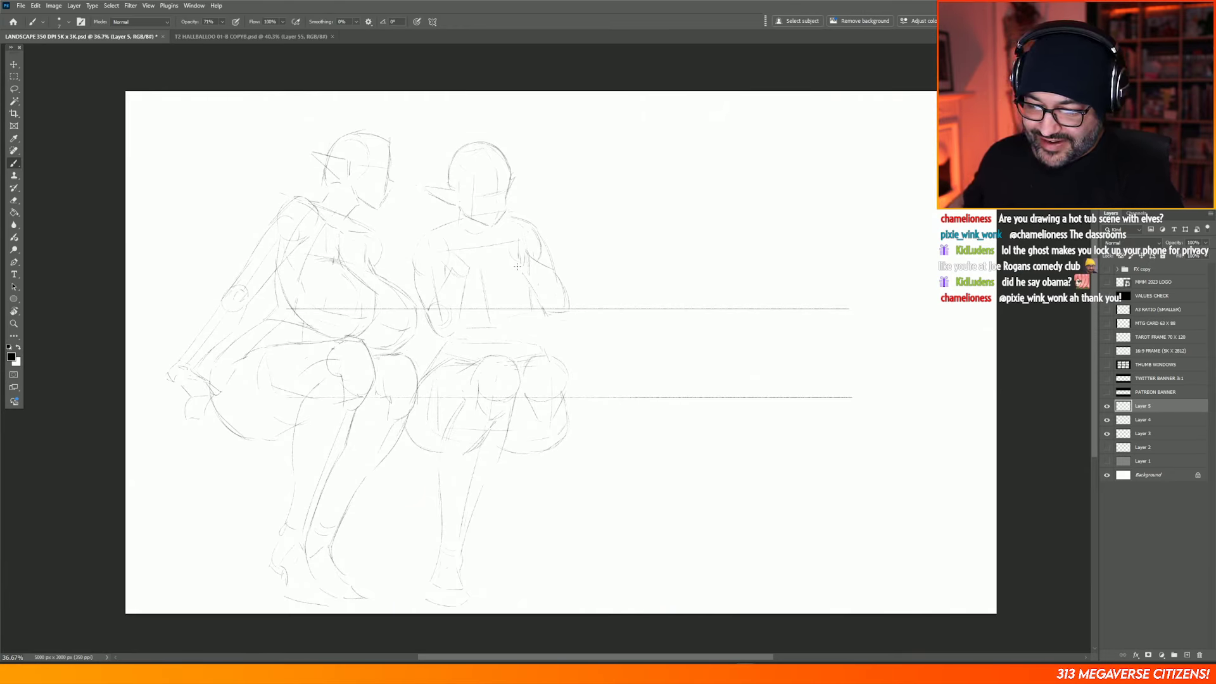
{"action": "key", "text": "e"}
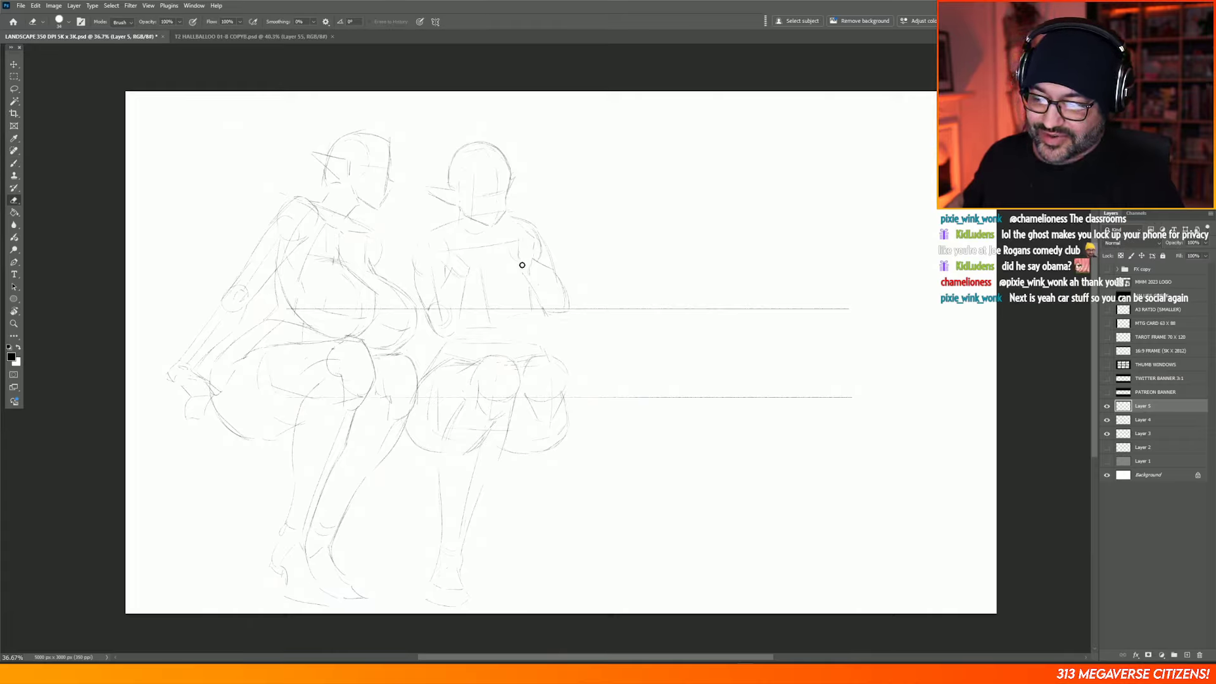
{"action": "key", "text": "b"}
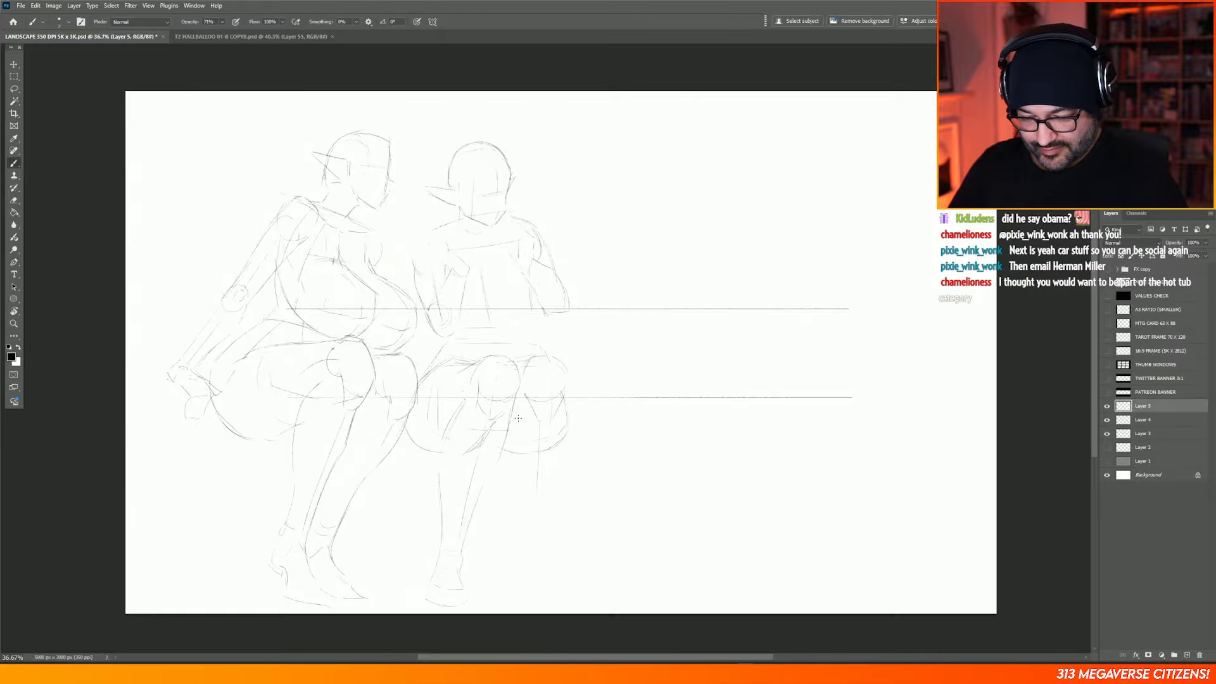
Step: Sketch the second figure's far lower leg with its calf contours and firm up the outer knee and thigh edge
{"action": "left_click_drag", "start_coordinate": [513, 482], "coordinate": [523, 538]}
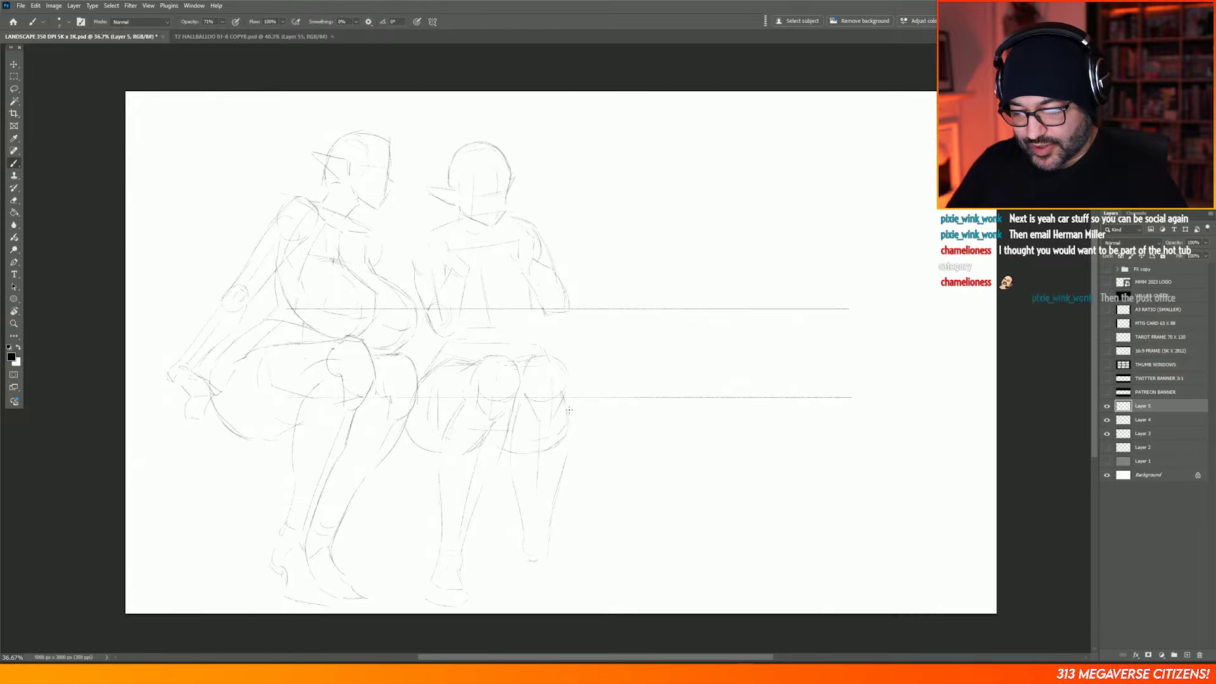
{"action": "left_click_drag", "start_coordinate": [567, 445], "coordinate": [568, 416]}
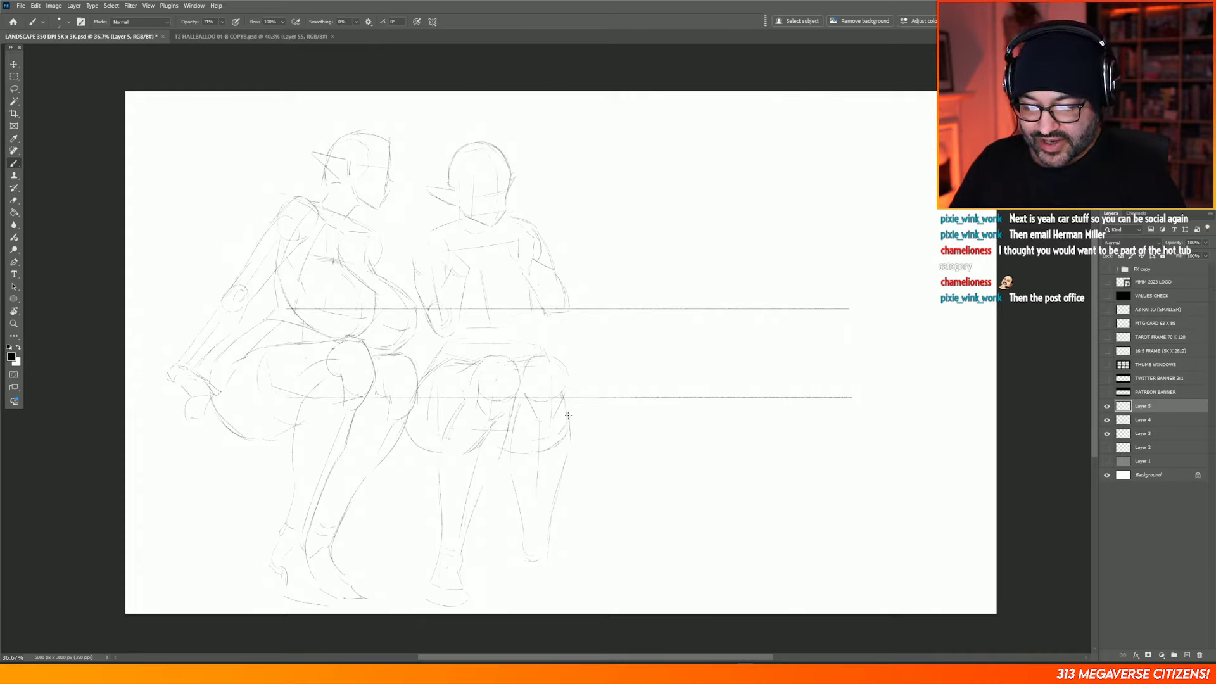
{"action": "left_click_drag", "start_coordinate": [565, 373], "coordinate": [570, 388]}
{"action": "key", "text": "e"}
{"action": "key", "text": "b"}
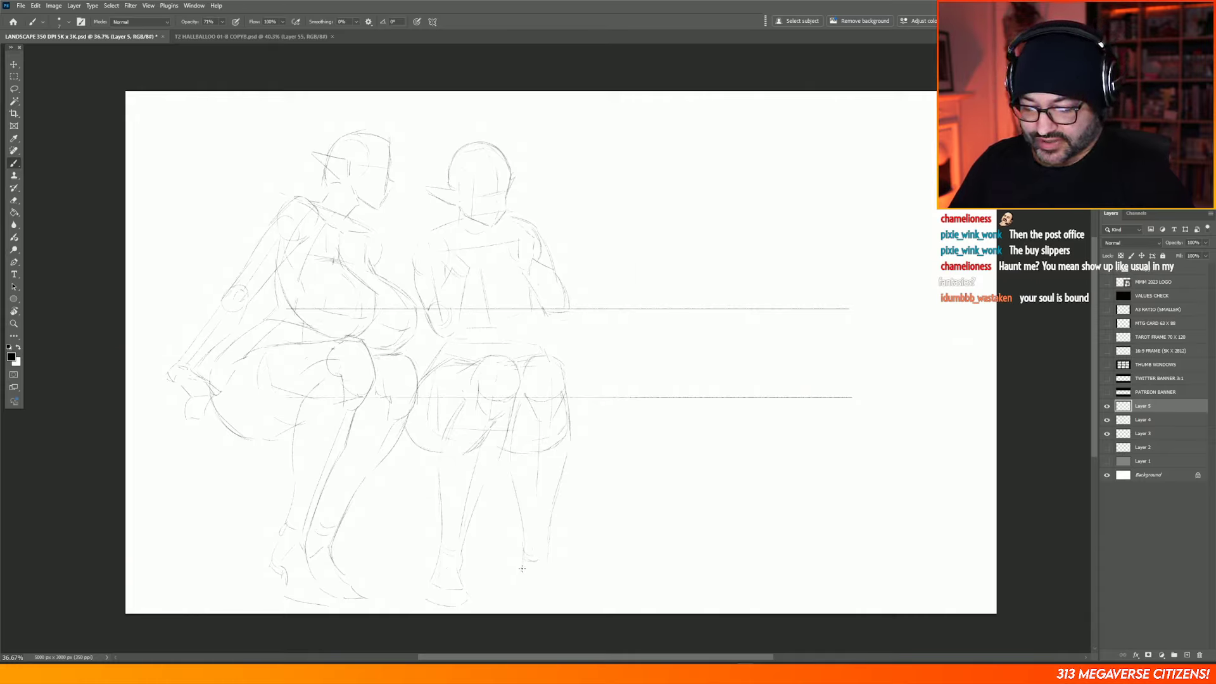
Step: Draw the second figure's far foot below the calf and mark the ankle
{"action": "left_click_drag", "start_coordinate": [523, 565], "coordinate": [517, 589]}
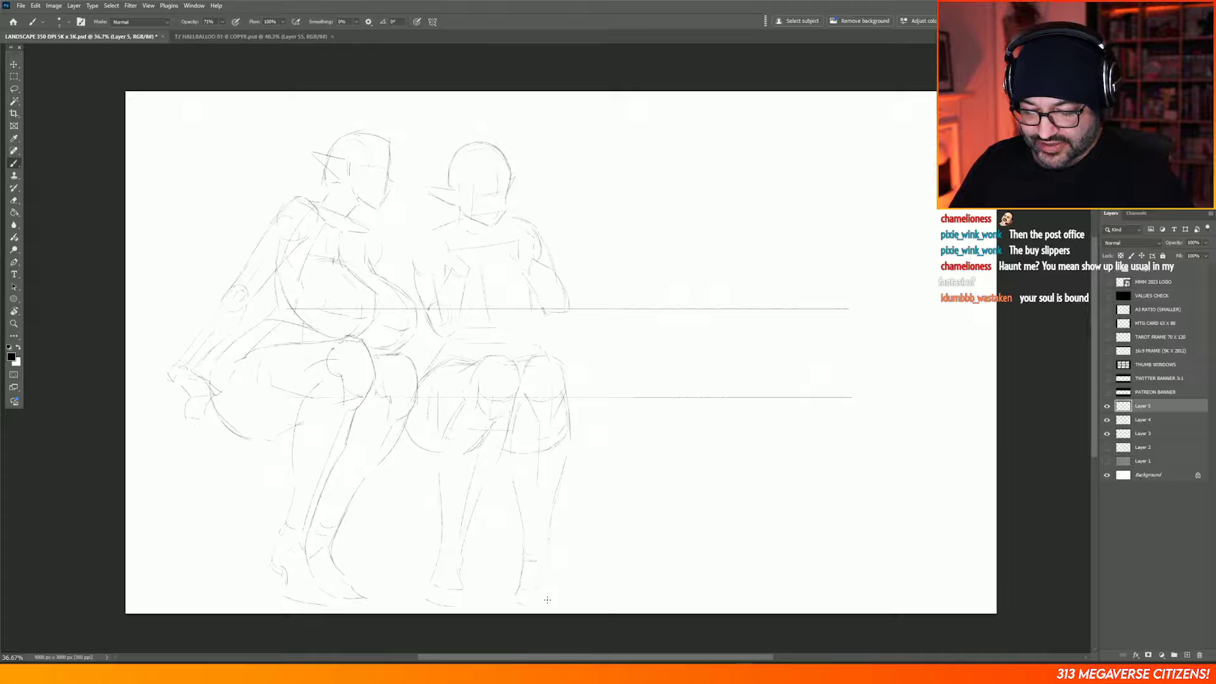
{"action": "left_click_drag", "start_coordinate": [544, 554], "coordinate": [556, 596]}
{"action": "left_click_drag", "start_coordinate": [526, 552], "coordinate": [536, 563]}
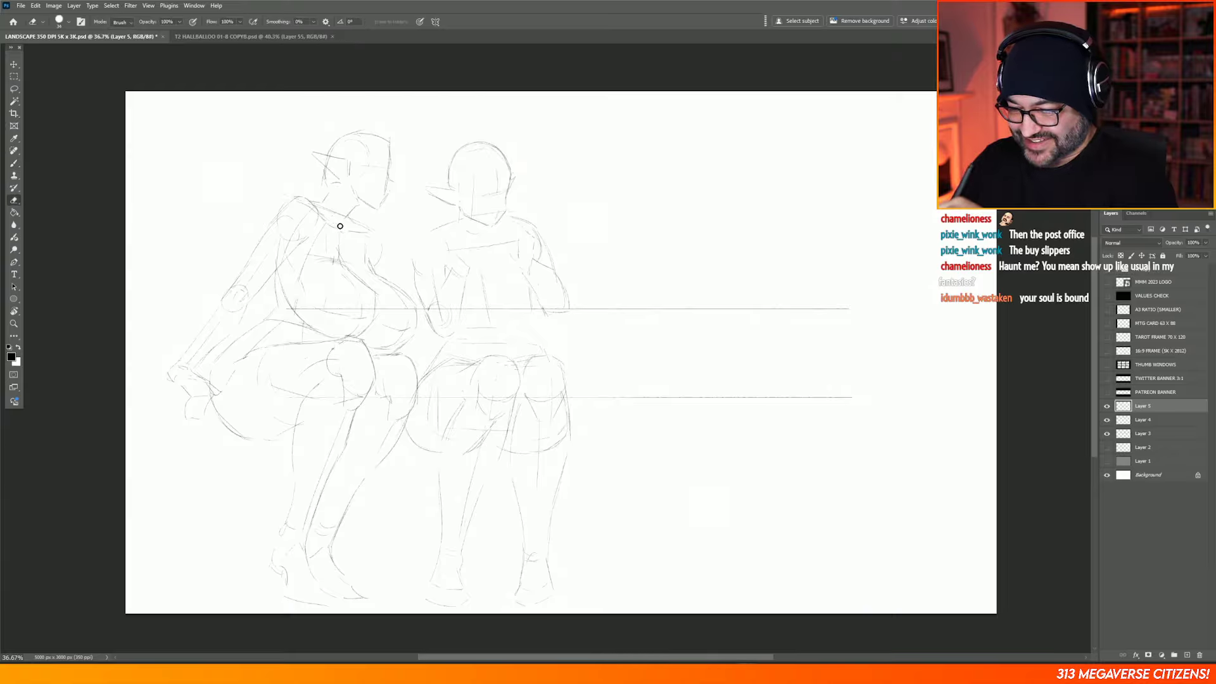
Step: Sketch the second figure's raised near hand in front of the chest on Layer 4, cleaning up its lines
{"action": "left_click", "coordinate": [1146, 421]}
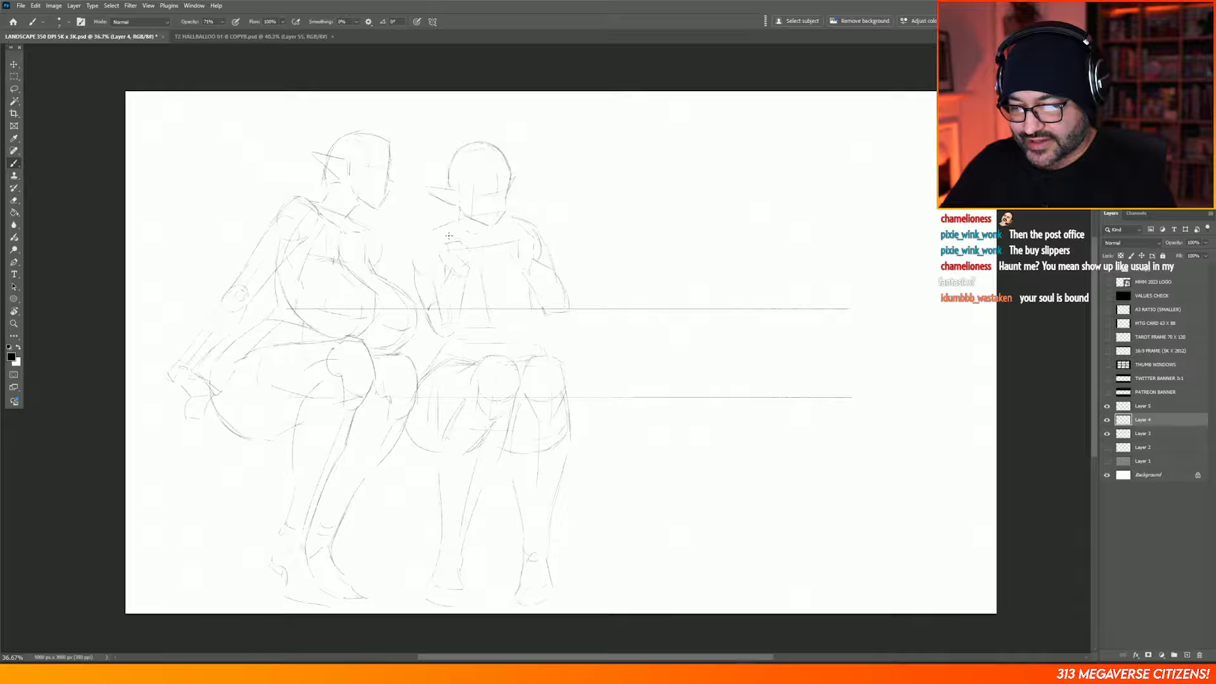
{"action": "key", "text": "e"}
{"action": "key", "text": "b"}
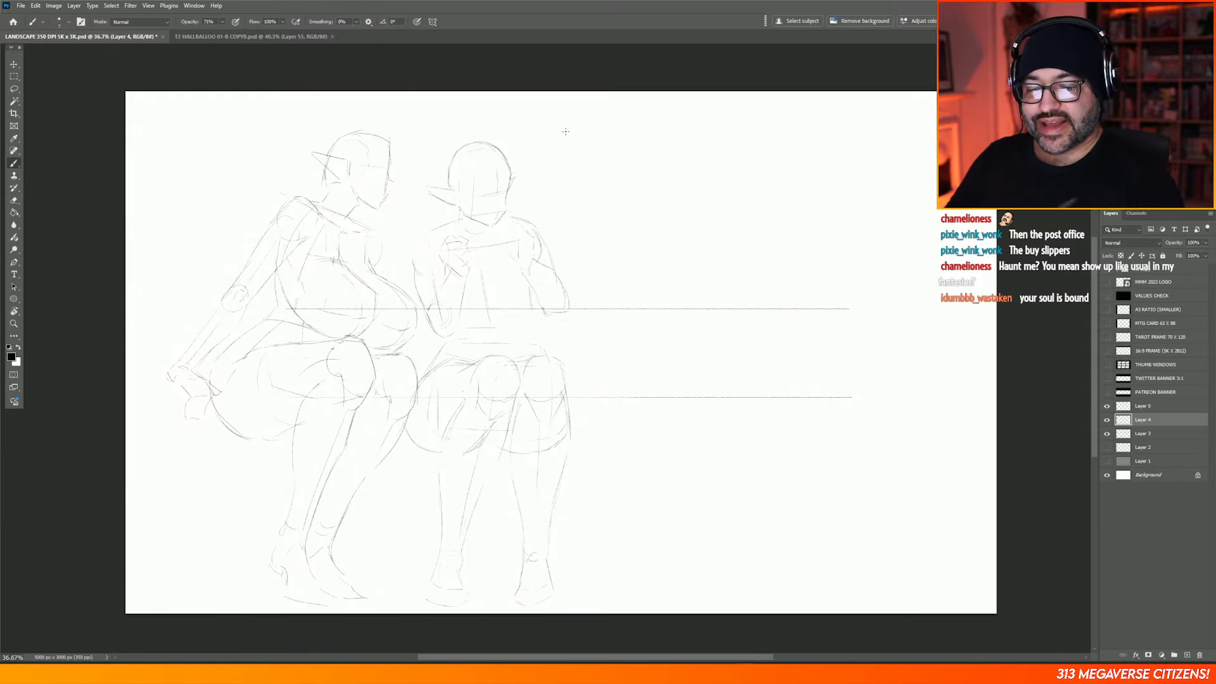
Step: Draw a check mark by the first figure's head and a cross by the second's, and delete both marks
{"action": "mouse_move", "coordinate": [524, 123]}
{"action": "left_mouse_down"}
{"action": "mouse_move", "coordinate": [544, 136]}
{"action": "mouse_move", "coordinate": [525, 147]}
{"action": "left_mouse_up"}
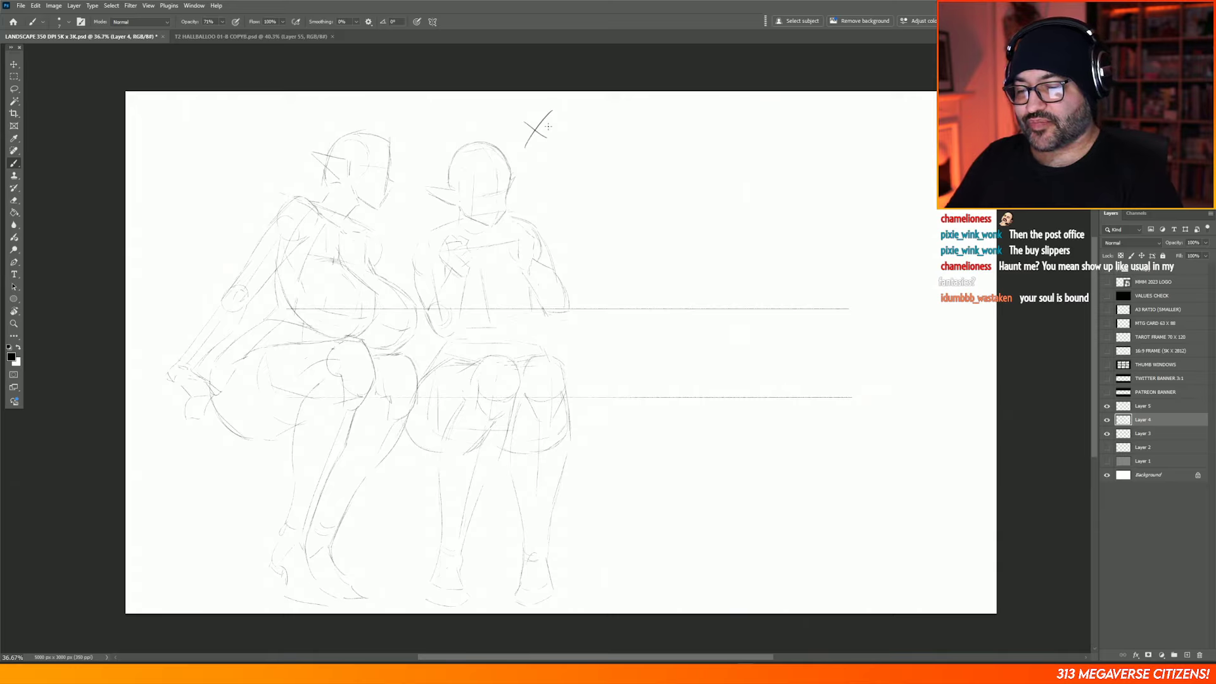
{"action": "left_click_drag", "start_coordinate": [398, 127], "coordinate": [442, 100]}
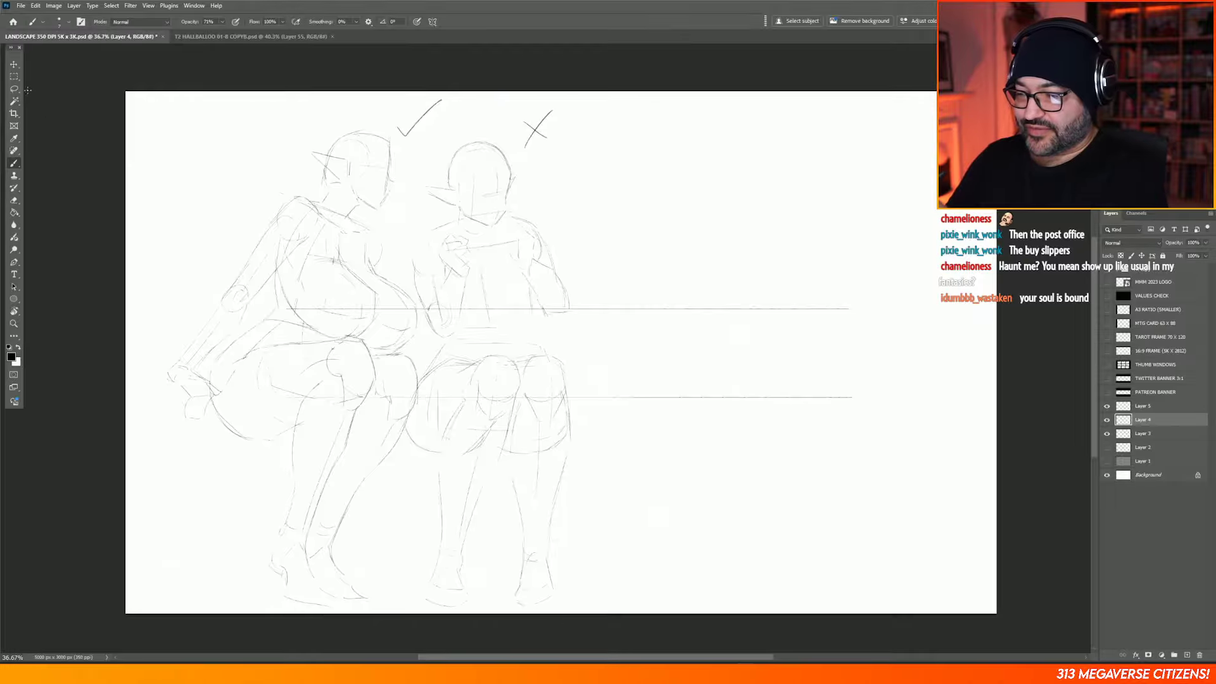
{"action": "key", "text": "l"}
{"action": "mouse_move", "coordinate": [572, 96]}
{"action": "left_mouse_down"}
{"action": "mouse_move", "coordinate": [534, 160]}
{"action": "mouse_move", "coordinate": [530, 79]}
{"action": "left_mouse_up"}
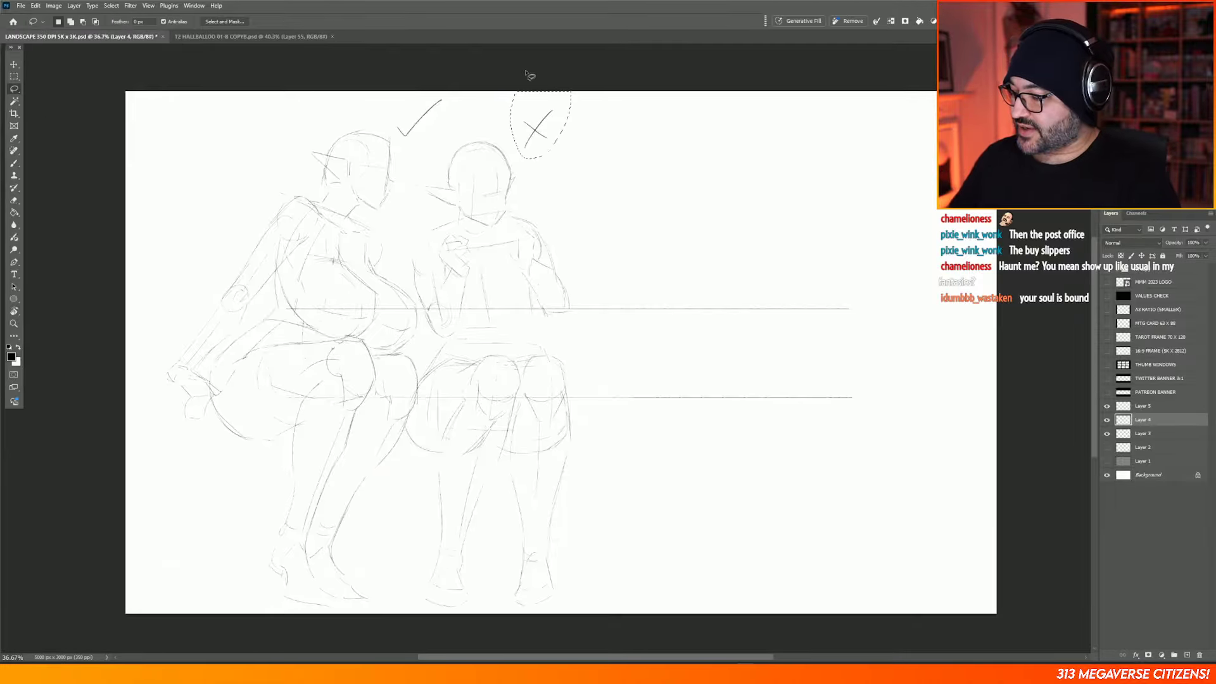
{"action": "key", "text": "Delete"}
{"action": "mouse_move", "coordinate": [450, 91]}
{"action": "left_mouse_down"}
{"action": "mouse_move", "coordinate": [425, 135]}
{"action": "mouse_move", "coordinate": [393, 131]}
{"action": "mouse_move", "coordinate": [430, 73]}
{"action": "left_mouse_up"}
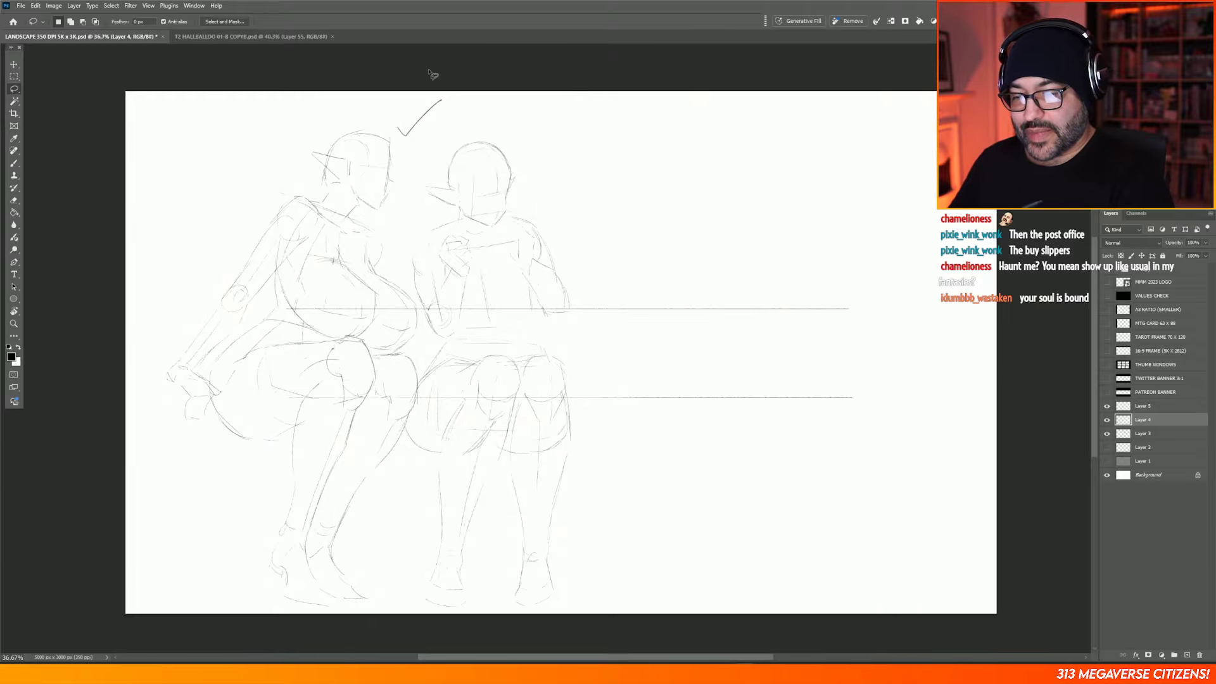
{"action": "key", "text": "Delete"}
{"action": "key", "text": "ctrl+d"}
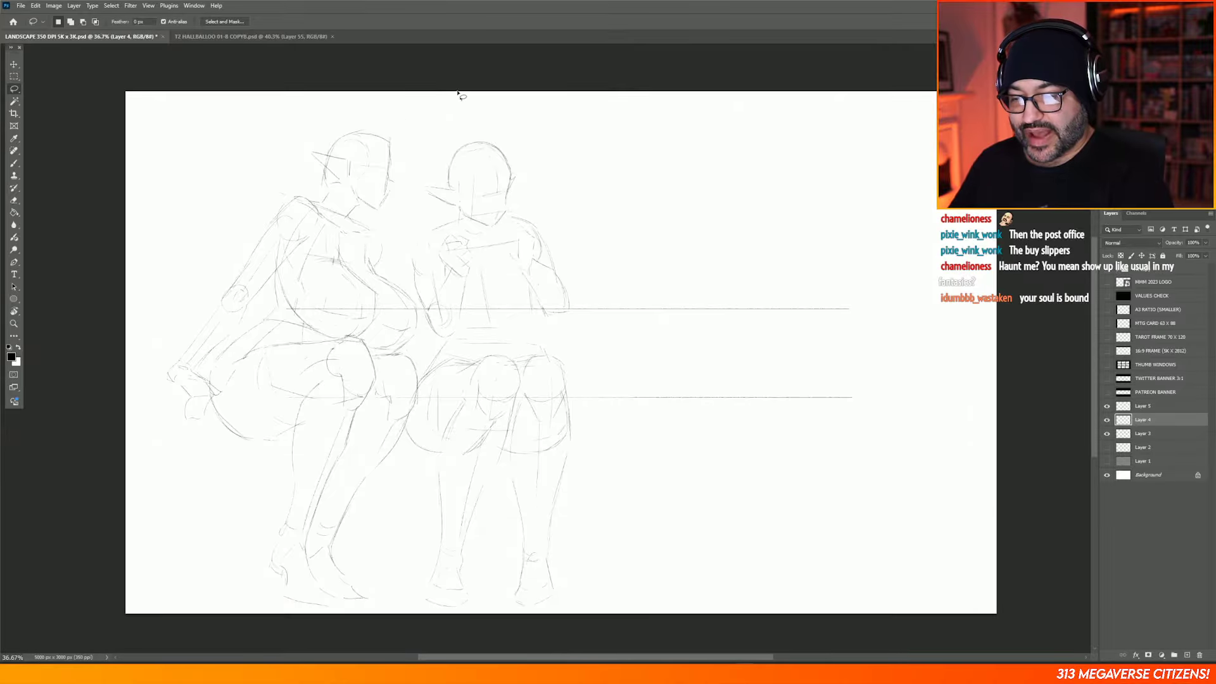
{"action": "left_click", "coordinate": [14, 163]}
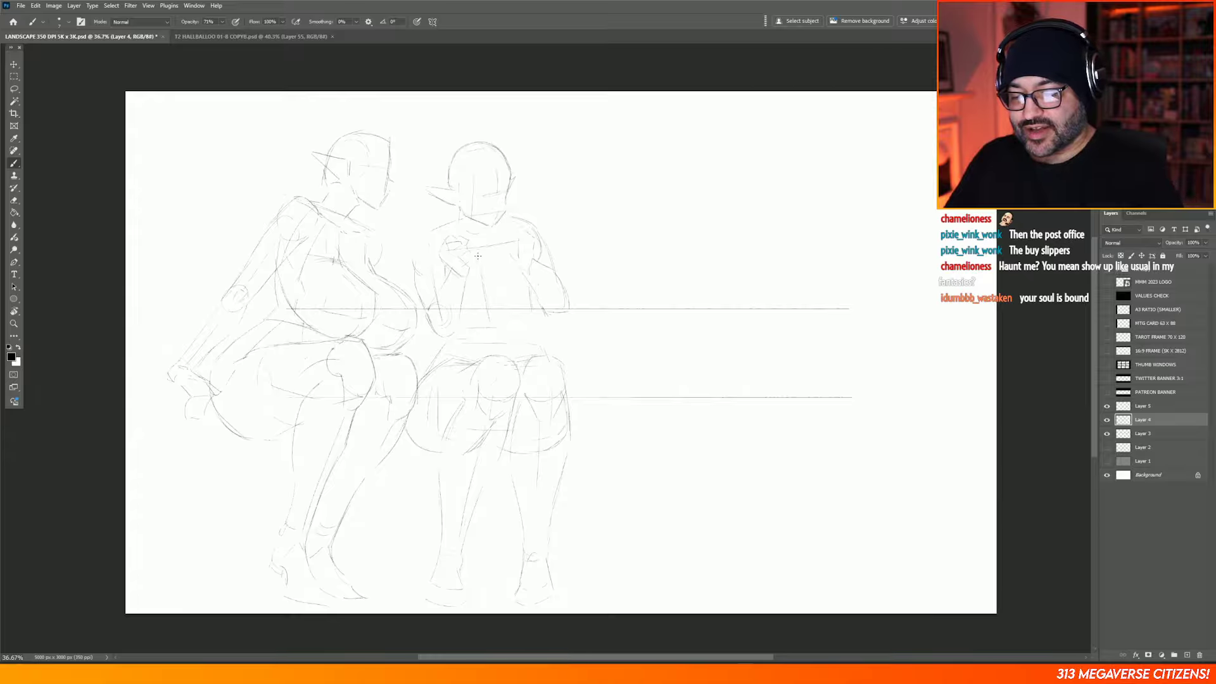
Step: Draw a triangle above the first figure's head and a circle above the second's, and remove both marks
{"action": "left_click_drag", "start_coordinate": [317, 131], "coordinate": [325, 111]}
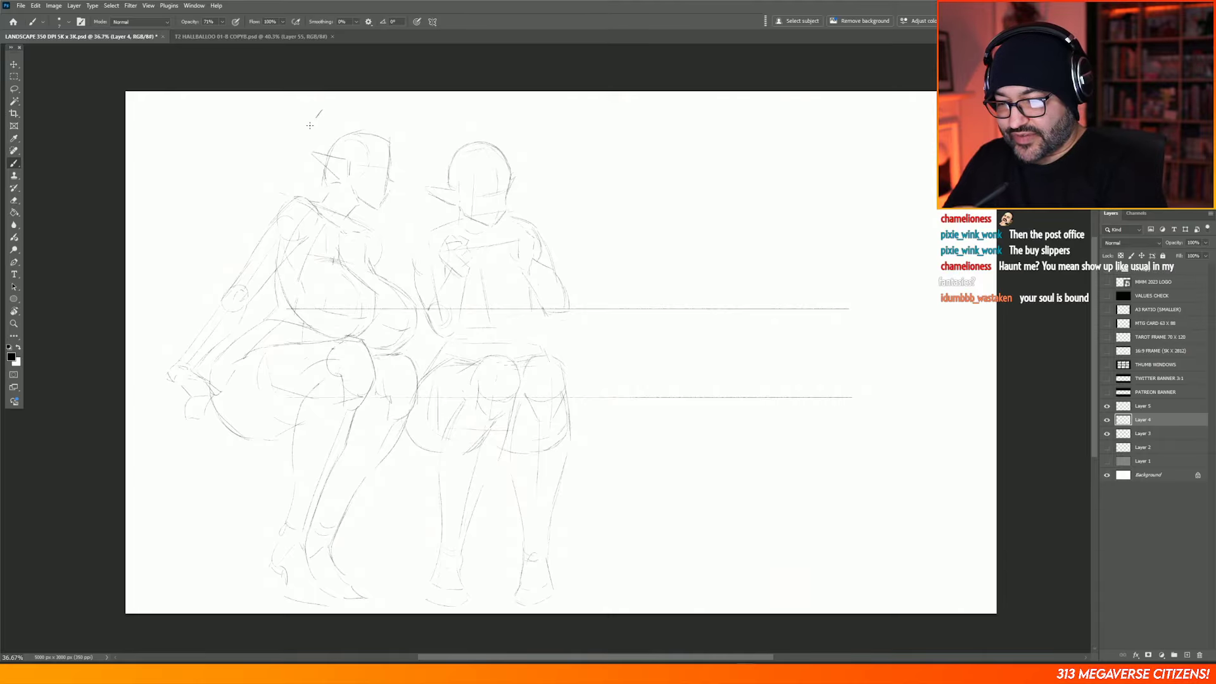
{"action": "left_click_drag", "start_coordinate": [445, 109], "coordinate": [446, 114]}
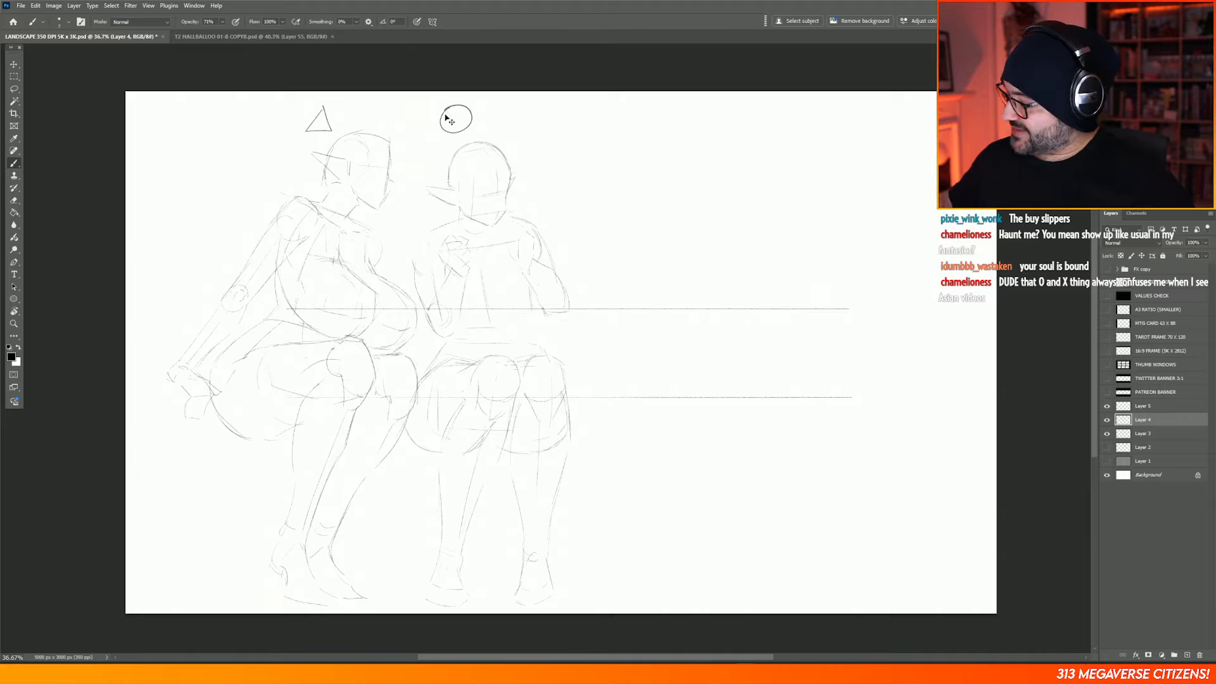
{"action": "key", "text": "ctrl+z"}
{"action": "key", "text": "ctrl+z"}
{"action": "key", "text": "ctrl+z"}
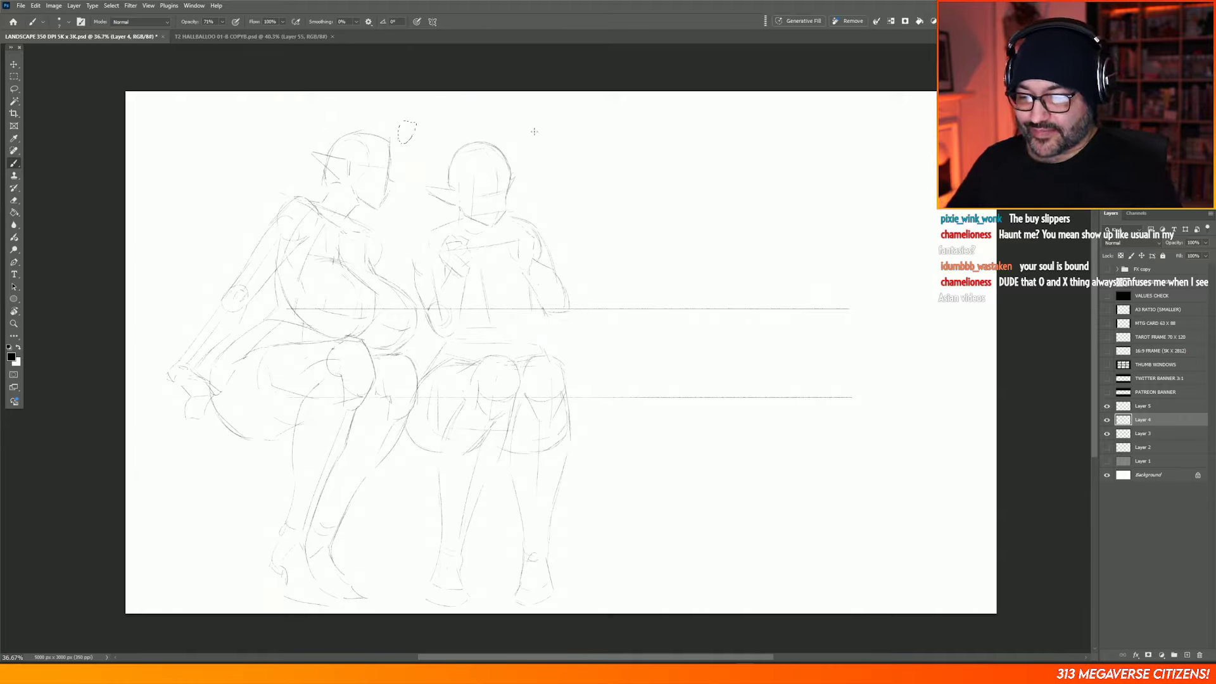
{"action": "left_click", "coordinate": [15, 76]}
{"action": "key", "text": "ctrl+d"}
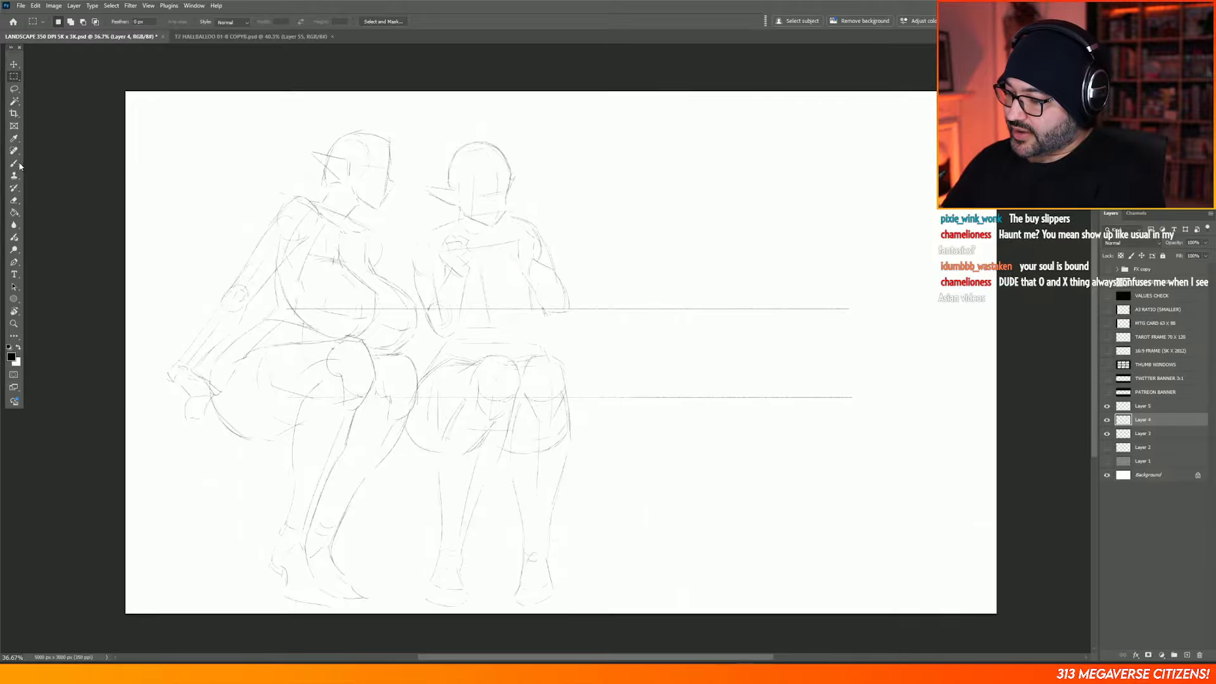
{"action": "left_click", "coordinate": [14, 163]}
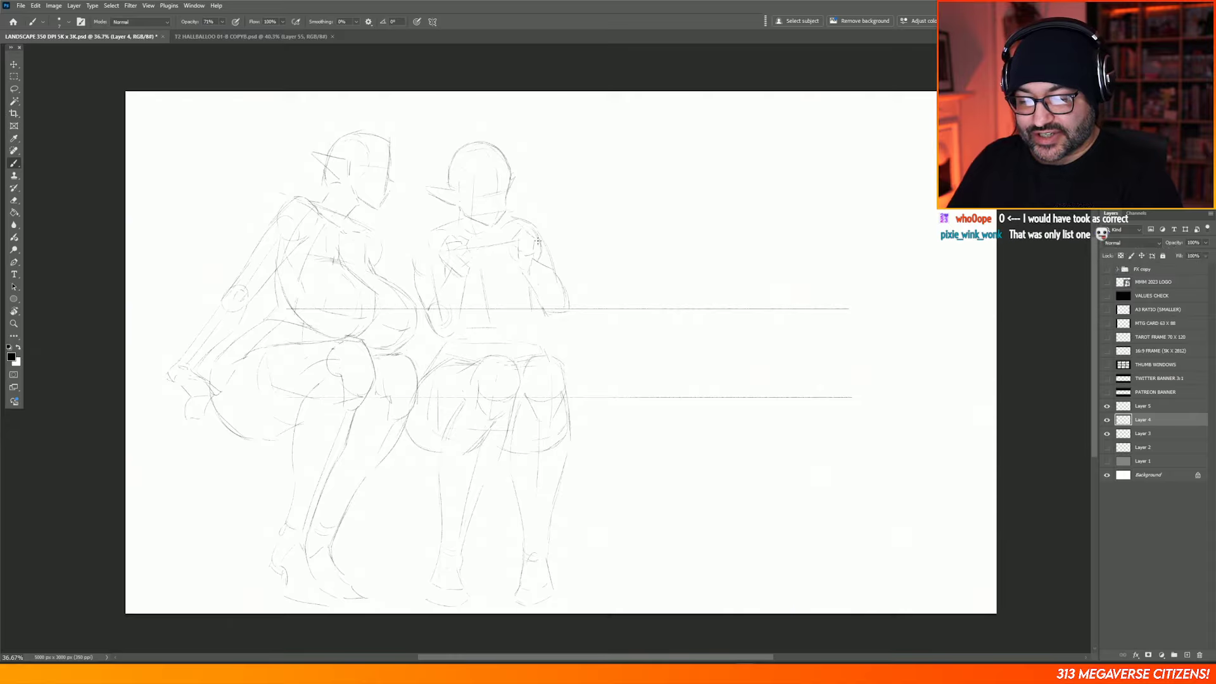
Step: Doodle a circle, scribble, triangle, slashes and check marks in the empty area beside the second figure, and delete them all
{"action": "mouse_move", "coordinate": [590, 113]}
{"action": "left_mouse_down"}
{"action": "mouse_move", "coordinate": [589, 168]}
{"action": "mouse_move", "coordinate": [605, 109]}
{"action": "left_mouse_up"}
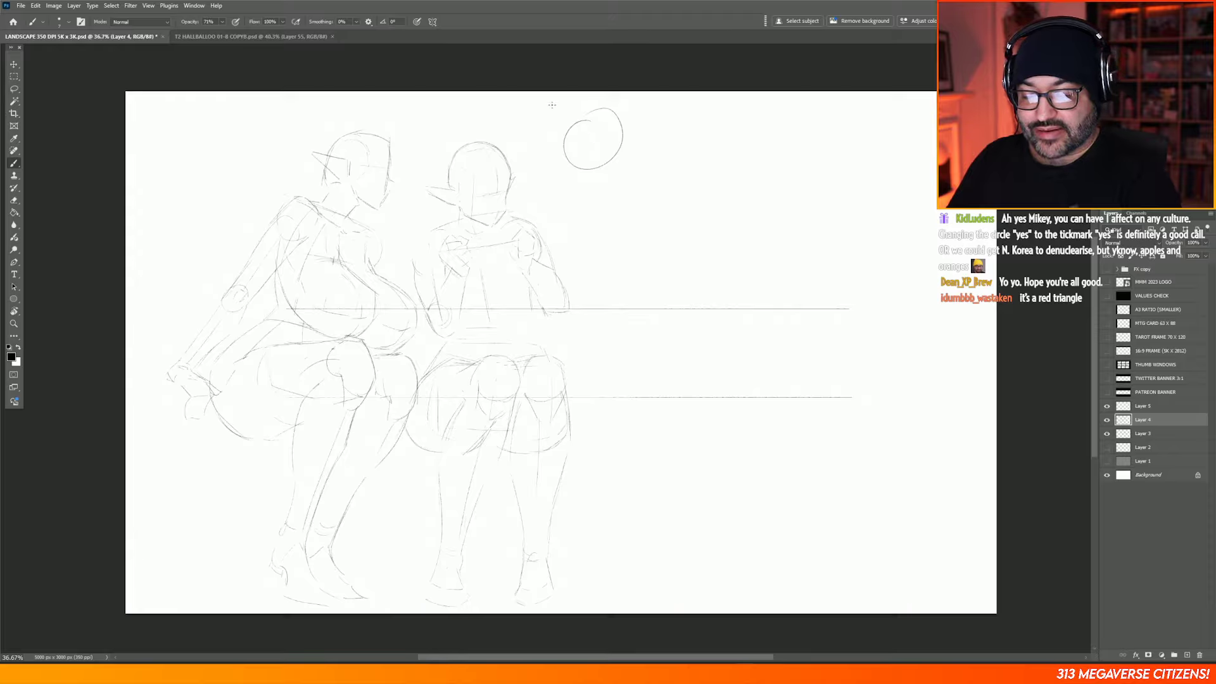
{"action": "mouse_move", "coordinate": [543, 150]}
{"action": "left_mouse_down"}
{"action": "mouse_move", "coordinate": [572, 147]}
{"action": "mouse_move", "coordinate": [588, 169]}
{"action": "mouse_move", "coordinate": [614, 173]}
{"action": "left_mouse_up"}
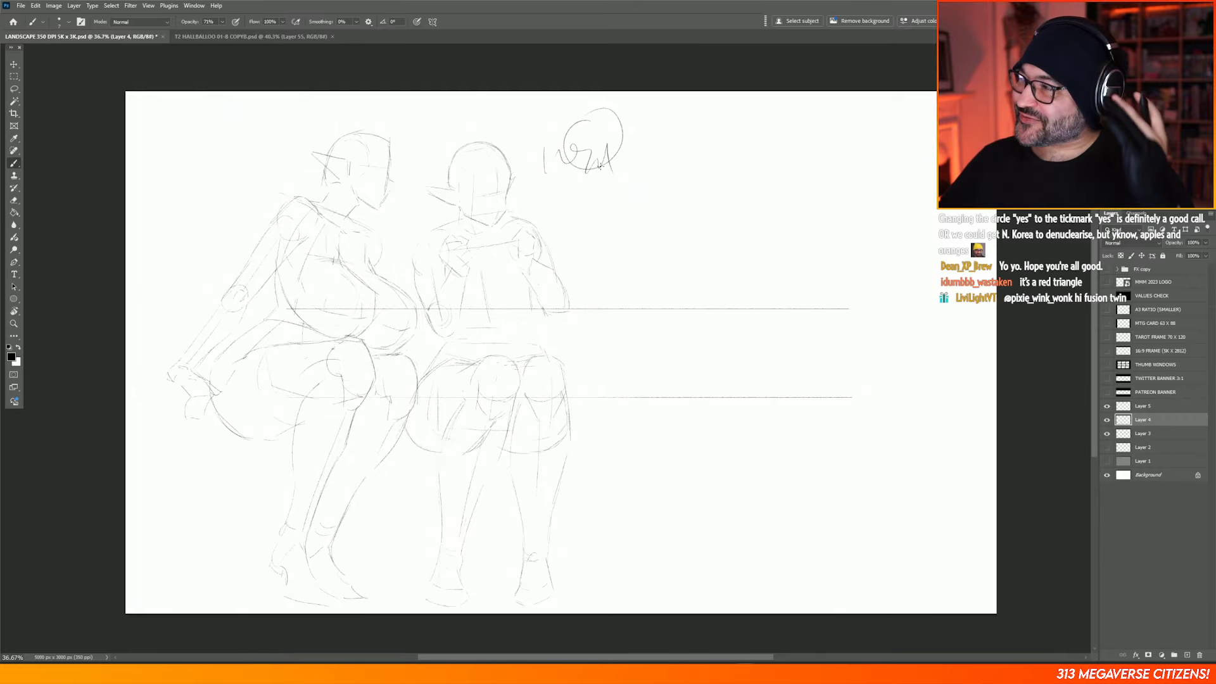
{"action": "left_click_drag", "start_coordinate": [703, 162], "coordinate": [702, 158]}
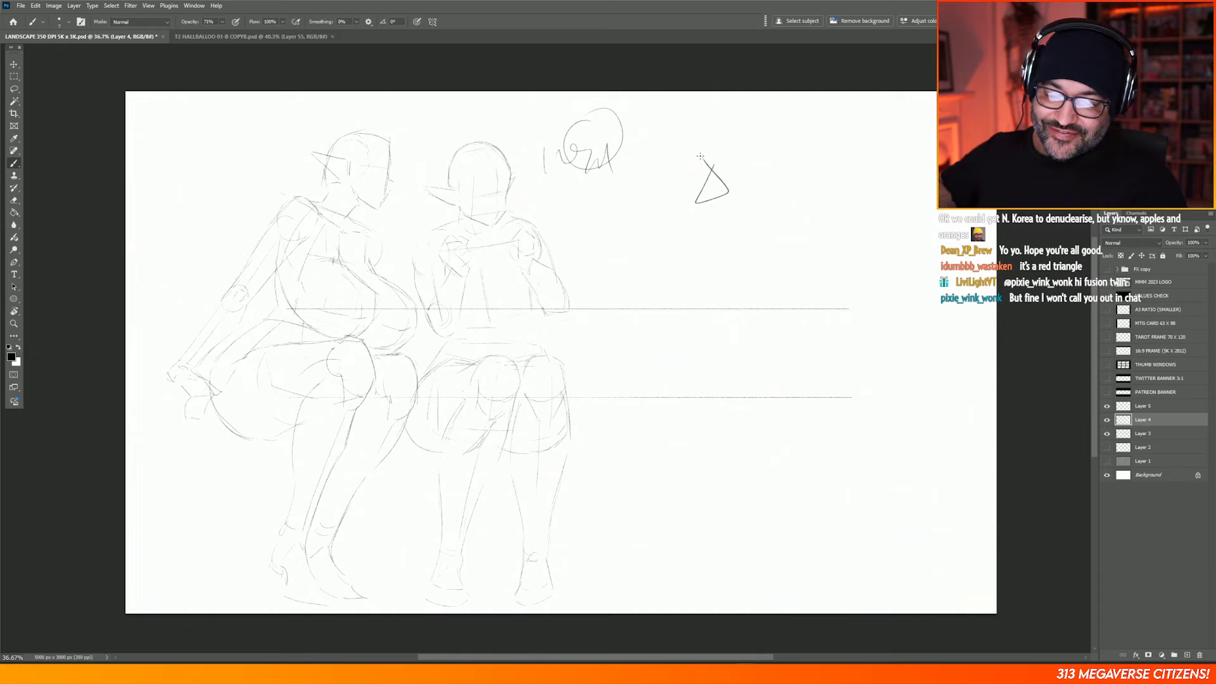
{"action": "left_click_drag", "start_coordinate": [817, 160], "coordinate": [676, 283]}
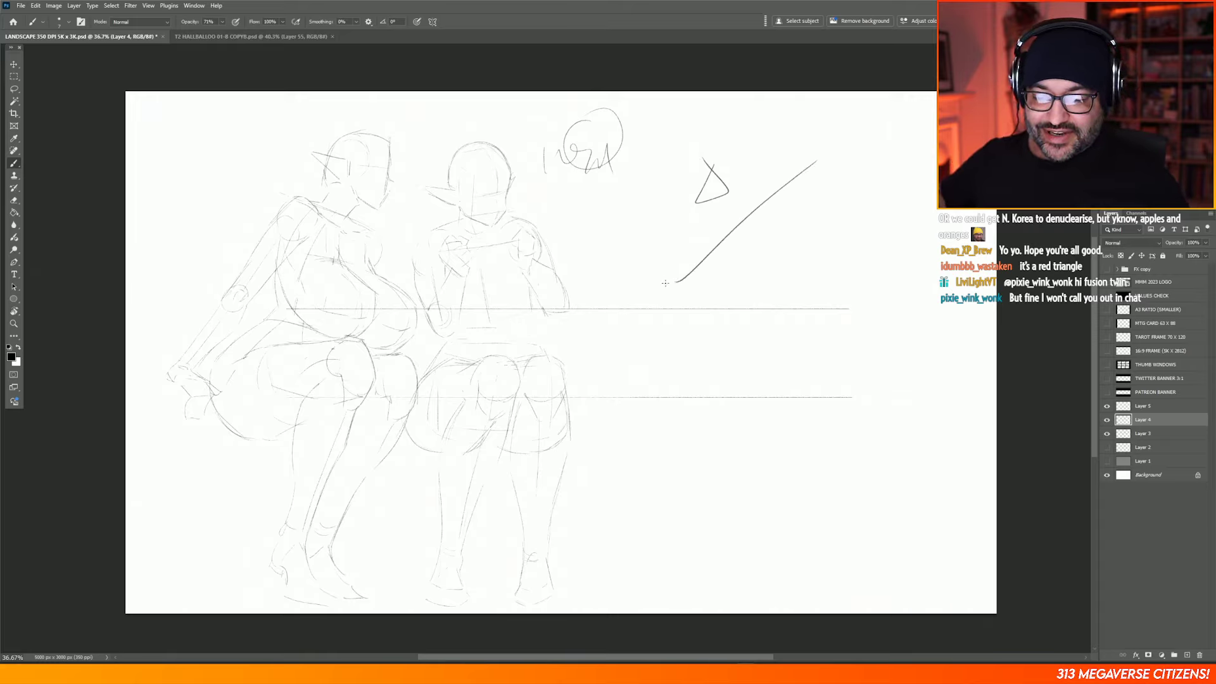
{"action": "left_click_drag", "start_coordinate": [799, 282], "coordinate": [736, 347]}
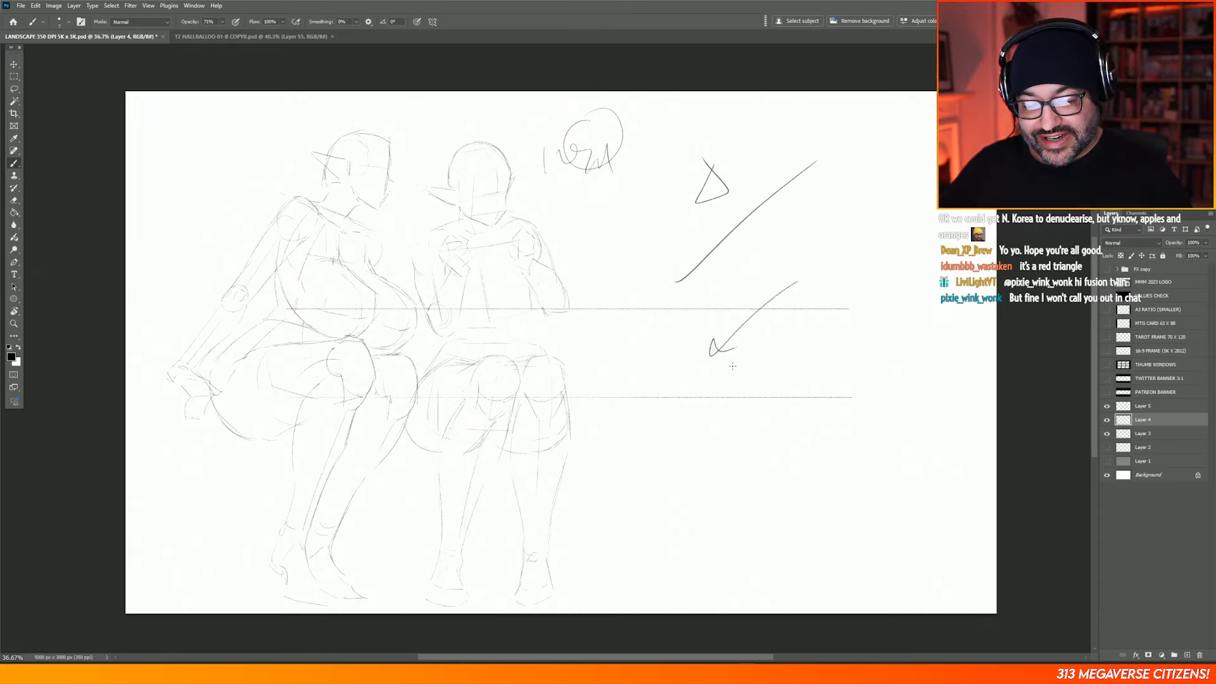
{"action": "left_click_drag", "start_coordinate": [702, 387], "coordinate": [818, 325]}
{"action": "left_click_drag", "start_coordinate": [827, 437], "coordinate": [736, 520]}
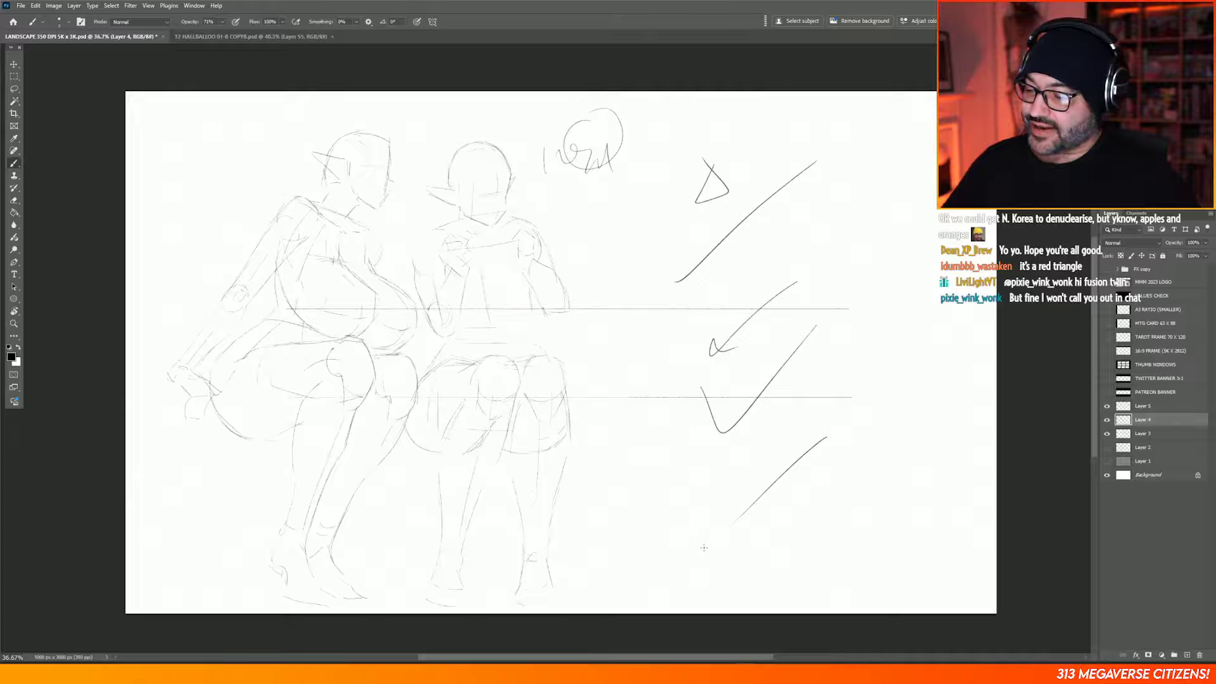
{"action": "key", "text": "l"}
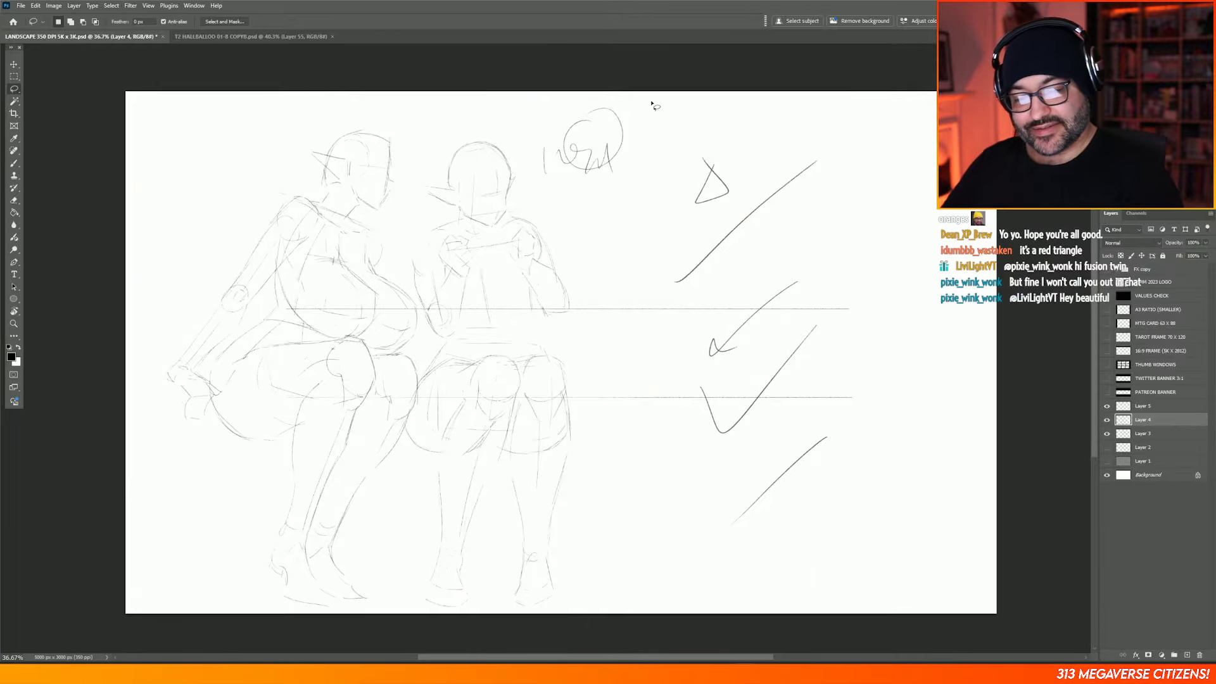
{"action": "mouse_move", "coordinate": [627, 94]}
{"action": "left_mouse_down"}
{"action": "mouse_move", "coordinate": [564, 110]}
{"action": "mouse_move", "coordinate": [540, 186]}
{"action": "mouse_move", "coordinate": [621, 247]}
{"action": "mouse_move", "coordinate": [649, 413]}
{"action": "mouse_move", "coordinate": [807, 566]}
{"action": "mouse_move", "coordinate": [877, 214]}
{"action": "mouse_move", "coordinate": [677, 81]}
{"action": "left_mouse_up"}
{"action": "key", "text": "Delete"}
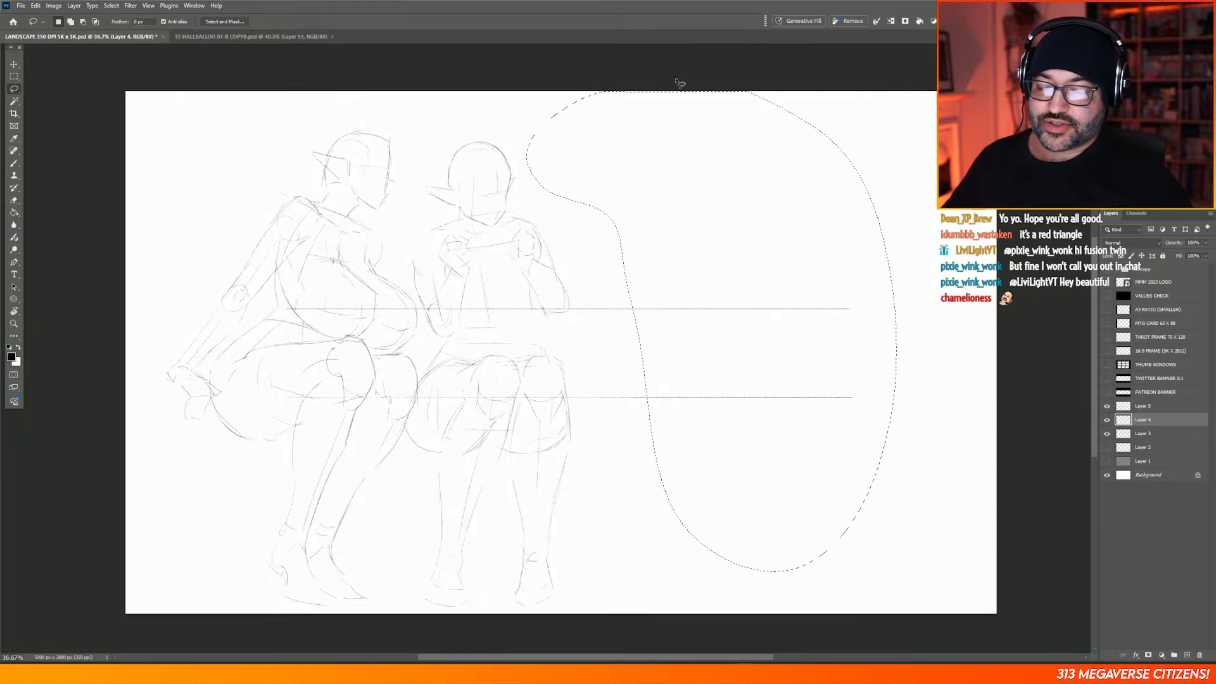
{"action": "key", "text": "ctrl+d"}
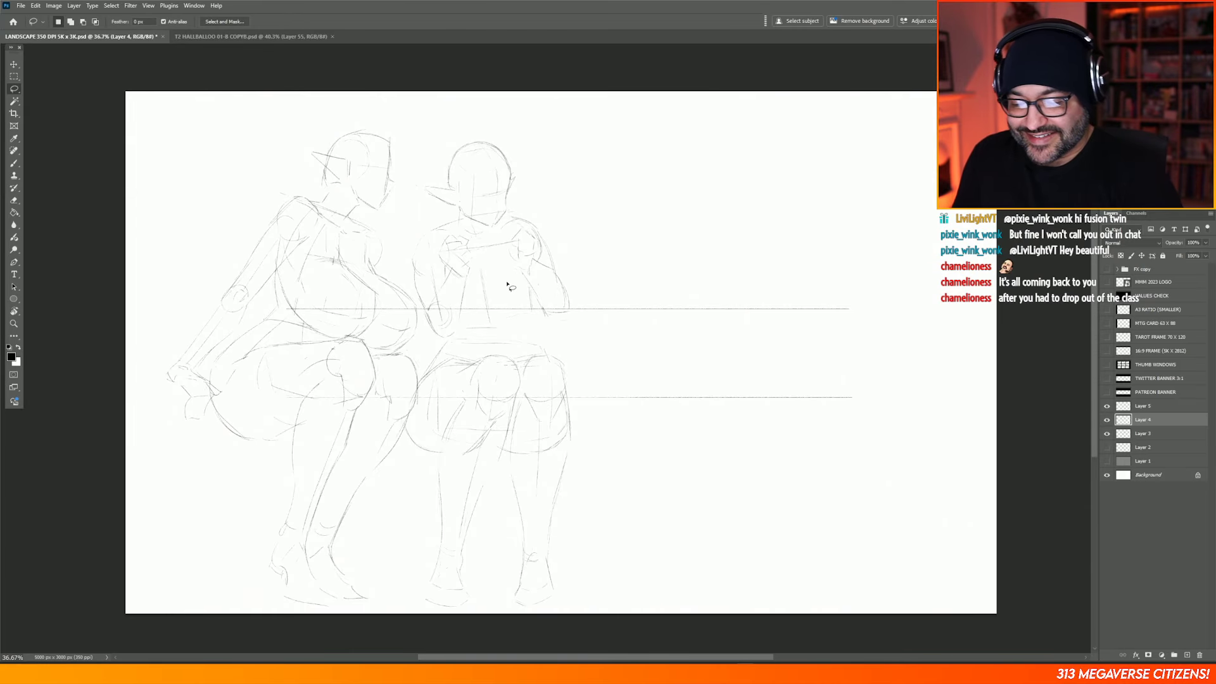
{"action": "left_click", "coordinate": [14, 163]}
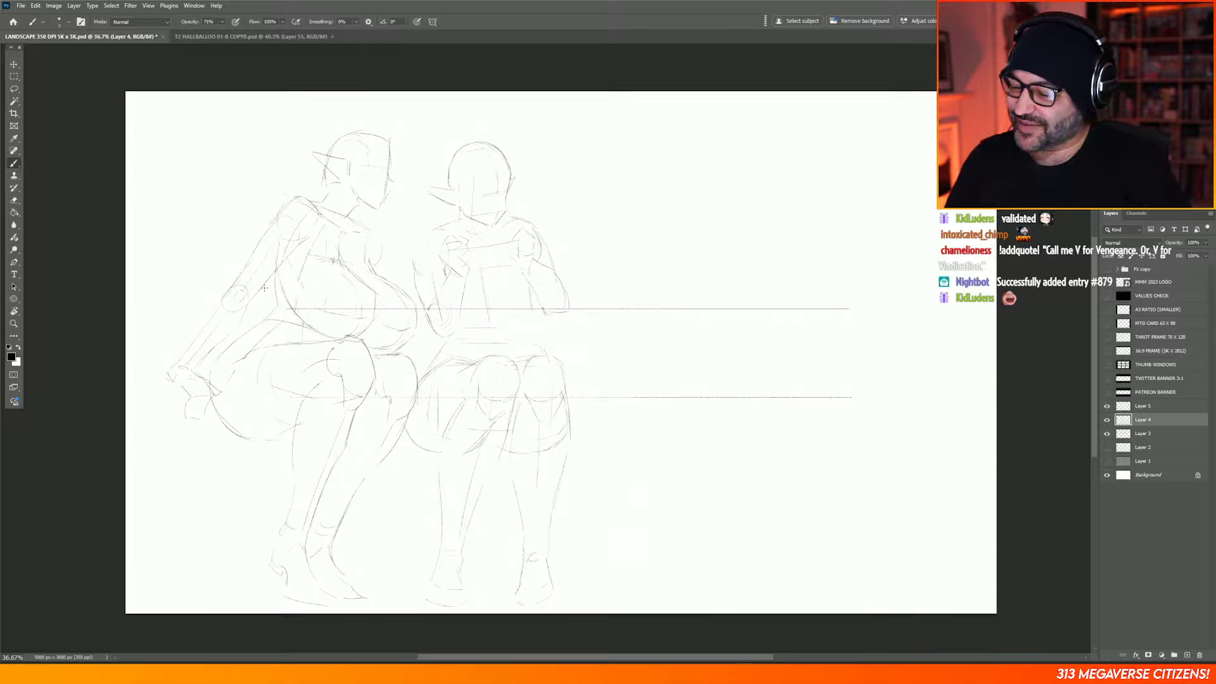
Step: Select the second figure's raised hands in front of the chest with a freehand lasso outline
{"action": "key", "text": "l"}
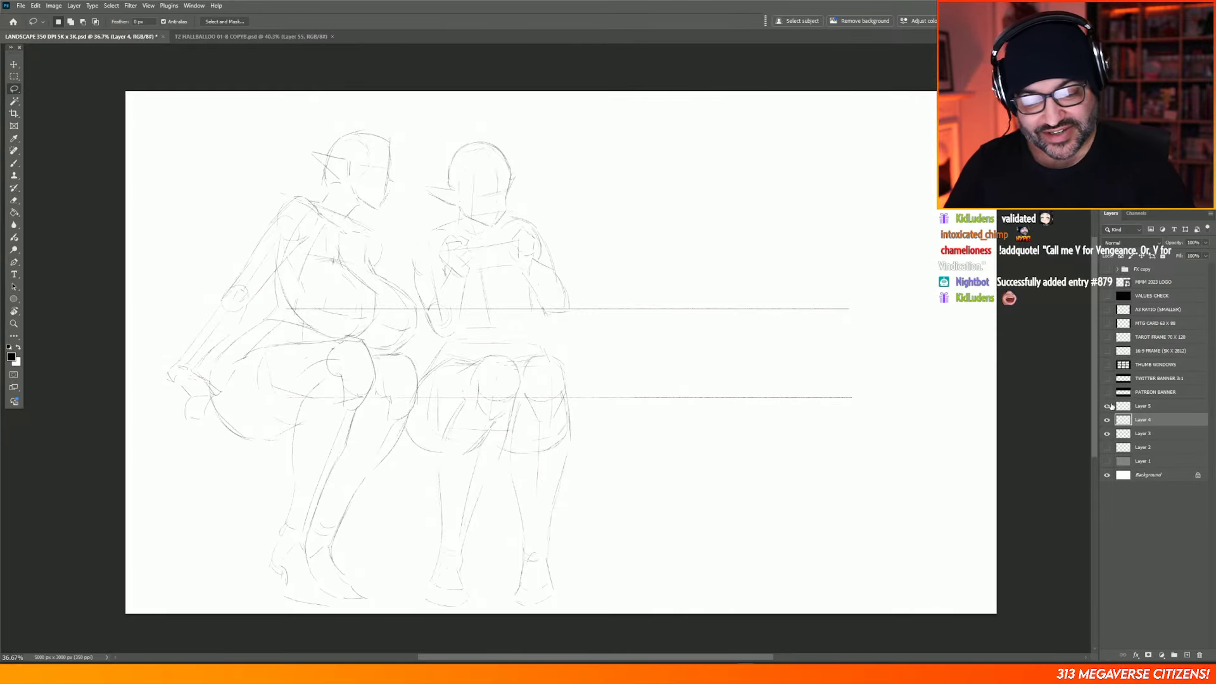
{"action": "left_click", "coordinate": [1108, 420]}
{"action": "left_click", "coordinate": [1107, 420]}
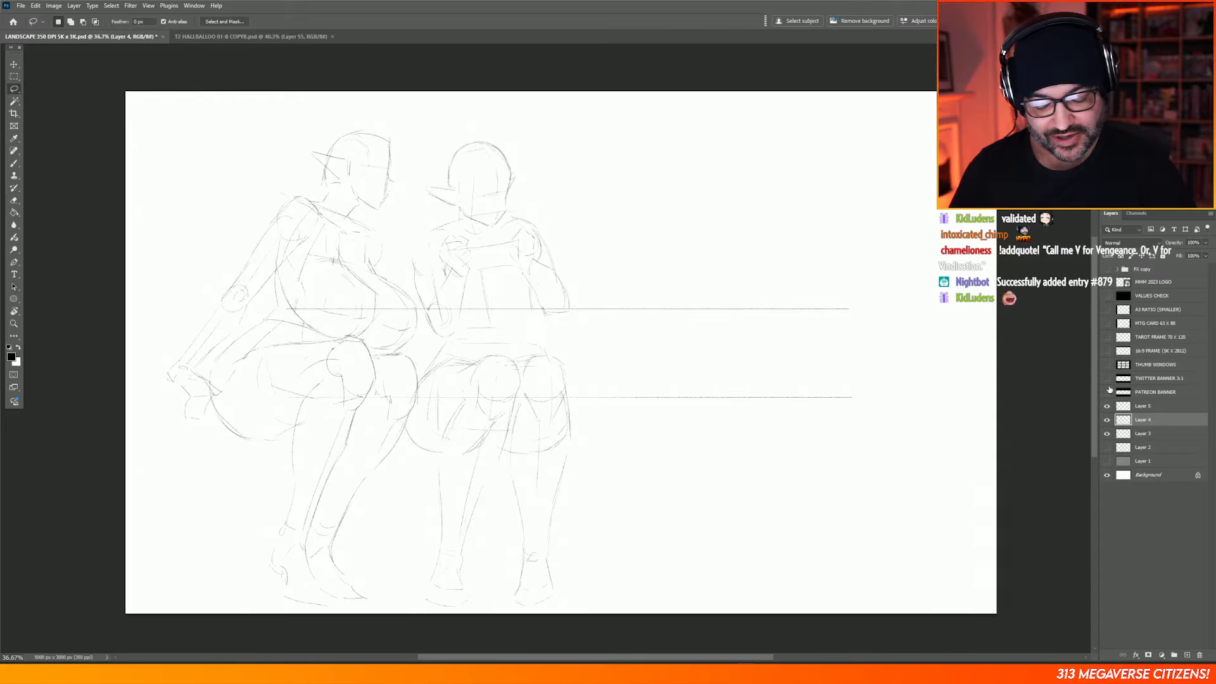
{"action": "left_click_drag", "start_coordinate": [454, 217], "coordinate": [512, 200]}
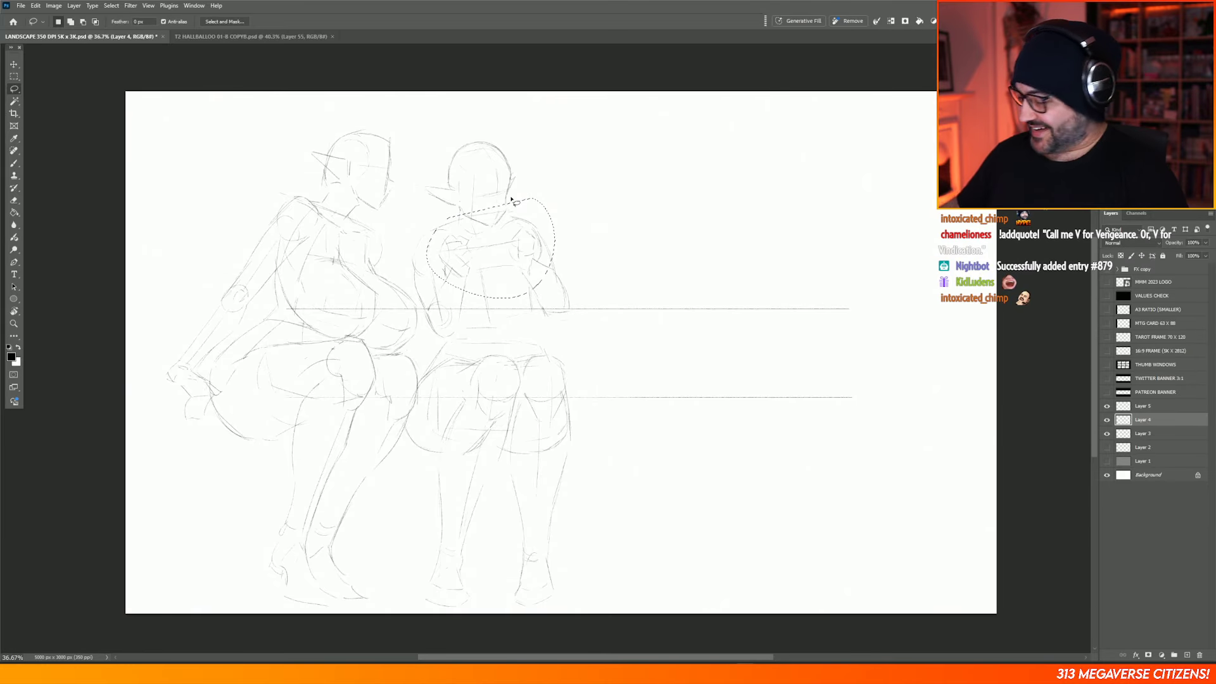
Step: Hide and show Layer 4 and Layer 5 in turn to check which one holds the second figure's hands
{"action": "left_click", "coordinate": [1142, 409]}
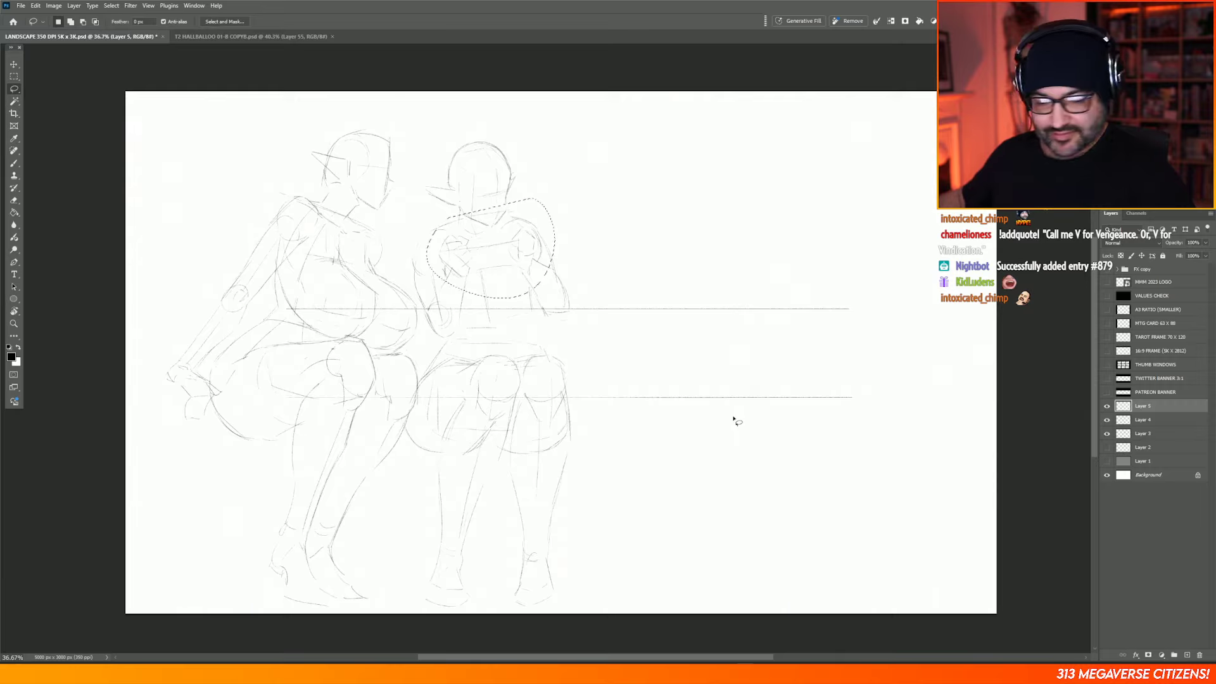
{"action": "left_click", "coordinate": [1142, 420]}
{"action": "left_click", "coordinate": [1107, 421]}
{"action": "left_click", "coordinate": [1107, 420]}
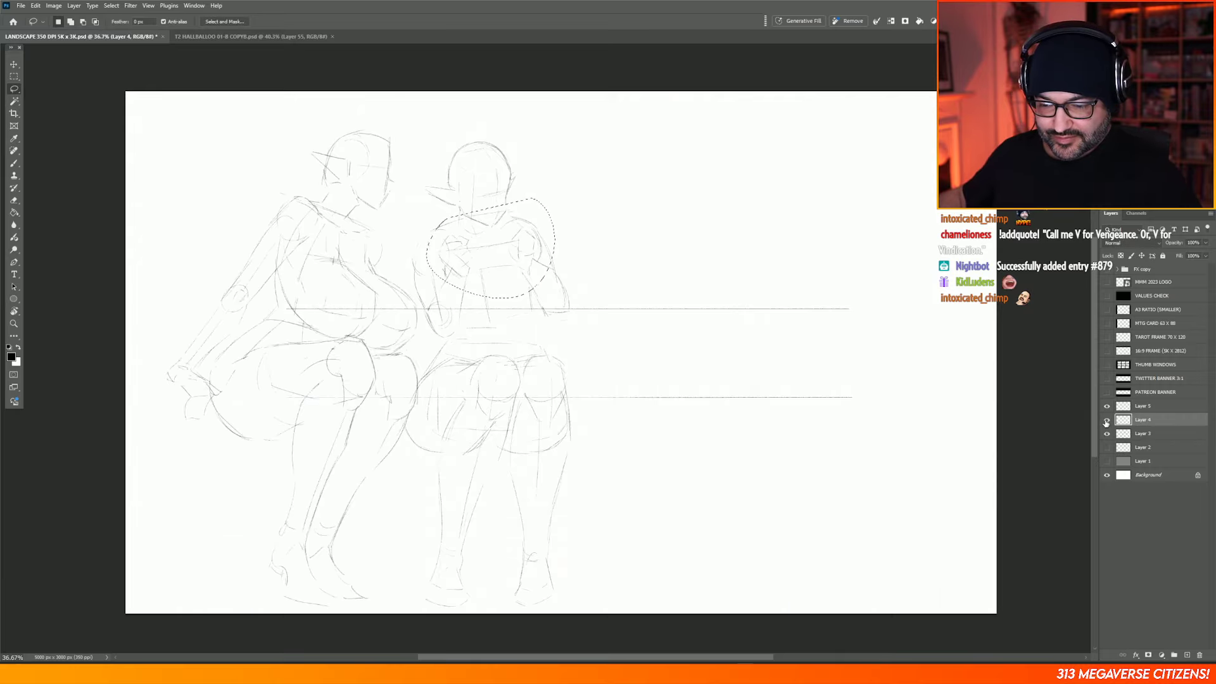
{"action": "left_click", "coordinate": [1107, 406]}
{"action": "left_click", "coordinate": [1108, 407]}
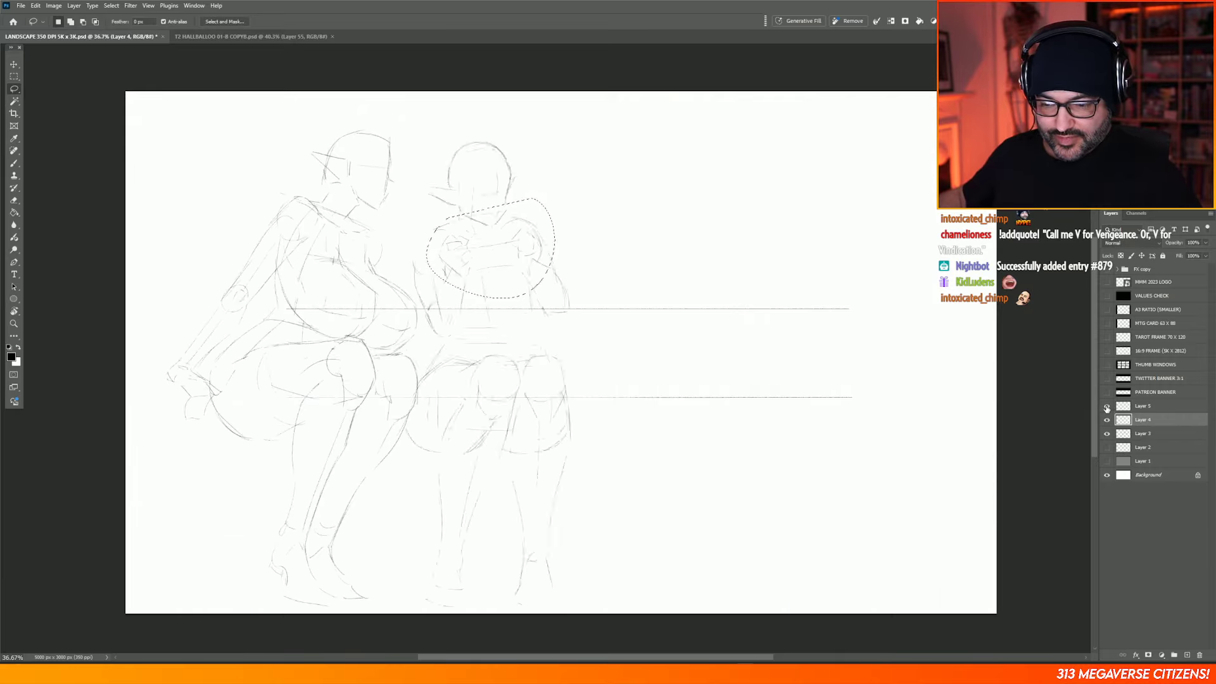
{"action": "left_click", "coordinate": [1148, 409]}
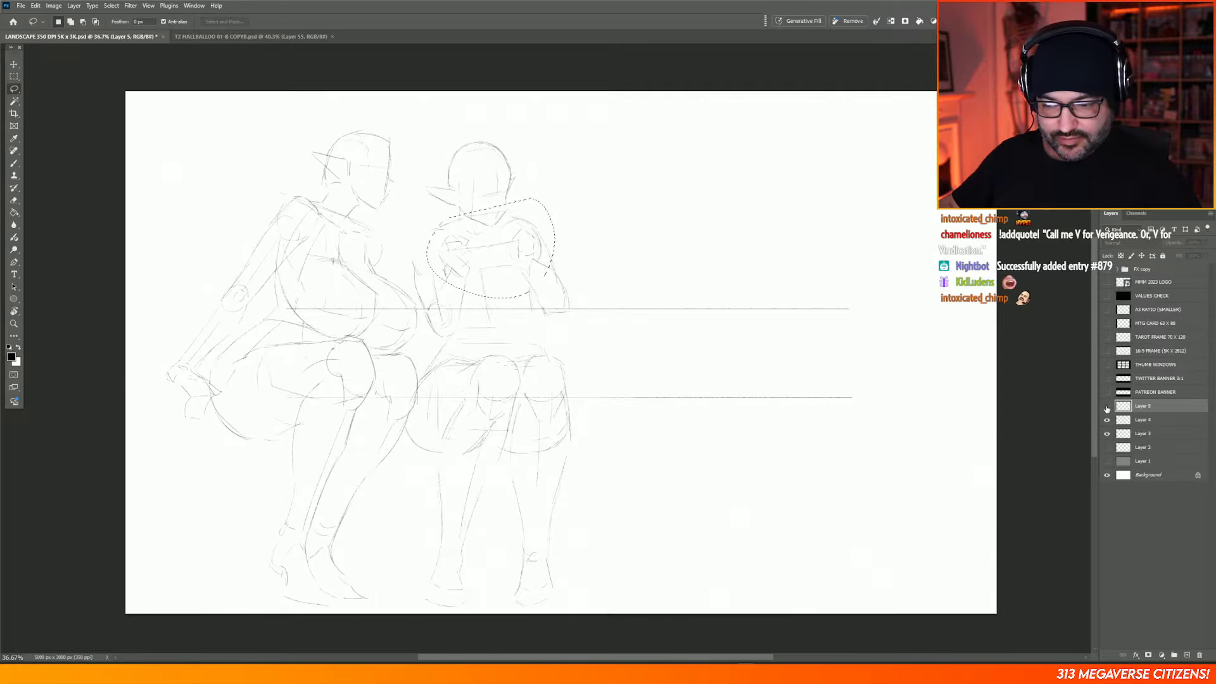
{"action": "left_click", "coordinate": [1107, 408]}
{"action": "left_click", "coordinate": [1107, 408]}
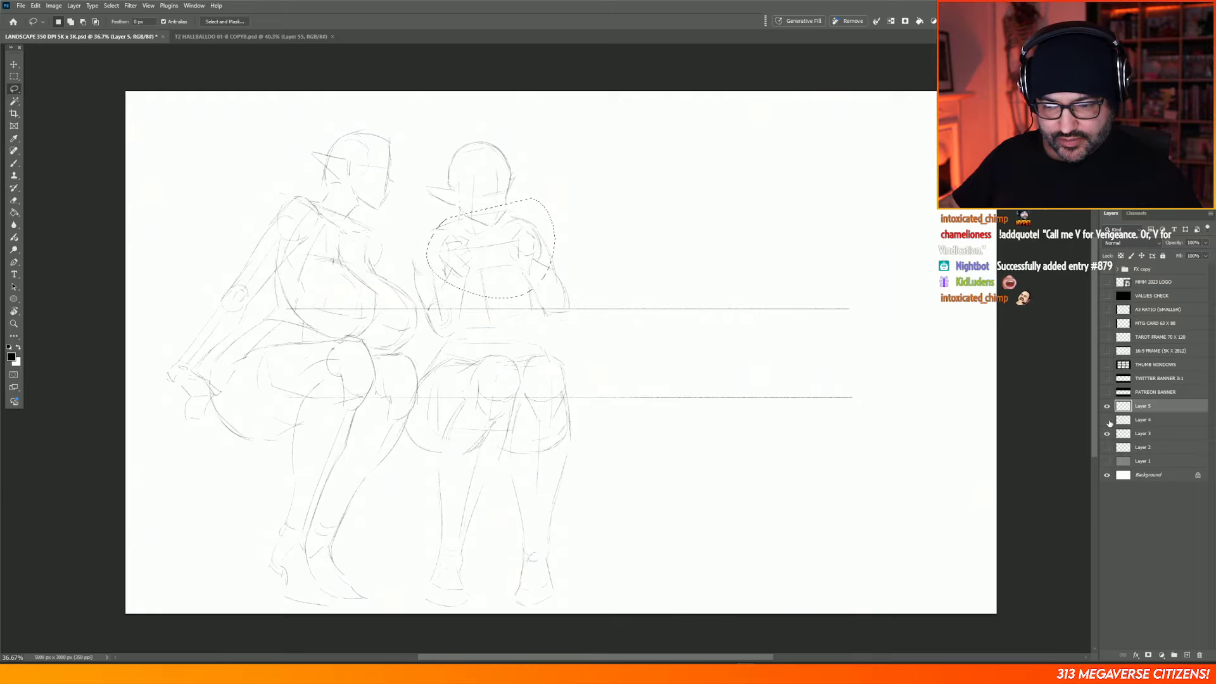
{"action": "left_click", "coordinate": [1108, 420]}
{"action": "left_click", "coordinate": [1107, 420]}
{"action": "left_click", "coordinate": [1143, 420]}
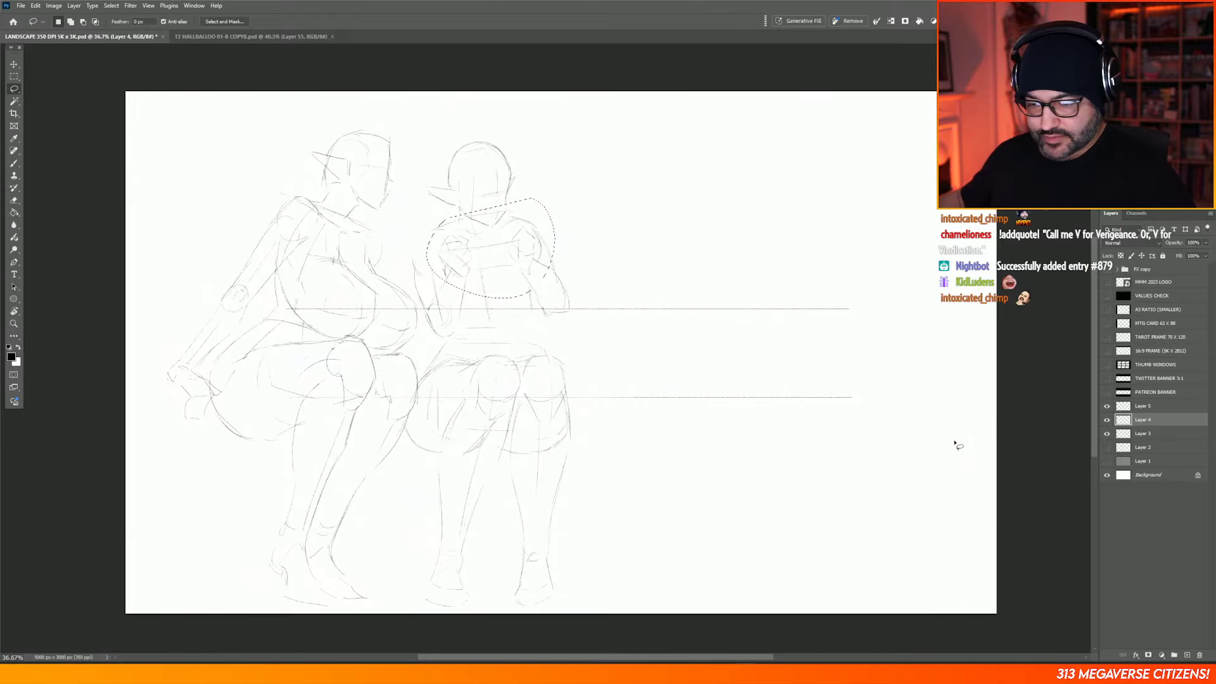
{"action": "left_click", "coordinate": [1108, 420]}
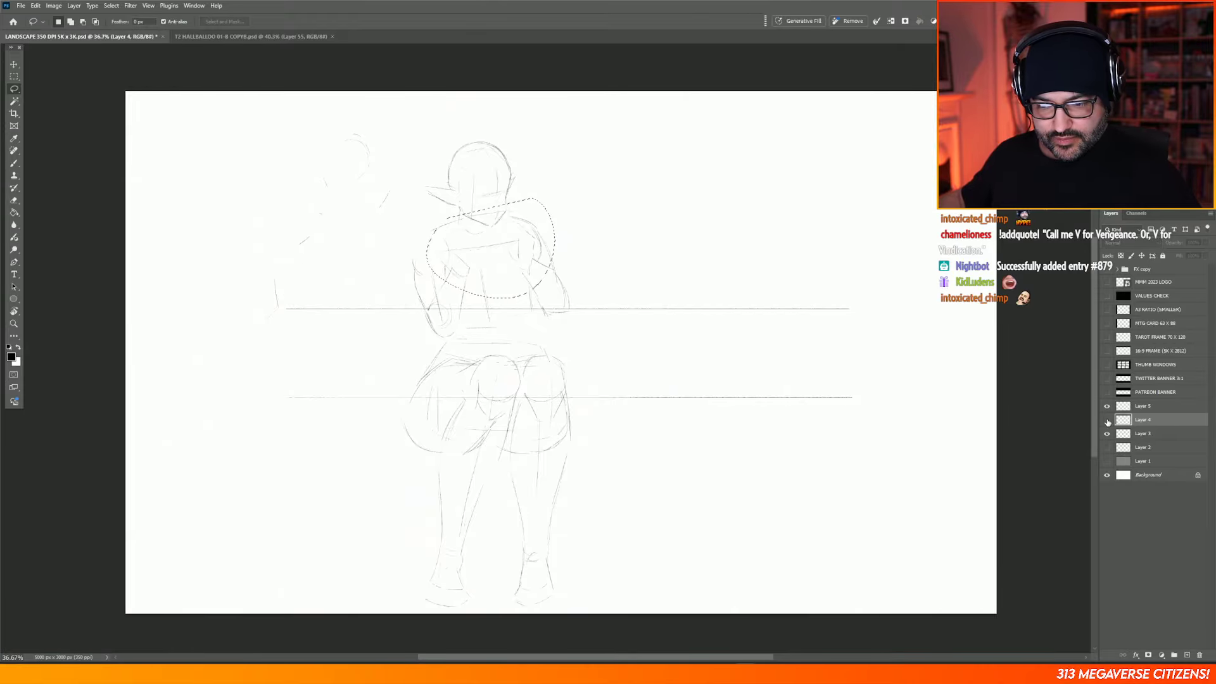
{"action": "left_click", "coordinate": [1107, 420]}
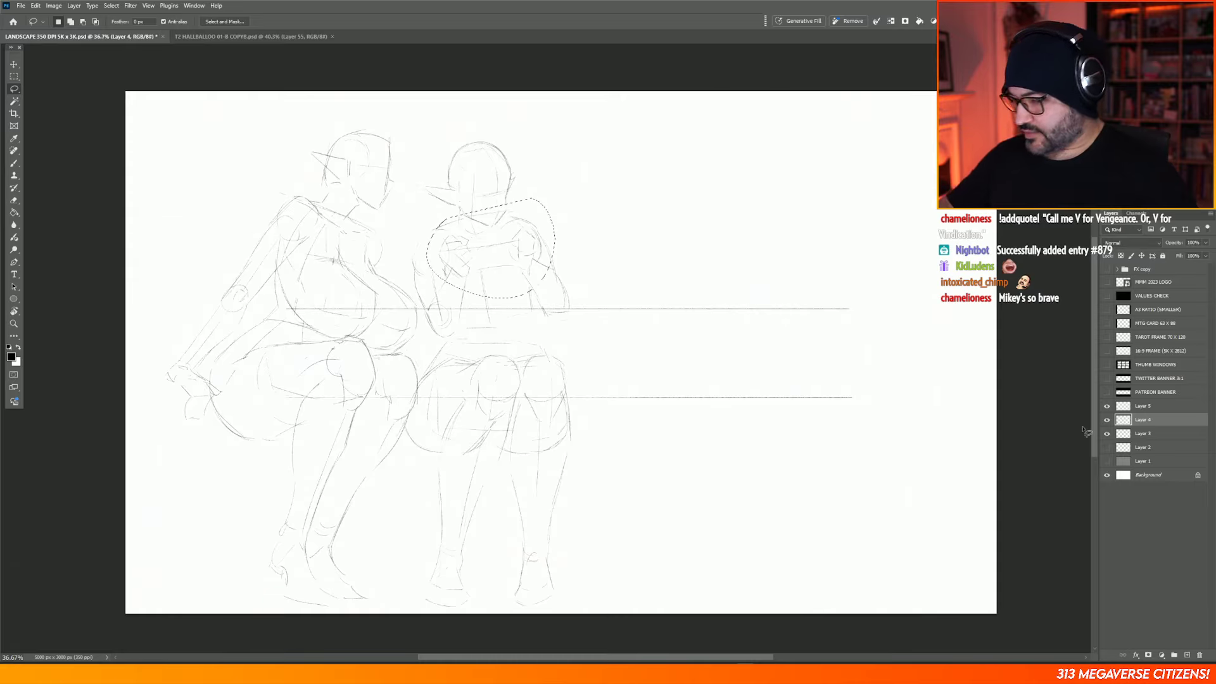
Step: Cut the selected hands from Layer 4, paste them as a new layer and move them back in front of the chest
{"action": "key", "text": "ctrl+d"}
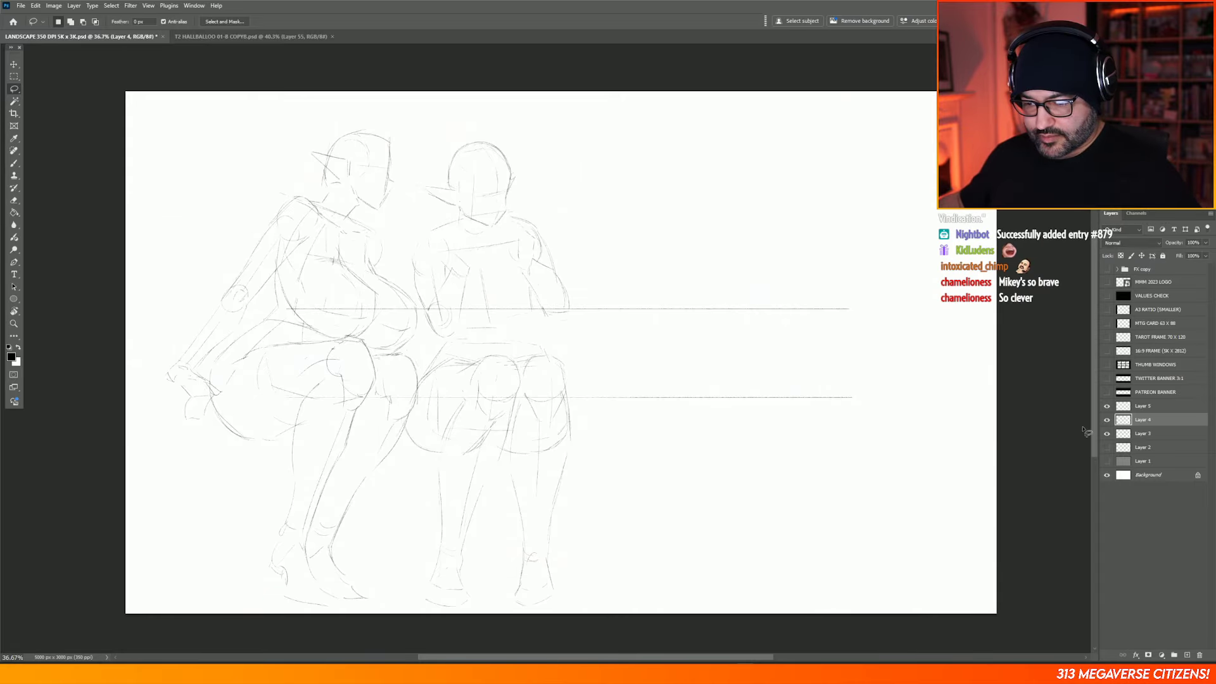
{"action": "key", "text": "ctrl+v"}
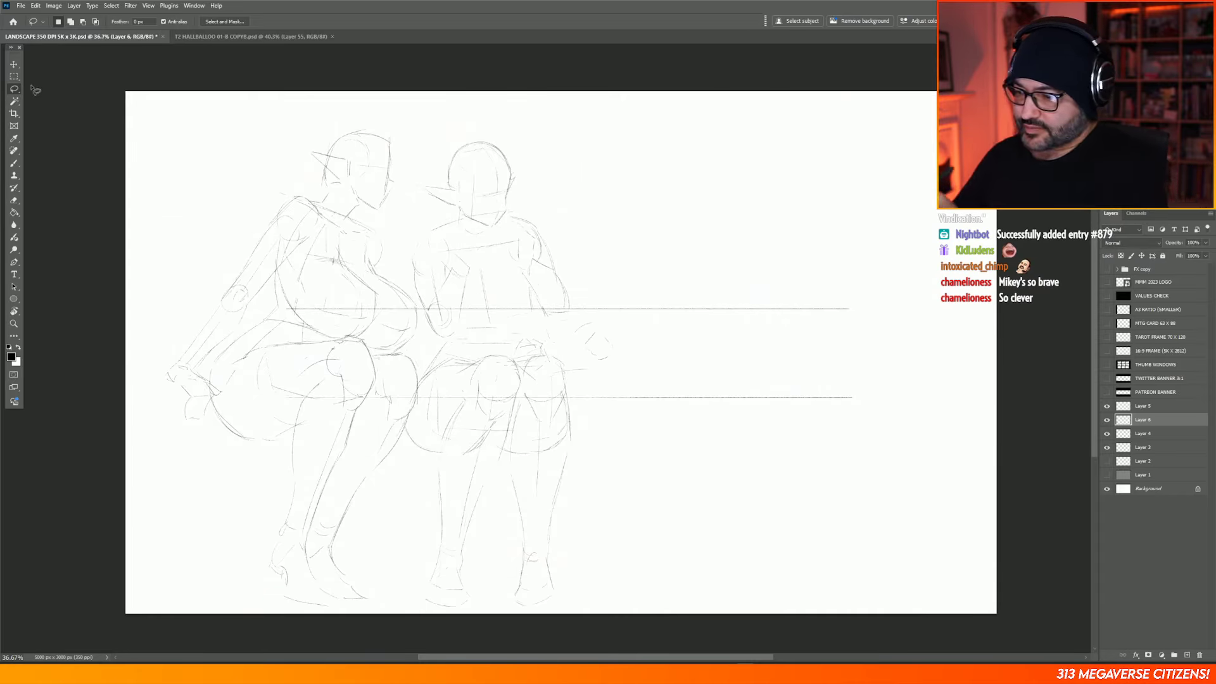
{"action": "key", "text": "v"}
{"action": "left_click_drag", "start_coordinate": [600, 363], "coordinate": [518, 253]}
Step: Place the pasted hands layer above Layer 5, merge it down into Layer 5 and check the merged figure by toggling visibility
{"action": "left_click_drag", "start_coordinate": [1157, 415], "coordinate": [1146, 402]}
{"action": "right_click", "coordinate": [1145, 405]}
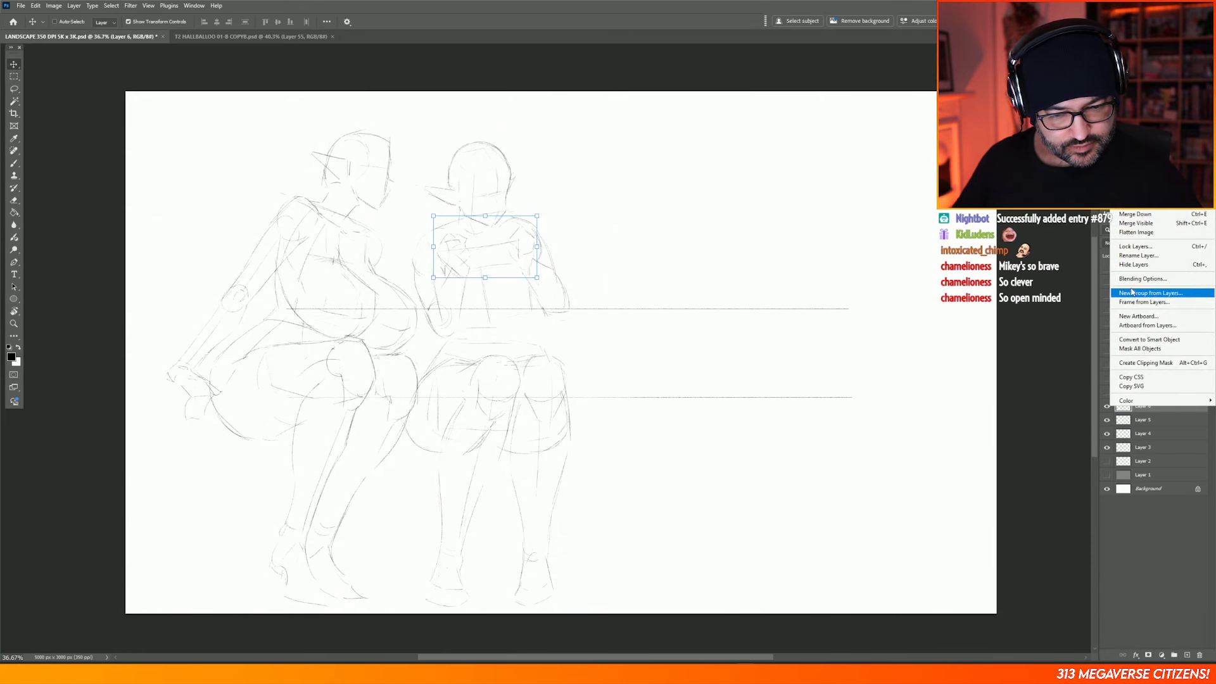
{"action": "left_click", "coordinate": [1135, 214]}
{"action": "left_click", "coordinate": [1107, 406]}
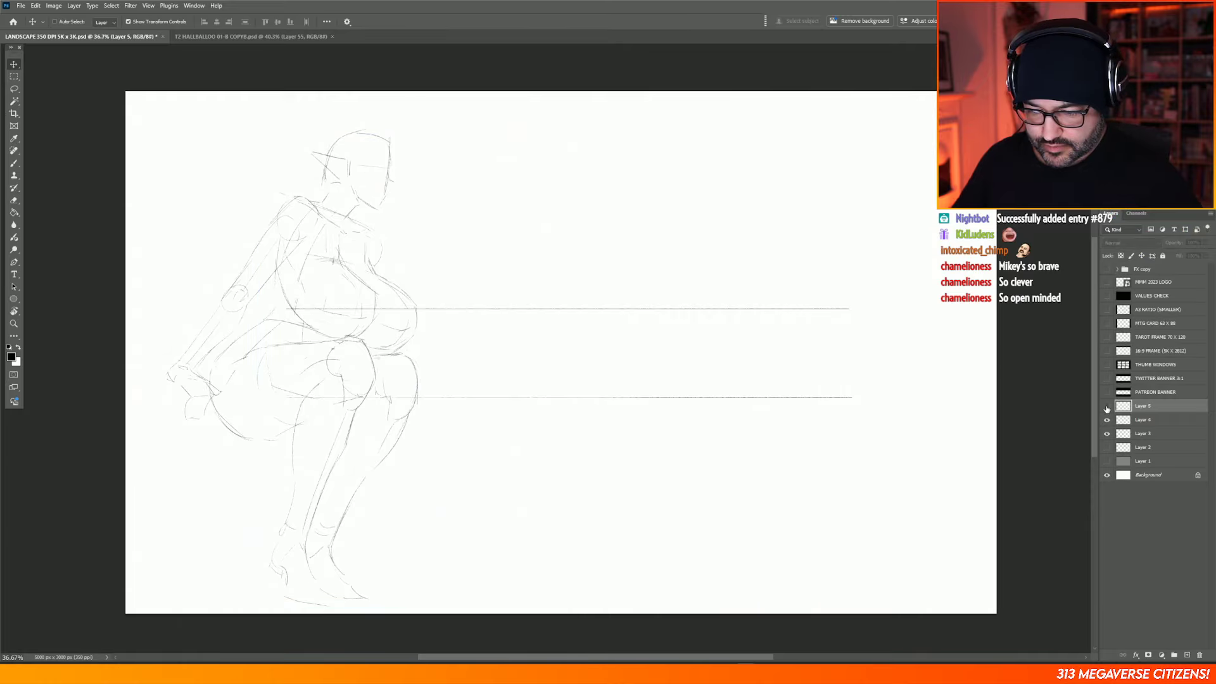
{"action": "left_click", "coordinate": [1108, 406]}
Step: Make Layer 4 with the first figure active again and return to the Brush tool
{"action": "left_click", "coordinate": [17, 76]}
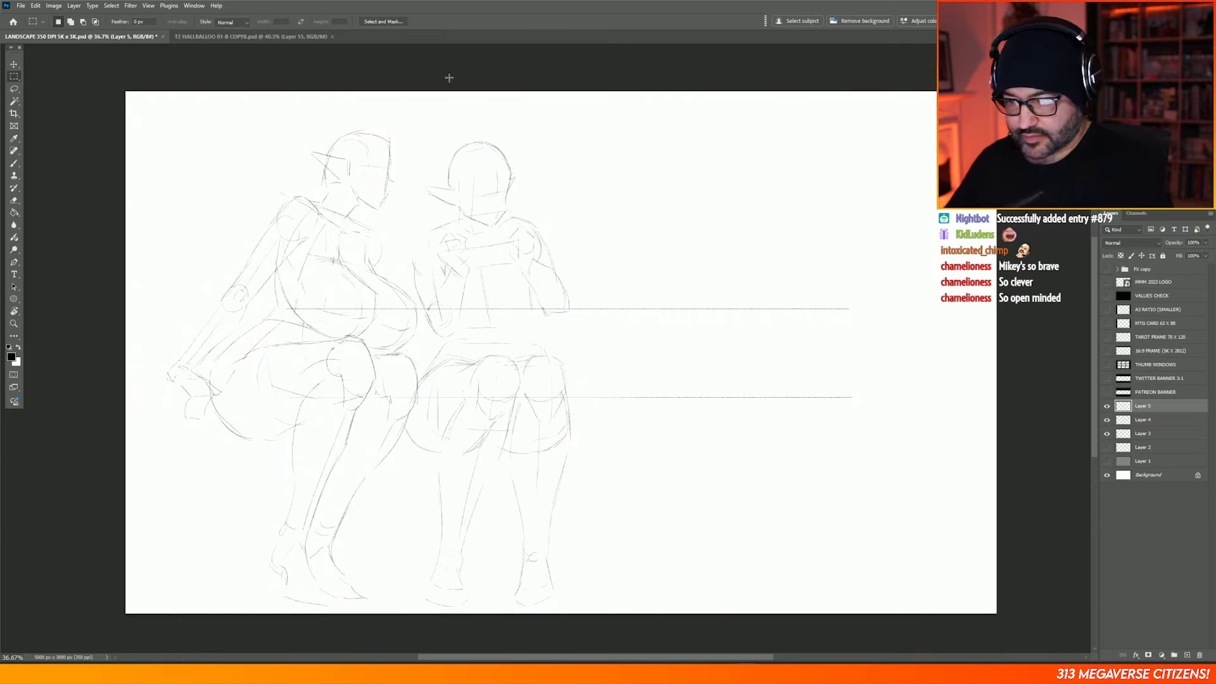
{"action": "key", "text": "b"}
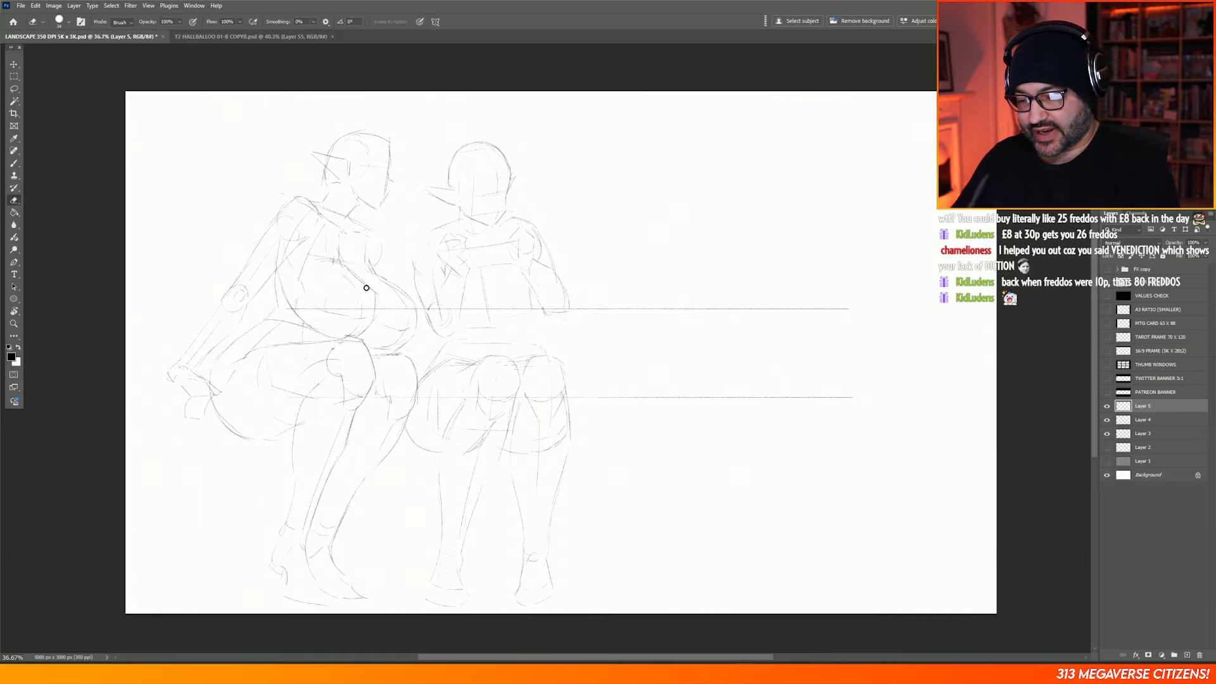
{"action": "left_click", "coordinate": [1148, 420]}
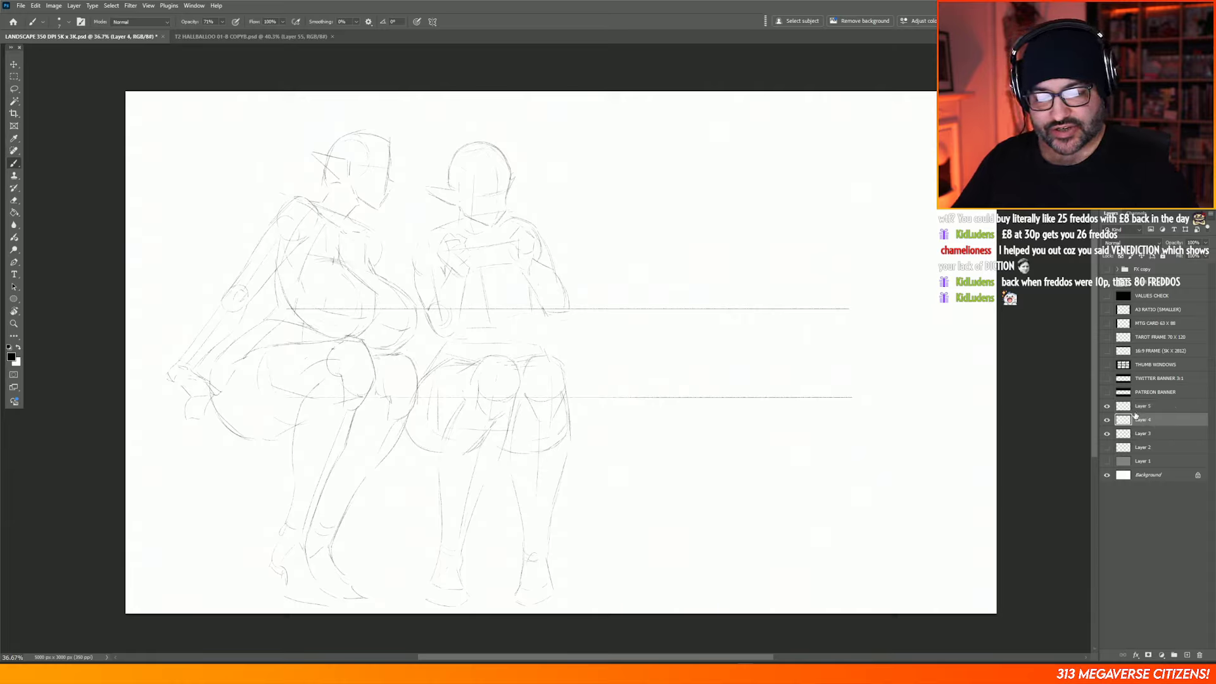
{"action": "key", "text": "e"}
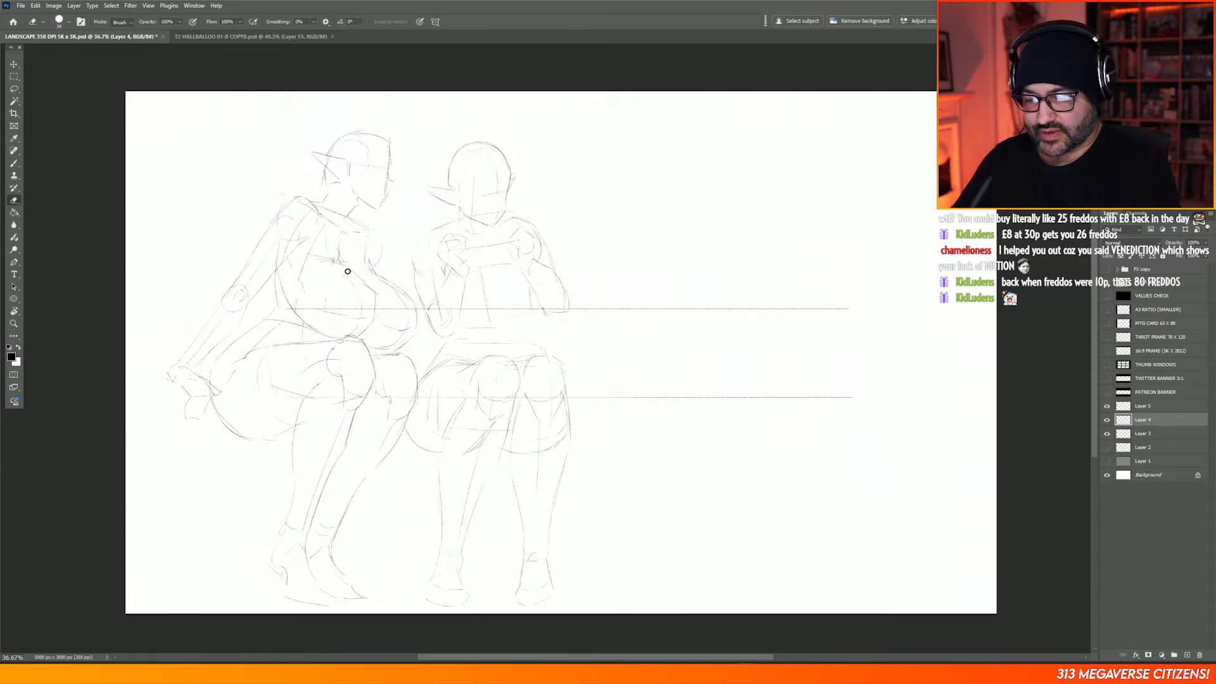
{"action": "key", "text": "b"}
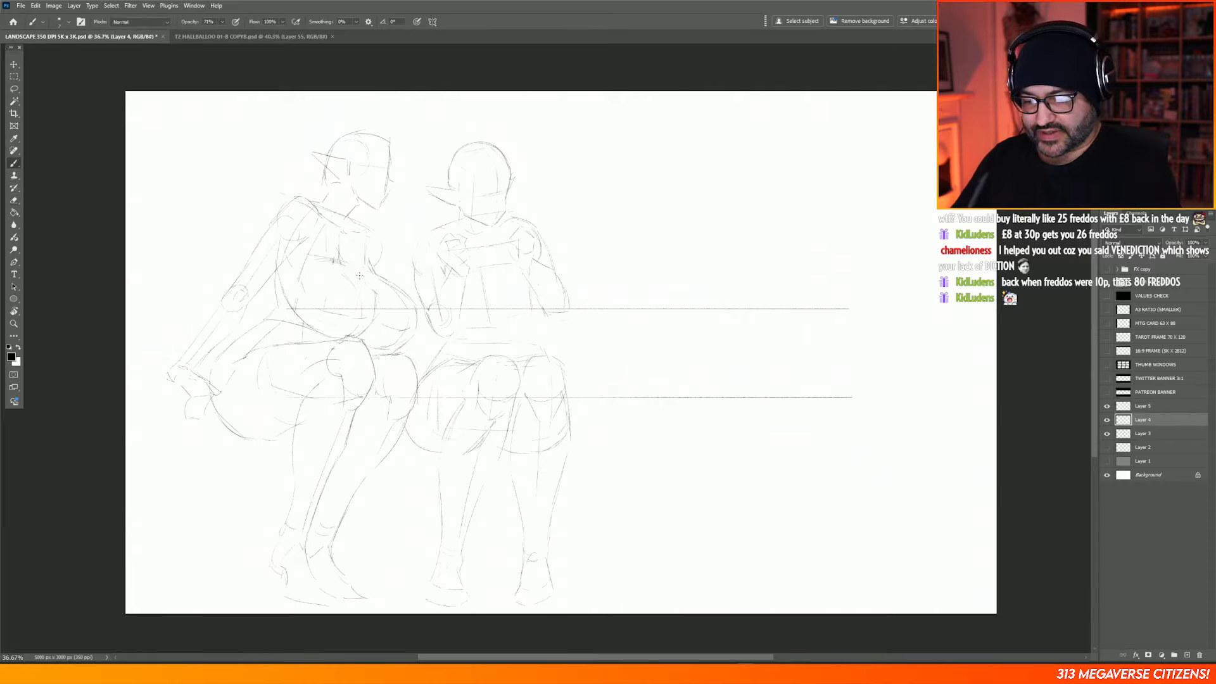
Step: Erase and redraw the first figure's overlapping torso lines on Layer 4 where they meet the second figure
{"action": "key", "text": "e"}
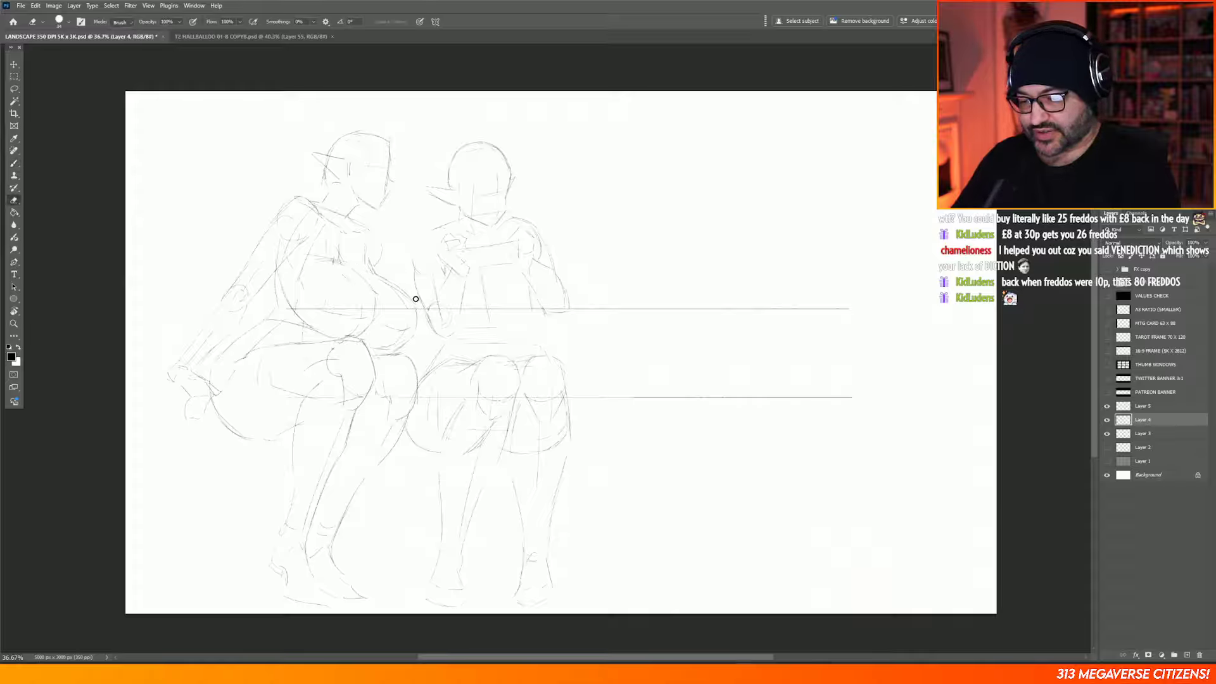
{"action": "key", "text": "b"}
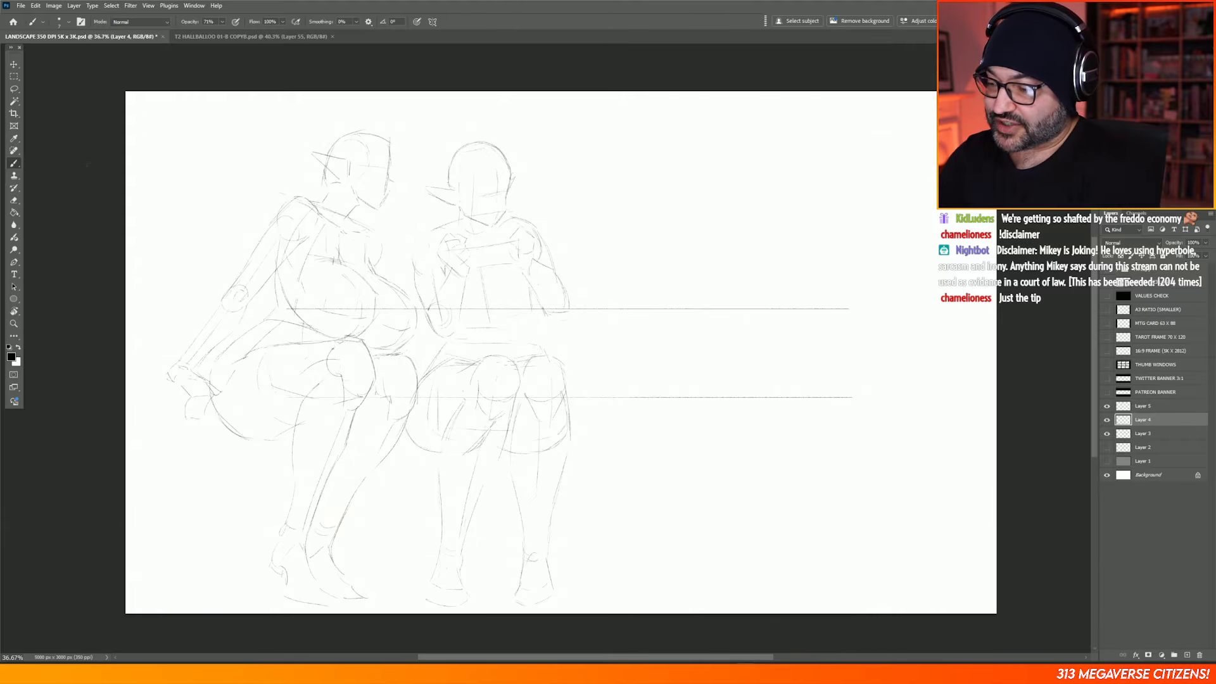
Step: Lasso the whole second figure and toggle the visibility of Layer 4 and Layer 5 to check which one holds it
{"action": "left_click", "coordinate": [14, 89]}
{"action": "mouse_move", "coordinate": [451, 134]}
{"action": "left_mouse_down"}
{"action": "mouse_move", "coordinate": [404, 209]}
{"action": "mouse_move", "coordinate": [394, 563]}
{"action": "mouse_move", "coordinate": [534, 635]}
{"action": "mouse_move", "coordinate": [619, 337]}
{"action": "mouse_move", "coordinate": [524, 121]}
{"action": "left_mouse_up"}
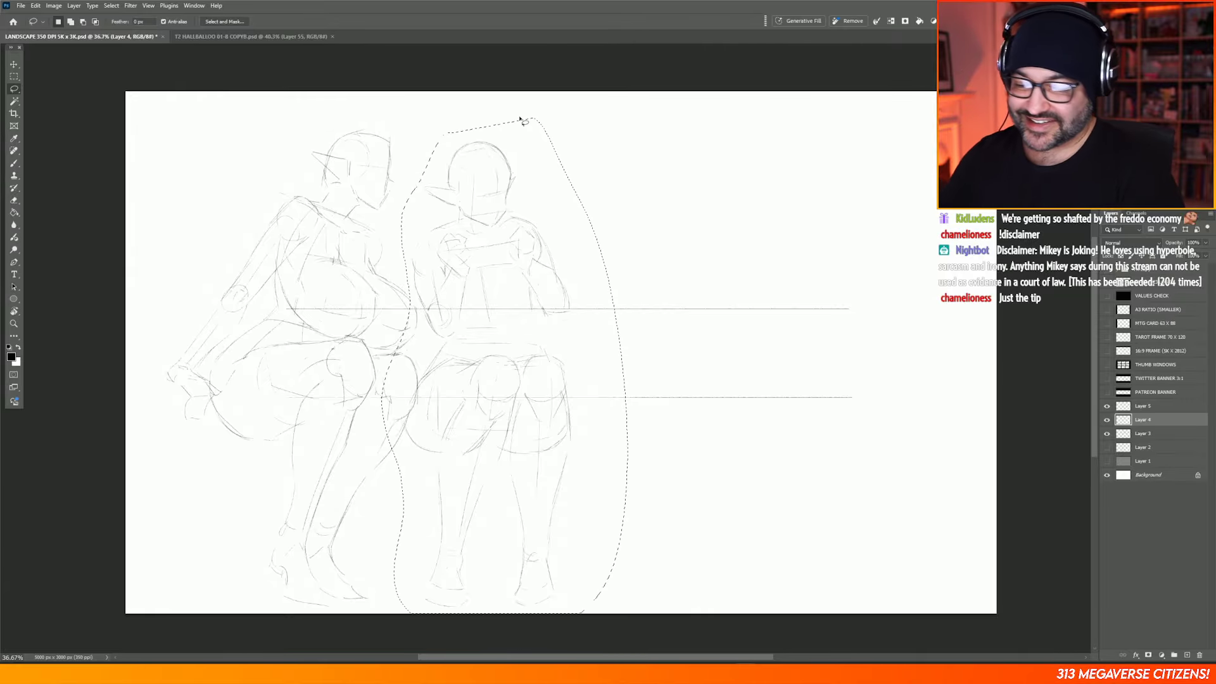
{"action": "left_click", "coordinate": [1106, 421]}
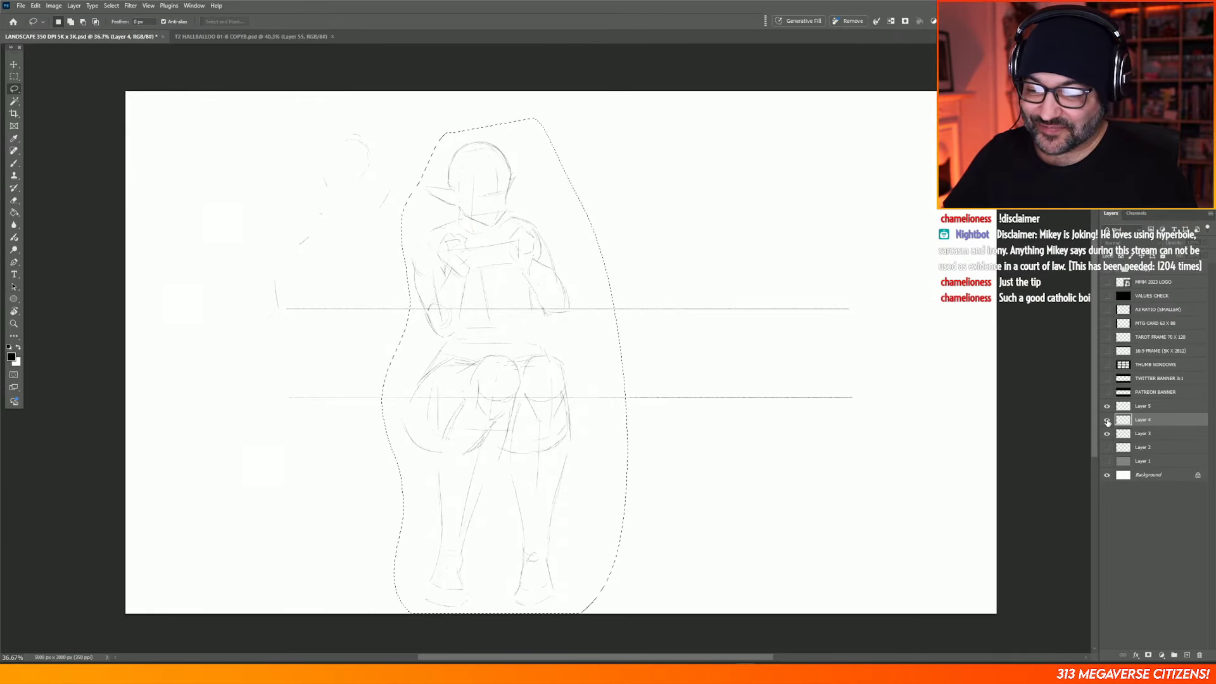
{"action": "left_click", "coordinate": [1107, 420]}
{"action": "left_click", "coordinate": [1106, 406]}
{"action": "left_click", "coordinate": [1107, 406]}
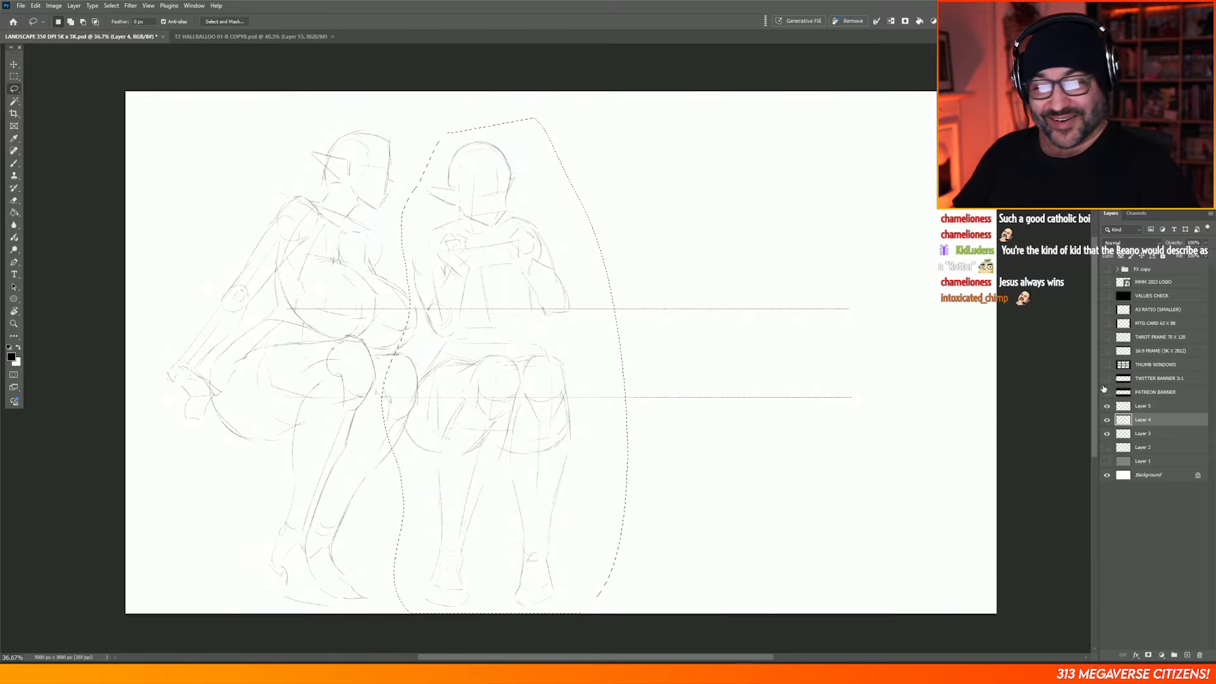
{"action": "left_click", "coordinate": [1107, 420]}
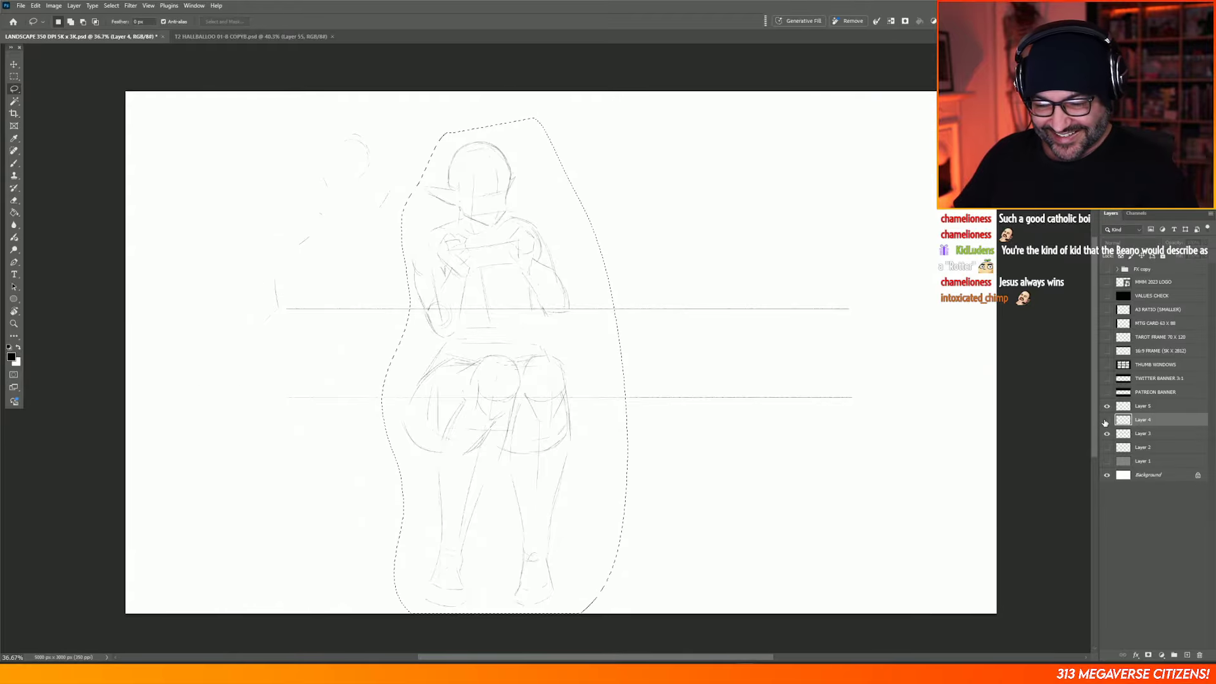
{"action": "left_click", "coordinate": [1107, 420]}
{"action": "left_click", "coordinate": [1107, 406]}
{"action": "left_click", "coordinate": [1107, 406]}
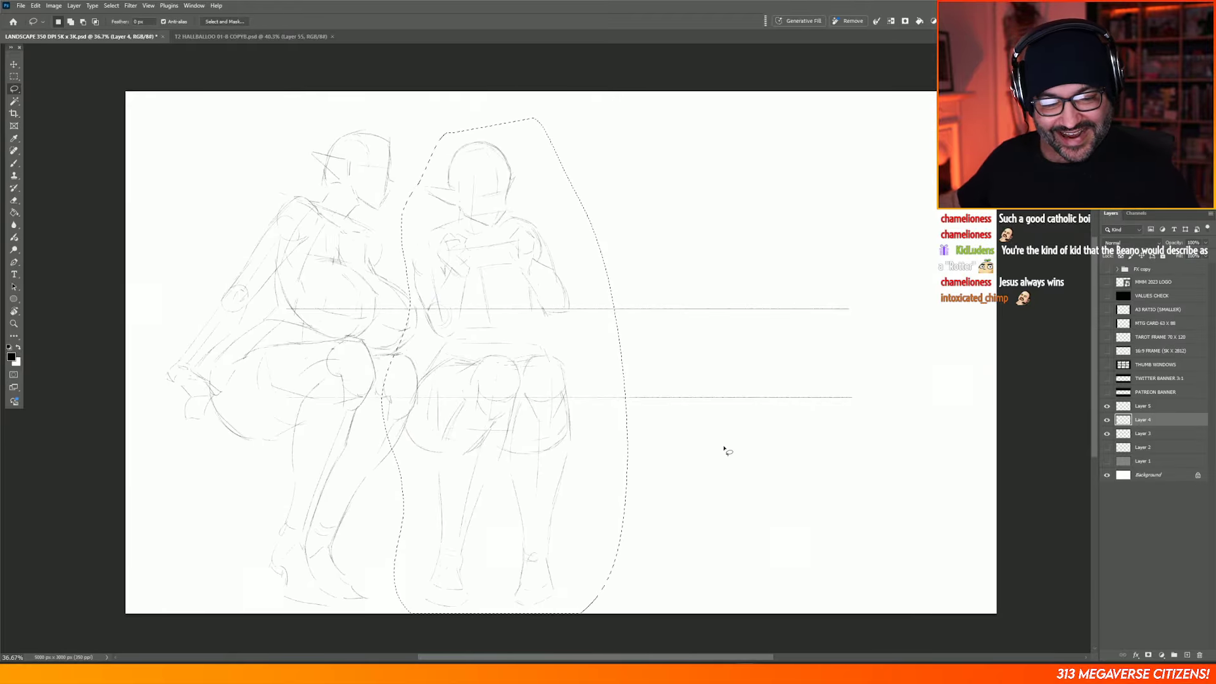
Step: Make Layer 5 active, scale the selected second figure down to about 97%, deselect it and return to the Brush tool
{"action": "left_click", "coordinate": [1138, 408]}
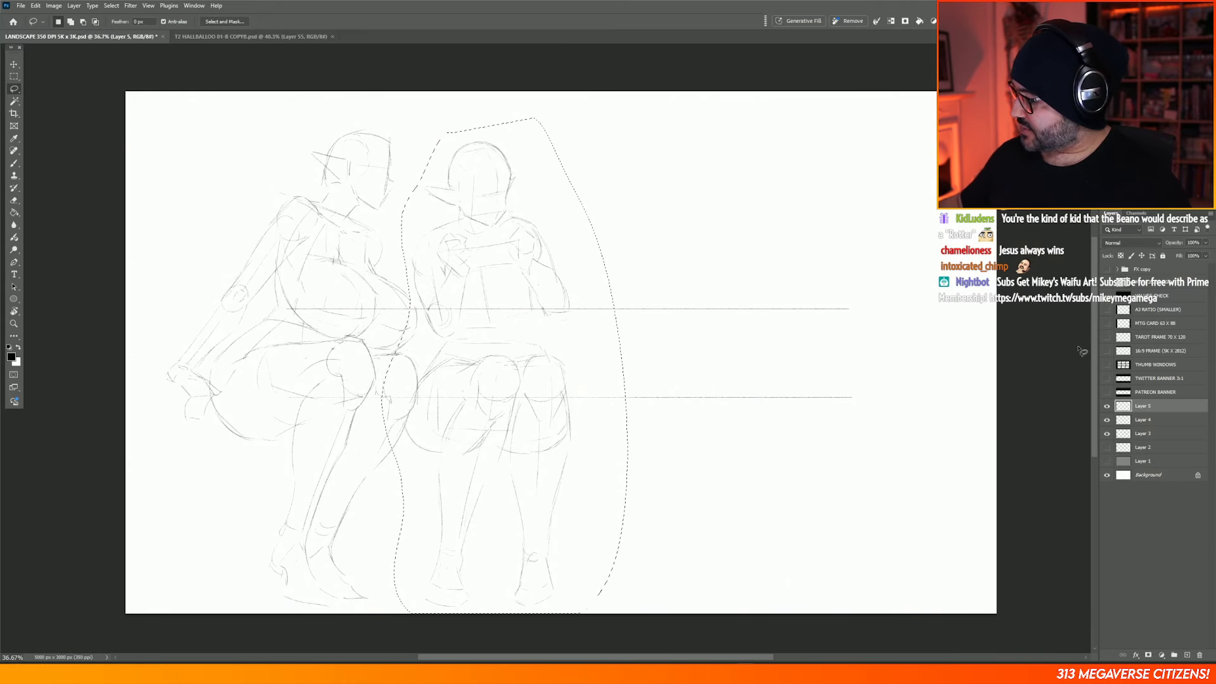
{"action": "key", "text": "ctrl+t"}
{"action": "left_click_drag", "start_coordinate": [627, 366], "coordinate": [622, 365]}
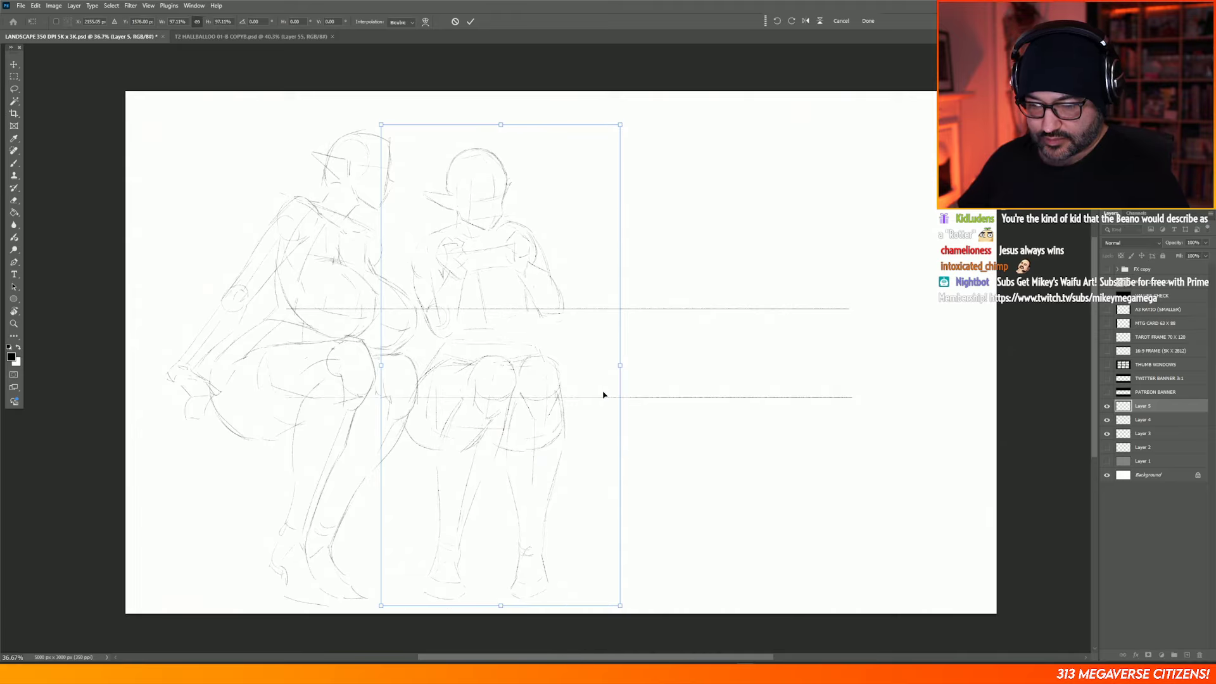
{"action": "key", "text": "Return"}
{"action": "key", "text": "ctrl+d"}
{"action": "left_click", "coordinate": [14, 76]}
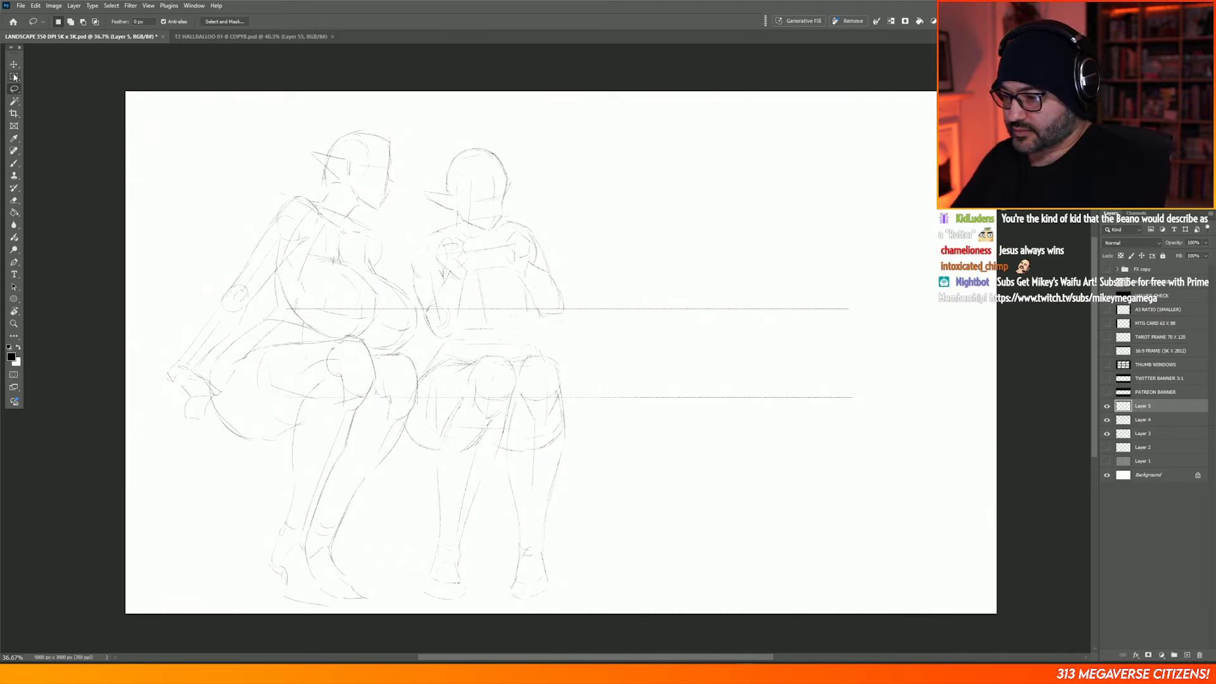
{"action": "left_click", "coordinate": [15, 166]}
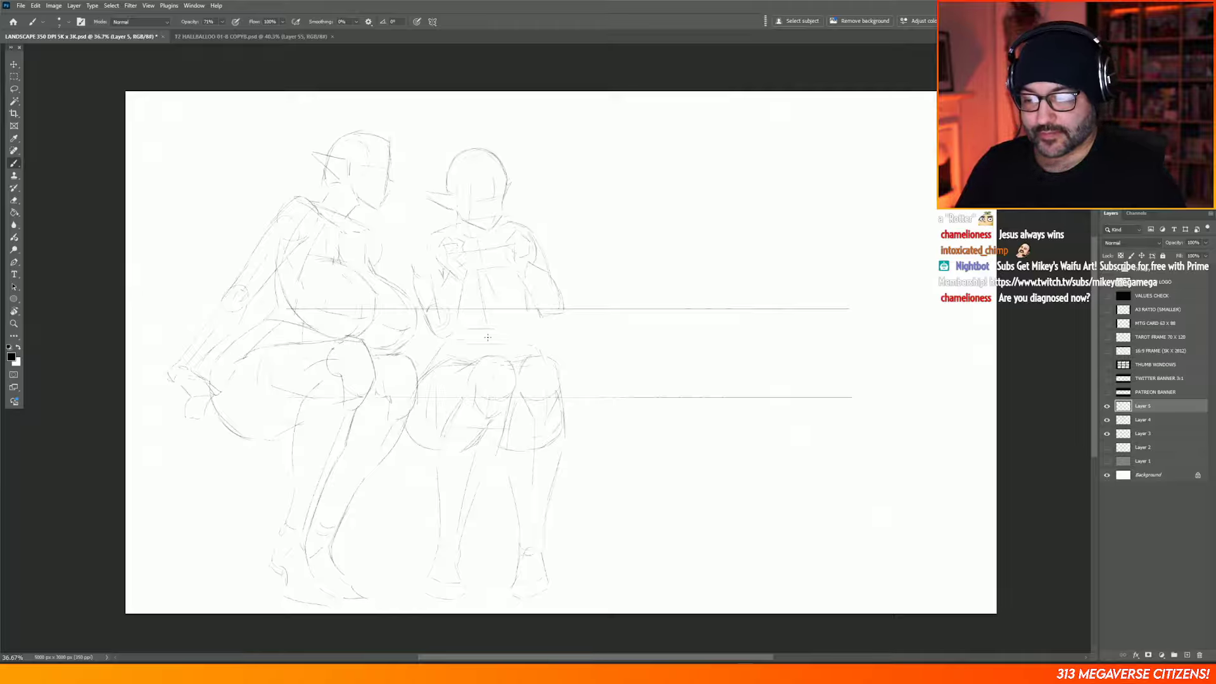
Step: Lasso the second figure's arm nearest the first figure, rotate it about 22 degrees clockwise, reposition it beside the torso and deselect
{"action": "left_click", "coordinate": [17, 88]}
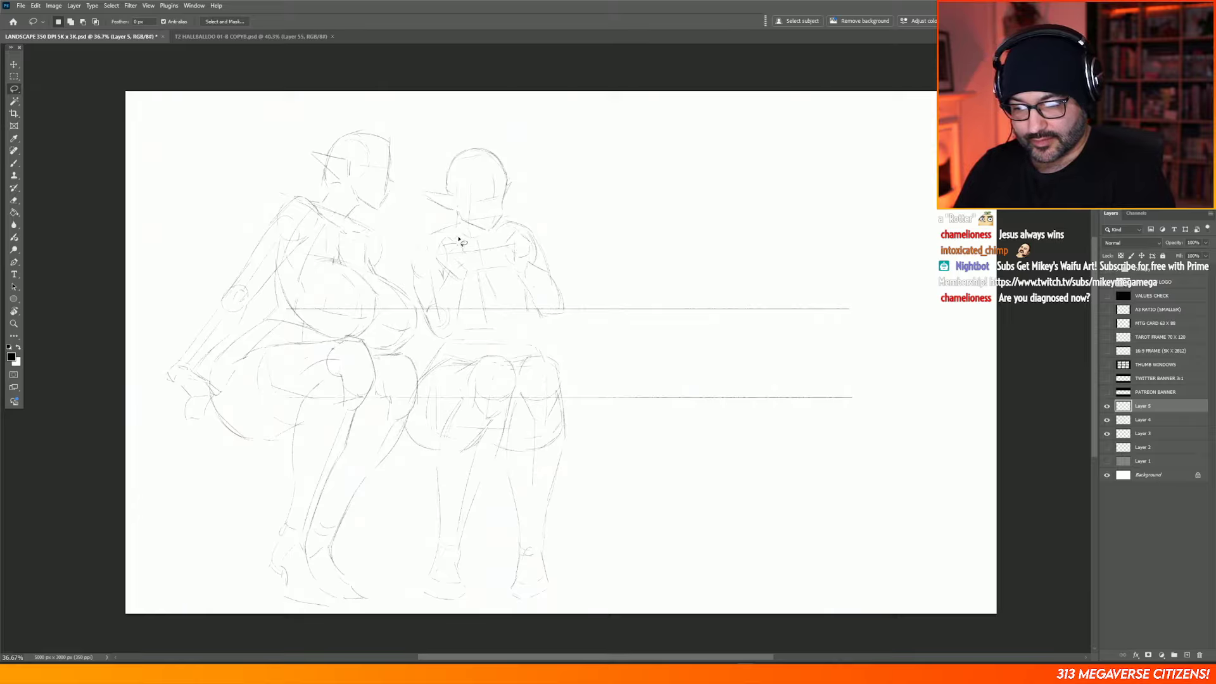
{"action": "mouse_move", "coordinate": [449, 237]}
{"action": "left_mouse_down"}
{"action": "mouse_move", "coordinate": [413, 247]}
{"action": "mouse_move", "coordinate": [427, 336]}
{"action": "mouse_move", "coordinate": [448, 337]}
{"action": "mouse_move", "coordinate": [468, 252]}
{"action": "left_mouse_up"}
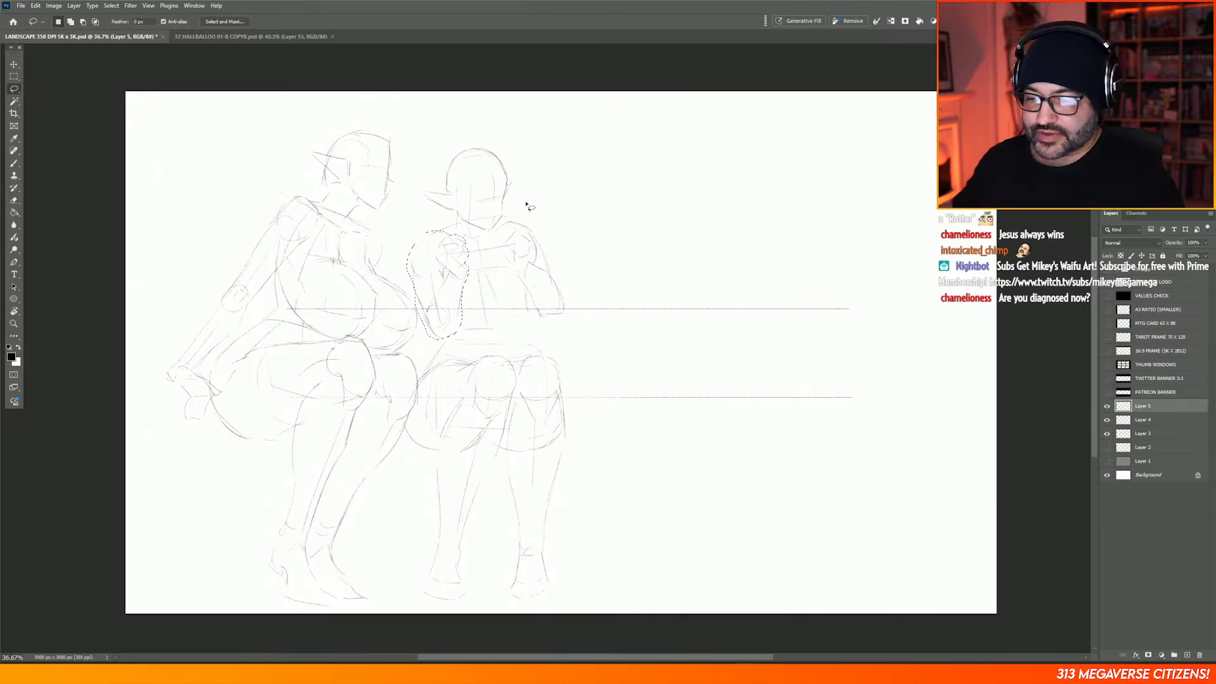
{"action": "key", "text": "ctrl+t"}
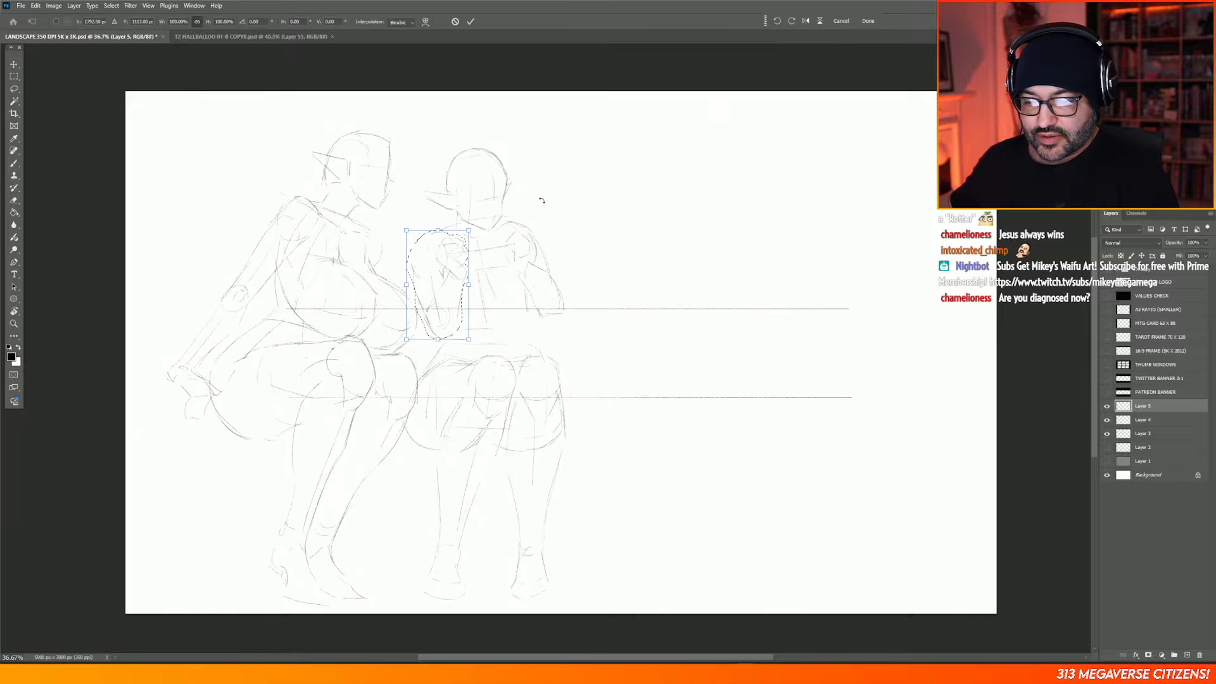
{"action": "left_click_drag", "start_coordinate": [546, 202], "coordinate": [537, 235]}
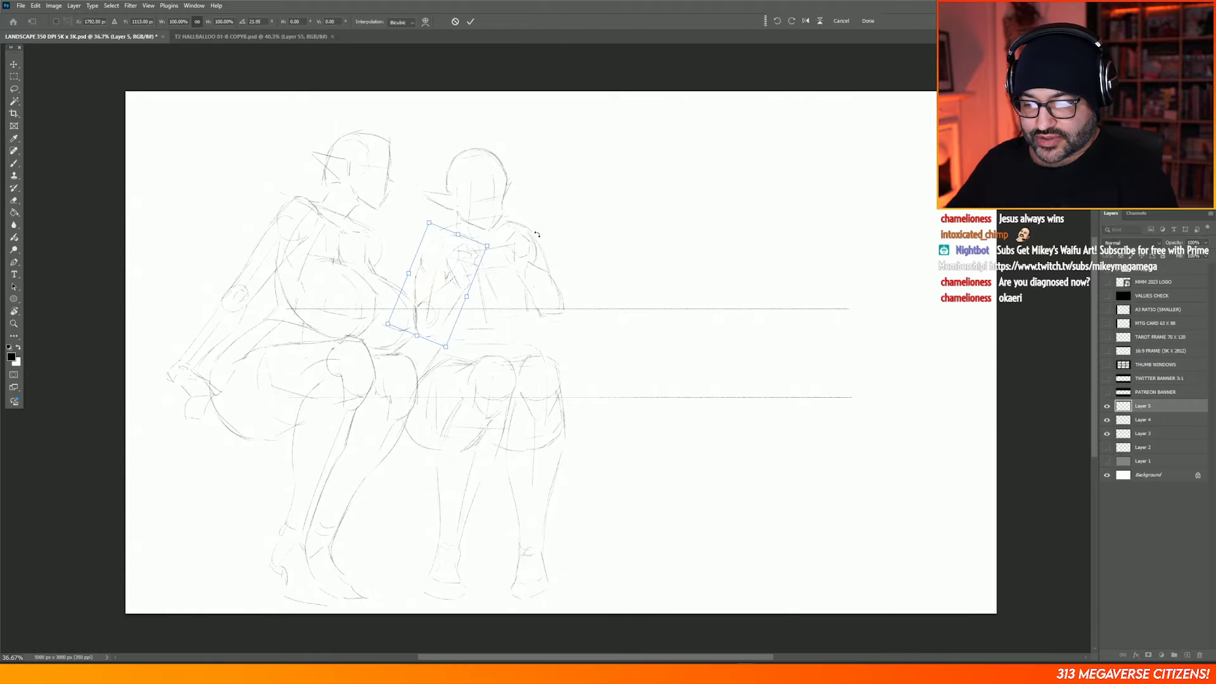
{"action": "left_click_drag", "start_coordinate": [457, 290], "coordinate": [452, 282]}
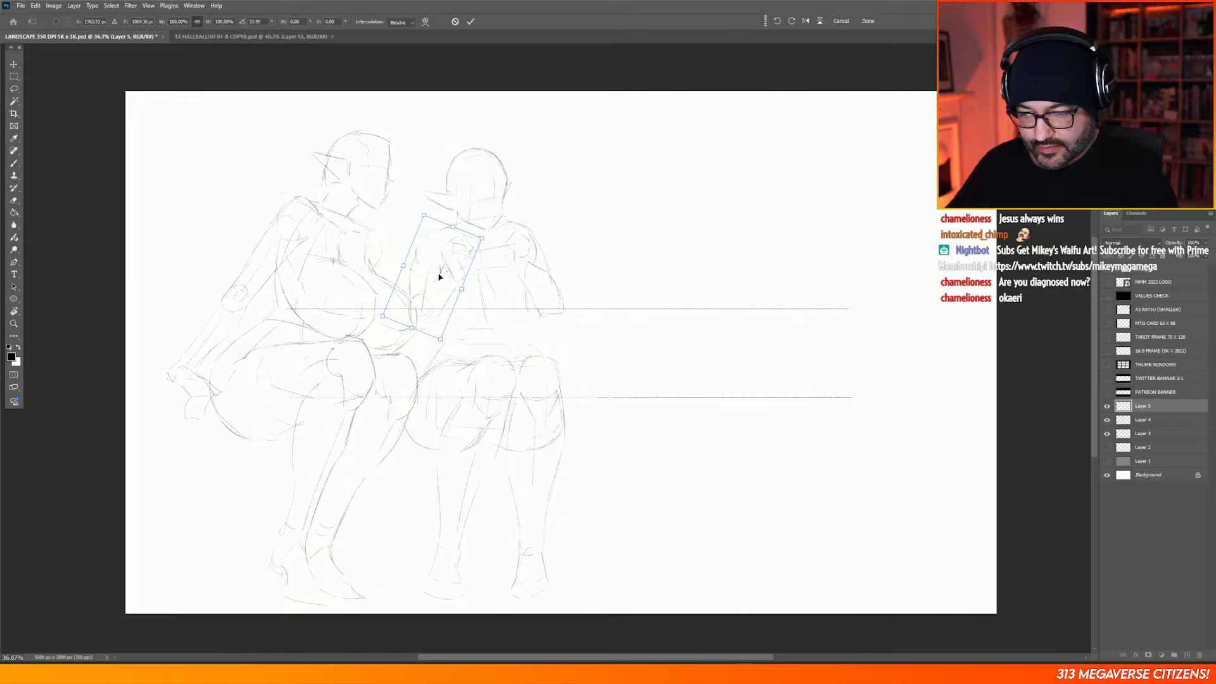
{"action": "left_click_drag", "start_coordinate": [439, 277], "coordinate": [436, 293]}
{"action": "key", "text": "Return"}
{"action": "key", "text": "ctrl+d"}
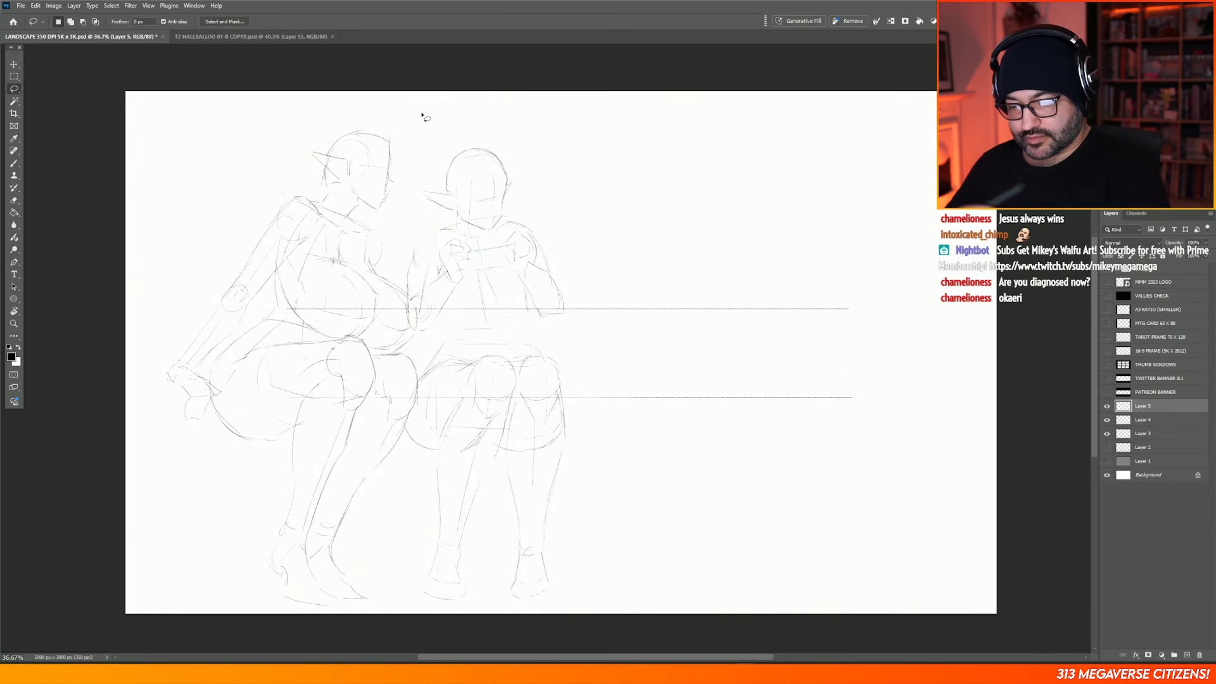
Step: Lasso the second figure's other arm, nudge it slightly into place against the shoulder and deselect
{"action": "mouse_move", "coordinate": [518, 219]}
{"action": "left_mouse_down"}
{"action": "mouse_move", "coordinate": [499, 241]}
{"action": "mouse_move", "coordinate": [548, 322]}
{"action": "mouse_move", "coordinate": [557, 235]}
{"action": "mouse_move", "coordinate": [535, 204]}
{"action": "left_mouse_up"}
{"action": "key", "text": "v"}
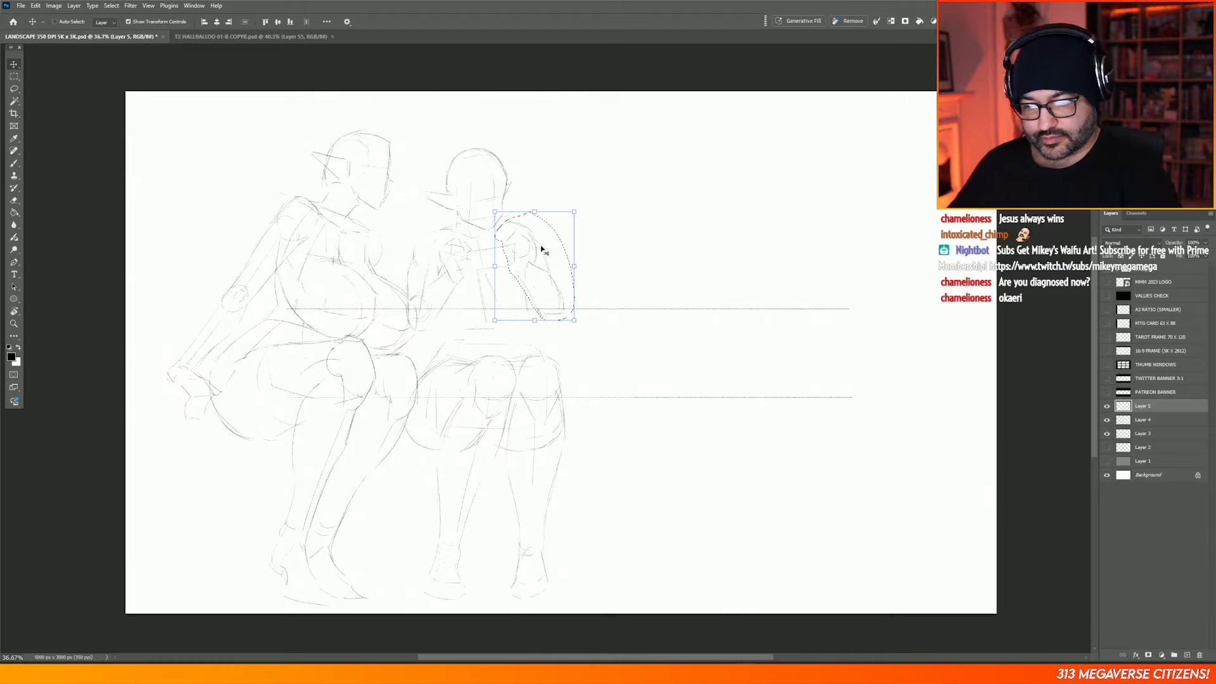
{"action": "left_click_drag", "start_coordinate": [538, 250], "coordinate": [537, 252]}
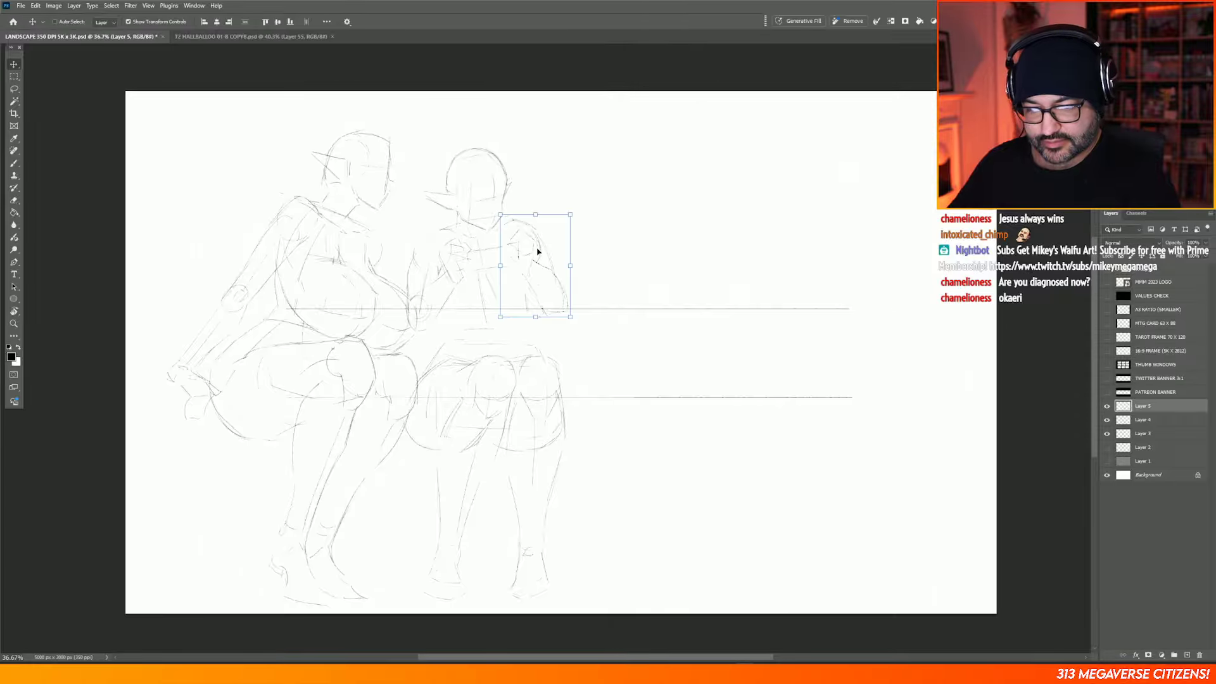
{"action": "left_click", "coordinate": [14, 77]}
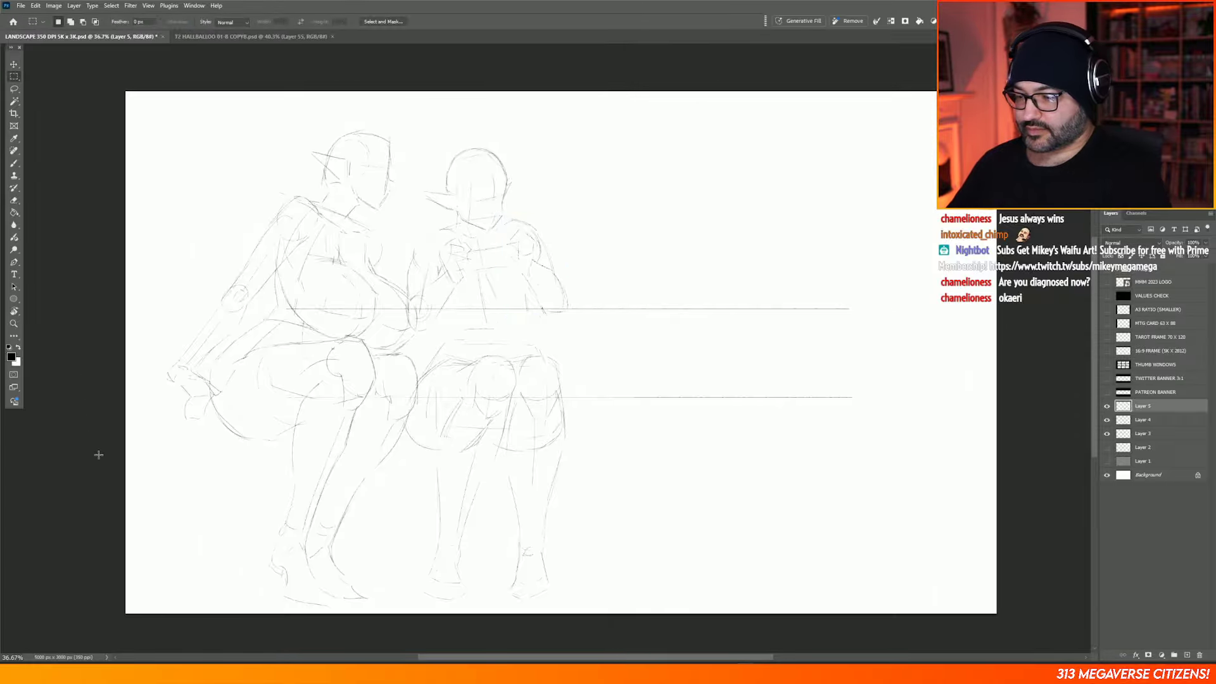
{"action": "left_click", "coordinate": [98, 456]}
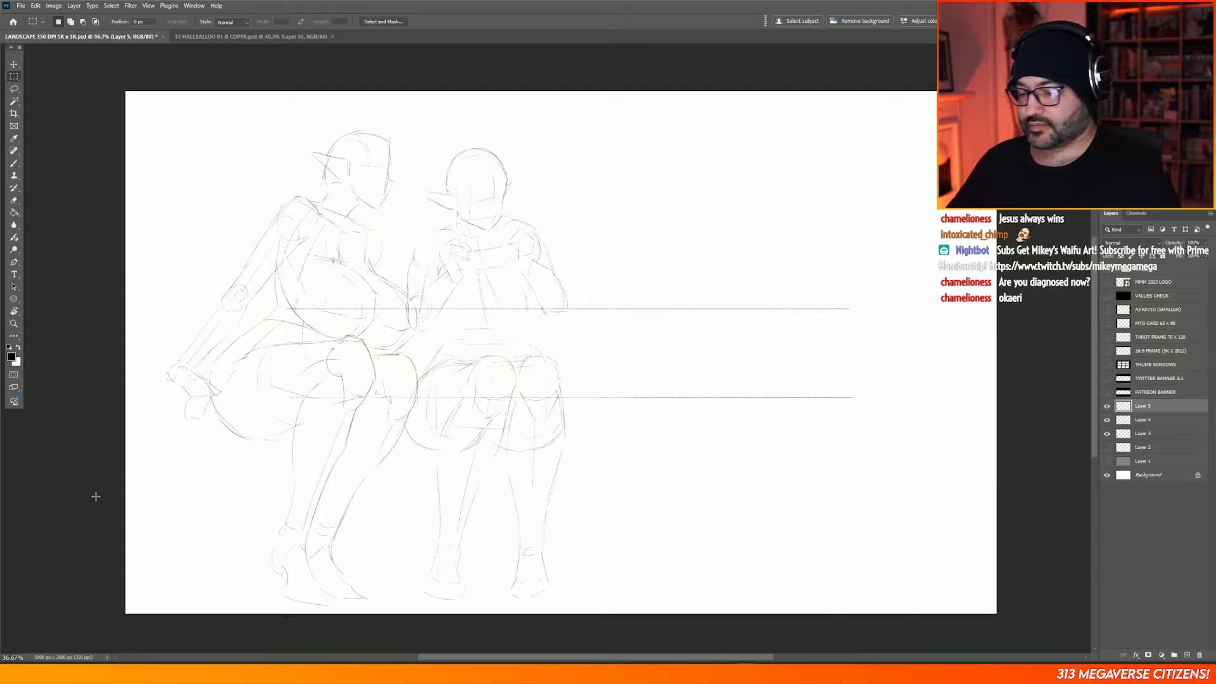
Step: Brush in the second figure's rounded chest contours between the raised arms and the lap, erasing overlapping lines
{"action": "left_click", "coordinate": [14, 163]}
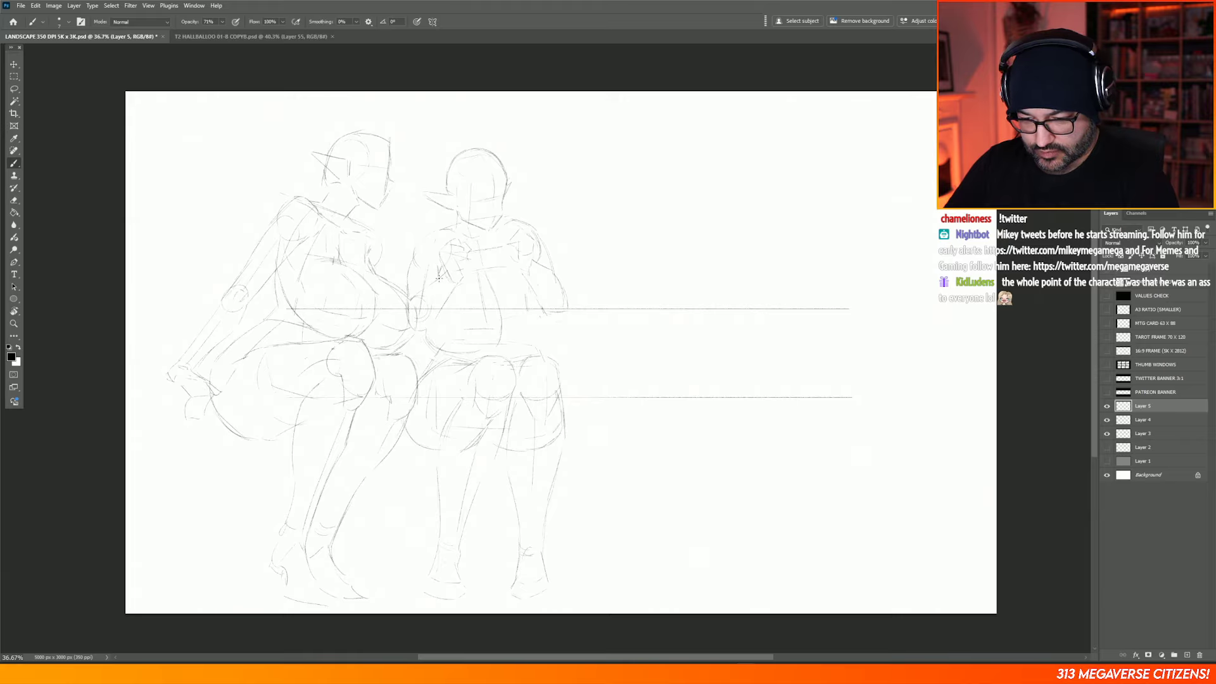
{"action": "key", "text": "e"}
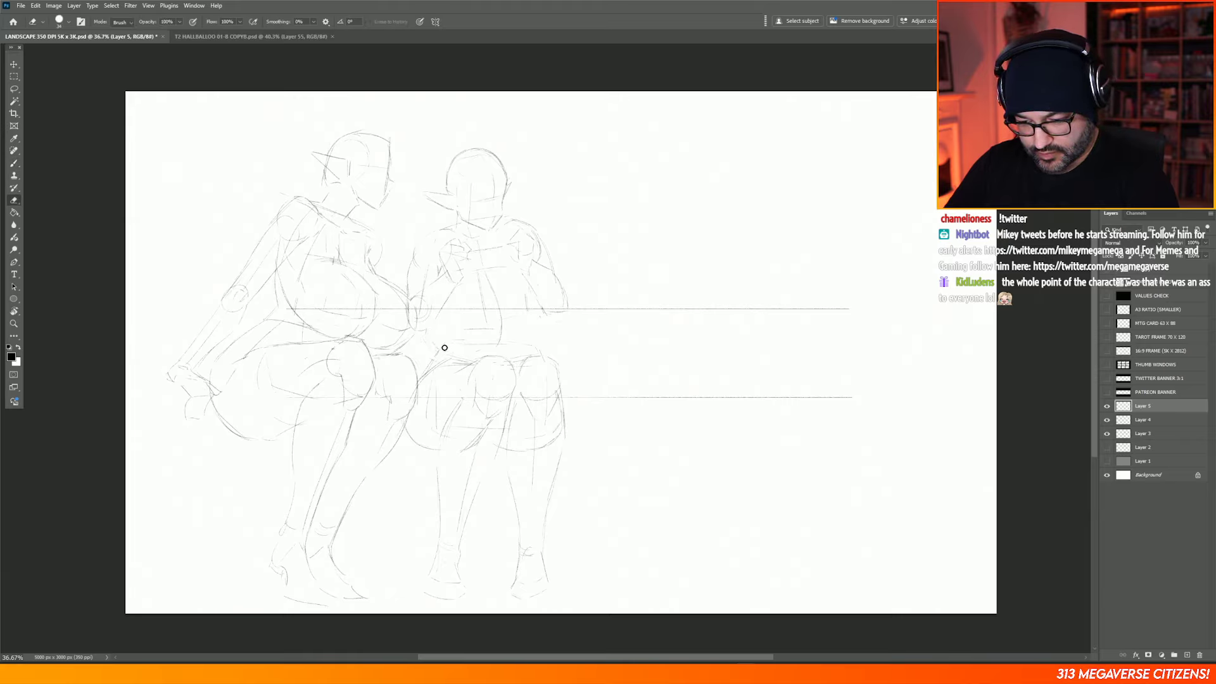
{"action": "key", "text": "b"}
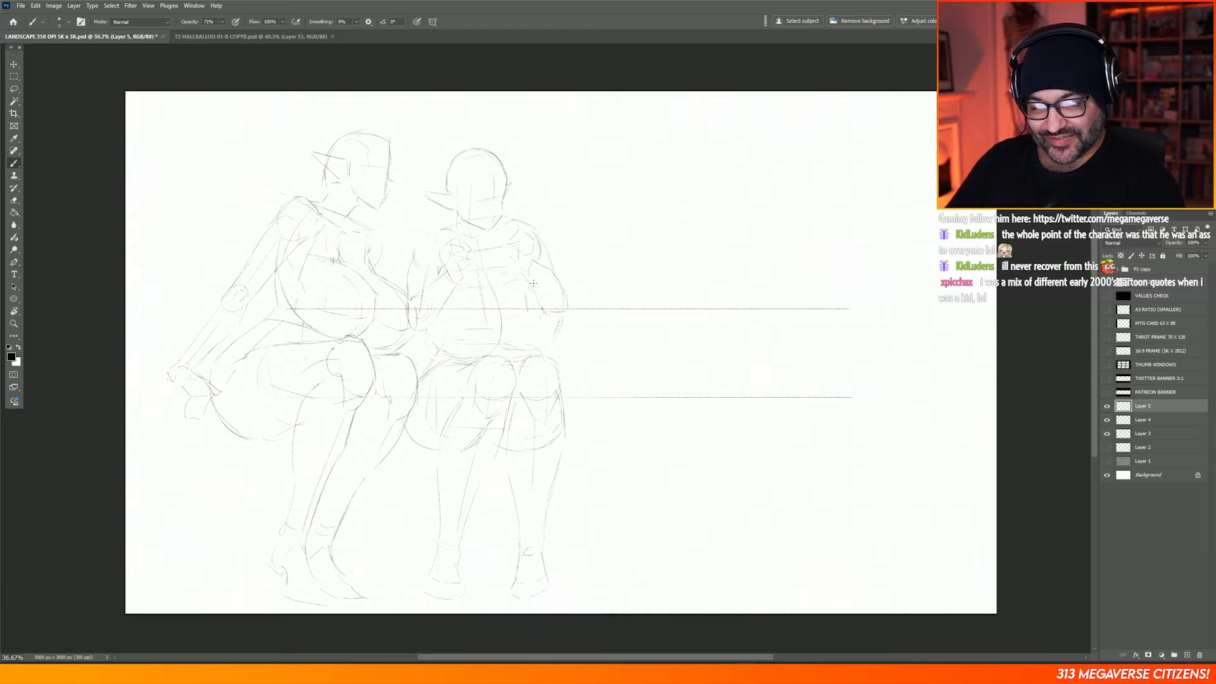
Step: Clean up the contour on the far side of the second figure's chest, then redraw it together with the outer elbow line
{"action": "key", "text": "e"}
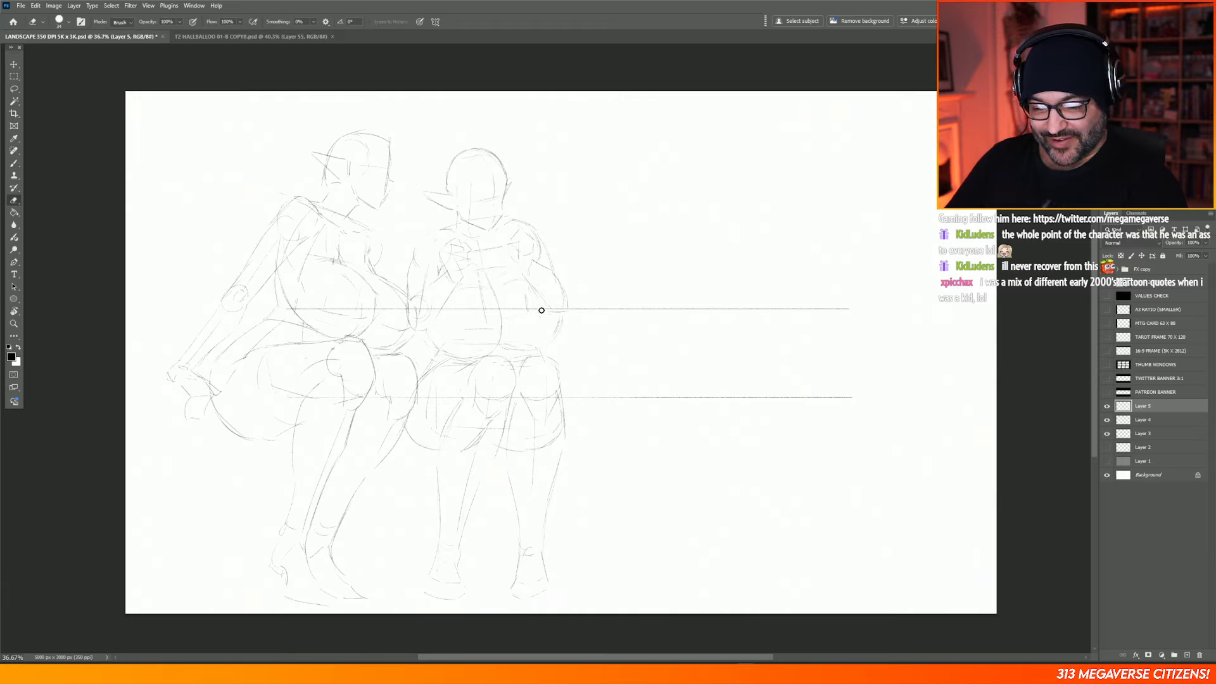
{"action": "key", "text": "b"}
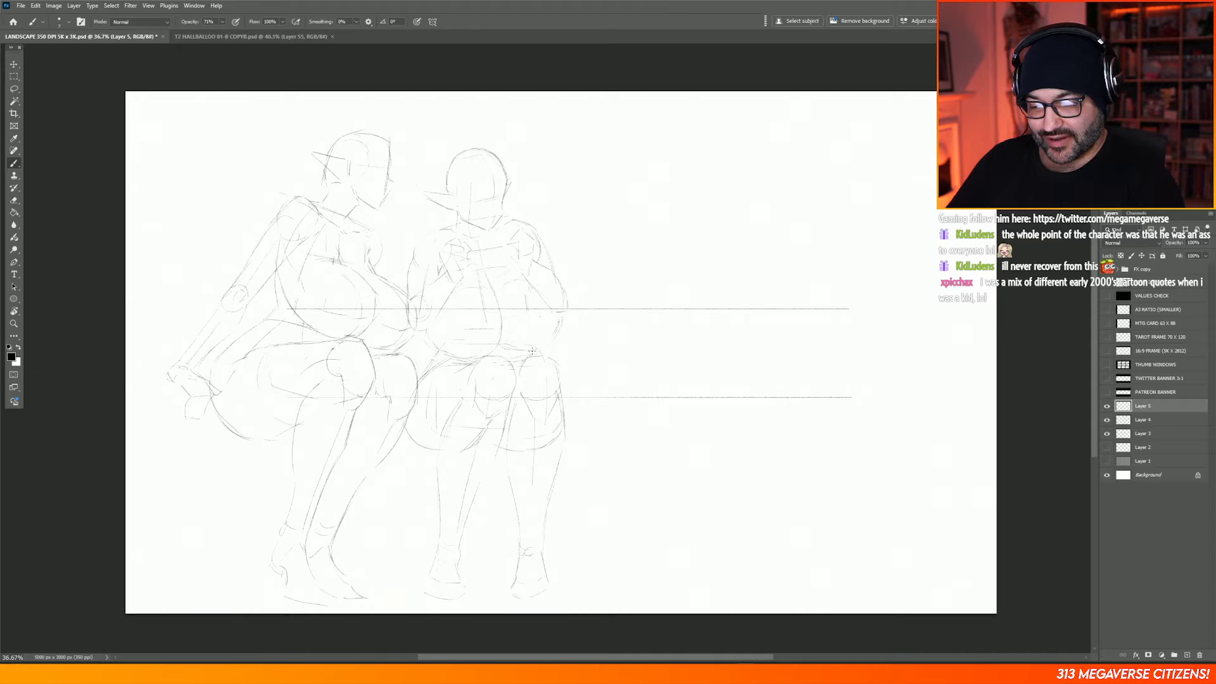
{"action": "key", "text": "e"}
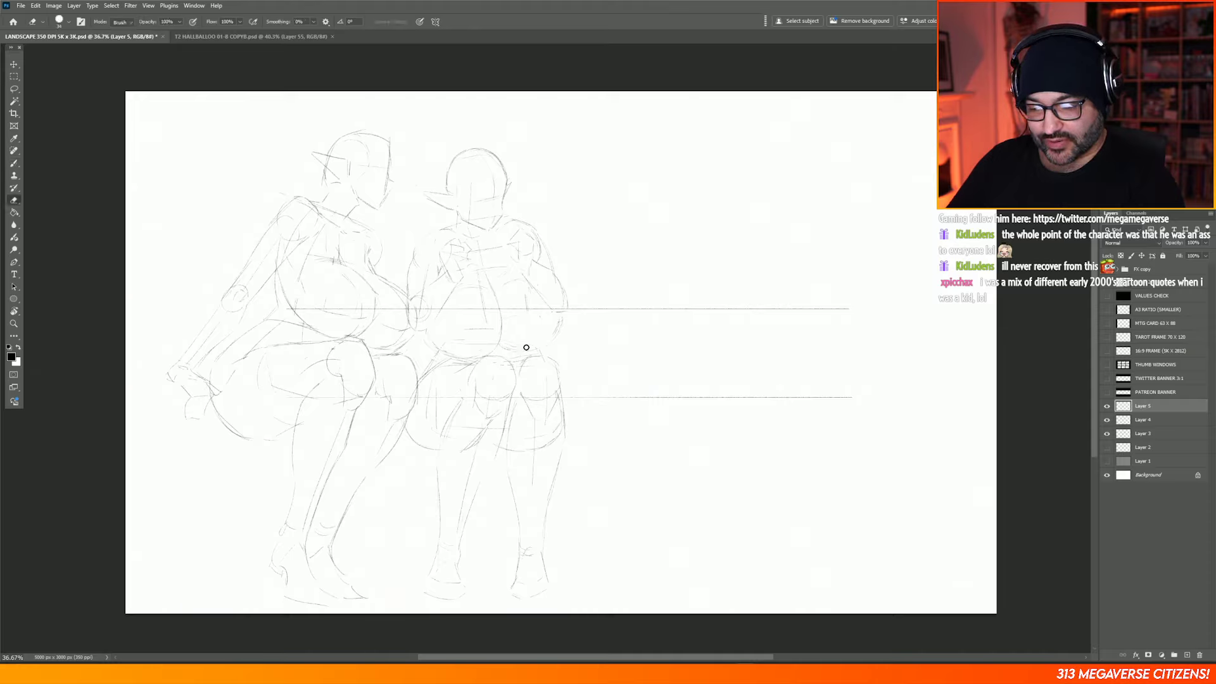
{"action": "key", "text": "b"}
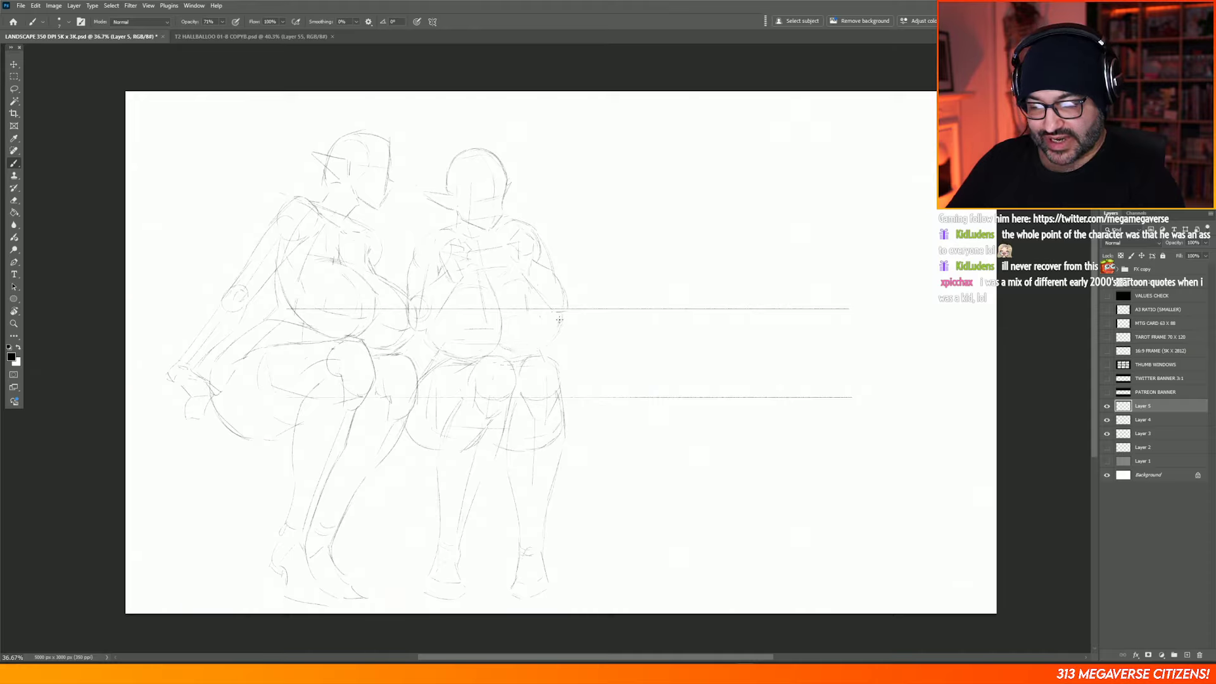
{"action": "left_click_drag", "start_coordinate": [562, 321], "coordinate": [555, 341]}
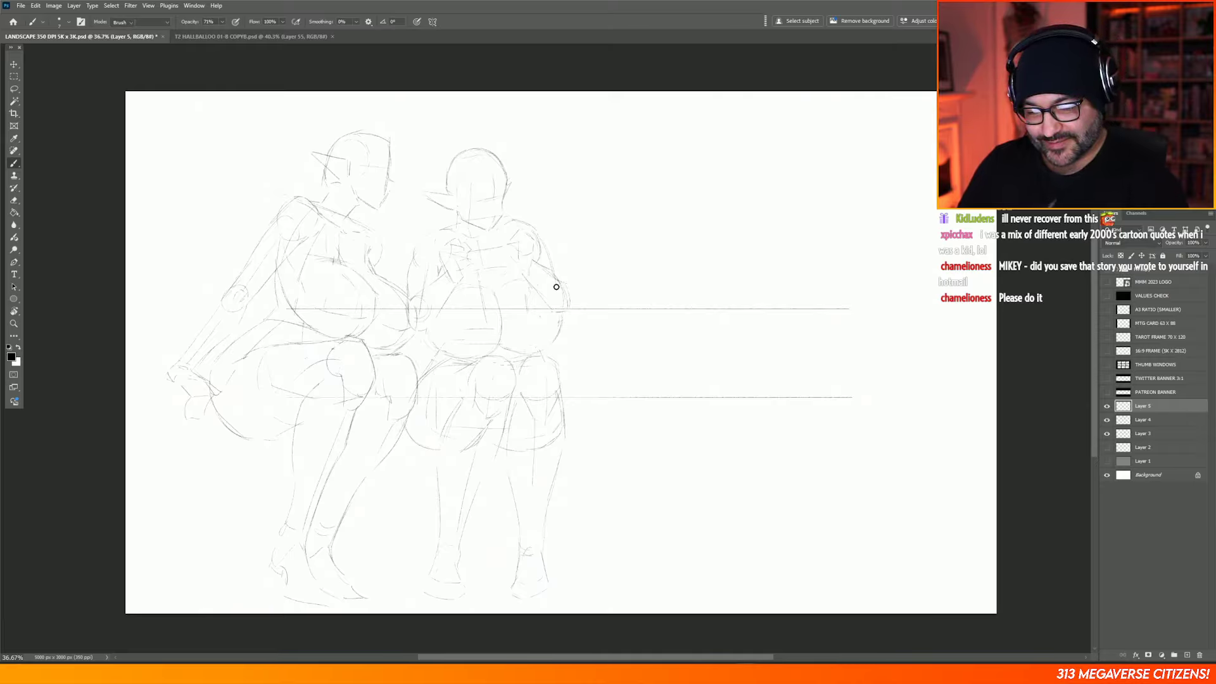
{"action": "mouse_move", "coordinate": [557, 282]}
{"action": "left_mouse_down"}
{"action": "mouse_move", "coordinate": [562, 298]}
{"action": "mouse_move", "coordinate": [543, 267]}
{"action": "mouse_move", "coordinate": [563, 297]}
{"action": "left_mouse_up"}
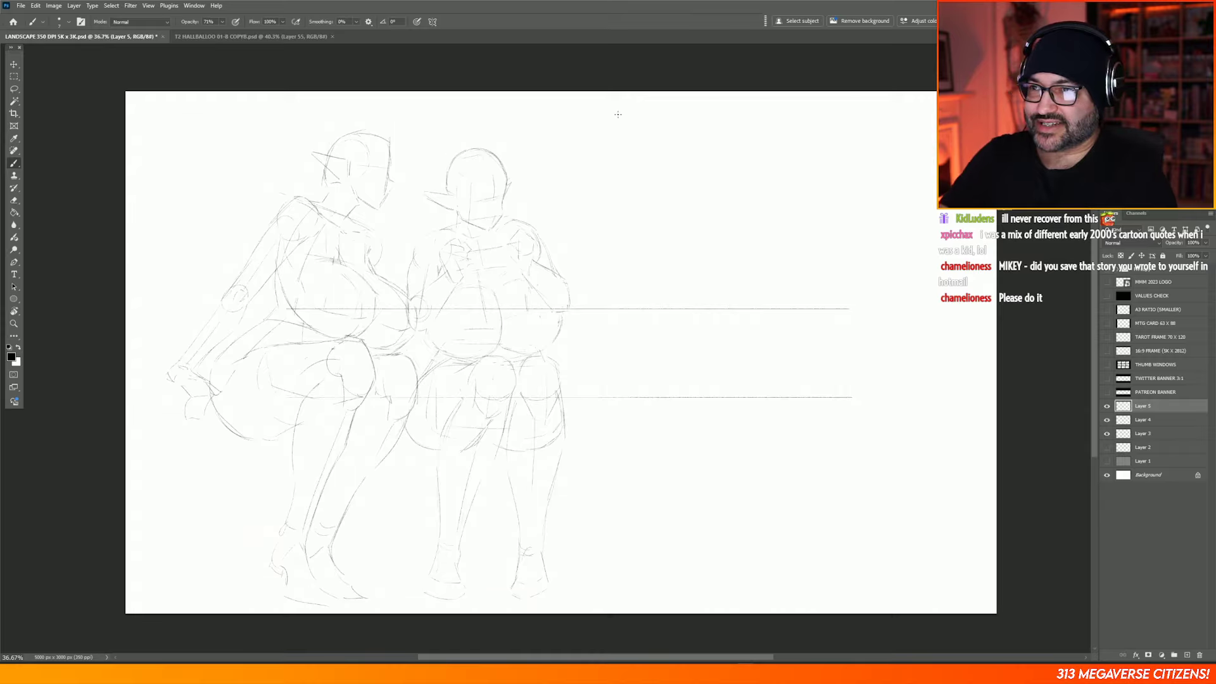
Step: Lasso the second figure's head, shift it slightly up and away from the first figure, and deselect
{"action": "key", "text": "l"}
{"action": "mouse_move", "coordinate": [507, 155]}
{"action": "left_mouse_down"}
{"action": "mouse_move", "coordinate": [509, 220]}
{"action": "mouse_move", "coordinate": [491, 231]}
{"action": "mouse_move", "coordinate": [457, 220]}
{"action": "left_mouse_up"}
{"action": "mouse_move", "coordinate": [505, 145]}
{"action": "left_mouse_down"}
{"action": "mouse_move", "coordinate": [511, 206]}
{"action": "mouse_move", "coordinate": [494, 236]}
{"action": "mouse_move", "coordinate": [469, 241]}
{"action": "mouse_move", "coordinate": [453, 218]}
{"action": "mouse_move", "coordinate": [454, 139]}
{"action": "mouse_move", "coordinate": [469, 135]}
{"action": "left_mouse_up"}
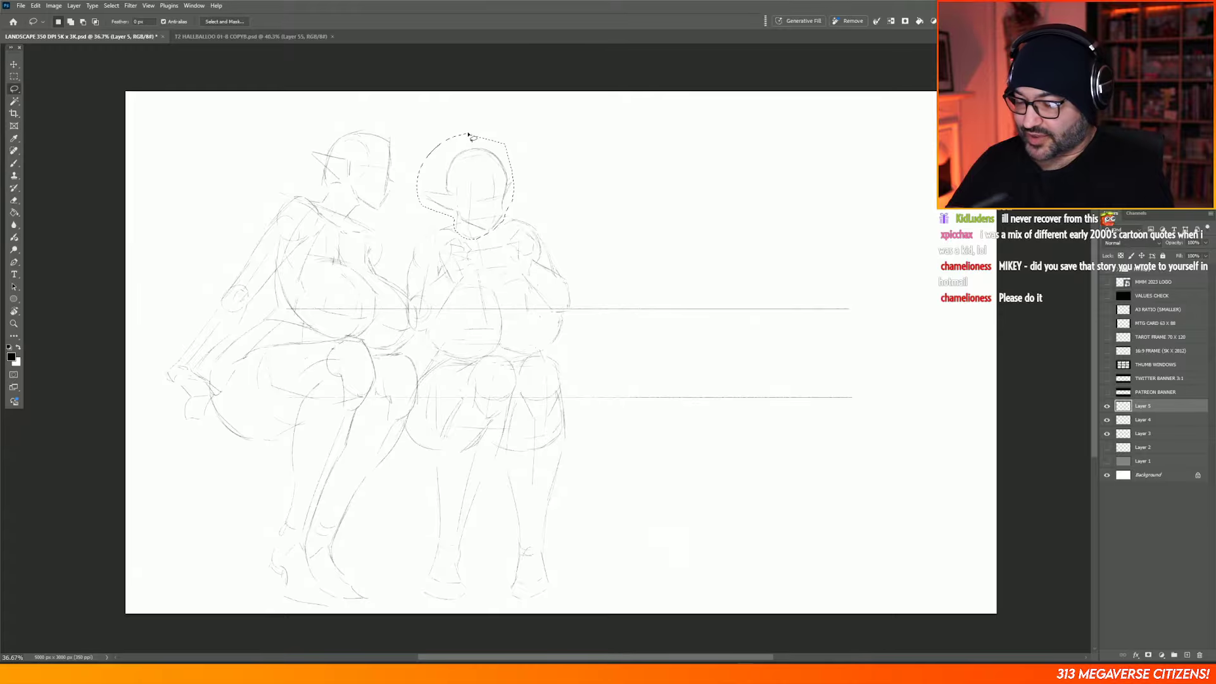
{"action": "key", "text": "v"}
{"action": "left_click_drag", "start_coordinate": [500, 184], "coordinate": [504, 180]}
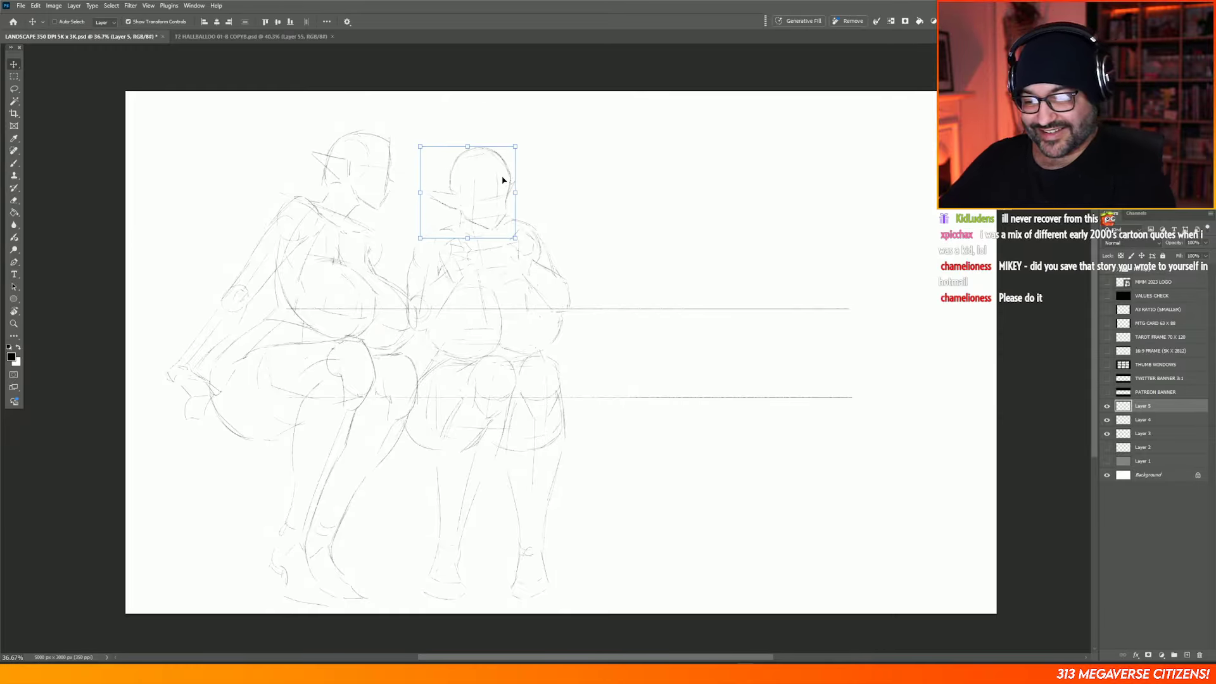
{"action": "key", "text": "ctrl+d"}
{"action": "key", "text": "m"}
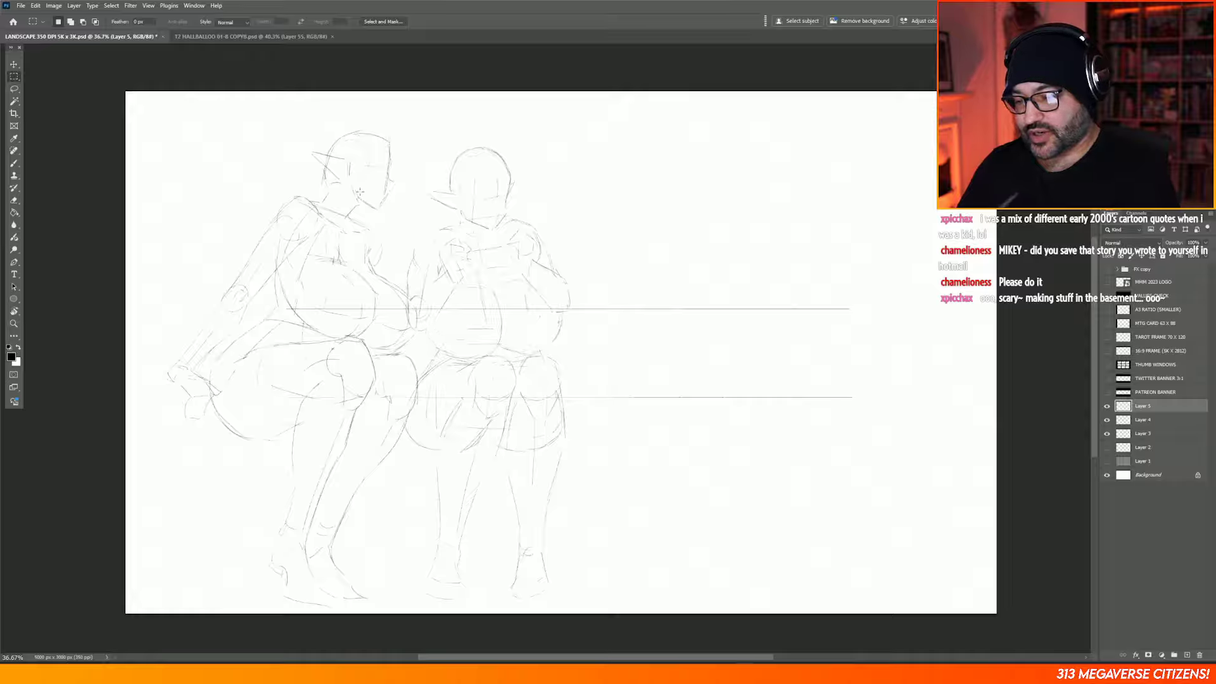
Step: Return to the Brush tool and add a new empty layer above Layer 5
{"action": "key", "text": "b"}
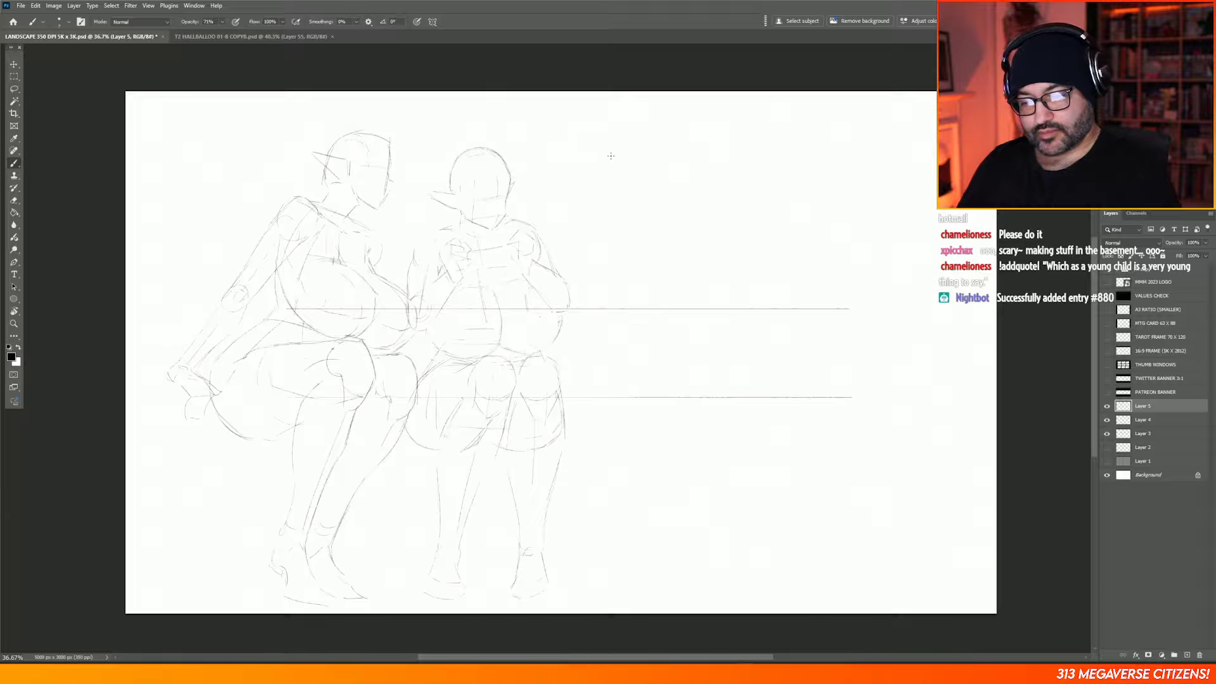
{"action": "left_click", "coordinate": [1188, 655]}
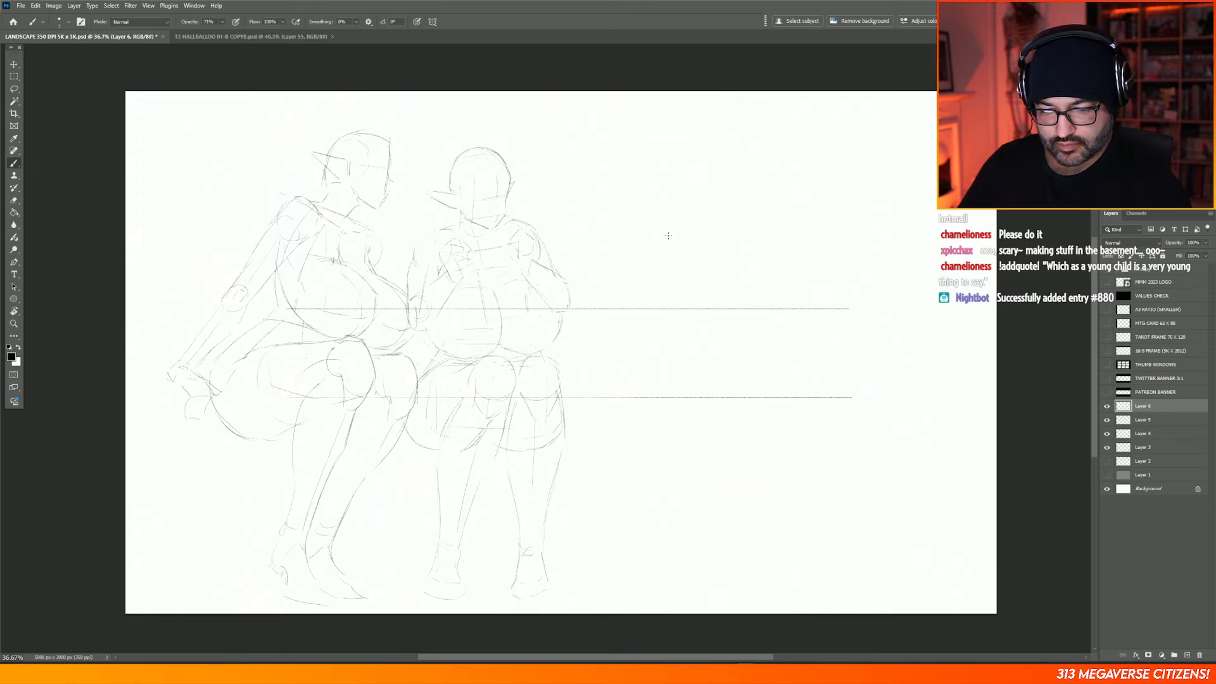
Step: Rough in a third seated figure beside the second: angled torso, hips and thigh on the seat line, and lower leg and foot, erasing stray lines
{"action": "mouse_move", "coordinate": [668, 233]}
{"action": "left_mouse_down"}
{"action": "mouse_move", "coordinate": [642, 361]}
{"action": "mouse_move", "coordinate": [644, 435]}
{"action": "left_mouse_up"}
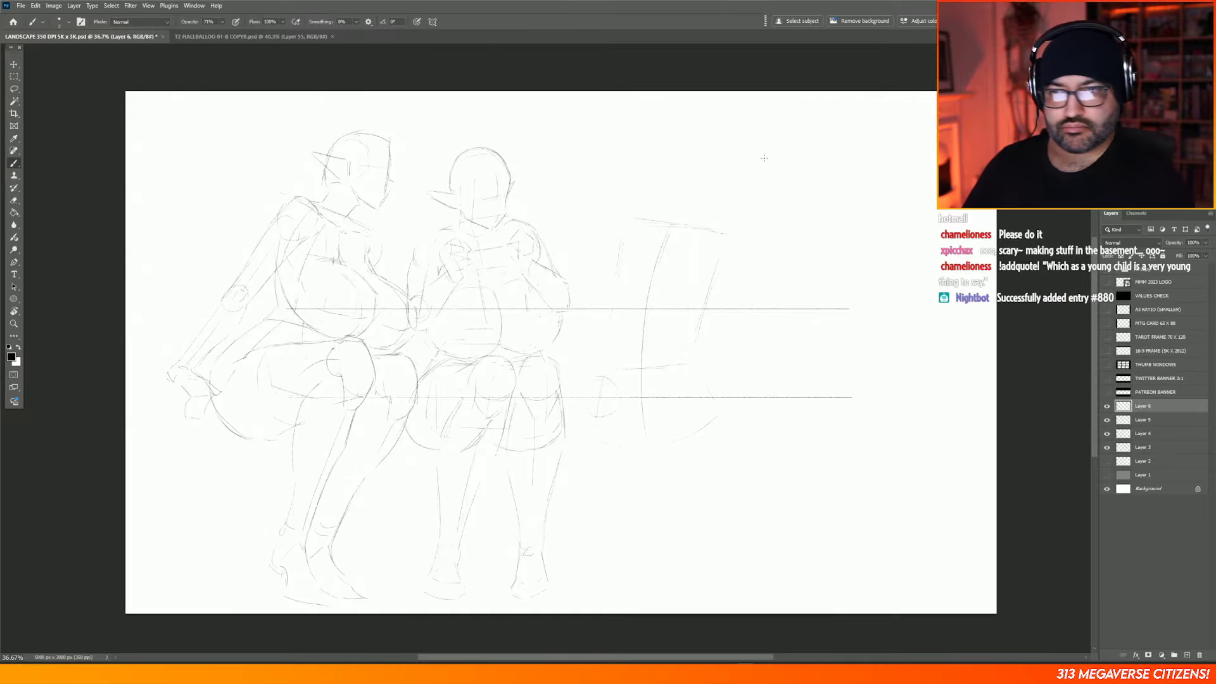
{"action": "left_click_drag", "start_coordinate": [633, 373], "coordinate": [664, 365]}
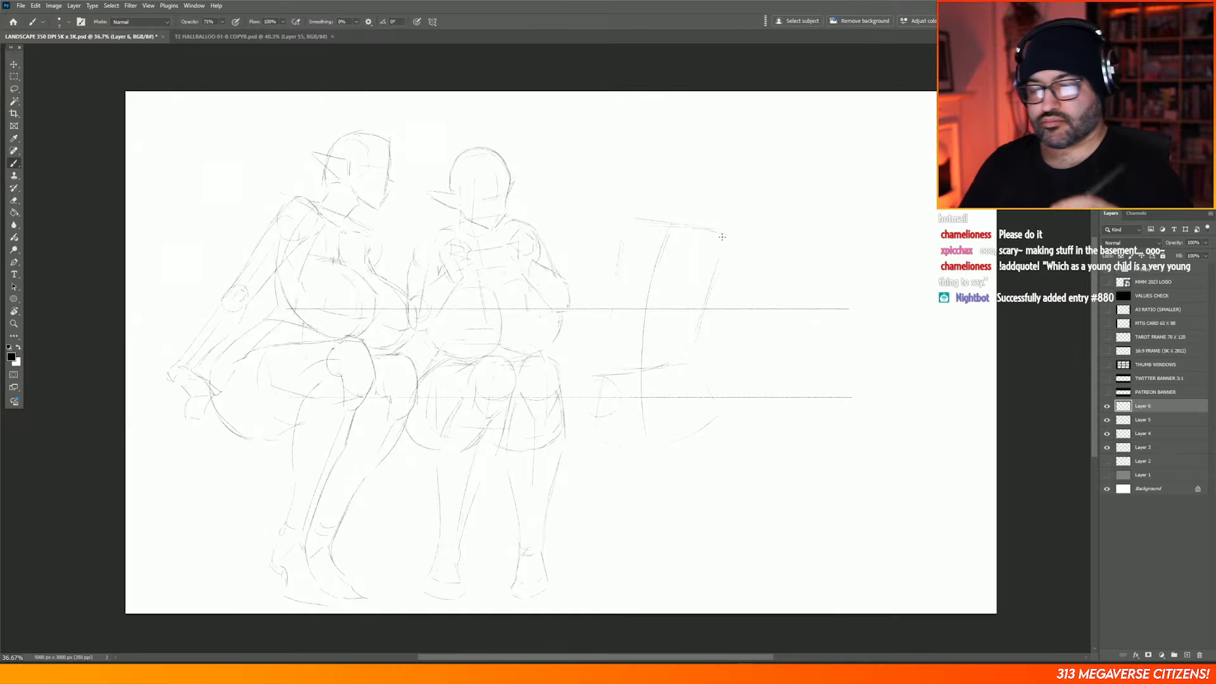
{"action": "left_click_drag", "start_coordinate": [687, 365], "coordinate": [711, 389]}
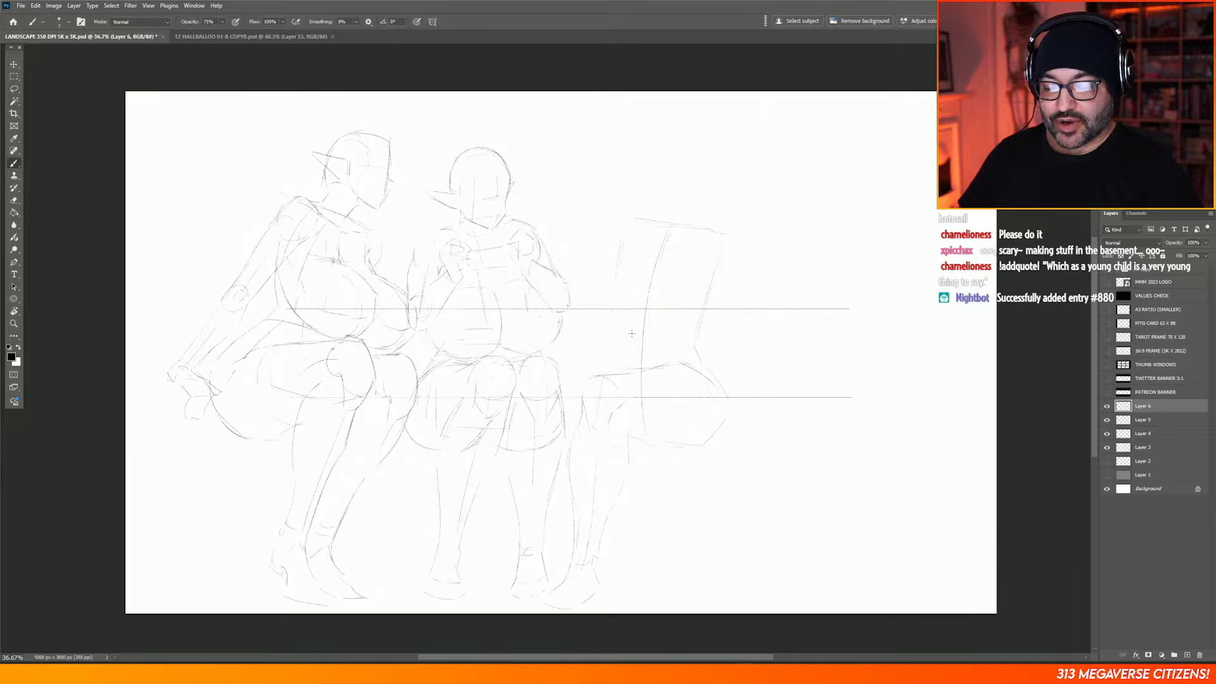
{"action": "key", "text": "e"}
{"action": "key", "text": "b"}
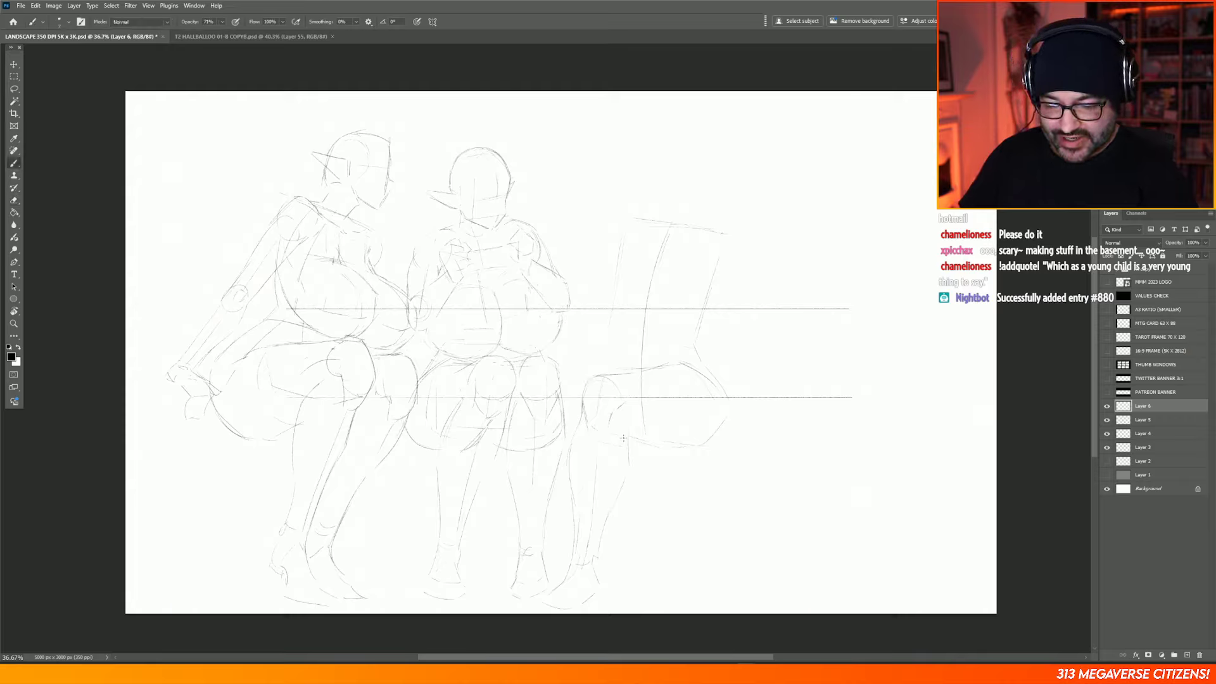
{"action": "key", "text": "e"}
{"action": "key", "text": "b"}
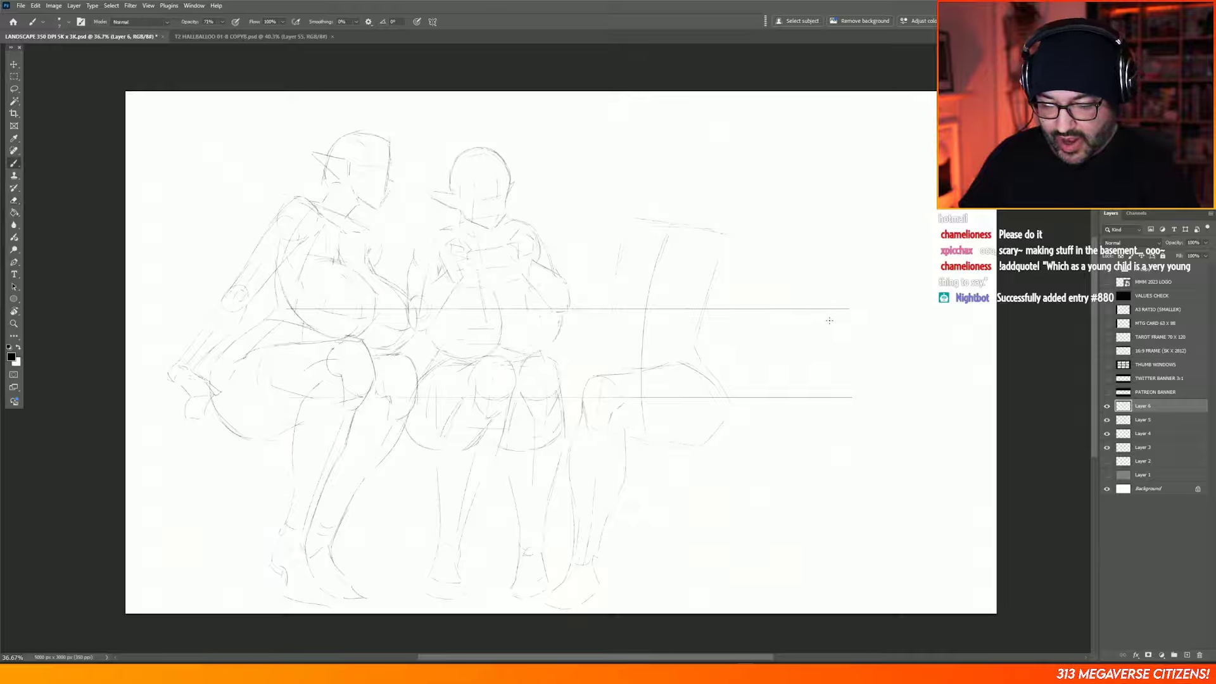
Step: Lasso the third figure's lower leg and foot, scale them slightly narrower and shorter, adjust their angle and position, and deselect
{"action": "key", "text": "l"}
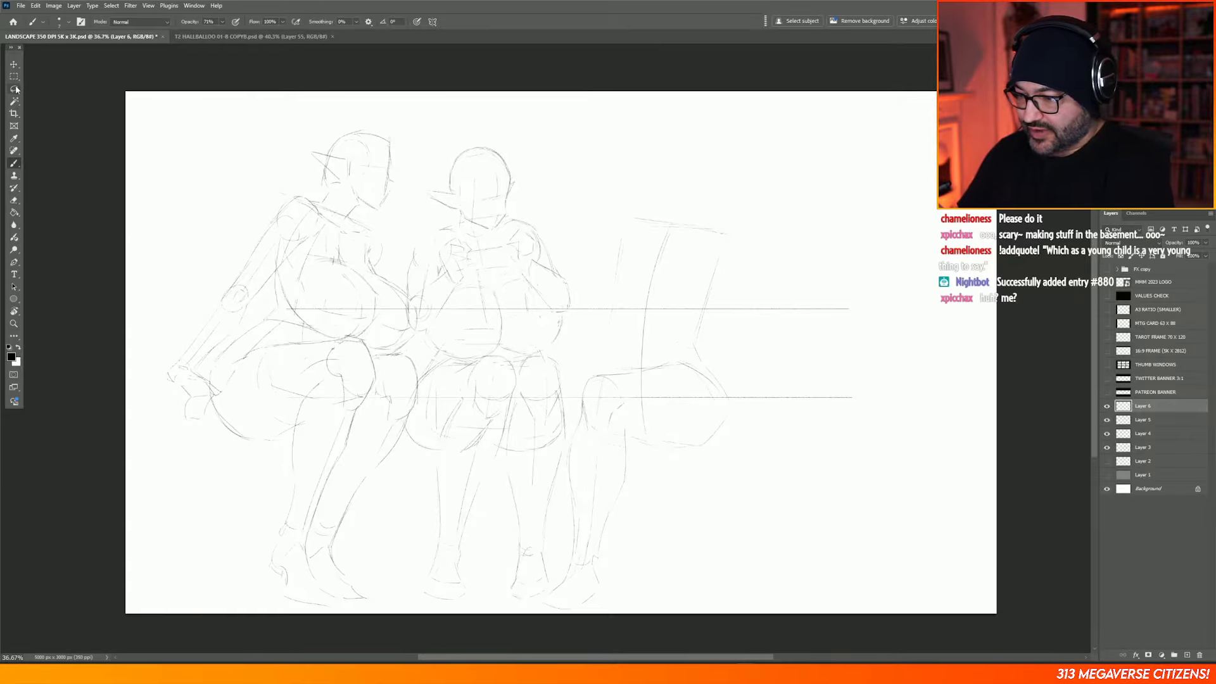
{"action": "mouse_move", "coordinate": [632, 447]}
{"action": "left_mouse_down"}
{"action": "mouse_move", "coordinate": [621, 415]}
{"action": "mouse_move", "coordinate": [573, 431]}
{"action": "mouse_move", "coordinate": [551, 588]}
{"action": "mouse_move", "coordinate": [627, 524]}
{"action": "left_mouse_up"}
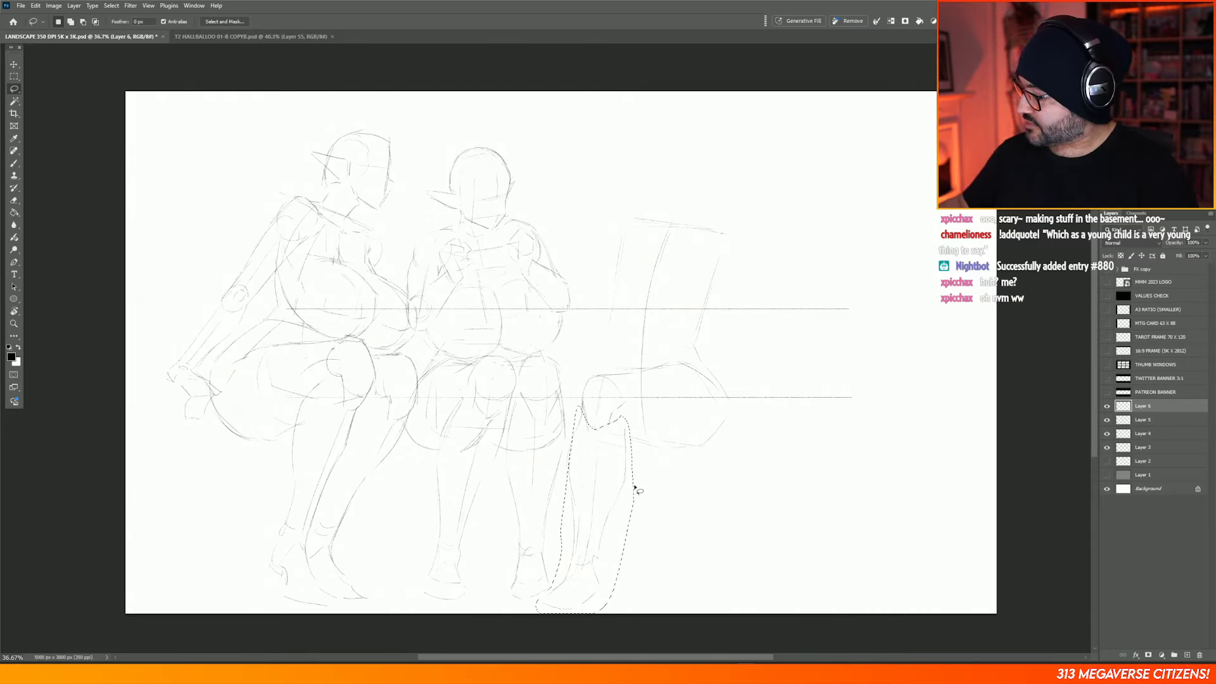
{"action": "key", "text": "ctrl+t"}
{"action": "left_click_drag", "start_coordinate": [634, 508], "coordinate": [629, 508]}
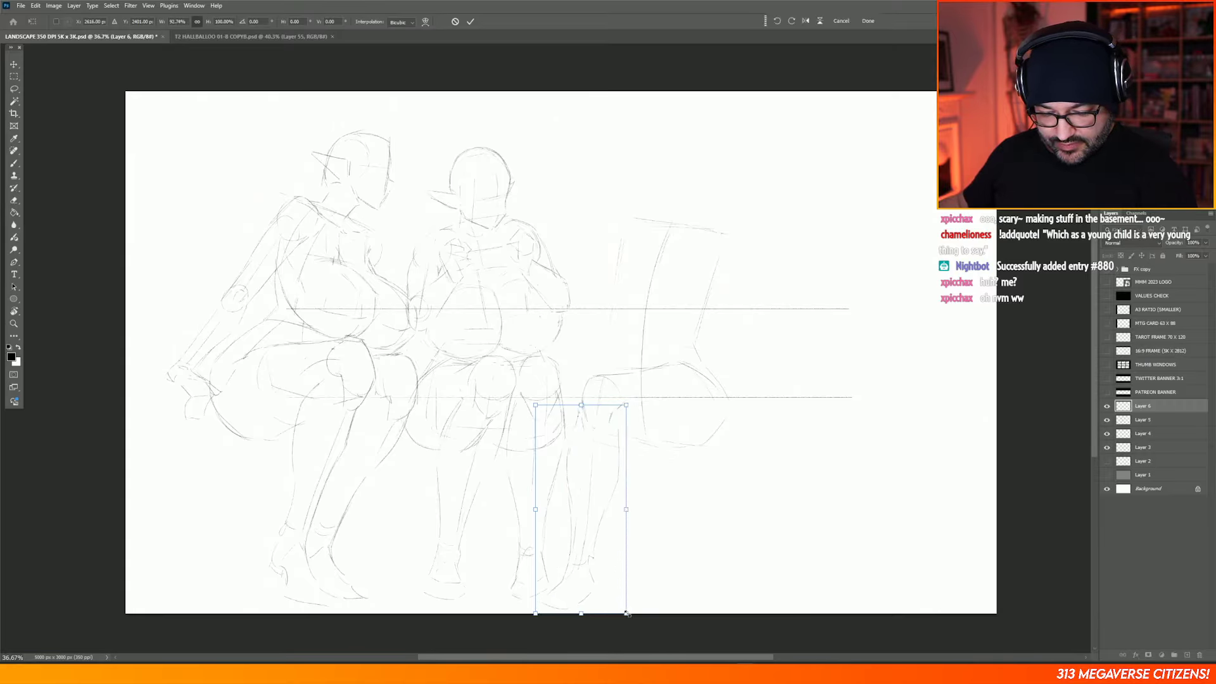
{"action": "left_click_drag", "start_coordinate": [626, 613], "coordinate": [623, 604]}
{"action": "left_click_drag", "start_coordinate": [608, 555], "coordinate": [668, 506]}
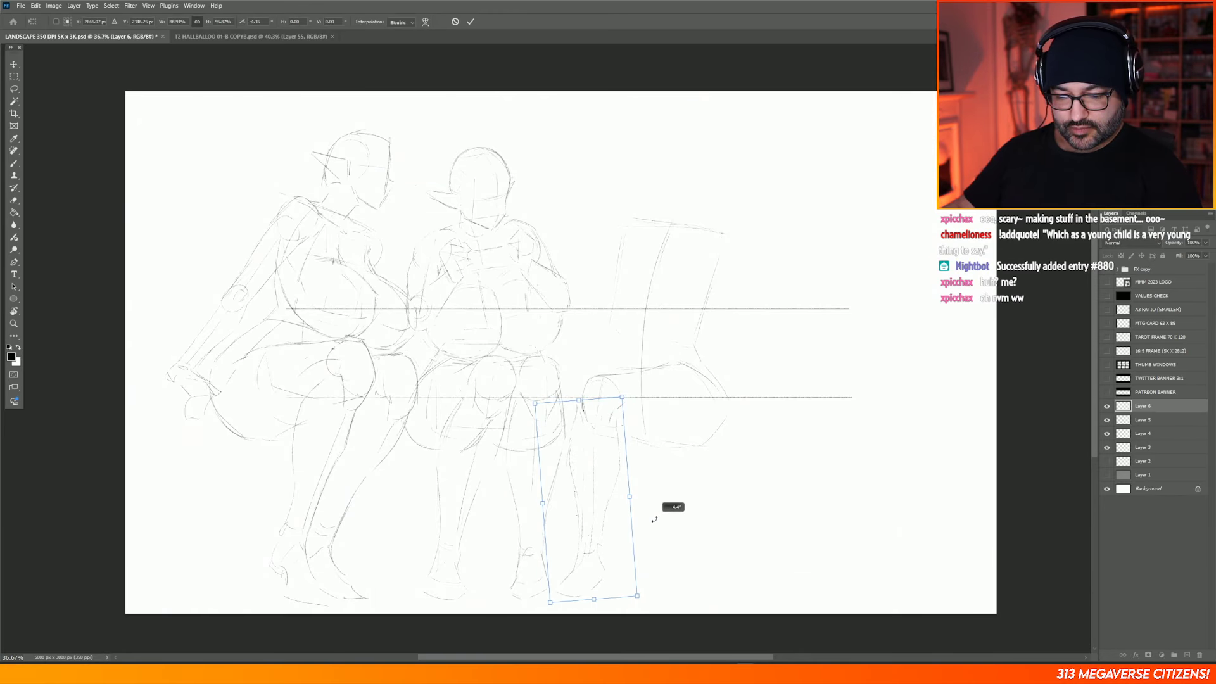
{"action": "left_click_drag", "start_coordinate": [614, 551], "coordinate": [616, 554]}
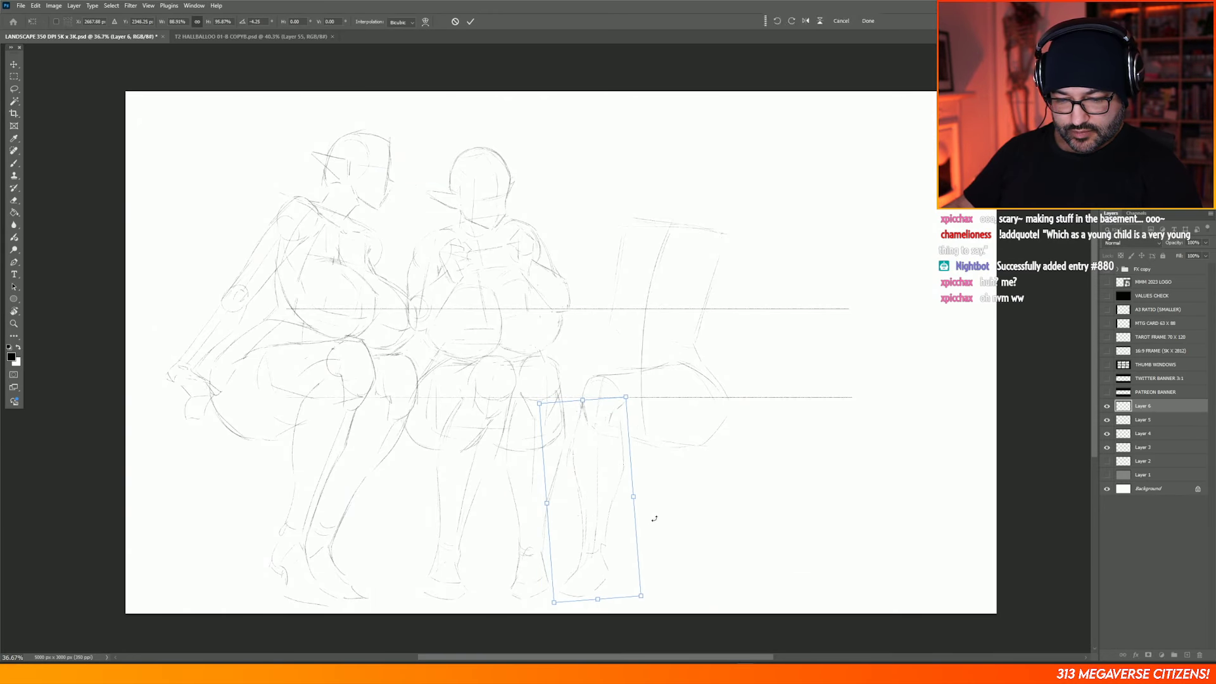
{"action": "mouse_move", "coordinate": [652, 516]}
{"action": "left_mouse_down"}
{"action": "mouse_move", "coordinate": [662, 523]}
{"action": "mouse_move", "coordinate": [607, 558]}
{"action": "left_mouse_up"}
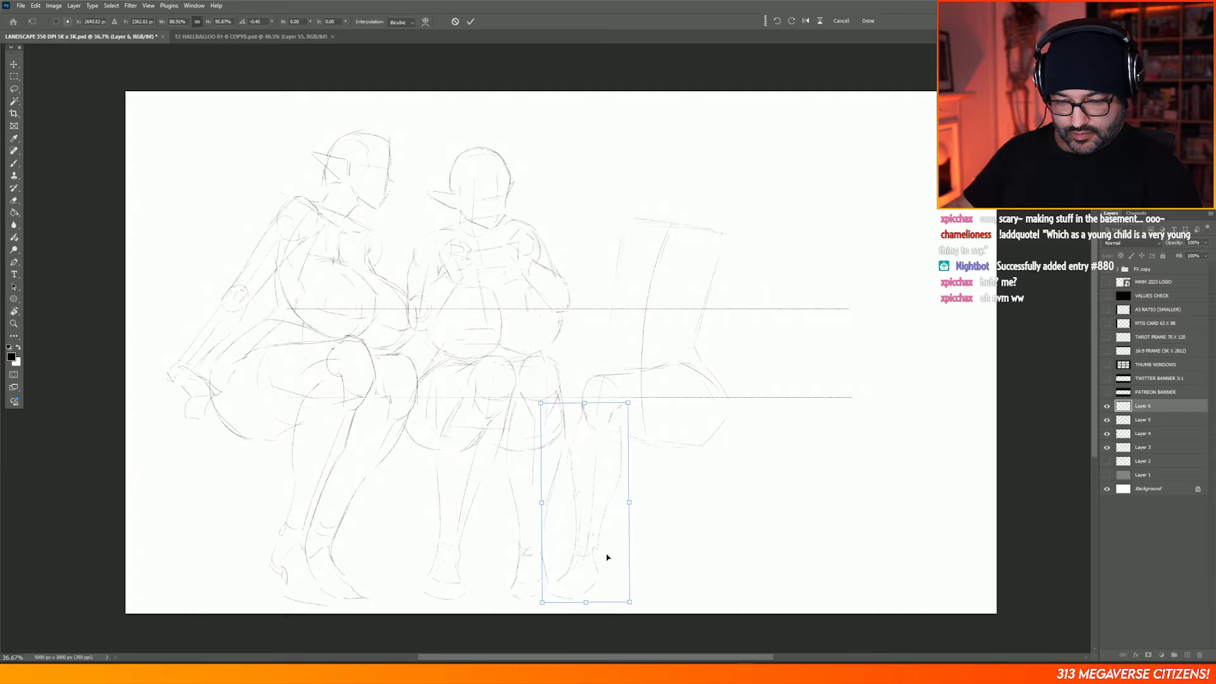
{"action": "key", "text": "Return"}
{"action": "key", "text": "l"}
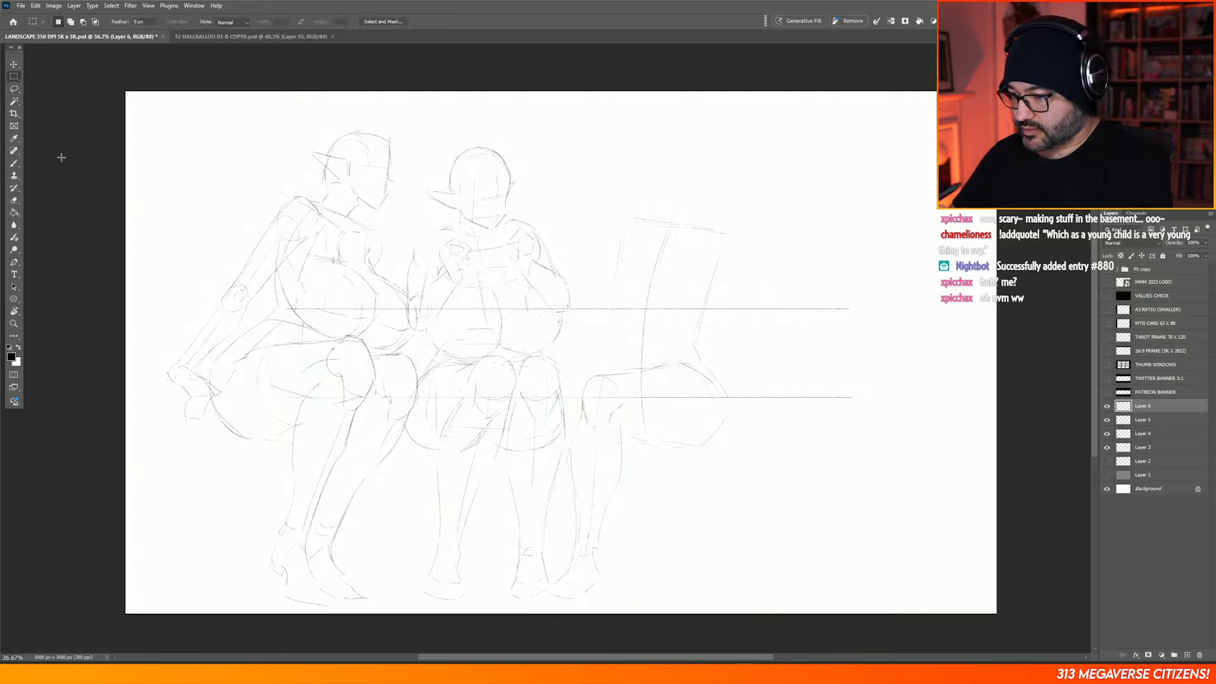
Step: Brush in the third figure's crossed thigh, rounded knee and shin over the supporting leg, erasing the torso line and excess marks inside the knee
{"action": "key", "text": "b"}
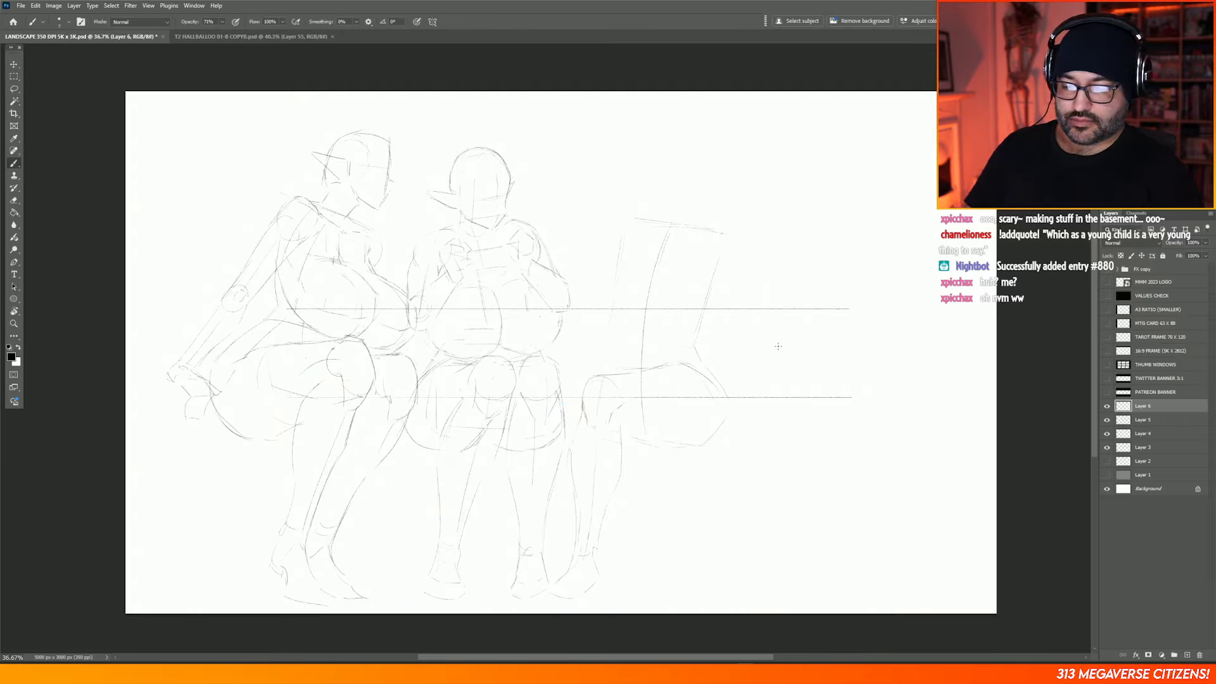
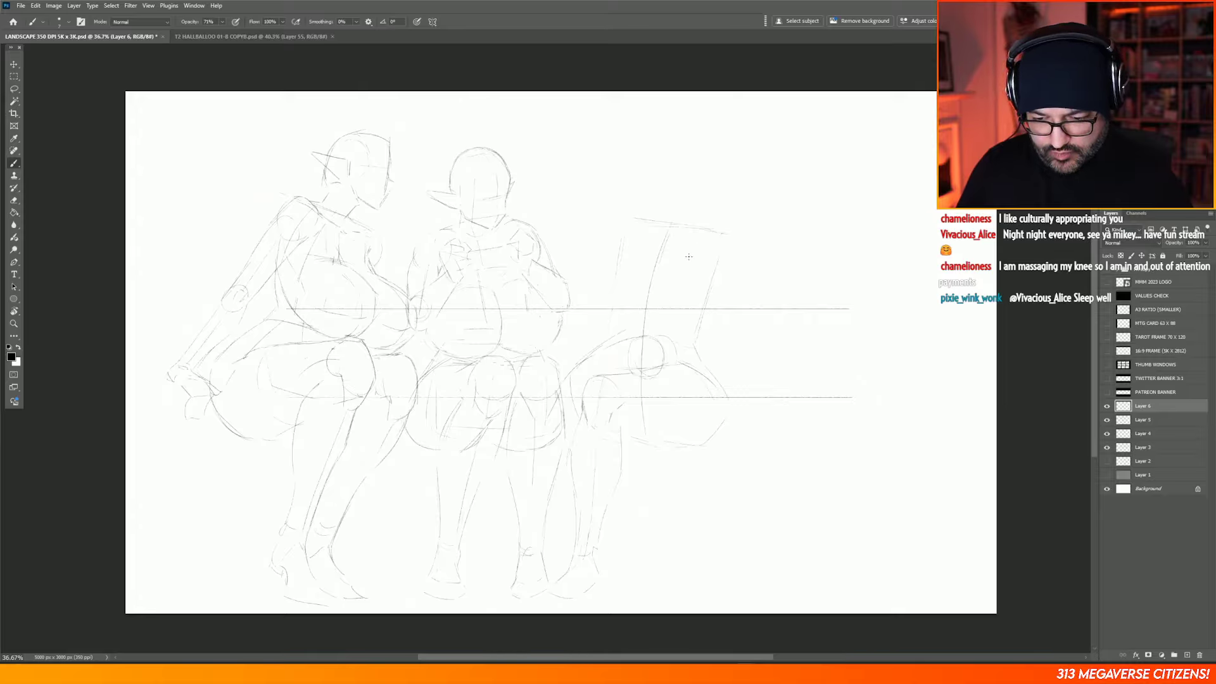
{"action": "key", "text": "e"}
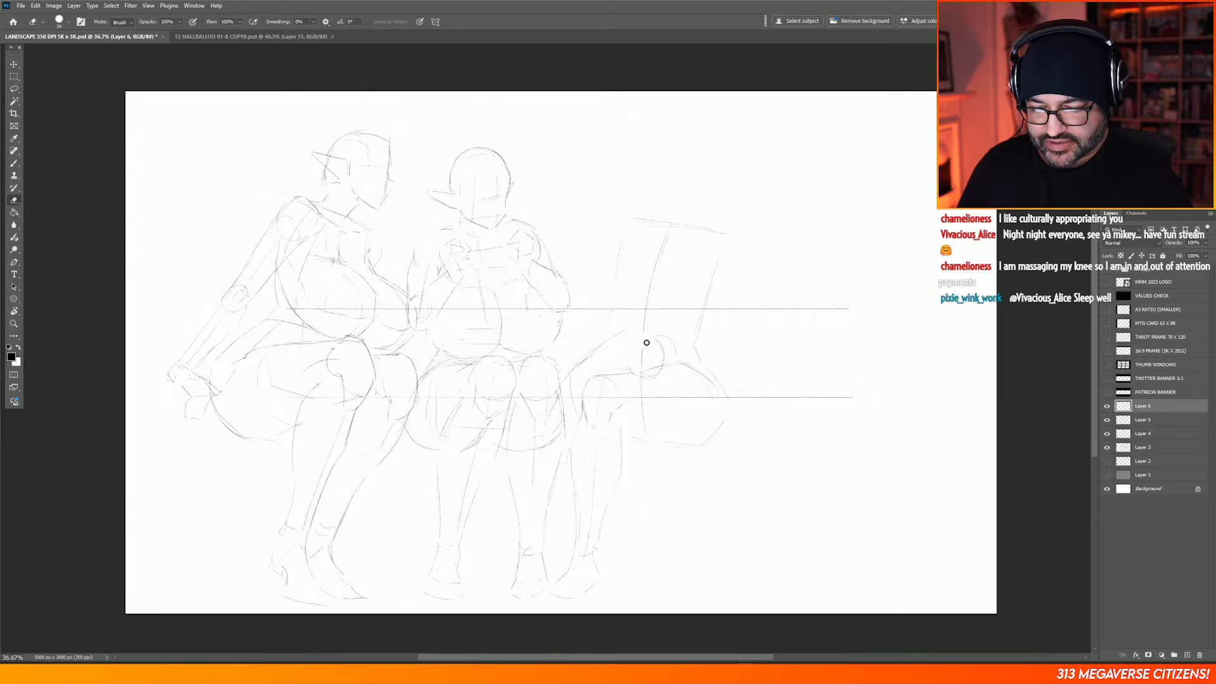
{"action": "key", "text": "b"}
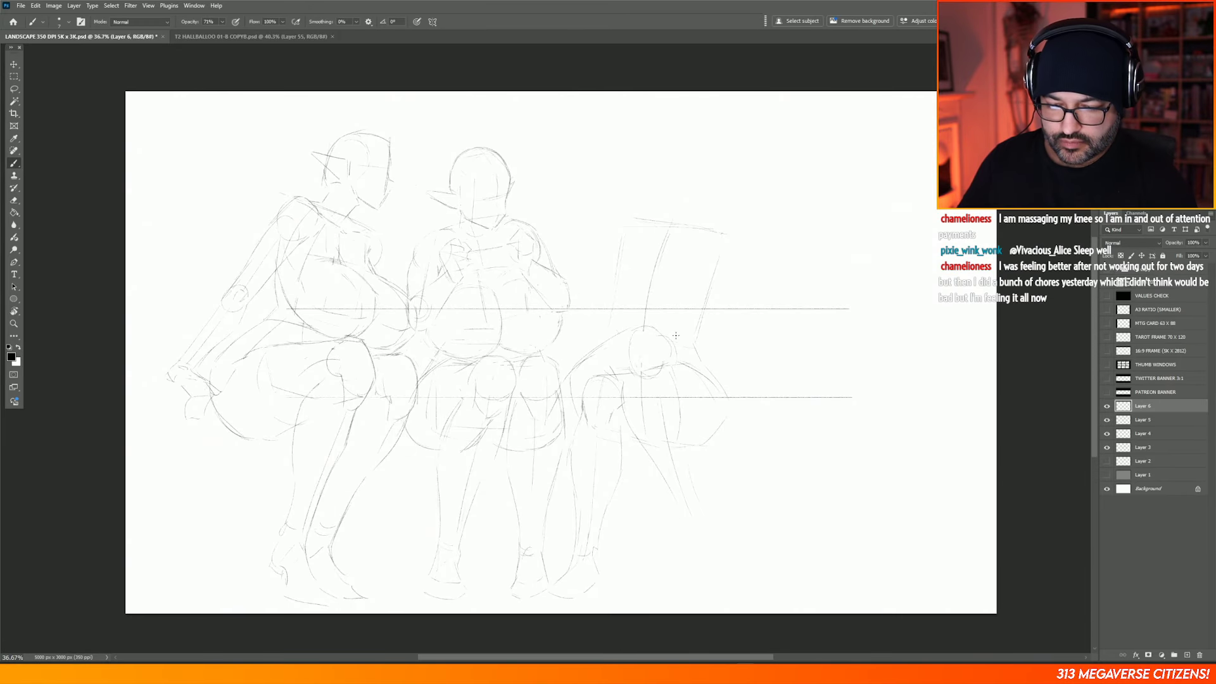
{"action": "key", "text": "e"}
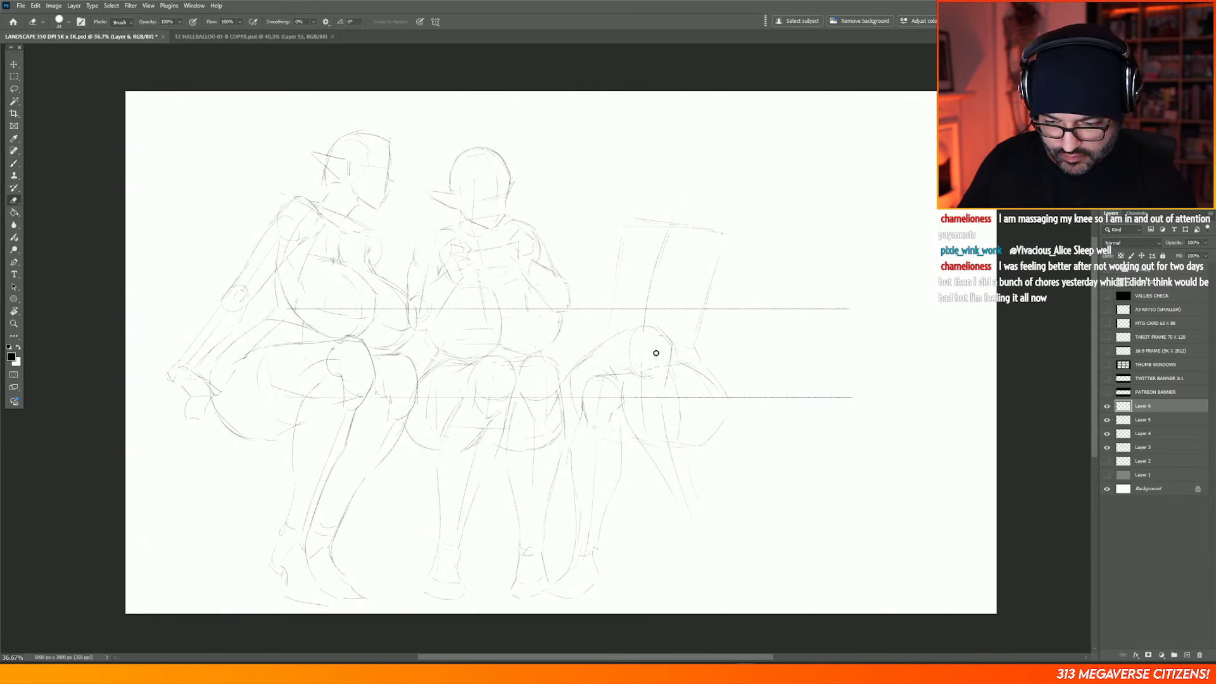
{"action": "key", "text": "b"}
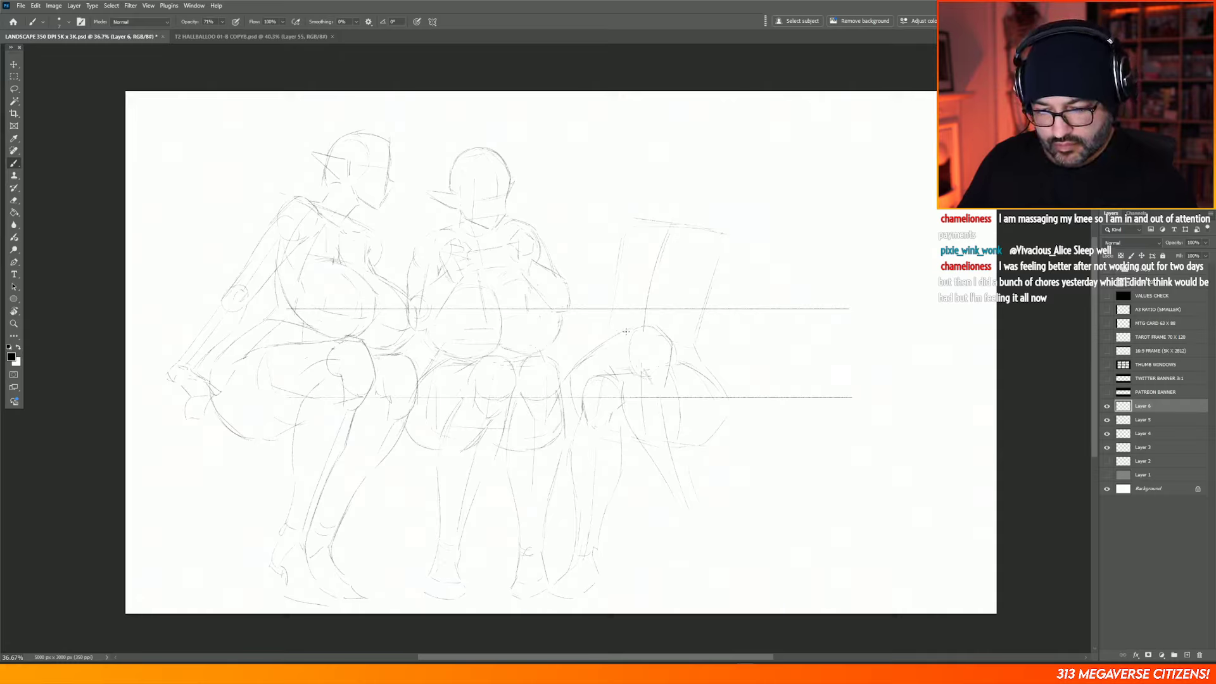
Step: Reinforce the contours of the third figure's upper thigh, supporting leg and crossed shin, erasing overlapping strokes
{"action": "left_click_drag", "start_coordinate": [611, 339], "coordinate": [580, 361]}
{"action": "key", "text": "e"}
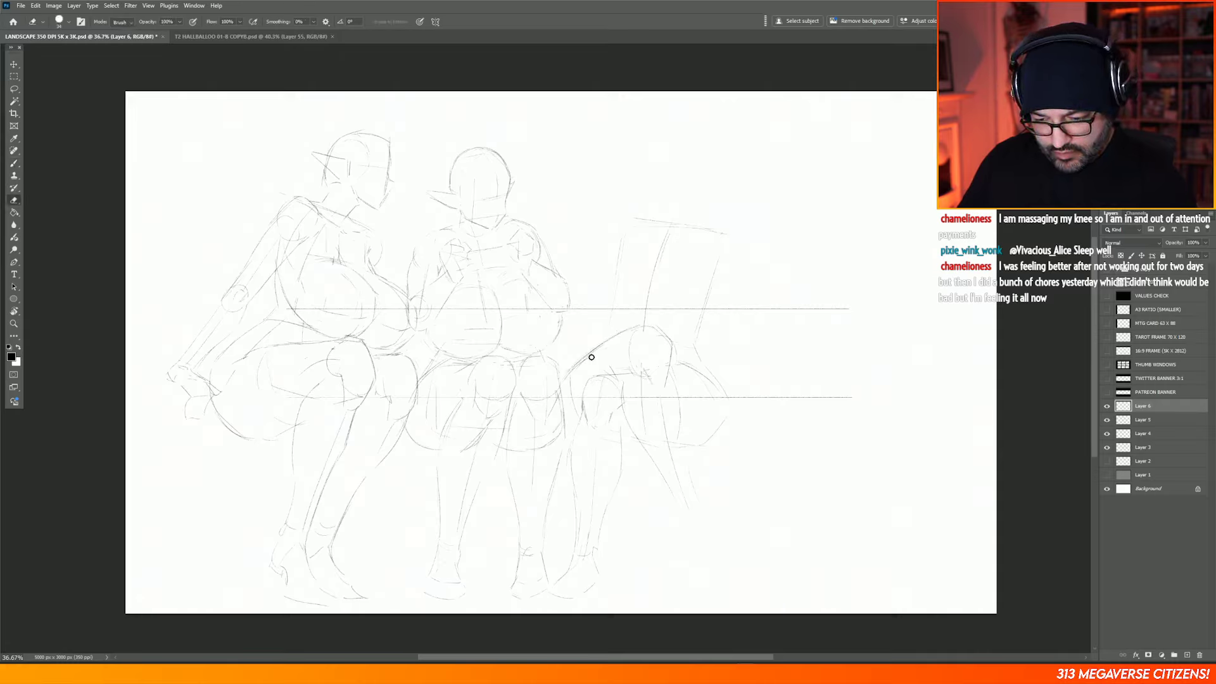
{"action": "key", "text": "b"}
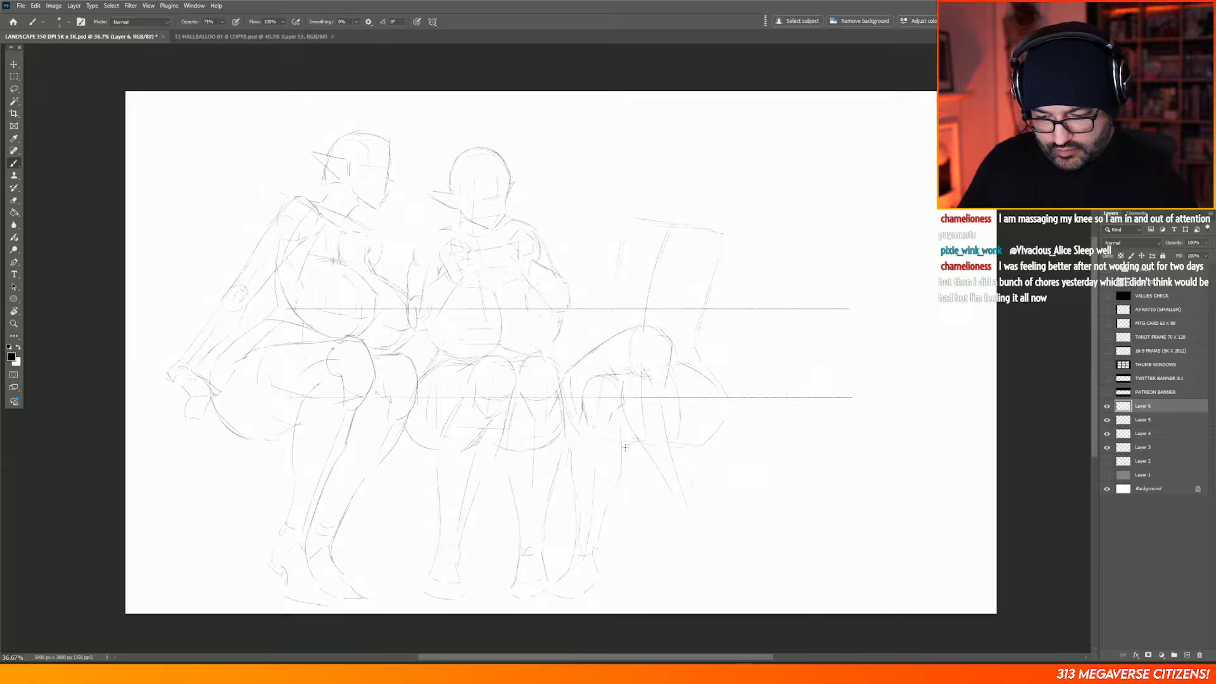
{"action": "left_click_drag", "start_coordinate": [622, 461], "coordinate": [598, 548]}
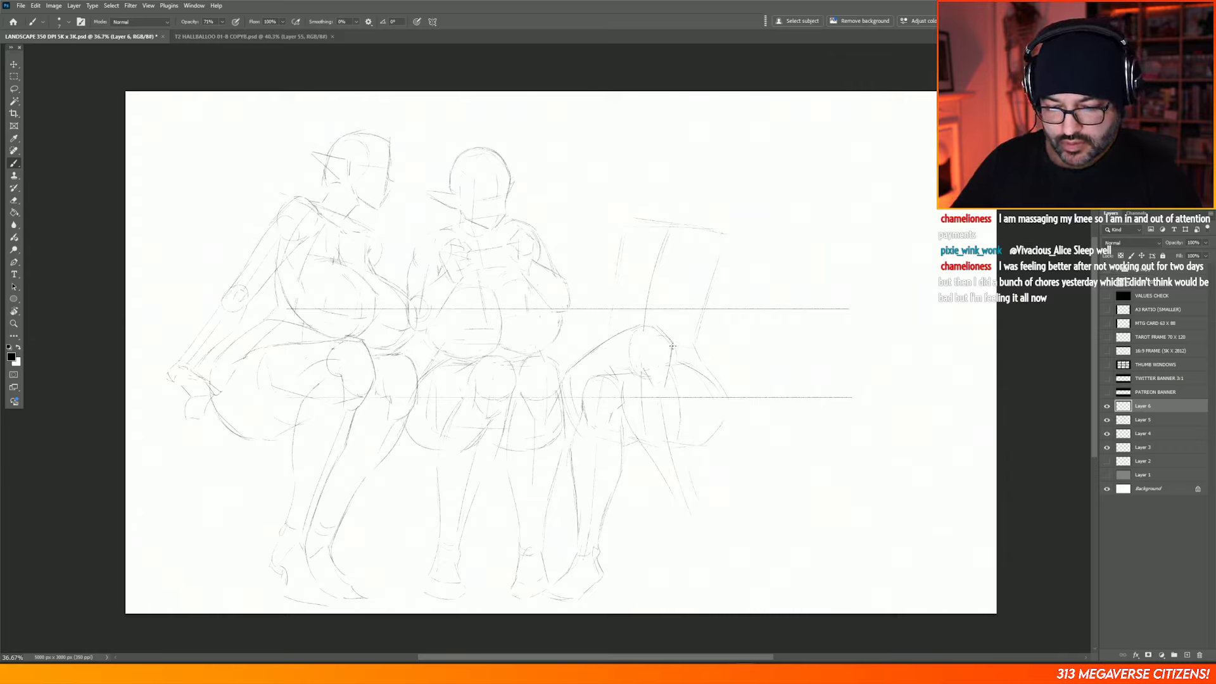
{"action": "left_click_drag", "start_coordinate": [675, 381], "coordinate": [680, 434]}
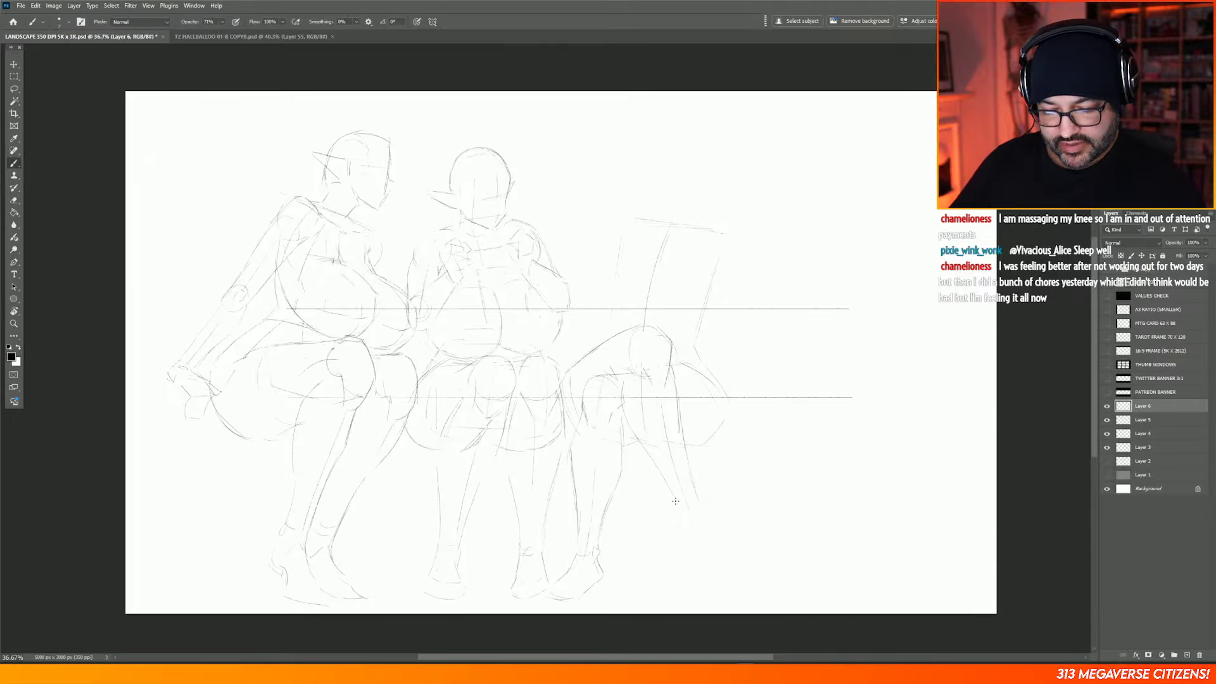
Step: Sketch the ankle, heel and outward-pointing foot at the end of the third figure's crossed leg
{"action": "left_click_drag", "start_coordinate": [680, 507], "coordinate": [694, 506]}
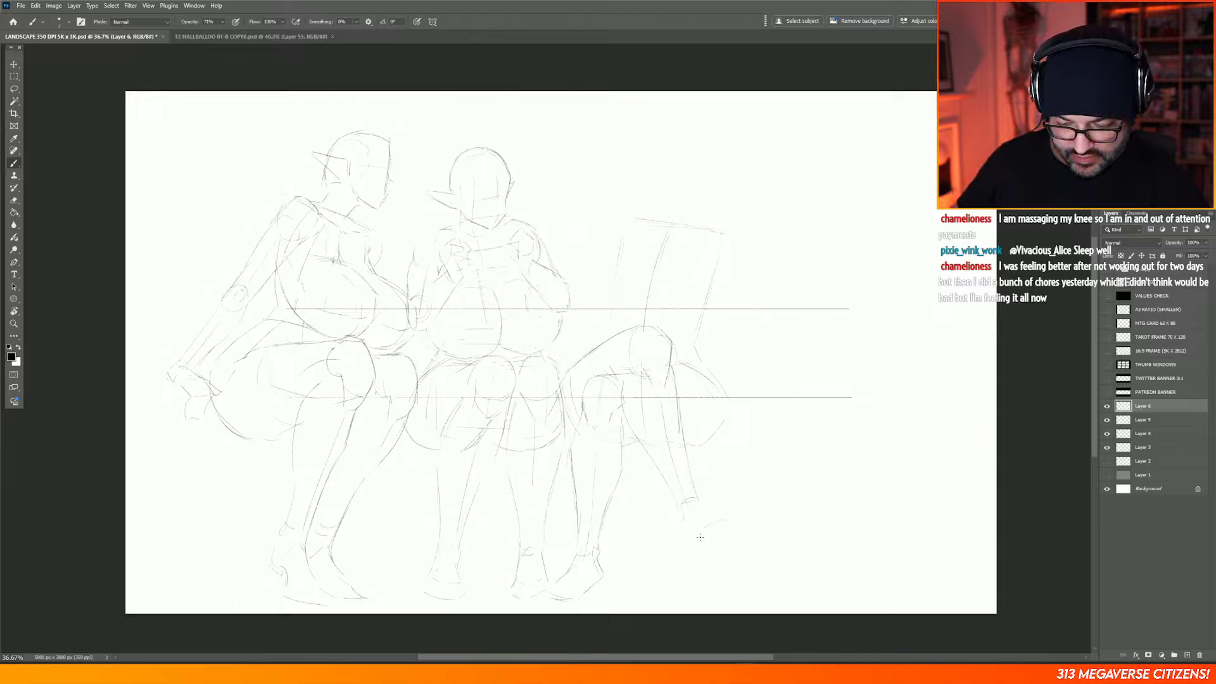
{"action": "left_click_drag", "start_coordinate": [701, 537], "coordinate": [735, 519]}
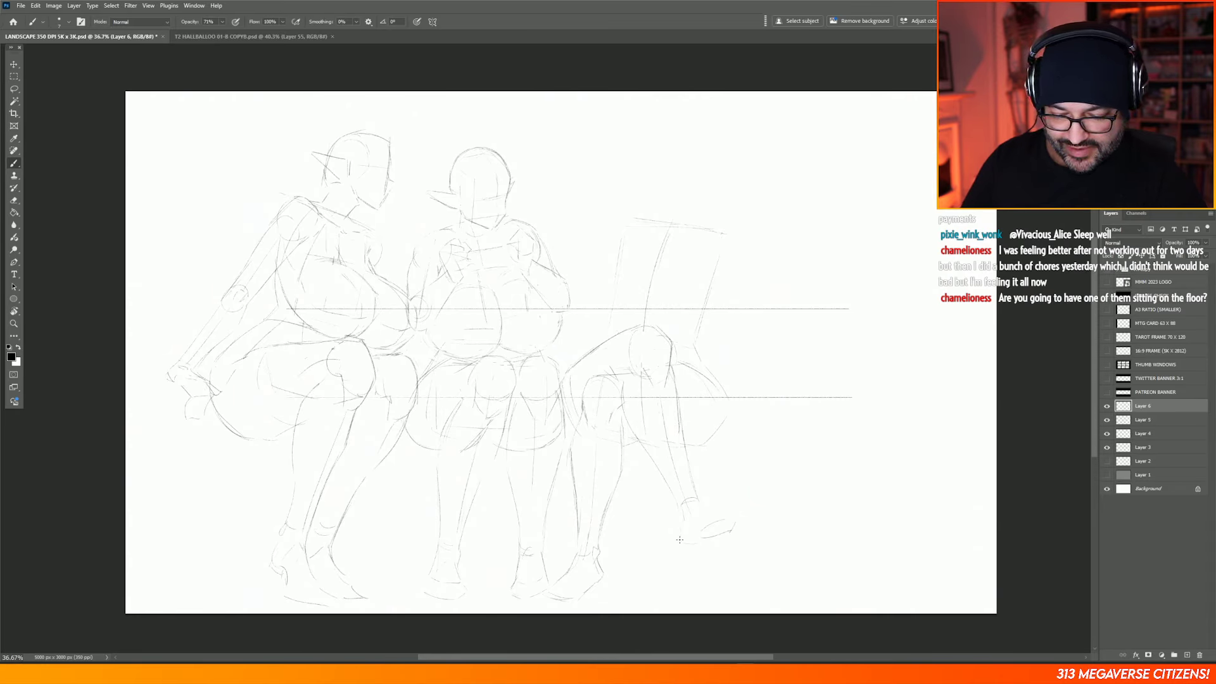
{"action": "mouse_move", "coordinate": [681, 522]}
{"action": "left_mouse_down"}
{"action": "mouse_move", "coordinate": [680, 543]}
{"action": "mouse_move", "coordinate": [705, 543]}
{"action": "left_mouse_up"}
{"action": "key", "text": "e"}
{"action": "key", "text": "b"}
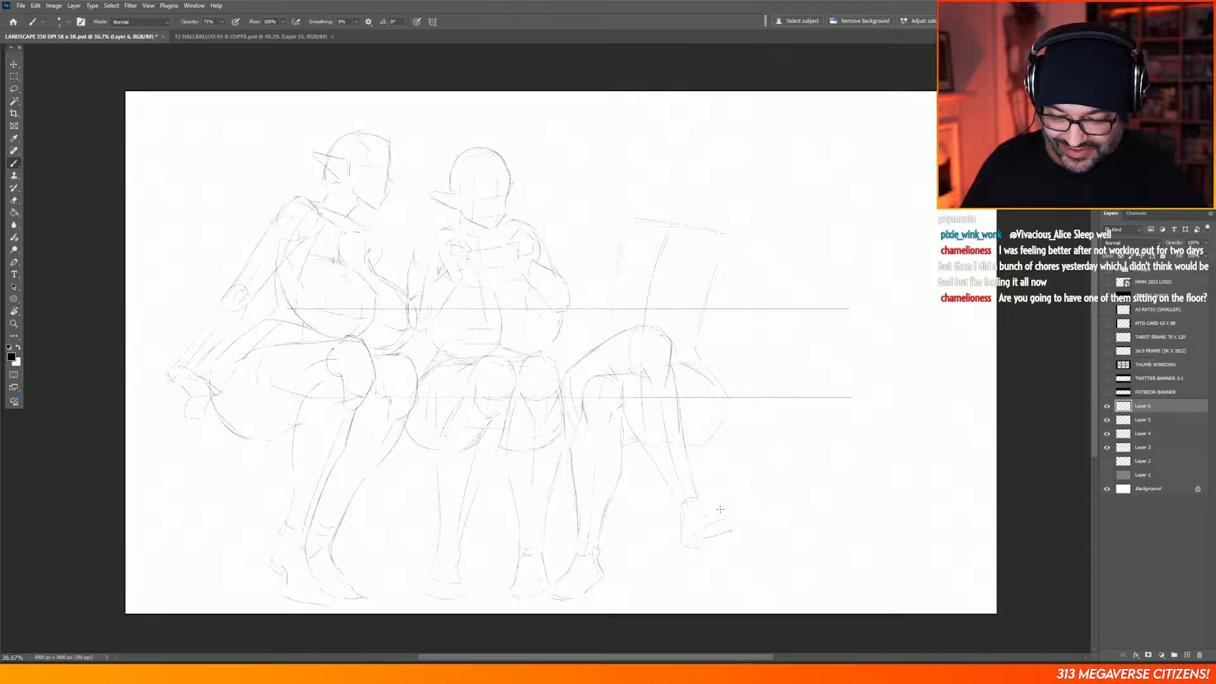
Step: Reshape the top edge and toes of the third figure's raised foot by alternately erasing and redrawing the lines
{"action": "mouse_move", "coordinate": [736, 518]}
{"action": "left_mouse_down"}
{"action": "mouse_move", "coordinate": [730, 529]}
{"action": "mouse_move", "coordinate": [739, 515]}
{"action": "mouse_move", "coordinate": [712, 512]}
{"action": "left_mouse_up"}
{"action": "key", "text": "e"}
{"action": "key", "text": "b"}
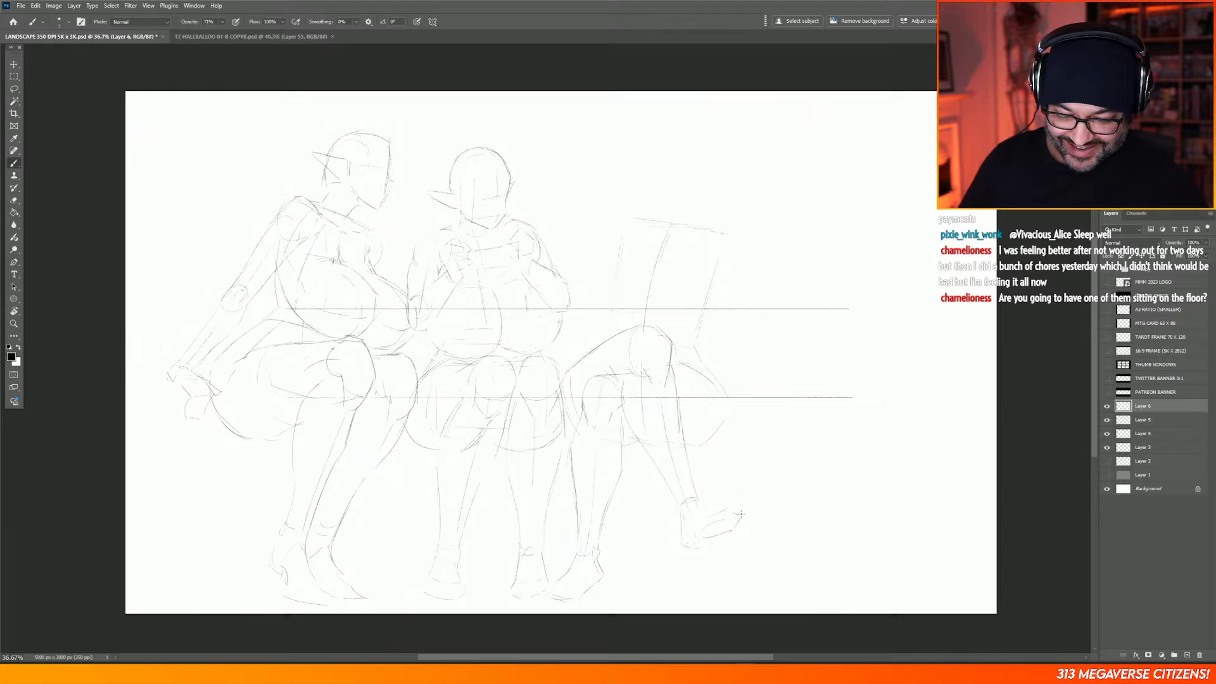
{"action": "key", "text": "e"}
{"action": "left_click_drag", "start_coordinate": [710, 517], "coordinate": [728, 509]}
{"action": "key", "text": "b"}
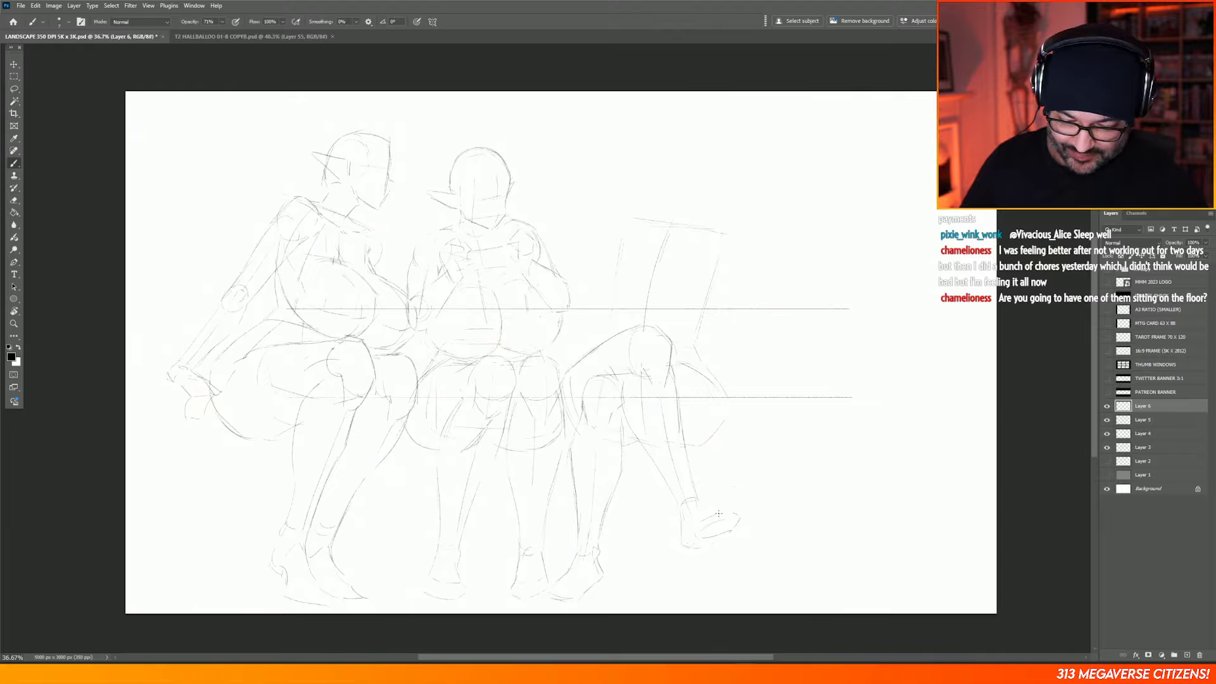
{"action": "key", "text": "e"}
{"action": "left_click_drag", "start_coordinate": [703, 524], "coordinate": [728, 511]}
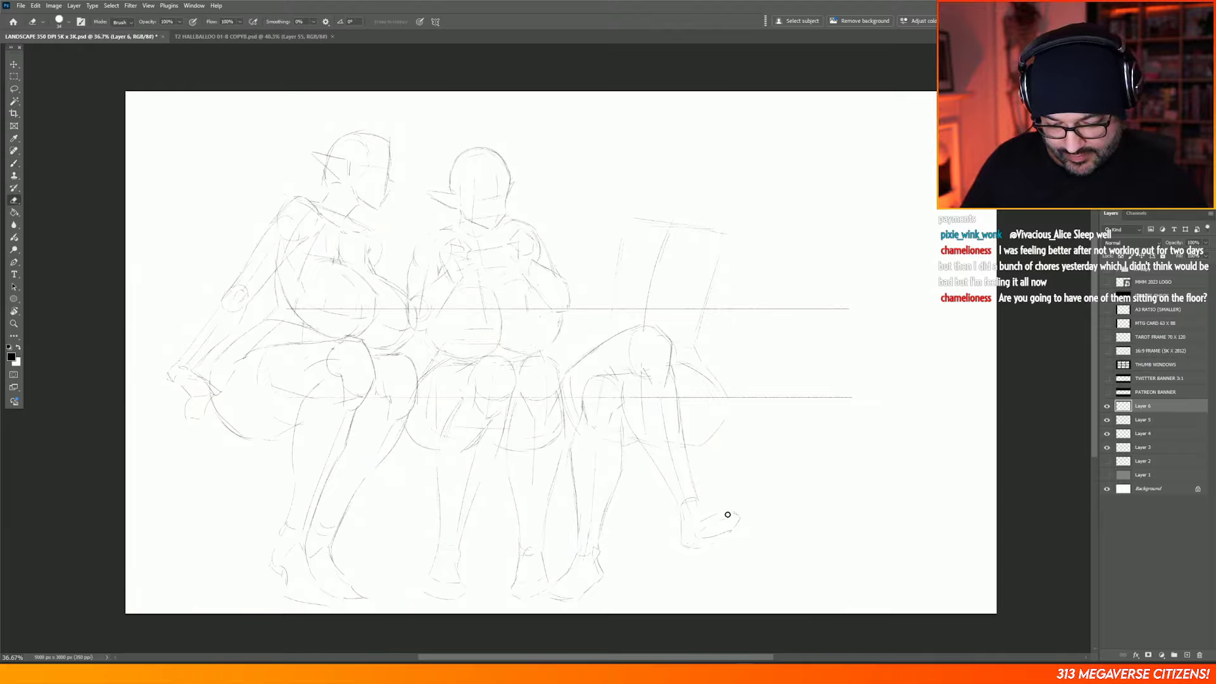
{"action": "key", "text": "b"}
{"action": "key", "text": "e"}
{"action": "key", "text": "b"}
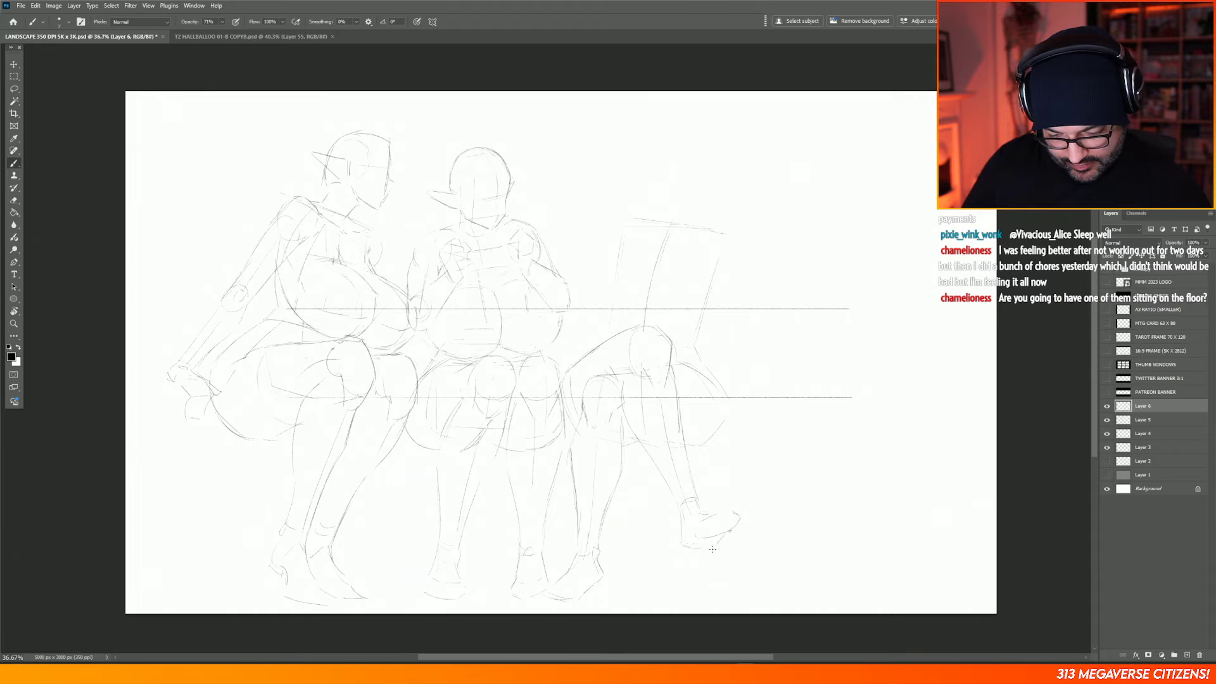
Step: Rework the toe tip and underside of the third figure's raised foot, erasing the extra curve below the sole
{"action": "key", "text": "e"}
{"action": "mouse_move", "coordinate": [725, 534]}
{"action": "left_mouse_down"}
{"action": "mouse_move", "coordinate": [714, 548]}
{"action": "mouse_move", "coordinate": [742, 517]}
{"action": "left_mouse_up"}
{"action": "key", "text": "b"}
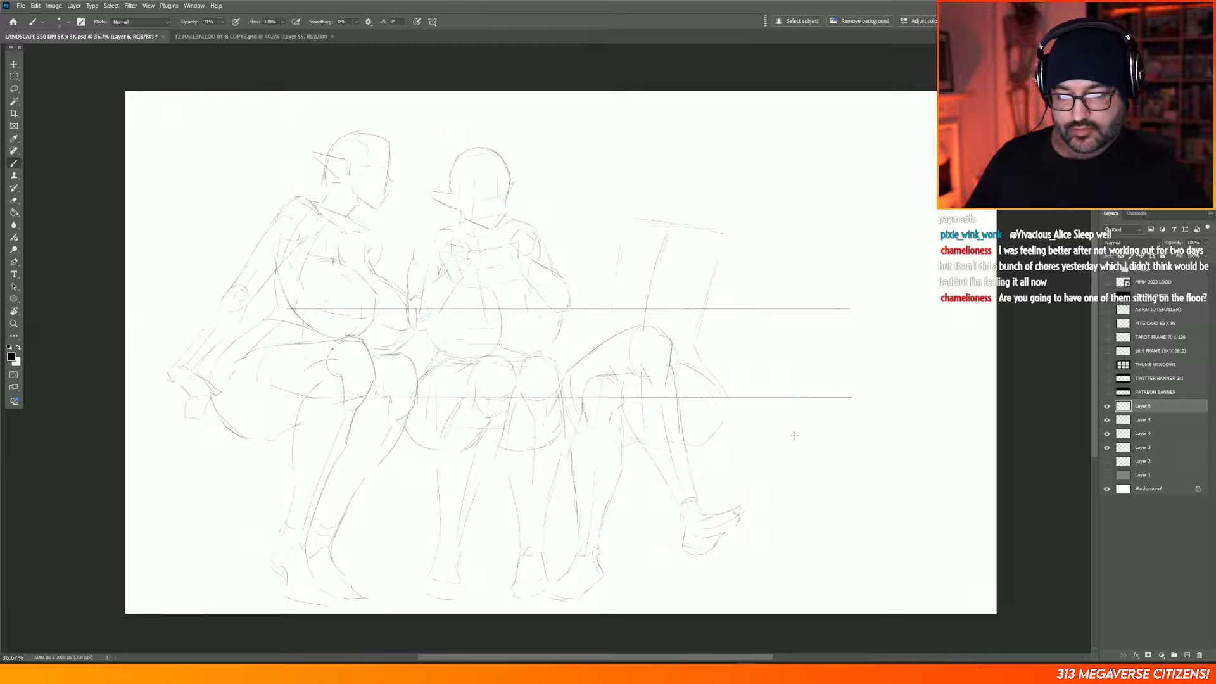
{"action": "key", "text": "e"}
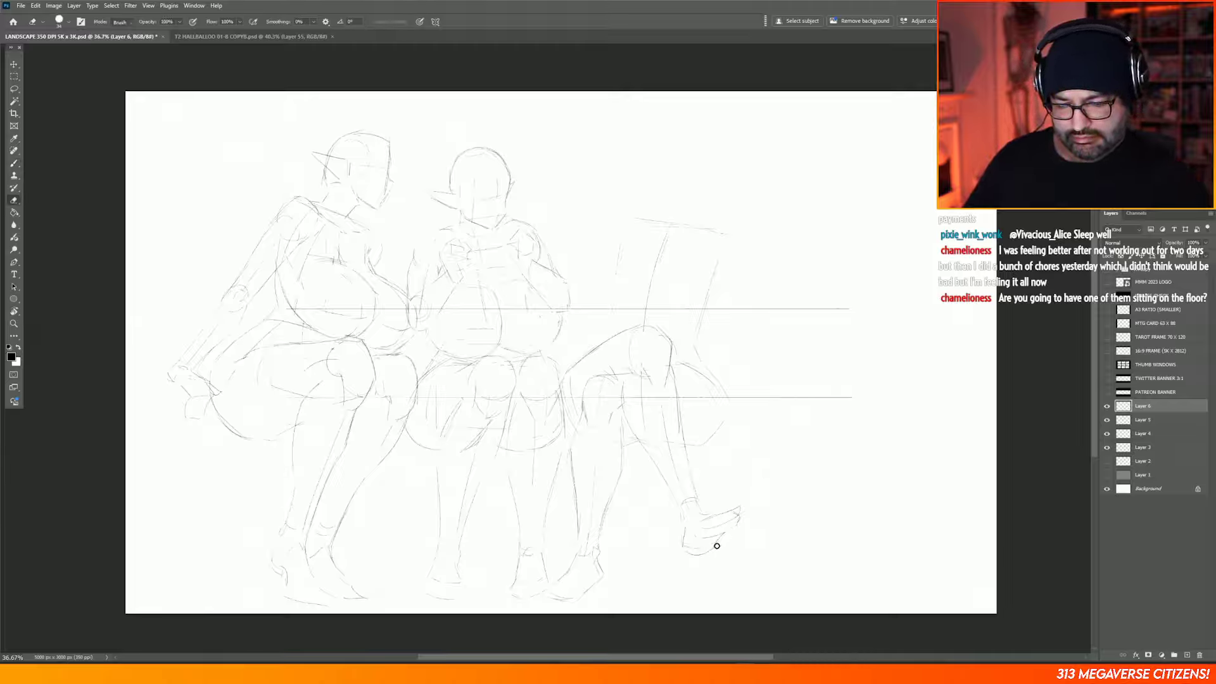
{"action": "left_click_drag", "start_coordinate": [716, 546], "coordinate": [688, 555]}
{"action": "key", "text": "b"}
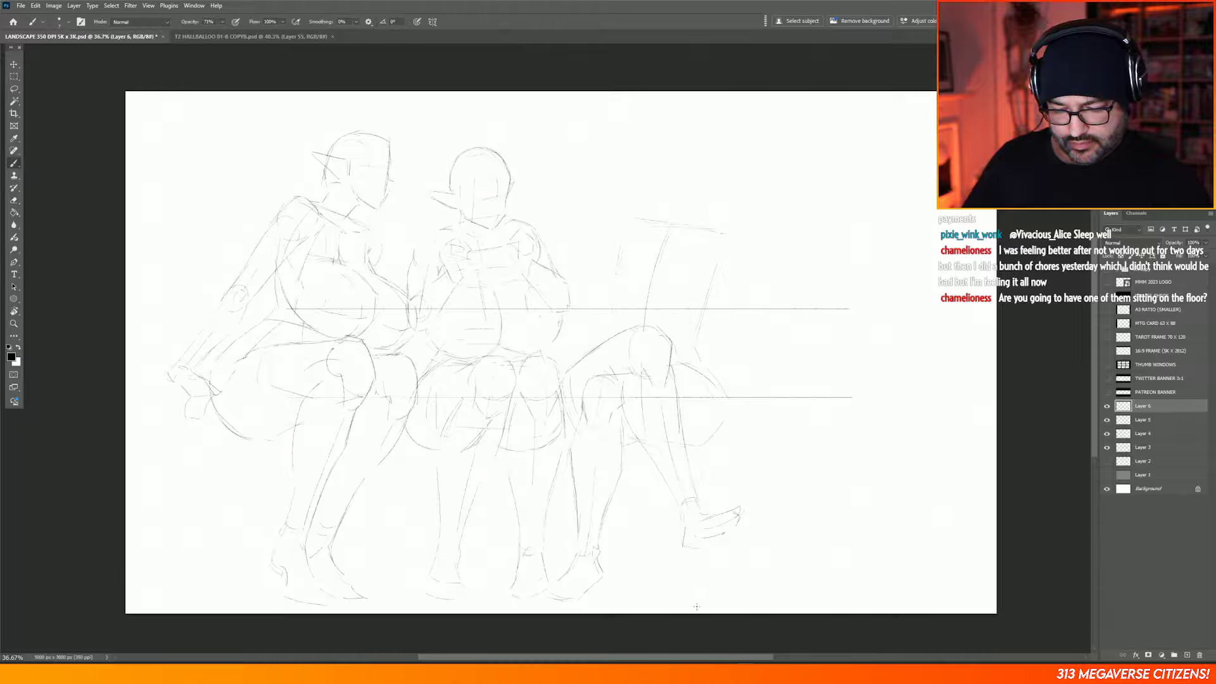
{"action": "key", "text": "e"}
{"action": "key", "text": "b"}
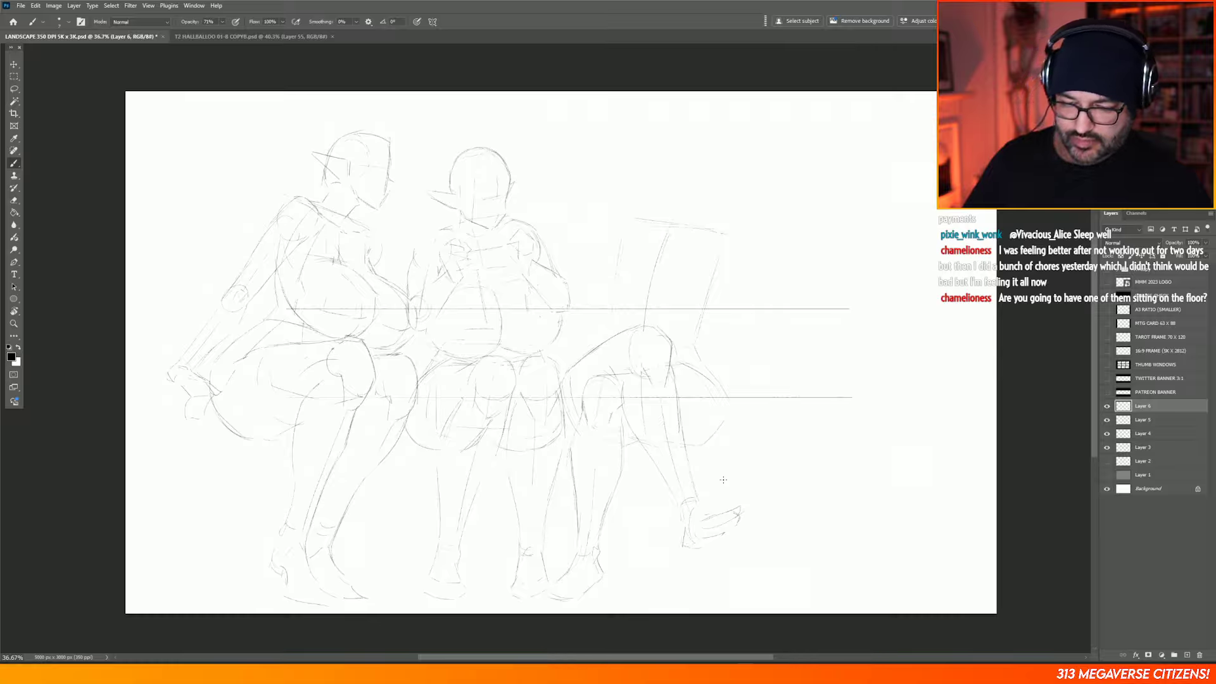
{"action": "key", "text": "l"}
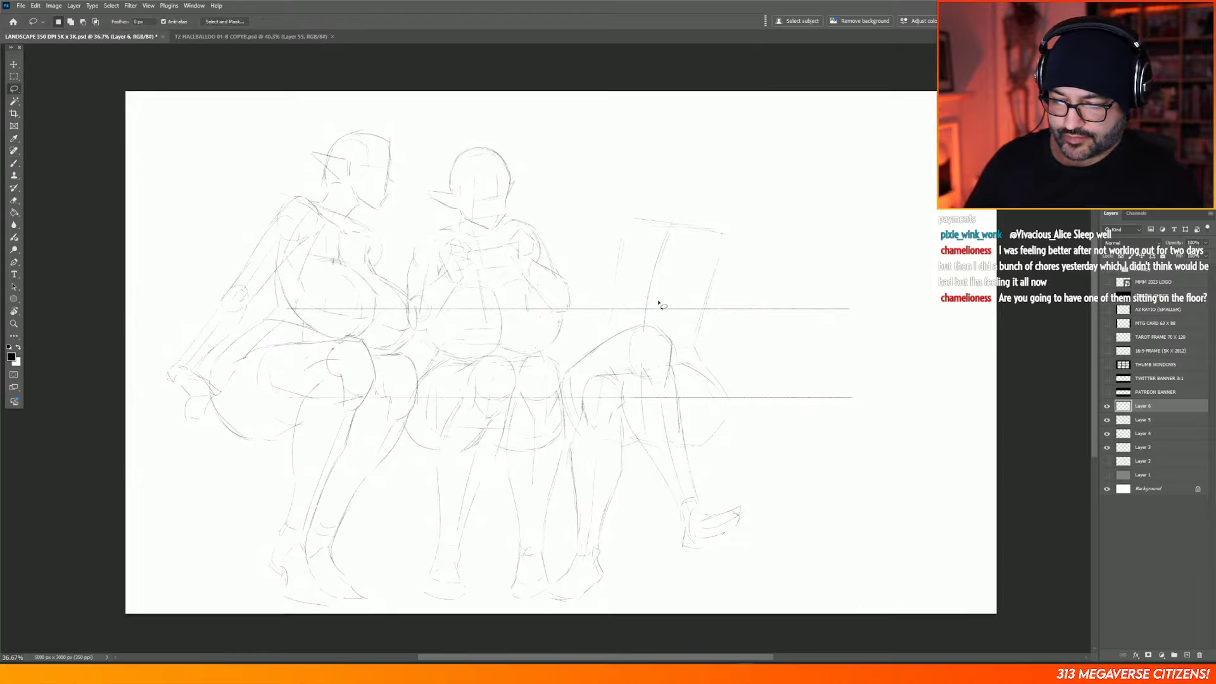
{"action": "mouse_move", "coordinate": [675, 359]}
{"action": "left_mouse_down"}
{"action": "mouse_move", "coordinate": [644, 322]}
{"action": "mouse_move", "coordinate": [615, 354]}
{"action": "mouse_move", "coordinate": [629, 434]}
{"action": "mouse_move", "coordinate": [667, 539]}
{"action": "mouse_move", "coordinate": [745, 559]}
{"action": "mouse_move", "coordinate": [689, 460]}
{"action": "mouse_move", "coordinate": [676, 365]}
{"action": "left_mouse_up"}
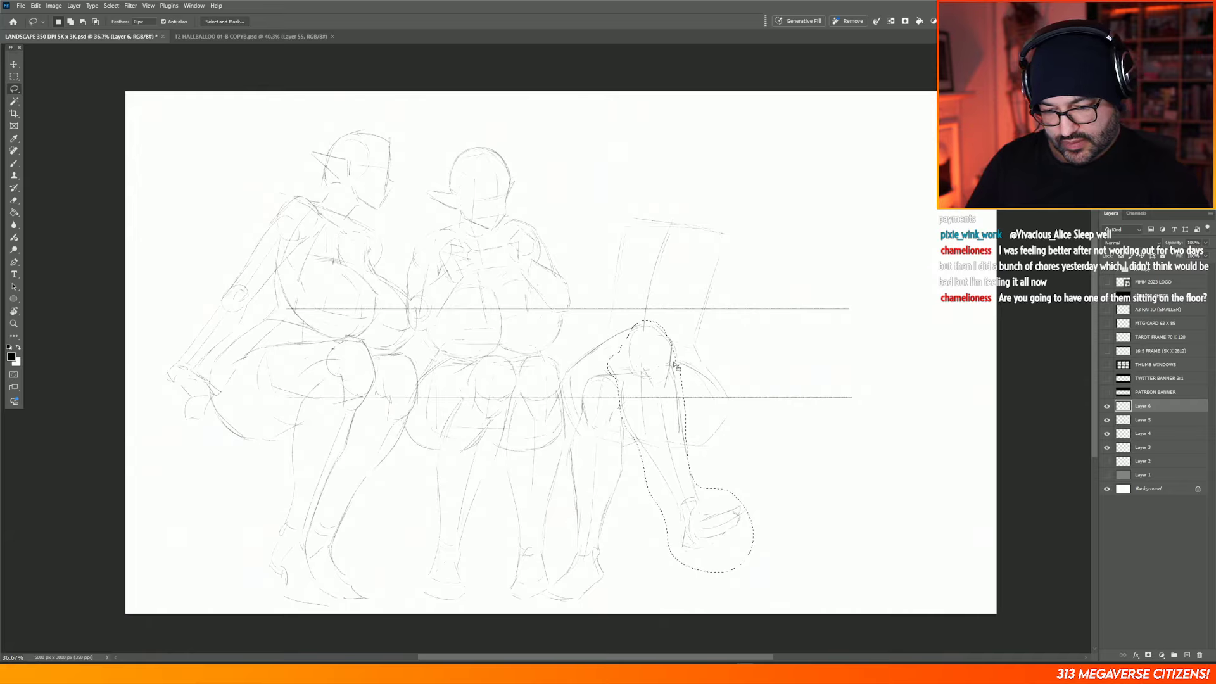
{"action": "key", "text": "ctrl+d"}
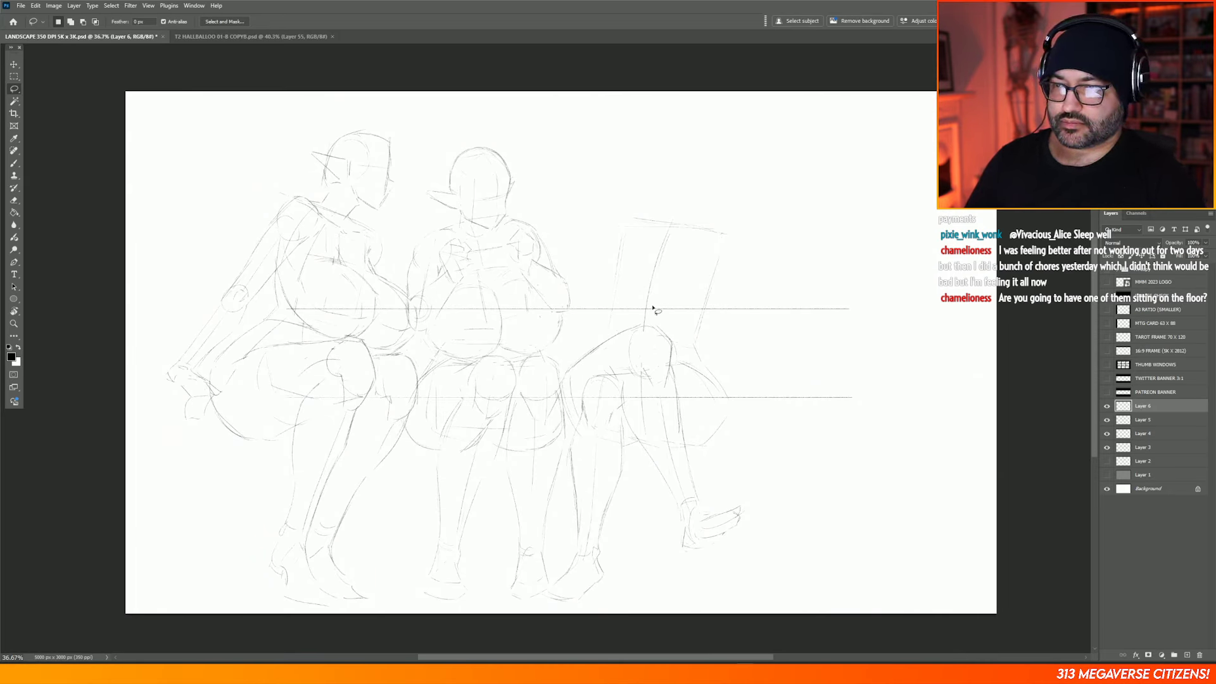
{"action": "key", "text": "e"}
{"action": "key", "text": "l"}
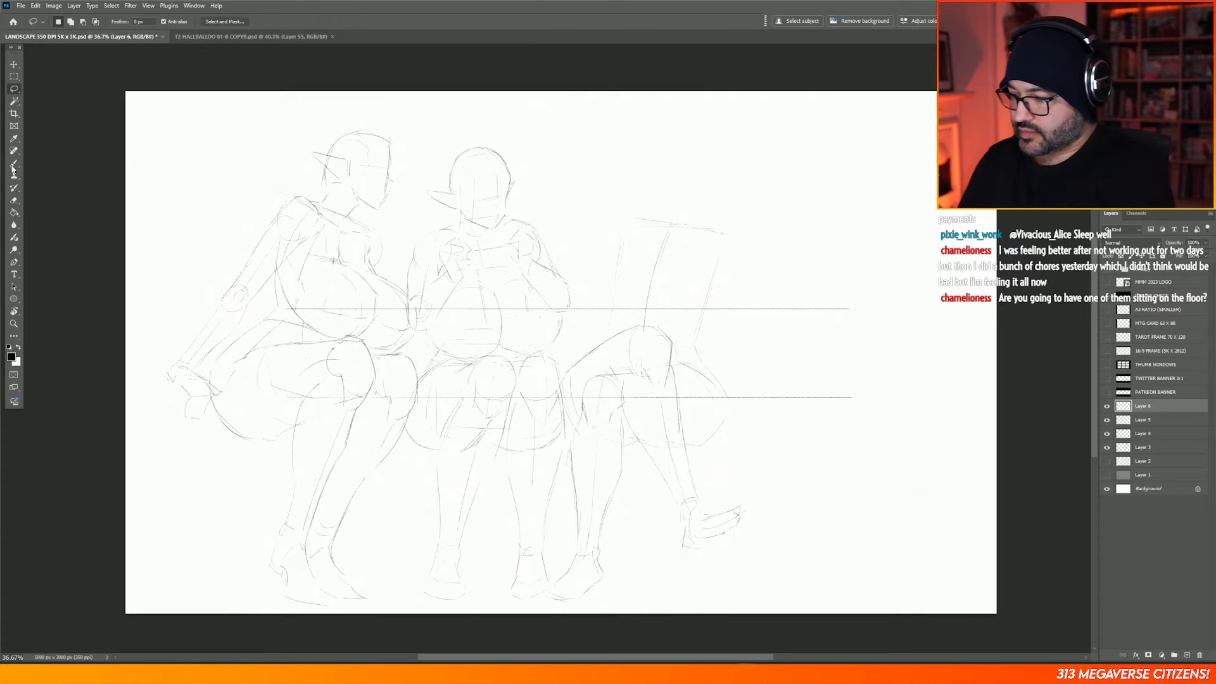
Step: Block in the third figure's head as a box with front and side planes above the torso, correcting its edges and adding the neck
{"action": "key", "text": "b"}
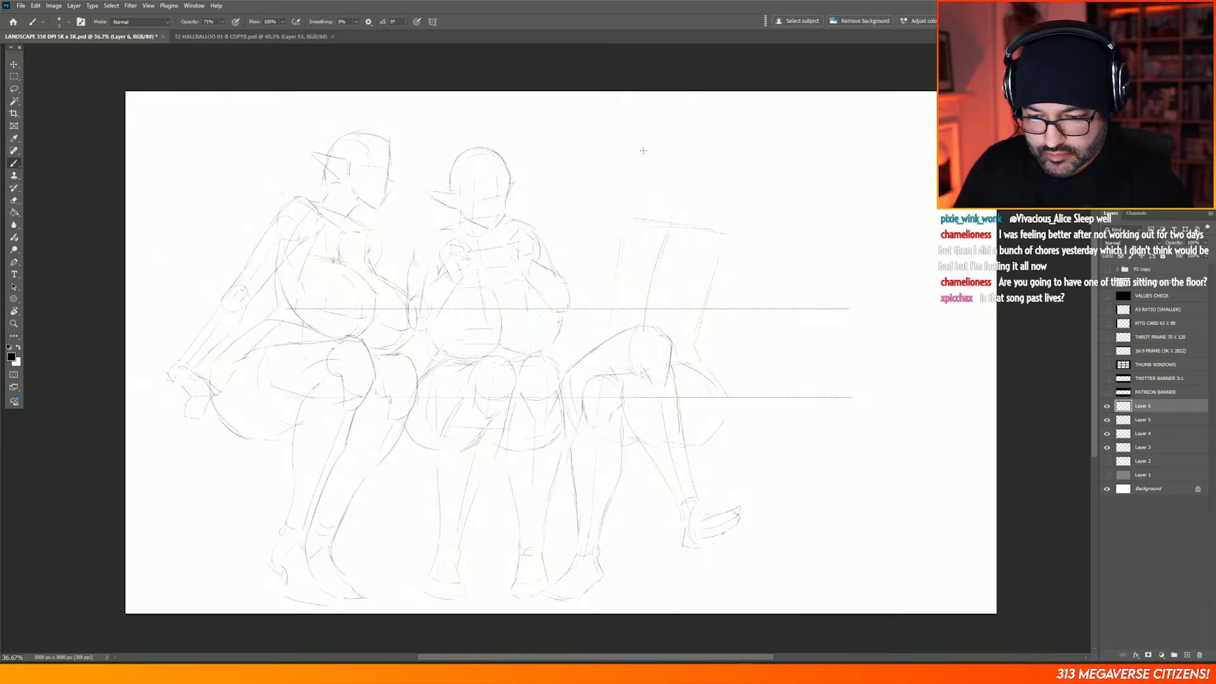
{"action": "mouse_move", "coordinate": [644, 164]}
{"action": "left_mouse_down"}
{"action": "mouse_move", "coordinate": [646, 195]}
{"action": "mouse_move", "coordinate": [687, 143]}
{"action": "left_mouse_up"}
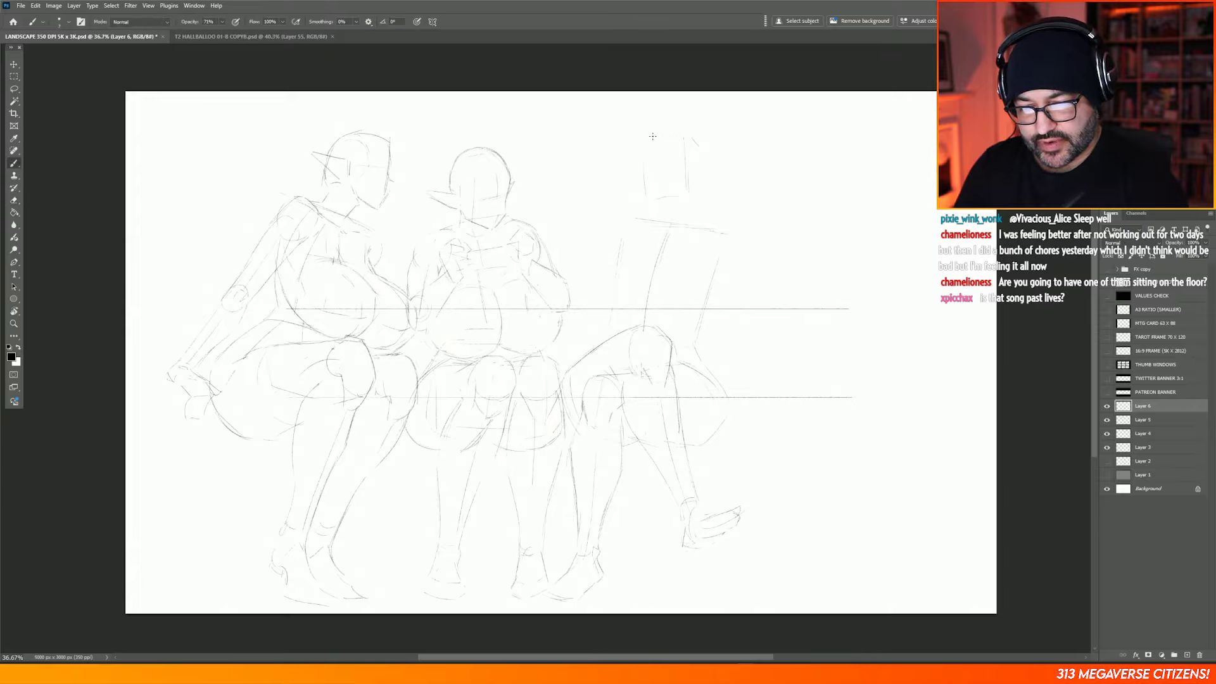
{"action": "key", "text": "e"}
{"action": "mouse_move", "coordinate": [641, 158]}
{"action": "left_mouse_down"}
{"action": "mouse_move", "coordinate": [644, 188]}
{"action": "mouse_move", "coordinate": [640, 154]}
{"action": "left_mouse_up"}
{"action": "key", "text": "b"}
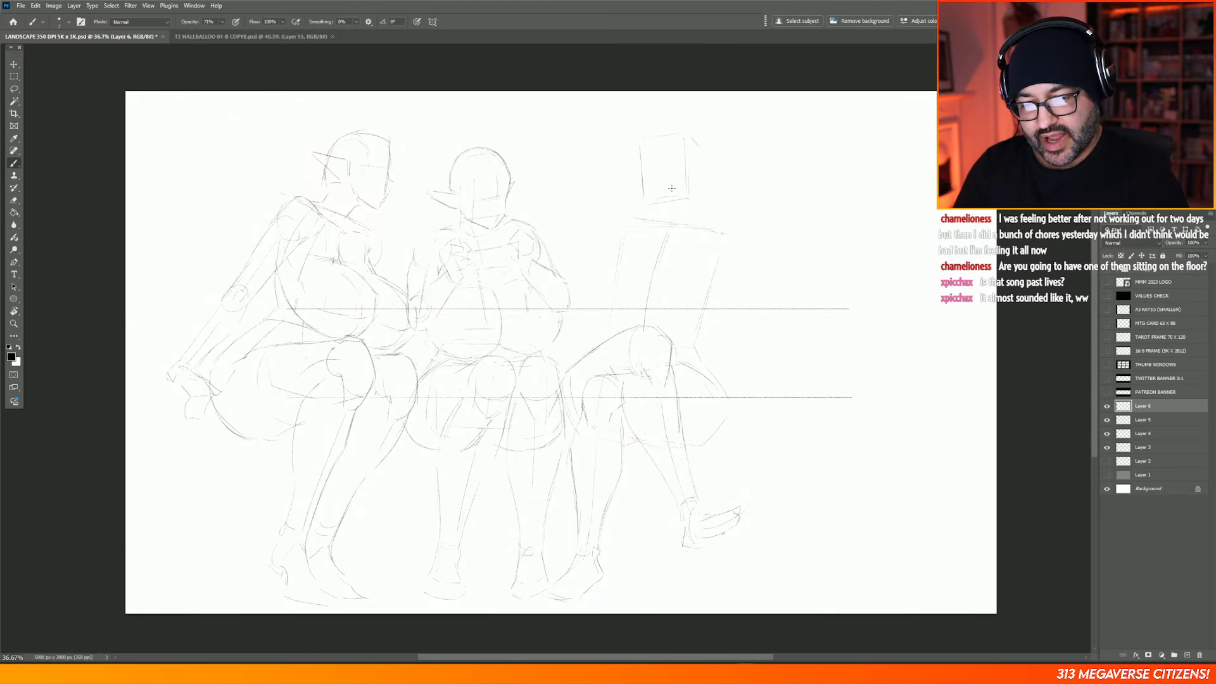
{"action": "key", "text": "e"}
{"action": "left_click_drag", "start_coordinate": [650, 202], "coordinate": [689, 197]}
{"action": "key", "text": "b"}
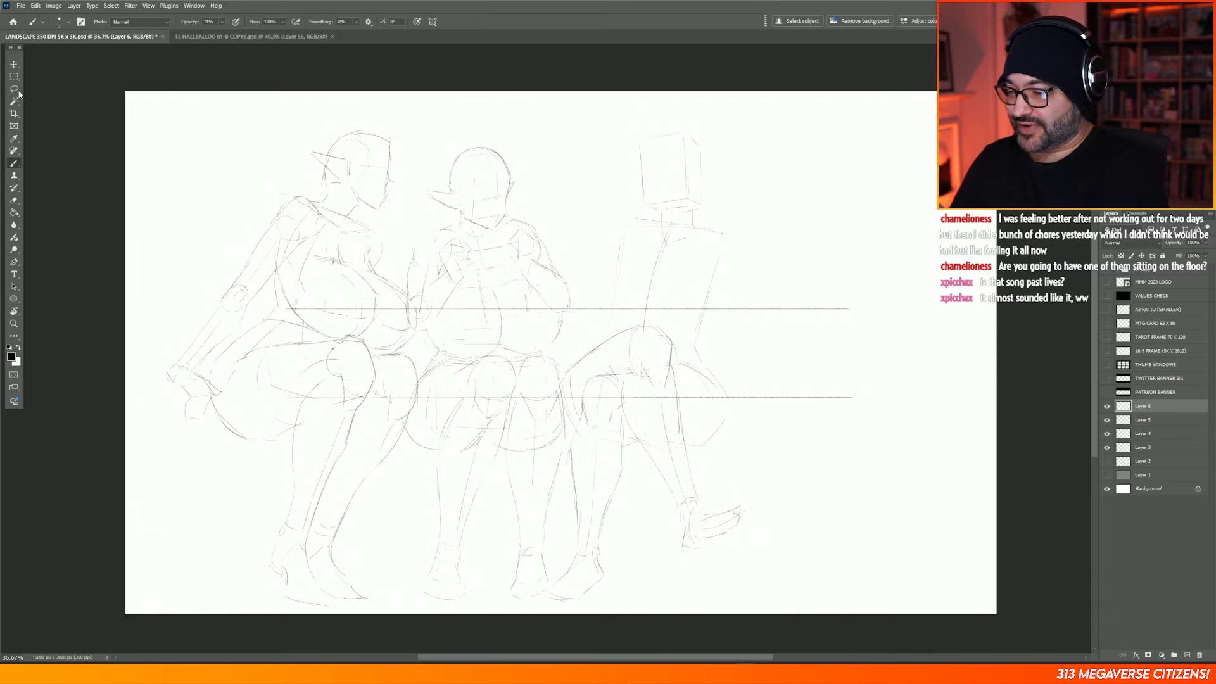
Step: Sketch the third figure's shoulder, upper arm and bent forearm reaching across the waist towards the raised knee
{"action": "key", "text": "l"}
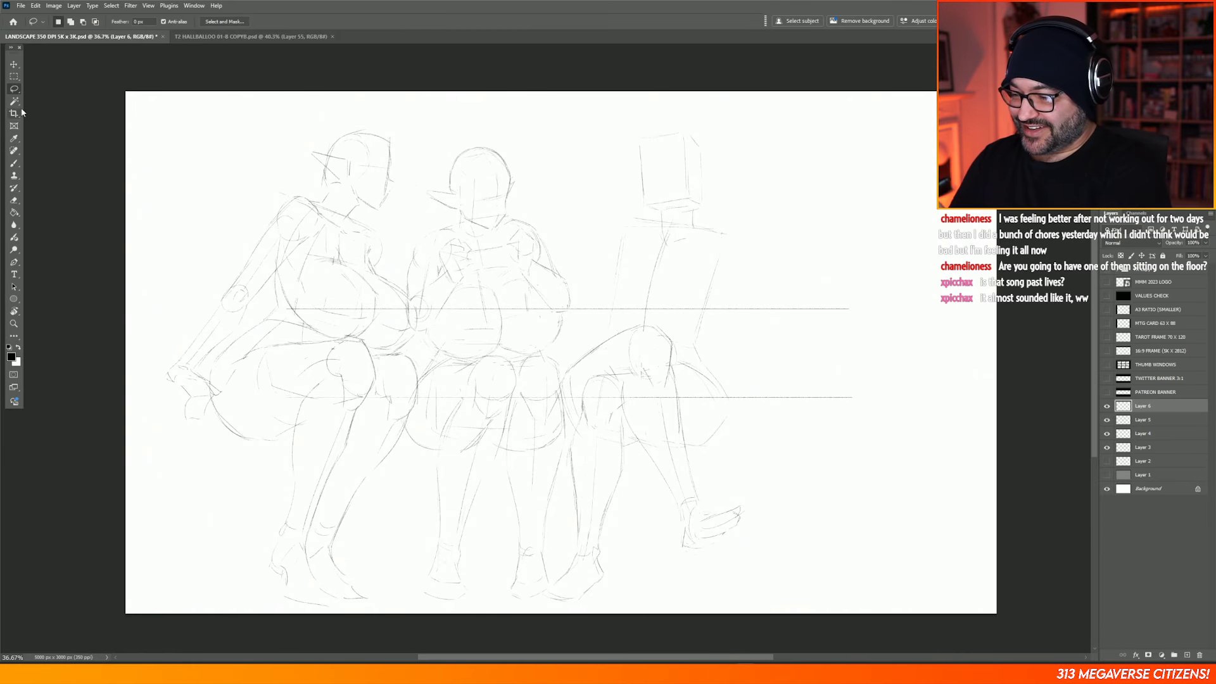
{"action": "left_click", "coordinate": [14, 76]}
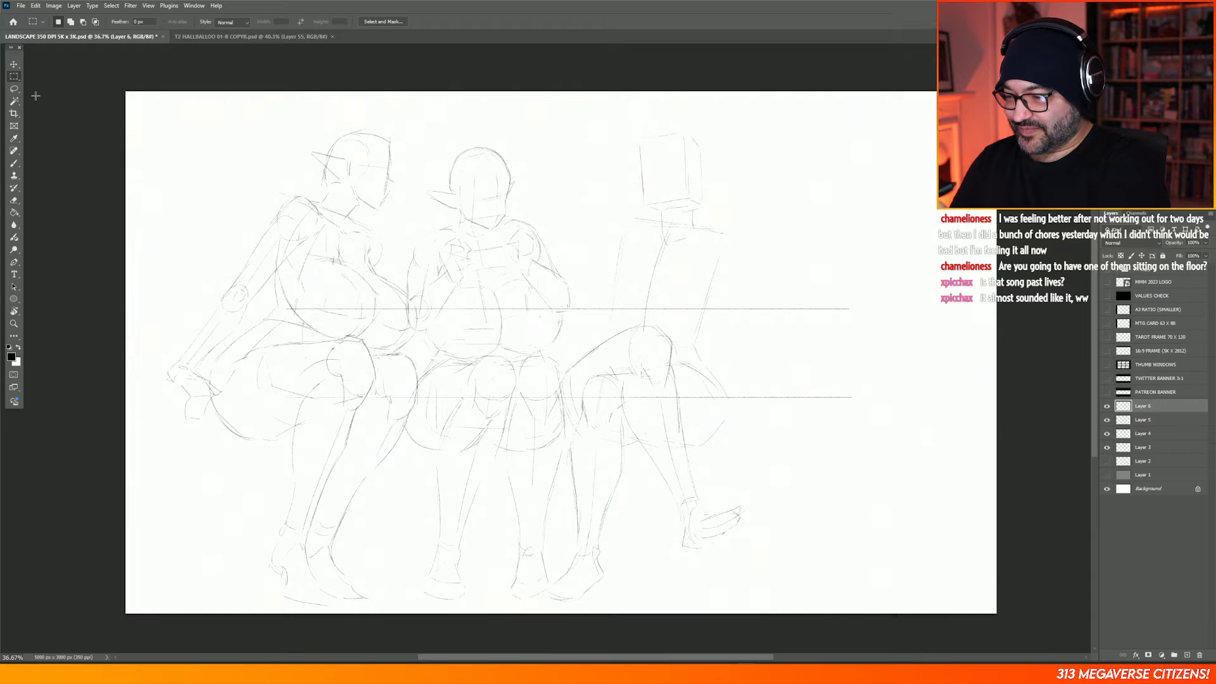
{"action": "key", "text": "b"}
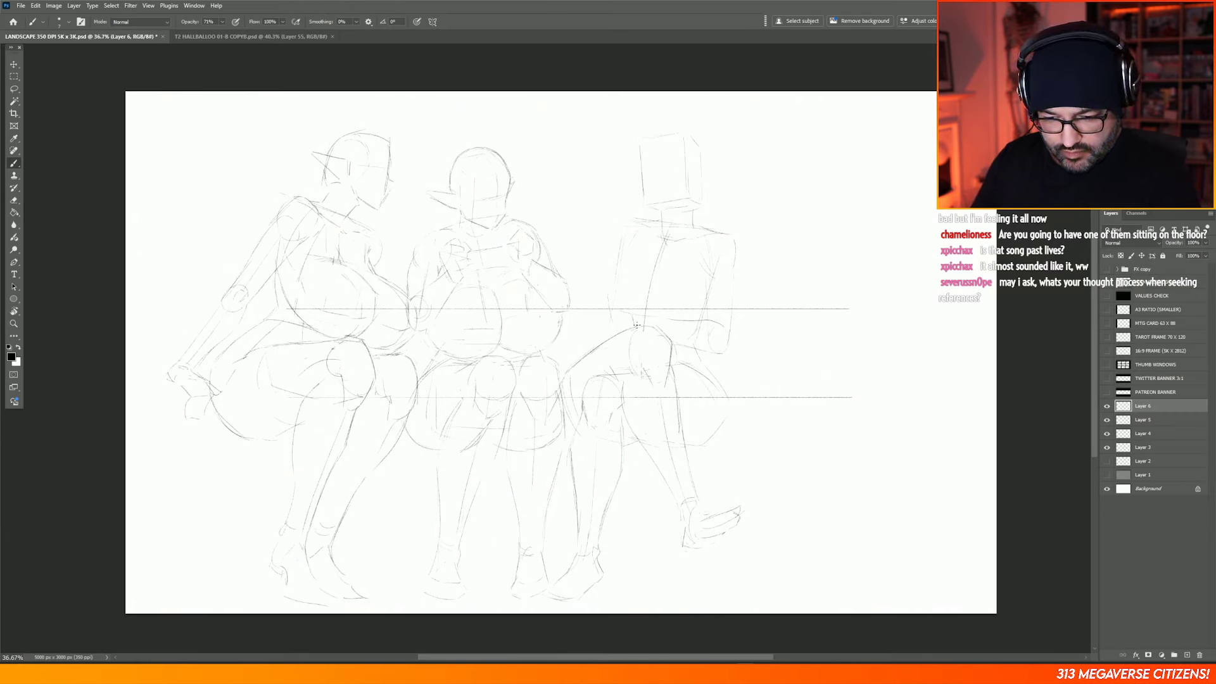
Step: Sketch the third figure's hand resting near the knee and shift her lassoed upper body slightly to the left
{"action": "mouse_move", "coordinate": [625, 311]}
{"action": "left_mouse_down"}
{"action": "mouse_move", "coordinate": [593, 329]}
{"action": "mouse_move", "coordinate": [598, 344]}
{"action": "left_mouse_up"}
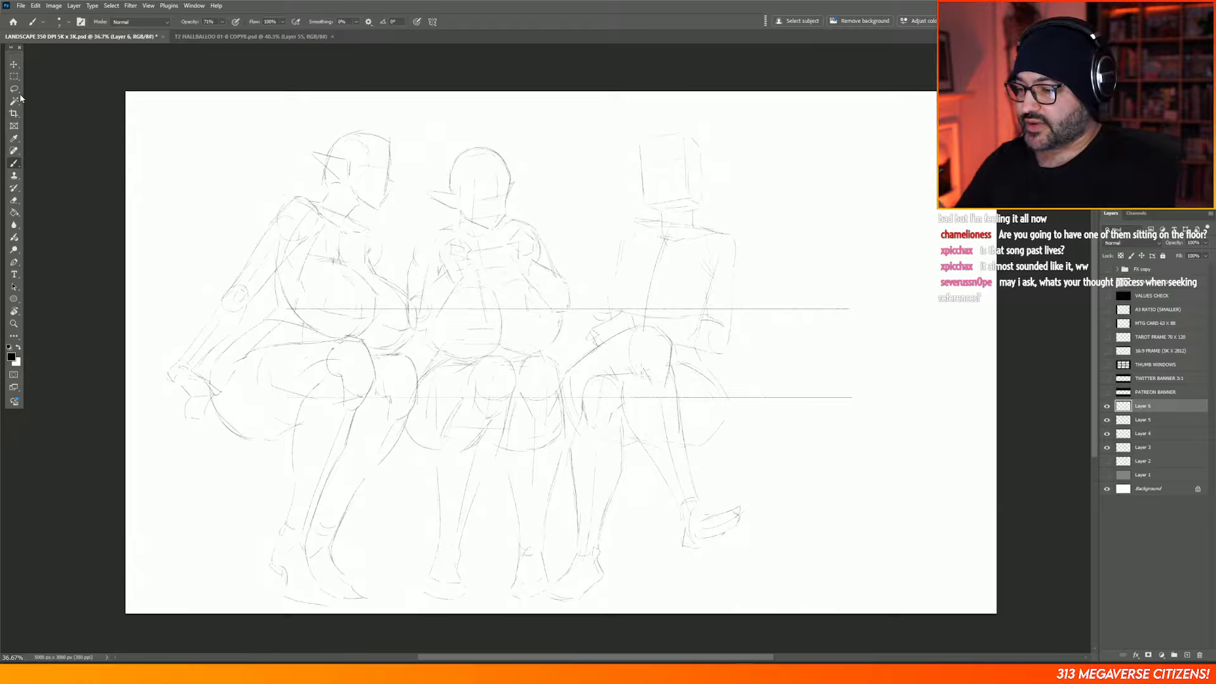
{"action": "key", "text": "l"}
{"action": "mouse_move", "coordinate": [661, 118]}
{"action": "left_mouse_down"}
{"action": "mouse_move", "coordinate": [630, 135]}
{"action": "mouse_move", "coordinate": [611, 247]}
{"action": "mouse_move", "coordinate": [580, 325]}
{"action": "mouse_move", "coordinate": [591, 347]}
{"action": "mouse_move", "coordinate": [650, 324]}
{"action": "mouse_move", "coordinate": [727, 362]}
{"action": "mouse_move", "coordinate": [758, 236]}
{"action": "mouse_move", "coordinate": [728, 135]}
{"action": "left_mouse_up"}
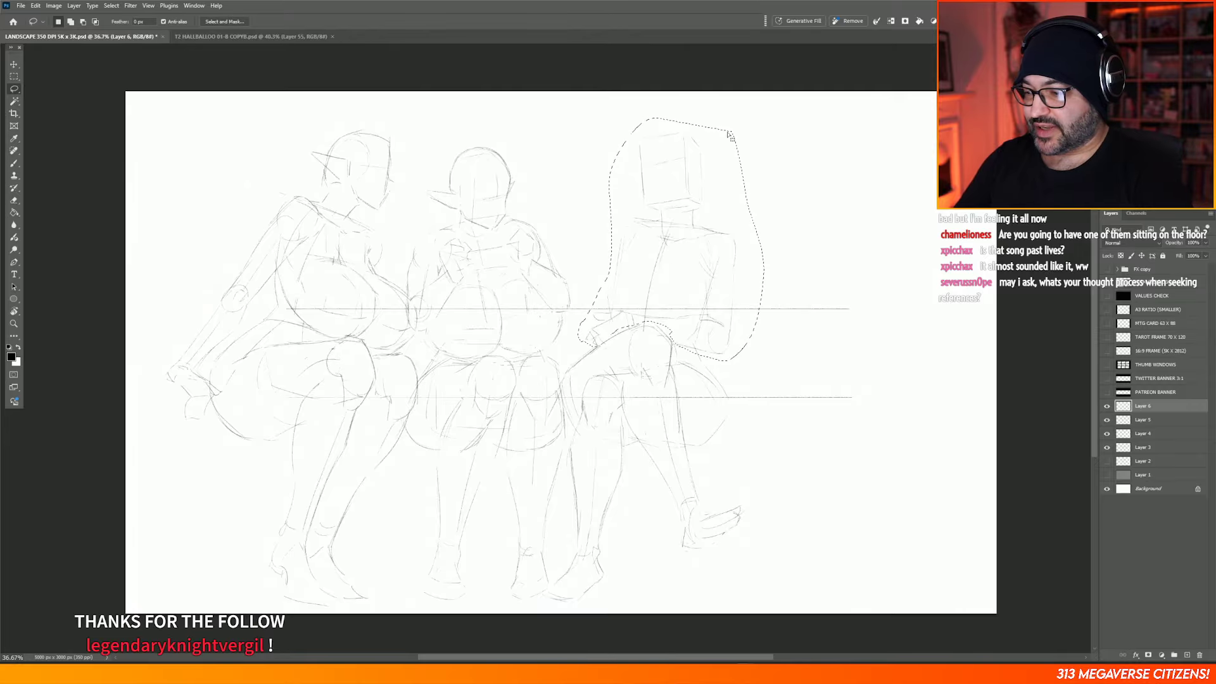
{"action": "key", "text": "v"}
{"action": "left_click_drag", "start_coordinate": [712, 270], "coordinate": [707, 267]}
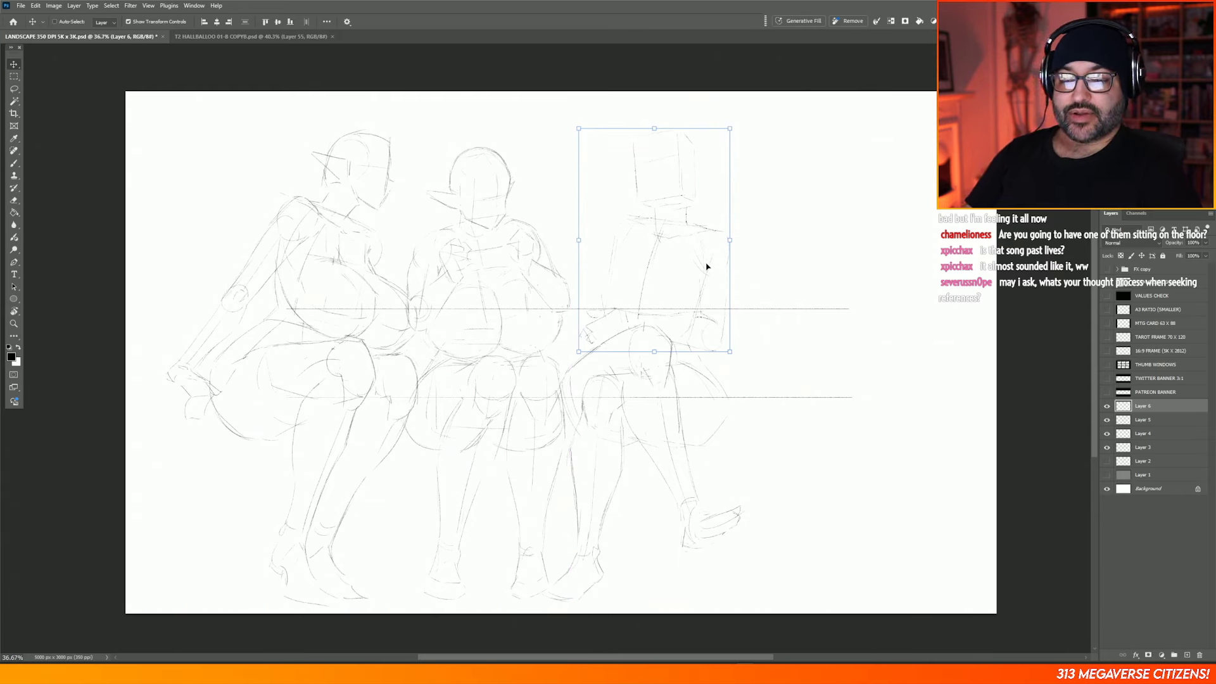
{"action": "key", "text": "m"}
{"action": "key", "text": "ctrl+d"}
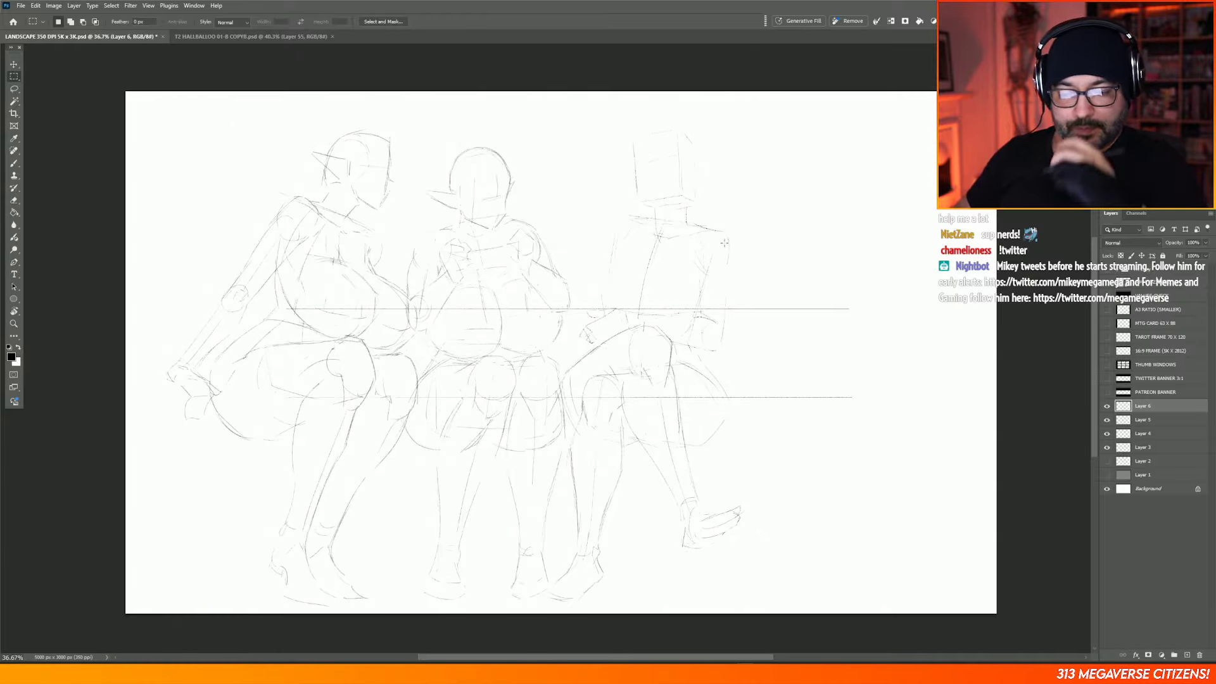
{"action": "key", "text": "ctrl+d"}
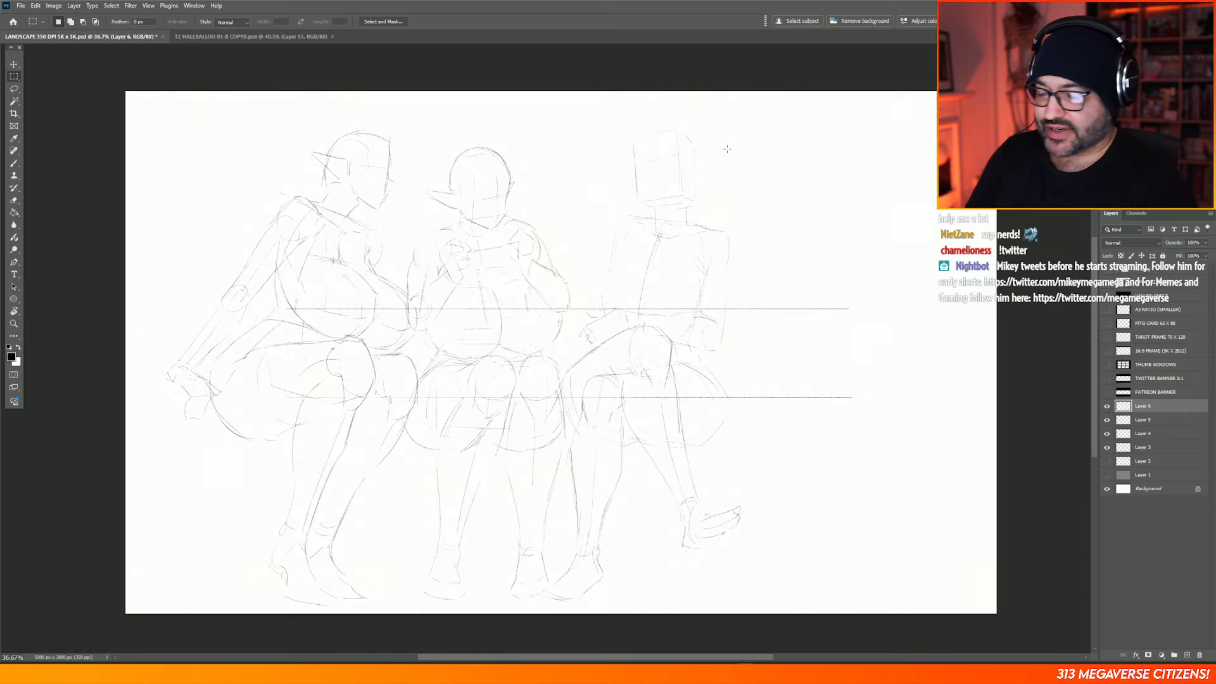
Step: Redraw the third figure's boxy head as a rounded head and clean up its jaw lines
{"action": "left_click", "coordinate": [18, 164]}
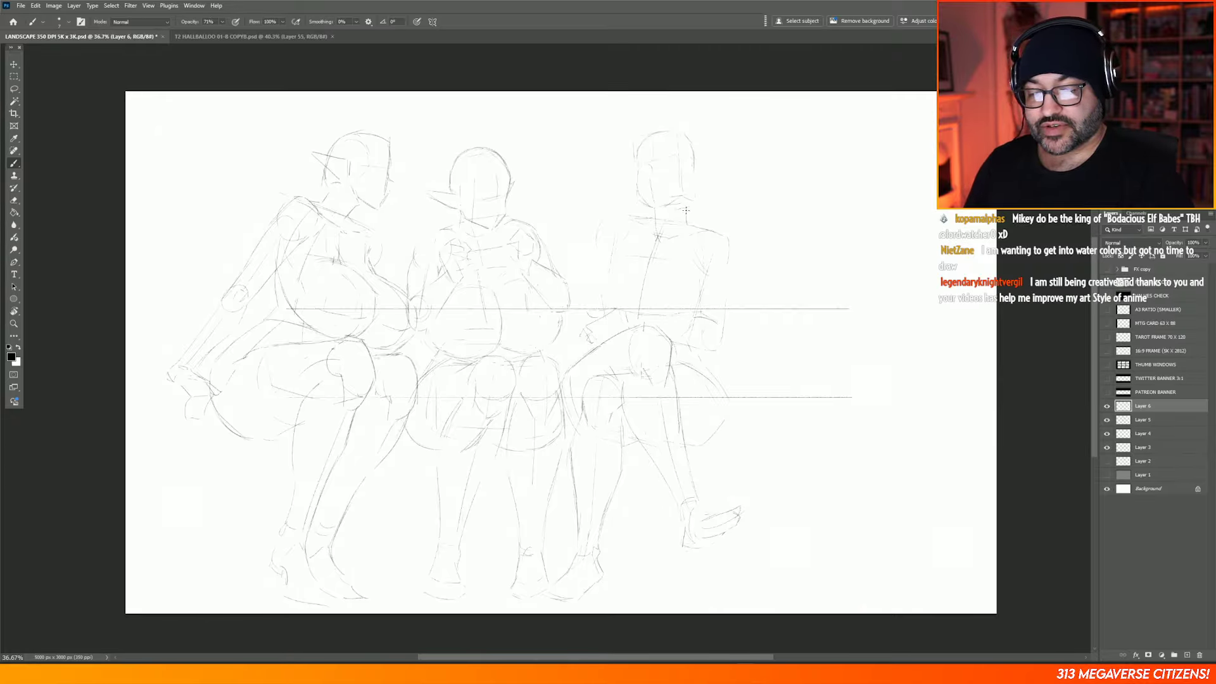
{"action": "key", "text": "e"}
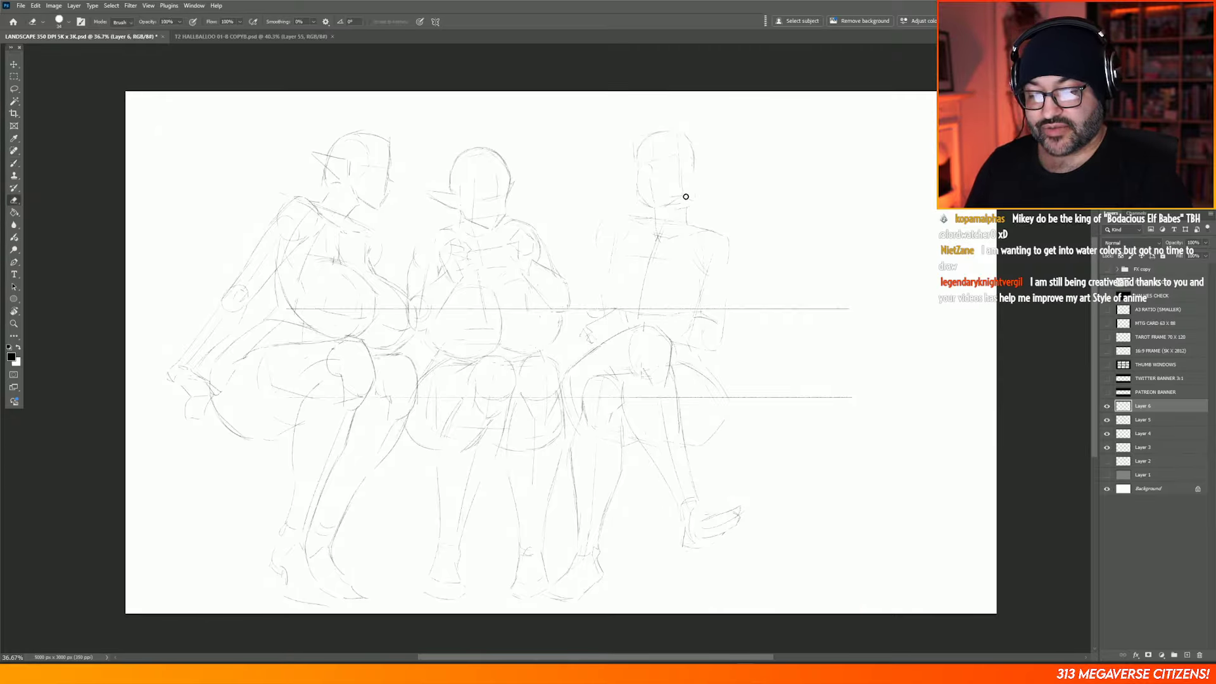
{"action": "key", "text": "b"}
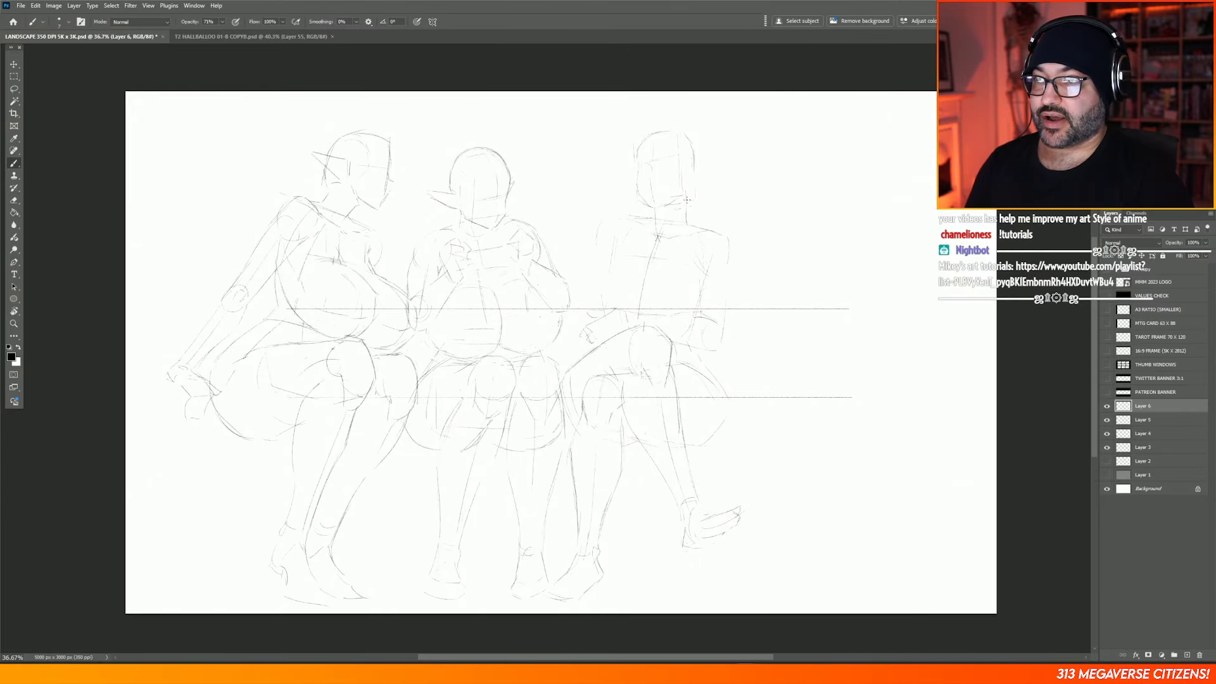
Step: Lasso the third figure's head and nudge it slightly to the left, leaving nothing selected
{"action": "key", "text": "l"}
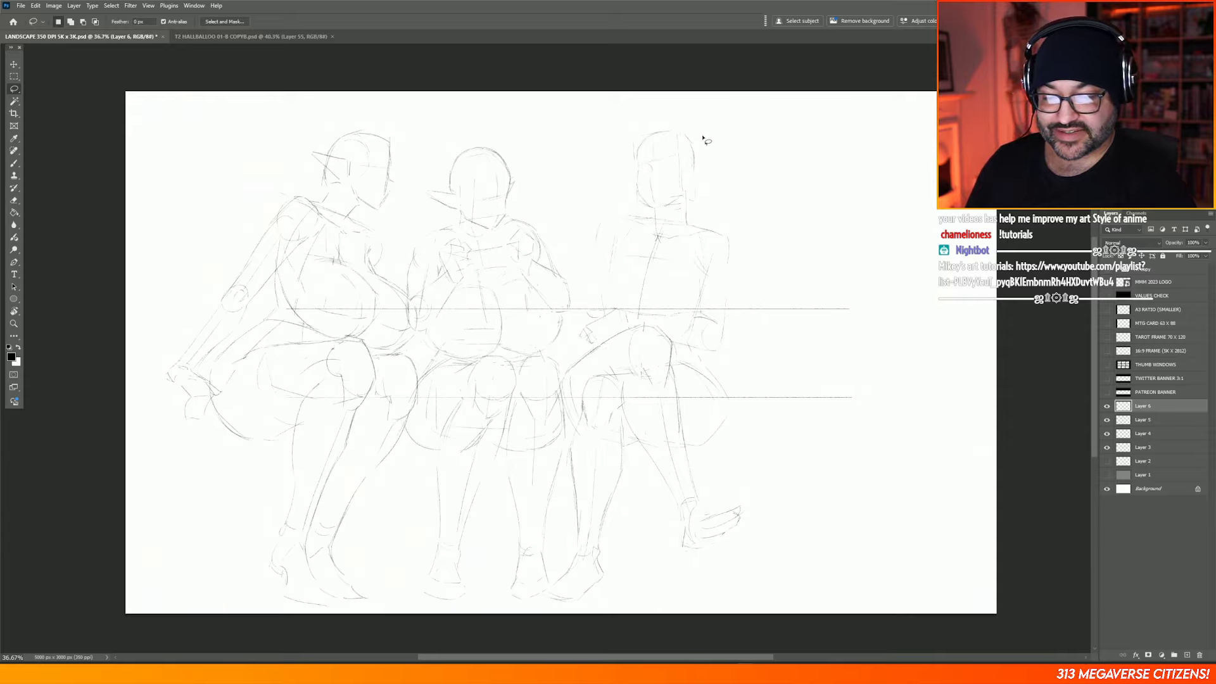
{"action": "mouse_move", "coordinate": [691, 132]}
{"action": "left_mouse_down"}
{"action": "mouse_move", "coordinate": [634, 141]}
{"action": "mouse_move", "coordinate": [632, 192]}
{"action": "mouse_move", "coordinate": [644, 211]}
{"action": "mouse_move", "coordinate": [697, 195]}
{"action": "mouse_move", "coordinate": [708, 137]}
{"action": "mouse_move", "coordinate": [690, 186]}
{"action": "left_mouse_up"}
{"action": "key", "text": "v"}
{"action": "key", "text": "m"}
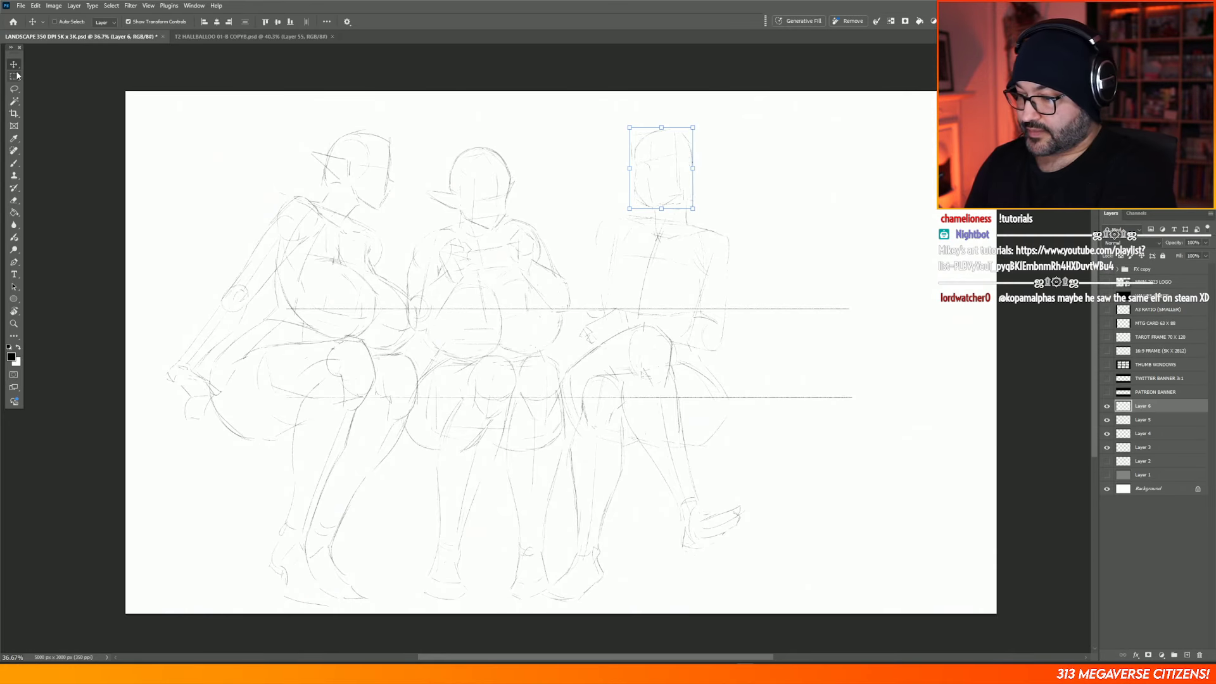
{"action": "key", "text": "ctrl+d"}
Step: Sketch a pointed elf ear on the third figure's head and erase its excess lines
{"action": "key", "text": "b"}
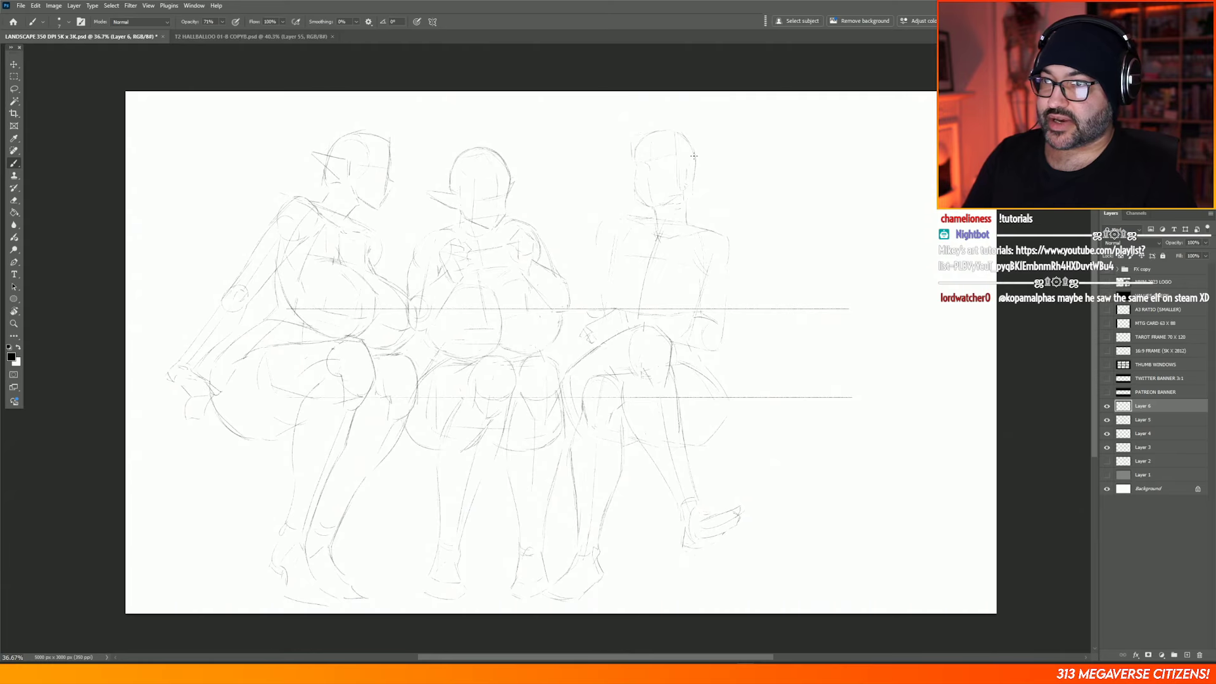
{"action": "left_click_drag", "start_coordinate": [692, 168], "coordinate": [729, 169]}
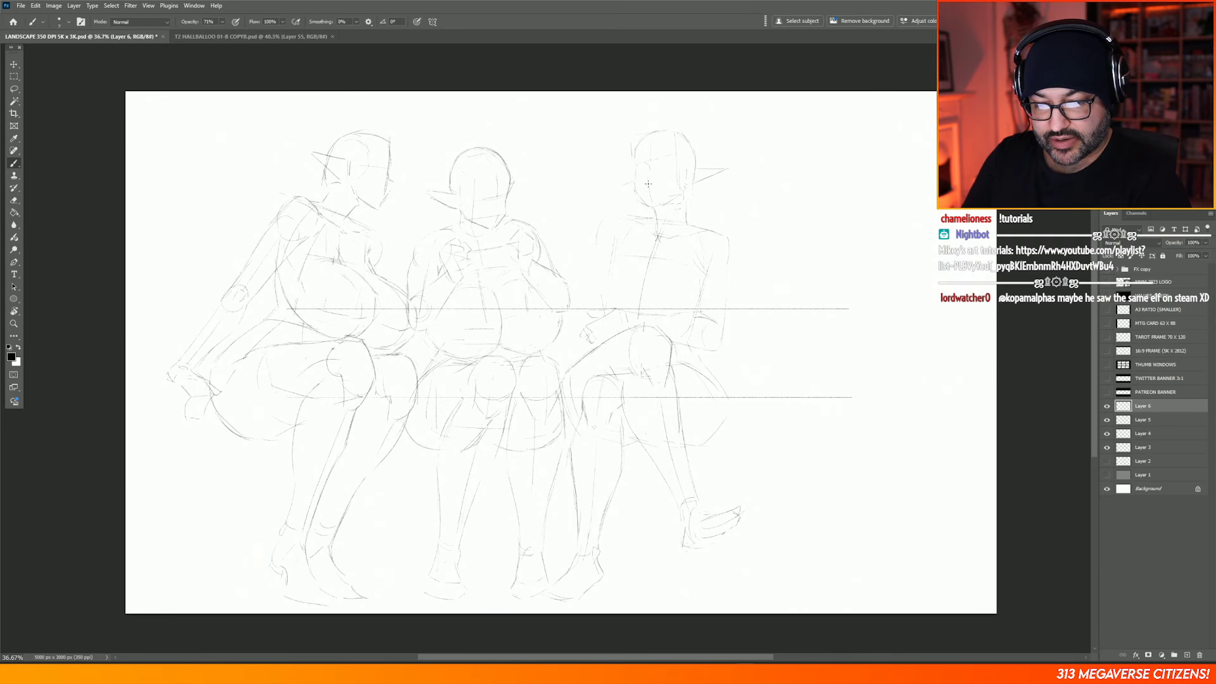
{"action": "key", "text": "e"}
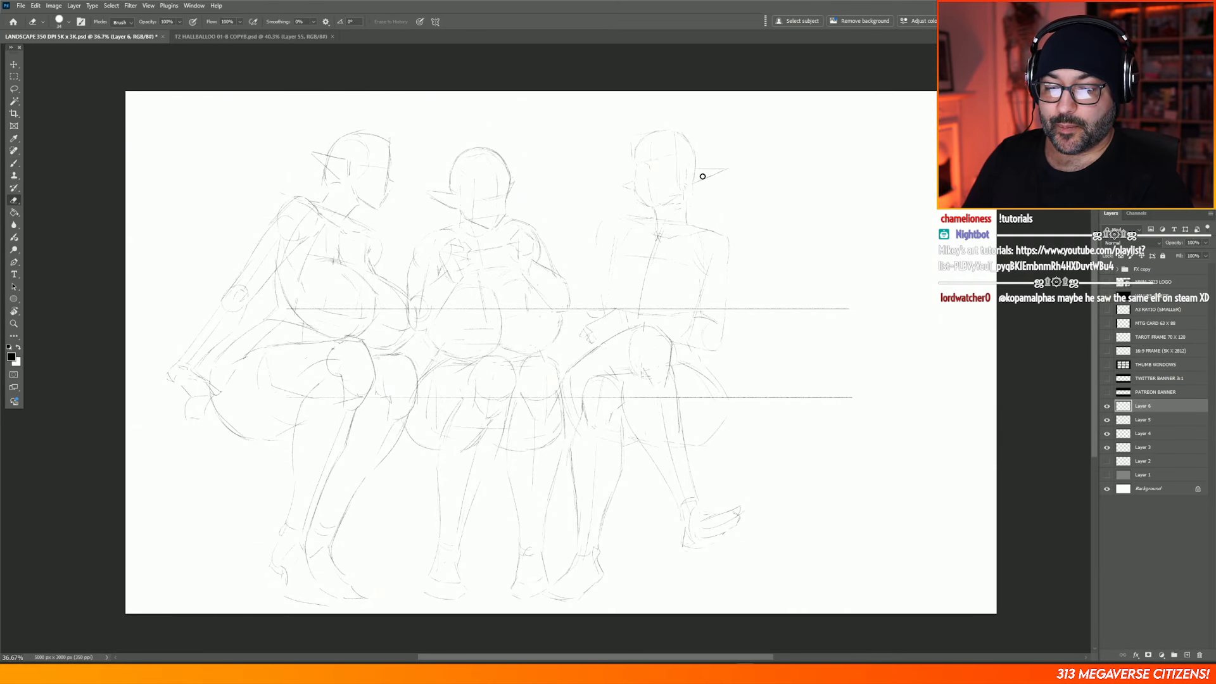
{"action": "left_click_drag", "start_coordinate": [700, 177], "coordinate": [718, 171]}
{"action": "key", "text": "b"}
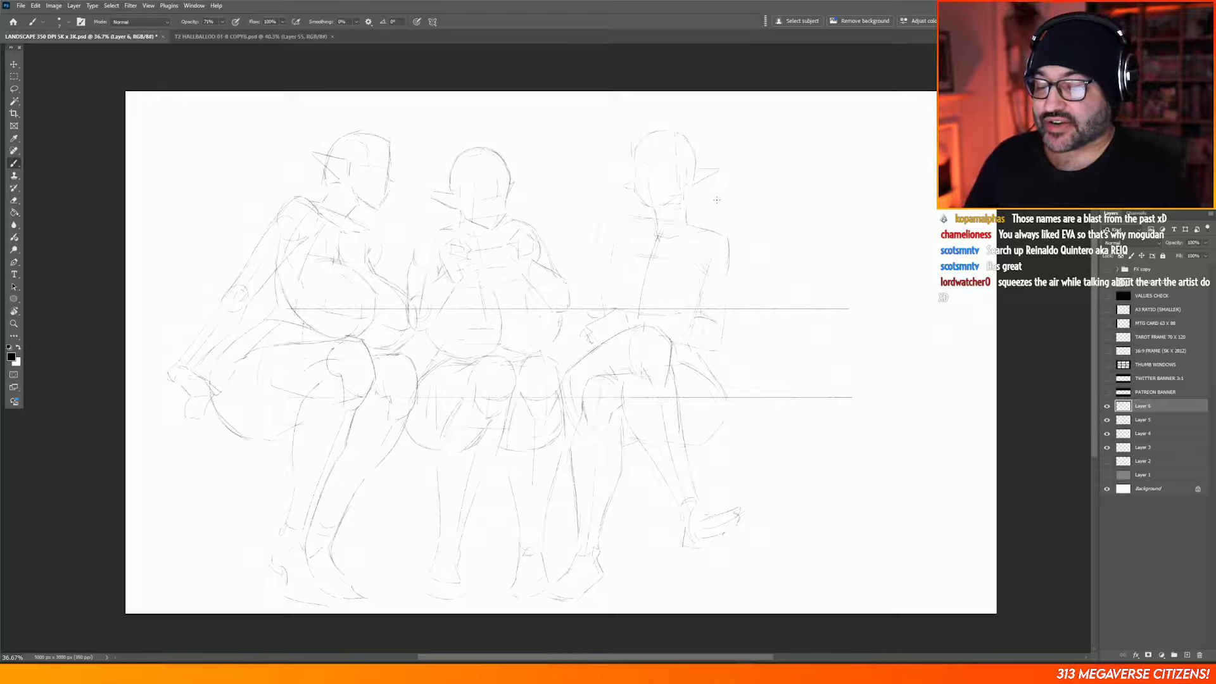
Step: Lasso the third figure's head and neck, scale them to about 96%, and reposition them on the shoulders
{"action": "key", "text": "l"}
{"action": "mouse_move", "coordinate": [702, 129]}
{"action": "left_mouse_down"}
{"action": "mouse_move", "coordinate": [727, 154]}
{"action": "mouse_move", "coordinate": [699, 215]}
{"action": "mouse_move", "coordinate": [668, 234]}
{"action": "mouse_move", "coordinate": [633, 213]}
{"action": "mouse_move", "coordinate": [653, 114]}
{"action": "left_mouse_up"}
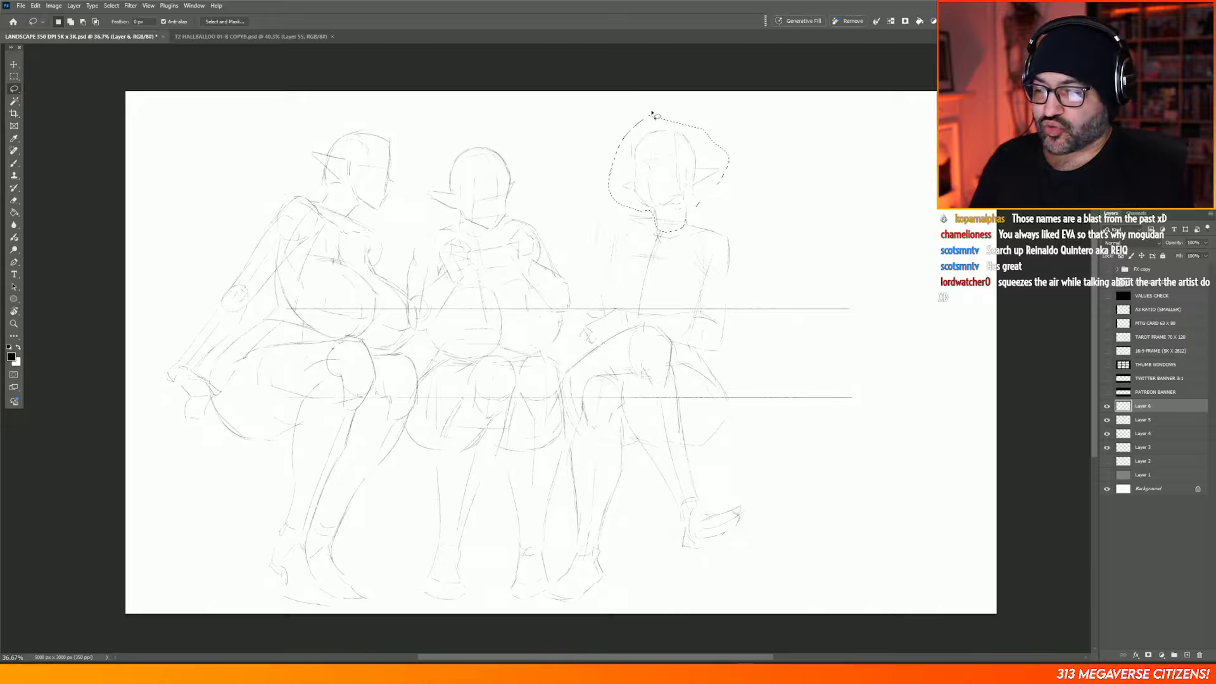
{"action": "key", "text": "v"}
{"action": "left_click_drag", "start_coordinate": [694, 179], "coordinate": [692, 182]}
{"action": "left_click_drag", "start_coordinate": [720, 126], "coordinate": [706, 165]}
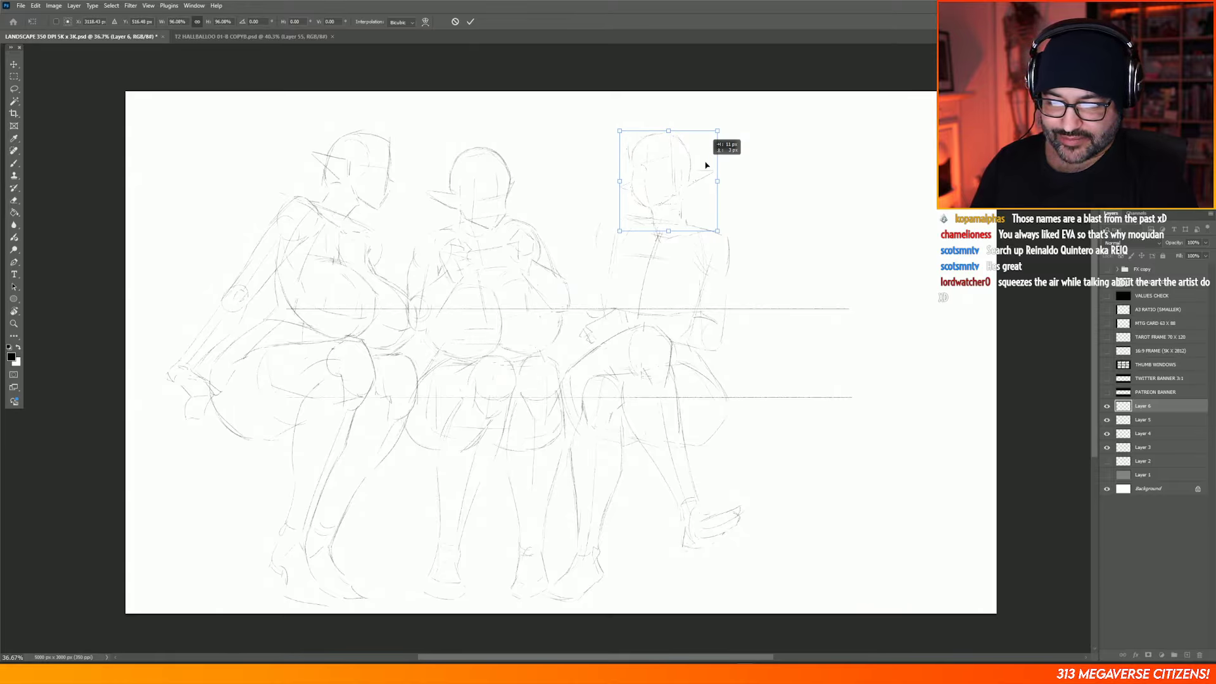
{"action": "key", "text": "ctrl+z"}
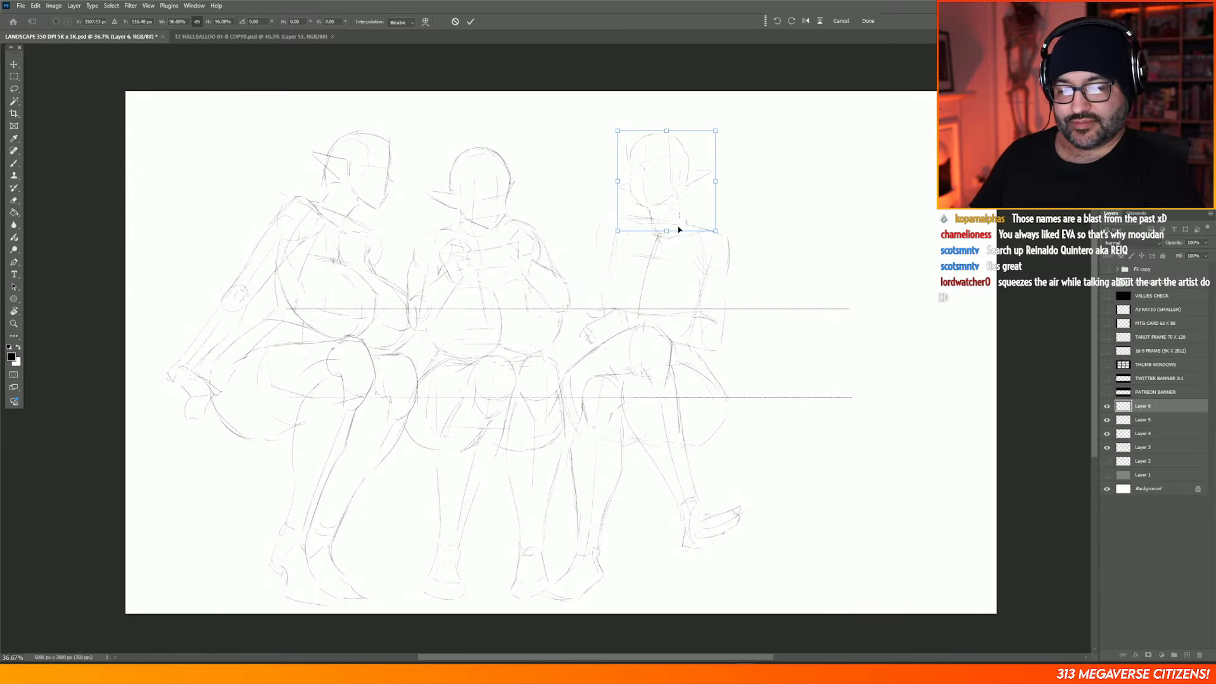
{"action": "left_click_drag", "start_coordinate": [687, 218], "coordinate": [689, 218]}
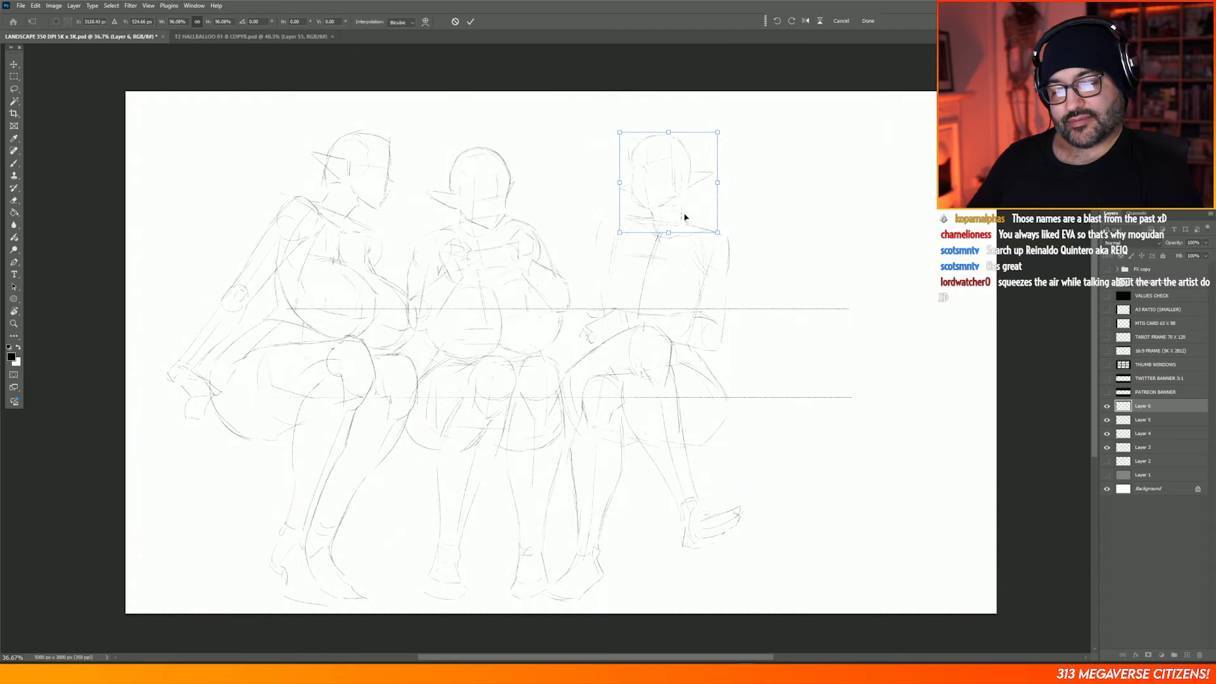
{"action": "key", "text": "Return"}
{"action": "key", "text": "b"}
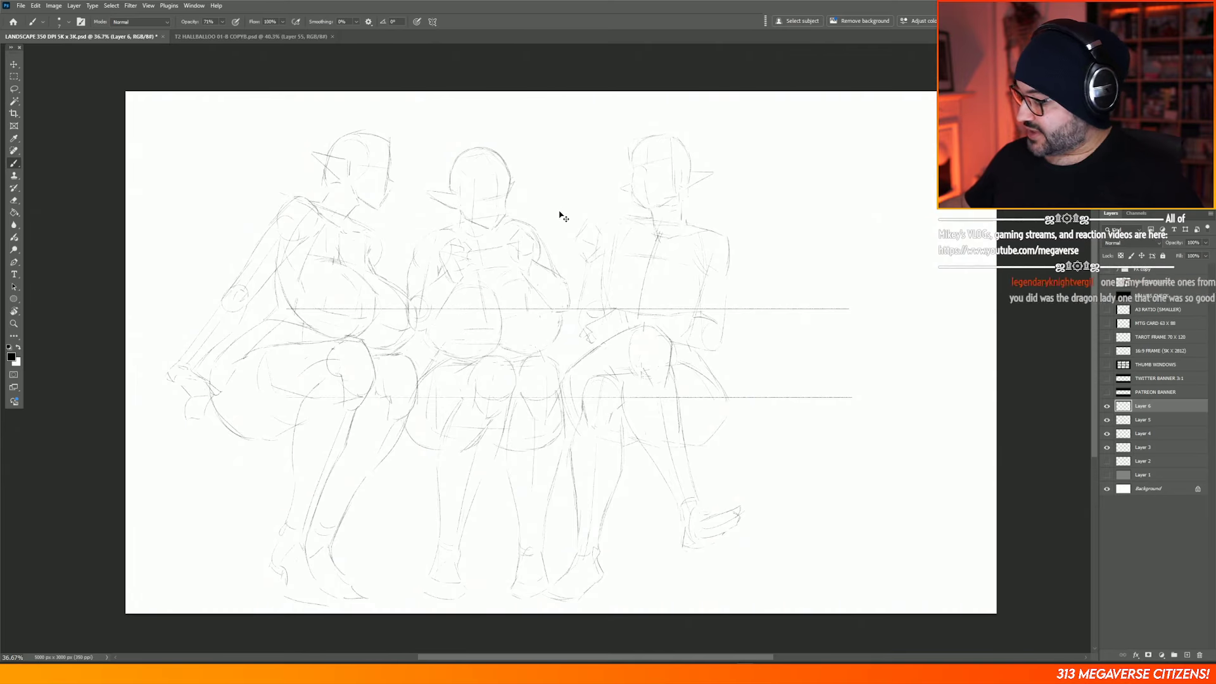
Step: Flip the canvas view horizontally to refine the third figure's raised hand and forearm, and restore the original orientation
{"action": "key", "text": "h"}
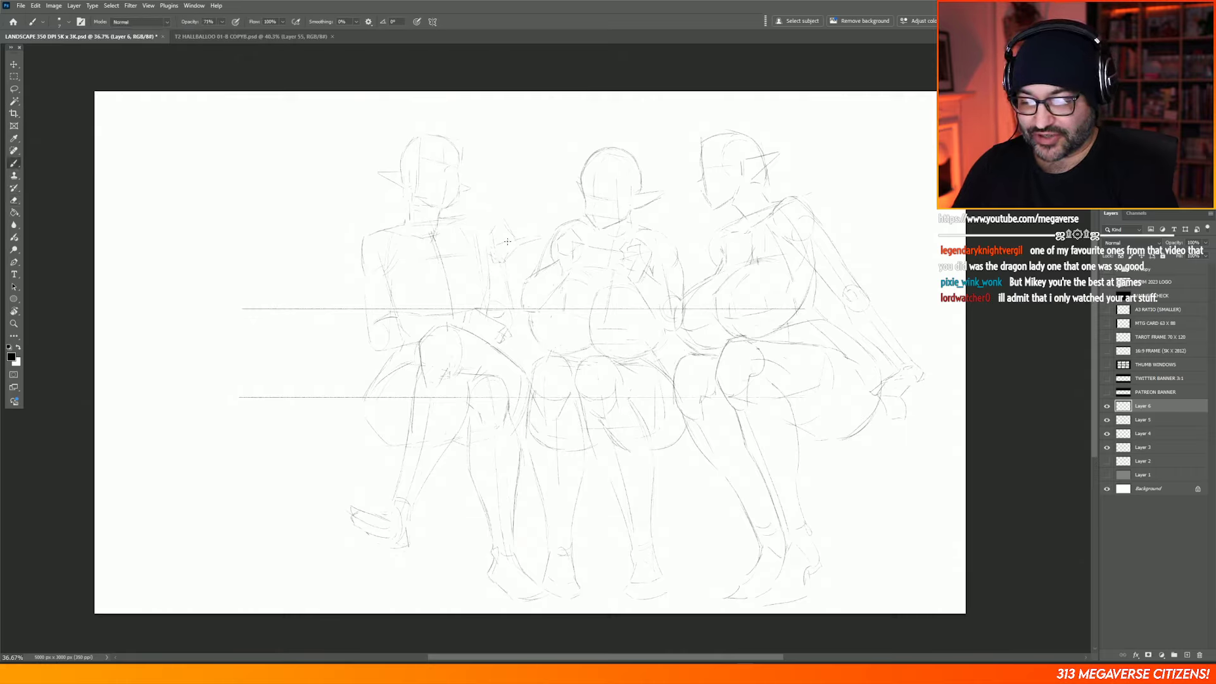
{"action": "key", "text": "e"}
{"action": "key", "text": "b"}
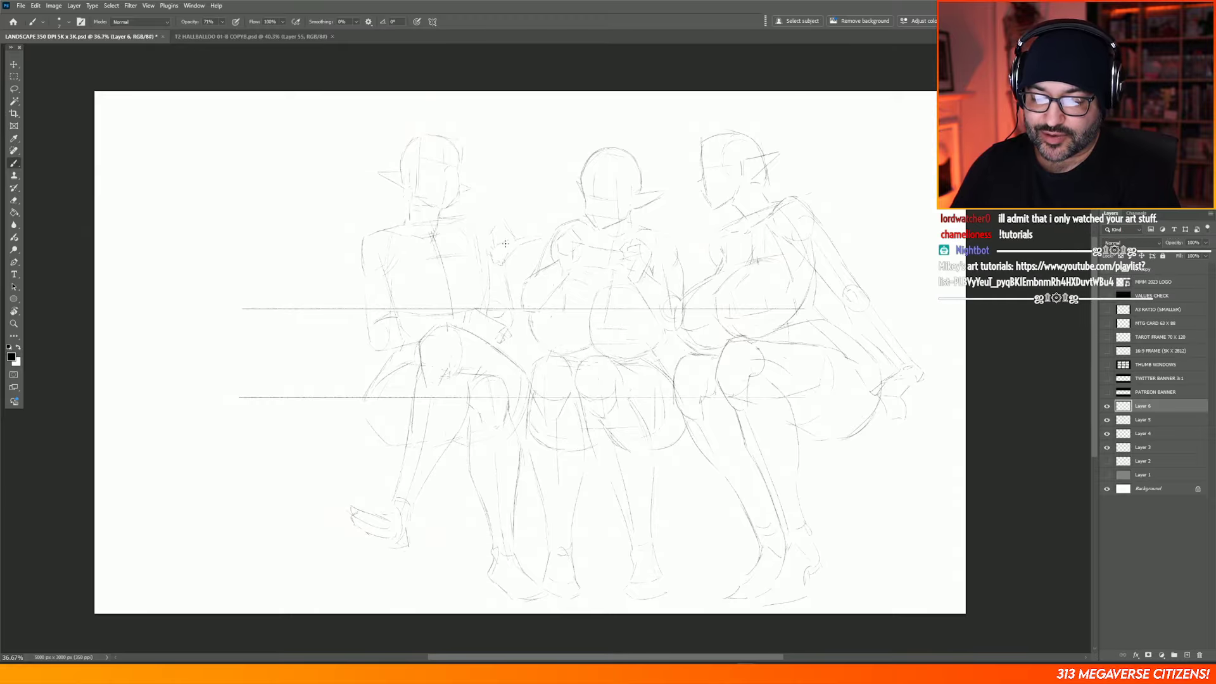
{"action": "key", "text": "e"}
{"action": "key", "text": "b"}
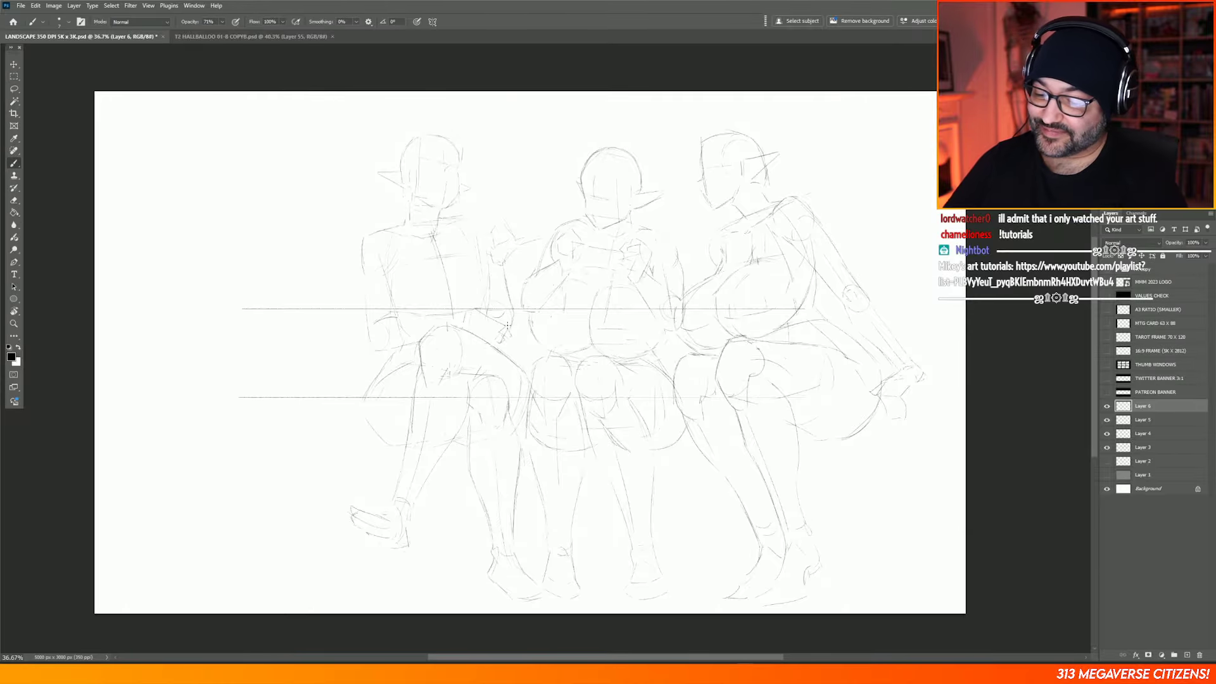
{"action": "key", "text": "ctrl+shift+h"}
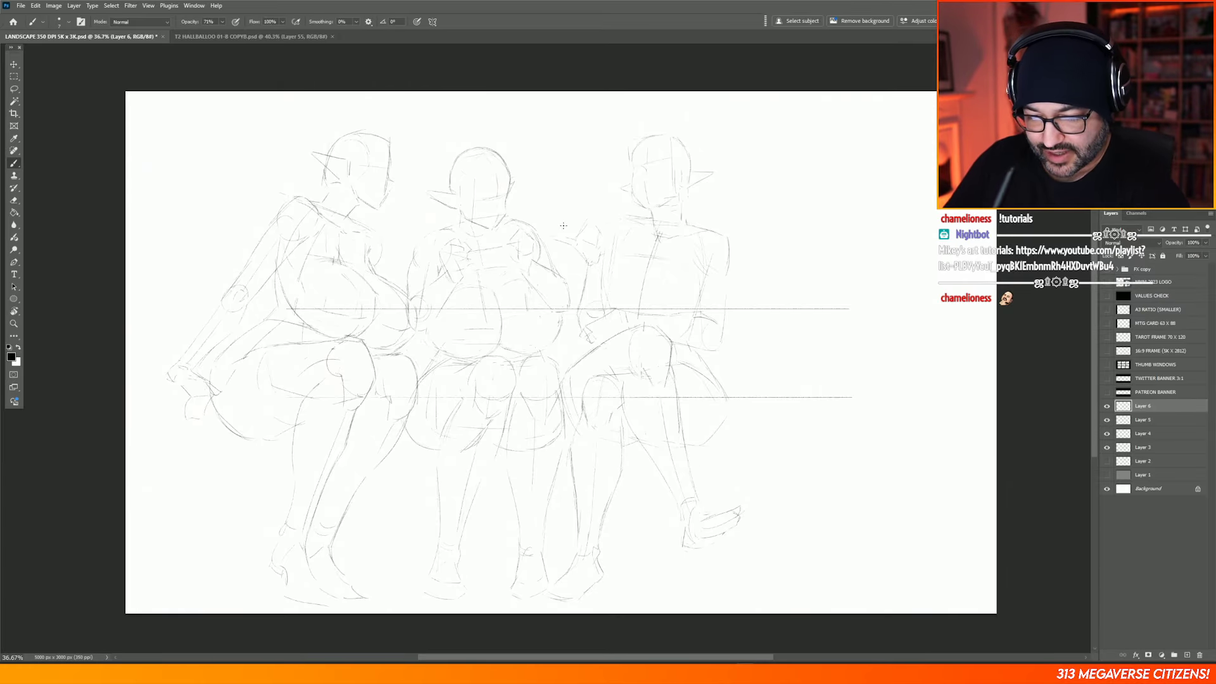
Step: Sketch the extended fingers of the third figure's raised hand, erasing and redrawing lines as needed
{"action": "left_click_drag", "start_coordinate": [573, 234], "coordinate": [549, 213]}
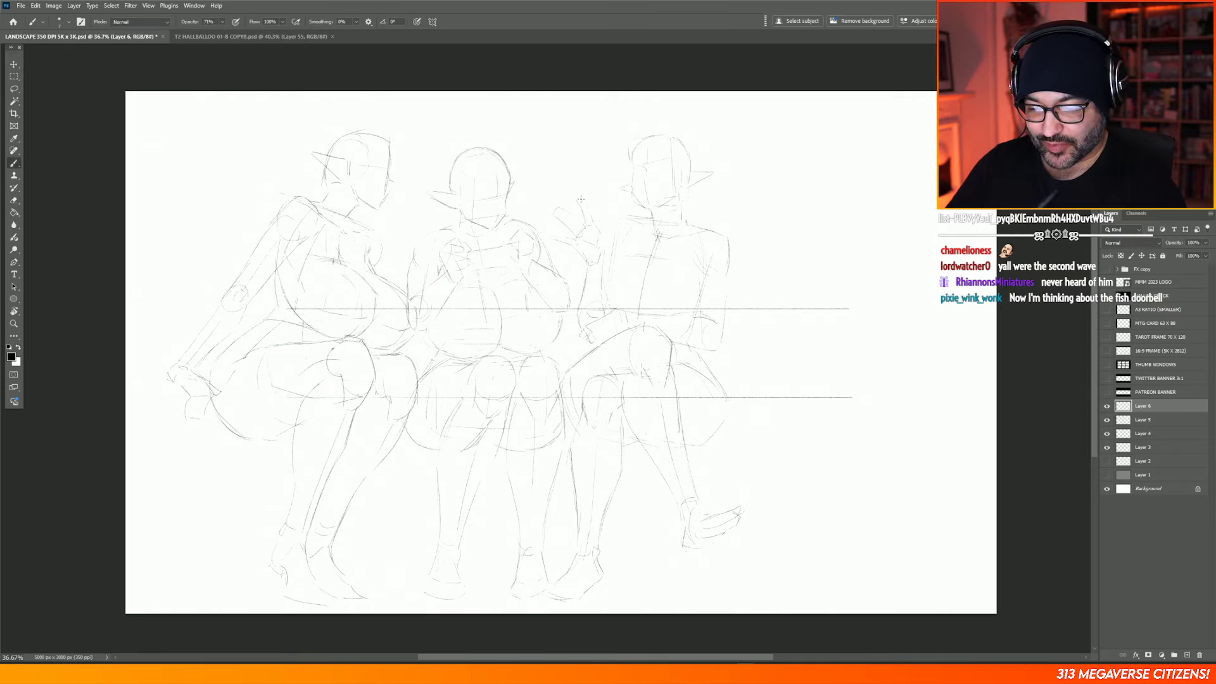
{"action": "key", "text": "e"}
{"action": "key", "text": "b"}
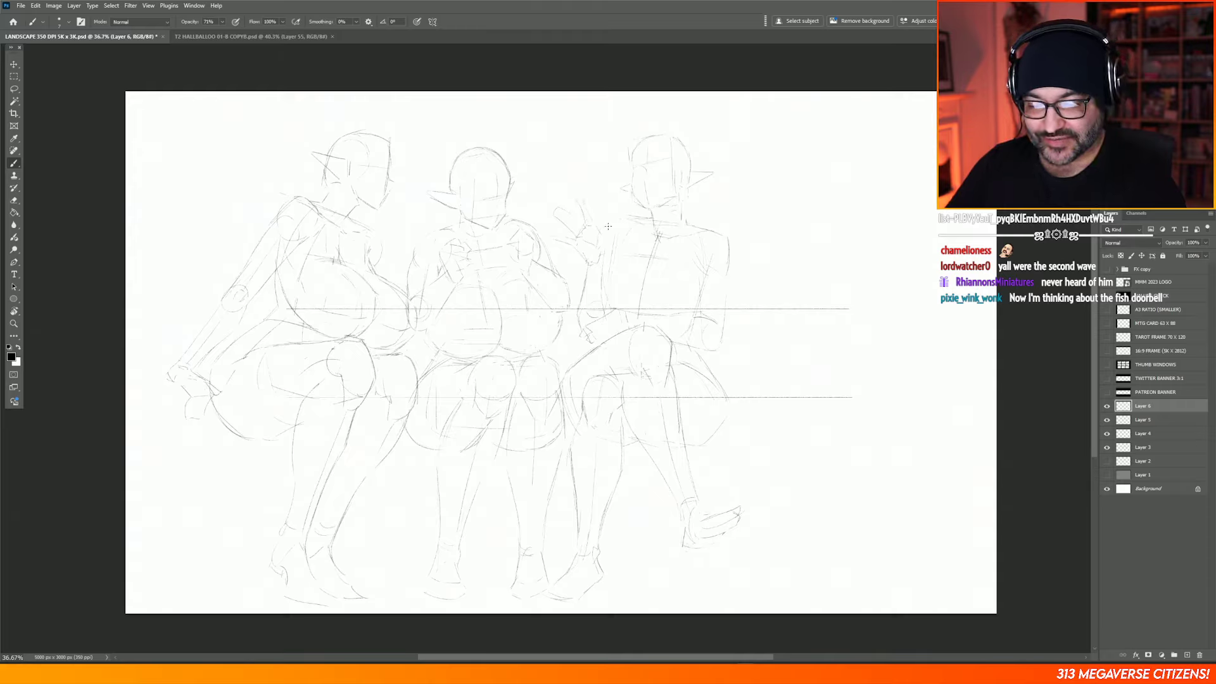
{"action": "key", "text": "e"}
{"action": "key", "text": "b"}
{"action": "key", "text": "e"}
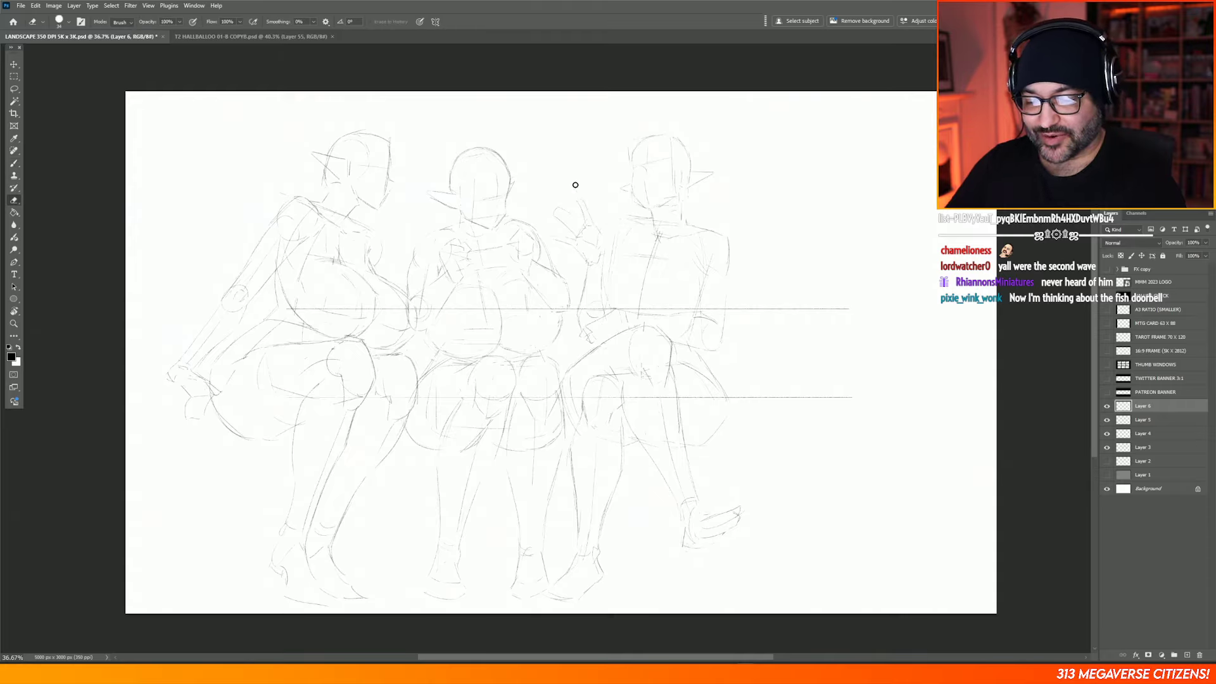
{"action": "key", "text": "b"}
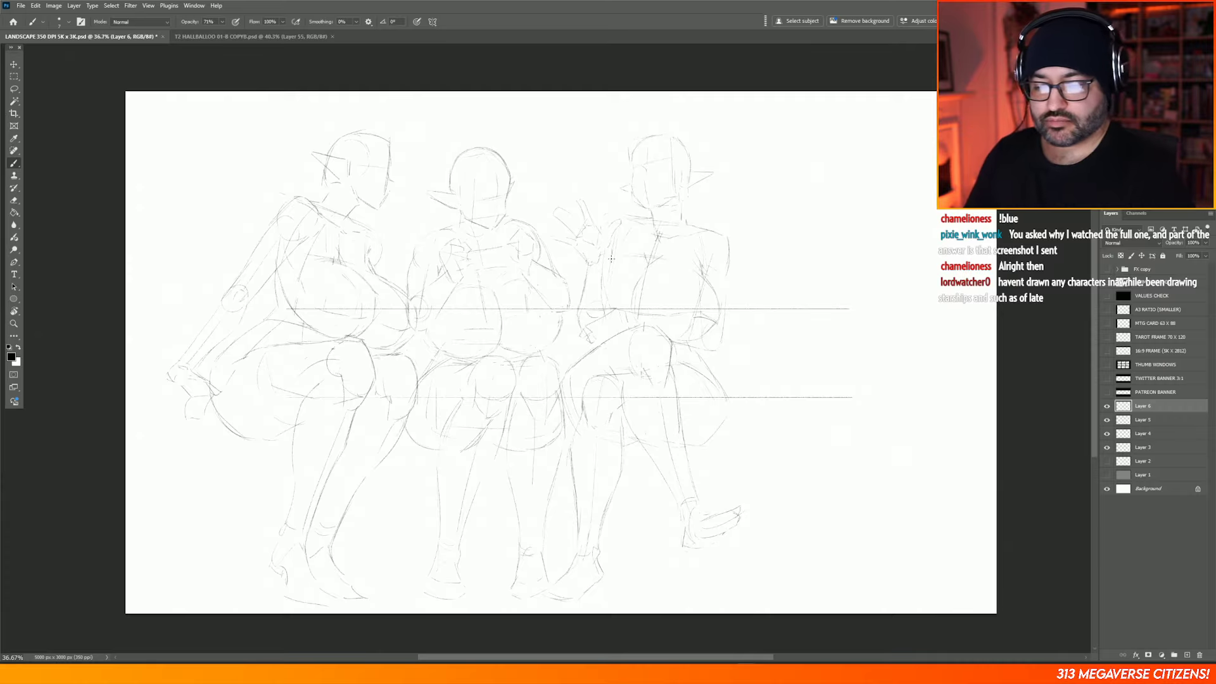
Step: Lasso the third figure's raised hand and scale it down slightly with Free Transform
{"action": "left_click", "coordinate": [14, 89]}
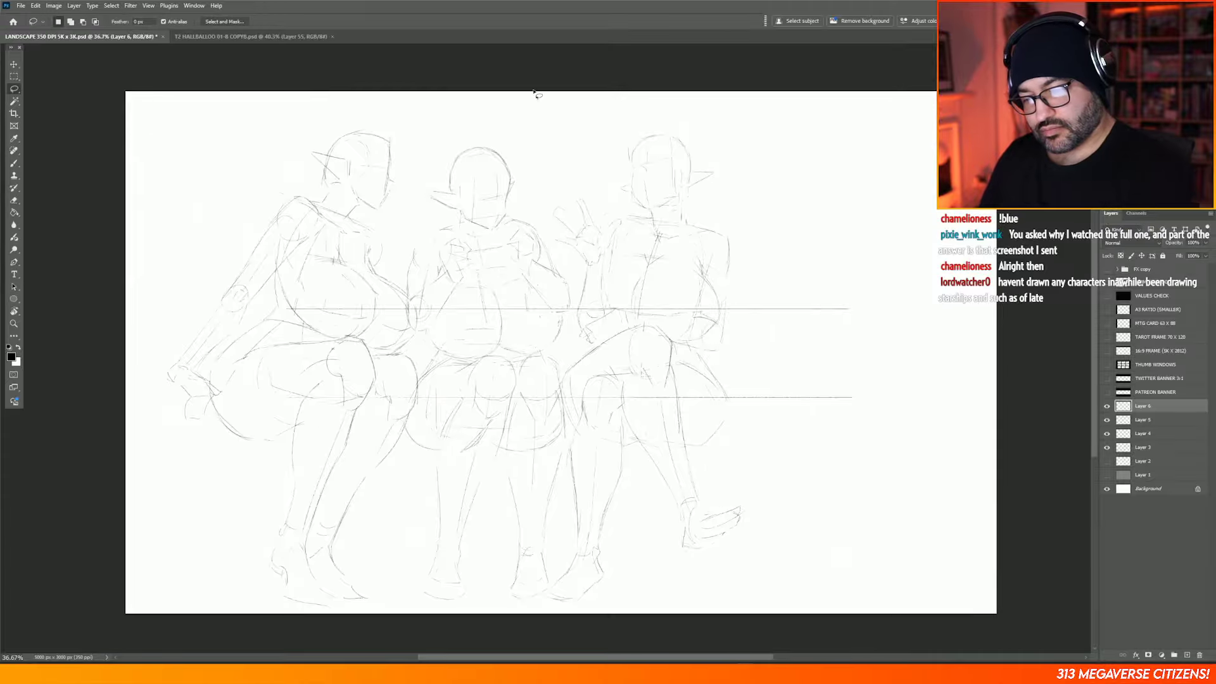
{"action": "mouse_move", "coordinate": [578, 188]}
{"action": "left_mouse_down"}
{"action": "mouse_move", "coordinate": [549, 235]}
{"action": "mouse_move", "coordinate": [590, 265]}
{"action": "mouse_move", "coordinate": [621, 217]}
{"action": "mouse_move", "coordinate": [603, 224]}
{"action": "mouse_move", "coordinate": [590, 183]}
{"action": "left_mouse_up"}
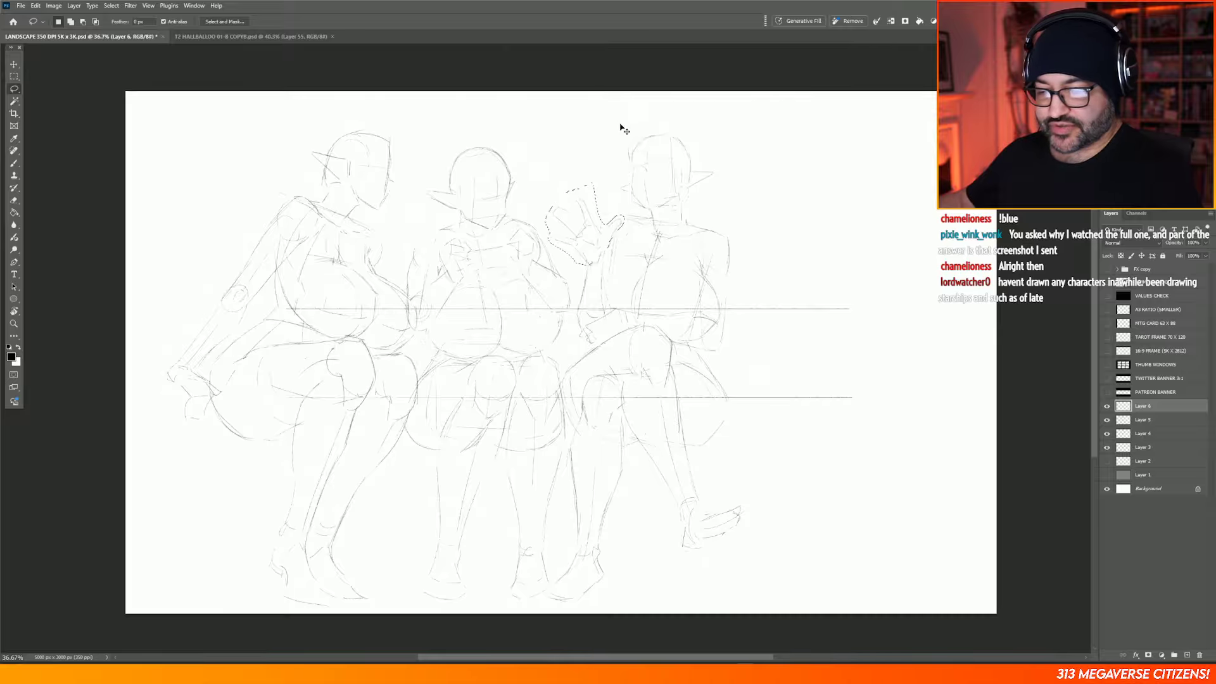
{"action": "key", "text": "ctrl+t"}
{"action": "left_click_drag", "start_coordinate": [626, 181], "coordinate": [621, 187]}
{"action": "key", "text": "Return"}
{"action": "key", "text": "ctrl+d"}
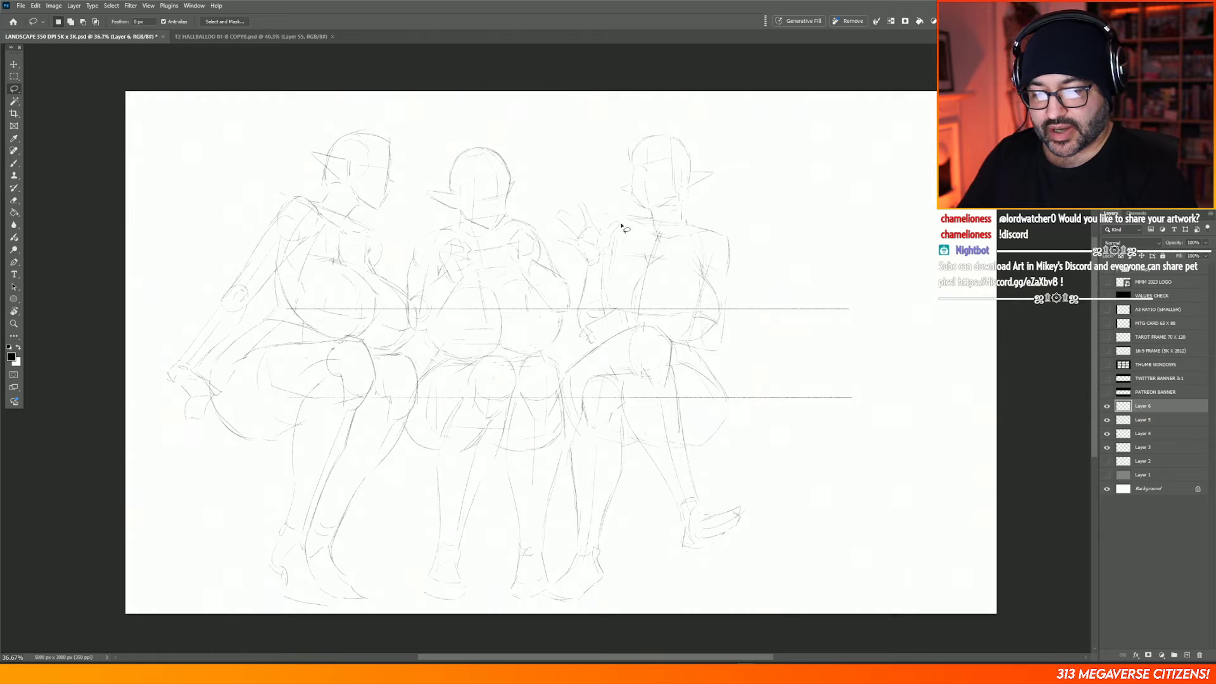
Step: Lasso and nudge the third figure's raised hand and forearm, and refine her hand and arm lines with the brush
{"action": "mouse_move", "coordinate": [623, 223]}
{"action": "left_mouse_down"}
{"action": "mouse_move", "coordinate": [548, 215]}
{"action": "mouse_move", "coordinate": [554, 245]}
{"action": "mouse_move", "coordinate": [582, 263]}
{"action": "mouse_move", "coordinate": [575, 330]}
{"action": "mouse_move", "coordinate": [607, 307]}
{"action": "mouse_move", "coordinate": [620, 234]}
{"action": "left_mouse_up"}
{"action": "key", "text": "v"}
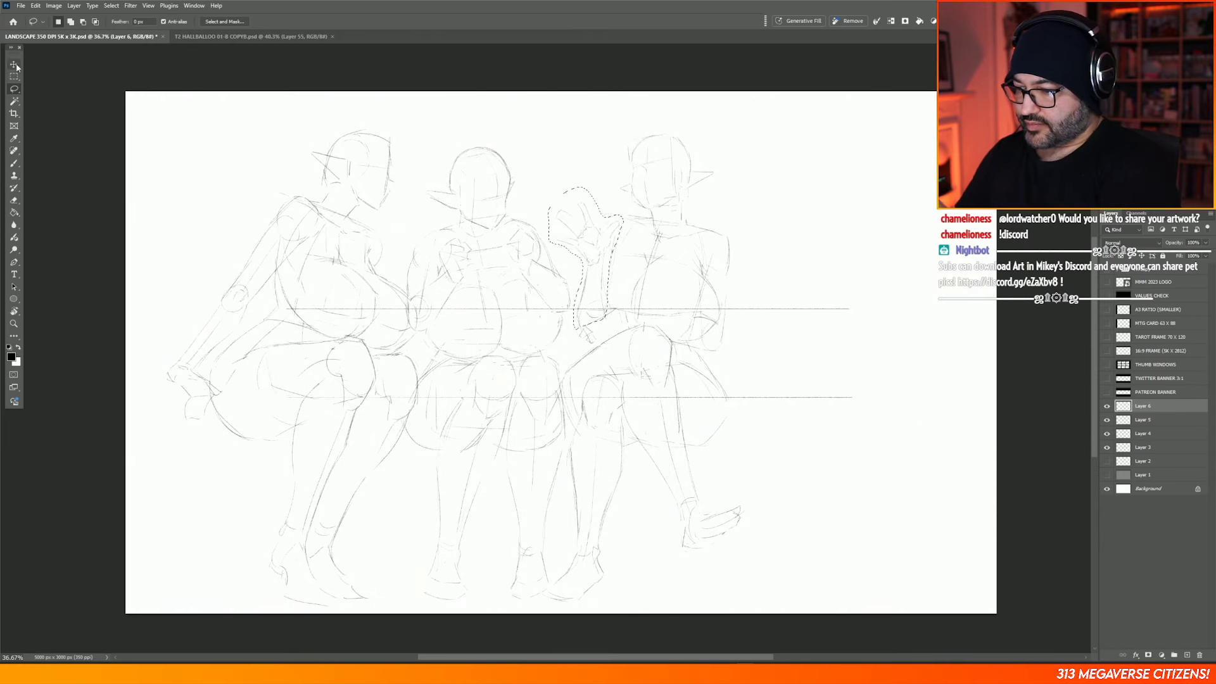
{"action": "left_click_drag", "start_coordinate": [610, 309], "coordinate": [598, 303]}
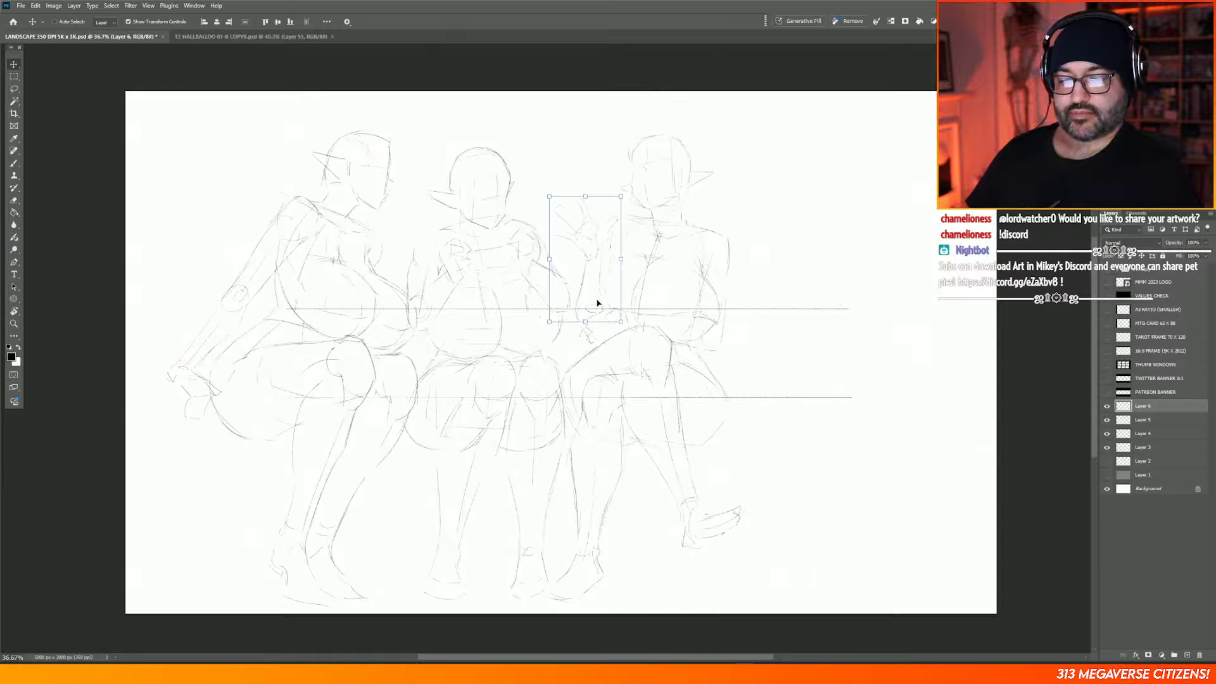
{"action": "key", "text": "ctrl+d"}
{"action": "key", "text": "m"}
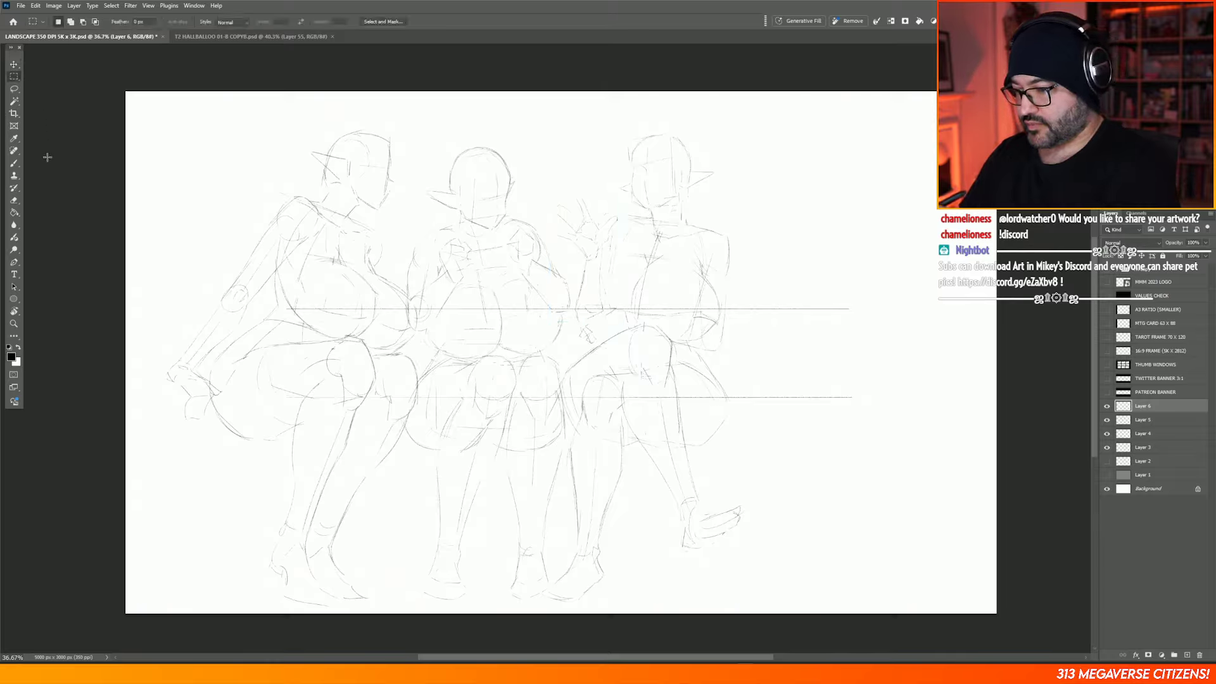
{"action": "left_click", "coordinate": [14, 162]}
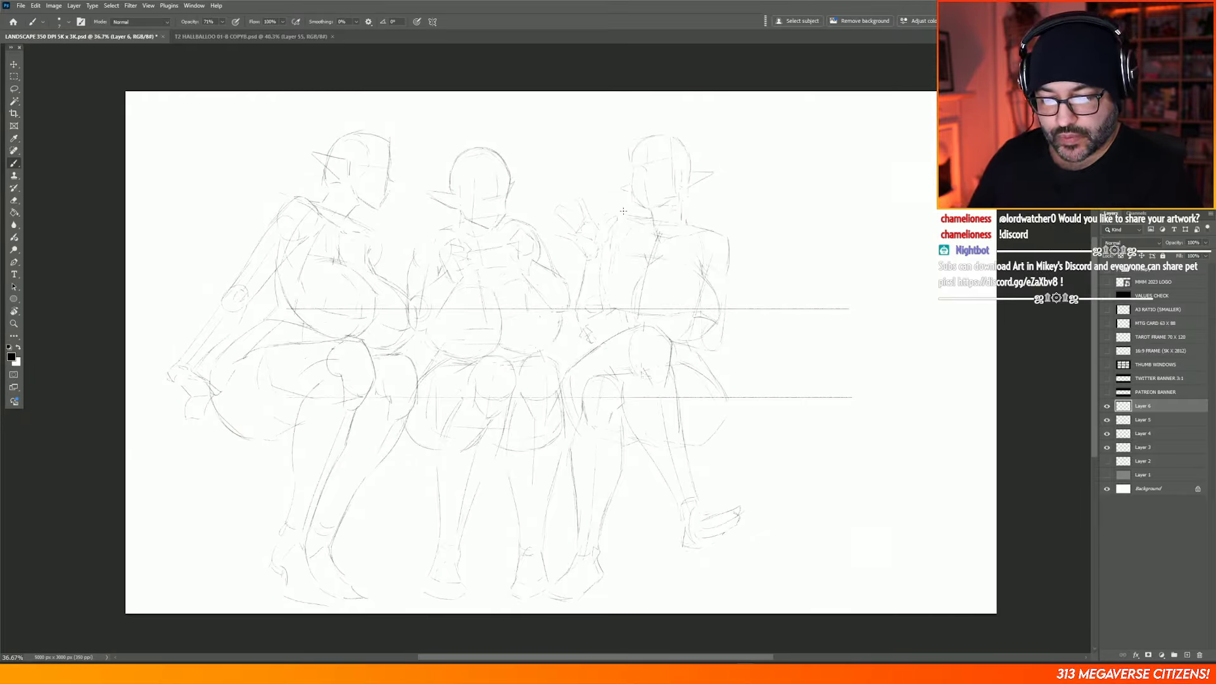
{"action": "key", "text": "b"}
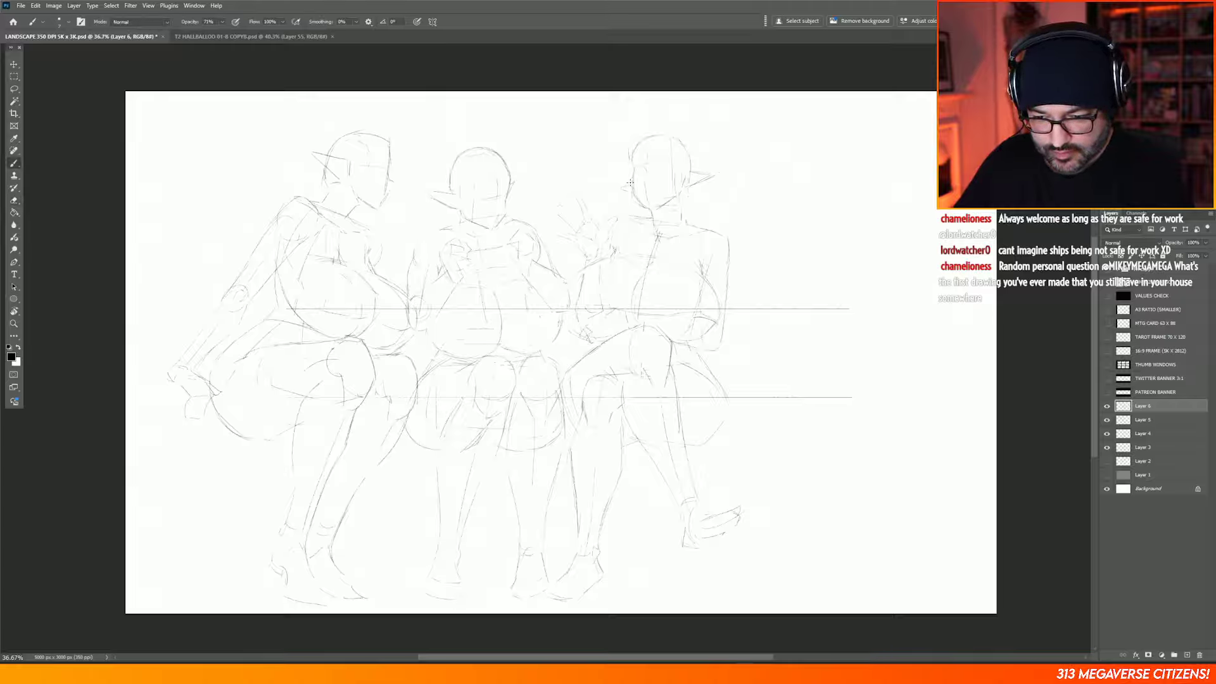
Step: Refine the third figure's head and neck lines, erasing the rough marks between her jaw and shoulder
{"action": "key", "text": "e"}
{"action": "key", "text": "b"}
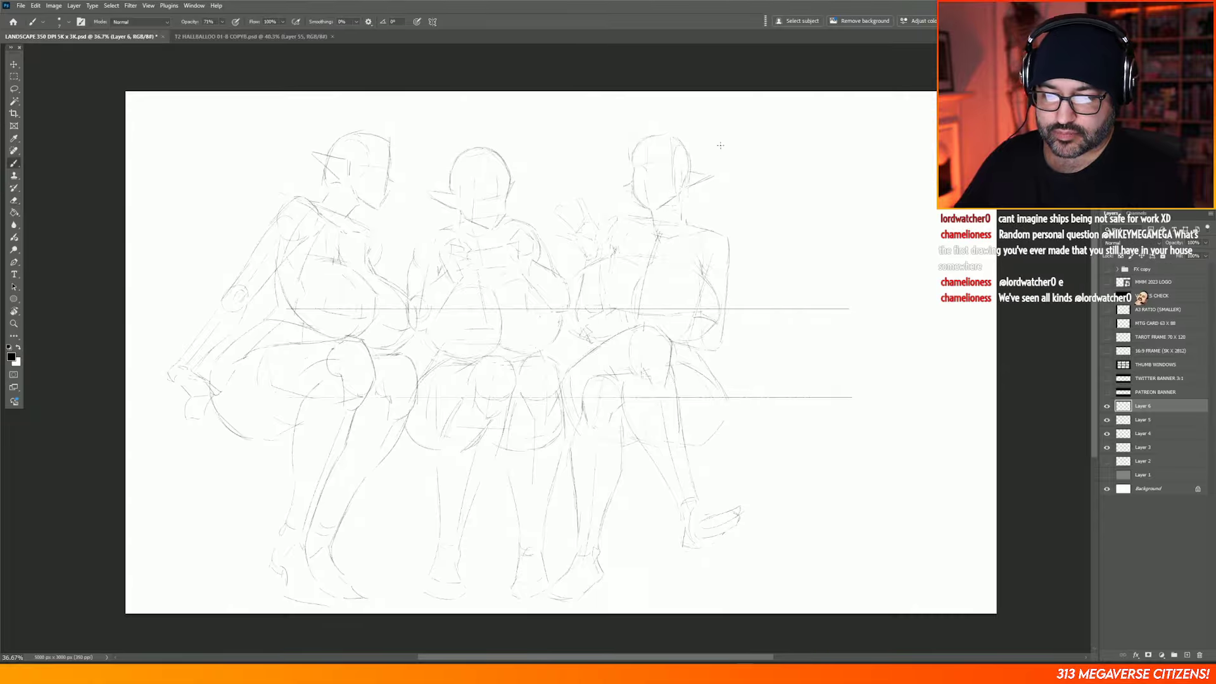
{"action": "key", "text": "e"}
{"action": "left_click_drag", "start_coordinate": [682, 204], "coordinate": [683, 228]}
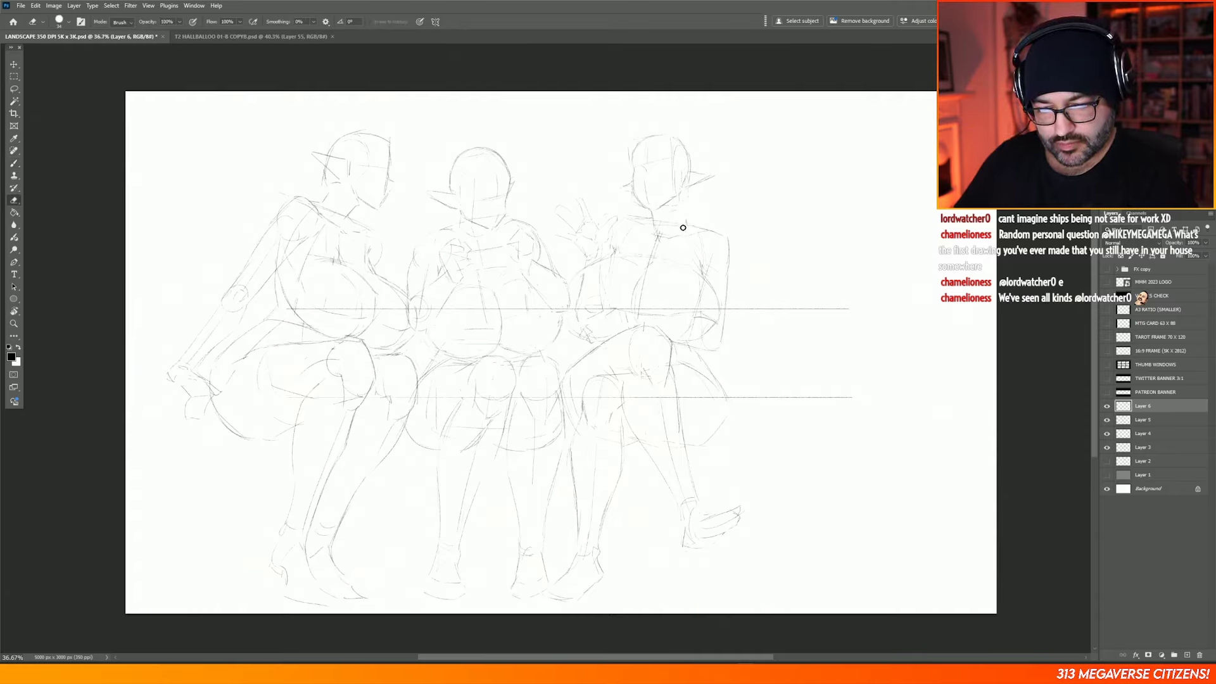
{"action": "key", "text": "b"}
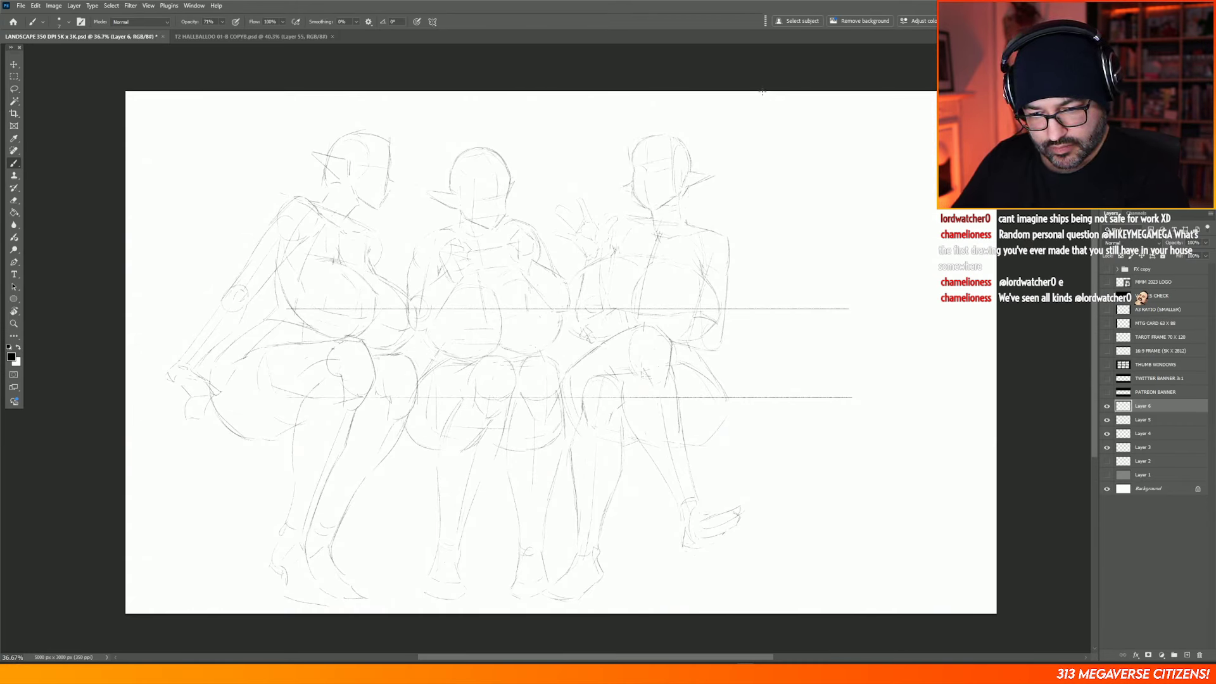
Step: Lasso the third figure's head with its ear, nudge it slightly down, and deselect it
{"action": "key", "text": "l"}
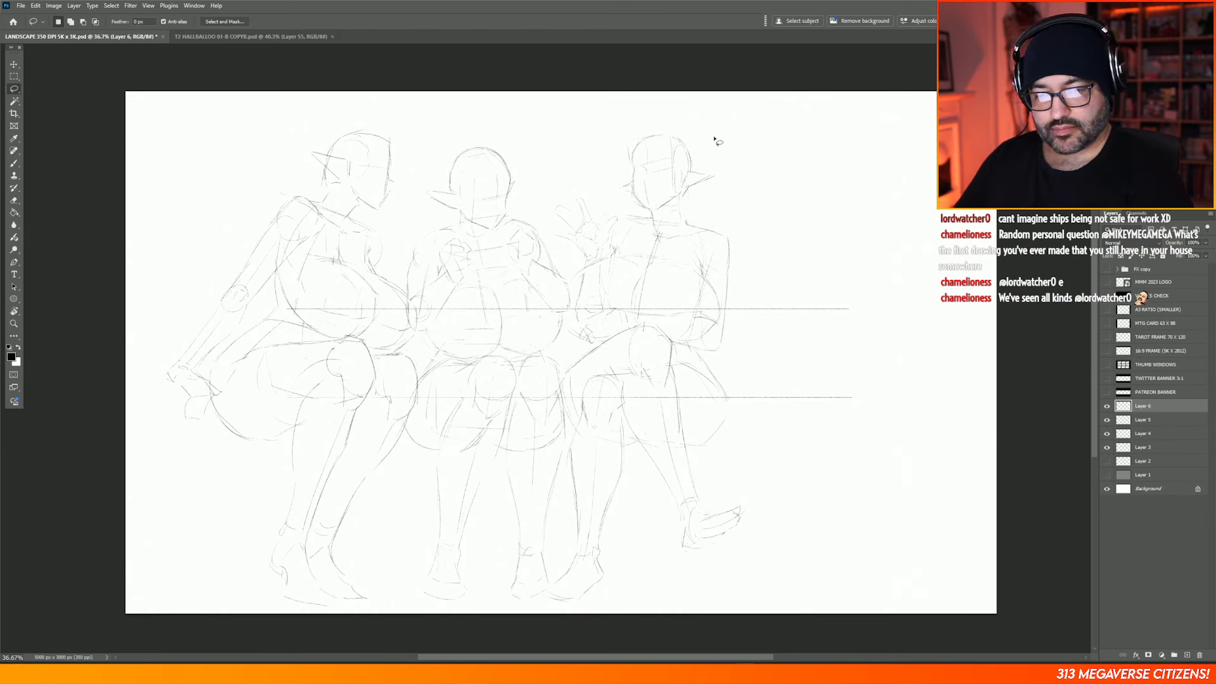
{"action": "mouse_move", "coordinate": [700, 145]}
{"action": "left_mouse_down"}
{"action": "mouse_move", "coordinate": [723, 167]}
{"action": "mouse_move", "coordinate": [695, 198]}
{"action": "mouse_move", "coordinate": [629, 205]}
{"action": "mouse_move", "coordinate": [609, 157]}
{"action": "mouse_move", "coordinate": [661, 118]}
{"action": "left_mouse_up"}
{"action": "key", "text": "v"}
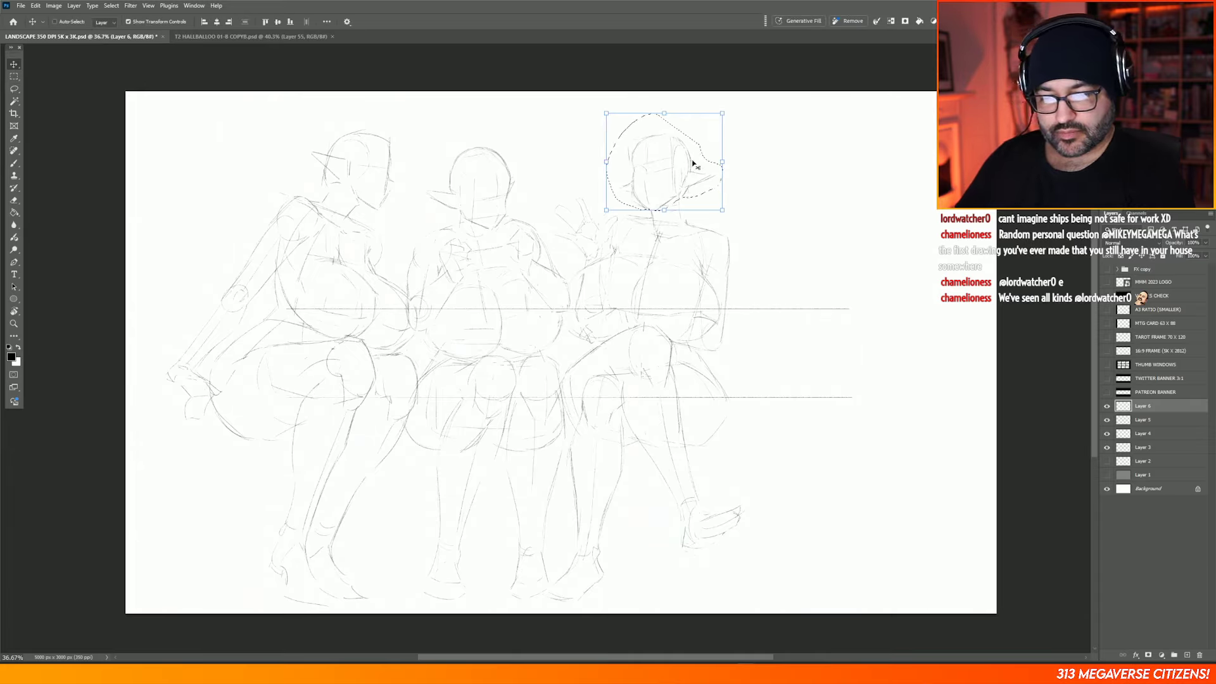
{"action": "left_click_drag", "start_coordinate": [682, 166], "coordinate": [680, 170]}
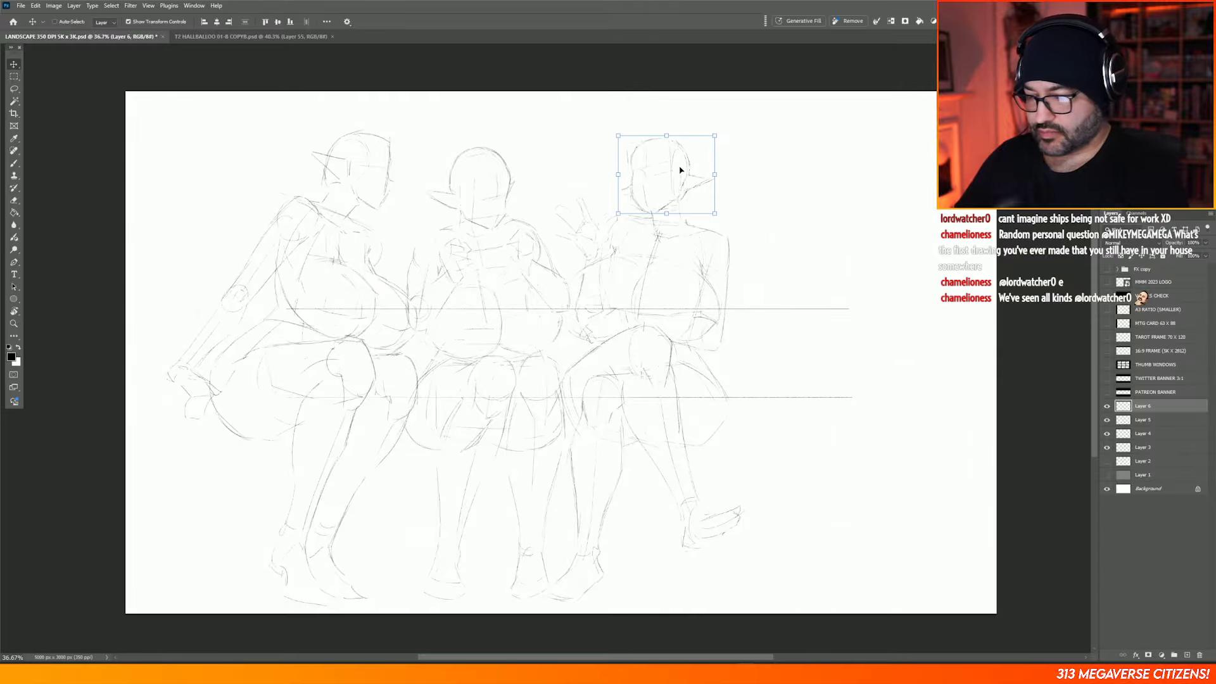
{"action": "key", "text": "ctrl+d"}
{"action": "key", "text": "m"}
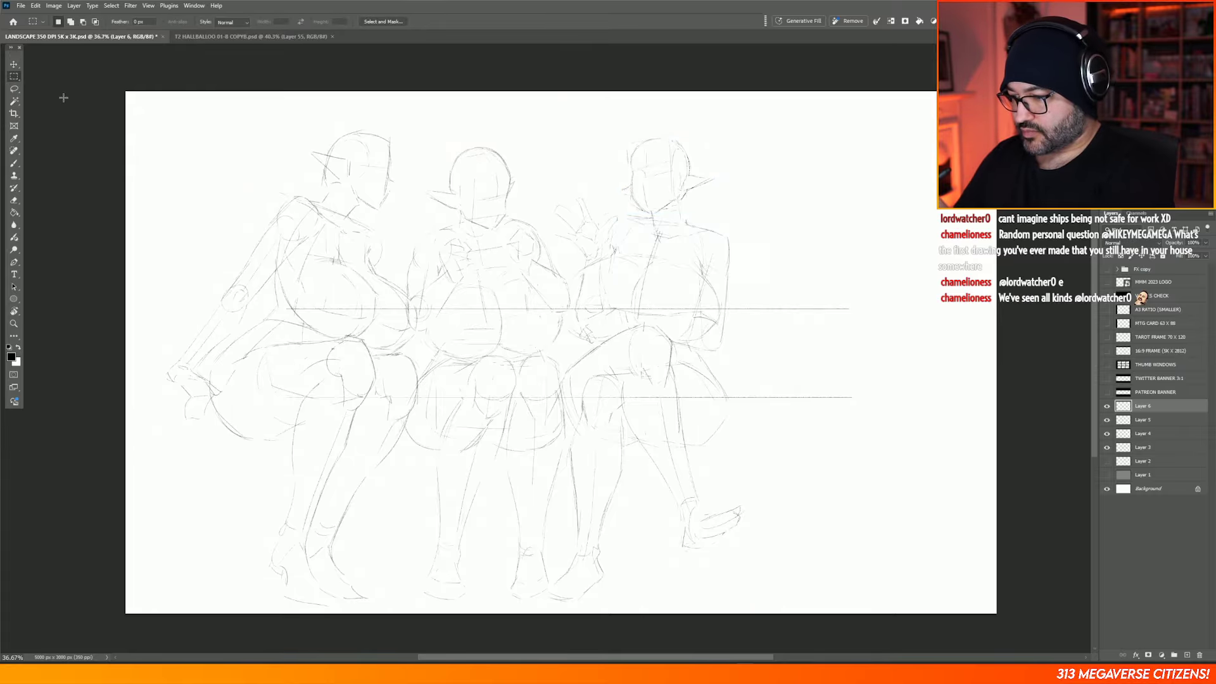
Step: Sketch the third figure's collar and the contours of her chest and torso with the brush, erasing where needed
{"action": "left_click", "coordinate": [14, 163]}
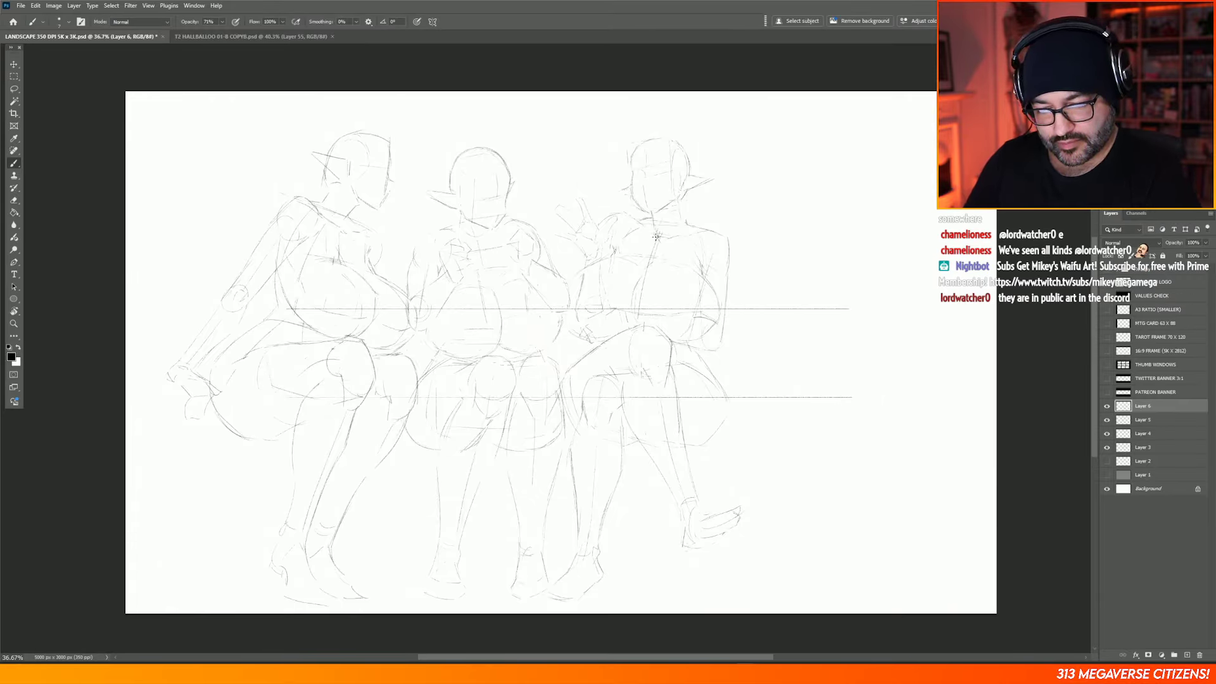
{"action": "key", "text": "e"}
{"action": "key", "text": "b"}
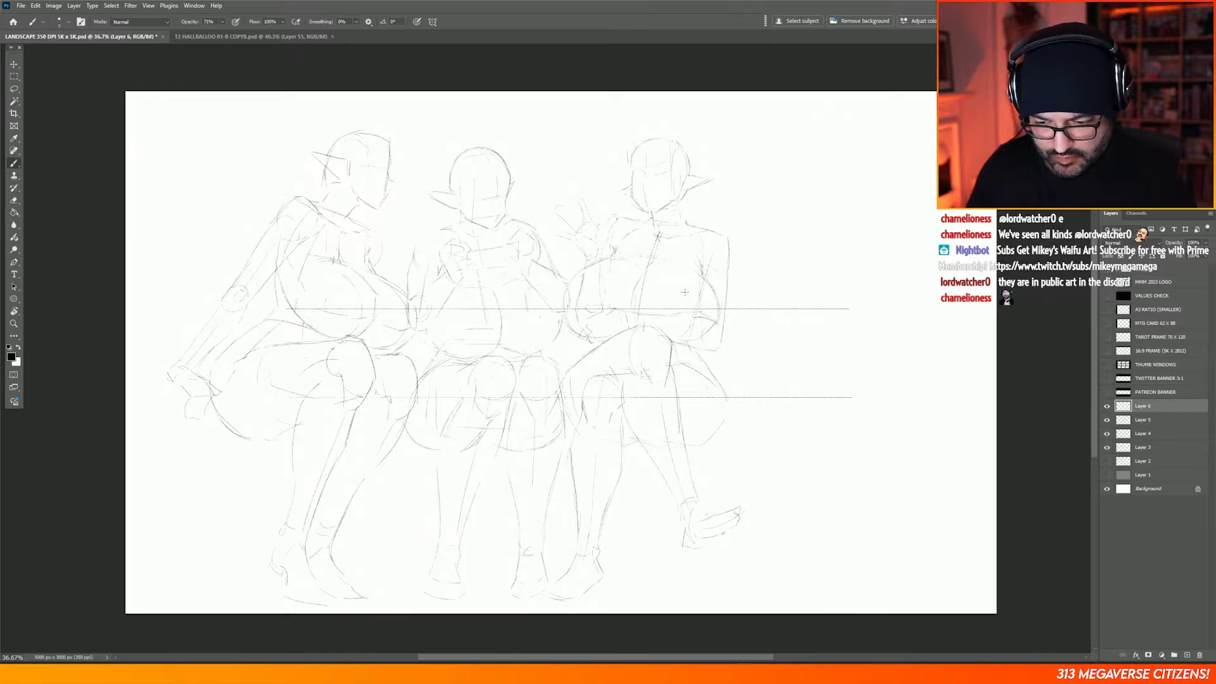
{"action": "left_click_drag", "start_coordinate": [632, 305], "coordinate": [643, 327]}
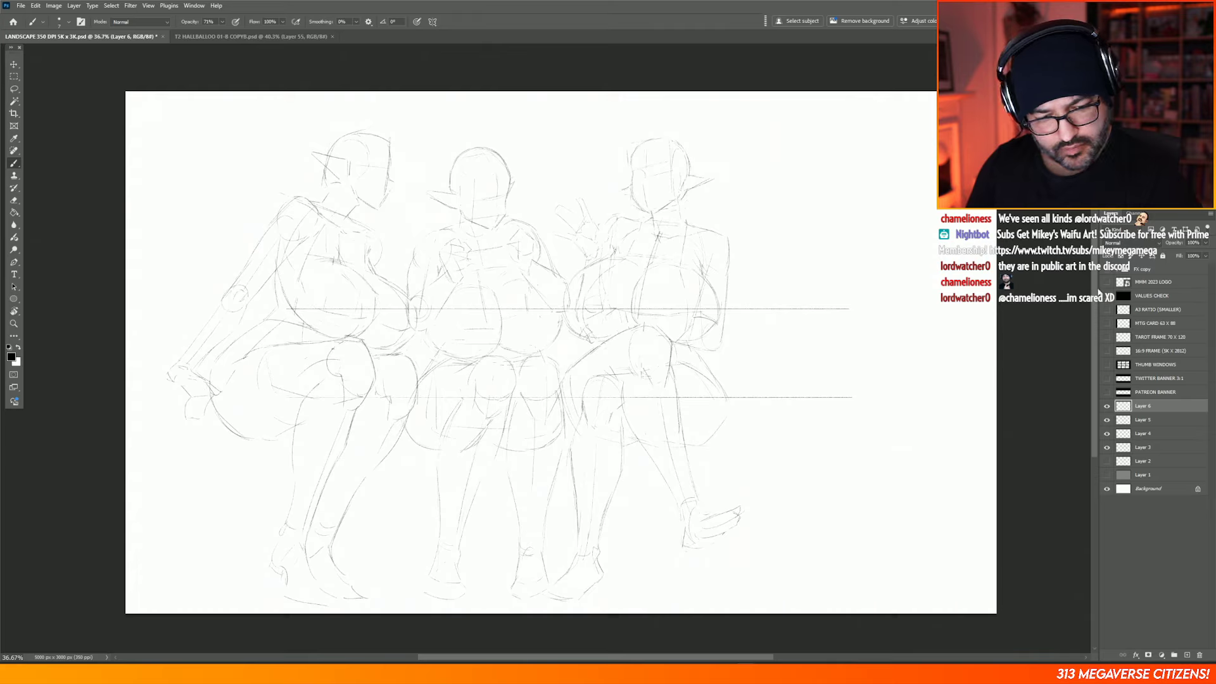
Step: Strengthen the third figure's hip and thigh contours on Layer 6, erasing and redrawing rough lines as needed
{"action": "key", "text": "alt+bracketleft"}
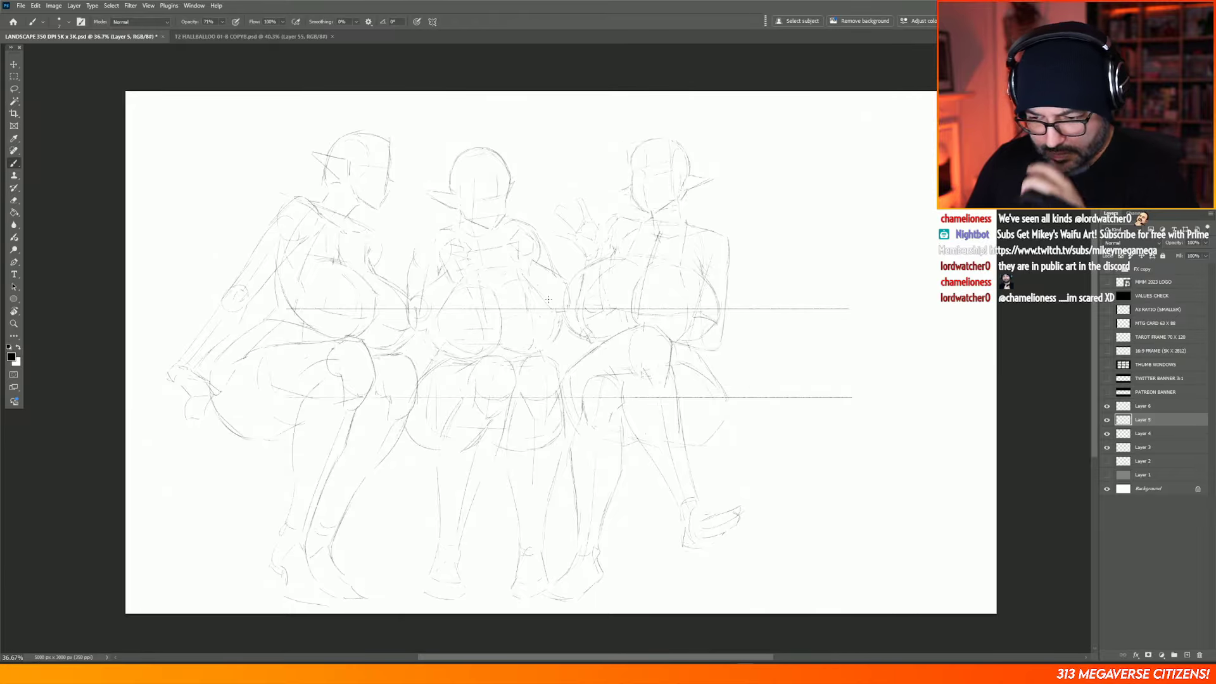
{"action": "key", "text": "alt+bracketright"}
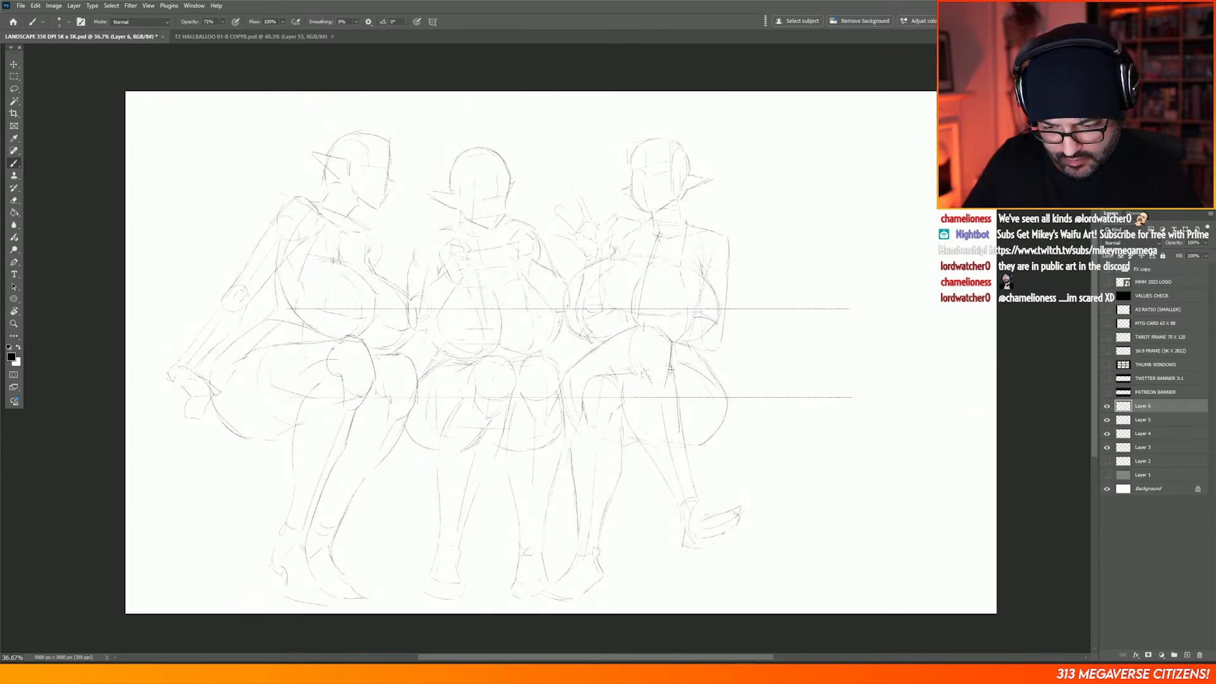
{"action": "key", "text": "e"}
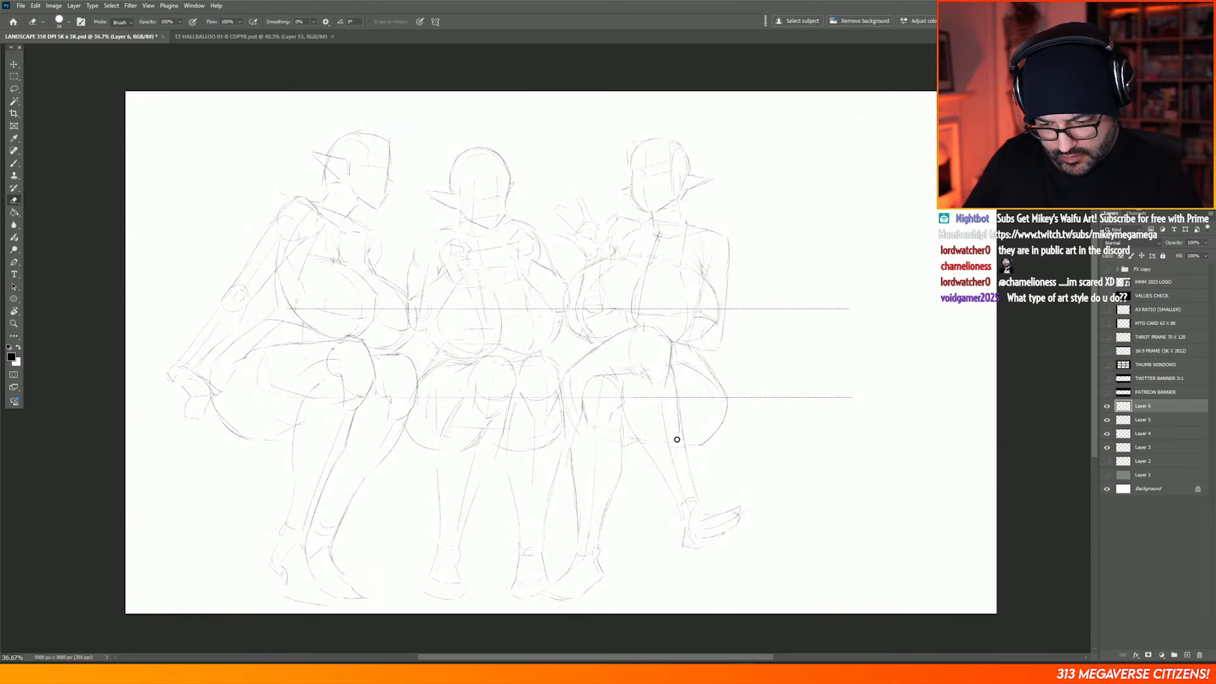
{"action": "key", "text": "b"}
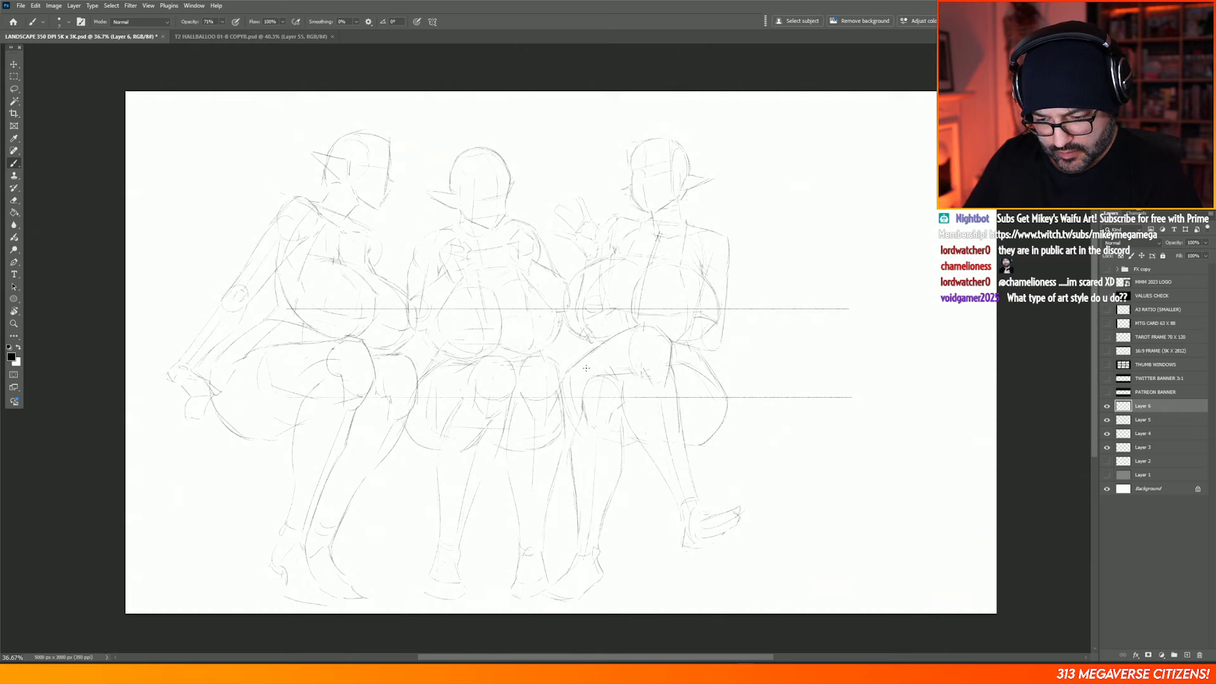
{"action": "key", "text": "e"}
{"action": "key", "text": "b"}
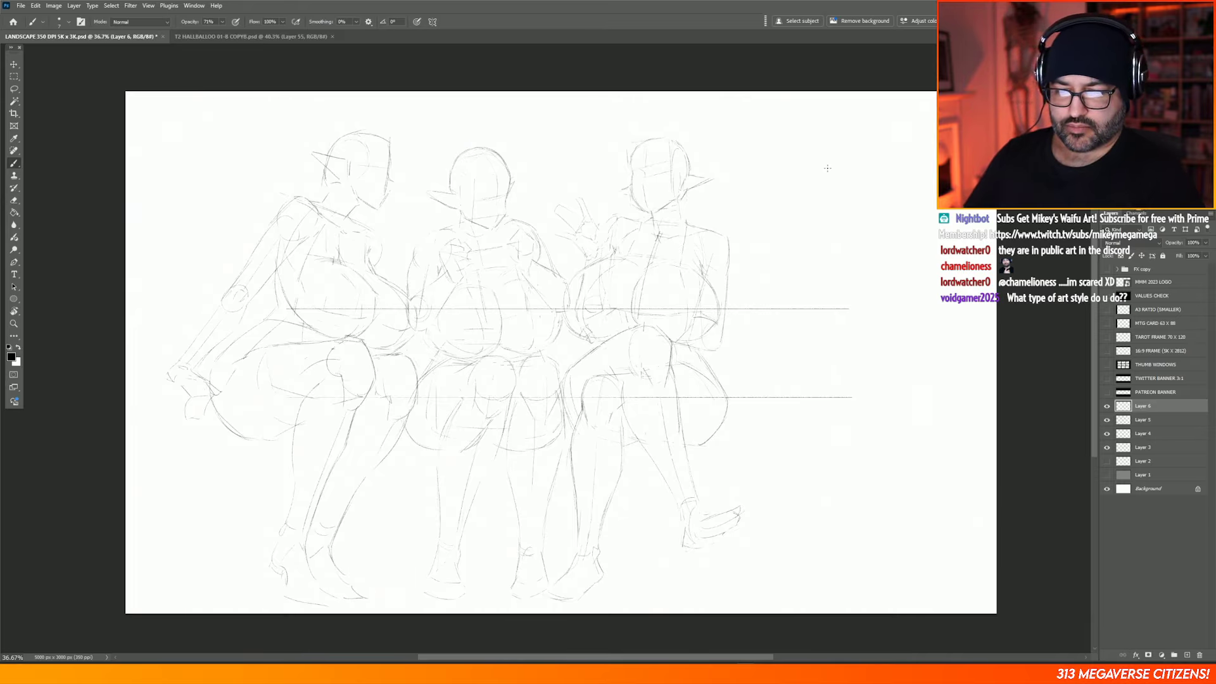
Step: Clean up the lines crossing the third figure's chest and redraw the chest contours over her torso
{"action": "key", "text": "e"}
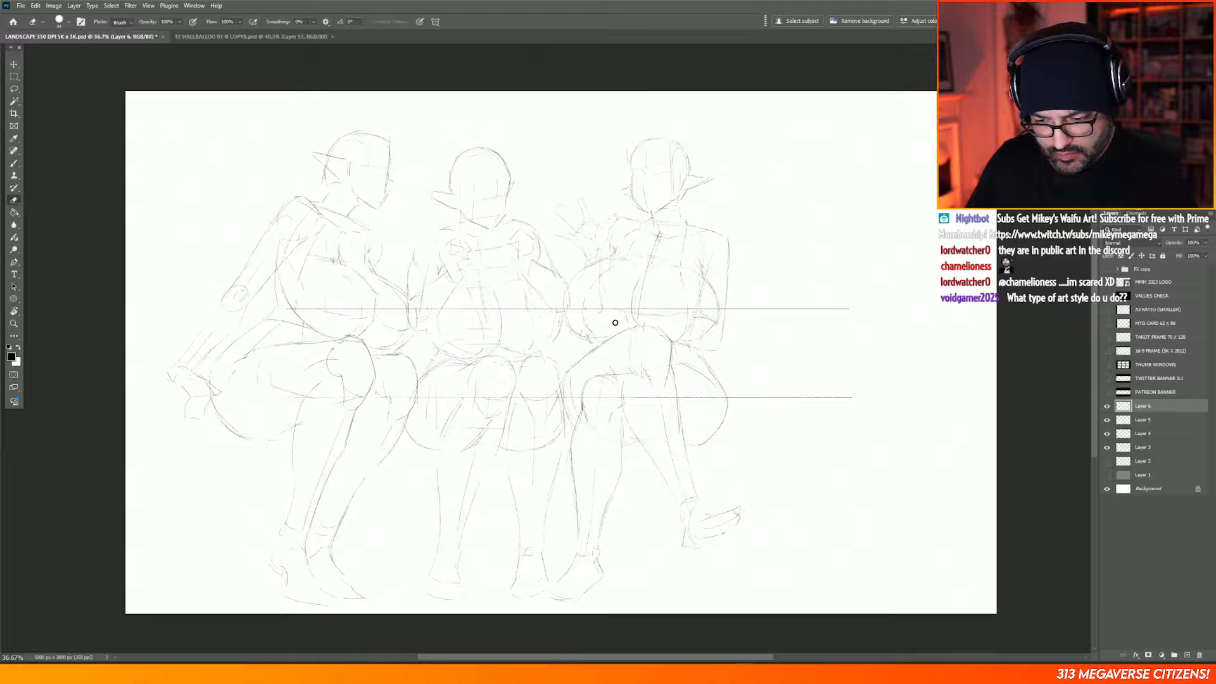
{"action": "key", "text": "b"}
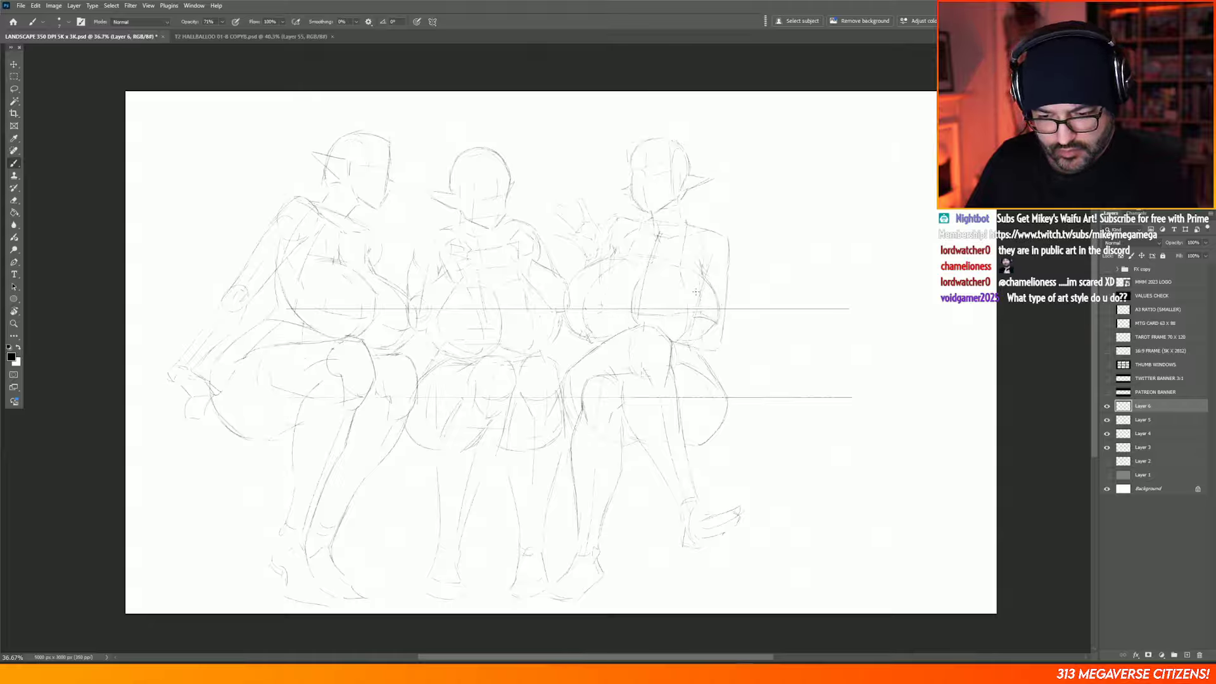
{"action": "key", "text": "e"}
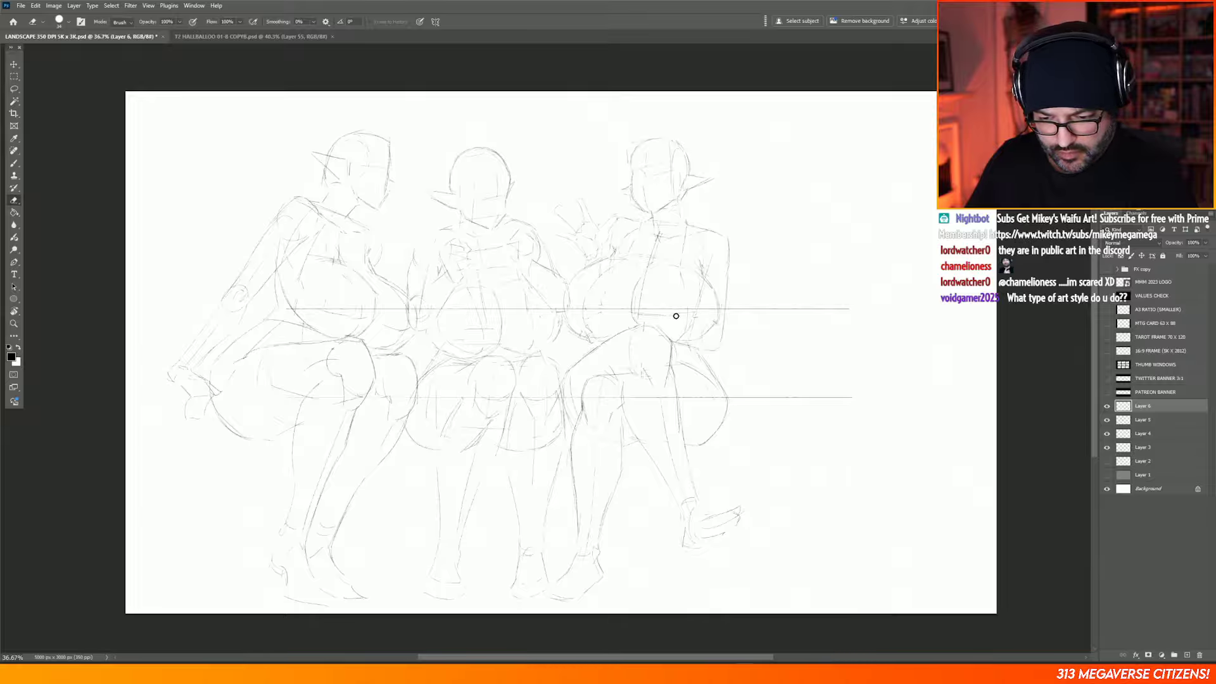
{"action": "key", "text": "b"}
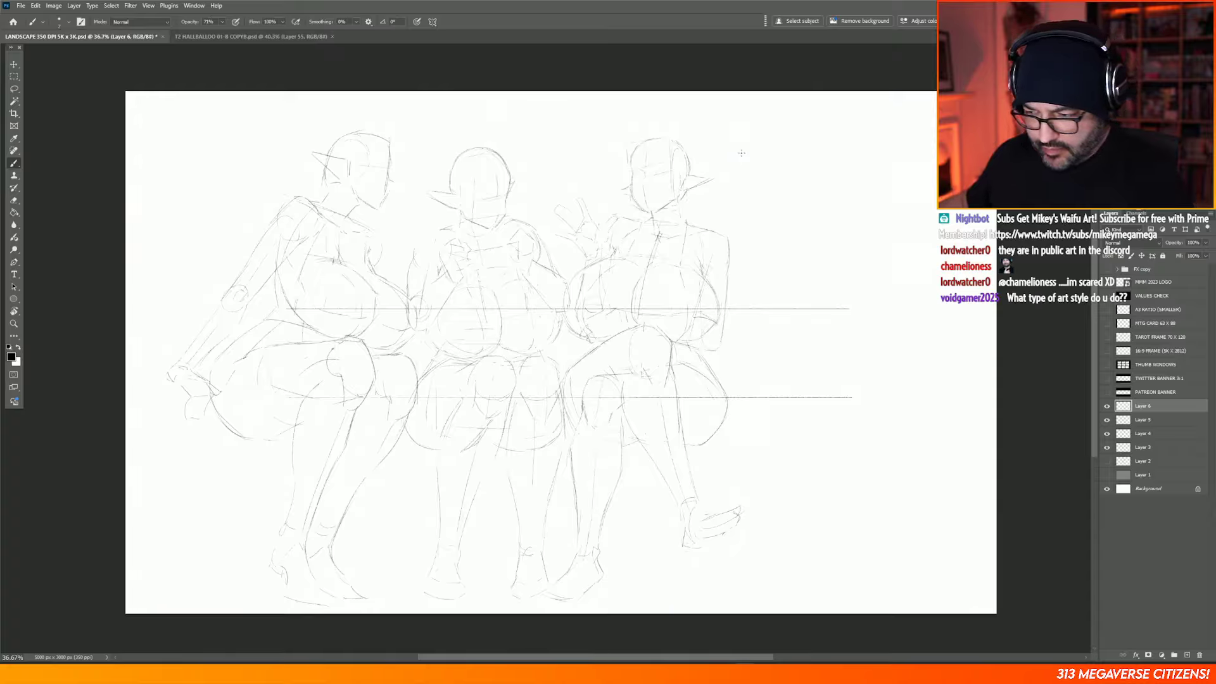
Step: Lasso the third figure's lower hand beneath her chest, nudge it slightly down, and deselect it
{"action": "left_click", "coordinate": [14, 90]}
{"action": "mouse_move", "coordinate": [616, 306]}
{"action": "left_mouse_down"}
{"action": "mouse_move", "coordinate": [631, 319]}
{"action": "mouse_move", "coordinate": [608, 305]}
{"action": "mouse_move", "coordinate": [584, 341]}
{"action": "mouse_move", "coordinate": [626, 320]}
{"action": "mouse_move", "coordinate": [612, 326]}
{"action": "left_mouse_up"}
{"action": "key", "text": "v"}
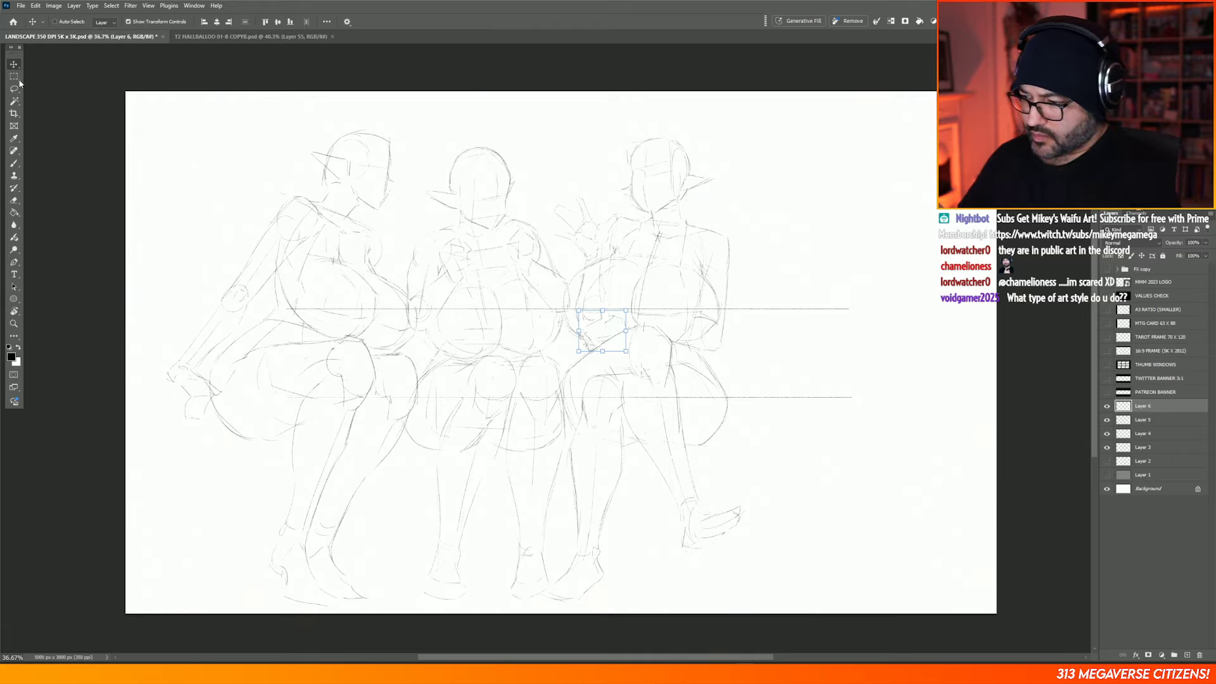
{"action": "key", "text": "ctrl+d"}
{"action": "key", "text": "m"}
Step: Erase the third figure's forearm lines overlapping her chest and refine the contours of her chest and upper arm
{"action": "key", "text": "e"}
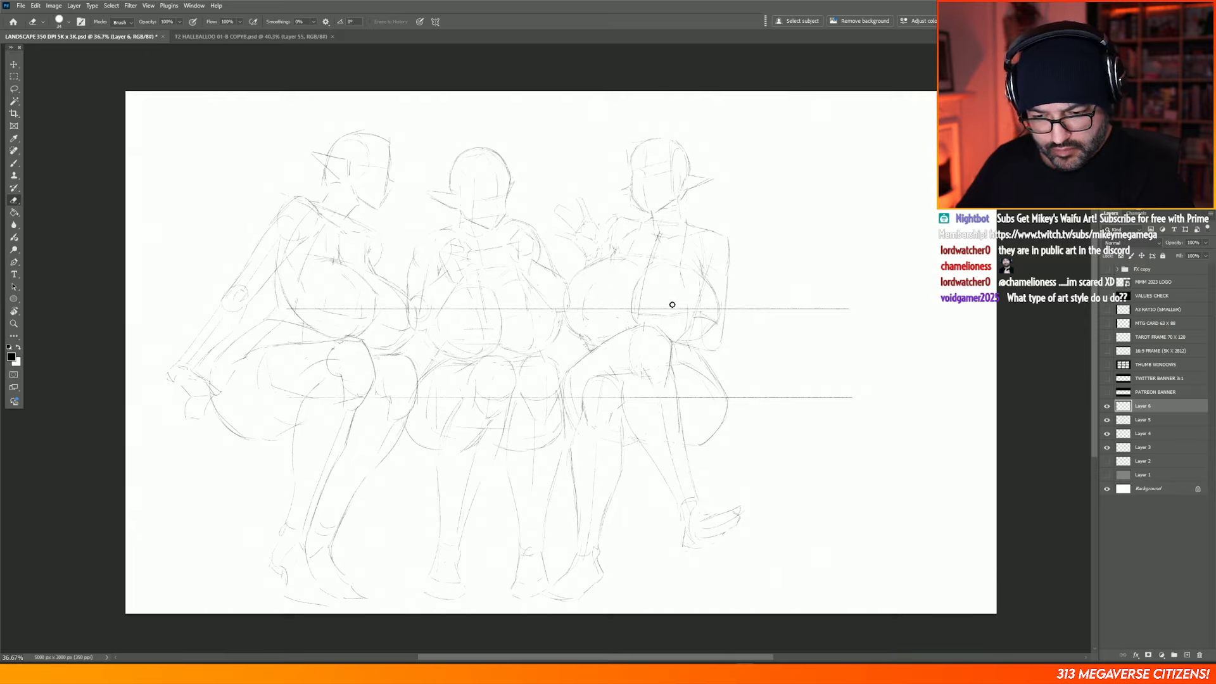
{"action": "left_click_drag", "start_coordinate": [695, 302], "coordinate": [700, 325]}
{"action": "key", "text": "m"}
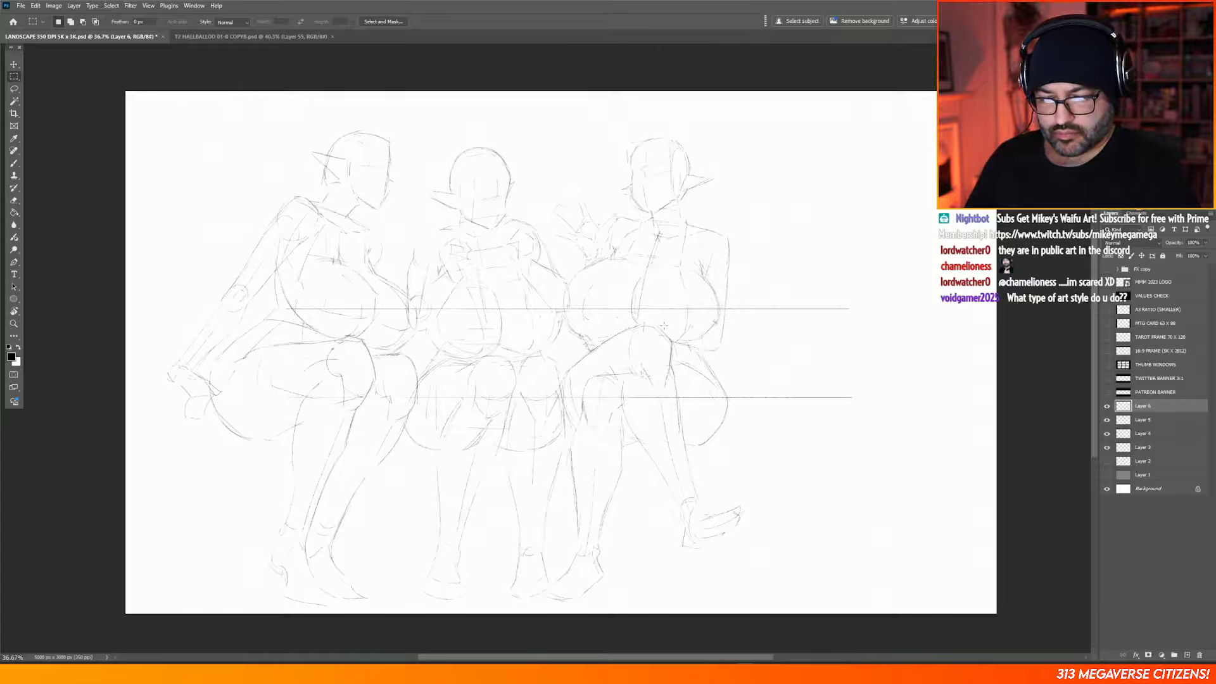
{"action": "key", "text": "b"}
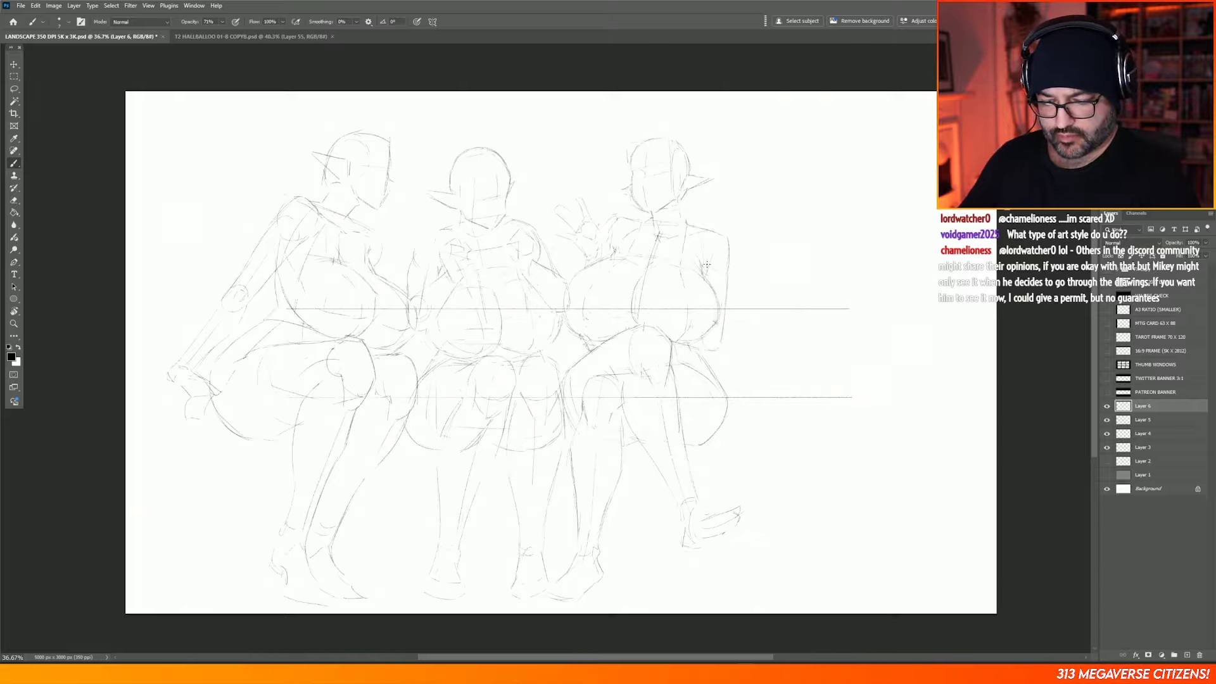
Step: Scale the whole third figure on Layer 6 down to 97.79% with Free Transform
{"action": "key", "text": "ctrl+t"}
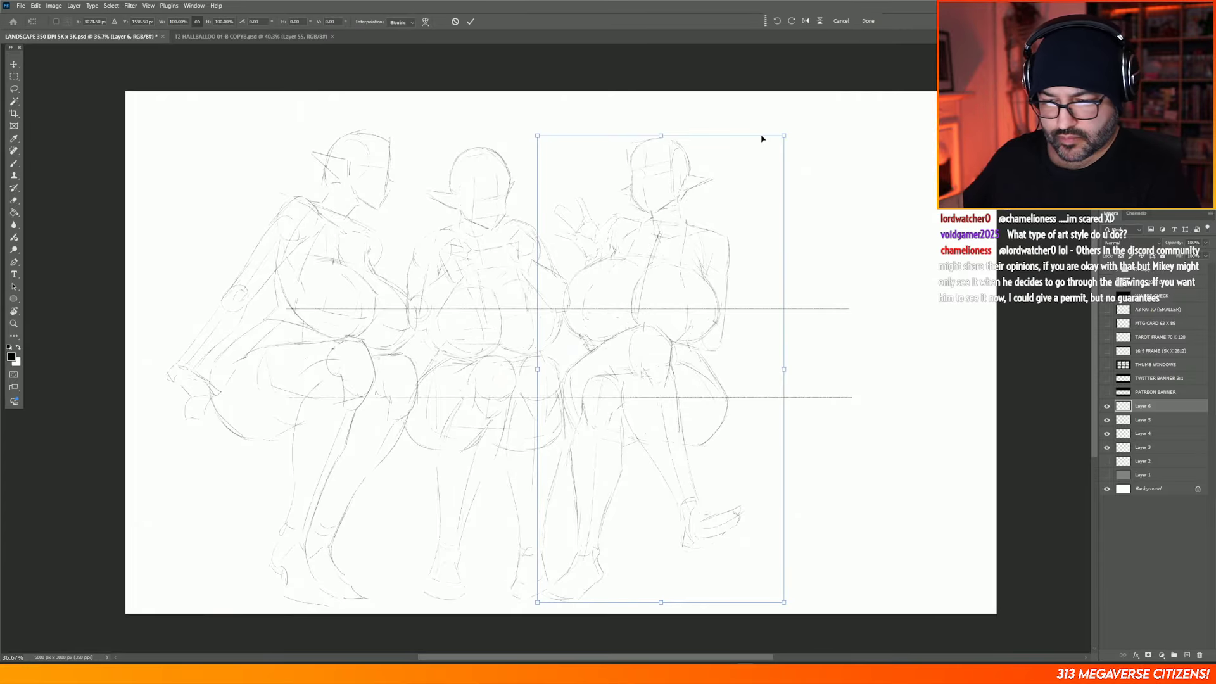
{"action": "left_click_drag", "start_coordinate": [784, 137], "coordinate": [760, 196]}
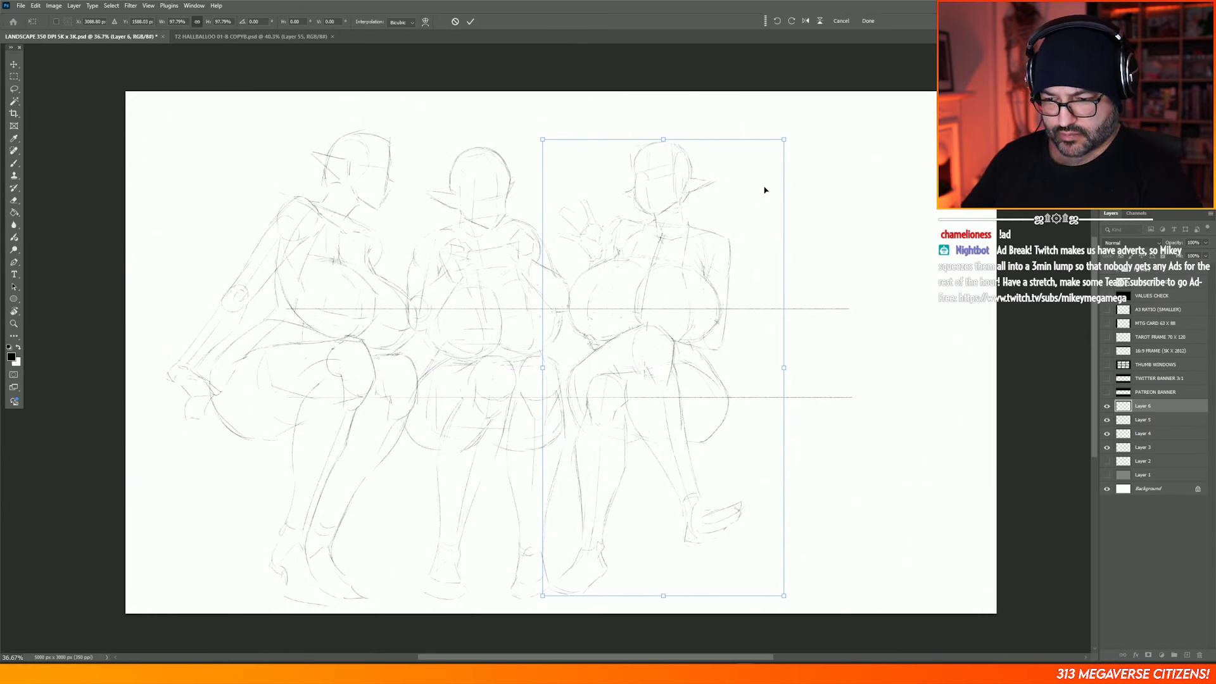
Step: Select Layer 5 and clear the middle figure layer's stray marks that lie over the first figure
{"action": "left_click", "coordinate": [1140, 421]}
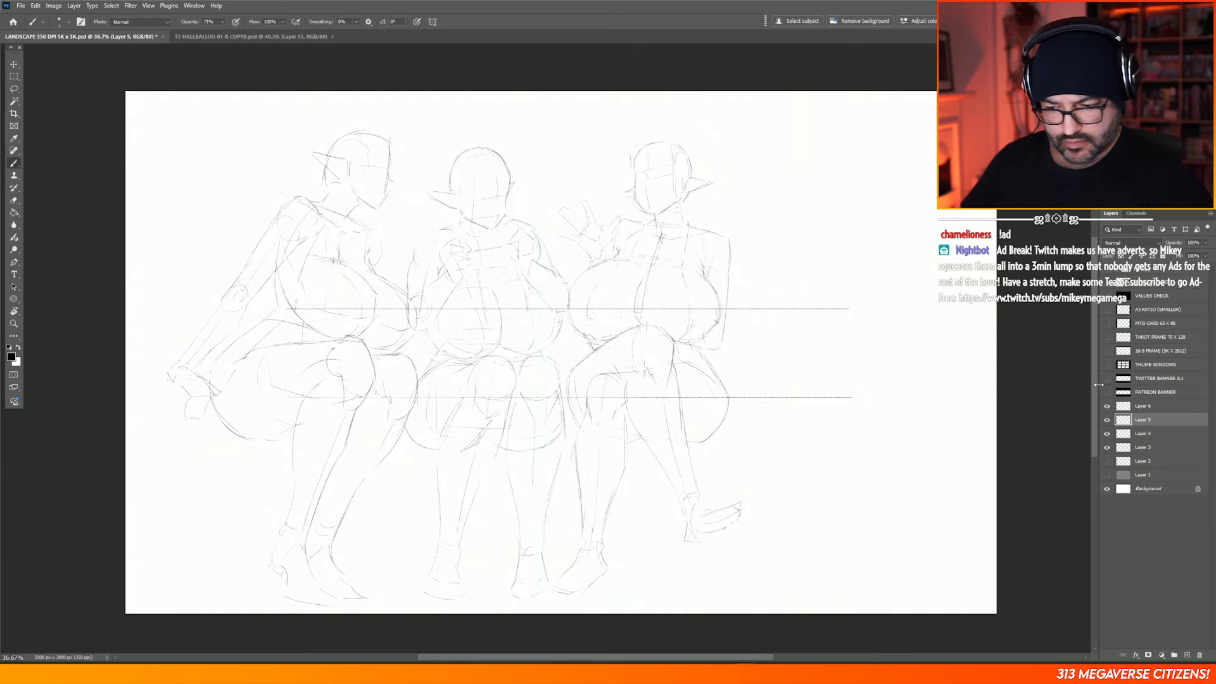
{"action": "key", "text": "v"}
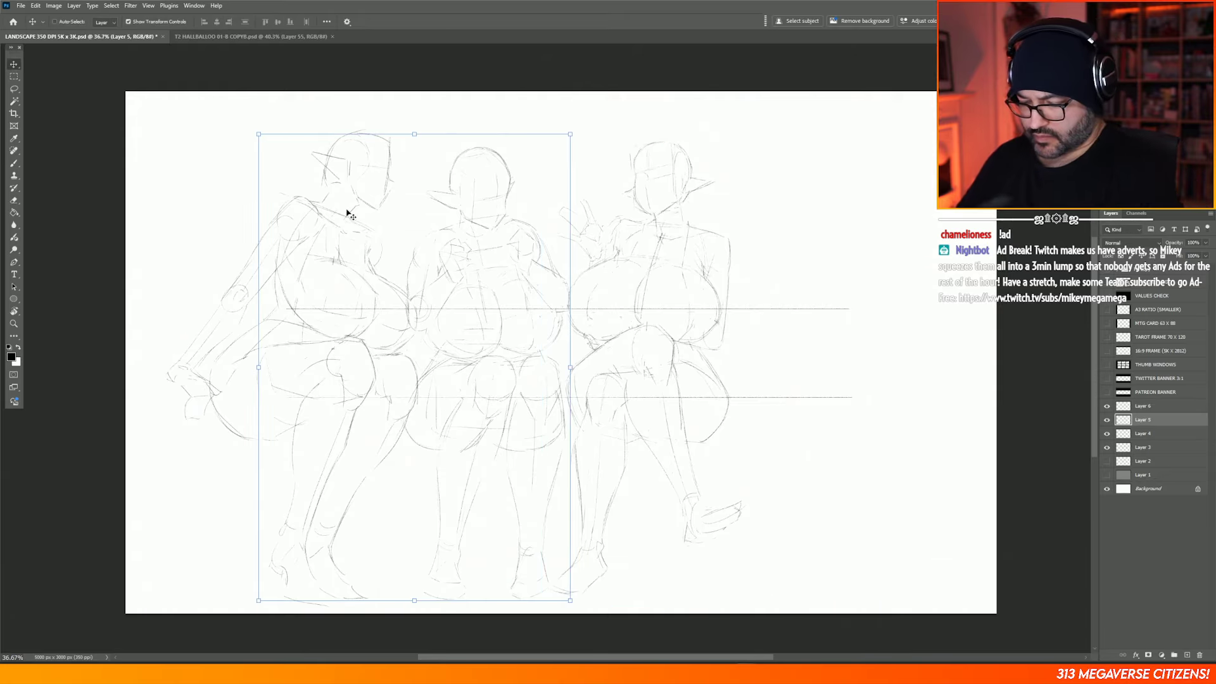
{"action": "left_click_drag", "start_coordinate": [541, 357], "coordinate": [538, 348]}
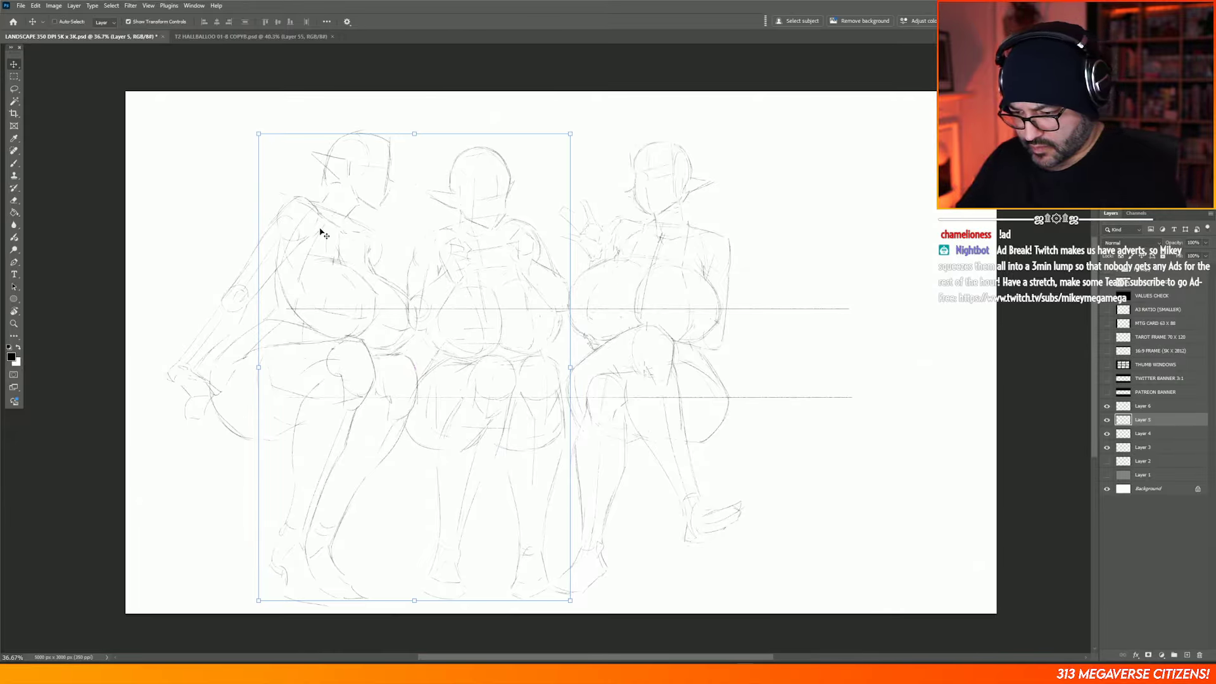
{"action": "key", "text": "e"}
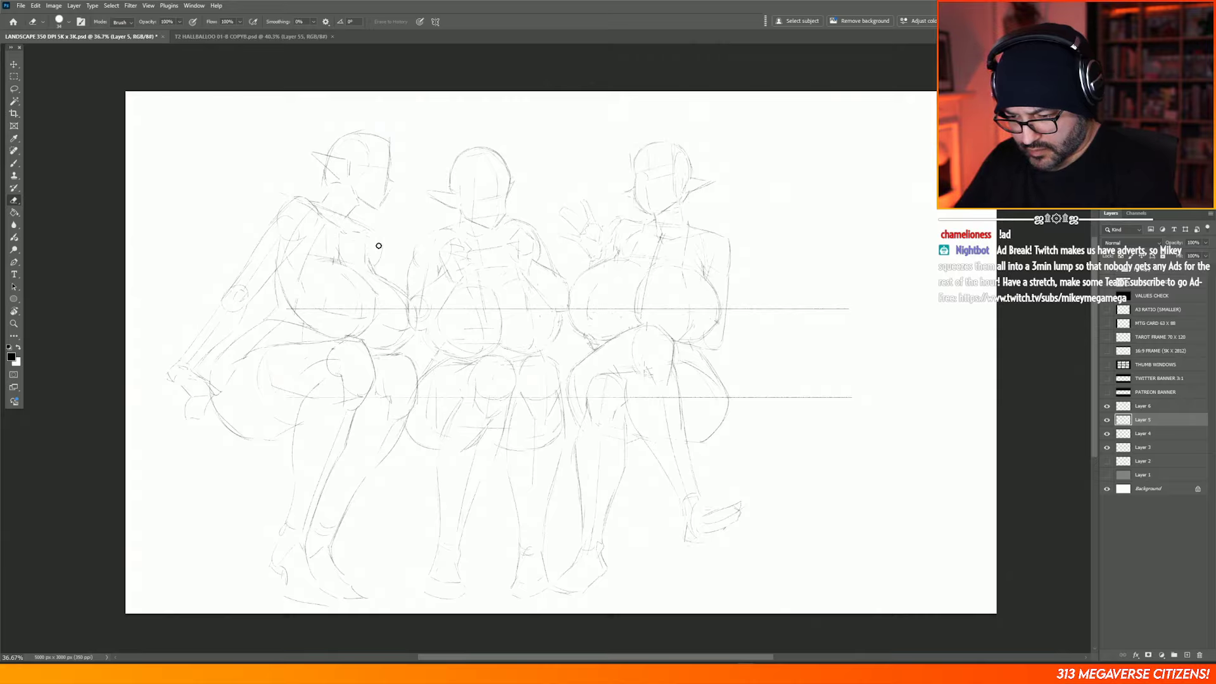
{"action": "key", "text": "v"}
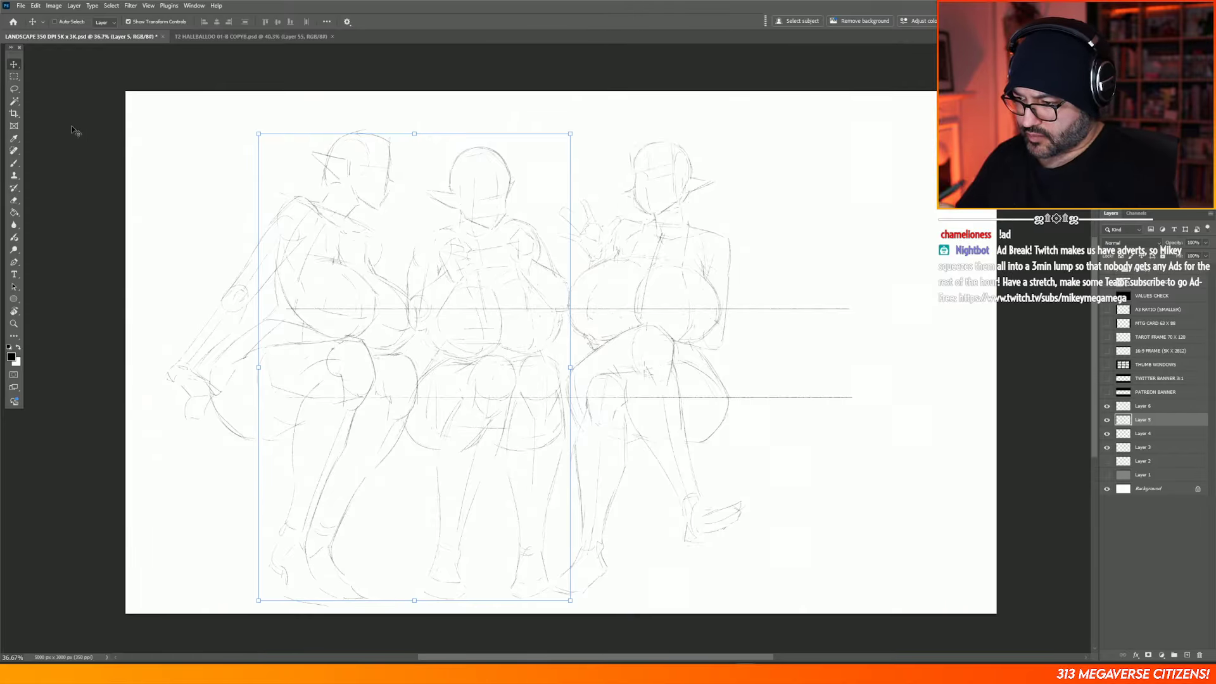
{"action": "key", "text": "l"}
{"action": "mouse_move", "coordinate": [391, 210]}
{"action": "left_mouse_down"}
{"action": "mouse_move", "coordinate": [373, 336]}
{"action": "mouse_move", "coordinate": [191, 368]}
{"action": "mouse_move", "coordinate": [287, 147]}
{"action": "left_mouse_up"}
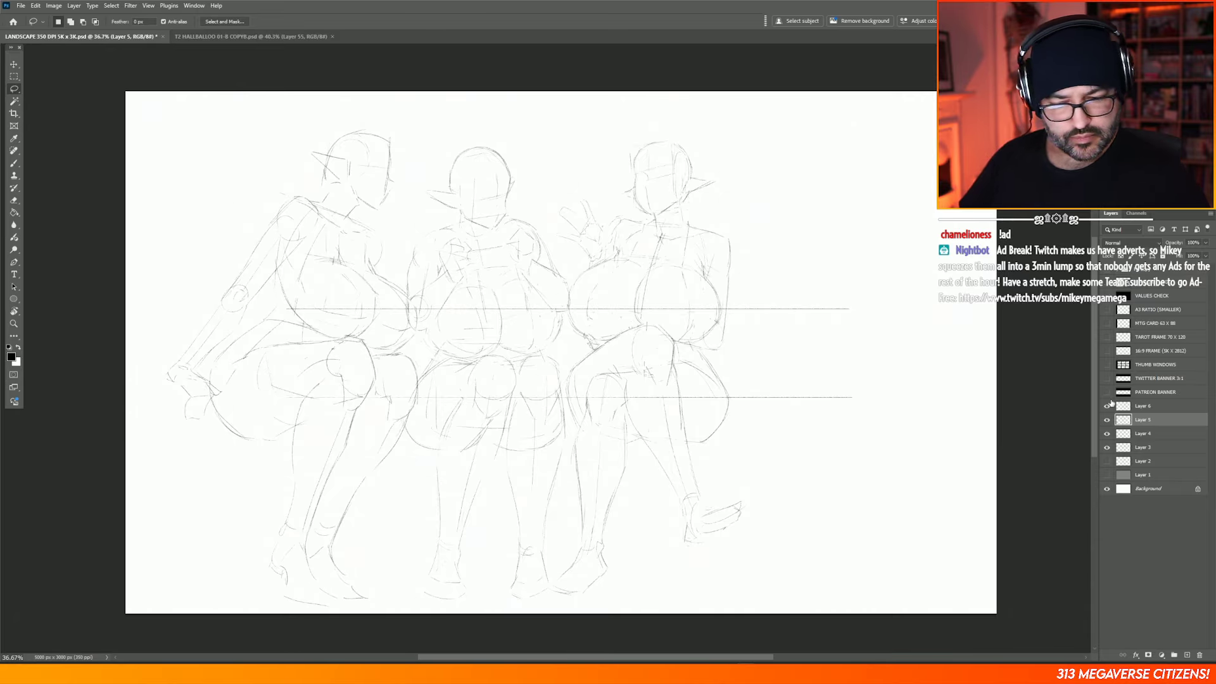
Step: Move the middle figure slightly up and left, and shift Layer 3's horizontal guide lines down to the figures' hips
{"action": "key", "text": "v"}
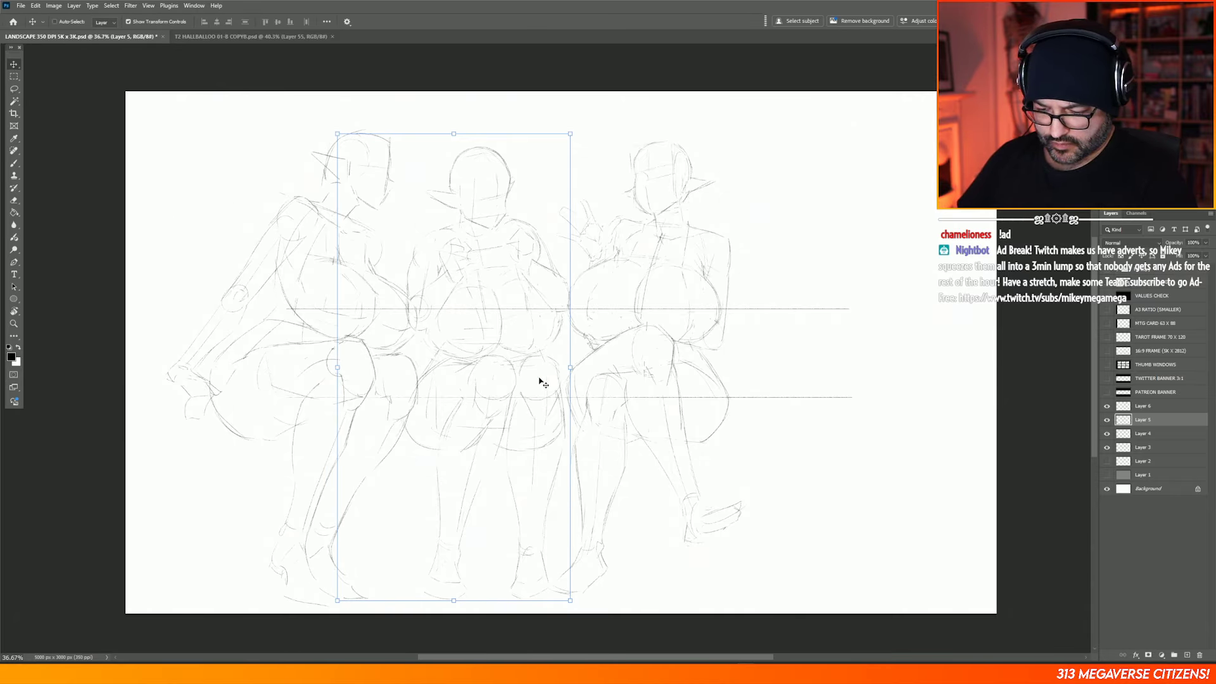
{"action": "left_click_drag", "start_coordinate": [544, 382], "coordinate": [534, 379]}
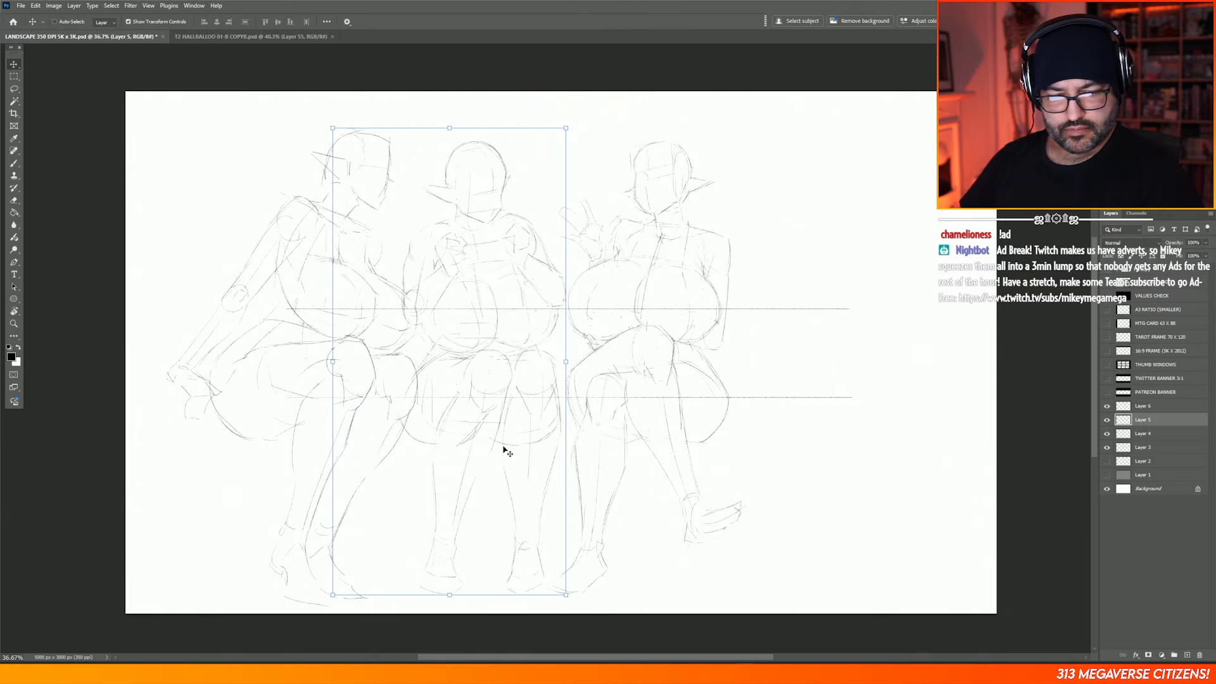
{"action": "left_click", "coordinate": [1158, 449]}
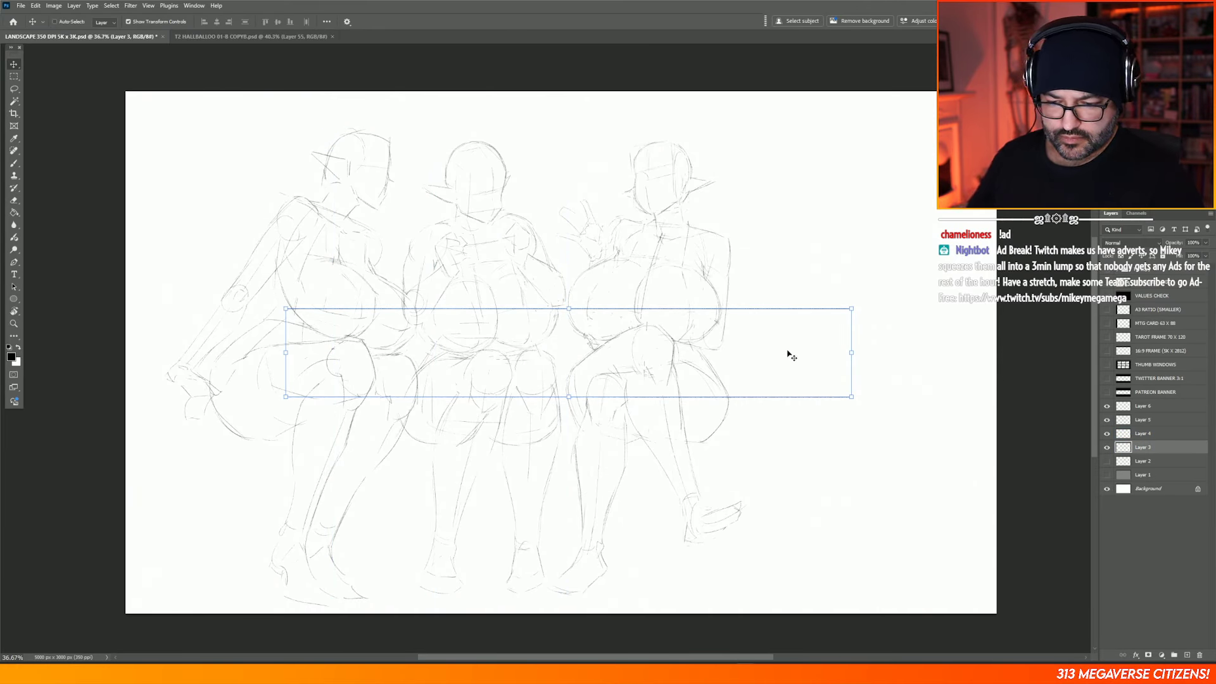
{"action": "left_click_drag", "start_coordinate": [791, 359], "coordinate": [794, 406]}
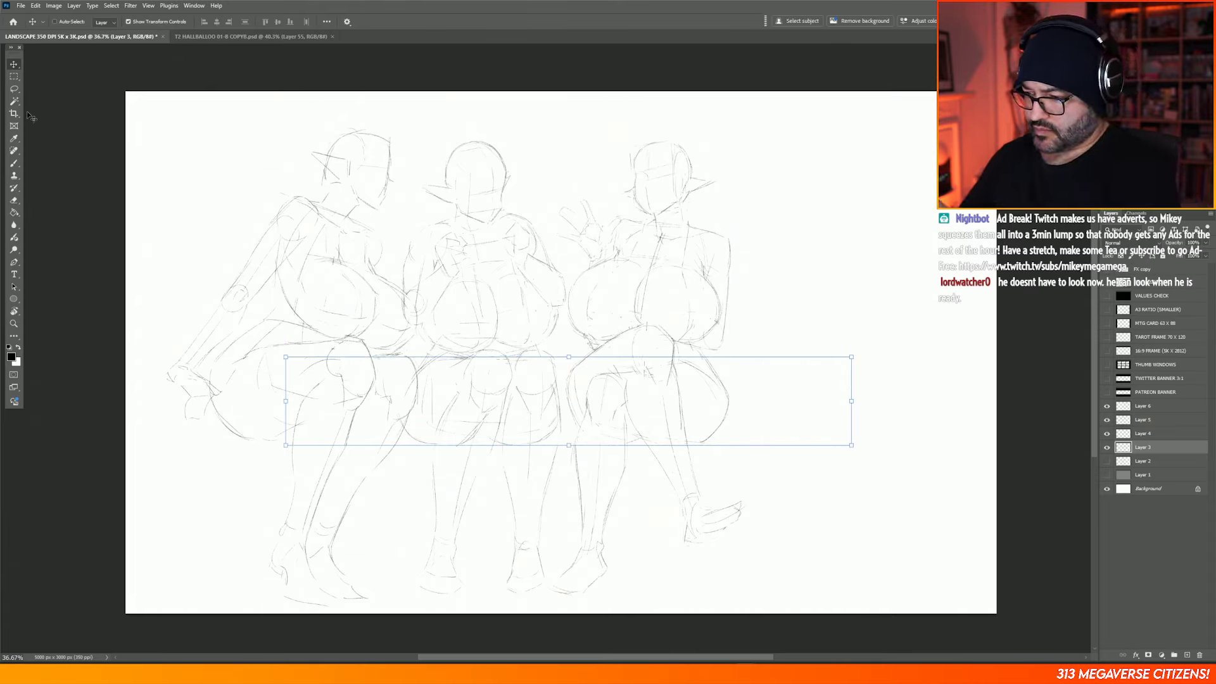
Step: Move Layer 3's horizontal guide lines slightly to the left, keeping them level with the figures' hips
{"action": "left_click", "coordinate": [17, 76]}
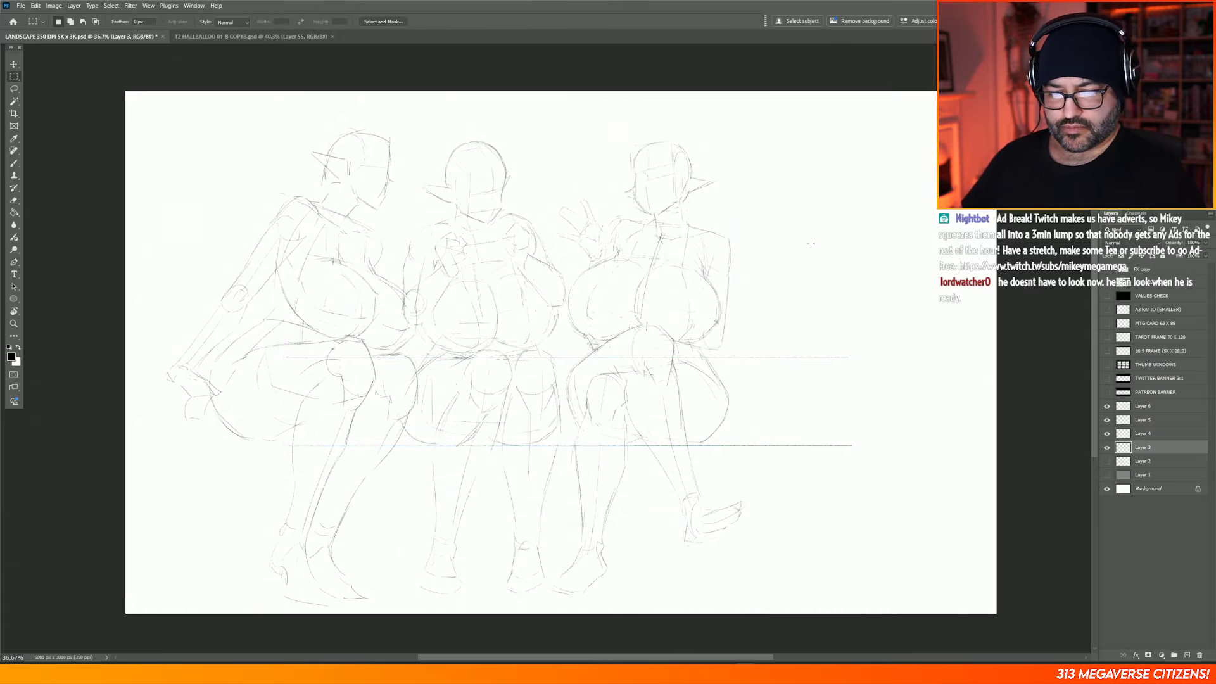
{"action": "left_click", "coordinate": [14, 64]}
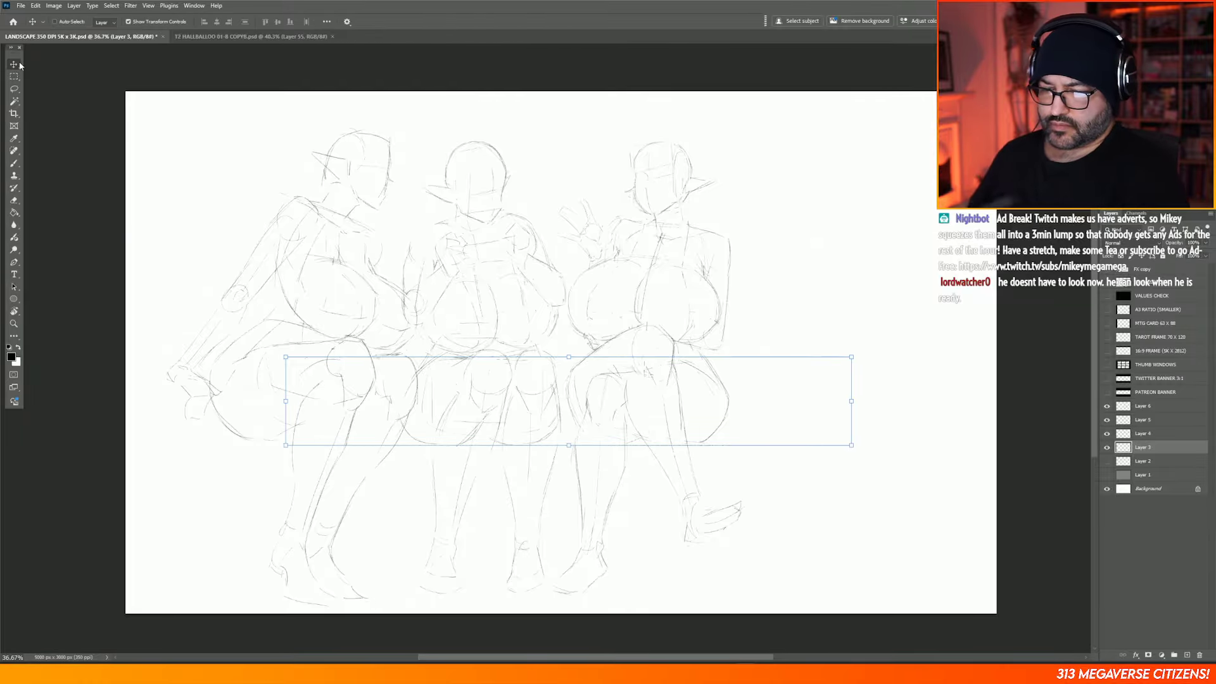
{"action": "left_click_drag", "start_coordinate": [657, 409], "coordinate": [641, 408]}
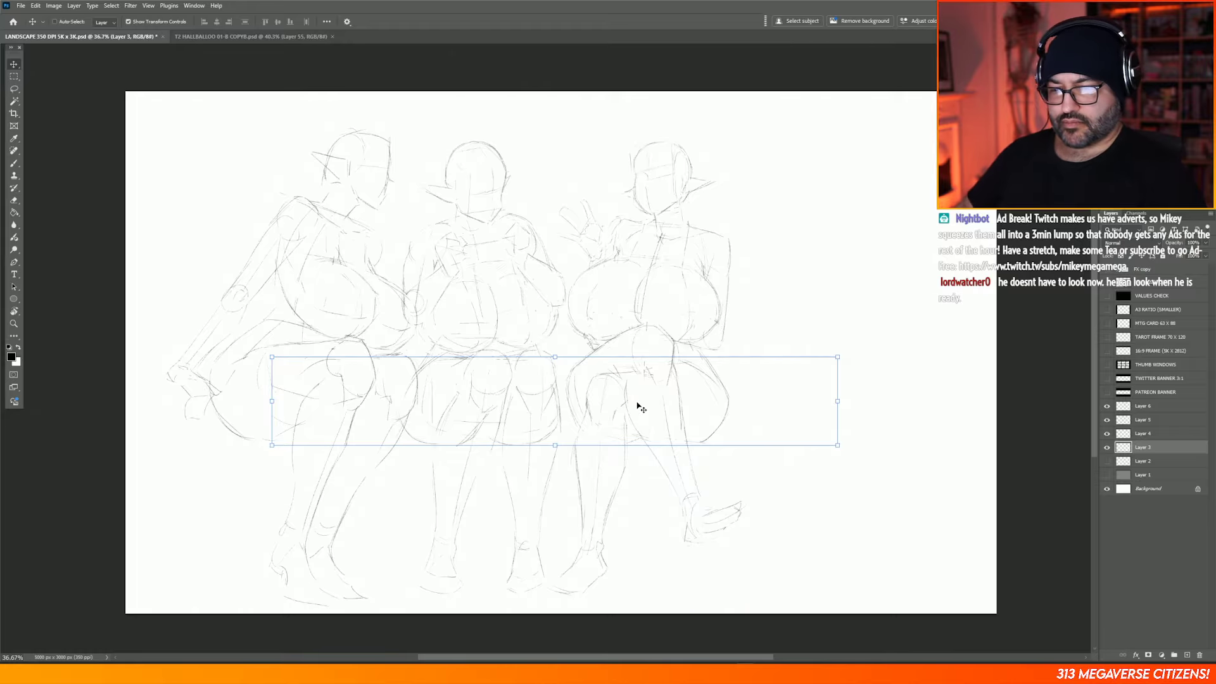
{"action": "key", "text": "m"}
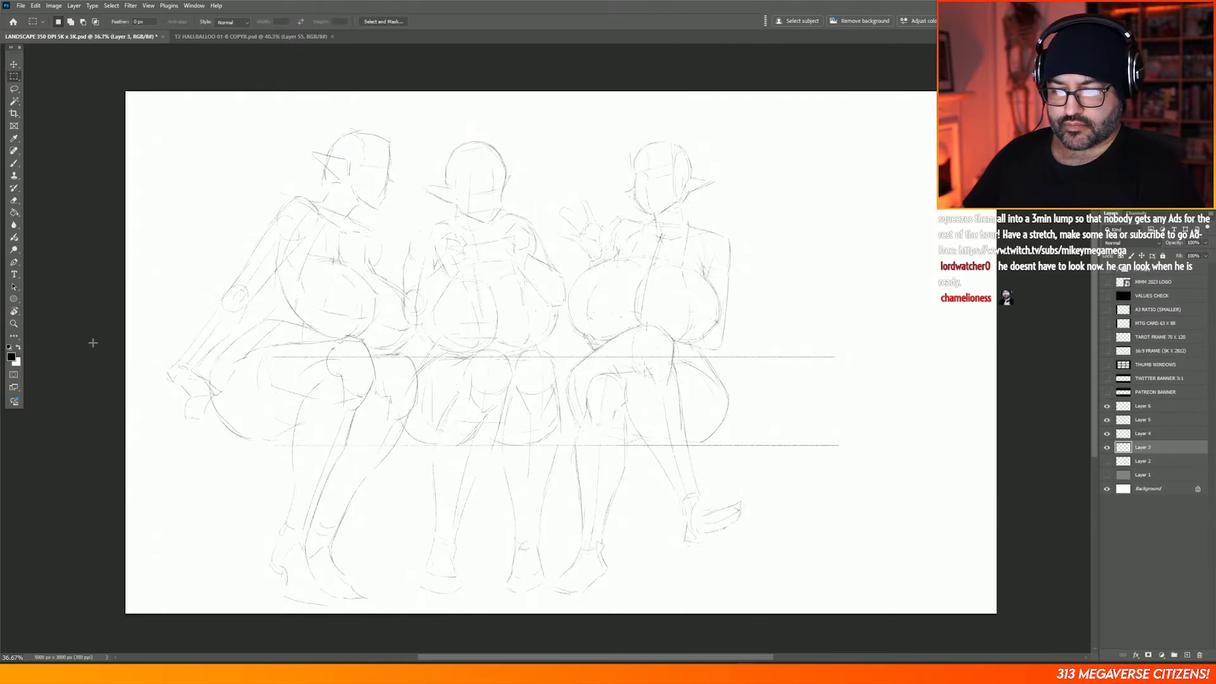
Step: Save the document as a Photoshop file named "sketch 21 10 25" in the ART folder, accepting the format options
{"action": "left_click", "coordinate": [21, 6]}
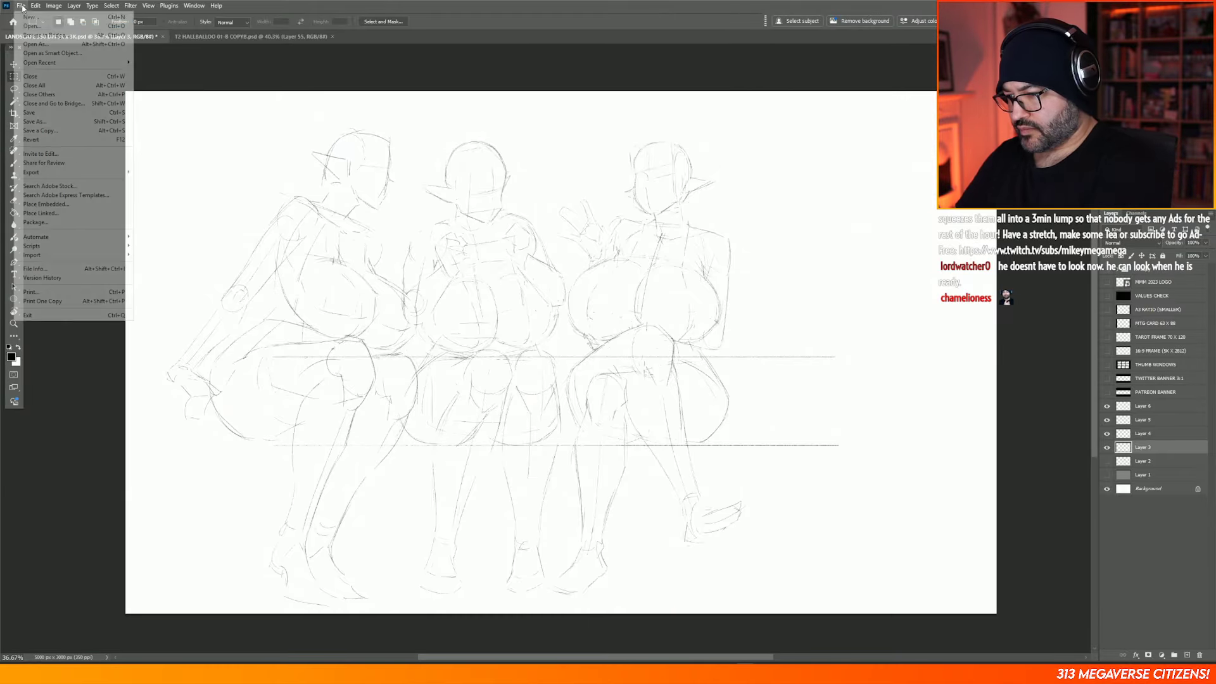
{"action": "left_click", "coordinate": [71, 123]}
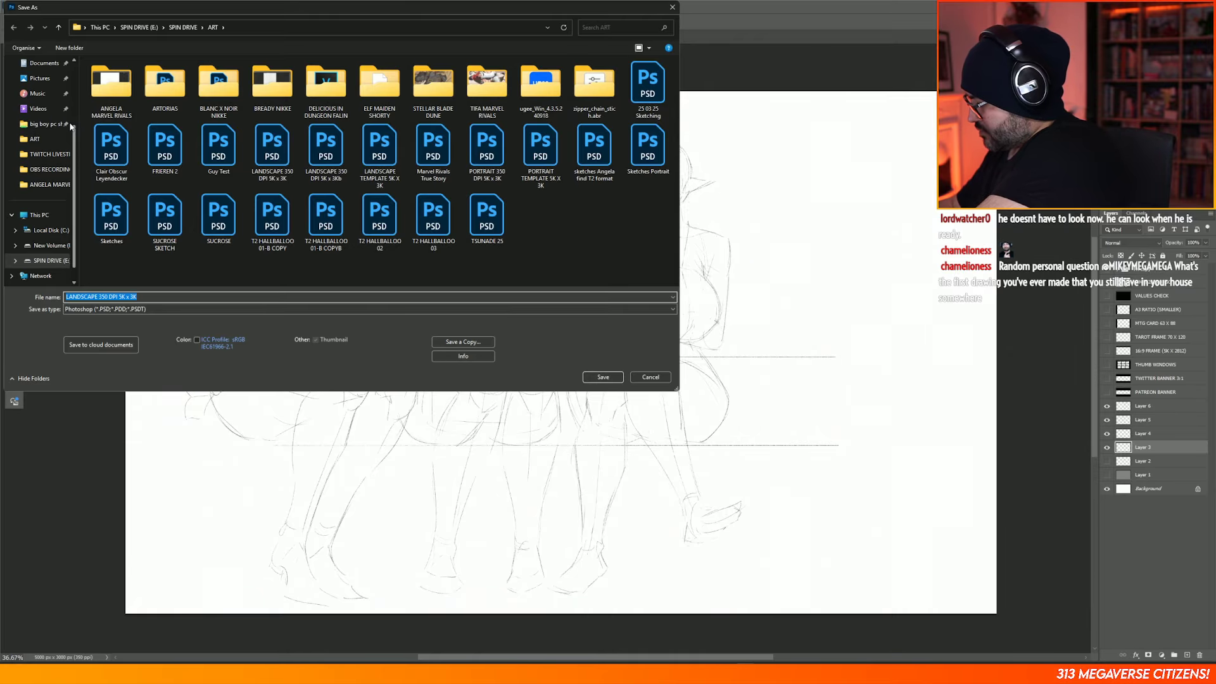
{"action": "type", "text": "sketch"}
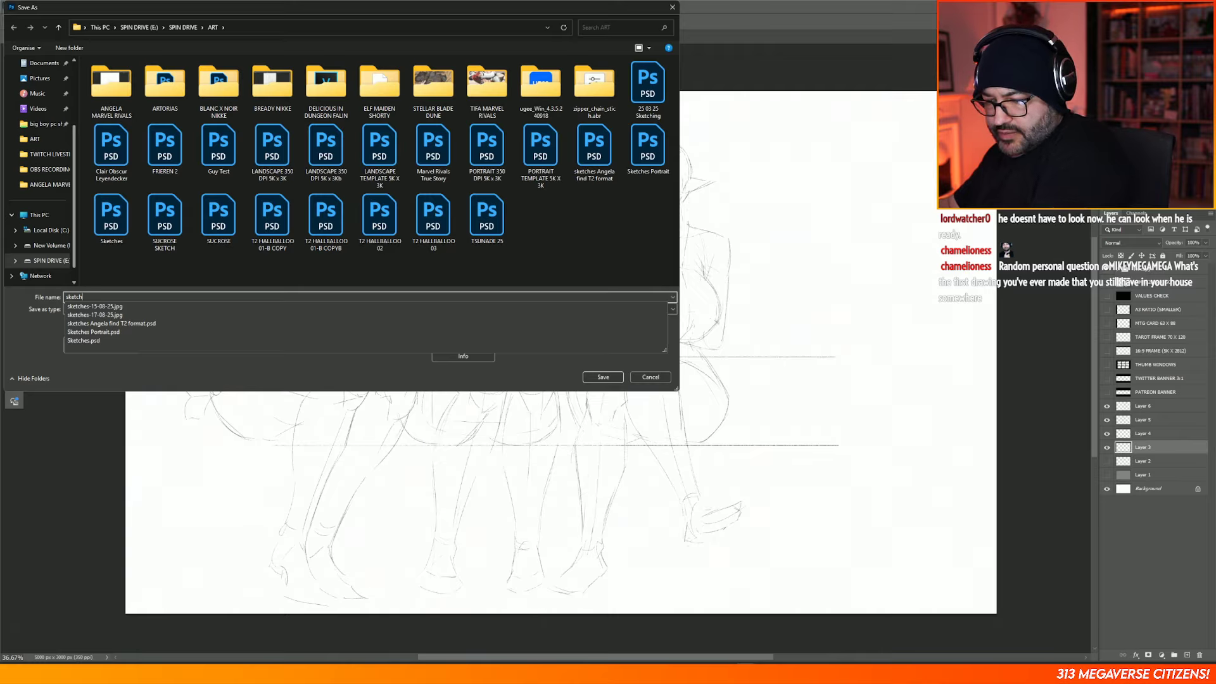
{"action": "type", "text": " 2"}
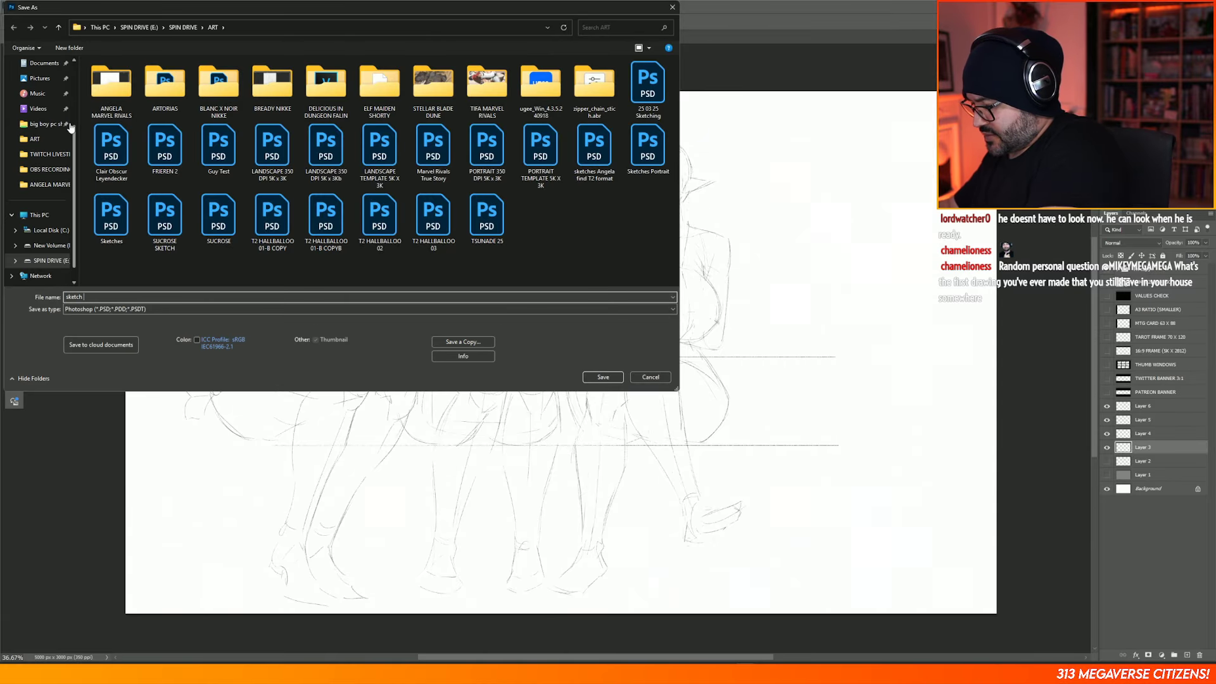
{"action": "type", "text": "1 10 25"}
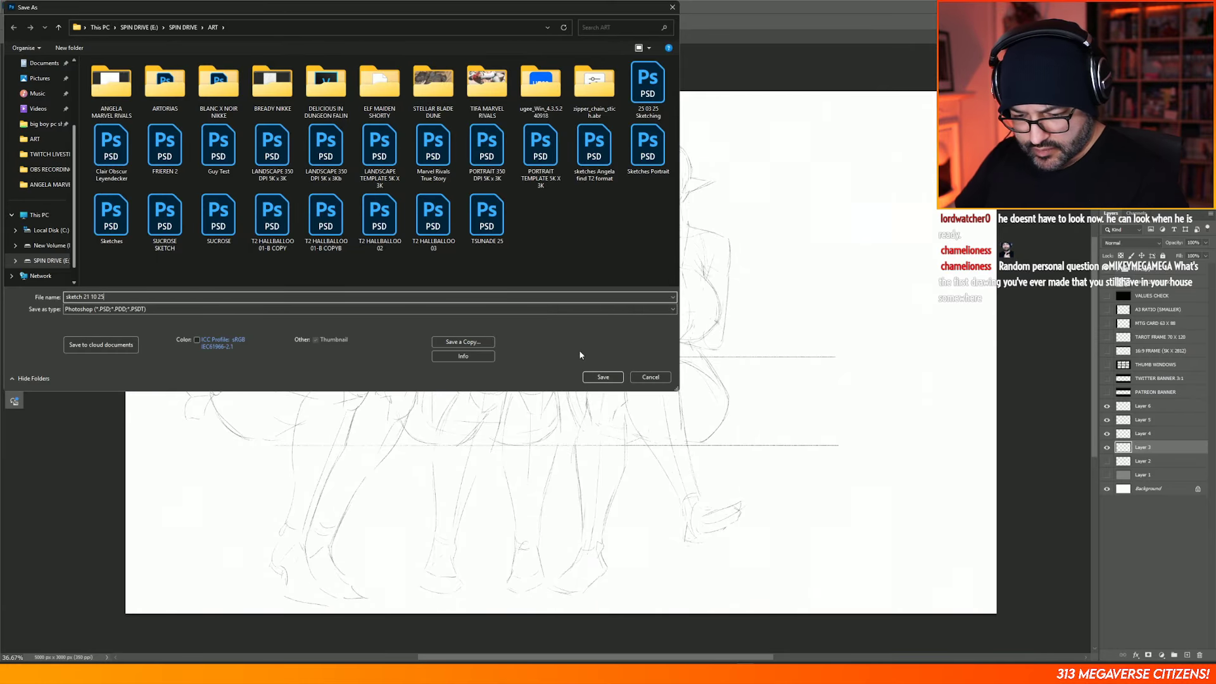
{"action": "left_click", "coordinate": [603, 377]}
{"action": "left_click", "coordinate": [558, 140]}
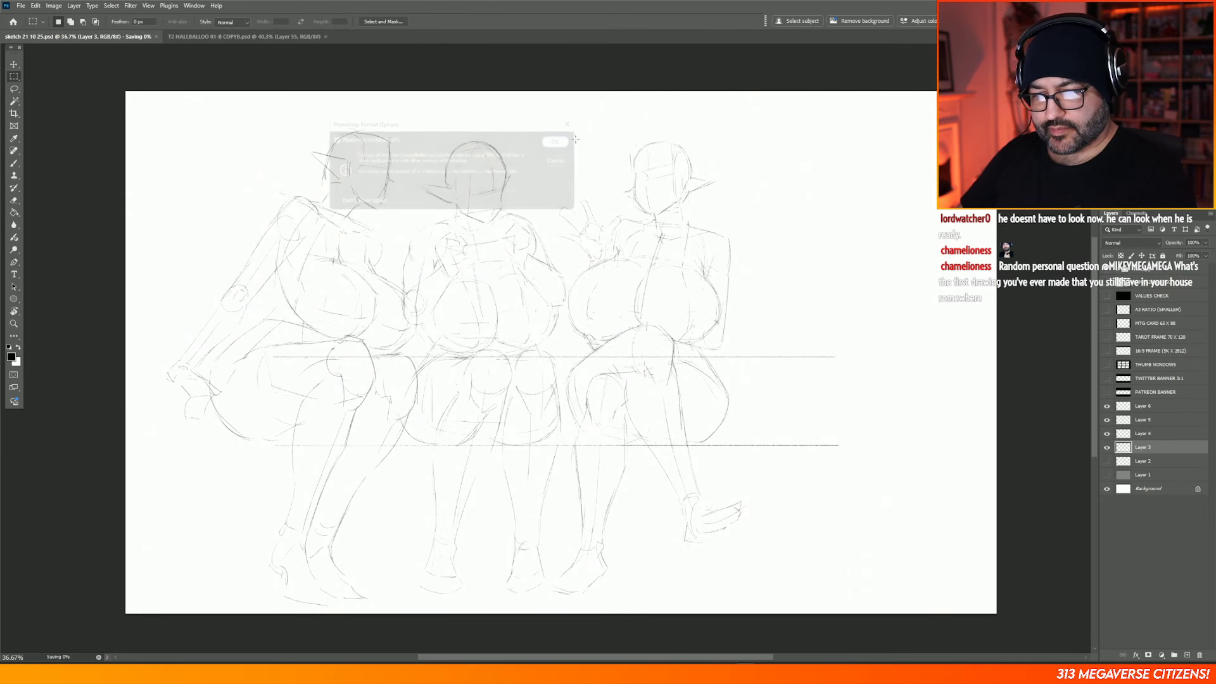
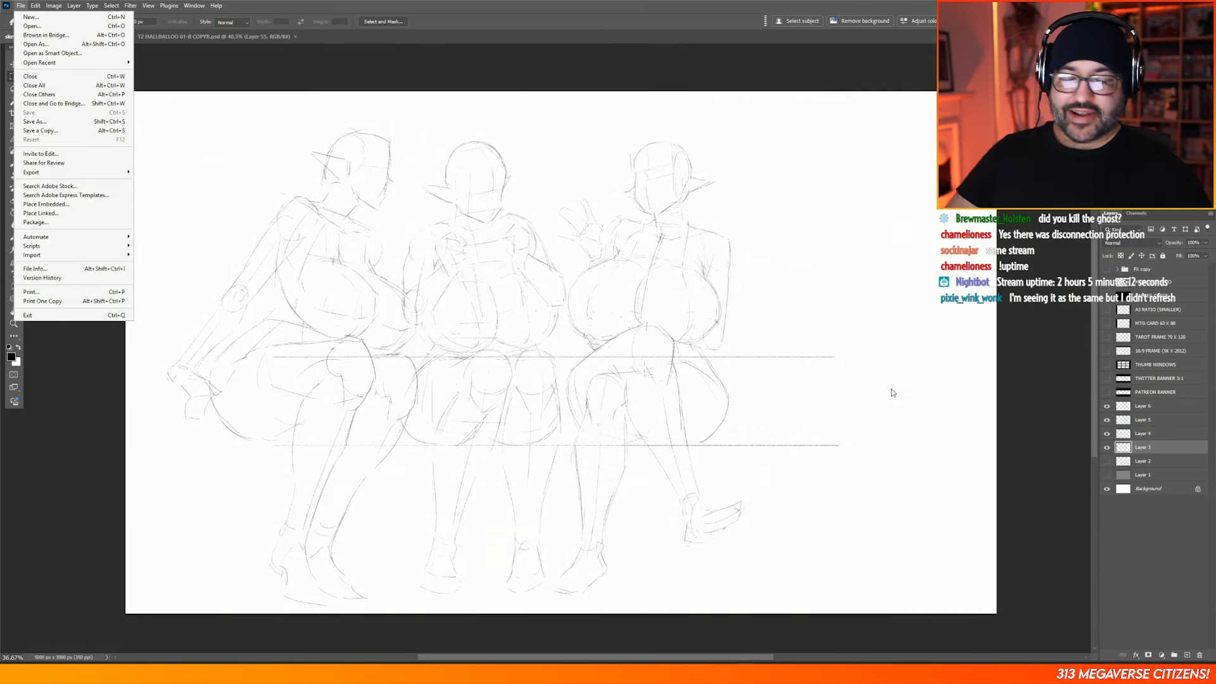
{"action": "key", "text": "Escape"}
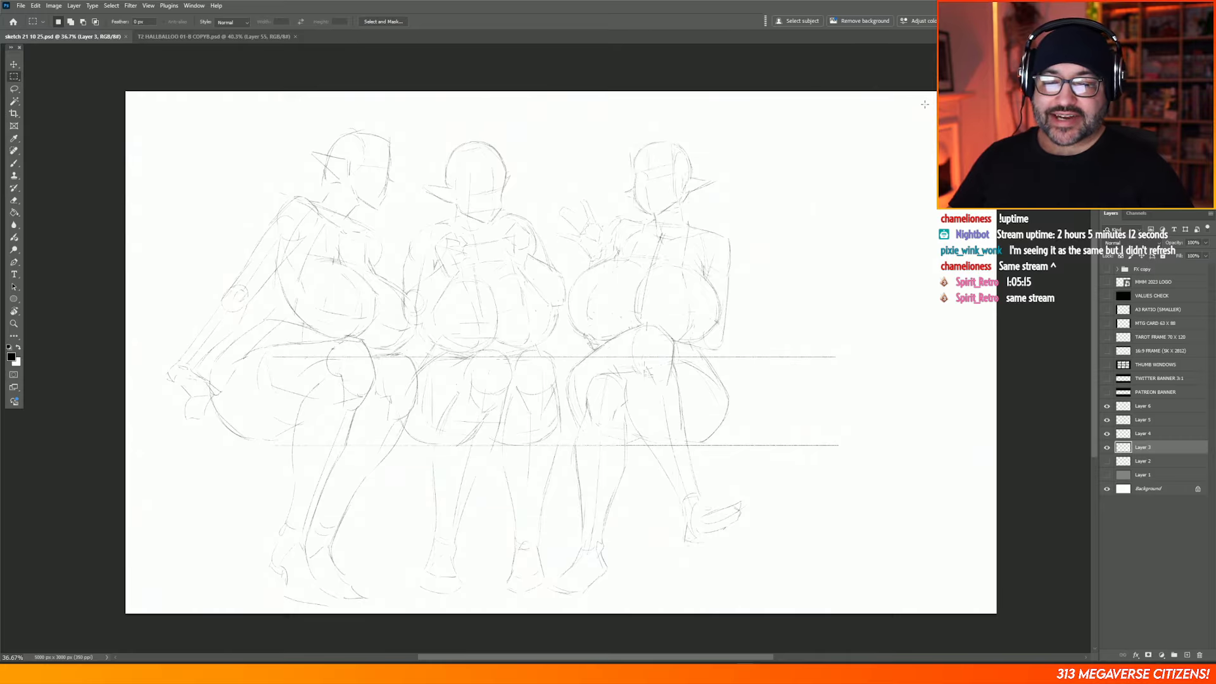
{"action": "key", "text": "v"}
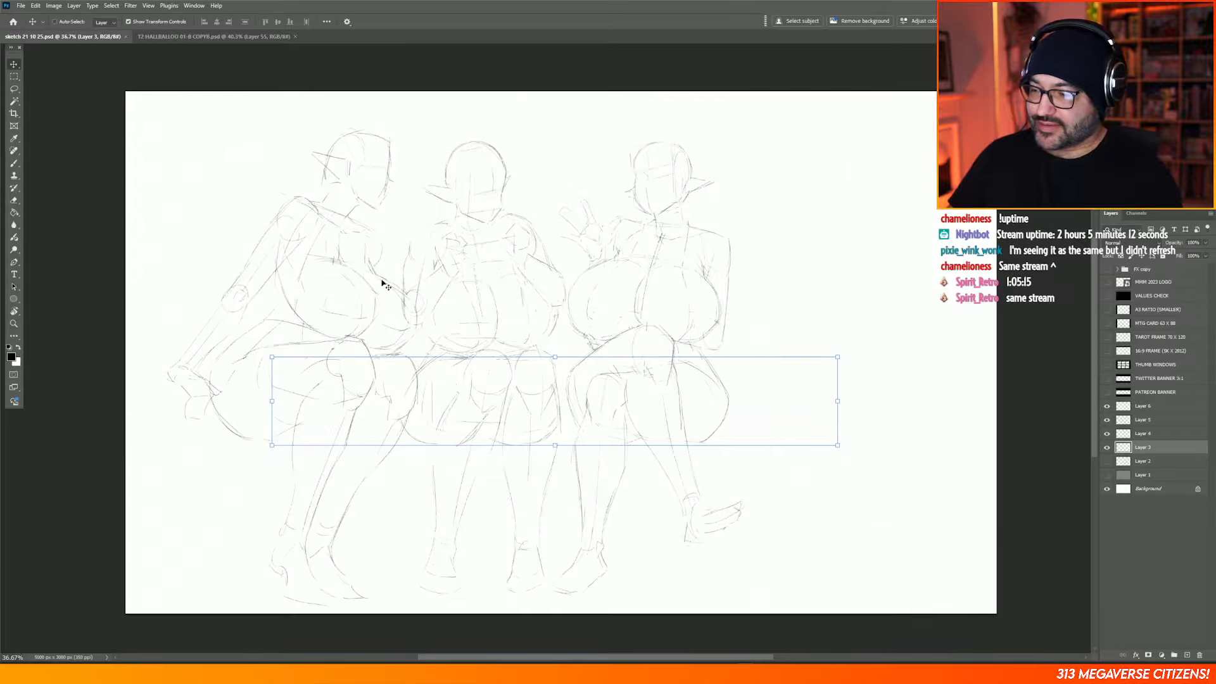
{"action": "key", "text": "m"}
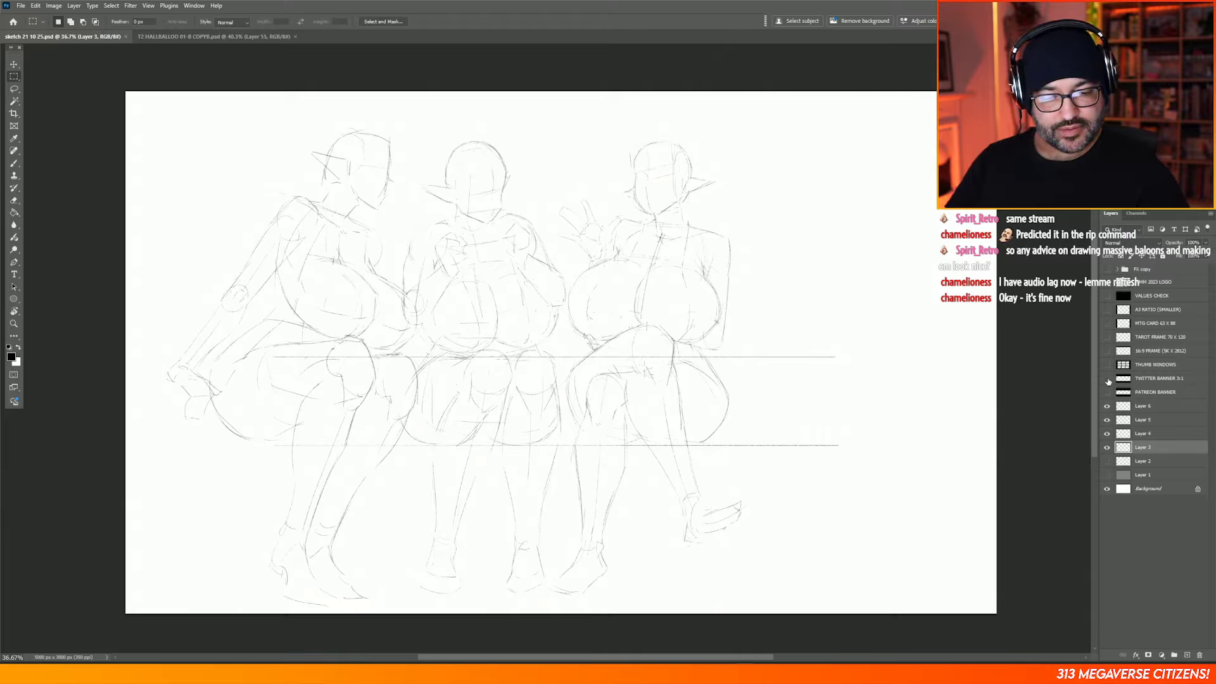
Step: Add a new layer above Layer 6 for a fourth figure and choose the Brush tool
{"action": "left_click", "coordinate": [1141, 406]}
{"action": "left_click", "coordinate": [1187, 655]}
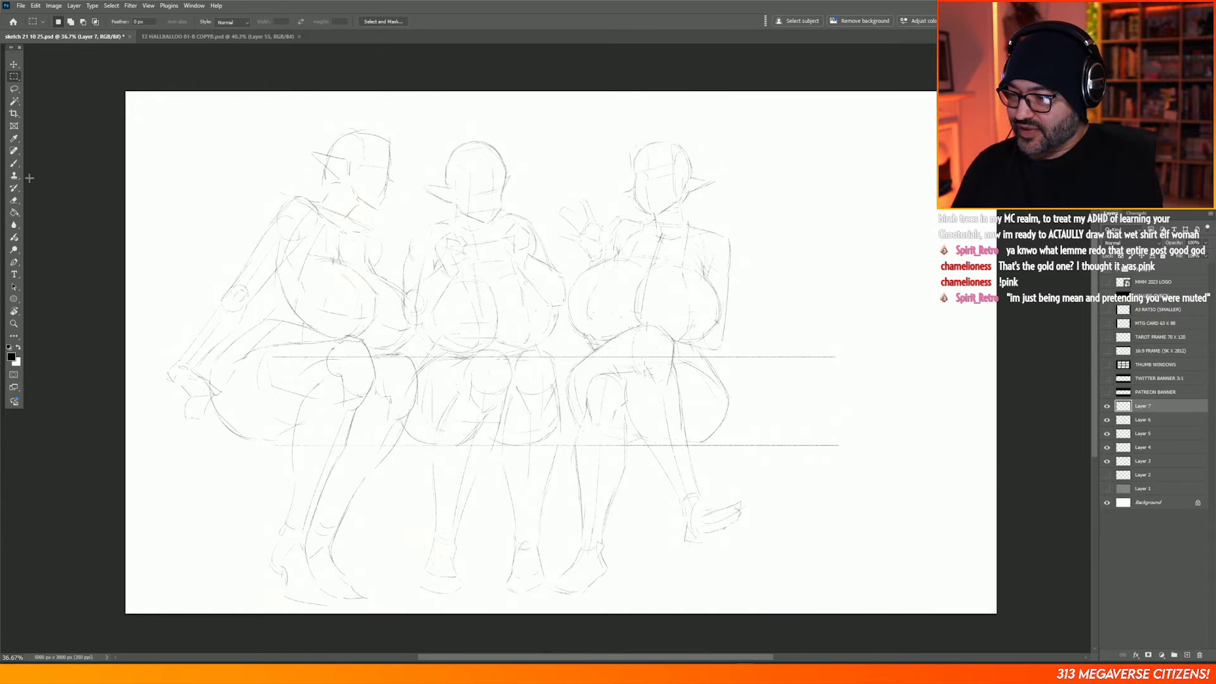
{"action": "left_click", "coordinate": [13, 162]}
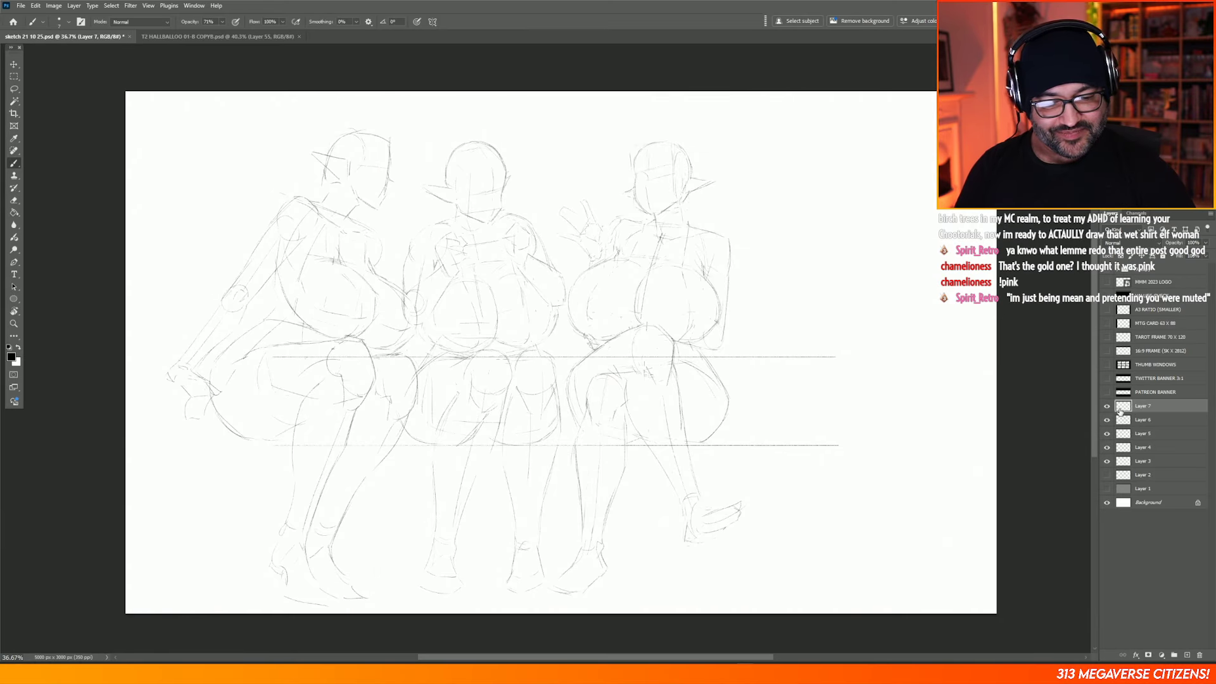
Step: Hide and show Layers 6 and 5 in turn to check which figure each layer holds
{"action": "left_click", "coordinate": [1108, 424]}
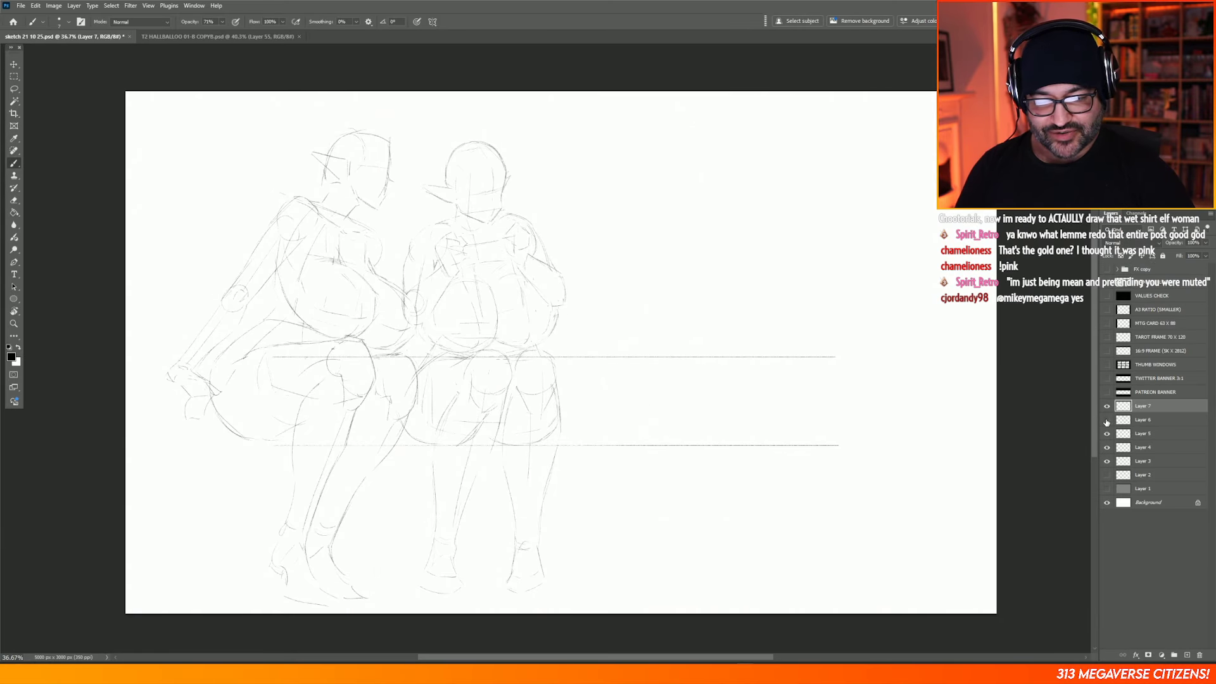
{"action": "left_click", "coordinate": [1107, 425]}
{"action": "key", "text": "e"}
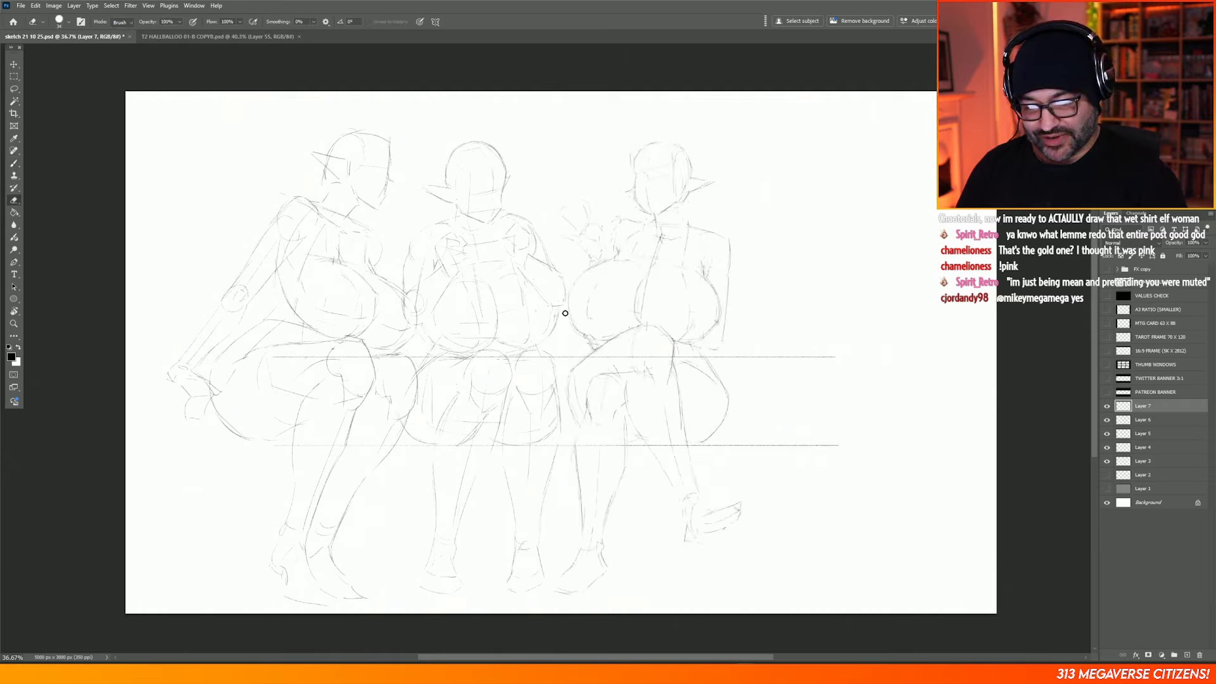
{"action": "key", "text": "b"}
{"action": "left_click", "coordinate": [1108, 435]}
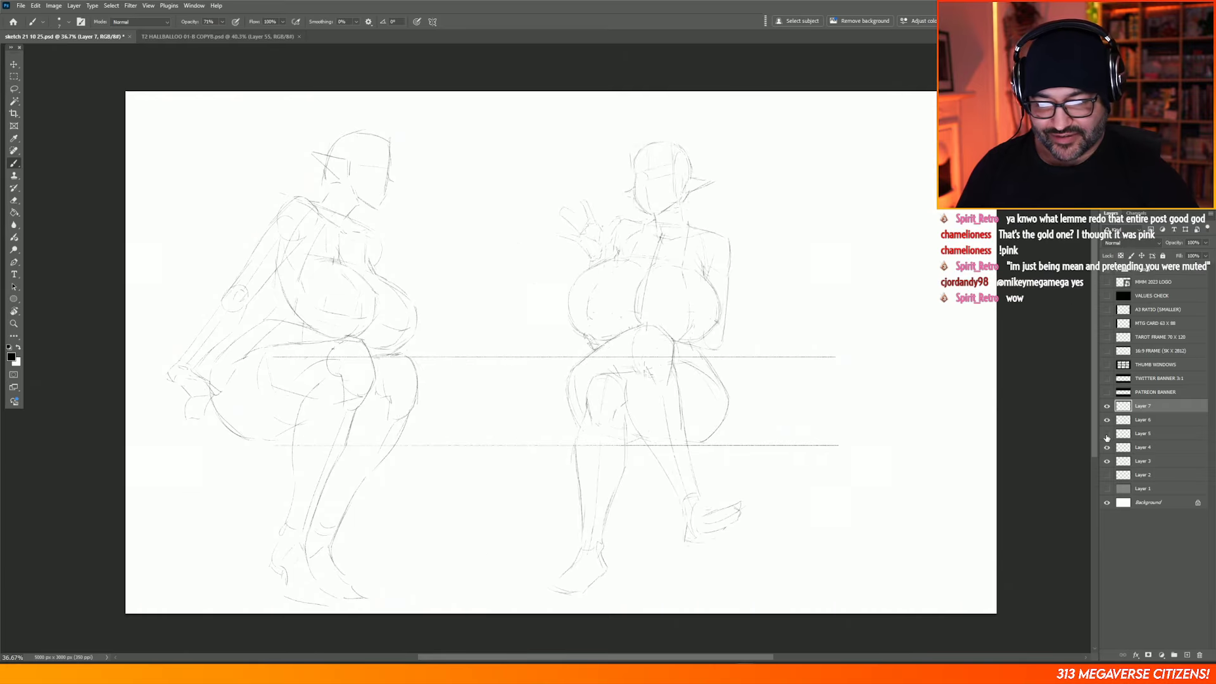
{"action": "left_click", "coordinate": [1108, 434]}
{"action": "left_click", "coordinate": [1108, 421]}
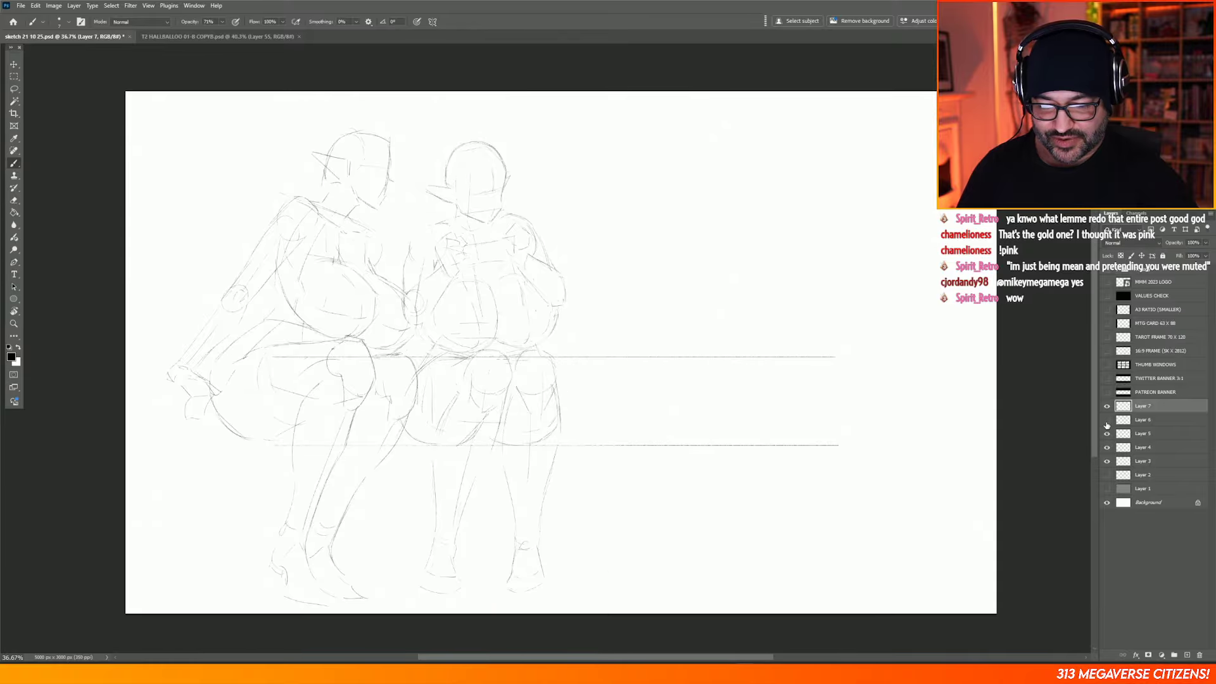
{"action": "left_click", "coordinate": [1107, 421]}
Step: Select Layer 6, the third figure's layer, and save the sketch file
{"action": "left_click", "coordinate": [1150, 421]}
{"action": "key", "text": "e"}
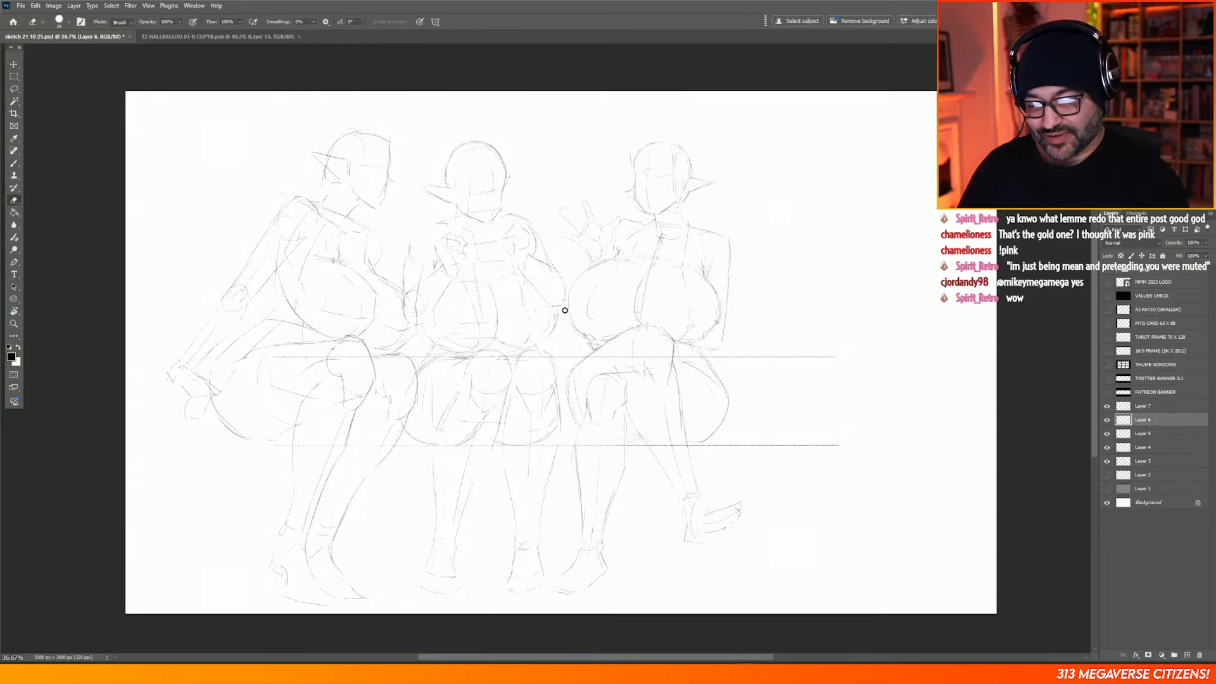
{"action": "key", "text": "b"}
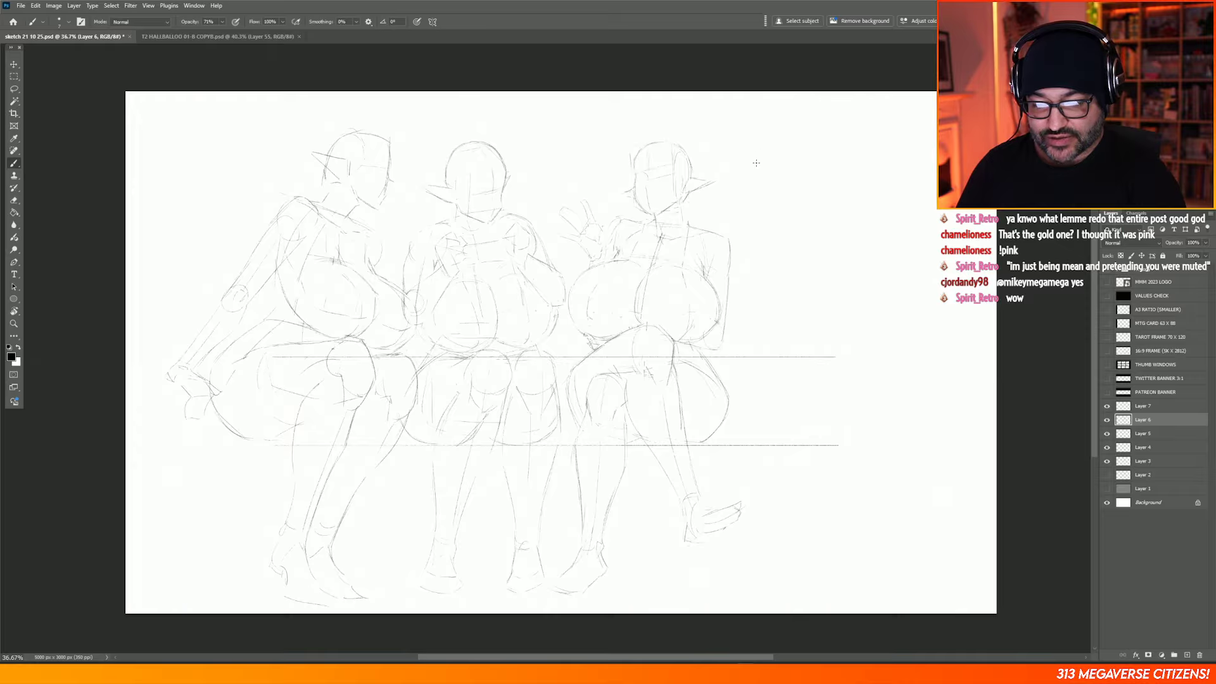
{"action": "key", "text": "e"}
{"action": "key", "text": "b"}
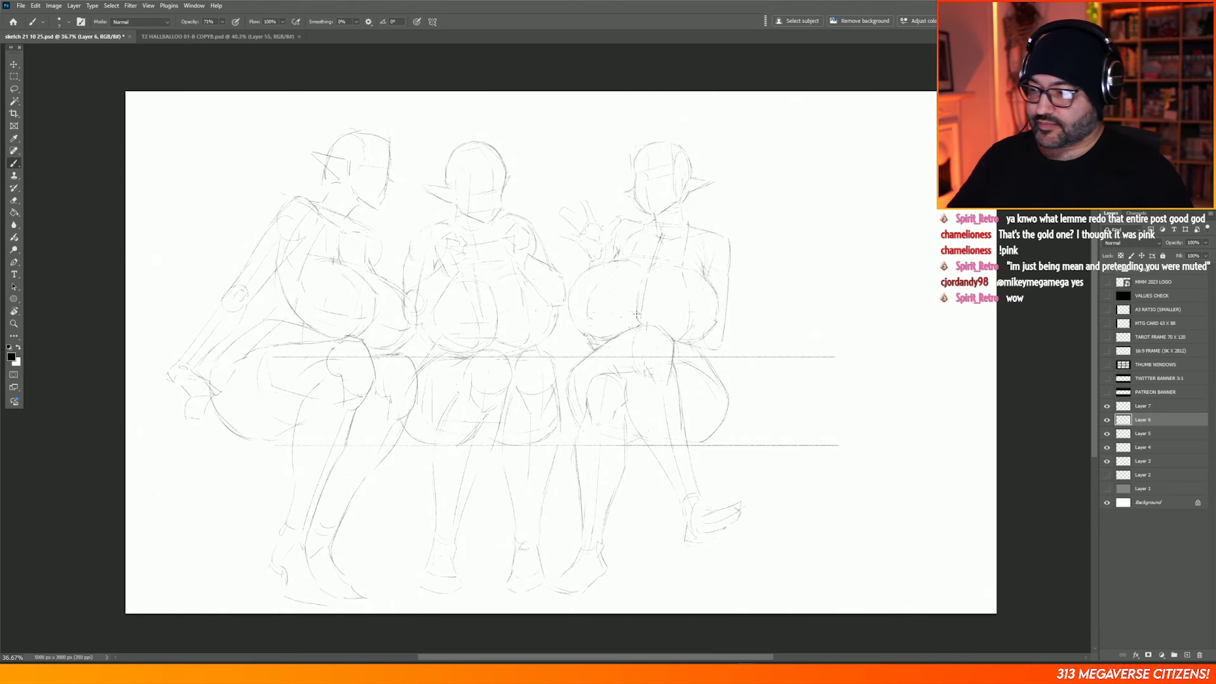
{"action": "left_click", "coordinate": [21, 5]}
{"action": "left_click", "coordinate": [45, 112]}
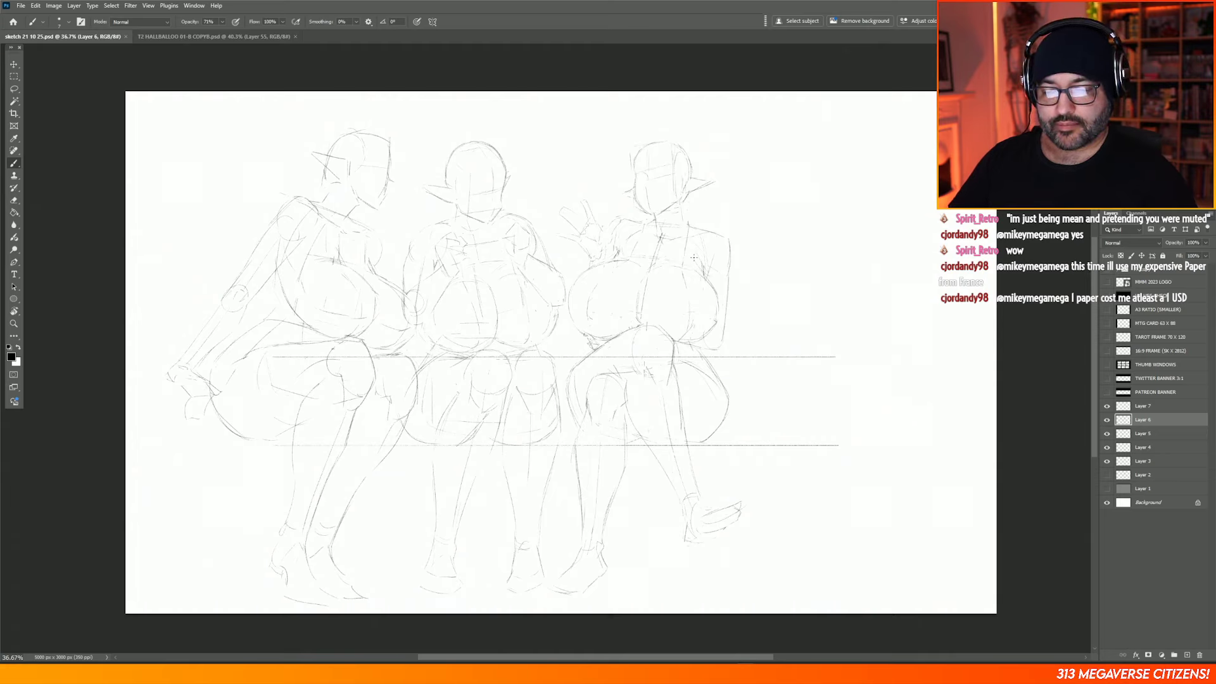
Step: Select Layer 7 and rough in a fourth seated figure's hips and near thigh beside the third figure, erasing stray lines
{"action": "left_click", "coordinate": [1108, 407]}
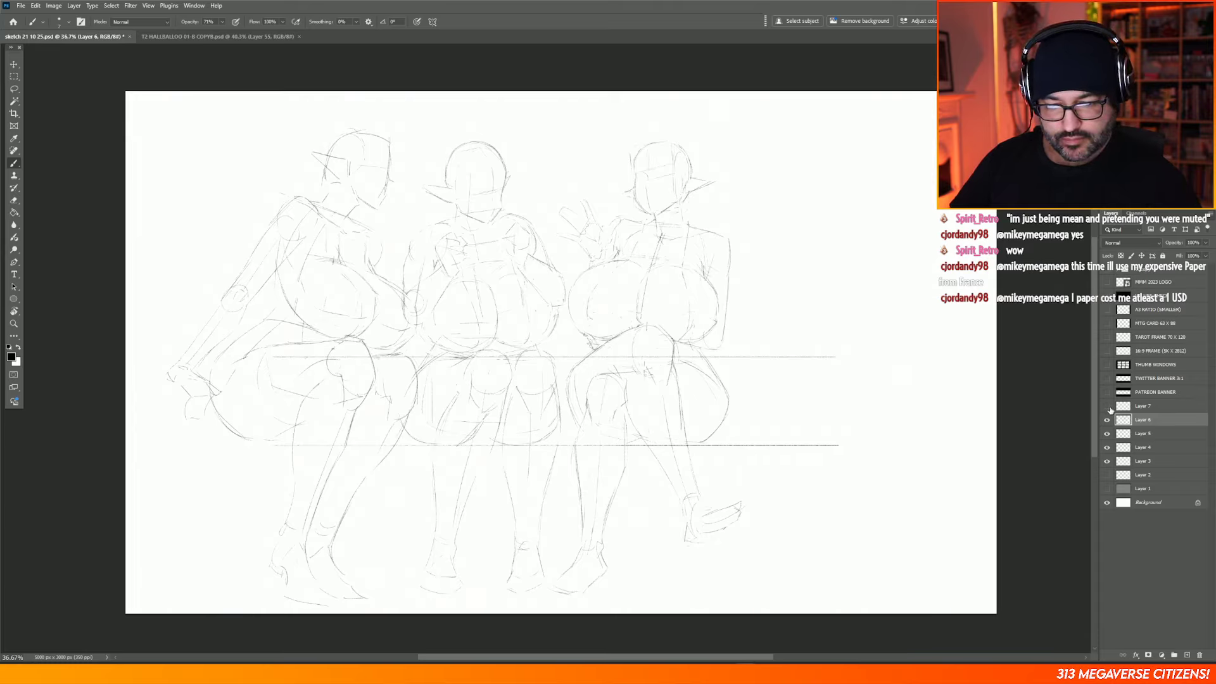
{"action": "left_click", "coordinate": [1107, 407]}
{"action": "left_click", "coordinate": [1142, 407]}
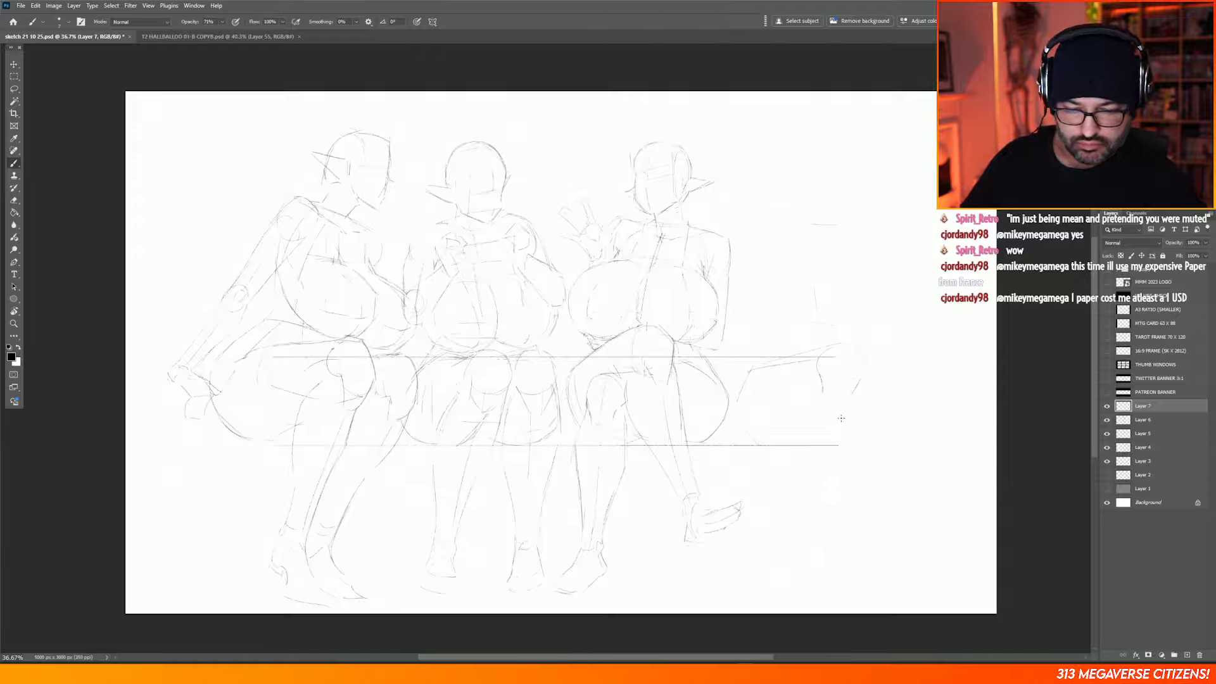
{"action": "left_click_drag", "start_coordinate": [855, 399], "coordinate": [848, 439]}
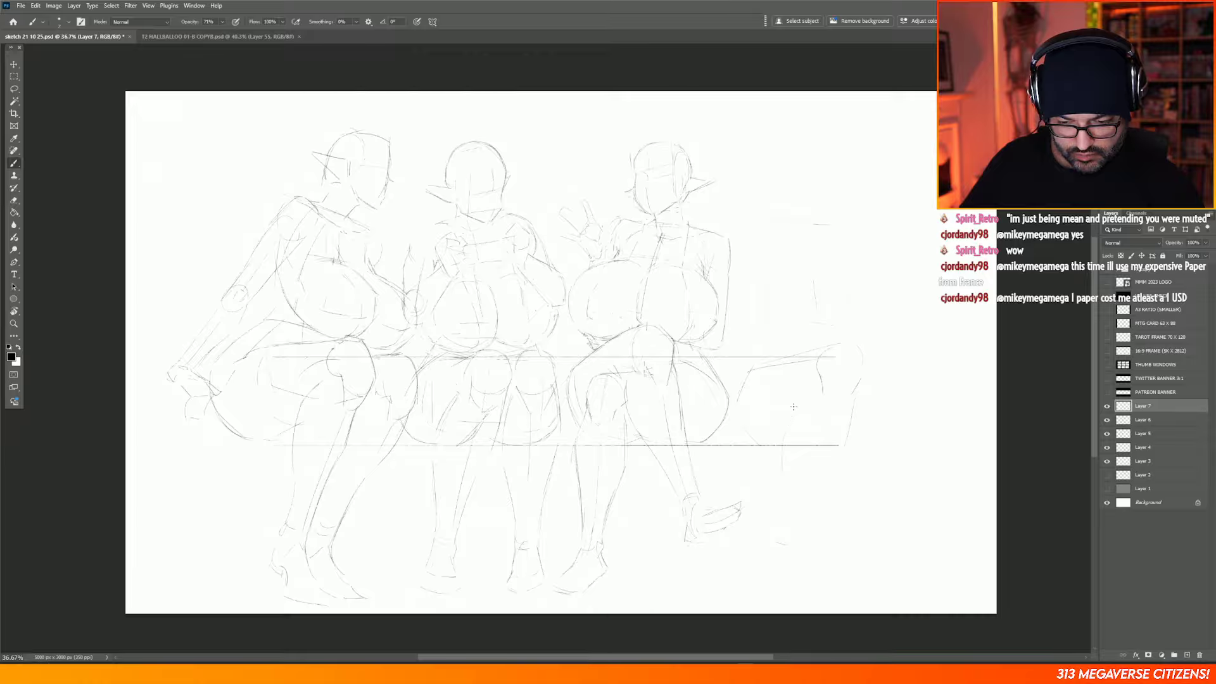
{"action": "key", "text": "e"}
{"action": "left_click_drag", "start_coordinate": [796, 387], "coordinate": [803, 395]}
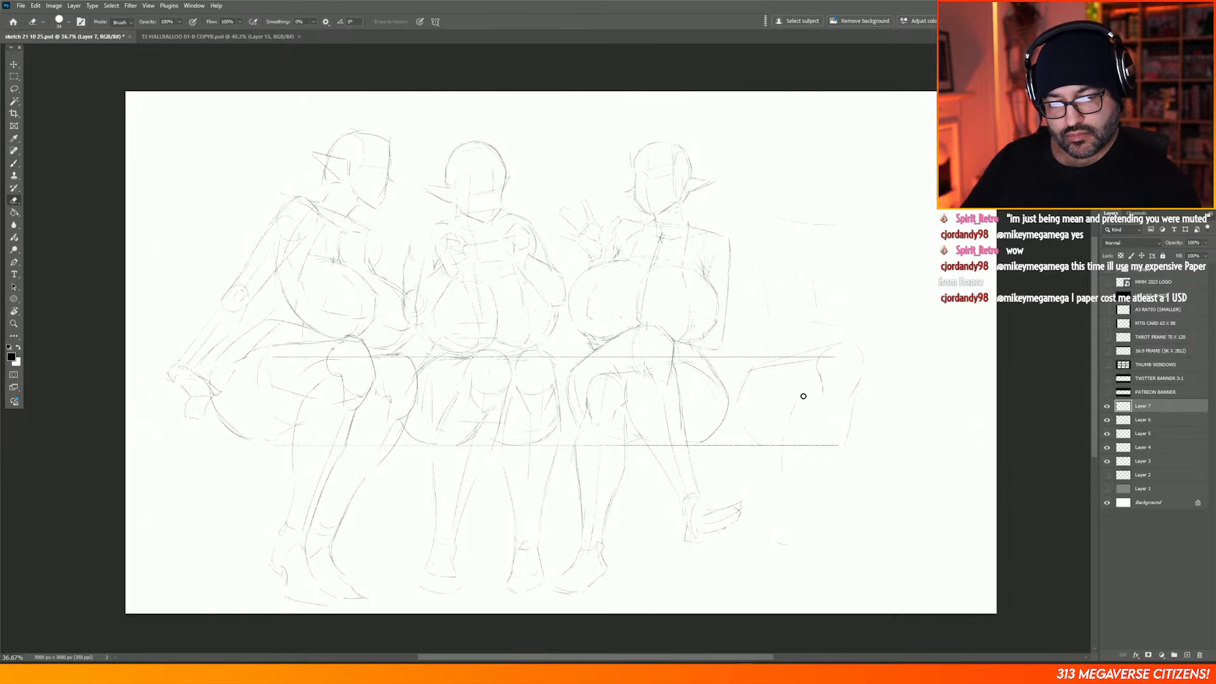
Step: Sketch the fourth figure's knees, lower legs and near foot on Layer 7, cleaning up lines with the Eraser
{"action": "key", "text": "b"}
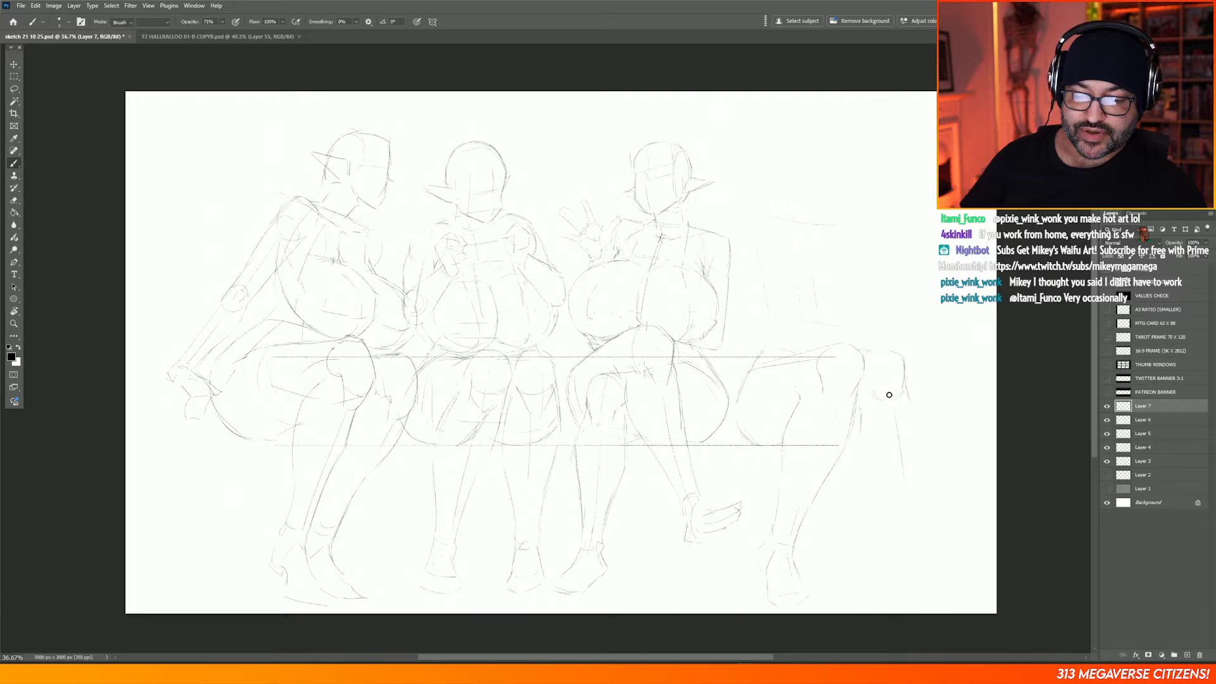
{"action": "key", "text": "e"}
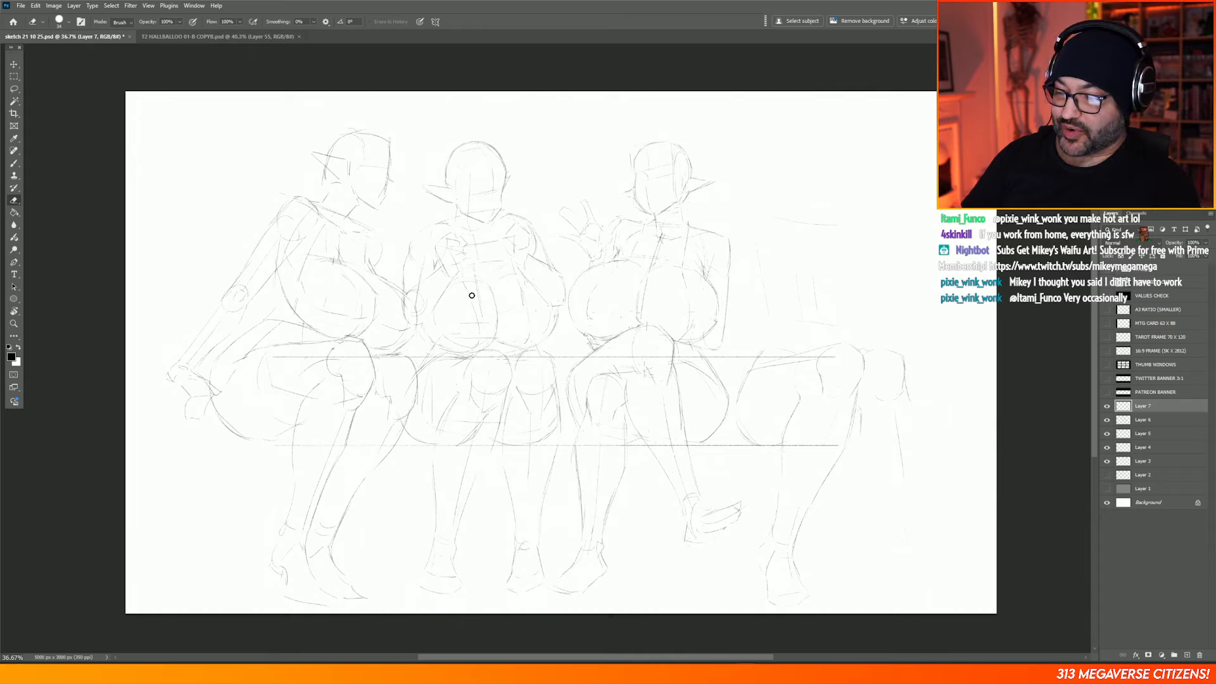
{"action": "key", "text": "b"}
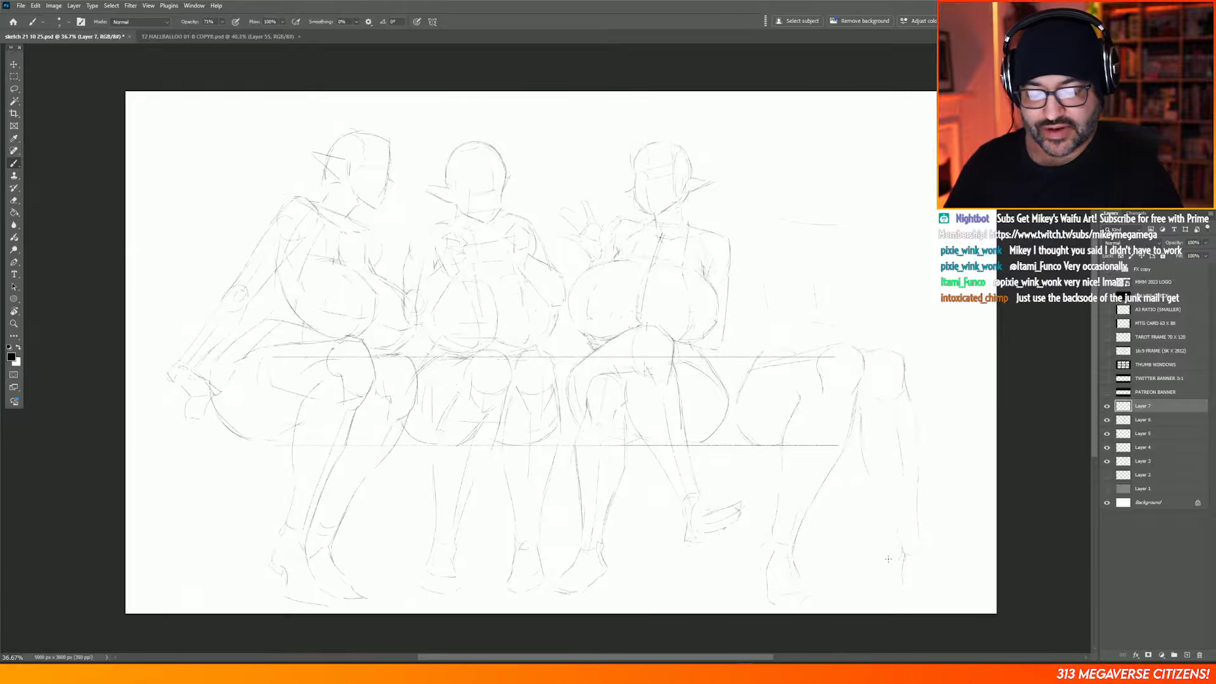
{"action": "key", "text": "e"}
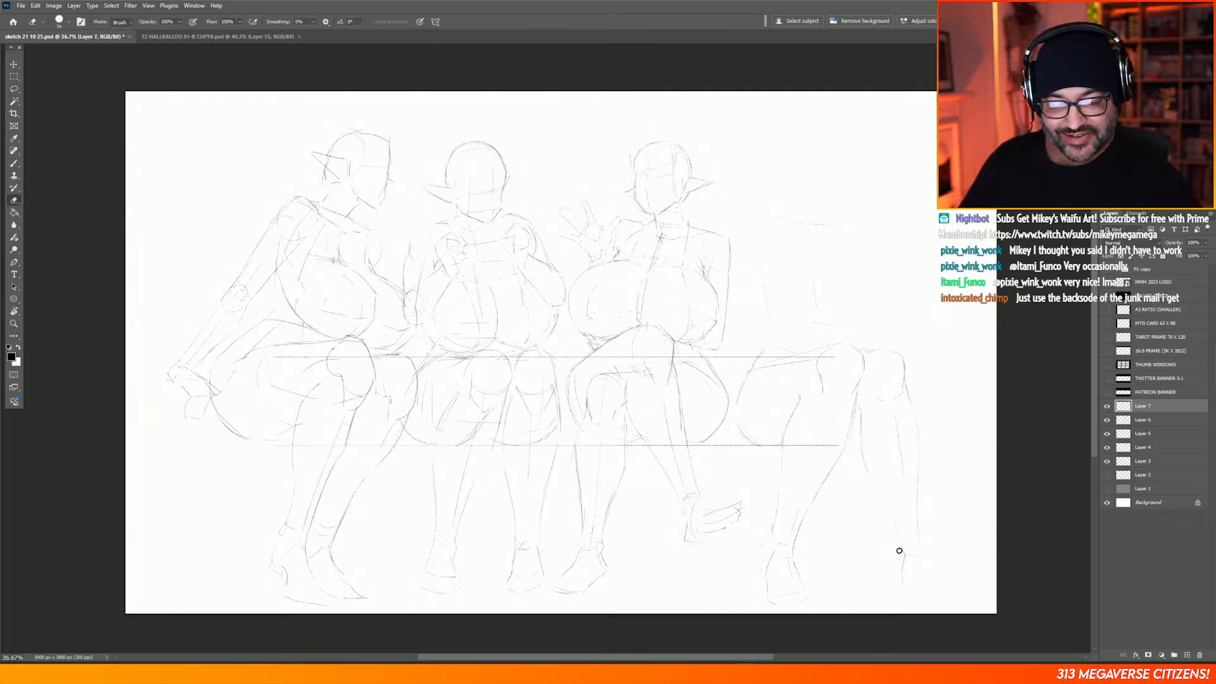
{"action": "right_click", "coordinate": [905, 484]}
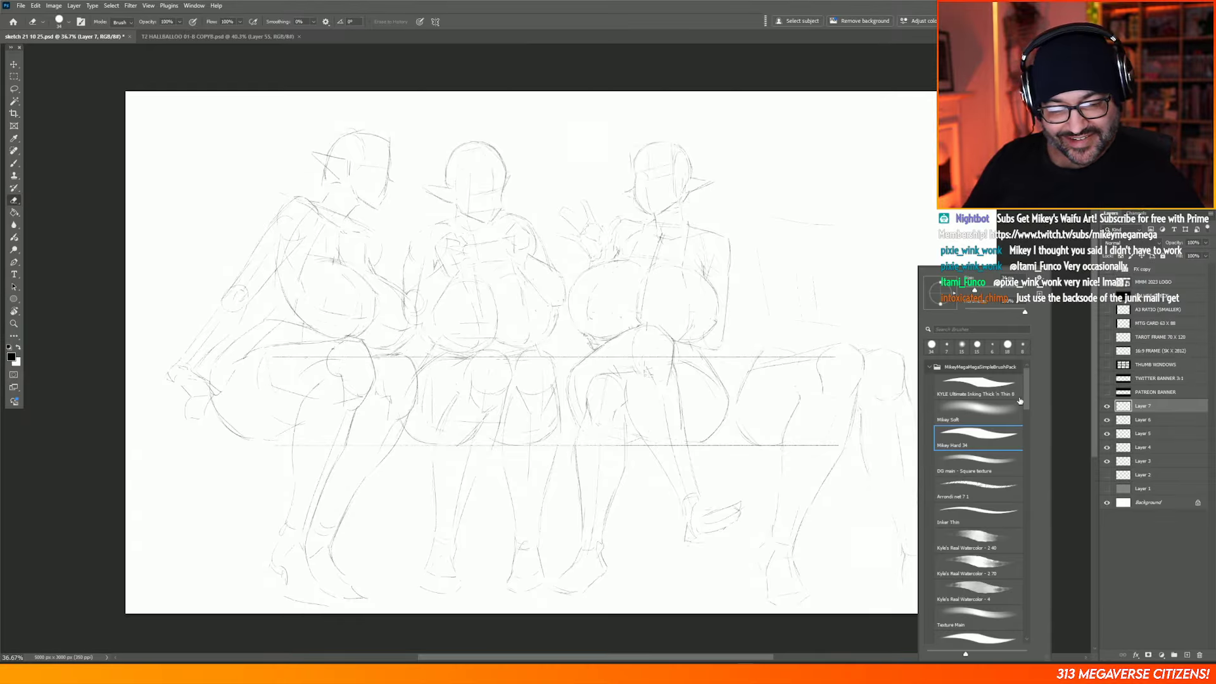
{"action": "left_click", "coordinate": [1031, 228]}
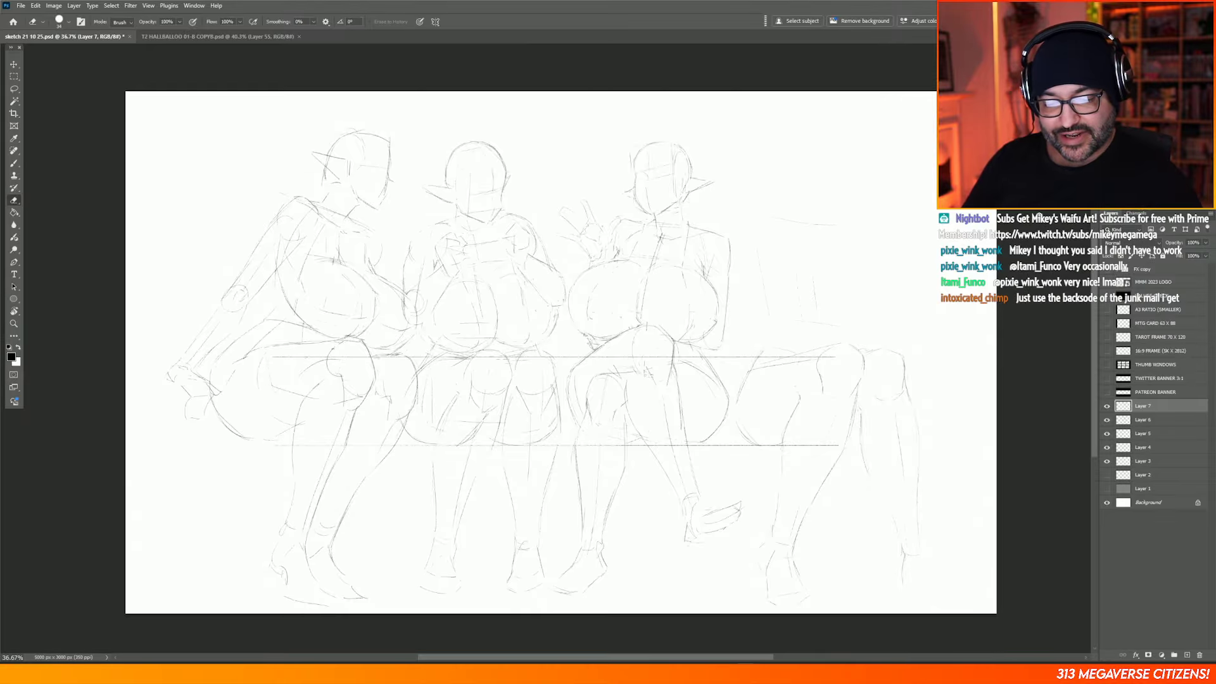
{"action": "right_click", "coordinate": [889, 371]}
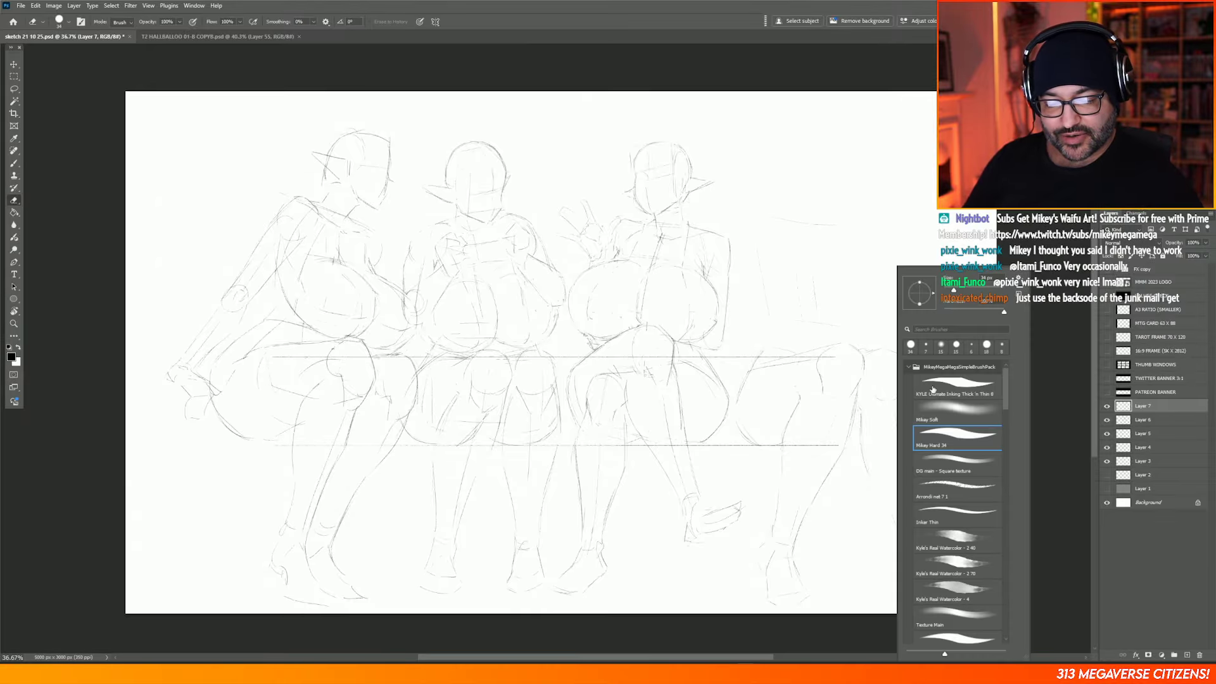
{"action": "left_click", "coordinate": [1054, 325]}
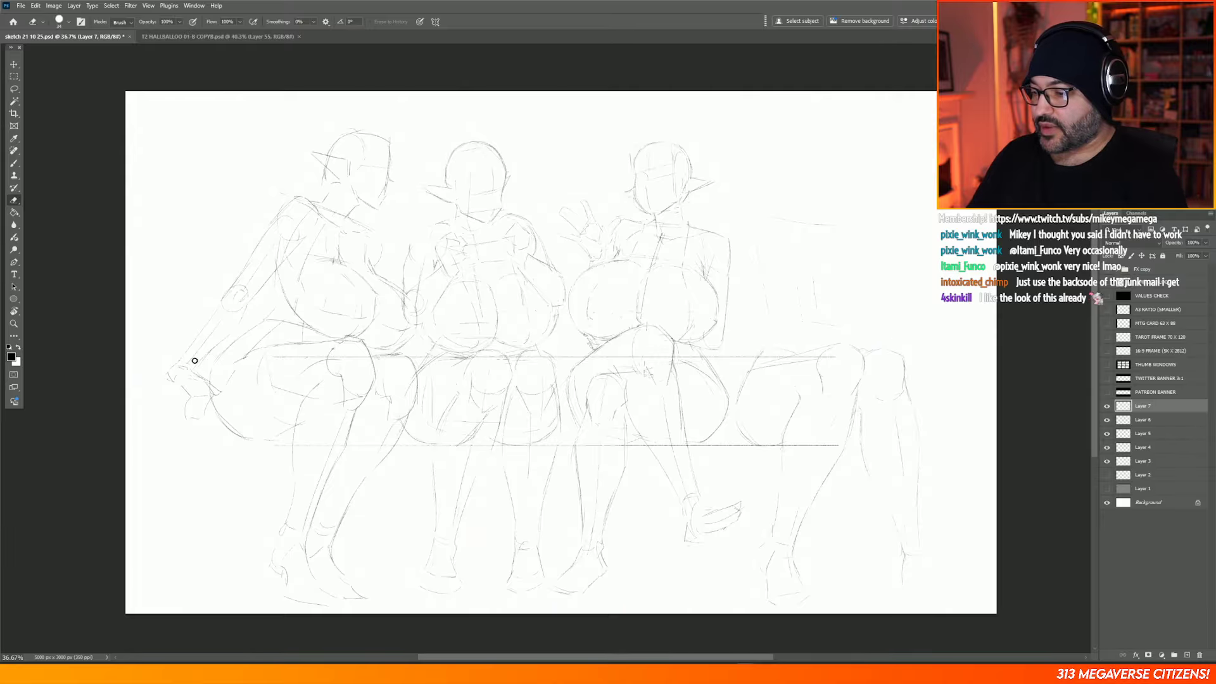
Step: Sketch the fourth figure's outer foot and rough in her shoulder and torso lines on Layer 7, cleaning up with the Eraser
{"action": "key", "text": "b"}
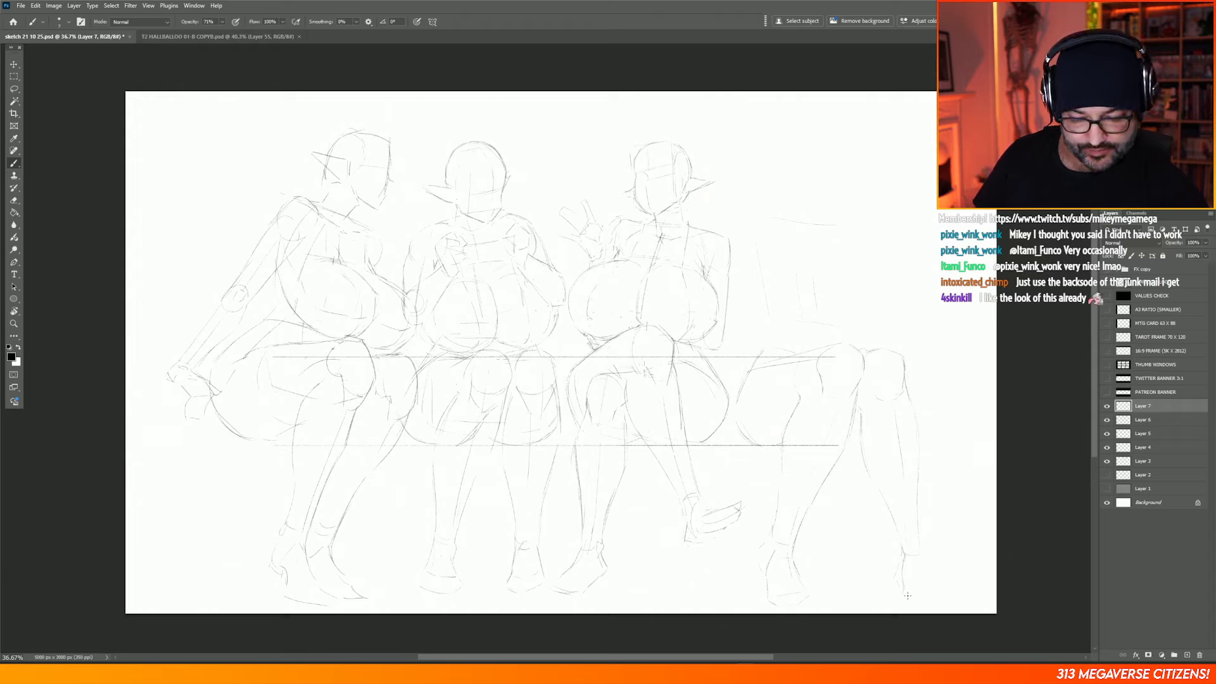
{"action": "left_click_drag", "start_coordinate": [921, 545], "coordinate": [932, 592]}
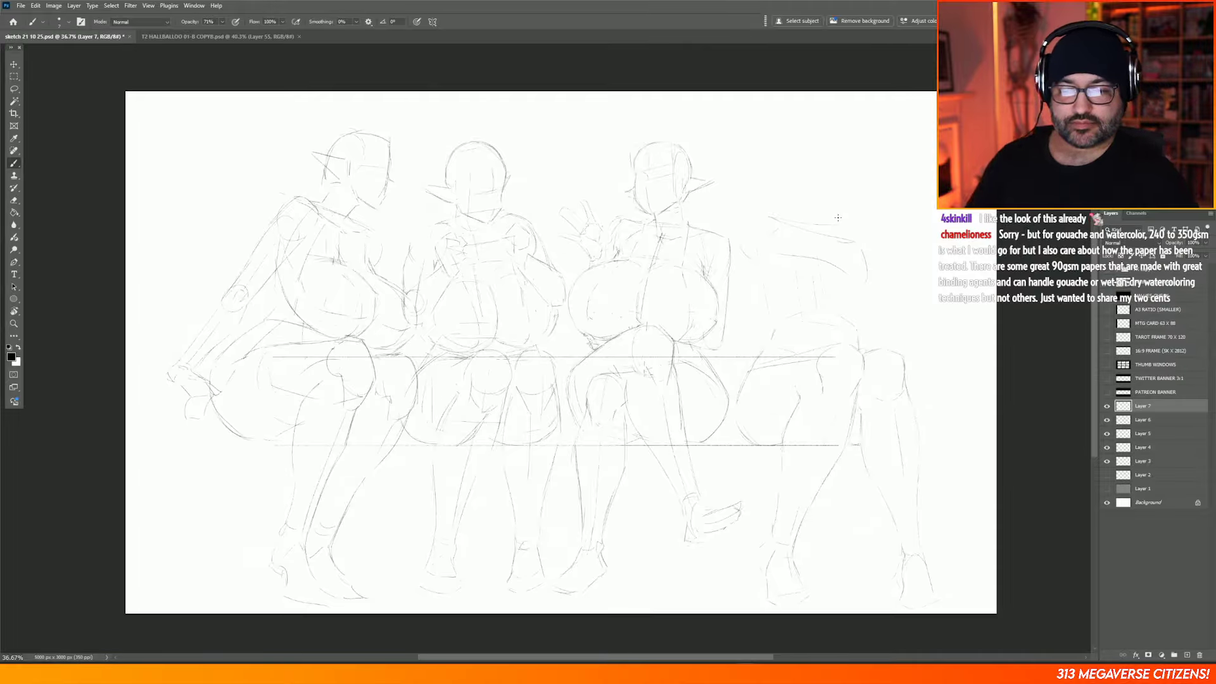
{"action": "key", "text": "e"}
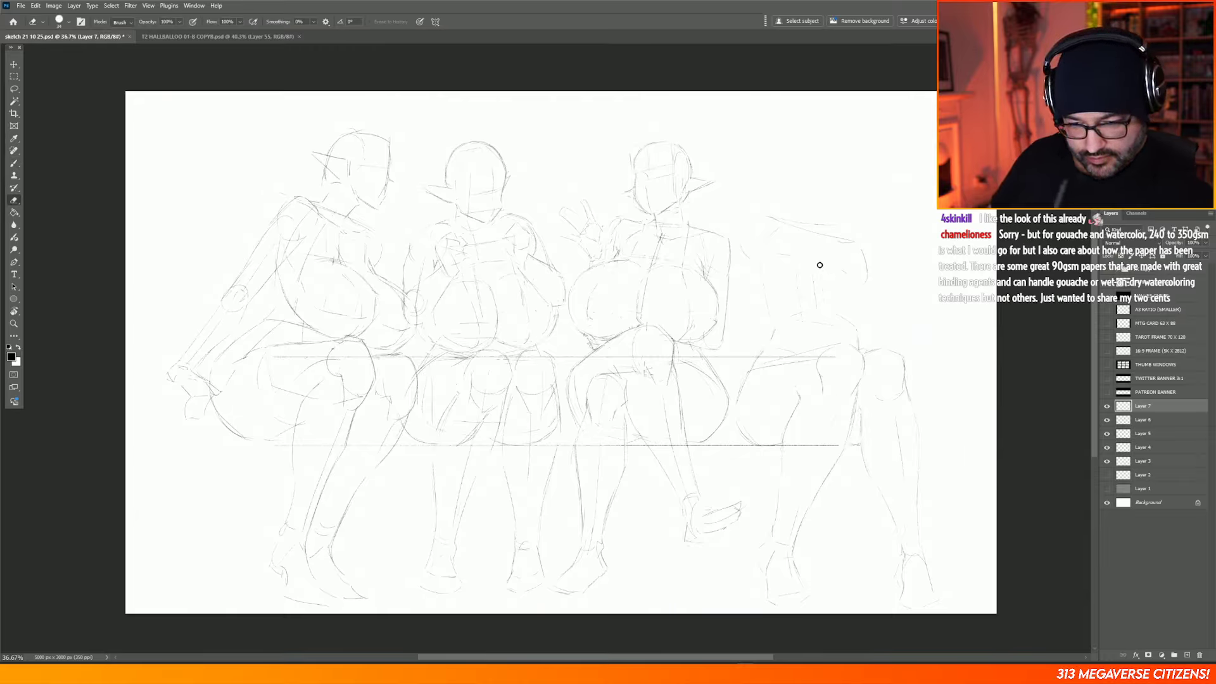
{"action": "key", "text": "b"}
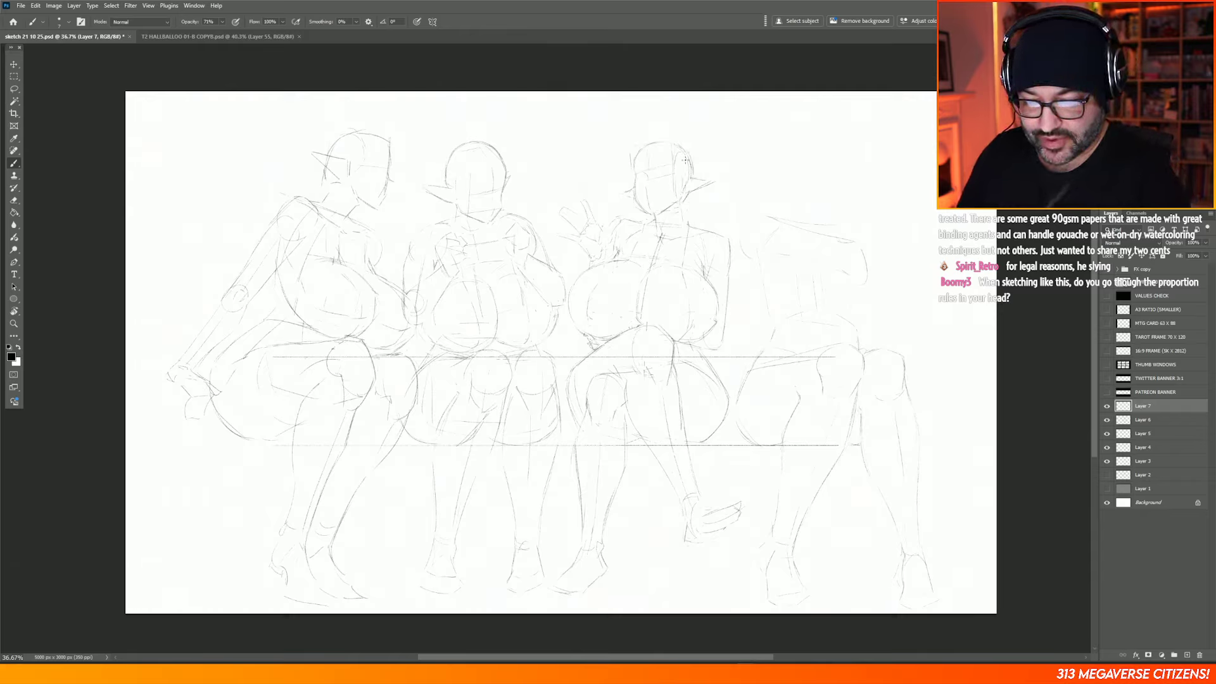
{"action": "key", "text": "e"}
{"action": "left_click_drag", "start_coordinate": [679, 146], "coordinate": [691, 178]}
{"action": "key", "text": "b"}
{"action": "key", "text": "e"}
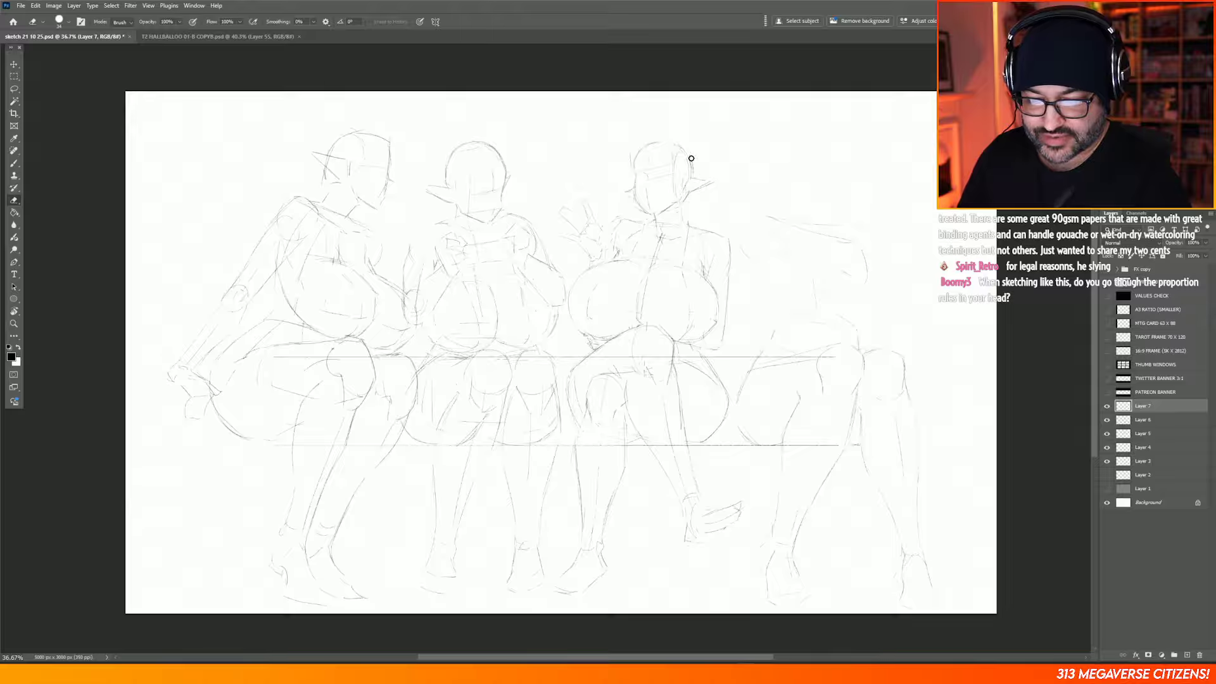
{"action": "key", "text": "b"}
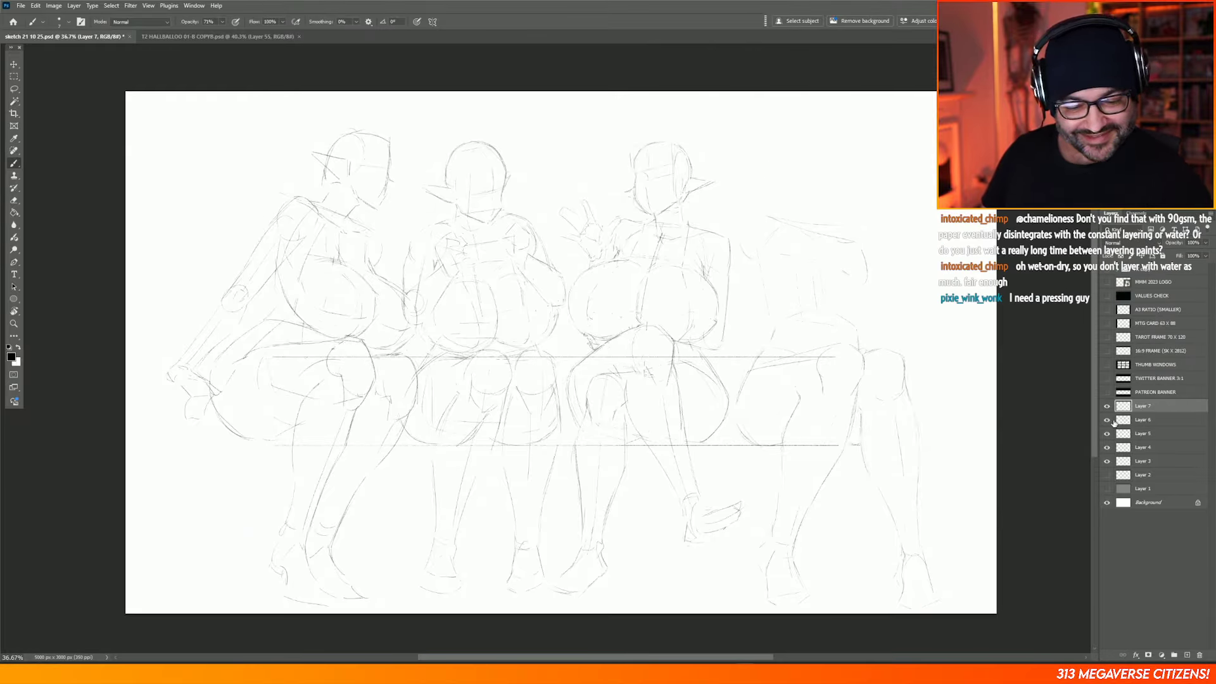
Step: Select Layer 6 and rework the side of the third figure's head beside the ear, erasing and redrawing the outline
{"action": "left_click", "coordinate": [1143, 420]}
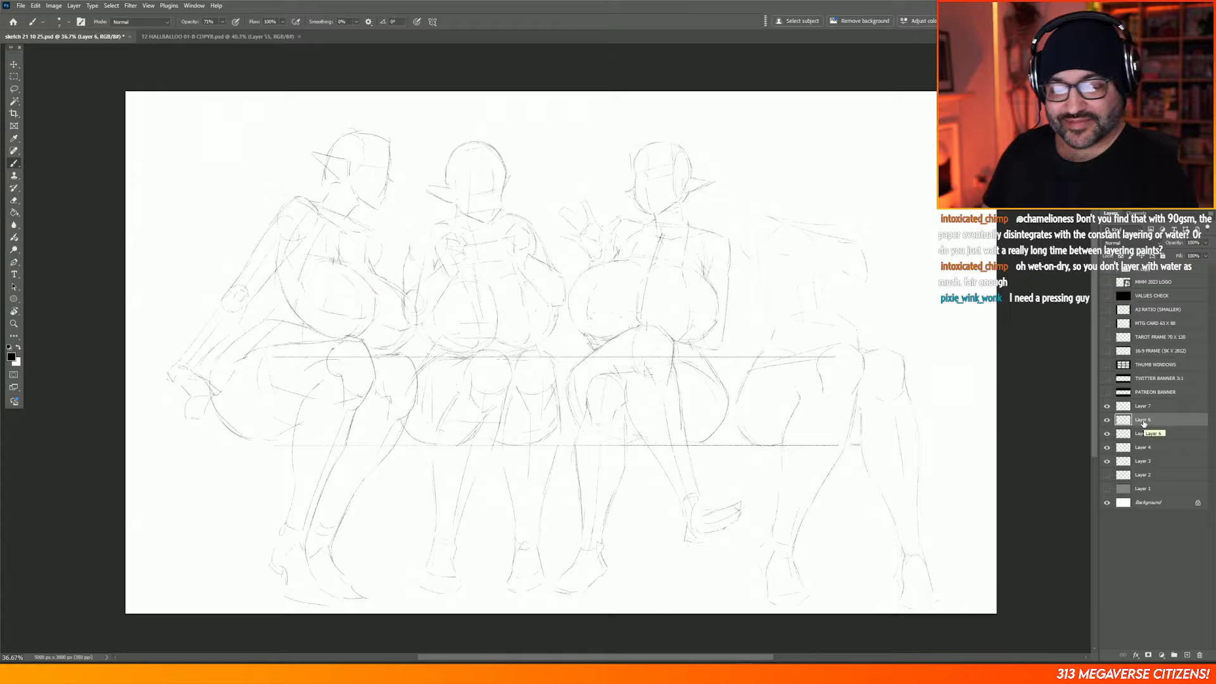
{"action": "key", "text": "e"}
{"action": "left_click_drag", "start_coordinate": [689, 174], "coordinate": [690, 169]}
{"action": "key", "text": "b"}
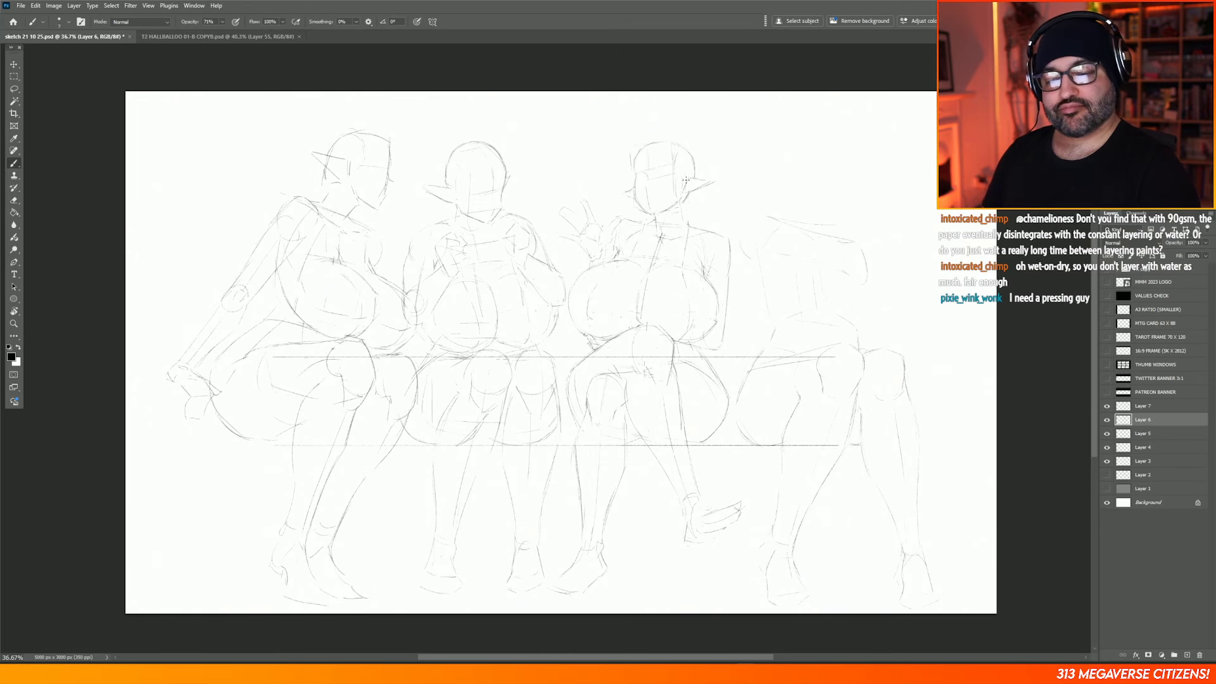
Step: Select Layer 7 and sketch the fourth figure's arms, then block in her head as a tilted box with face guidelines
{"action": "left_click", "coordinate": [1150, 406]}
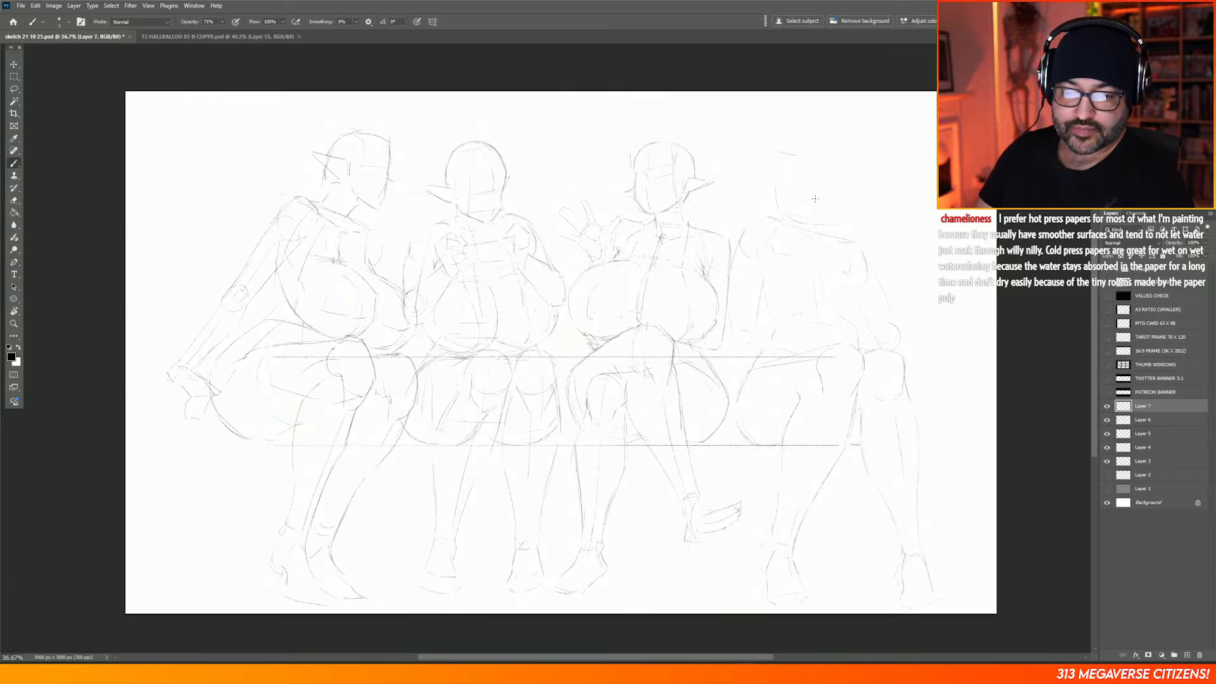
{"action": "left_click_drag", "start_coordinate": [816, 166], "coordinate": [815, 228]}
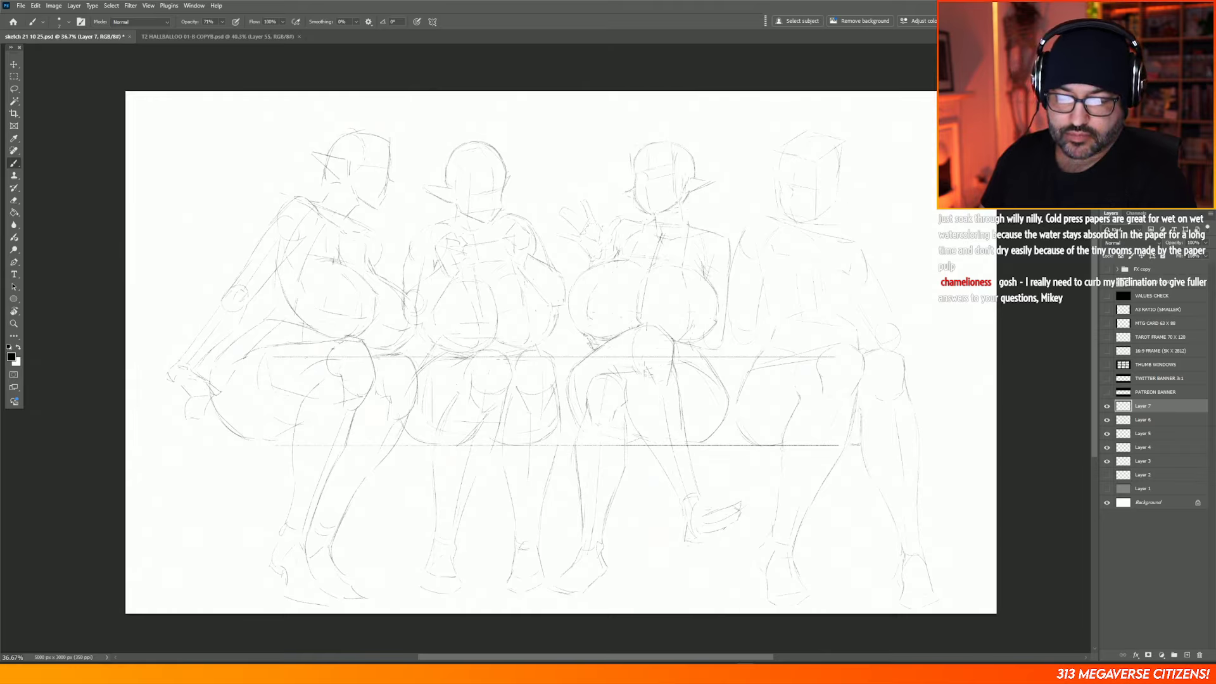
{"action": "key", "text": "e"}
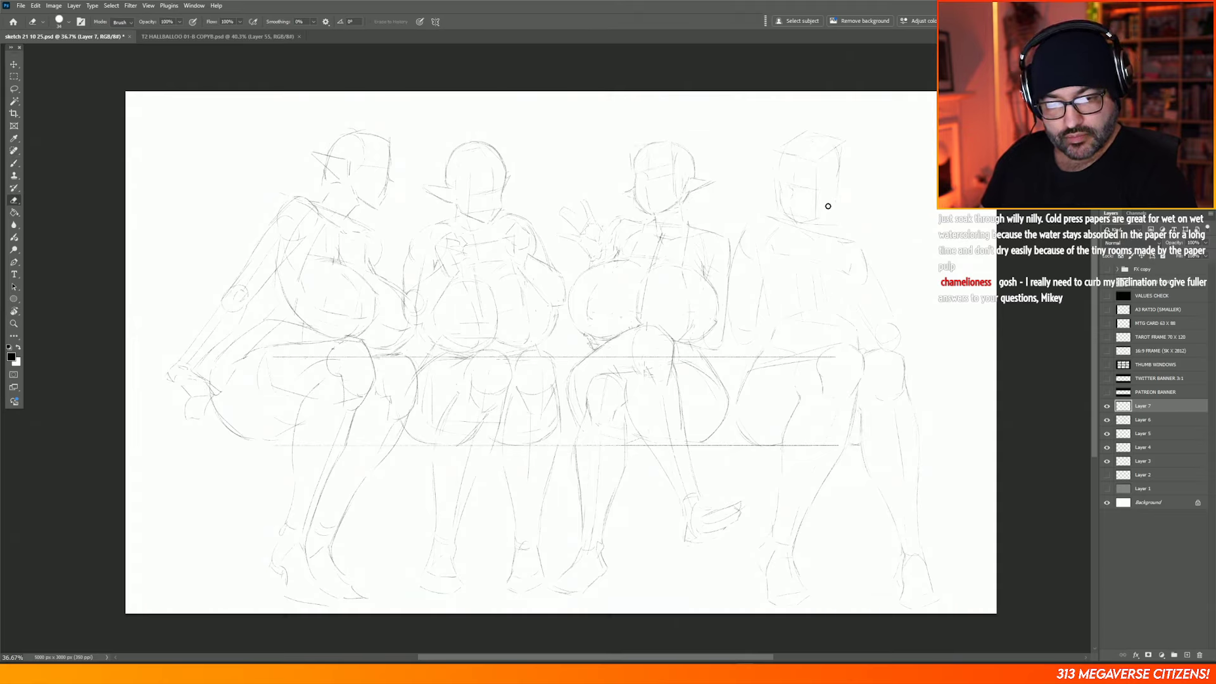
Step: Draw the fourth figure's jaw and pointed ear and refine the skull outline over the box, alternating Brush and Eraser
{"action": "key", "text": "b"}
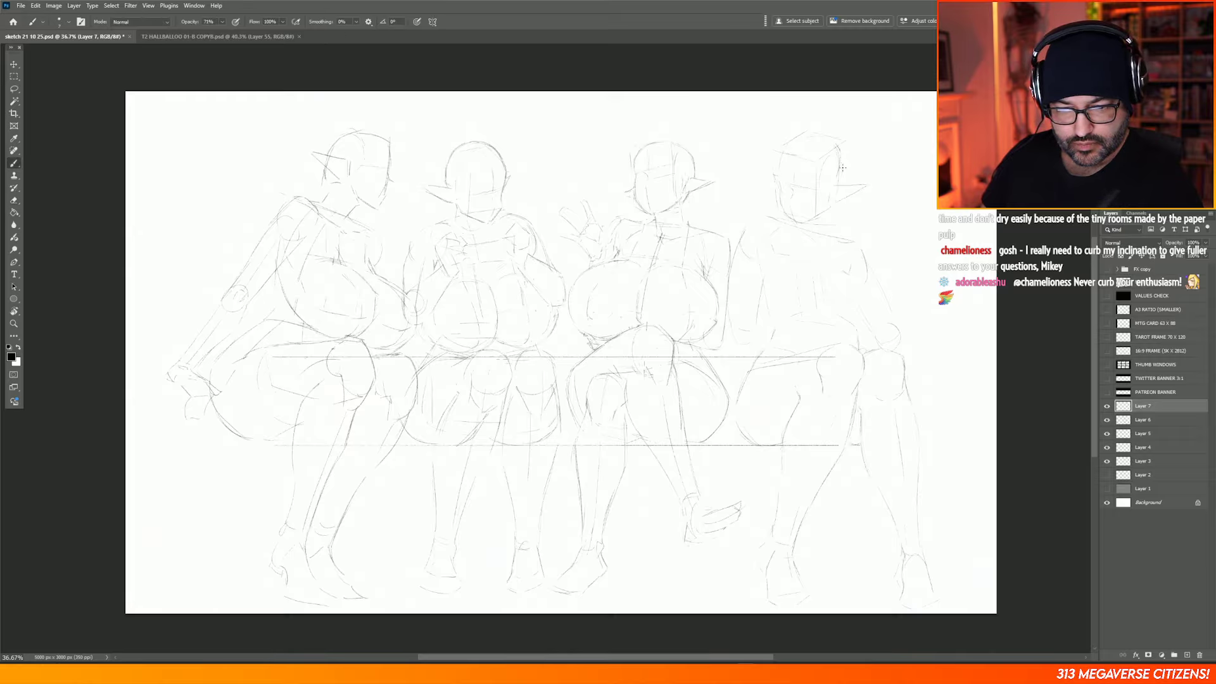
{"action": "key", "text": "e"}
{"action": "key", "text": "b"}
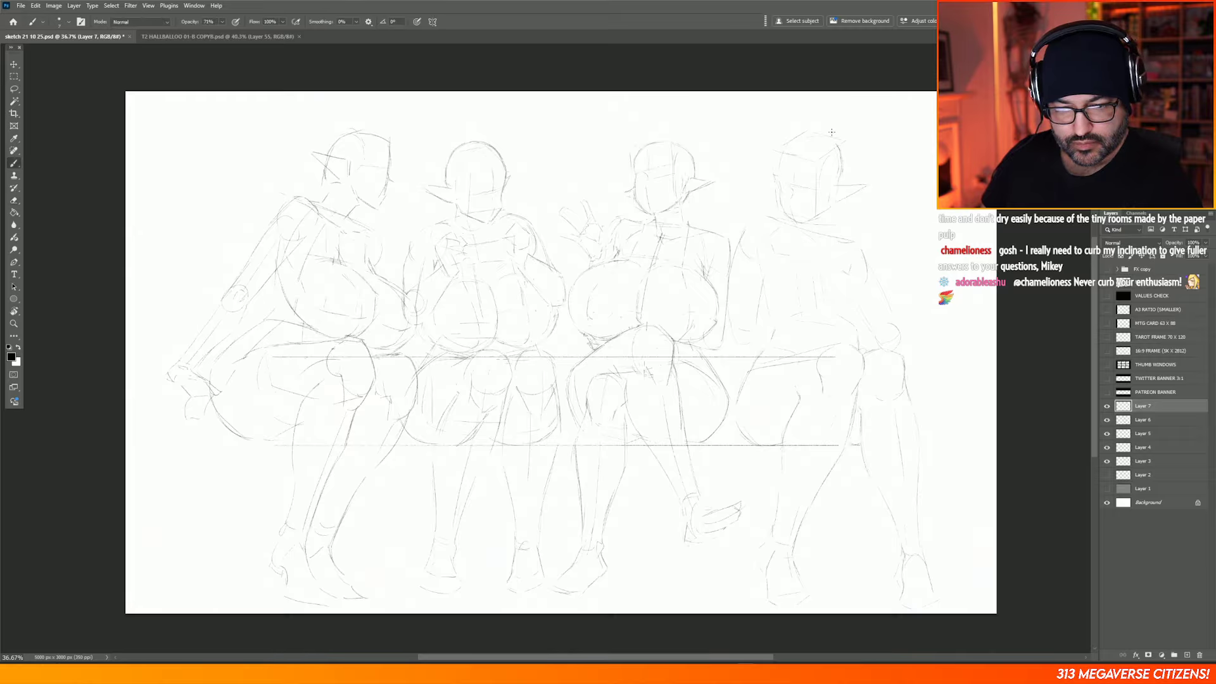
{"action": "key", "text": "e"}
{"action": "key", "text": "b"}
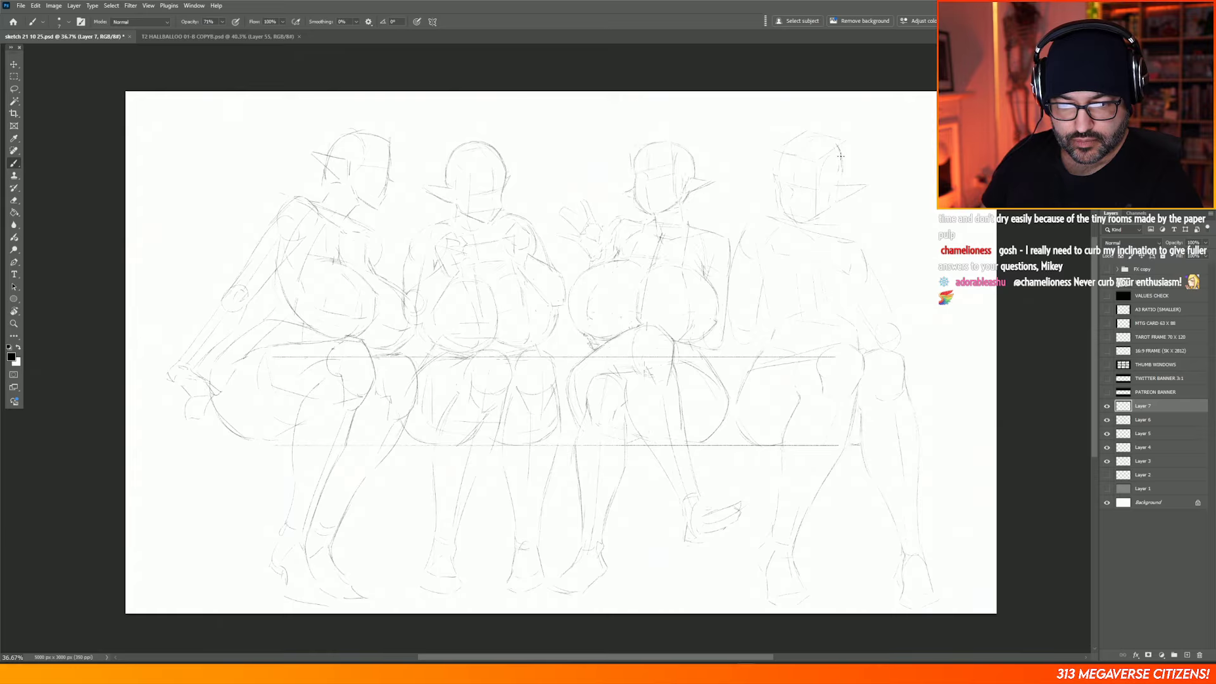
{"action": "key", "text": "e"}
{"action": "key", "text": "b"}
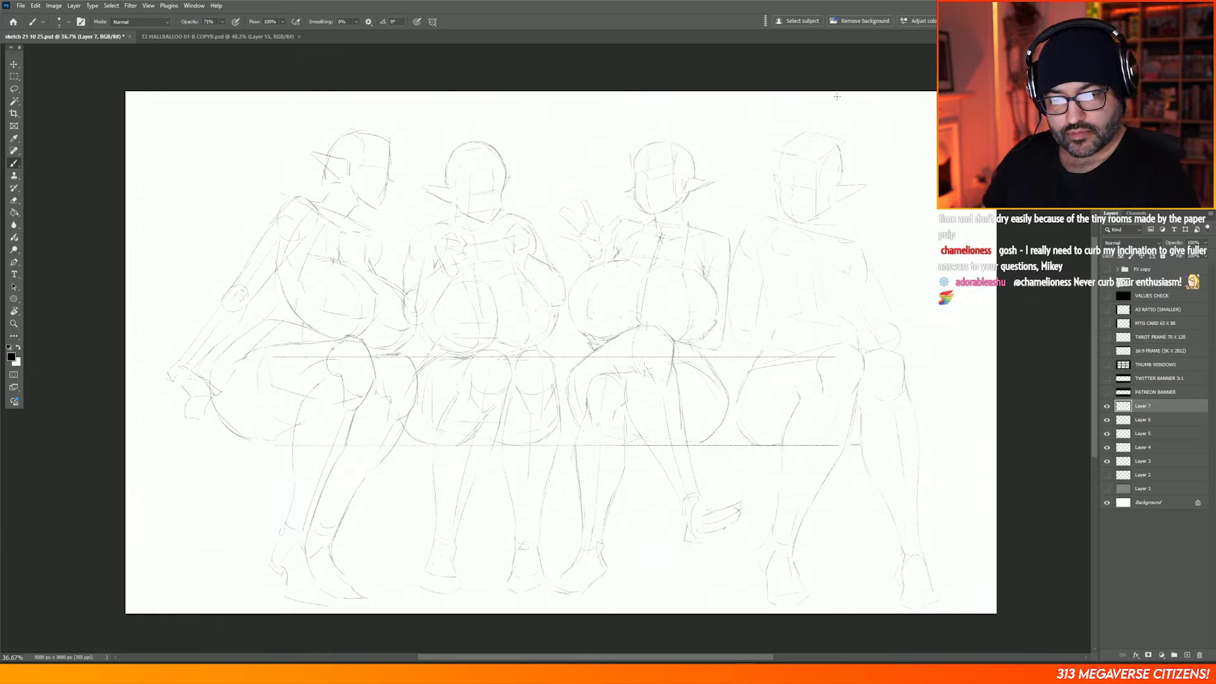
{"action": "key", "text": "e"}
{"action": "key", "text": "b"}
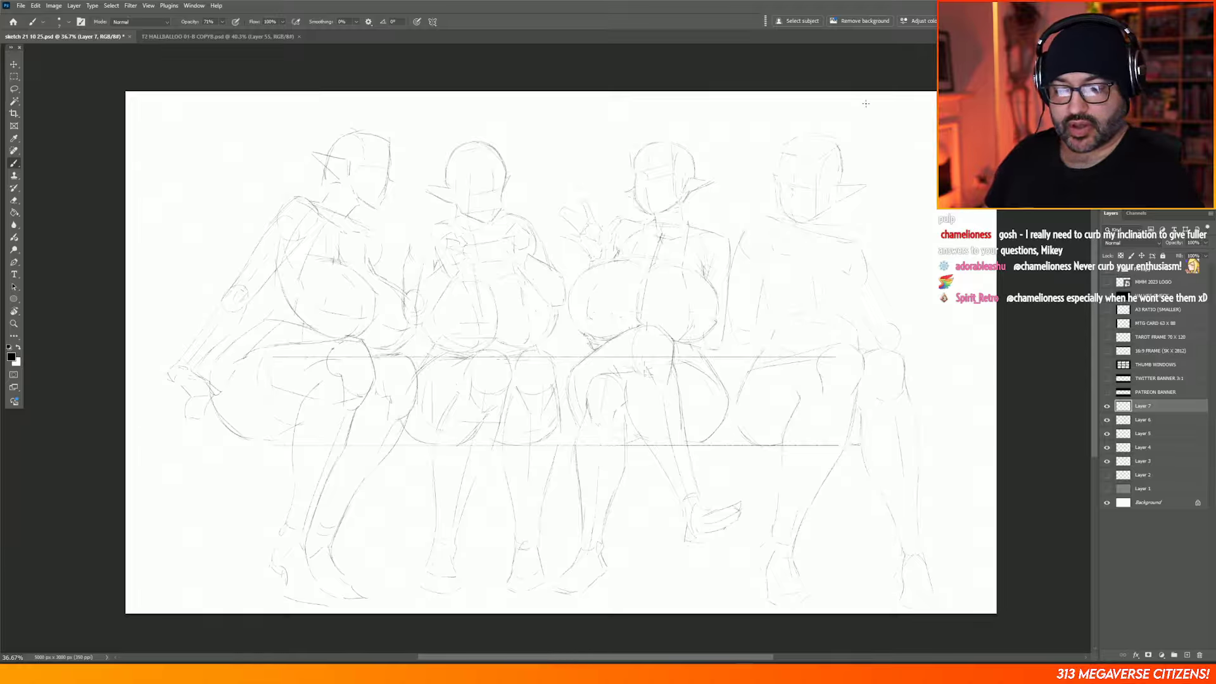
Step: Lasso the fourth figure's head, move it closer to the shoulders and scale it down slightly
{"action": "key", "text": "l"}
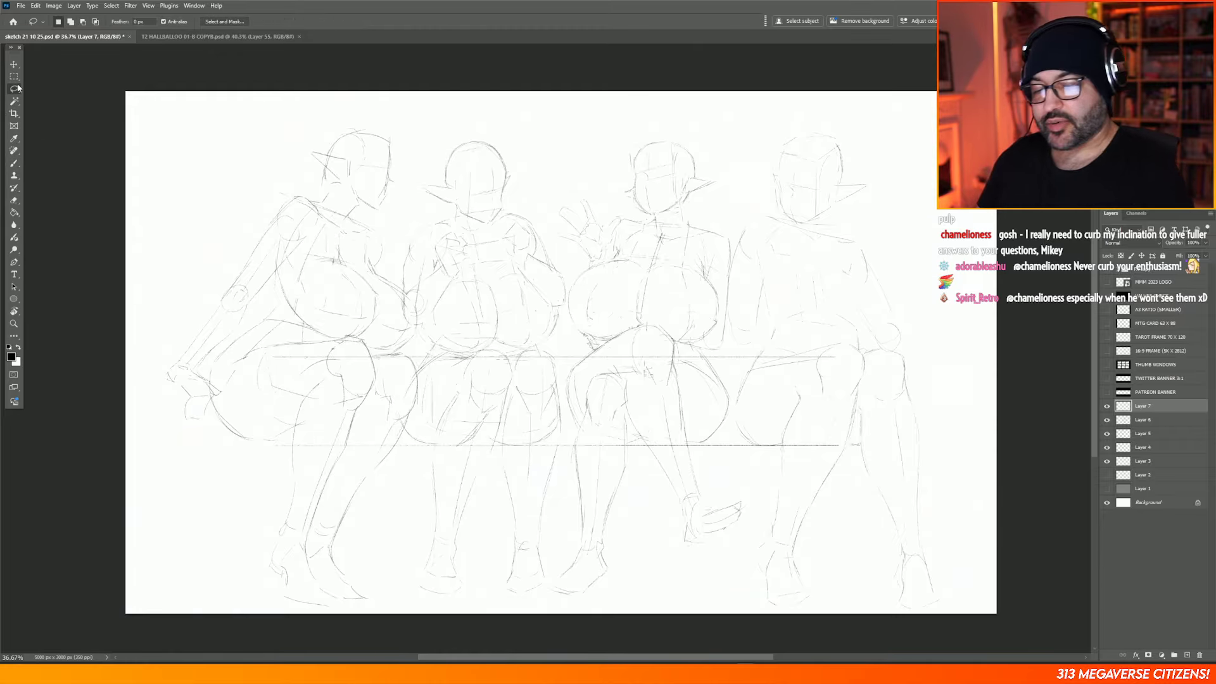
{"action": "mouse_move", "coordinate": [801, 127]}
{"action": "left_mouse_down"}
{"action": "mouse_move", "coordinate": [765, 180]}
{"action": "mouse_move", "coordinate": [771, 205]}
{"action": "mouse_move", "coordinate": [790, 227]}
{"action": "mouse_move", "coordinate": [830, 226]}
{"action": "mouse_move", "coordinate": [870, 201]}
{"action": "mouse_move", "coordinate": [867, 154]}
{"action": "mouse_move", "coordinate": [846, 125]}
{"action": "left_mouse_up"}
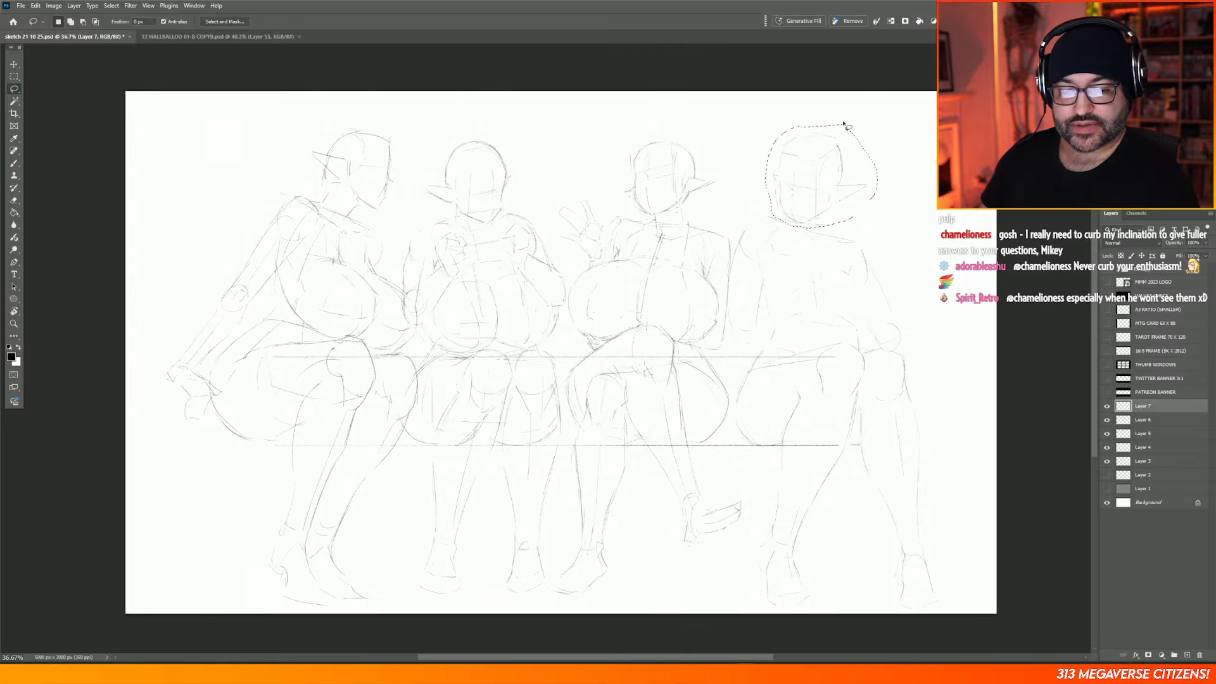
{"action": "key", "text": "v"}
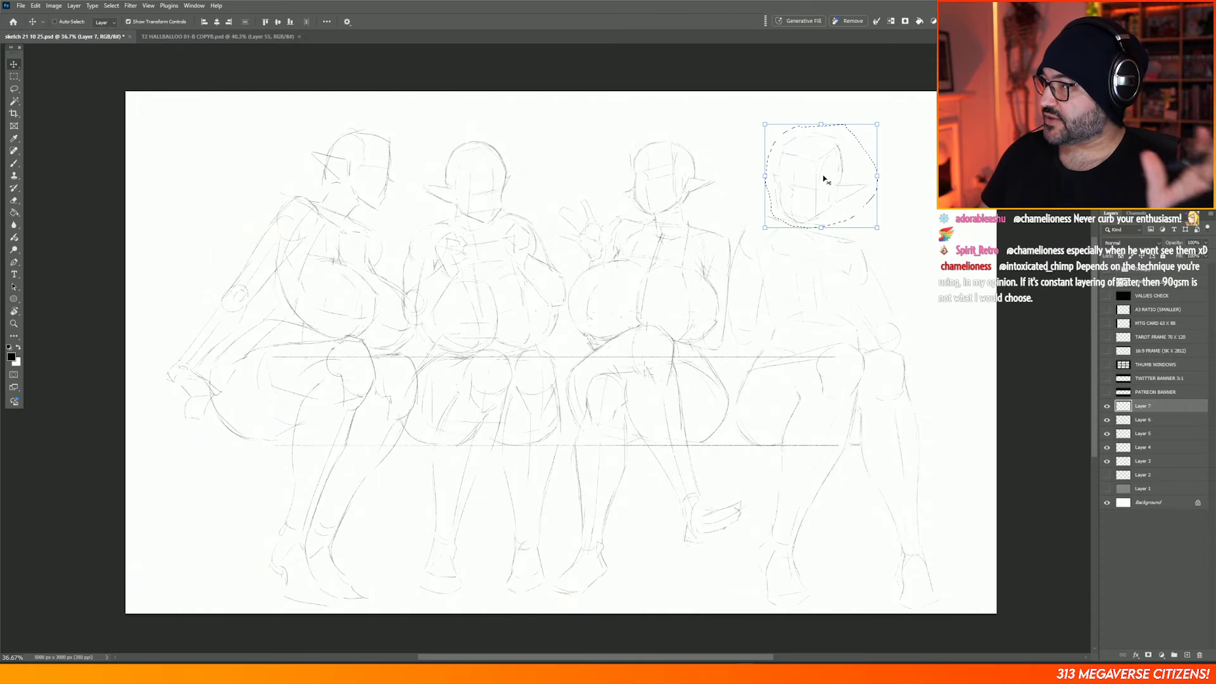
{"action": "mouse_move", "coordinate": [827, 185]}
{"action": "left_mouse_down"}
{"action": "mouse_move", "coordinate": [813, 195]}
{"action": "mouse_move", "coordinate": [818, 184]}
{"action": "mouse_move", "coordinate": [803, 185]}
{"action": "left_mouse_up"}
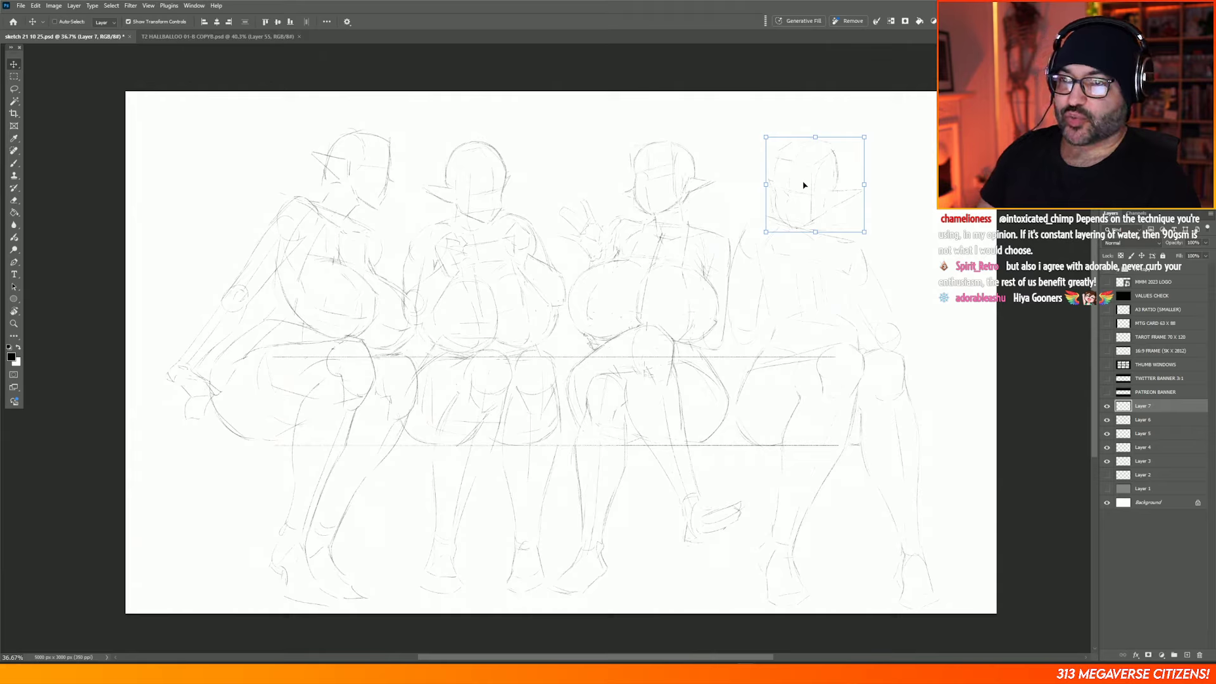
{"action": "left_click_drag", "start_coordinate": [862, 134], "coordinate": [862, 140]}
{"action": "left_click_drag", "start_coordinate": [824, 187], "coordinate": [828, 184]}
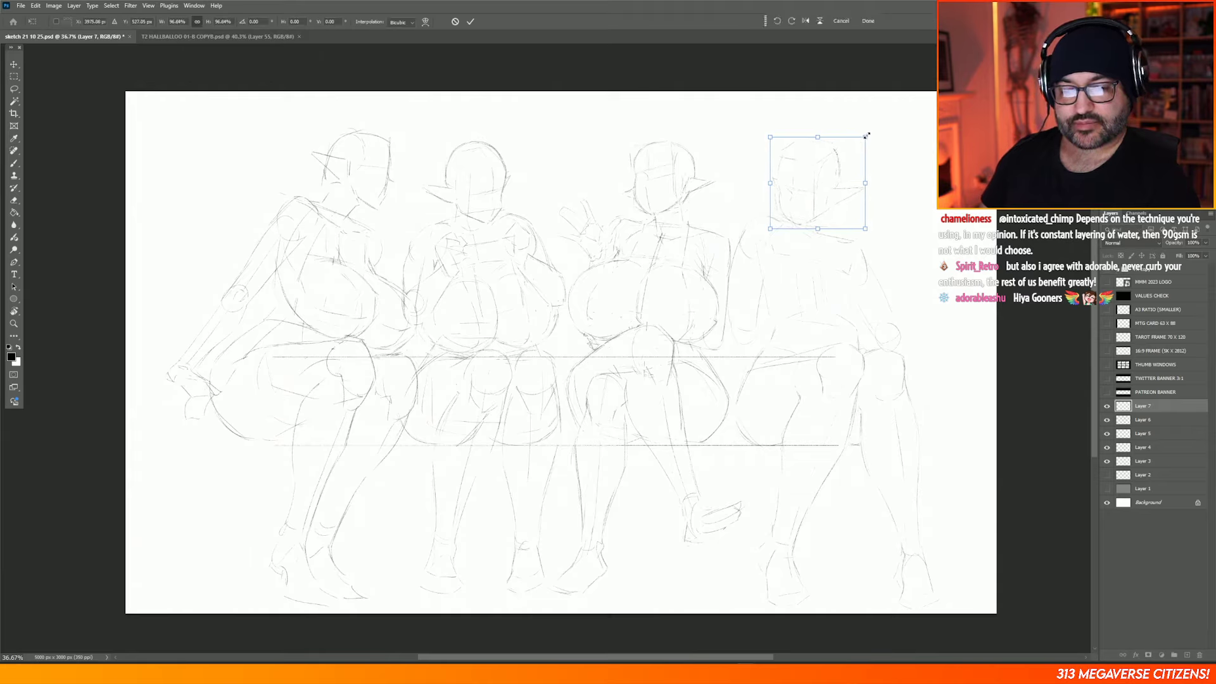
{"action": "left_click_drag", "start_coordinate": [865, 138], "coordinate": [837, 169]}
{"action": "key", "text": "Return"}
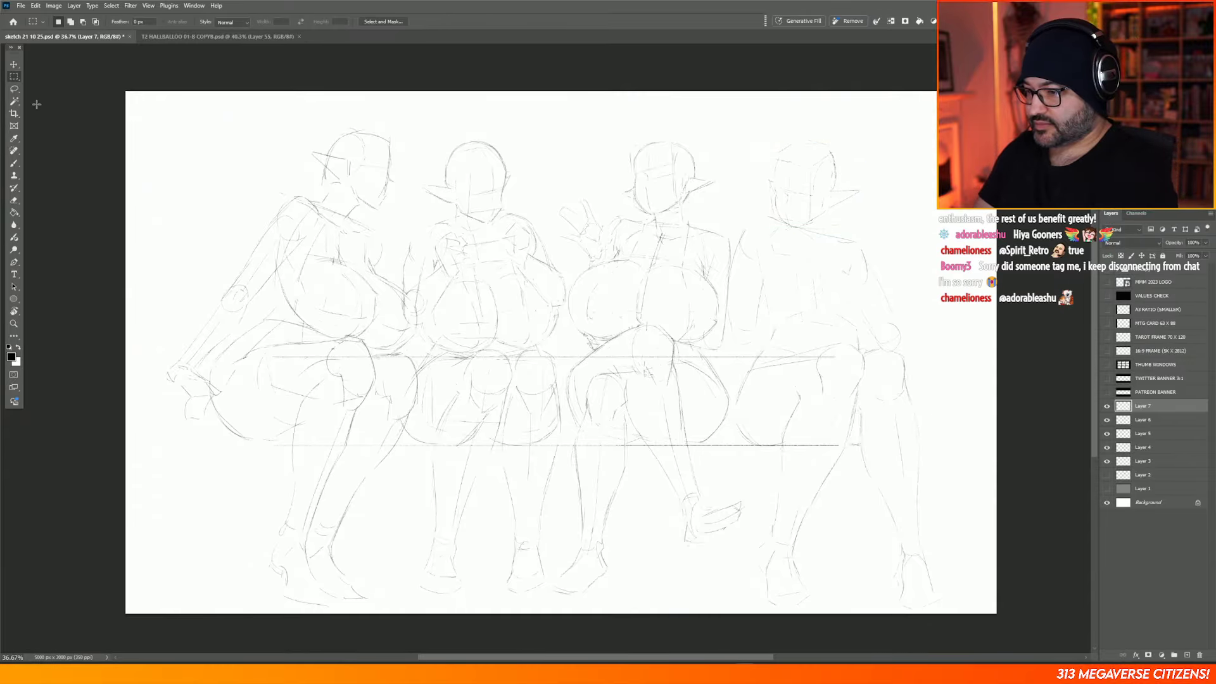
Step: Lasso the fourth figure's head again, nudge it slightly over the shoulders and return to the Brush
{"action": "left_click", "coordinate": [14, 164]}
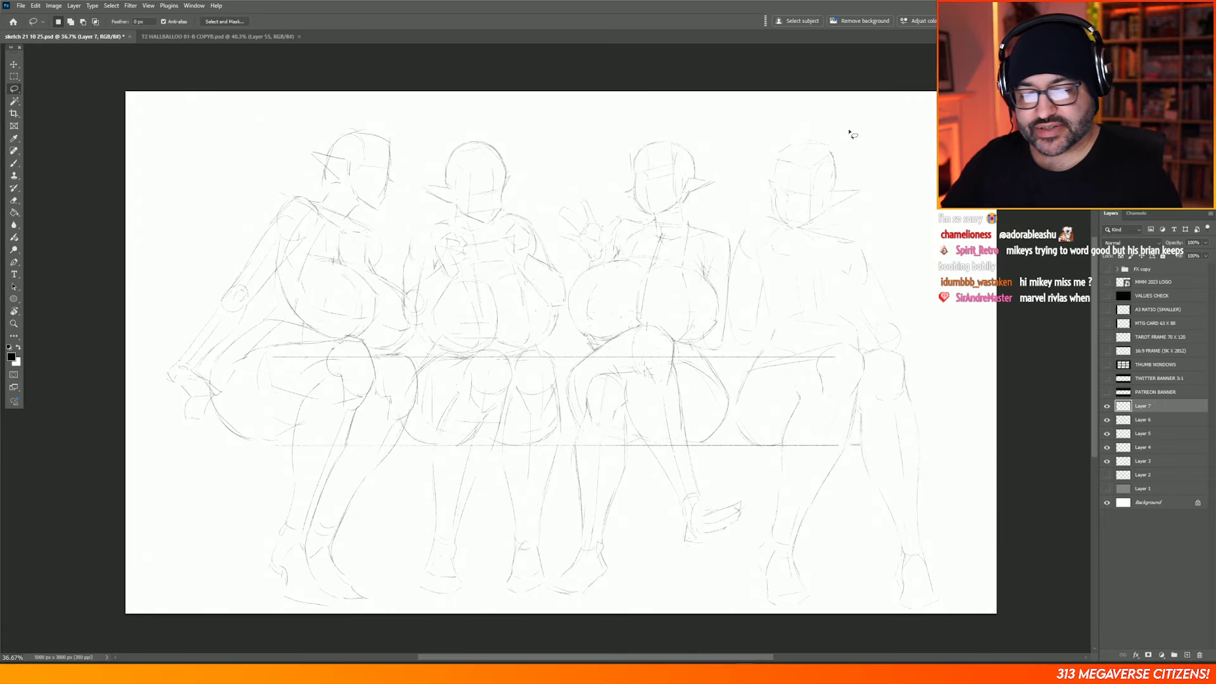
{"action": "left_click_drag", "start_coordinate": [802, 139], "coordinate": [762, 170]}
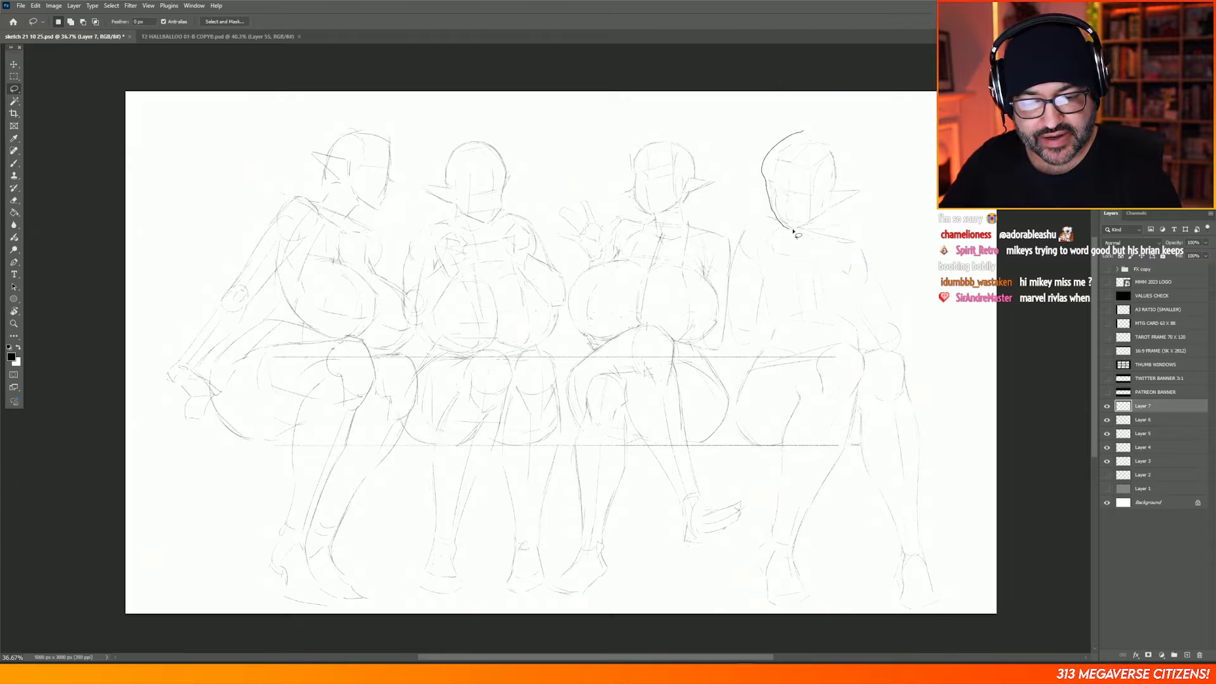
{"action": "left_click_drag", "start_coordinate": [863, 199], "coordinate": [854, 136]}
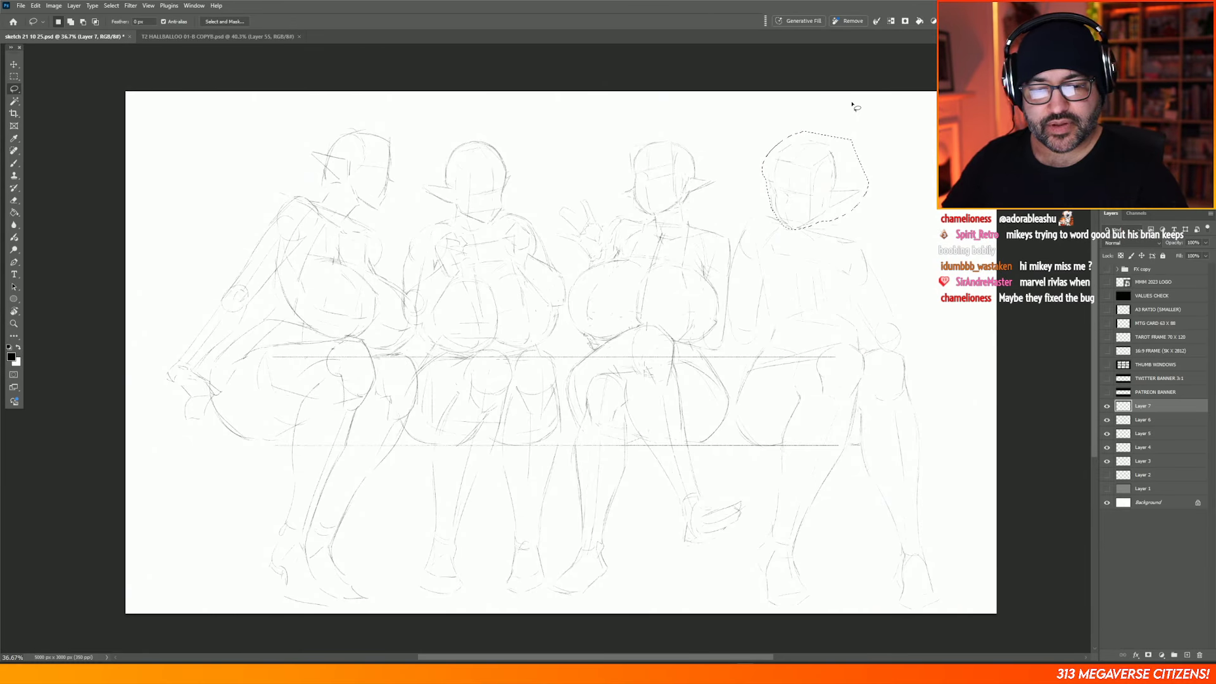
{"action": "left_click", "coordinate": [17, 66]}
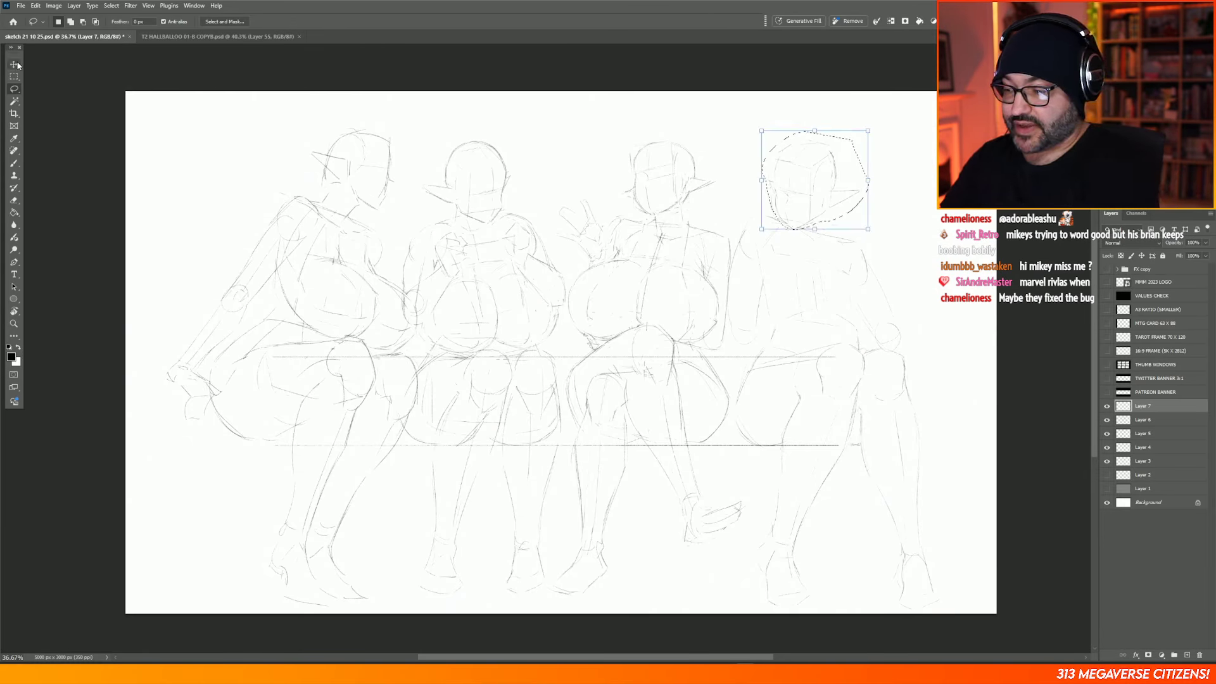
{"action": "left_click_drag", "start_coordinate": [842, 187], "coordinate": [836, 188]}
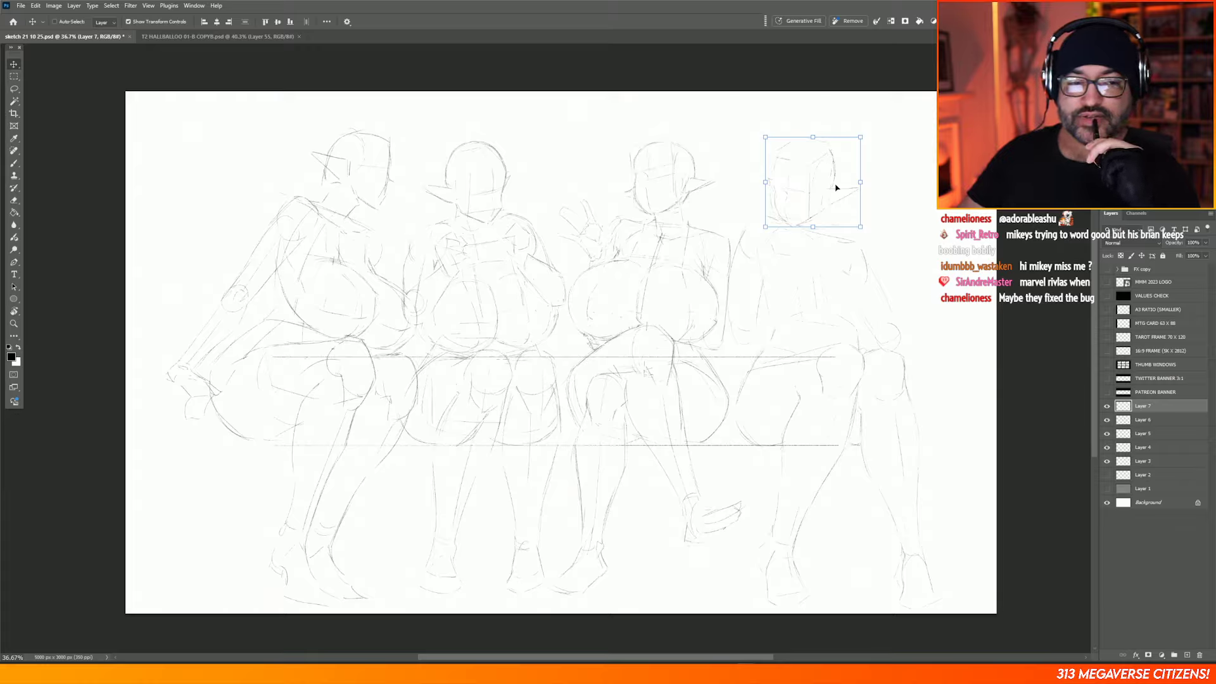
{"action": "key", "text": "m"}
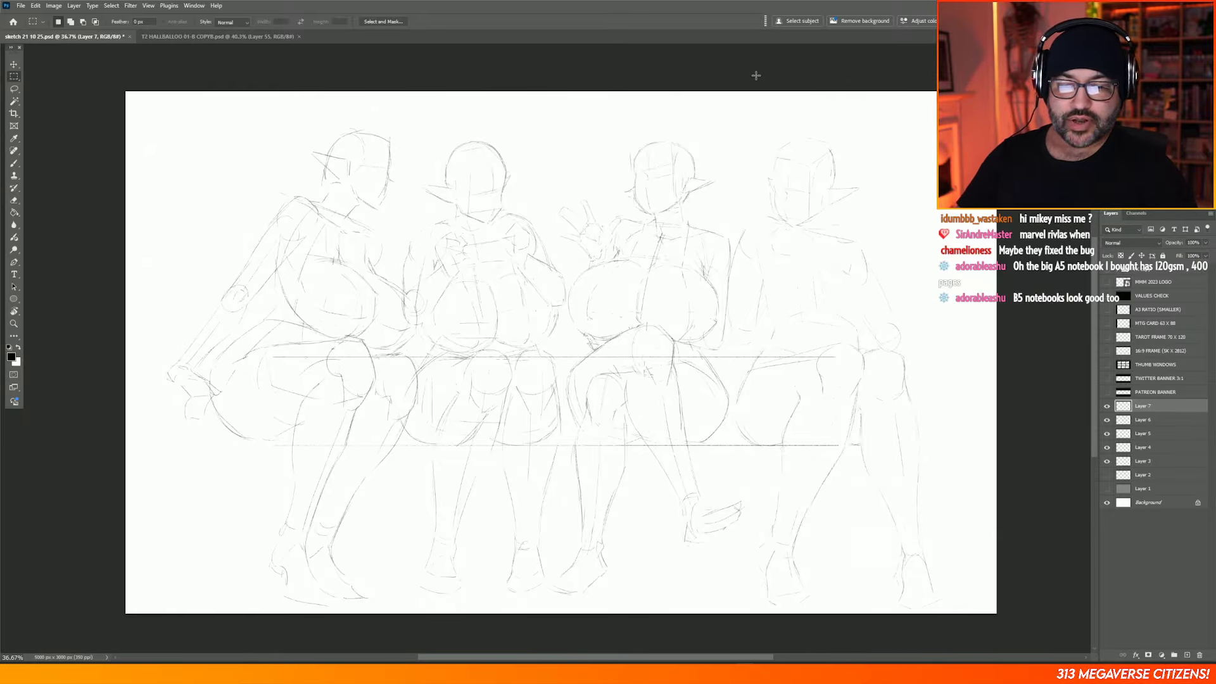
{"action": "left_click", "coordinate": [21, 163]}
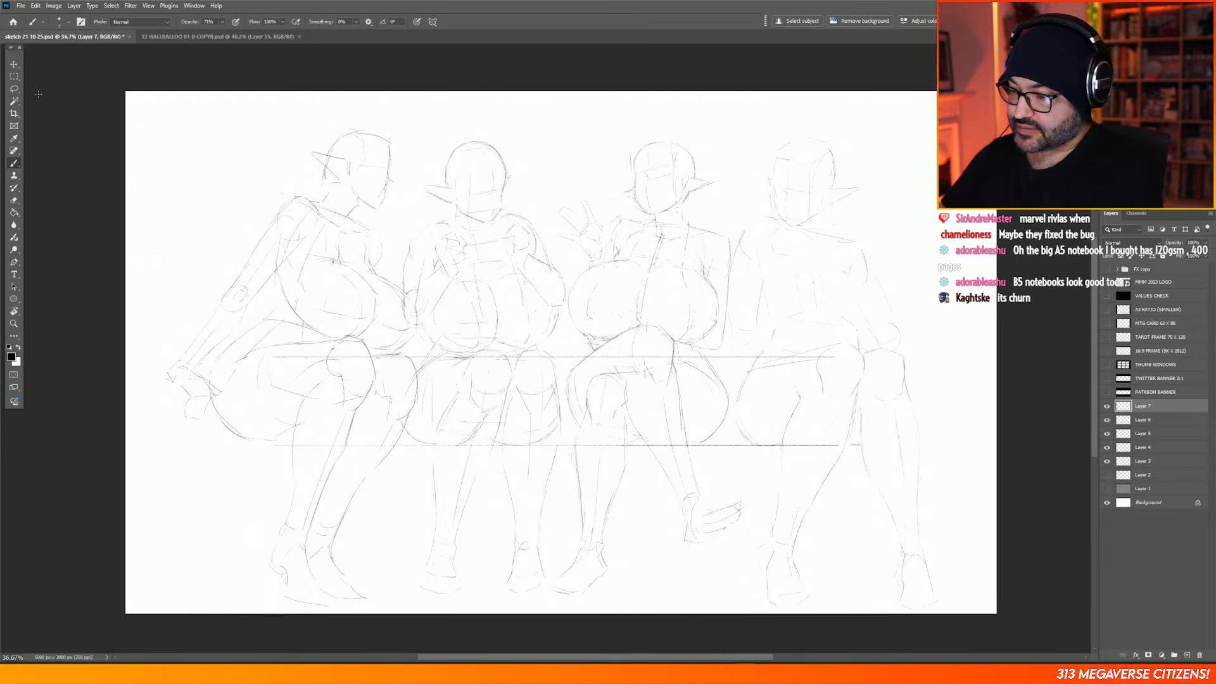
Step: Lasso the fourth figure's outer arm on Layer 7 and shift it slightly against the shoulder
{"action": "left_click", "coordinate": [14, 89]}
{"action": "mouse_move", "coordinate": [849, 237]}
{"action": "left_mouse_down"}
{"action": "mouse_move", "coordinate": [839, 250]}
{"action": "mouse_move", "coordinate": [861, 331]}
{"action": "mouse_move", "coordinate": [913, 325]}
{"action": "mouse_move", "coordinate": [874, 240]}
{"action": "mouse_move", "coordinate": [864, 269]}
{"action": "left_mouse_up"}
{"action": "key", "text": "v"}
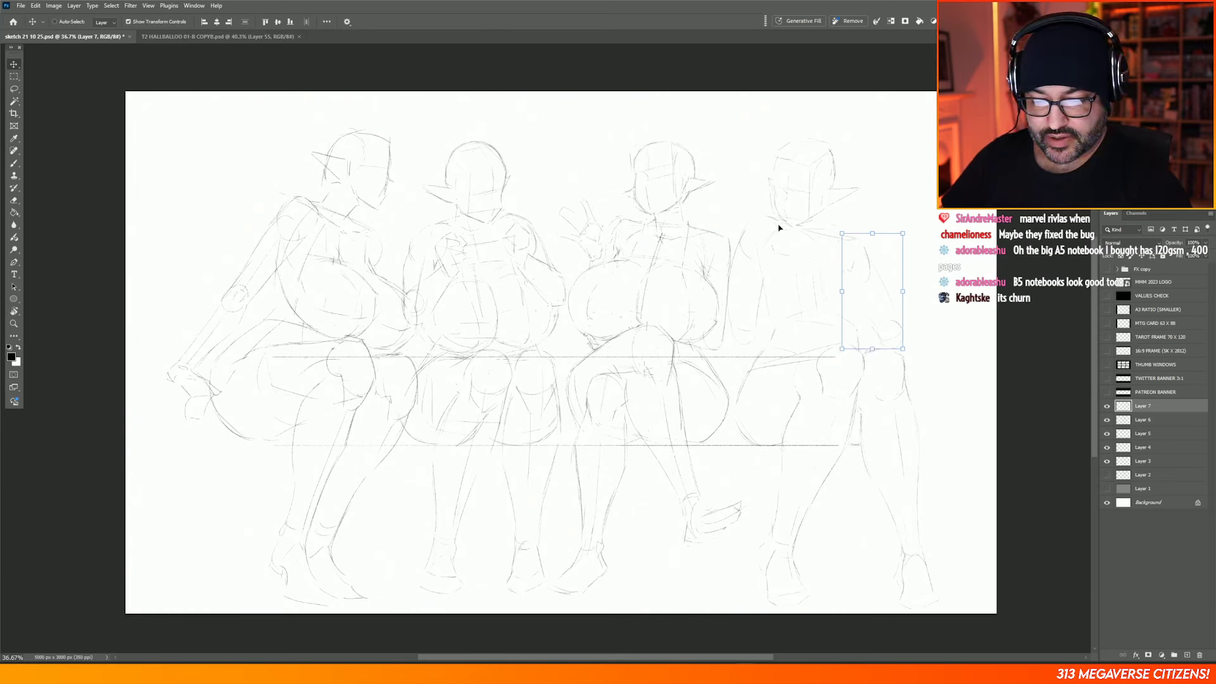
Step: Lasso the fourth figure's other arm, beside the third figure, nudge it slightly and deselect it
{"action": "left_click", "coordinate": [19, 92]}
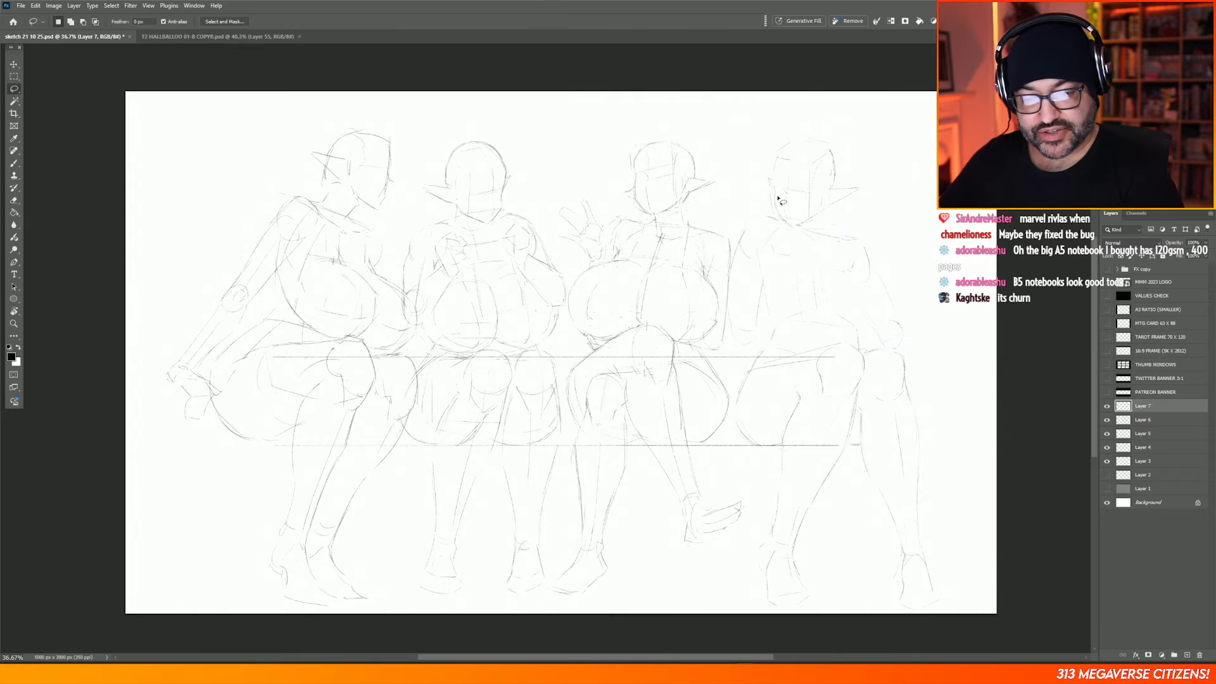
{"action": "mouse_move", "coordinate": [762, 210]}
{"action": "left_mouse_down"}
{"action": "mouse_move", "coordinate": [778, 240]}
{"action": "mouse_move", "coordinate": [756, 343]}
{"action": "mouse_move", "coordinate": [742, 352]}
{"action": "mouse_move", "coordinate": [724, 278]}
{"action": "mouse_move", "coordinate": [751, 209]}
{"action": "left_mouse_up"}
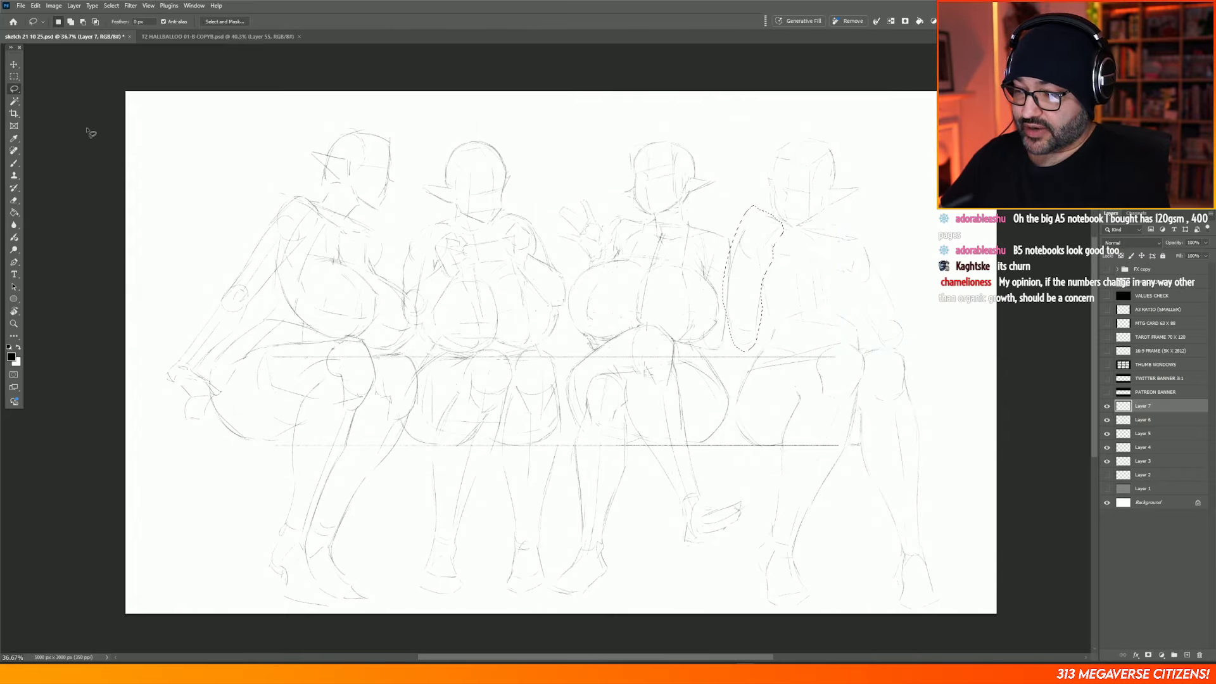
{"action": "left_click", "coordinate": [14, 64]}
{"action": "left_click_drag", "start_coordinate": [739, 295], "coordinate": [745, 294]}
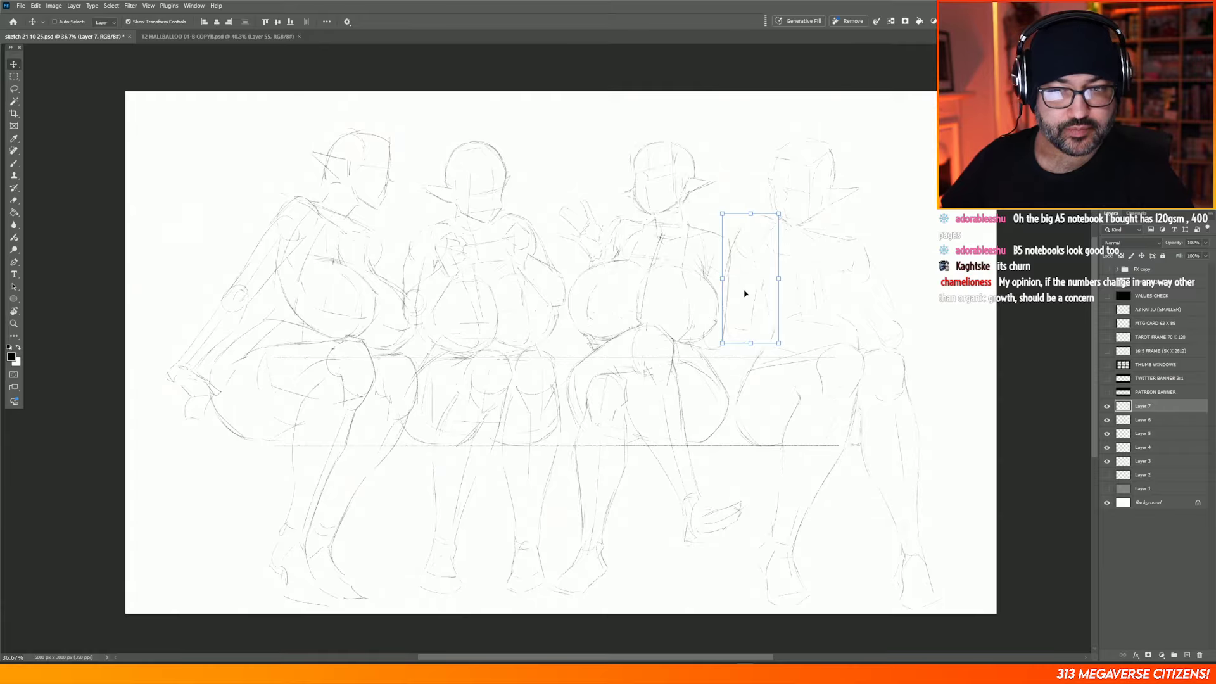
{"action": "left_click", "coordinate": [17, 76]}
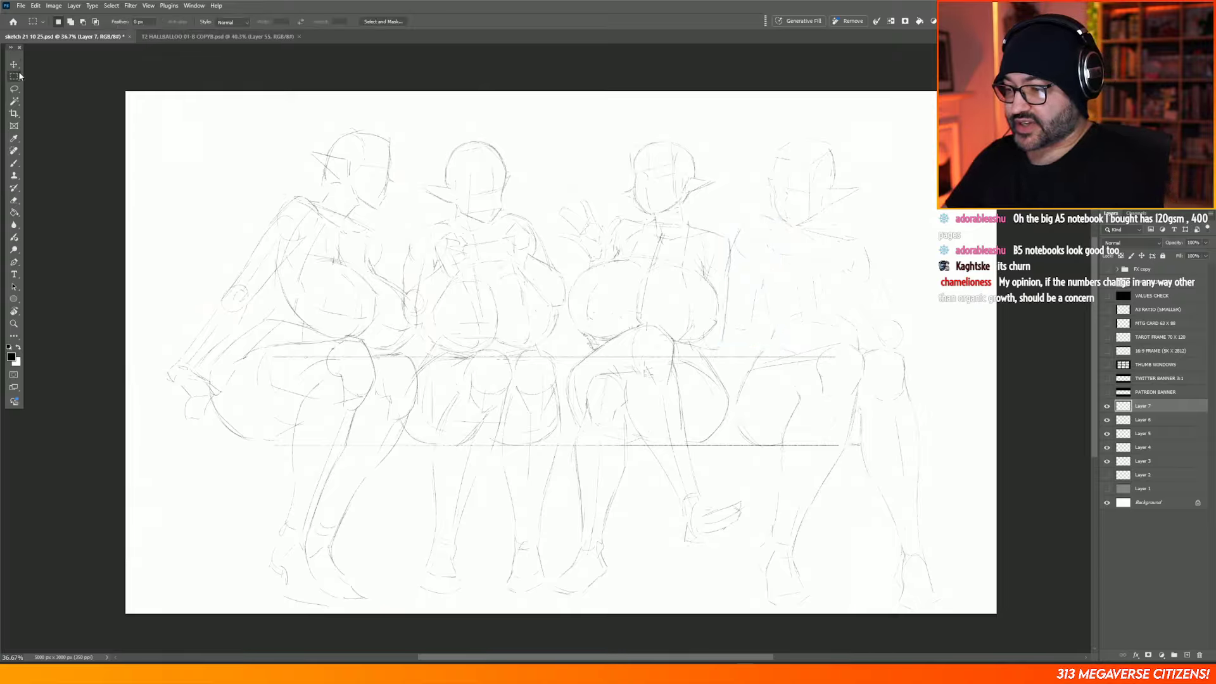
{"action": "left_click", "coordinate": [20, 66]}
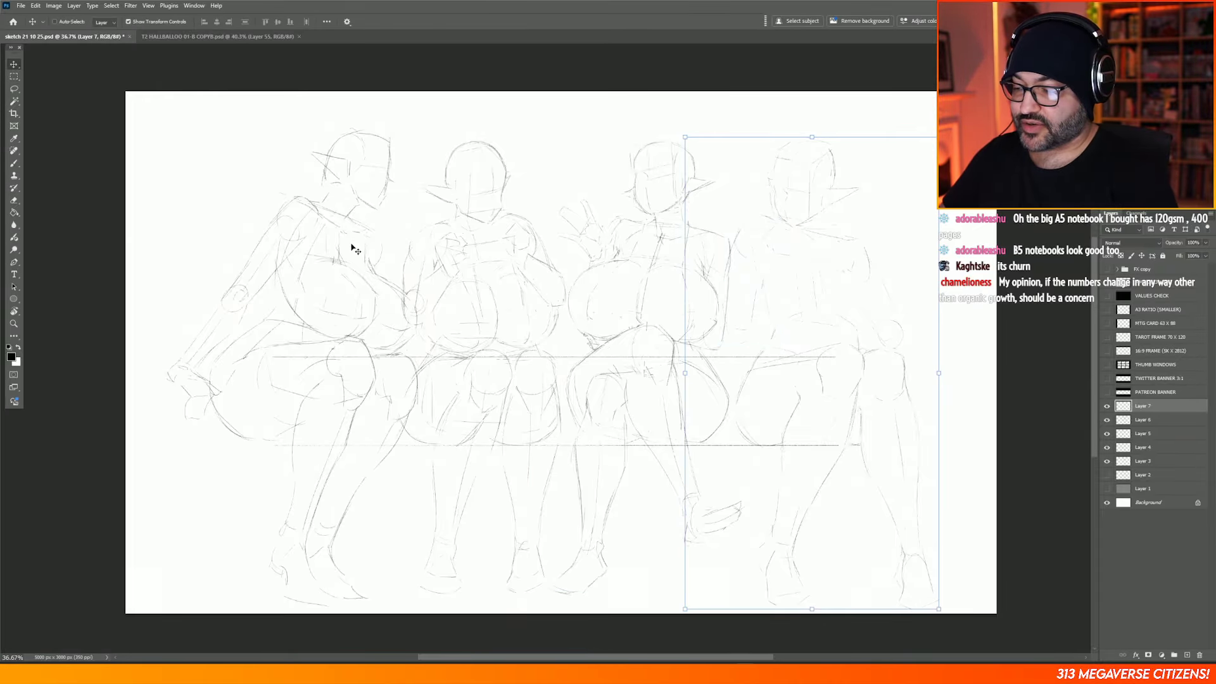
{"action": "left_click", "coordinate": [14, 76]}
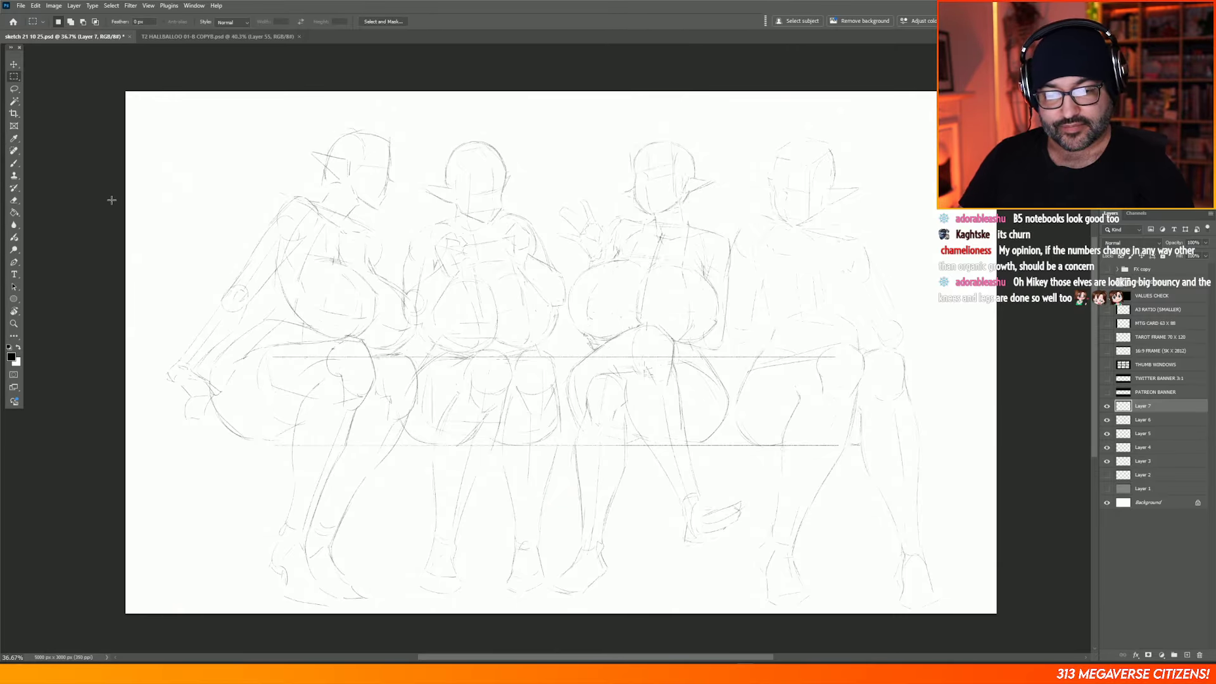
Step: Sketch the fourth figure's neck line below the ear, alternating Brush and Eraser
{"action": "left_click", "coordinate": [14, 163]}
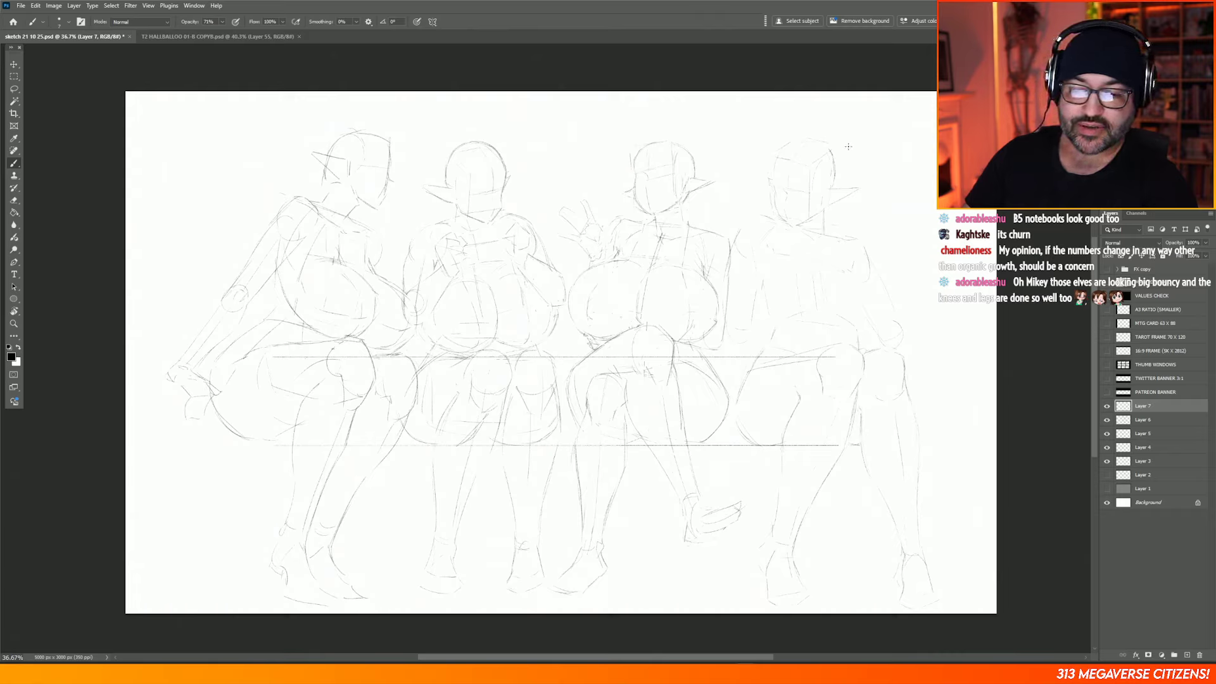
{"action": "key", "text": "e"}
{"action": "key", "text": "b"}
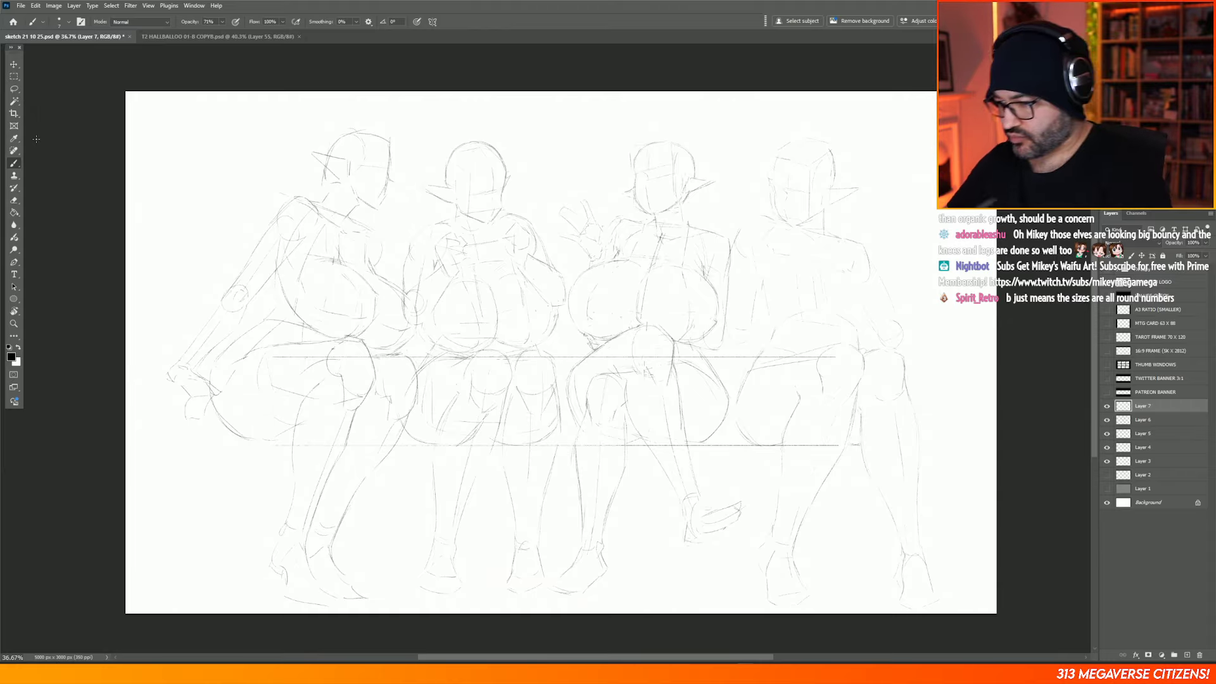
Step: Scale the whole fourth figure down to about 96% and reposition her on the bench line with Free Transform
{"action": "left_click", "coordinate": [14, 88]}
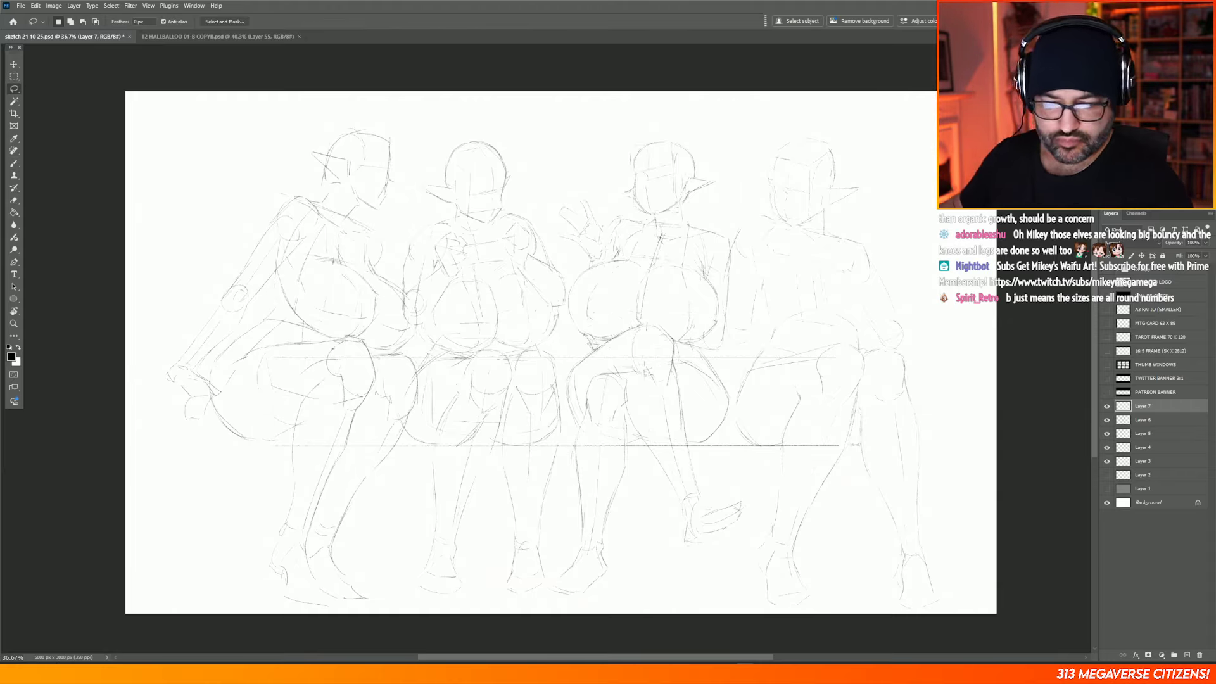
{"action": "left_click", "coordinate": [14, 76]}
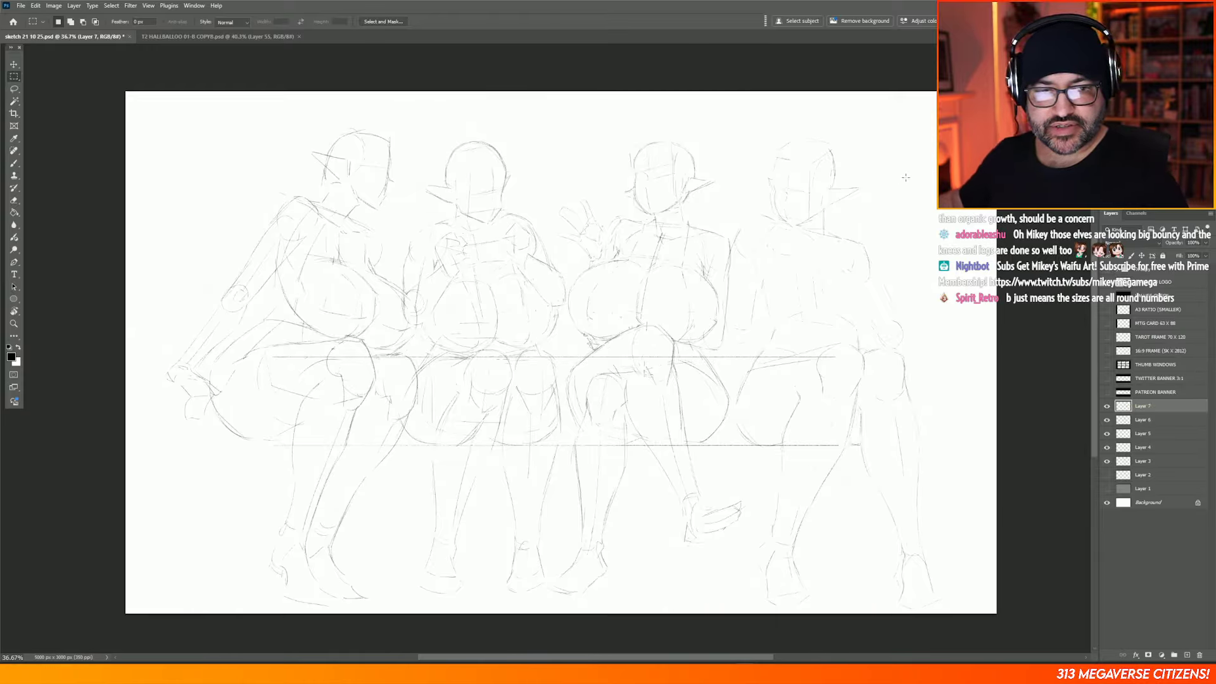
{"action": "key", "text": "ctrl+t"}
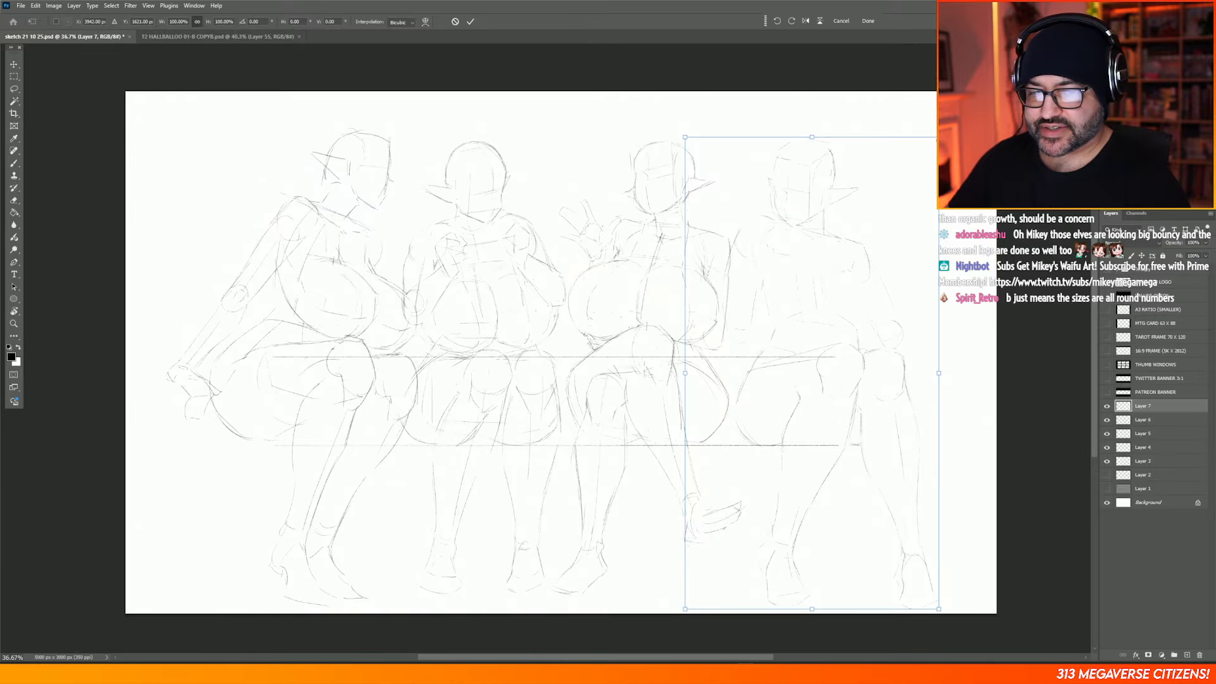
{"action": "left_click_drag", "start_coordinate": [938, 137], "coordinate": [926, 162]}
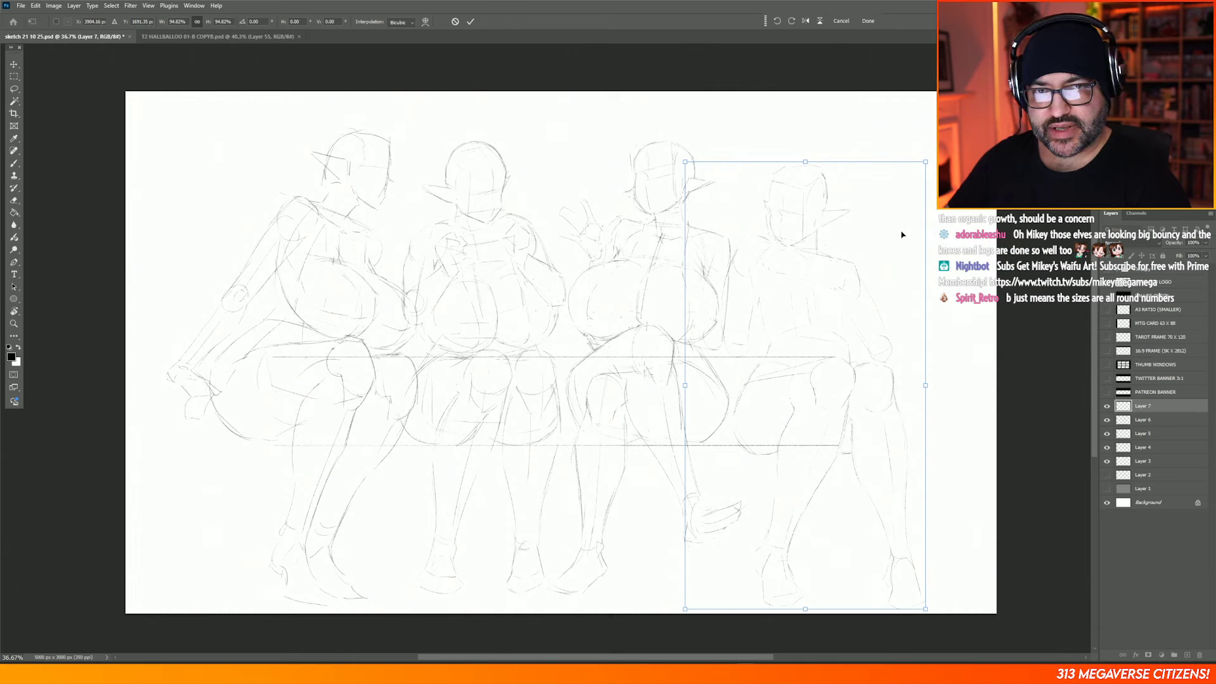
{"action": "left_click_drag", "start_coordinate": [899, 238], "coordinate": [905, 231]}
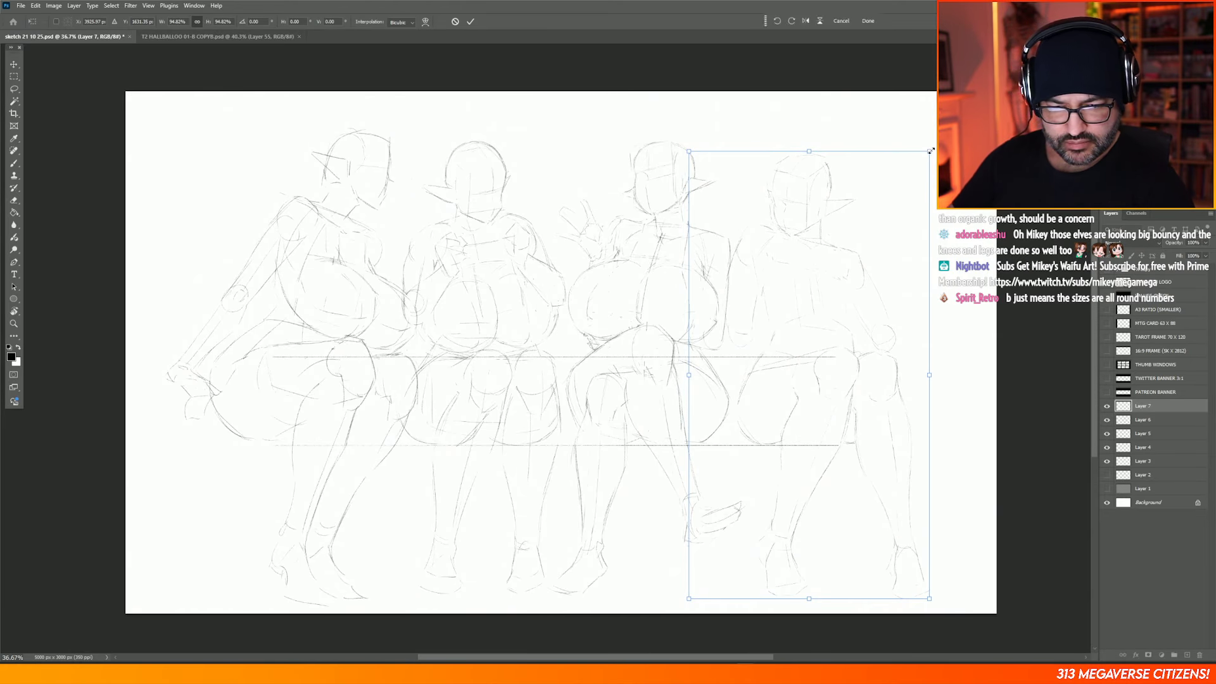
{"action": "left_click_drag", "start_coordinate": [932, 151], "coordinate": [921, 169]}
{"action": "mouse_move", "coordinate": [893, 218]}
{"action": "left_mouse_down"}
{"action": "mouse_move", "coordinate": [903, 201]}
{"action": "mouse_move", "coordinate": [897, 213]}
{"action": "left_mouse_up"}
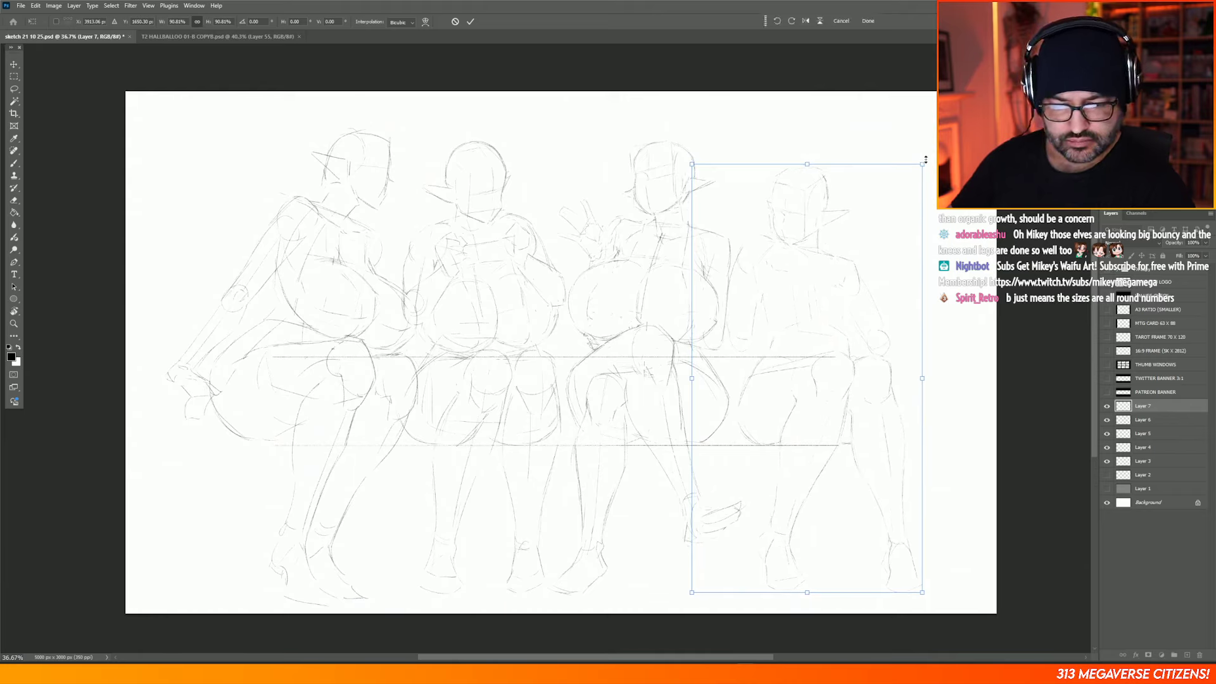
{"action": "left_click_drag", "start_coordinate": [922, 164], "coordinate": [928, 155]}
{"action": "left_click_drag", "start_coordinate": [906, 187], "coordinate": [933, 145]}
{"action": "left_click_drag", "start_coordinate": [903, 195], "coordinate": [902, 197]}
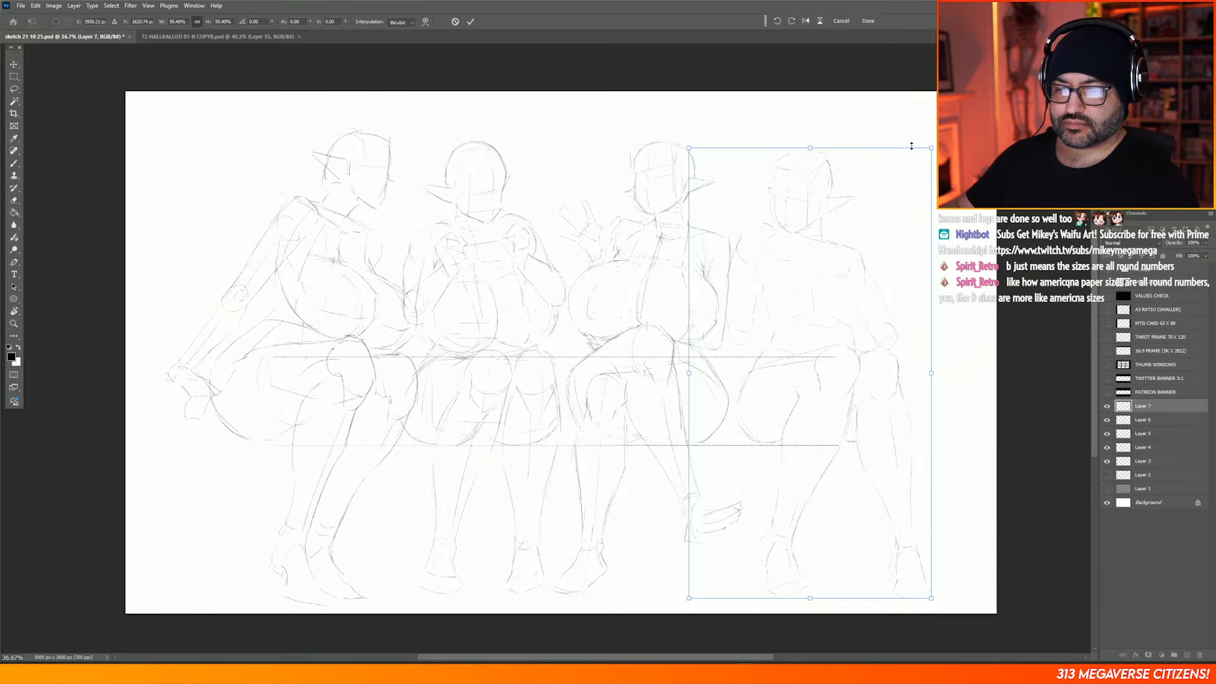
{"action": "key", "text": "Return"}
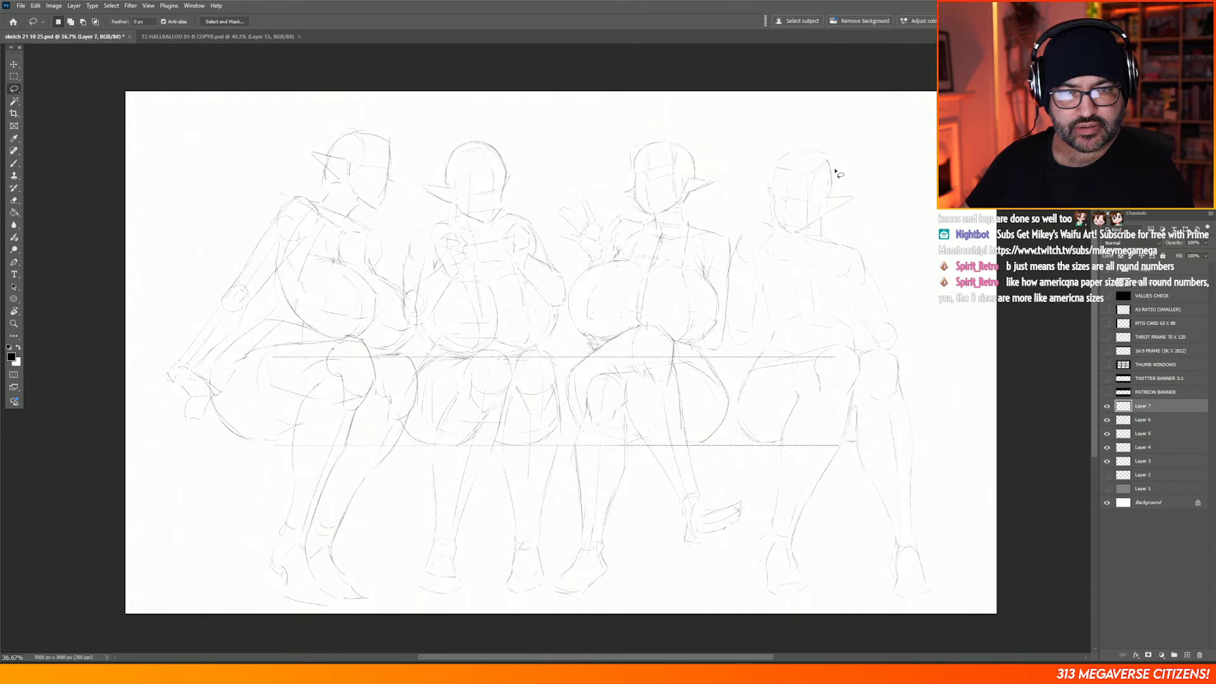
Step: Lasso the fourth figure's head, torso and arms, move them up slightly above the hips and deselect
{"action": "mouse_move", "coordinate": [797, 132]}
{"action": "left_mouse_down"}
{"action": "mouse_move", "coordinate": [773, 150]}
{"action": "mouse_move", "coordinate": [736, 238]}
{"action": "mouse_move", "coordinate": [713, 313]}
{"action": "mouse_move", "coordinate": [718, 350]}
{"action": "mouse_move", "coordinate": [745, 354]}
{"action": "mouse_move", "coordinate": [793, 330]}
{"action": "mouse_move", "coordinate": [867, 348]}
{"action": "mouse_move", "coordinate": [918, 309]}
{"action": "mouse_move", "coordinate": [894, 149]}
{"action": "left_mouse_up"}
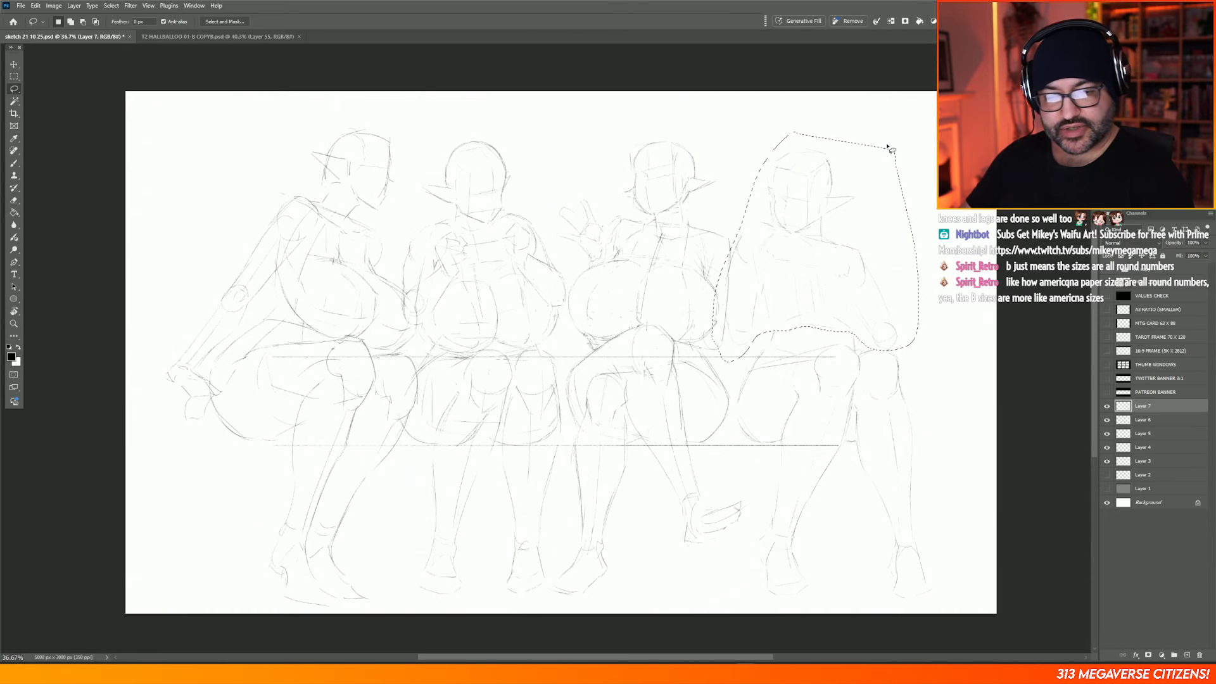
{"action": "left_click", "coordinate": [14, 64]}
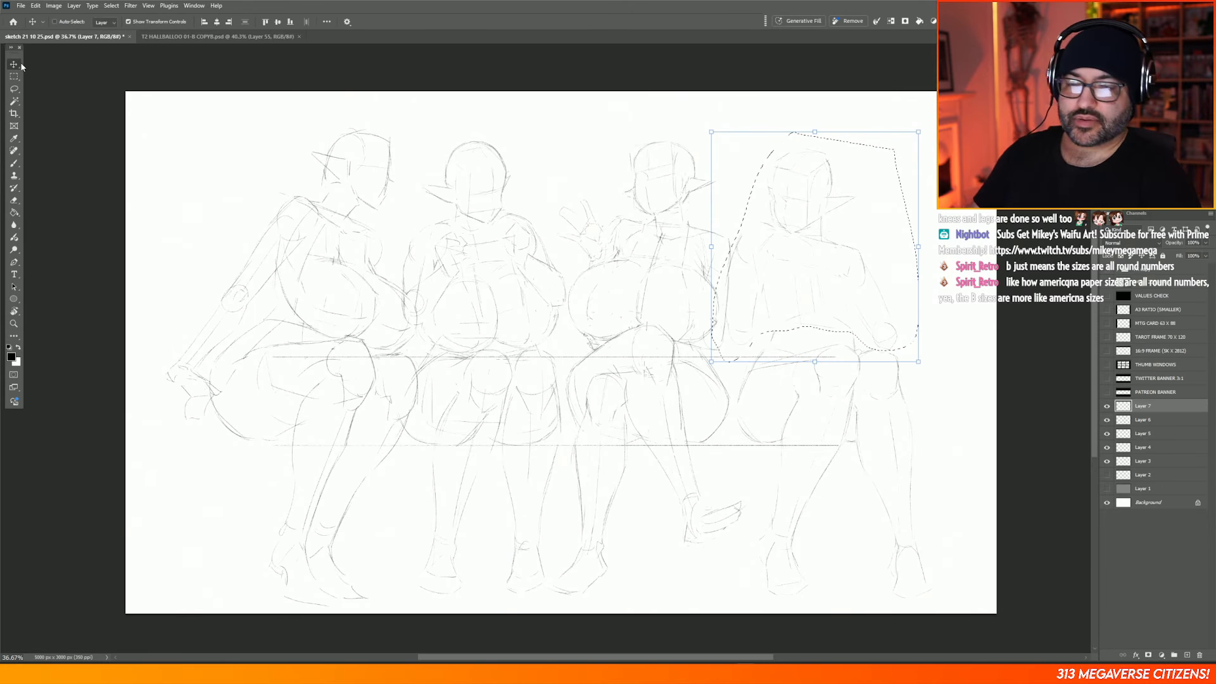
{"action": "left_click_drag", "start_coordinate": [847, 286], "coordinate": [847, 273]}
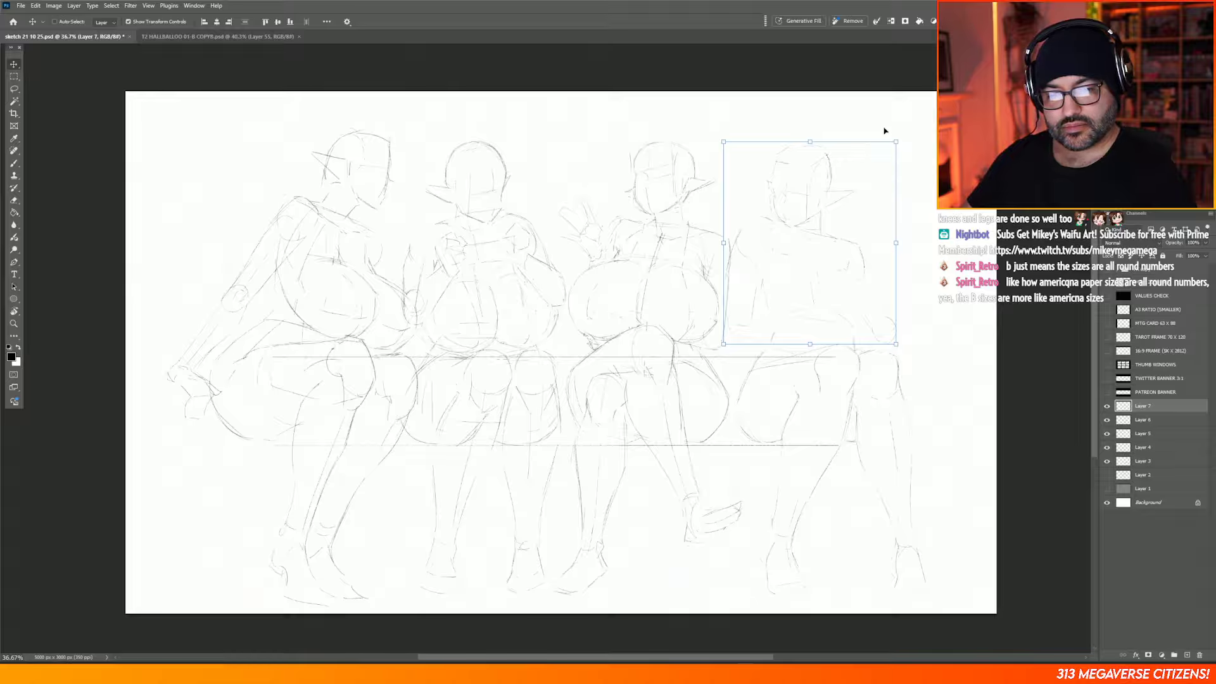
{"action": "left_click", "coordinate": [14, 76]}
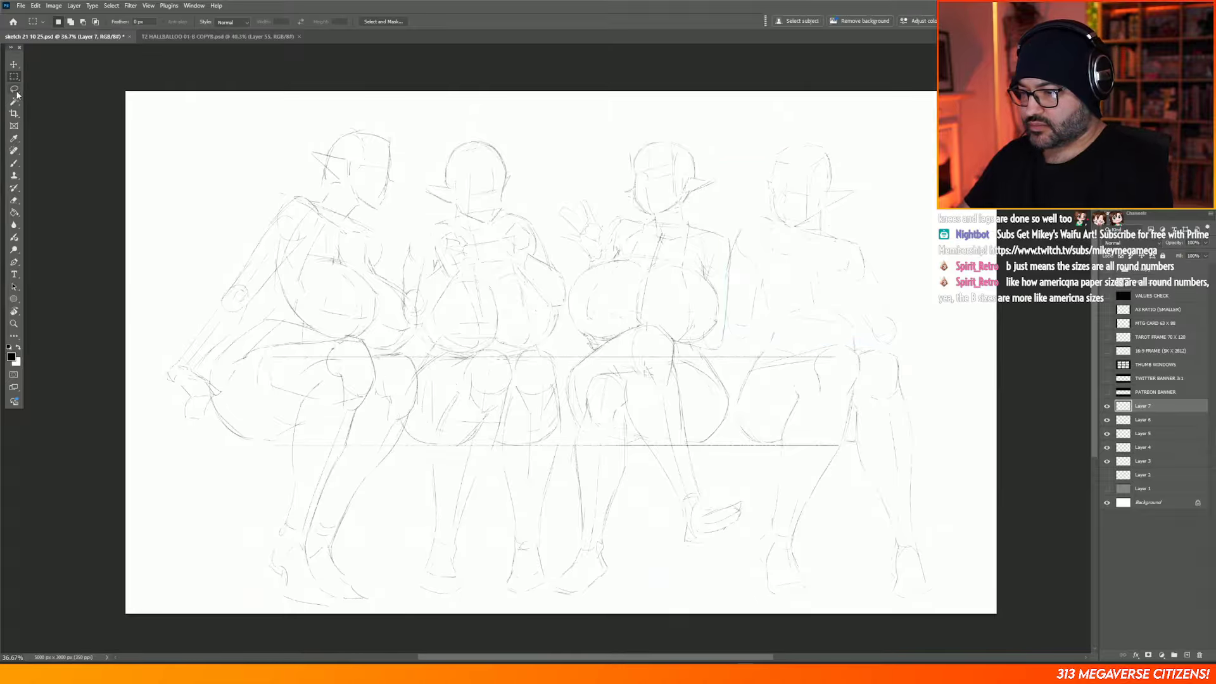
Step: Lasso the fourth figure's head, scale it down to about 96%, raise it slightly over the neck and deselect
{"action": "left_click", "coordinate": [14, 89]}
{"action": "mouse_move", "coordinate": [829, 133]}
{"action": "left_mouse_down"}
{"action": "mouse_move", "coordinate": [754, 174]}
{"action": "mouse_move", "coordinate": [771, 217]}
{"action": "mouse_move", "coordinate": [806, 232]}
{"action": "mouse_move", "coordinate": [865, 200]}
{"action": "mouse_move", "coordinate": [867, 147]}
{"action": "left_mouse_up"}
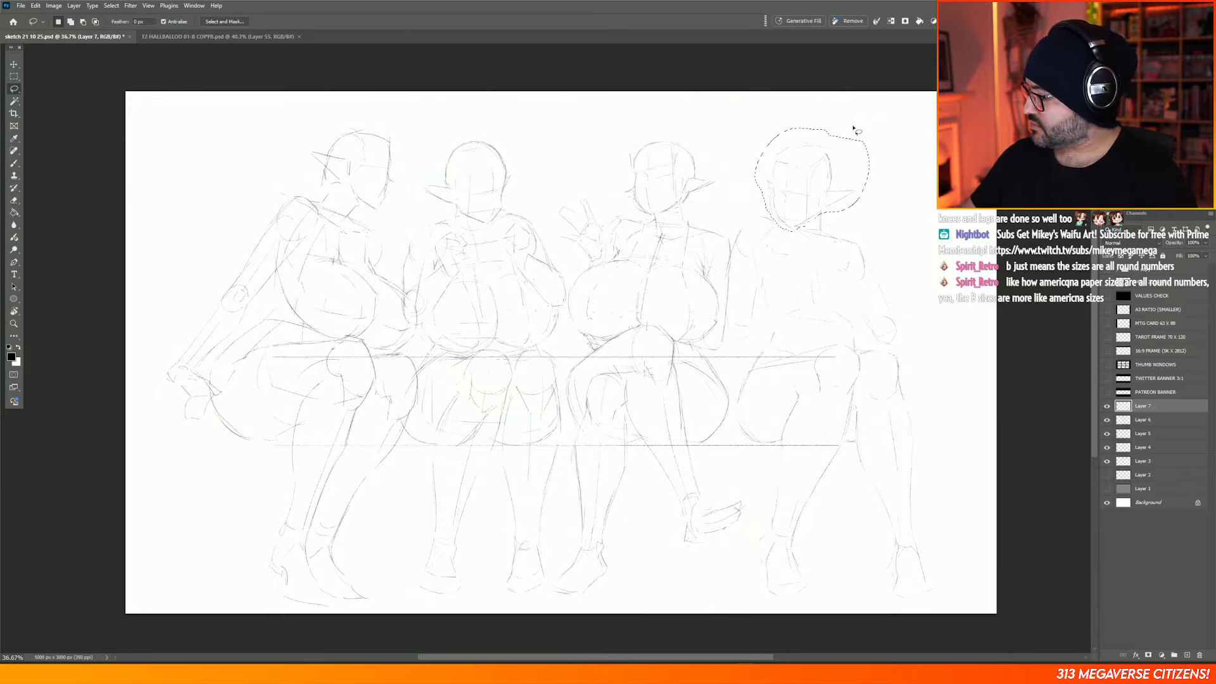
{"action": "key", "text": "ctrl+t"}
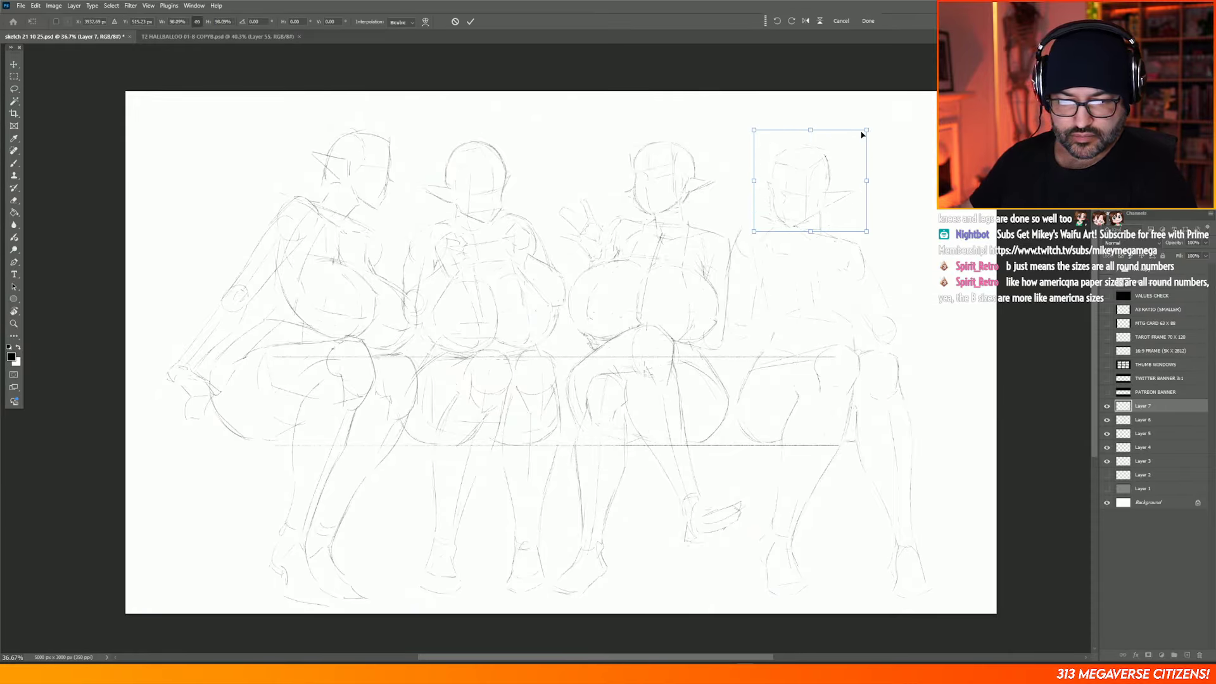
{"action": "left_click_drag", "start_coordinate": [841, 171], "coordinate": [843, 161]}
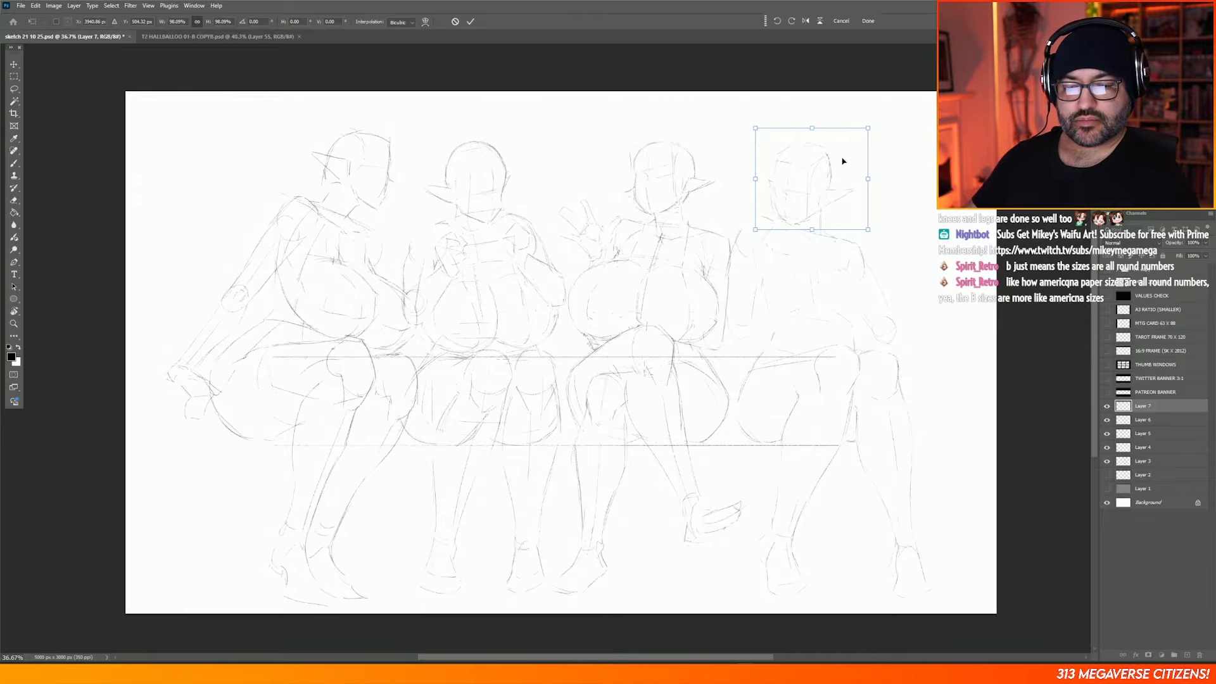
{"action": "key", "text": "Return"}
{"action": "key", "text": "ctrl+d"}
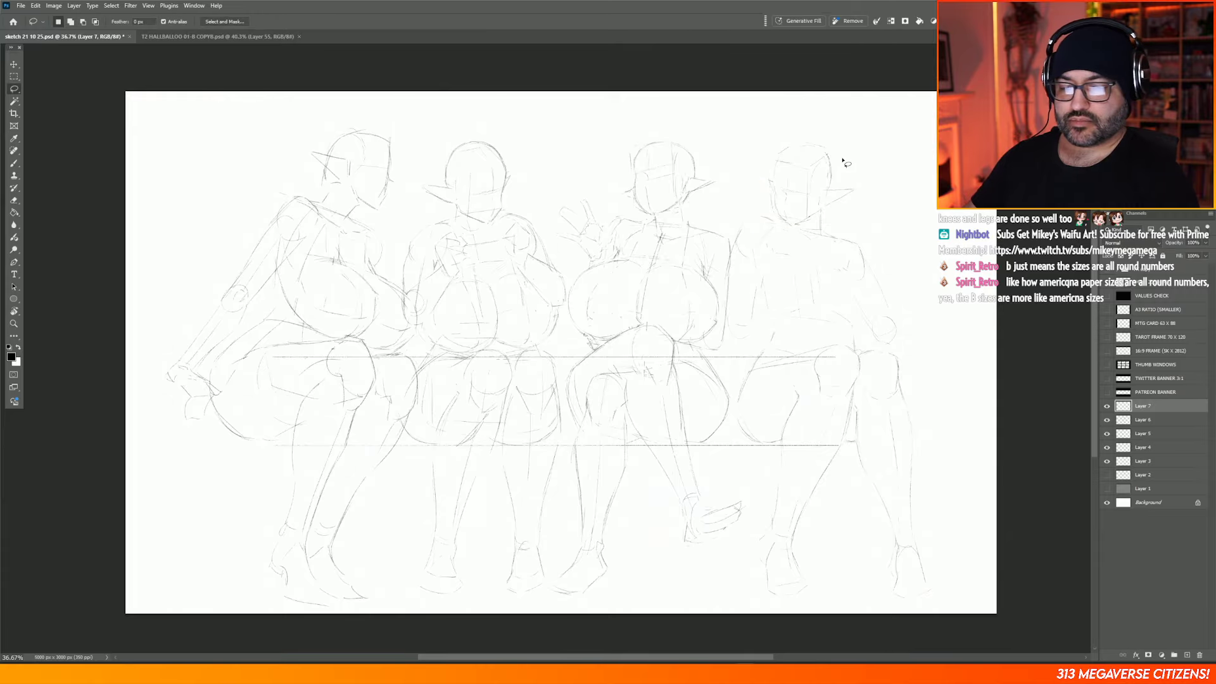
{"action": "left_click", "coordinate": [14, 76]}
Step: Sketch the fourth figure's forearm and raised hand in front of her torso with the Brush
{"action": "key", "text": "b"}
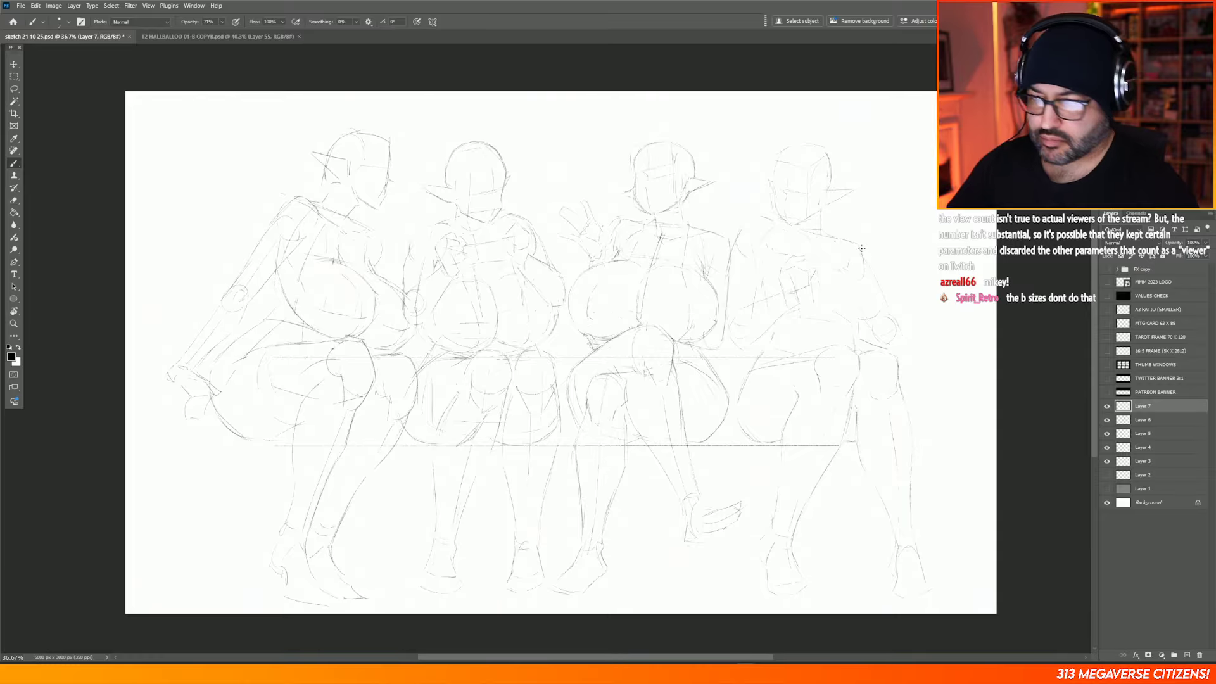
{"action": "key", "text": "e"}
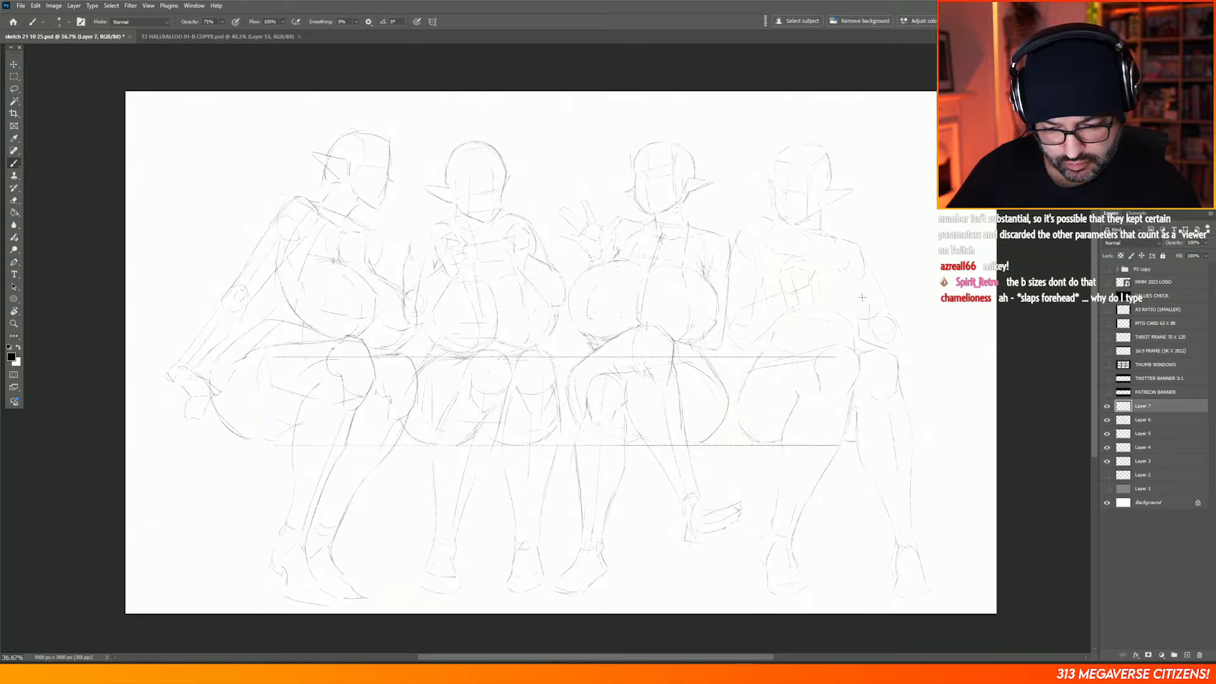
{"action": "key", "text": "b"}
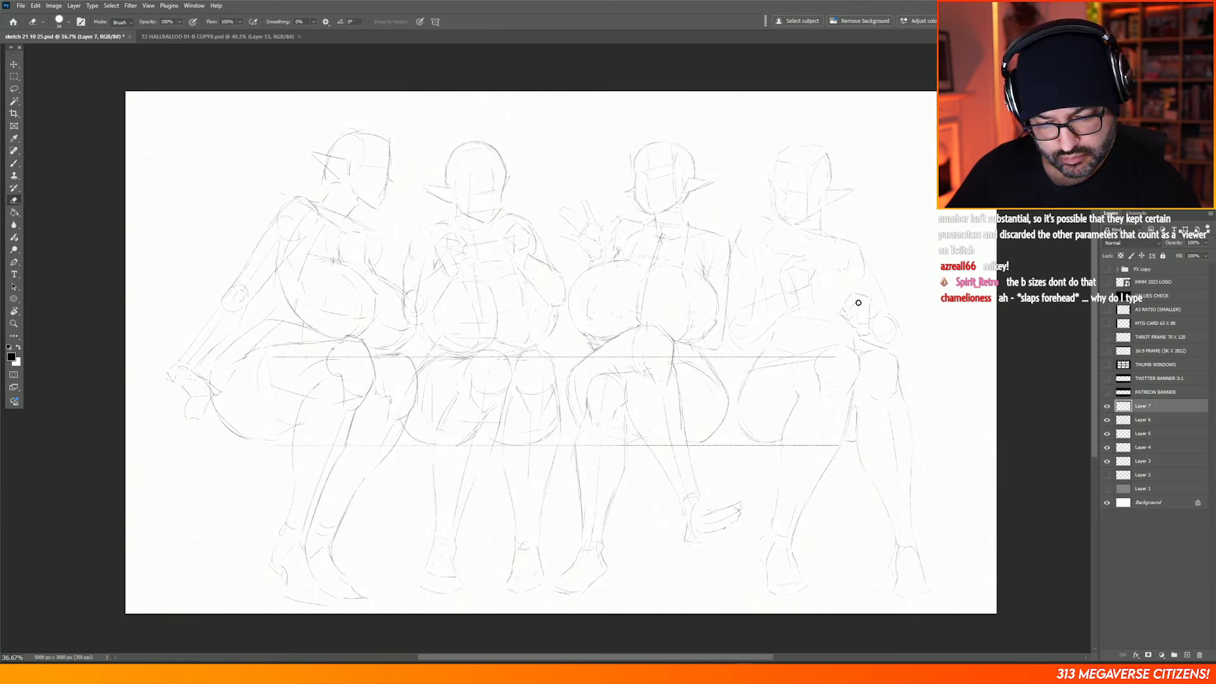
Step: Draw the fourth figure's second hand with its fingers beside the outer elbow, alternating Brush and Eraser to clean up the lines
{"action": "left_click_drag", "start_coordinate": [853, 304], "coordinate": [863, 312]}
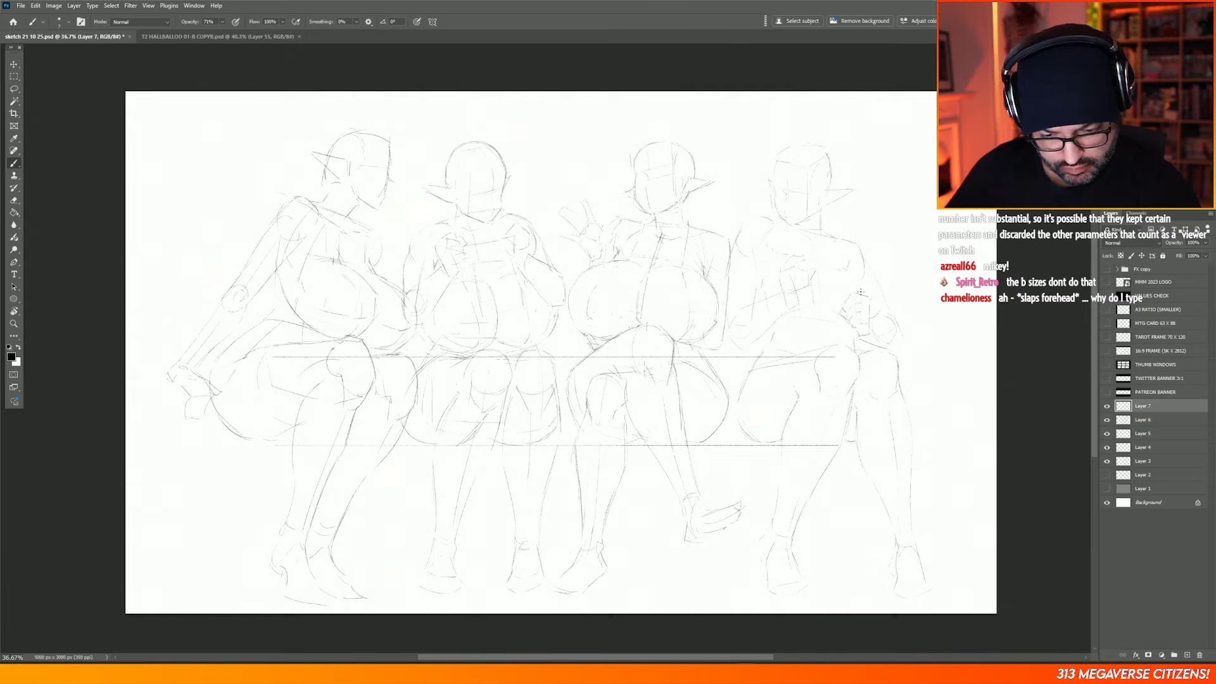
{"action": "key", "text": "e"}
{"action": "key", "text": "b"}
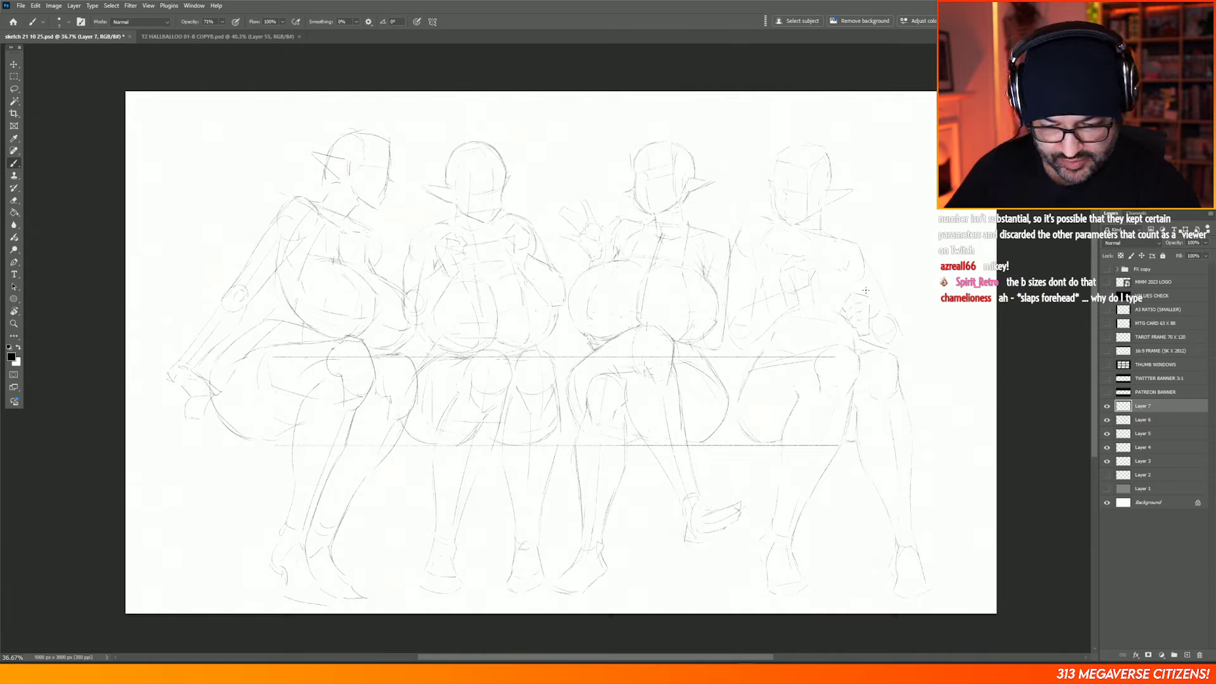
{"action": "key", "text": "e"}
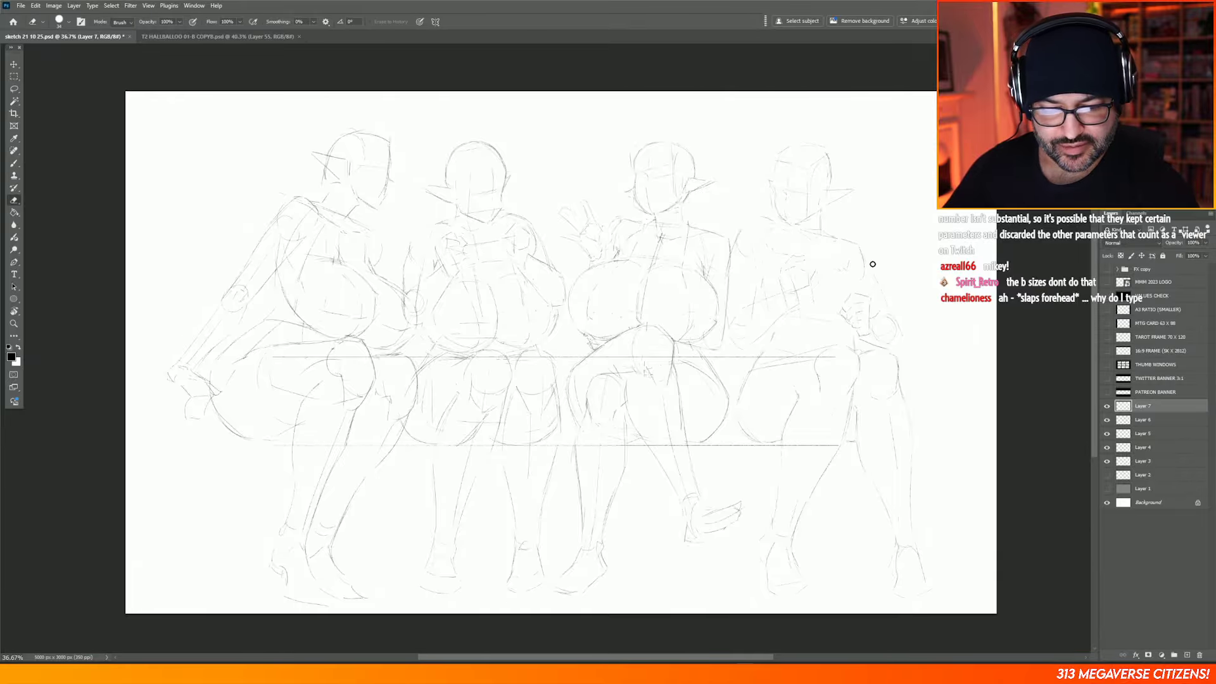
{"action": "key", "text": "b"}
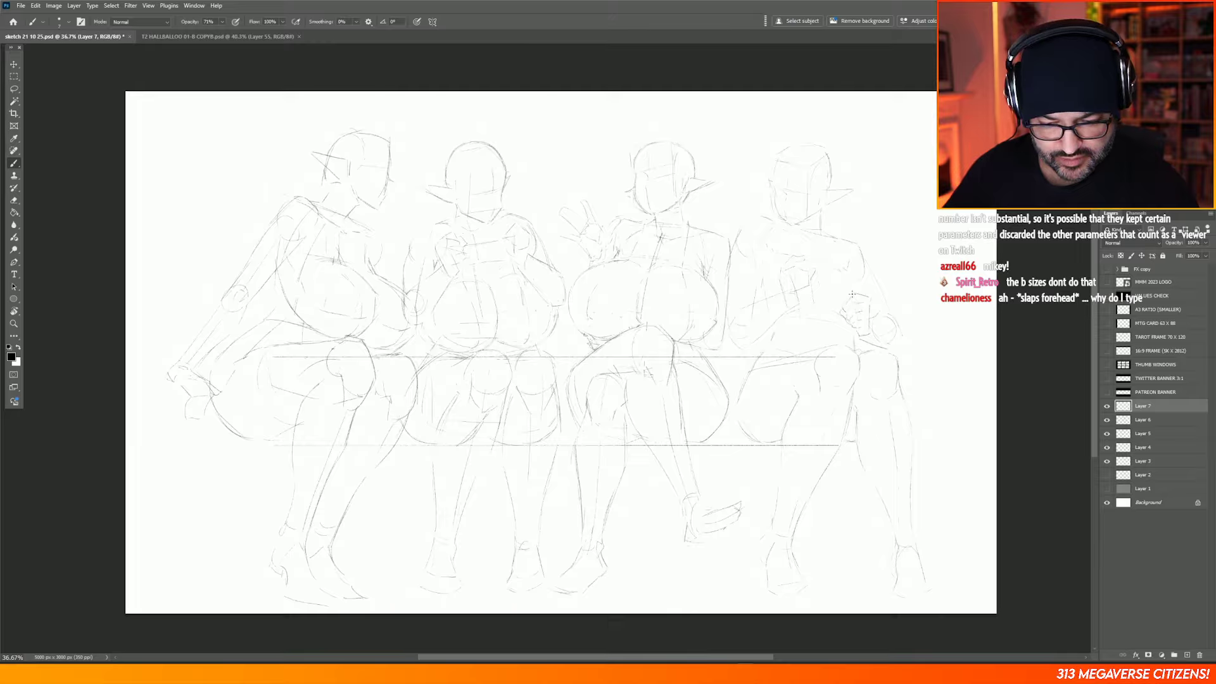
{"action": "key", "text": "e"}
{"action": "key", "text": "b"}
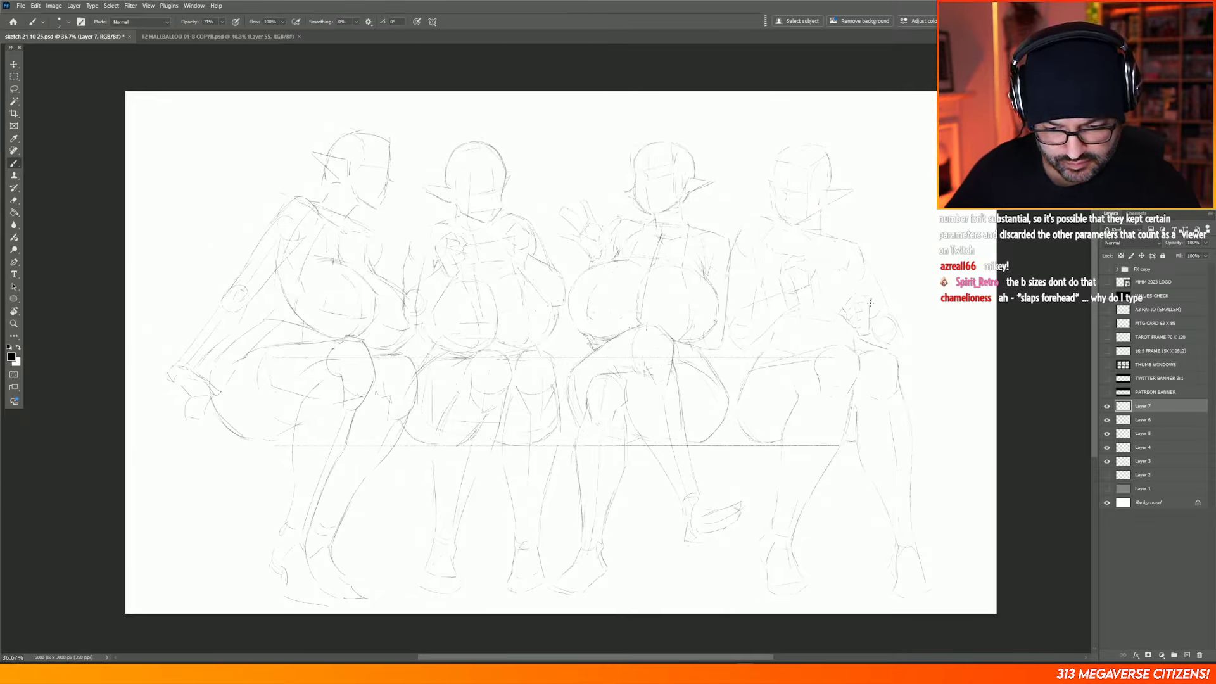
{"action": "key", "text": "e"}
{"action": "left_click_drag", "start_coordinate": [869, 318], "coordinate": [869, 323]}
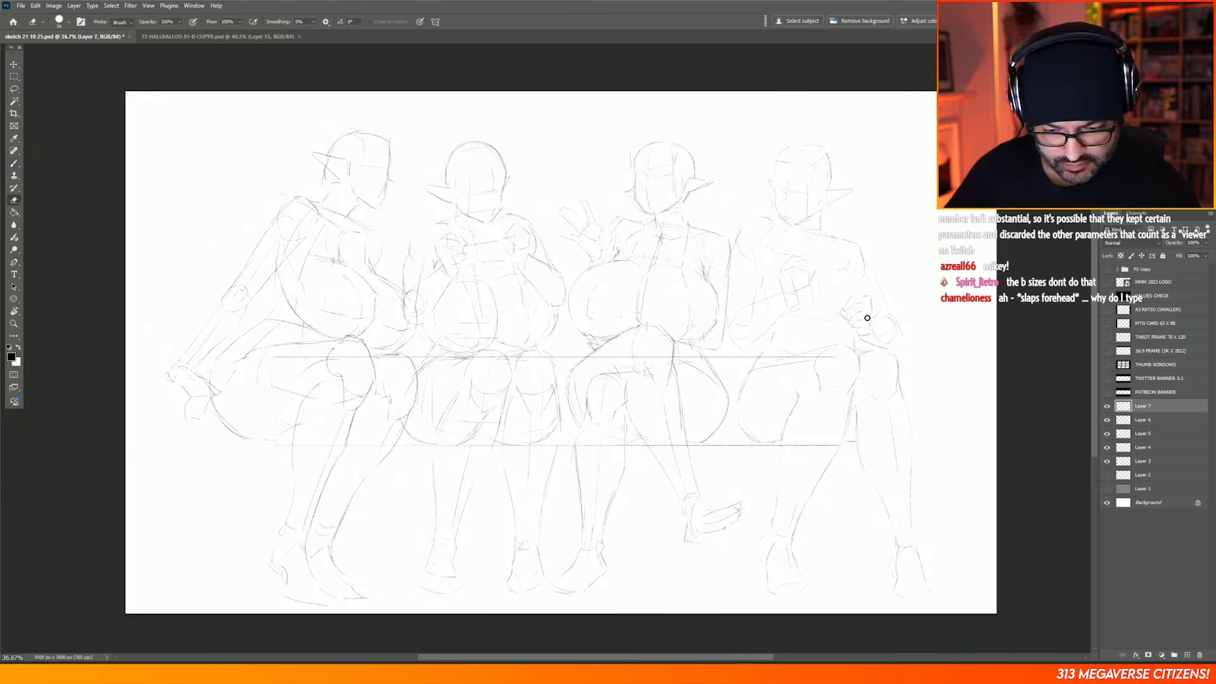
{"action": "key", "text": "b"}
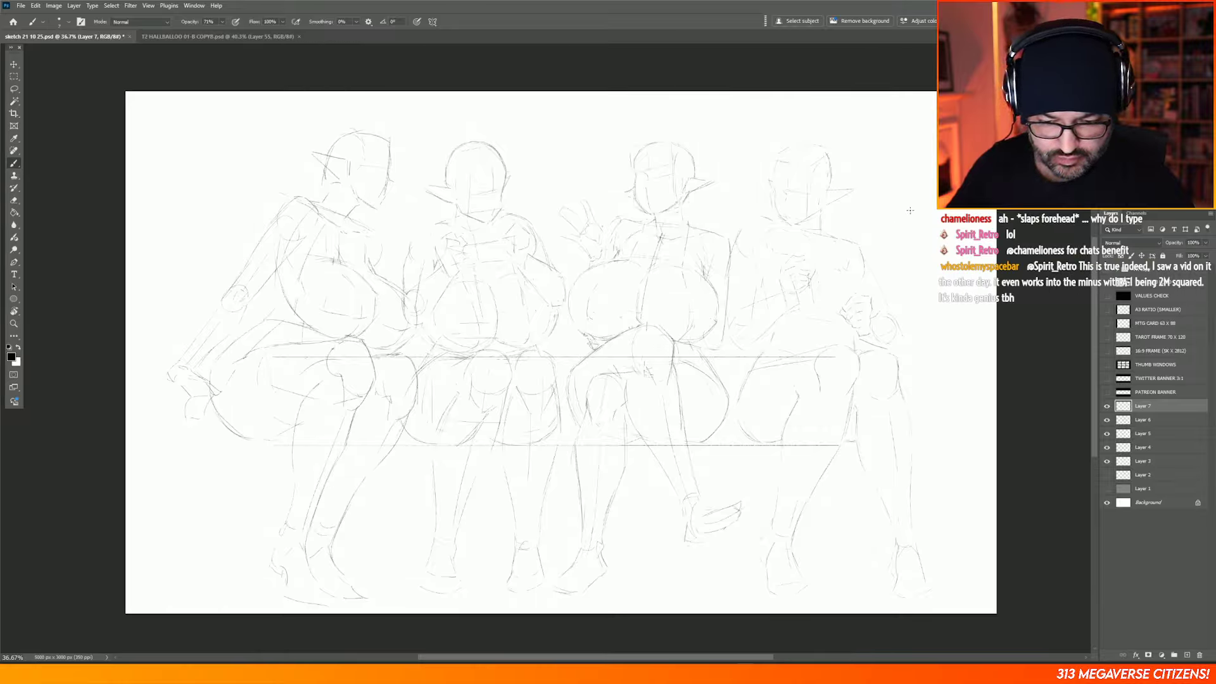
Step: Lasso the fourth figure's outer hand beside her elbow, scale it down slightly, apply the transform and deselect
{"action": "left_click", "coordinate": [14, 88]}
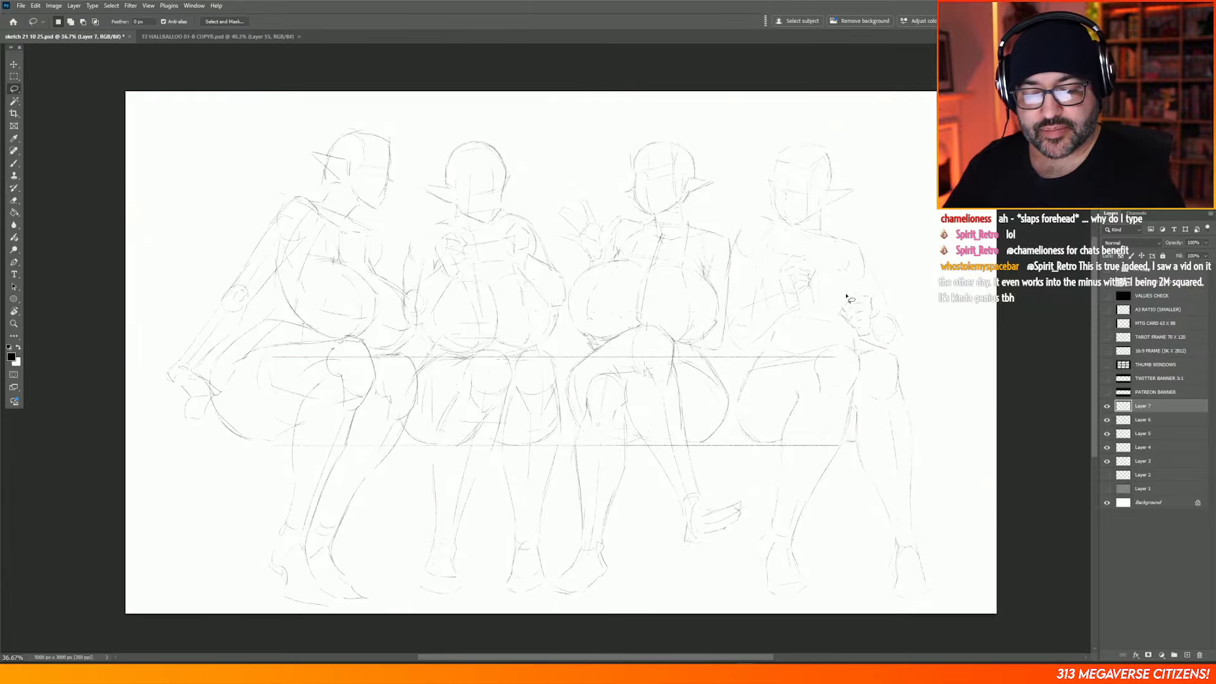
{"action": "mouse_move", "coordinate": [847, 296]}
{"action": "left_mouse_down"}
{"action": "mouse_move", "coordinate": [856, 293]}
{"action": "mouse_move", "coordinate": [840, 317]}
{"action": "mouse_move", "coordinate": [859, 338]}
{"action": "mouse_move", "coordinate": [873, 327]}
{"action": "mouse_move", "coordinate": [873, 294]}
{"action": "left_mouse_up"}
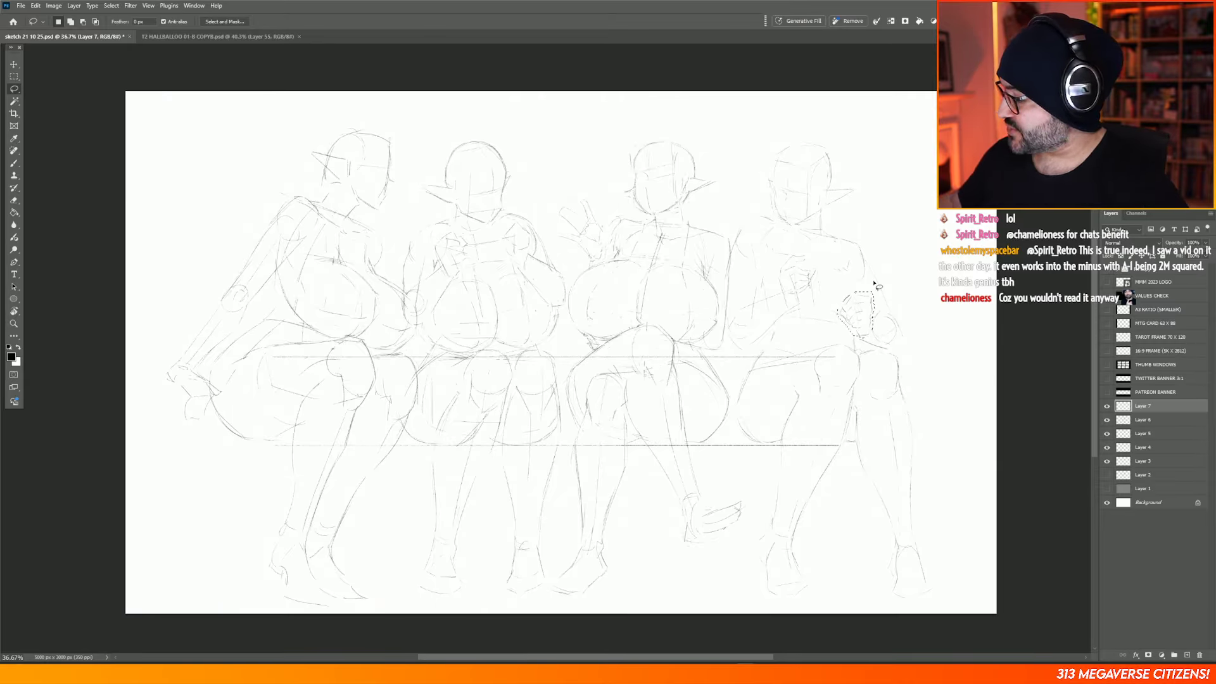
{"action": "key", "text": "ctrl+t"}
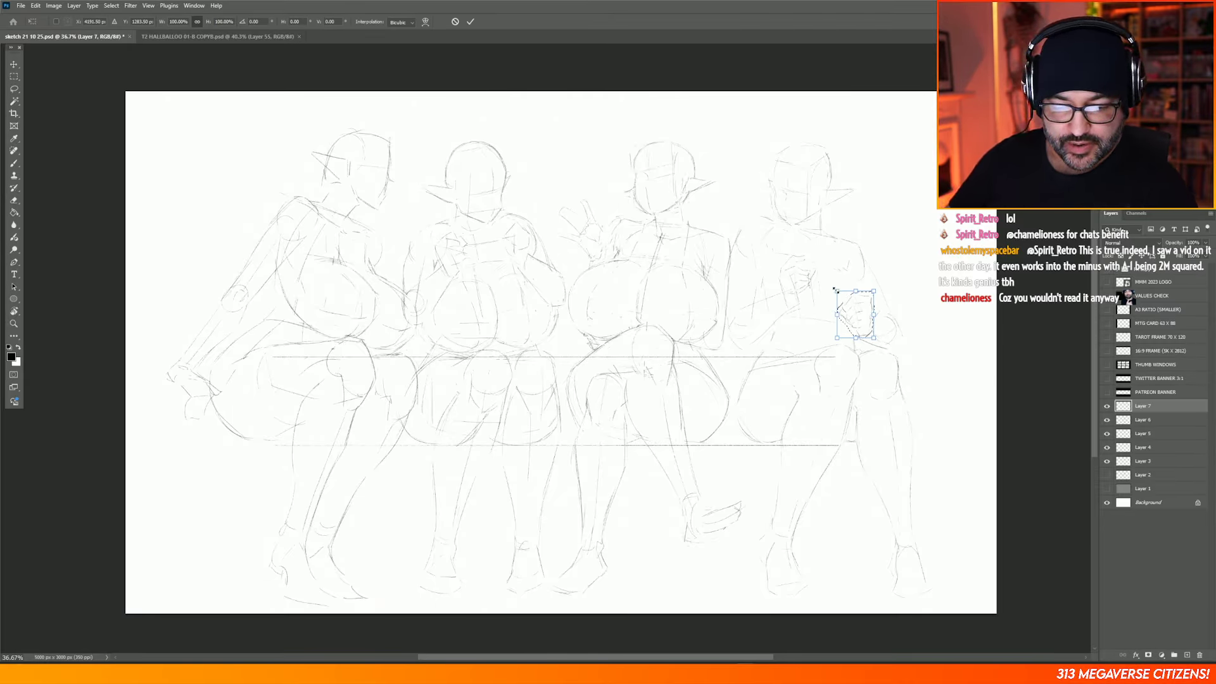
{"action": "left_click_drag", "start_coordinate": [837, 291], "coordinate": [836, 290]}
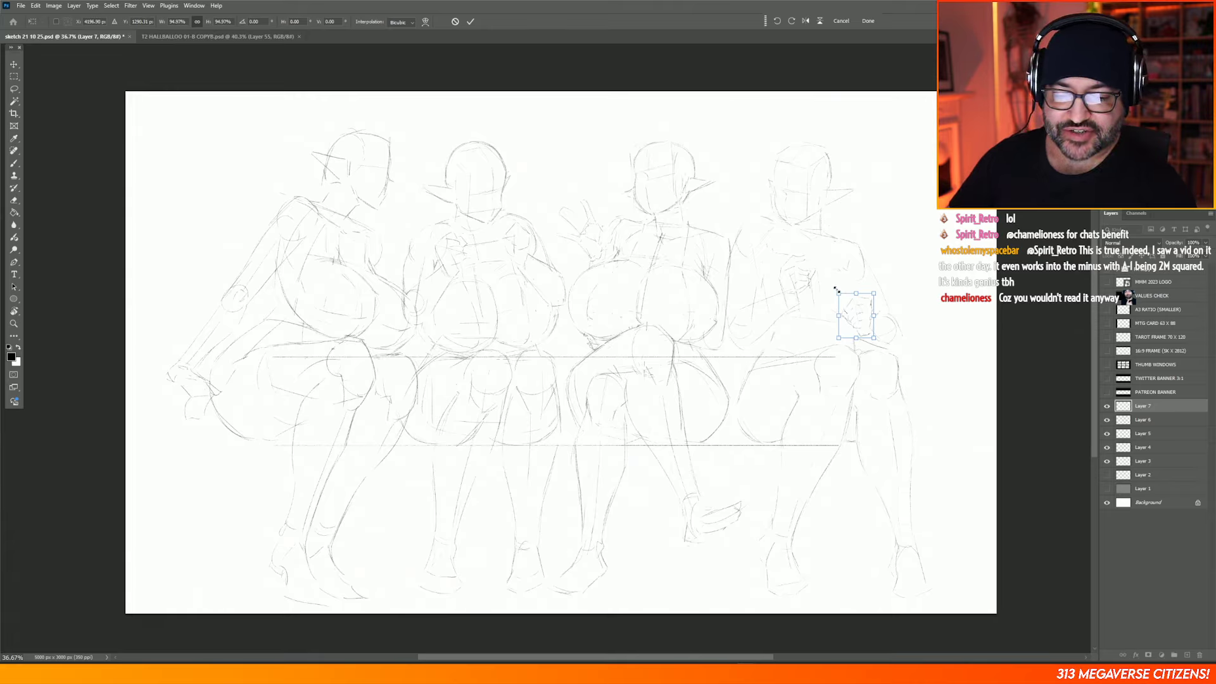
{"action": "left_click", "coordinate": [14, 76]}
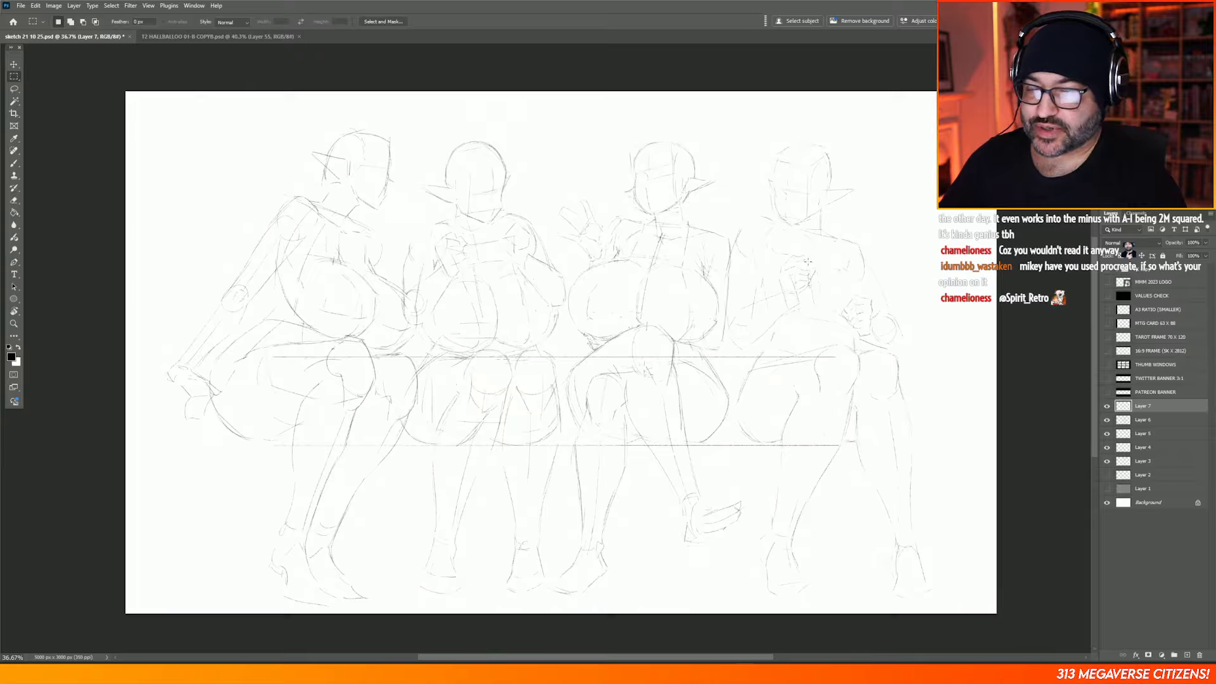
Step: Sketch the fourth figure's shoulders, upper arms and chest outline with the Brush, cleaning up around the outer hand with the Eraser
{"action": "left_click", "coordinate": [14, 164]}
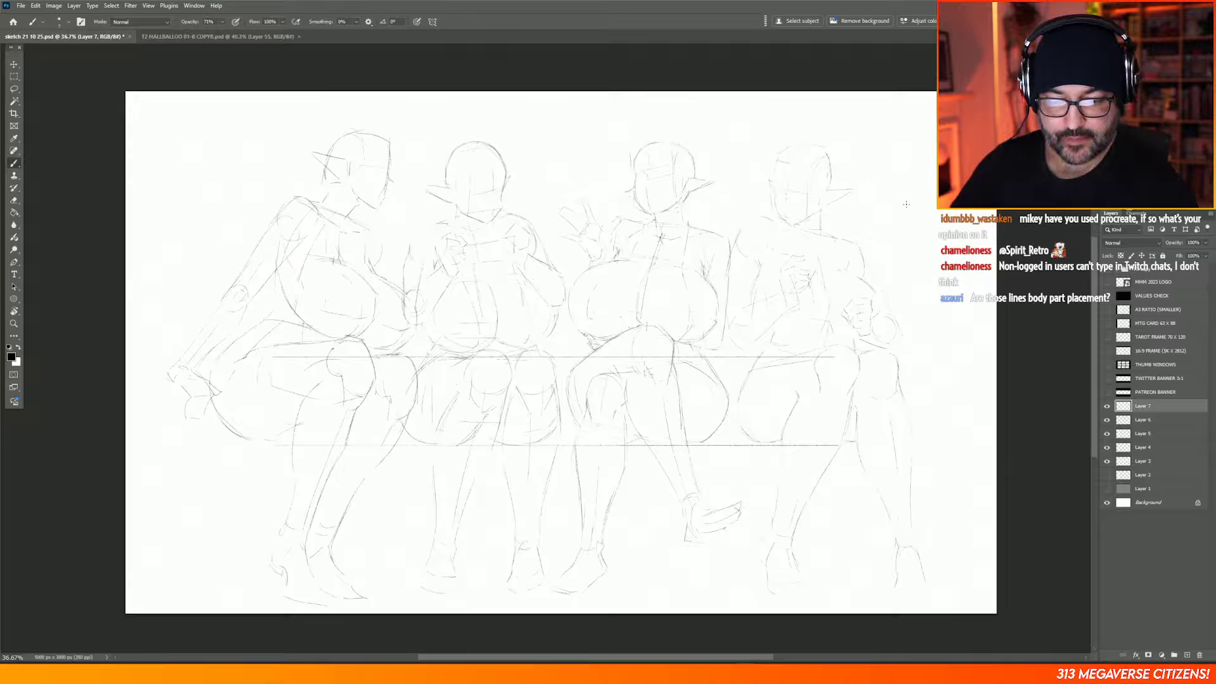
{"action": "key", "text": "e"}
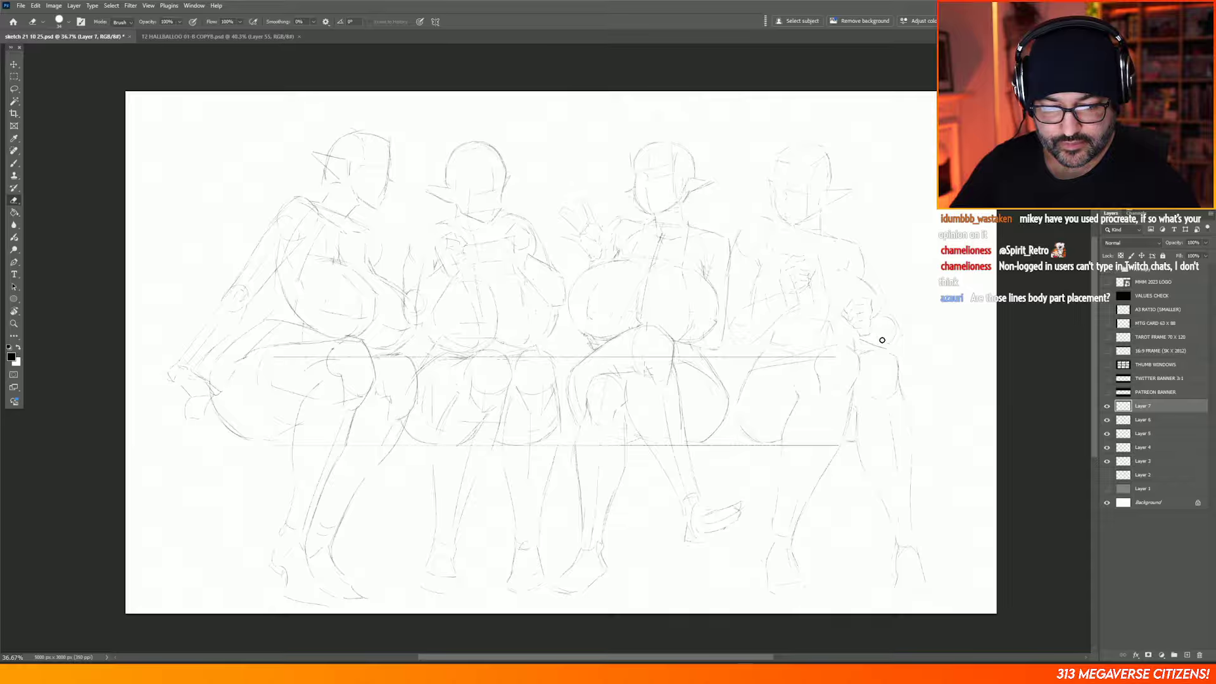
{"action": "key", "text": "b"}
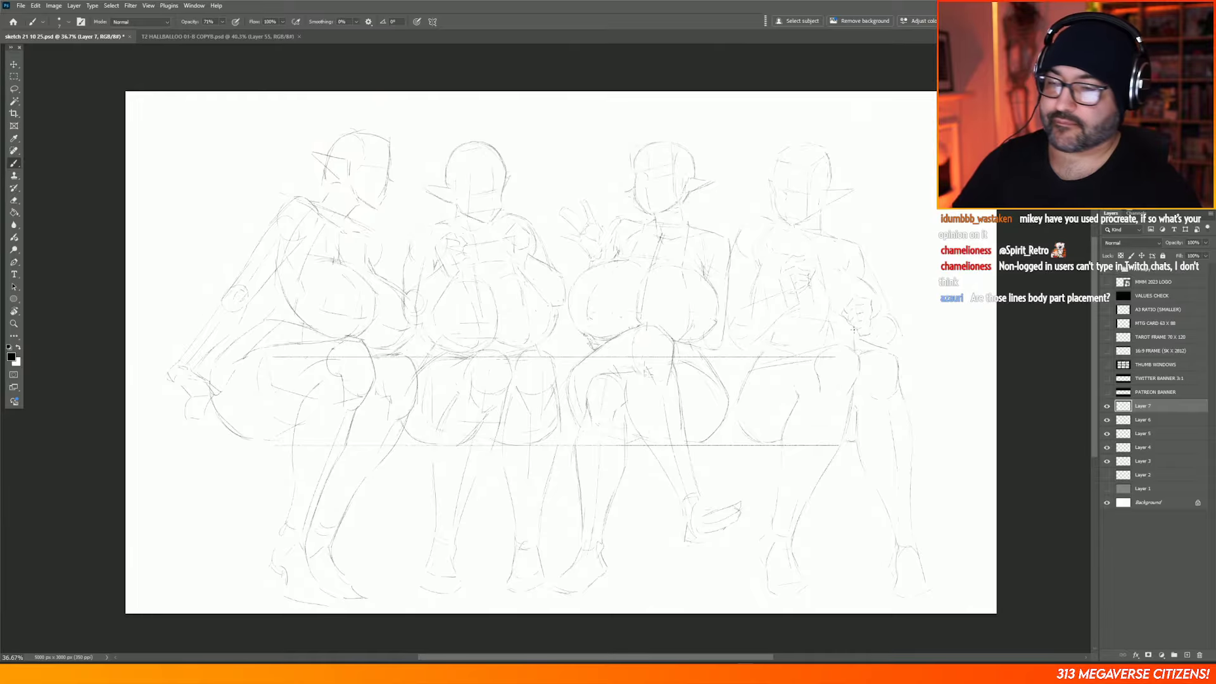
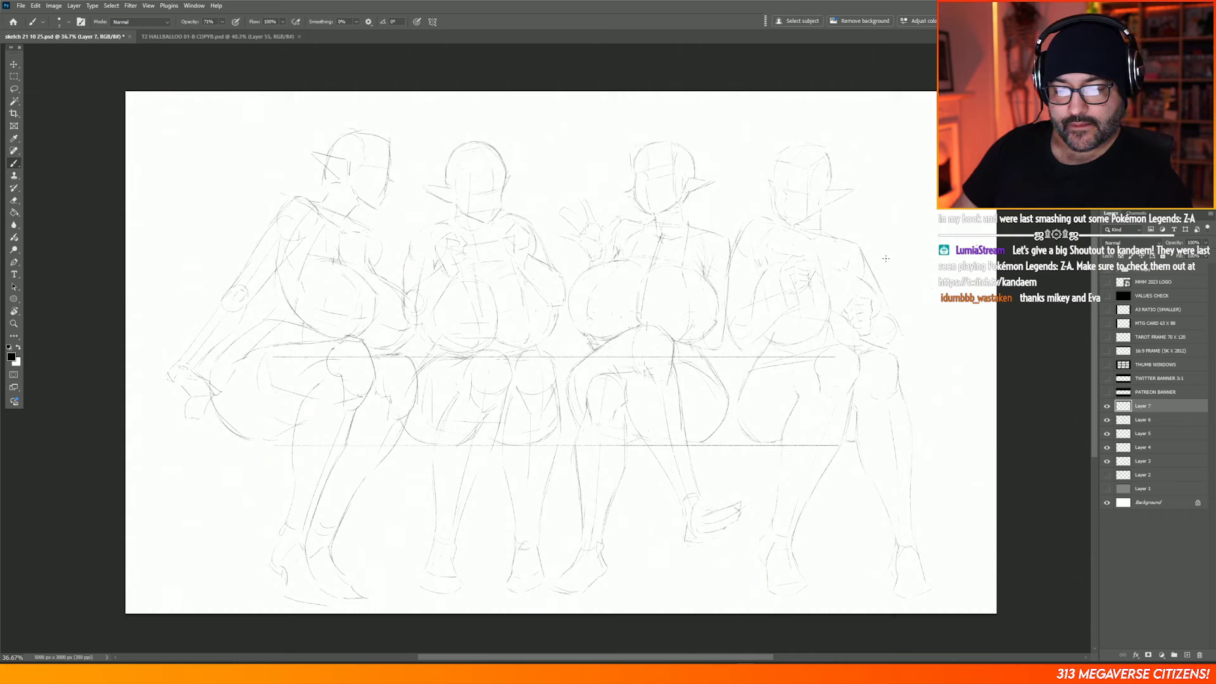
{"action": "key", "text": "l"}
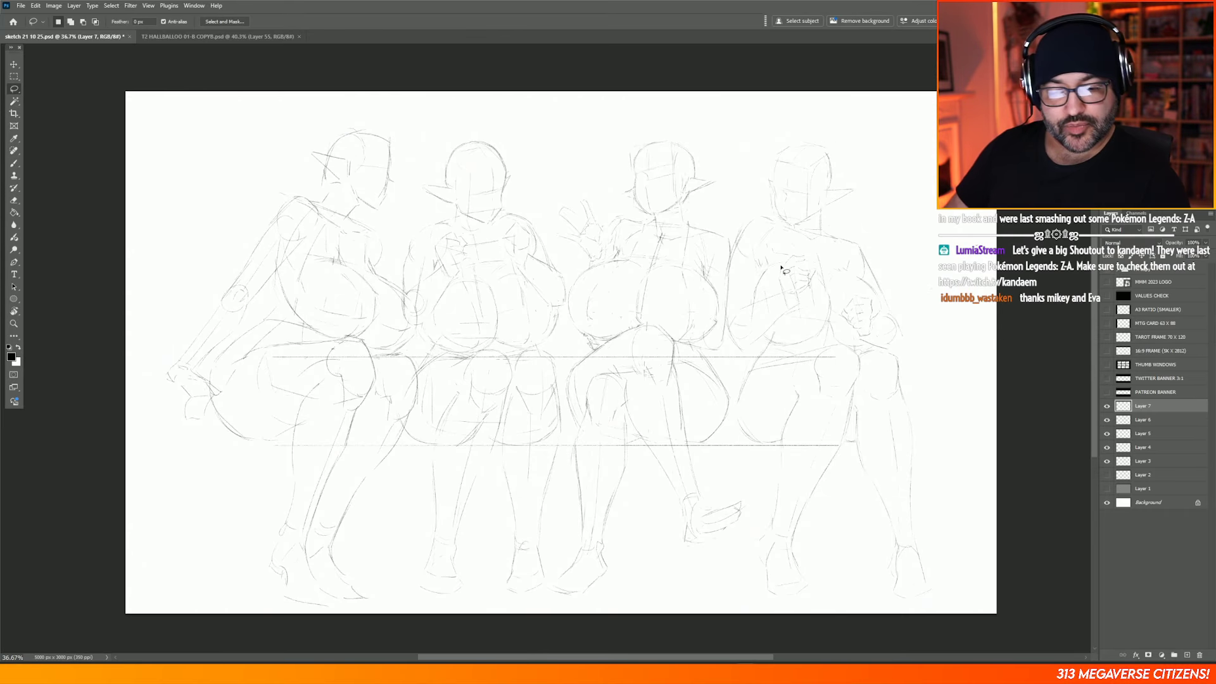
{"action": "mouse_move", "coordinate": [781, 268]}
{"action": "left_mouse_down"}
{"action": "mouse_move", "coordinate": [756, 279]}
{"action": "mouse_move", "coordinate": [751, 305]}
{"action": "left_mouse_up"}
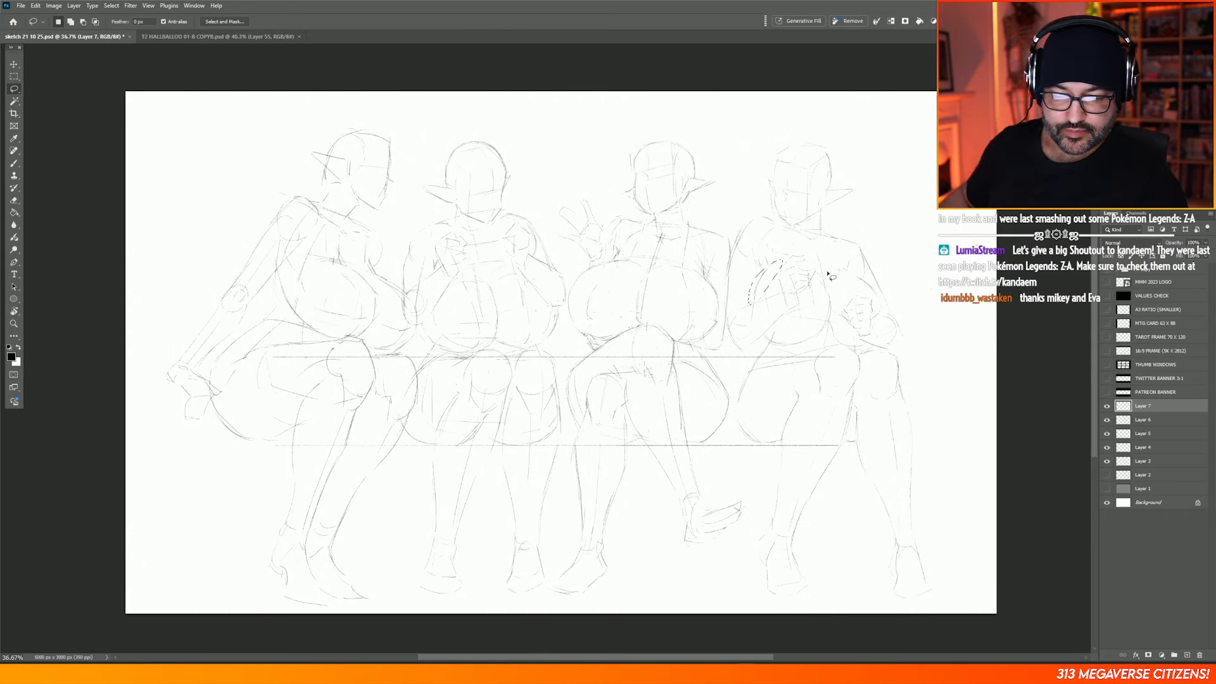
{"action": "mouse_move", "coordinate": [816, 279]}
{"action": "left_mouse_down"}
{"action": "mouse_move", "coordinate": [804, 322]}
{"action": "mouse_move", "coordinate": [768, 331]}
{"action": "left_mouse_up"}
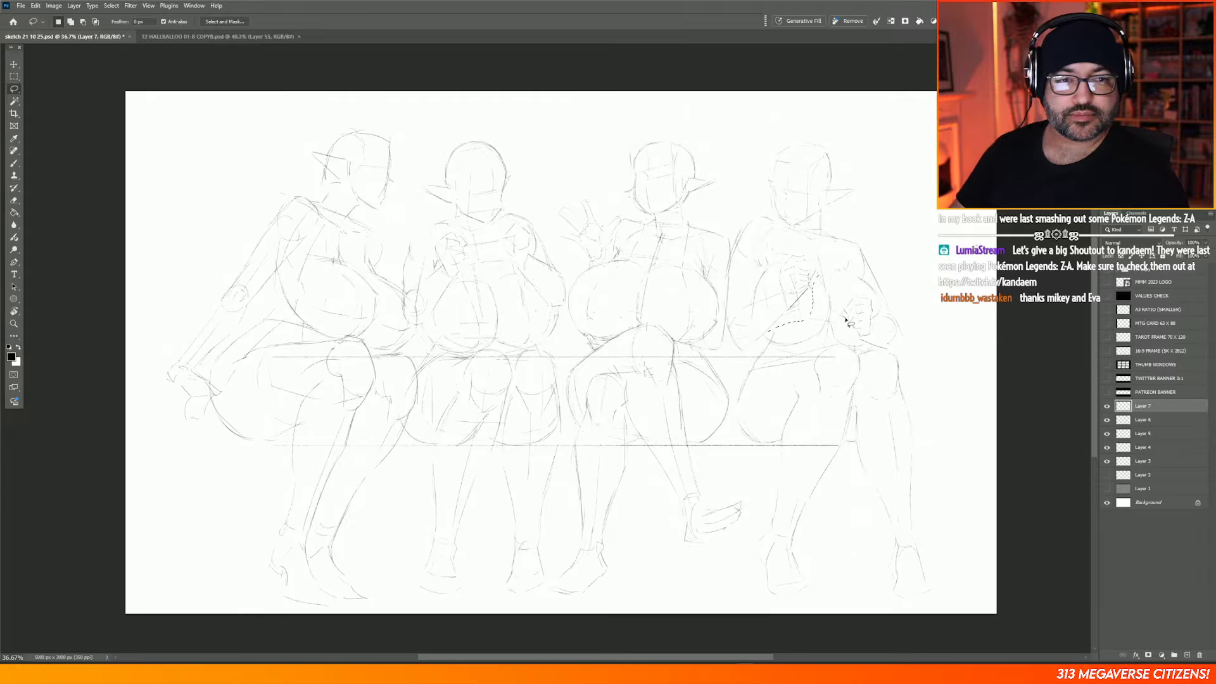
{"action": "key", "text": "ctrl+d"}
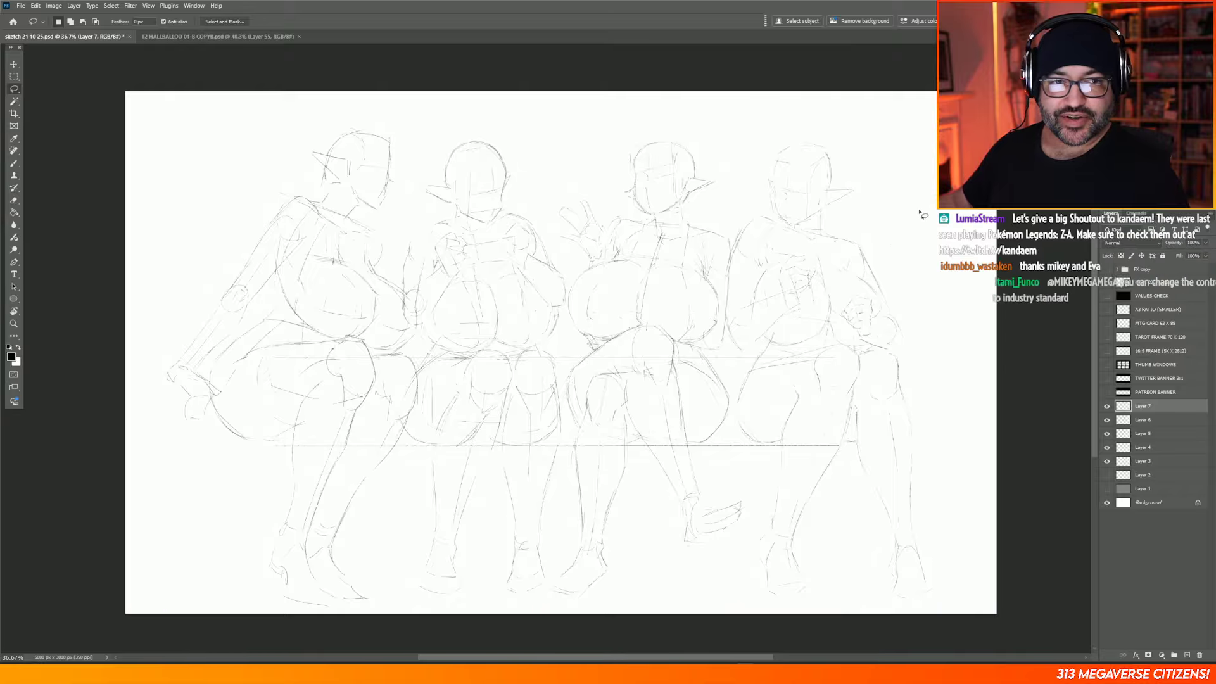
Step: Lasso the fourth figure's chest and hands, scale them to about 104% width and 94% height, raise them slightly and deselect
{"action": "mouse_move", "coordinate": [784, 270]}
{"action": "left_mouse_down"}
{"action": "mouse_move", "coordinate": [756, 275]}
{"action": "mouse_move", "coordinate": [749, 302]}
{"action": "mouse_move", "coordinate": [764, 296]}
{"action": "mouse_move", "coordinate": [780, 348]}
{"action": "mouse_move", "coordinate": [826, 334]}
{"action": "mouse_move", "coordinate": [857, 345]}
{"action": "mouse_move", "coordinate": [817, 273]}
{"action": "mouse_move", "coordinate": [879, 292]}
{"action": "mouse_move", "coordinate": [879, 315]}
{"action": "mouse_move", "coordinate": [868, 292]}
{"action": "mouse_move", "coordinate": [851, 349]}
{"action": "mouse_move", "coordinate": [843, 320]}
{"action": "left_mouse_up"}
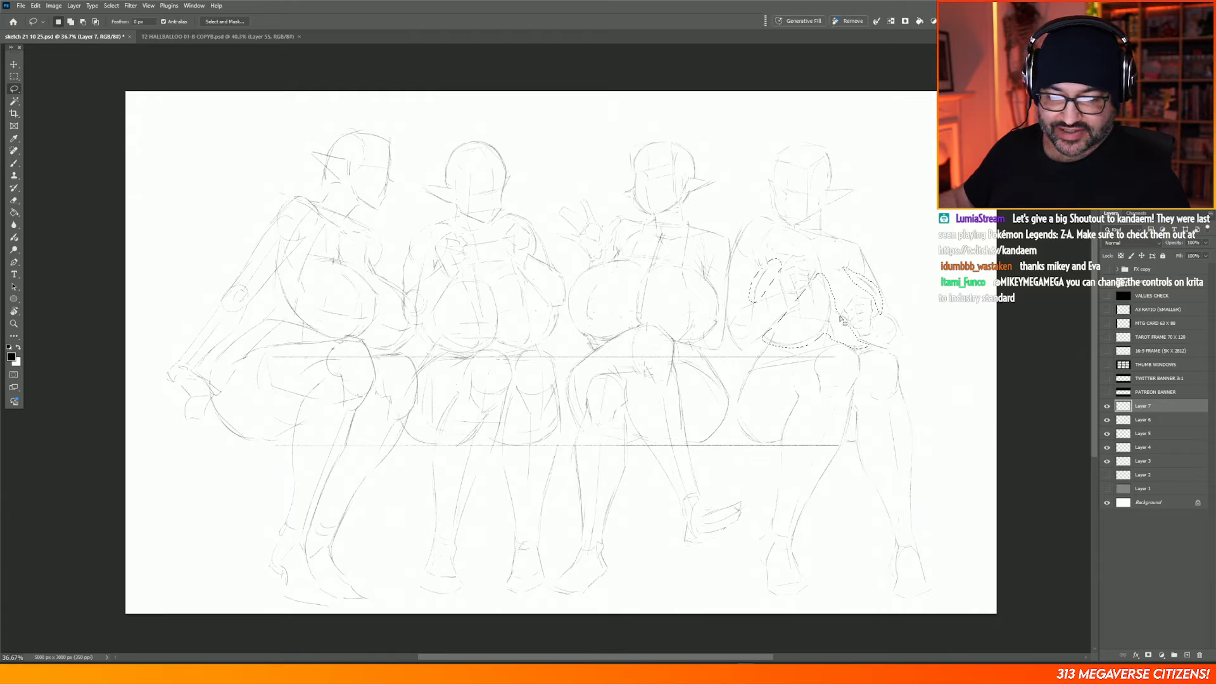
{"action": "left_click", "coordinate": [13, 64]}
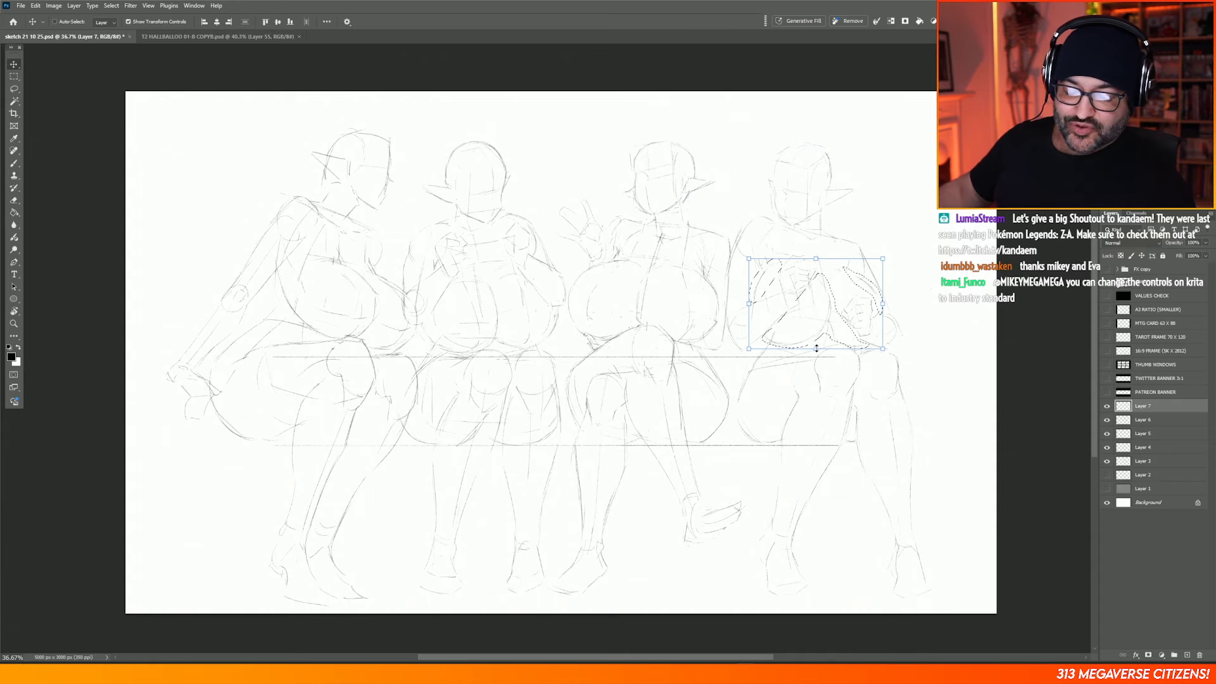
{"action": "left_click_drag", "start_coordinate": [816, 348], "coordinate": [816, 339]}
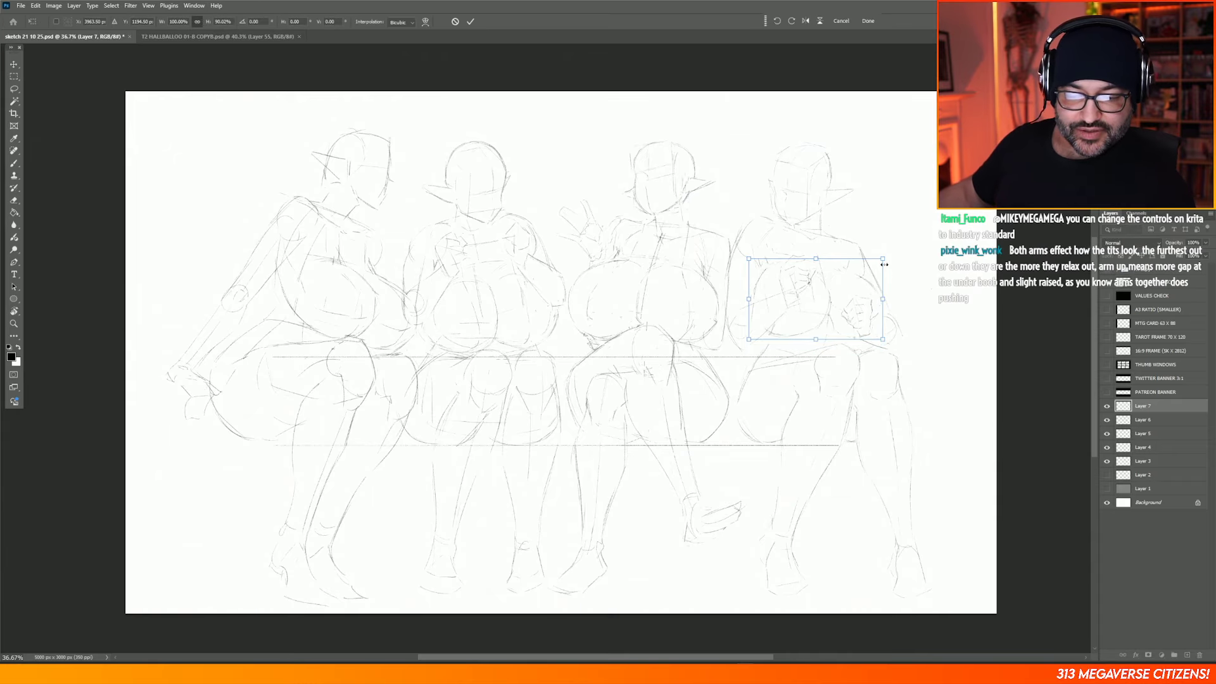
{"action": "mouse_move", "coordinate": [873, 293]}
{"action": "left_mouse_down"}
{"action": "mouse_move", "coordinate": [890, 292]}
{"action": "mouse_move", "coordinate": [868, 274]}
{"action": "left_mouse_up"}
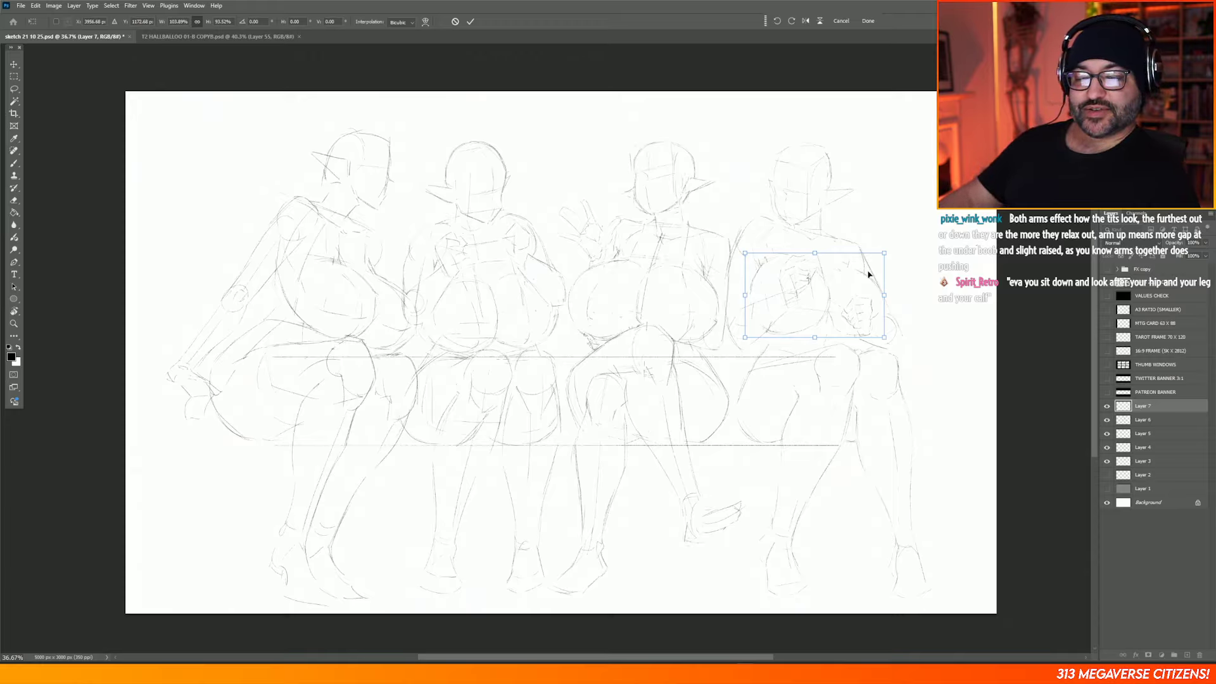
{"action": "key", "text": "Return"}
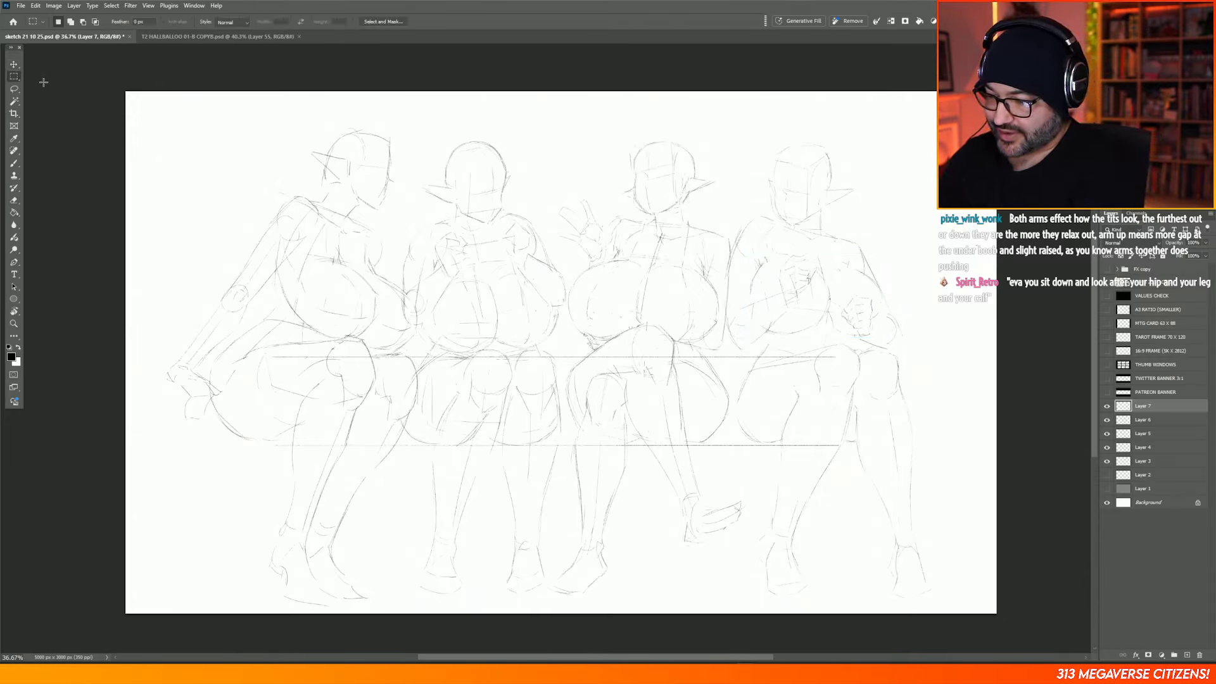
{"action": "key", "text": "b"}
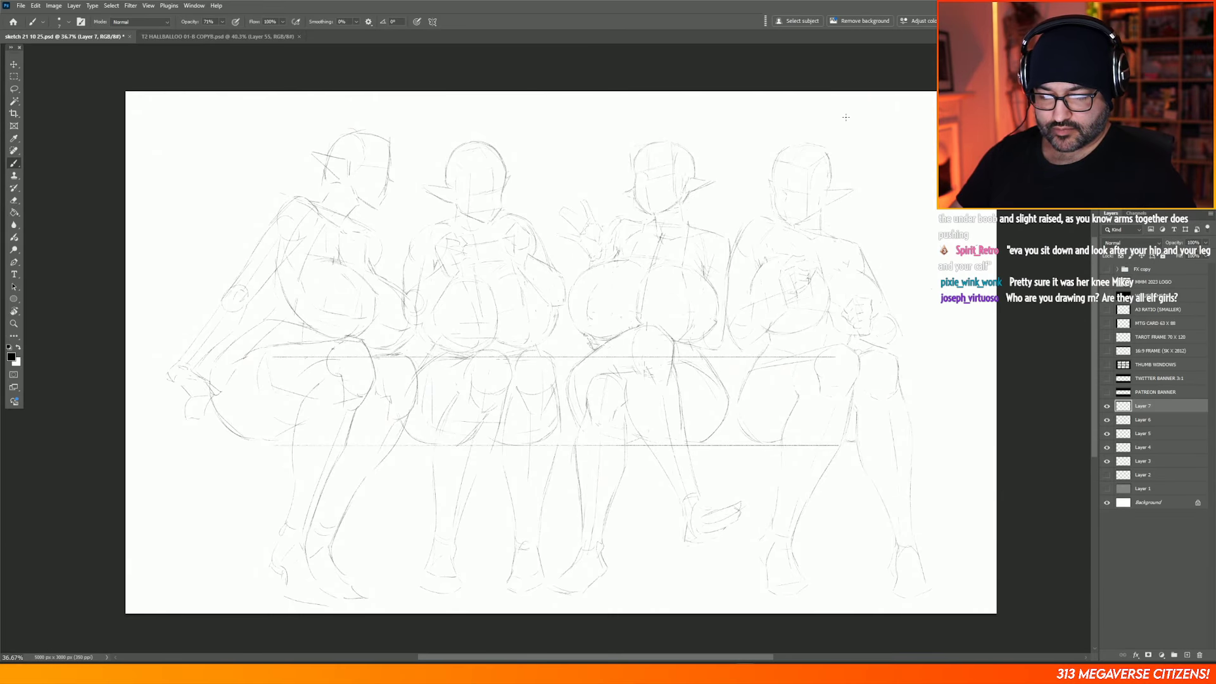
Step: Select Layer 3 and move its two horizontal seat lines up slightly behind the figures' hips and thighs
{"action": "left_click", "coordinate": [1108, 462]}
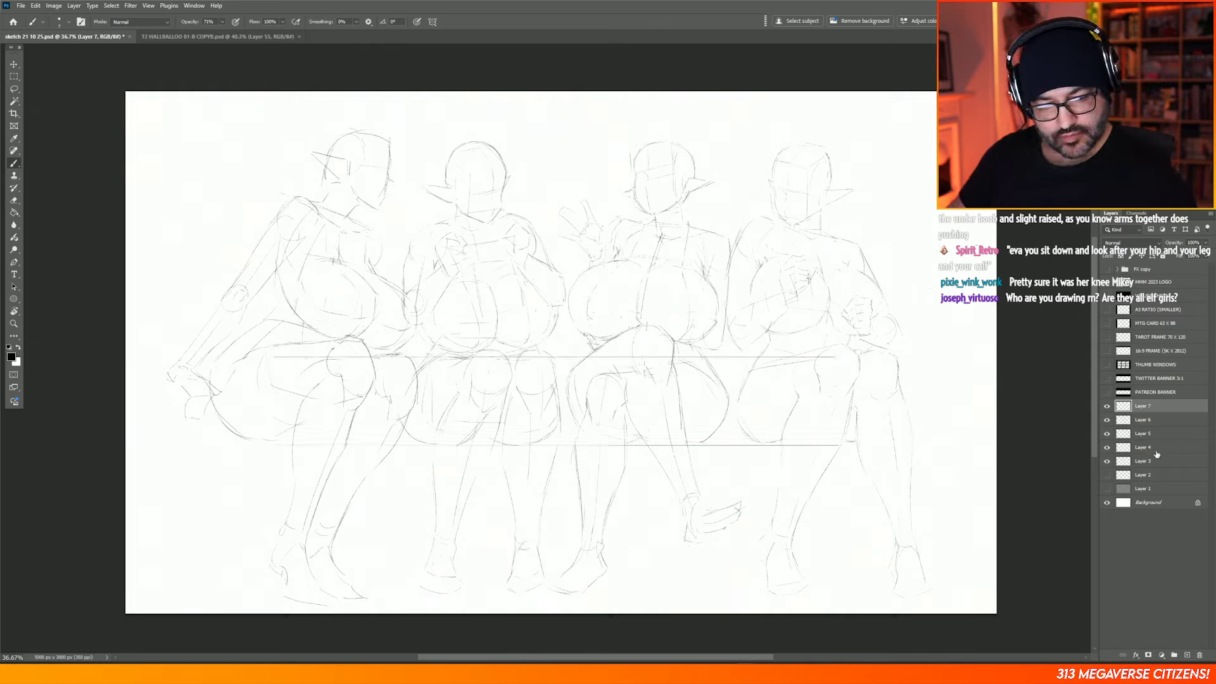
{"action": "left_click", "coordinate": [1152, 461]}
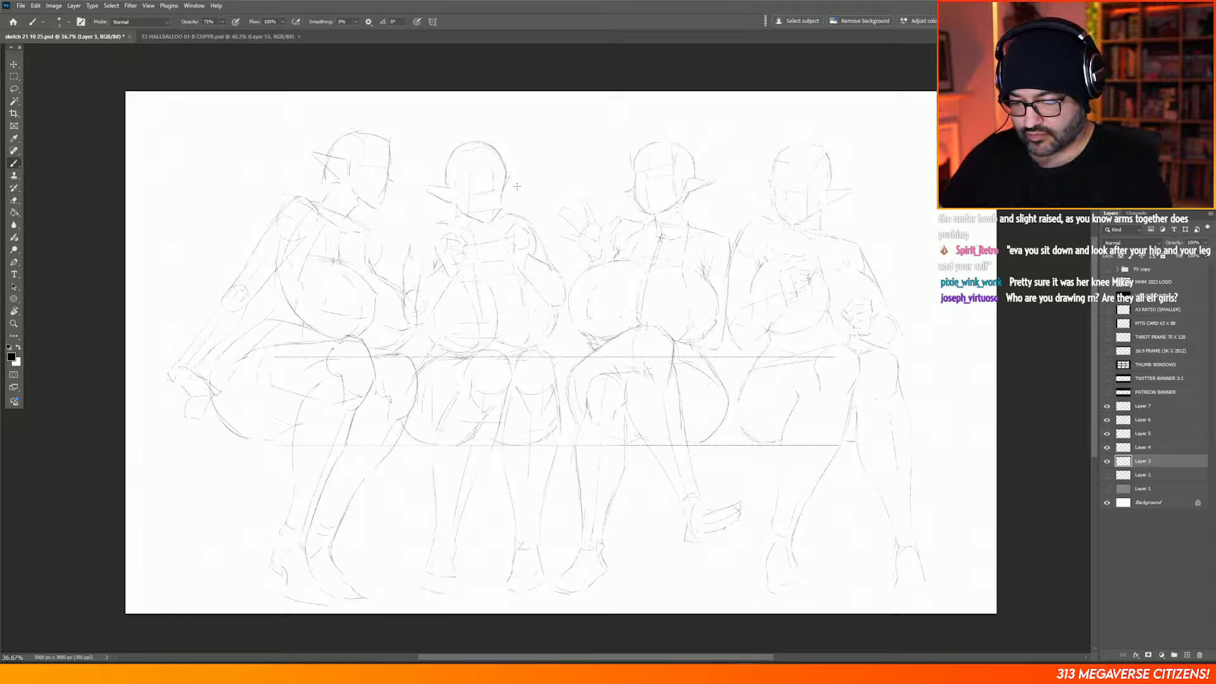
{"action": "key", "text": "v"}
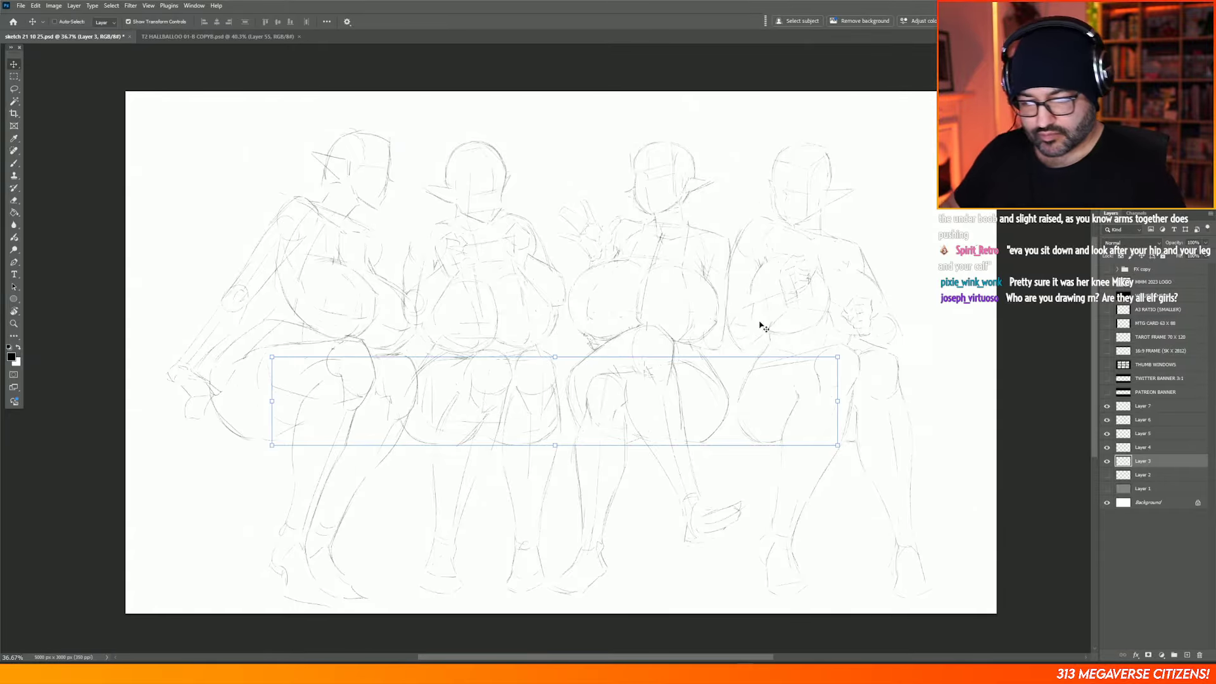
{"action": "left_click_drag", "start_coordinate": [779, 400], "coordinate": [780, 392]}
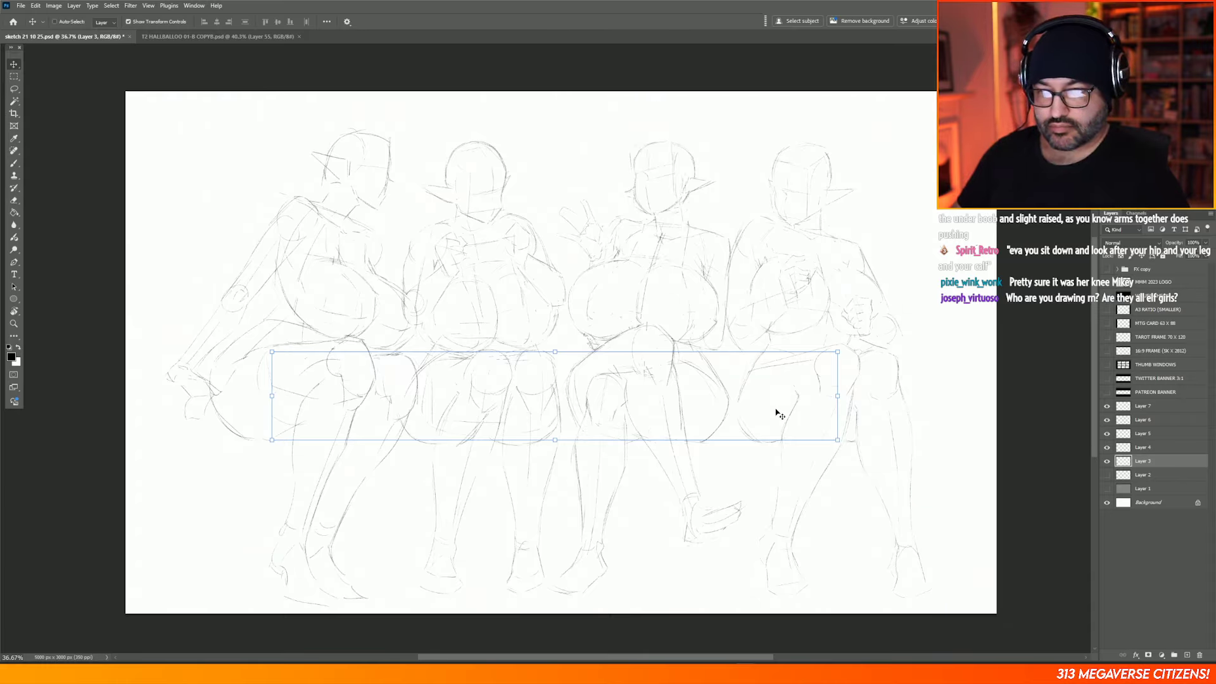
{"action": "left_click_drag", "start_coordinate": [779, 412], "coordinate": [777, 409]}
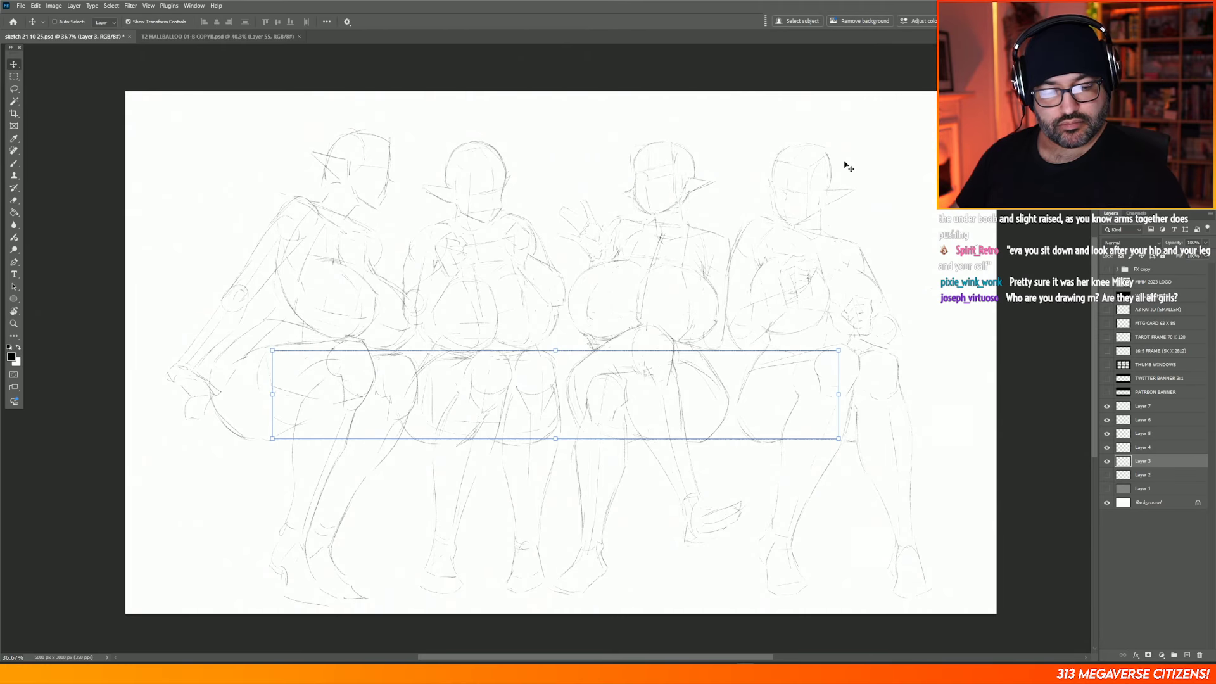
{"action": "left_click", "coordinate": [15, 77]}
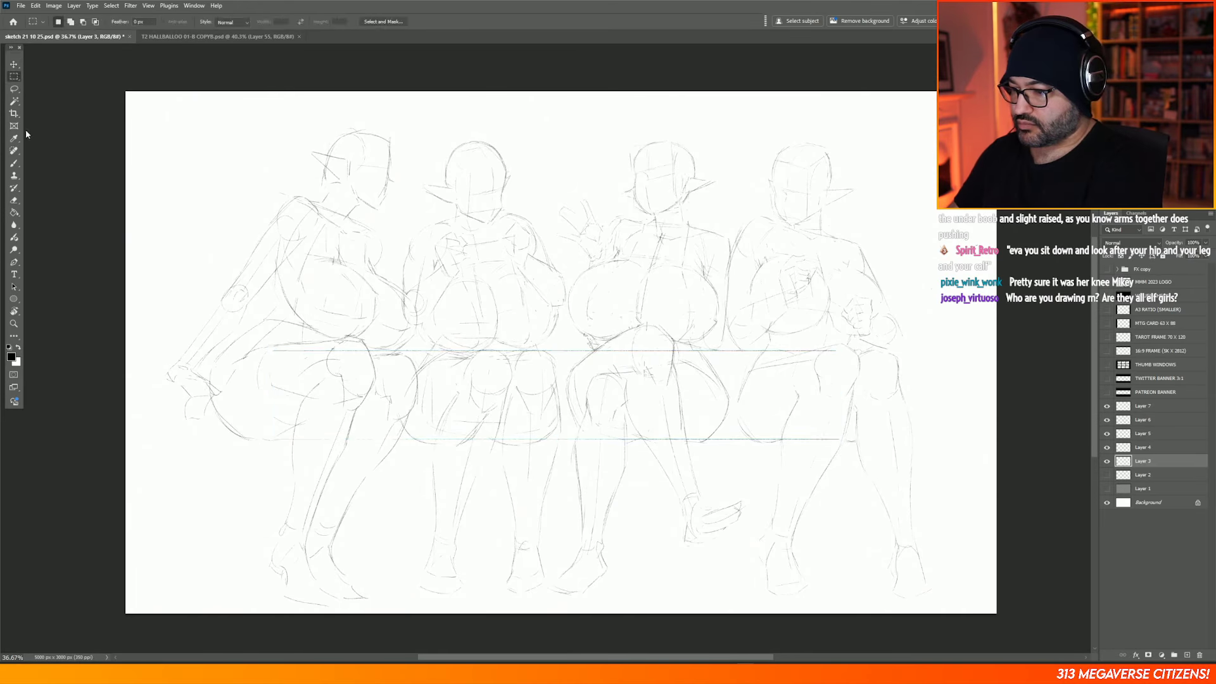
Step: Draw a straight horizontal backrest line across all four figures on Layer 3, lasso it, reposition it just below shoulder height and deselect
{"action": "left_click", "coordinate": [16, 164]}
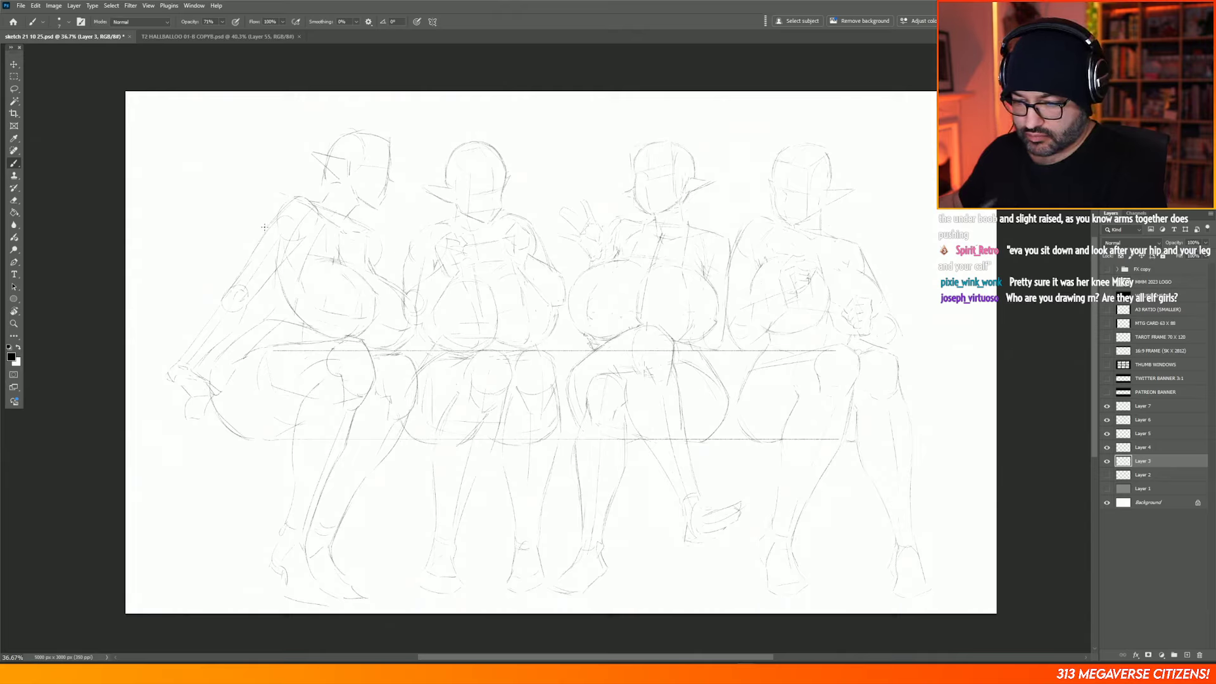
{"action": "mouse_move", "coordinate": [264, 228]}
{"action": "left_mouse_down"}
{"action": "mouse_move", "coordinate": [554, 210]}
{"action": "mouse_move", "coordinate": [860, 217]}
{"action": "left_mouse_up"}
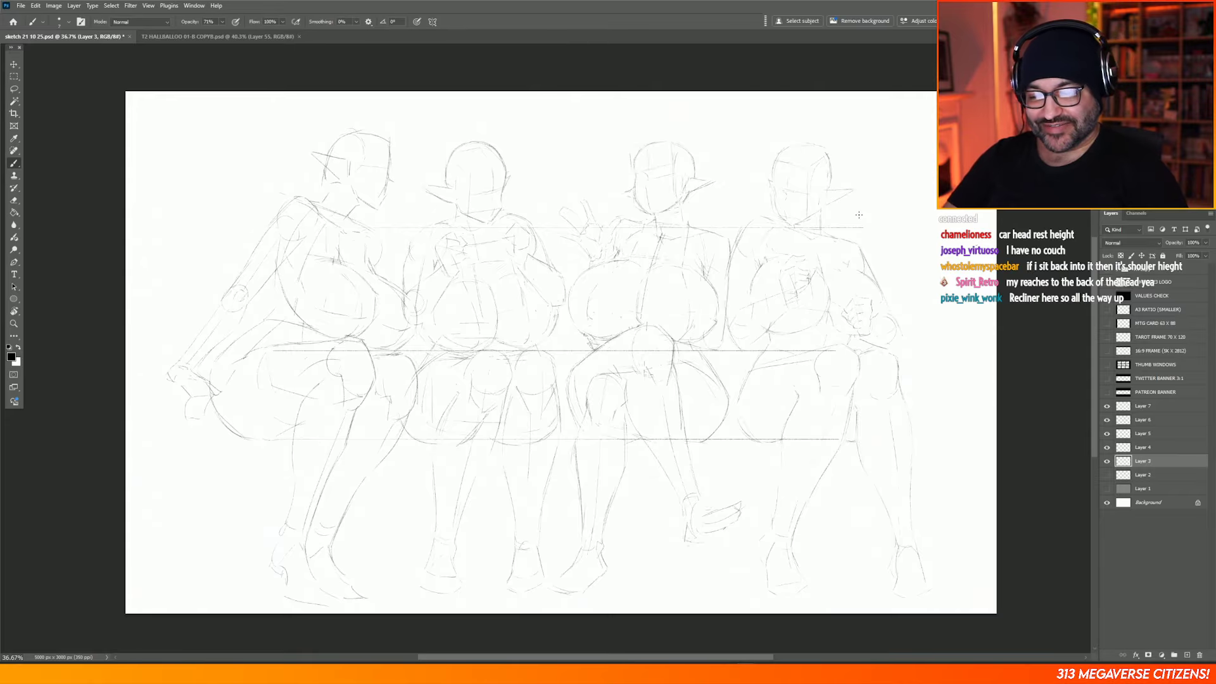
{"action": "left_click", "coordinate": [19, 89]}
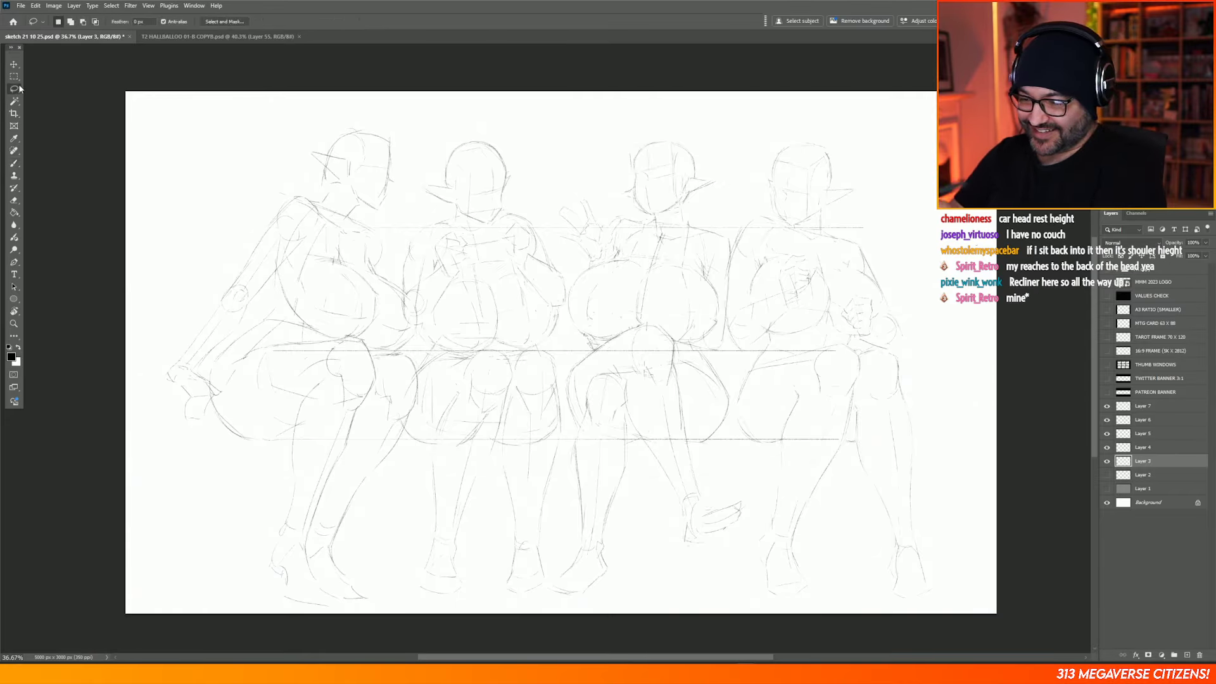
{"action": "mouse_move", "coordinate": [264, 201]}
{"action": "left_mouse_down"}
{"action": "mouse_move", "coordinate": [457, 279]}
{"action": "mouse_move", "coordinate": [830, 156]}
{"action": "mouse_move", "coordinate": [244, 198]}
{"action": "left_mouse_up"}
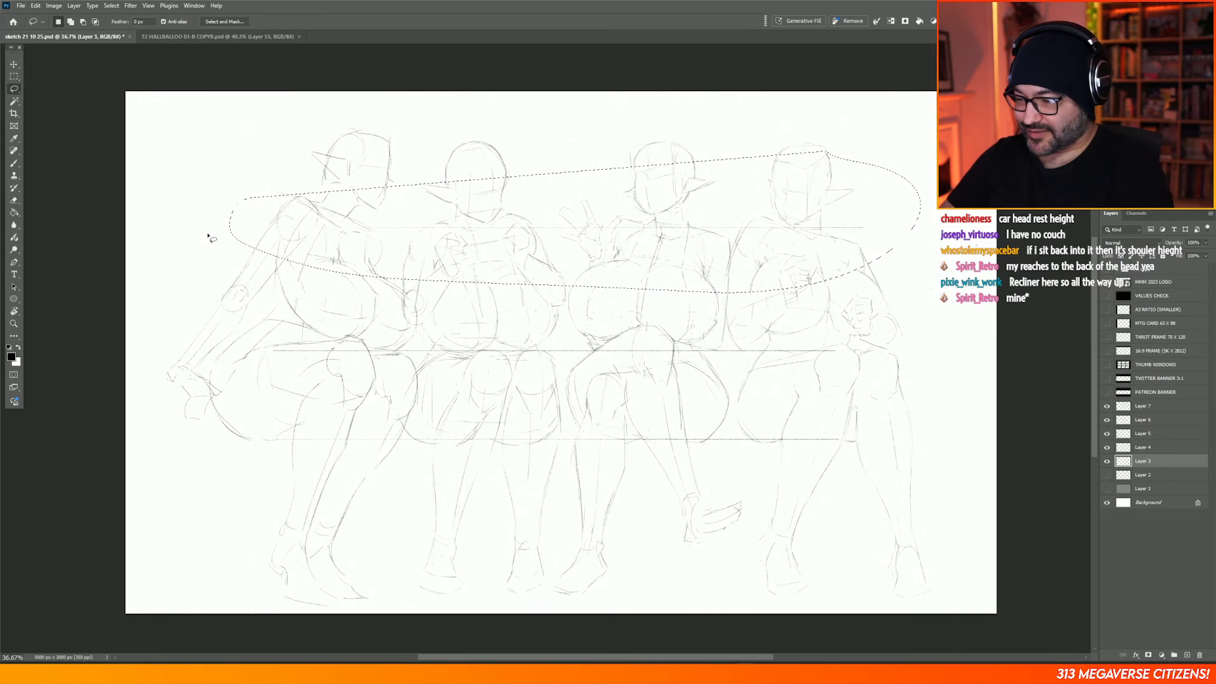
{"action": "key", "text": "v"}
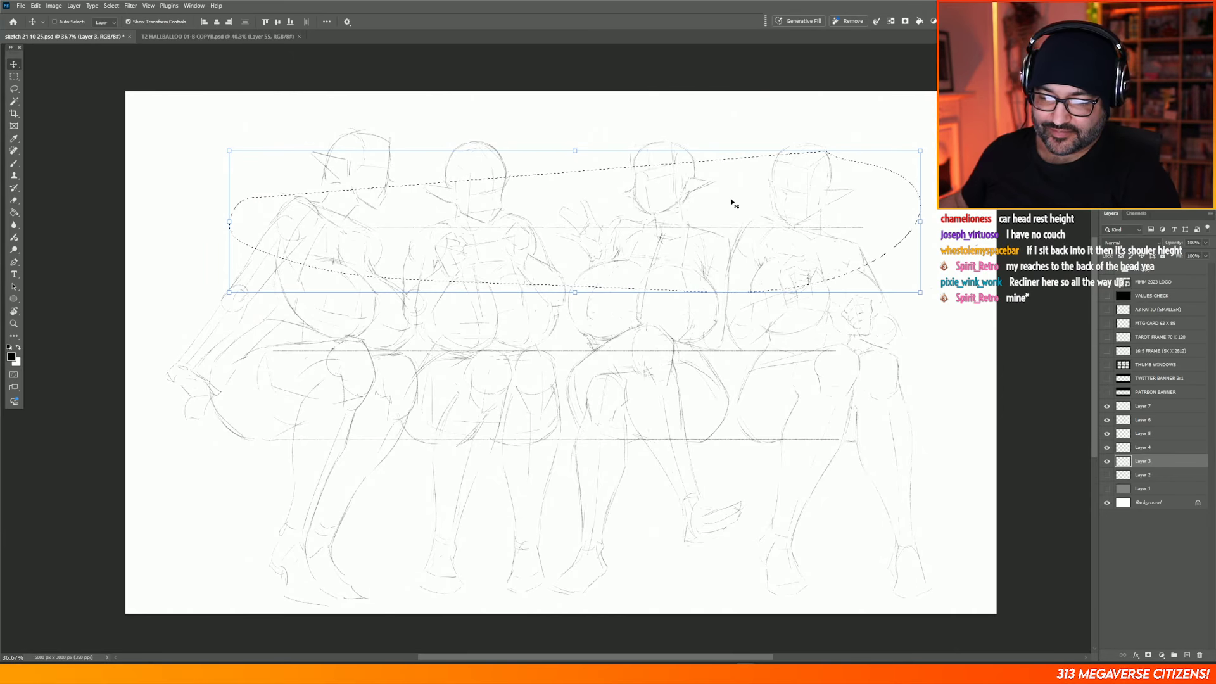
{"action": "mouse_move", "coordinate": [733, 202]}
{"action": "left_mouse_down"}
{"action": "mouse_move", "coordinate": [728, 146]}
{"action": "mouse_move", "coordinate": [728, 170]}
{"action": "left_mouse_up"}
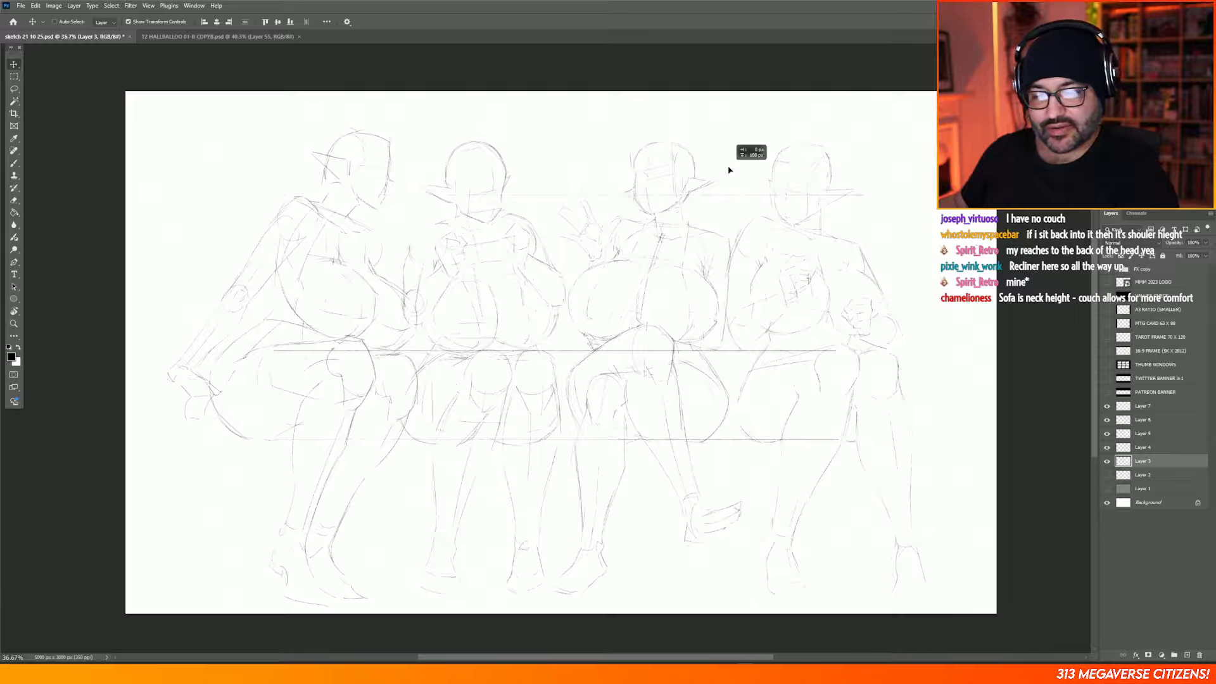
{"action": "left_click_drag", "start_coordinate": [728, 170], "coordinate": [729, 200]}
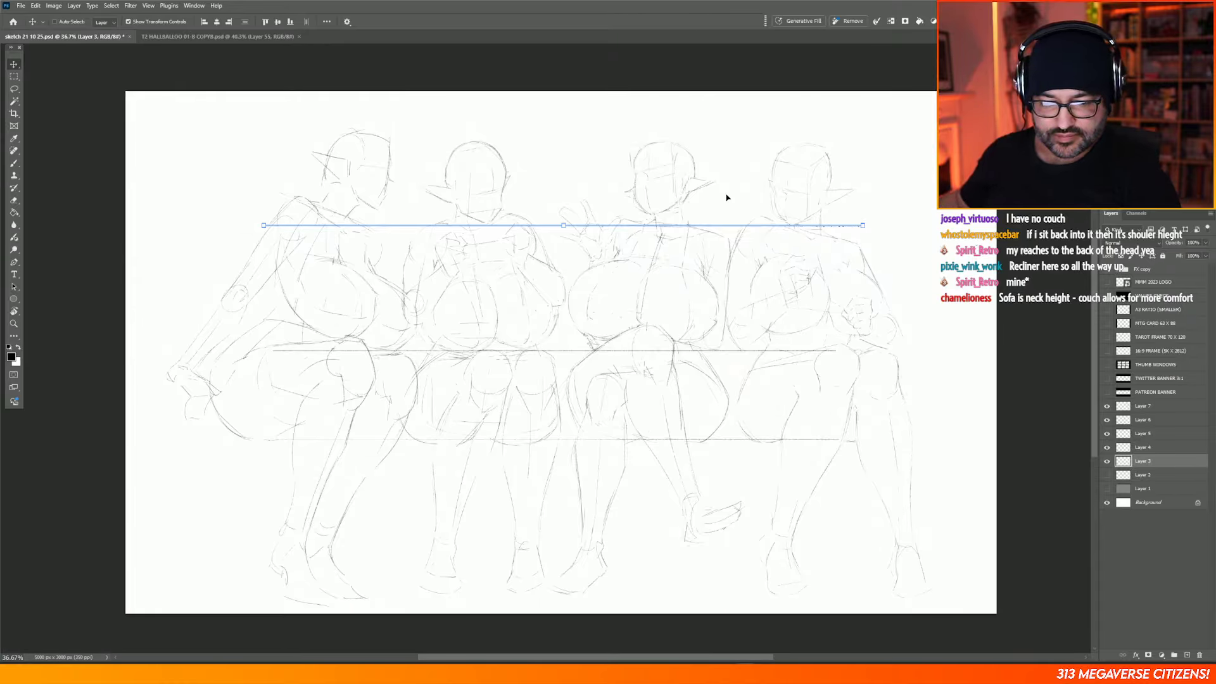
{"action": "left_click_drag", "start_coordinate": [745, 214], "coordinate": [743, 218]}
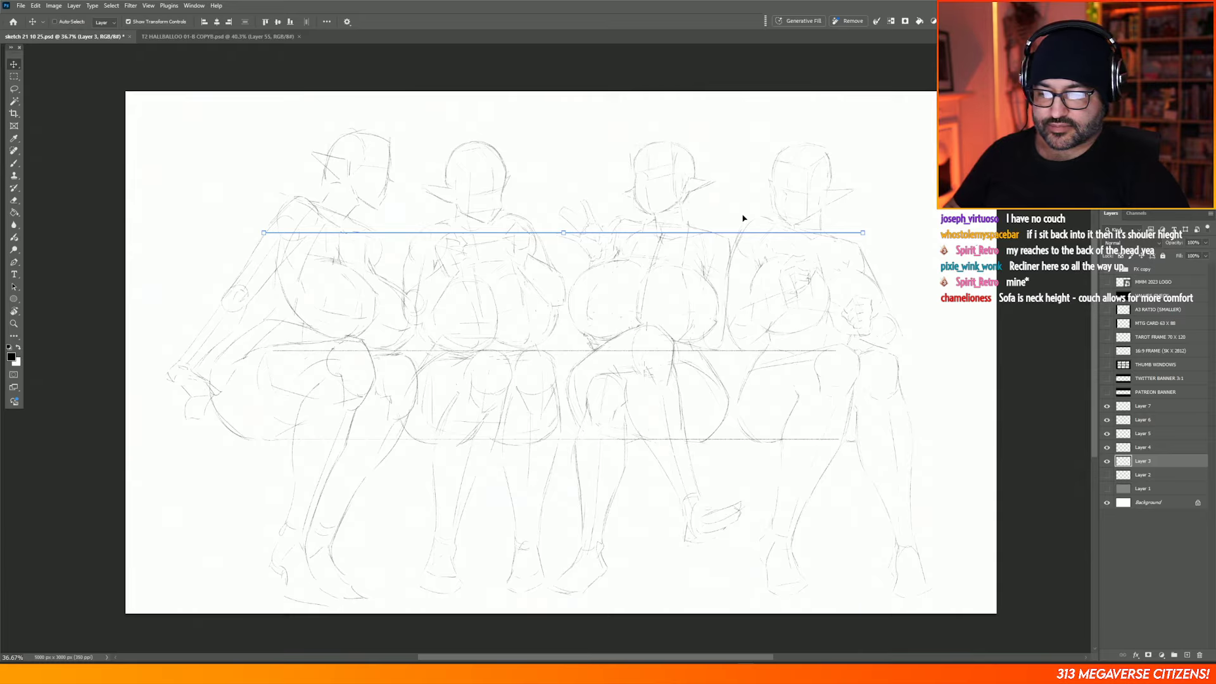
{"action": "key", "text": "m"}
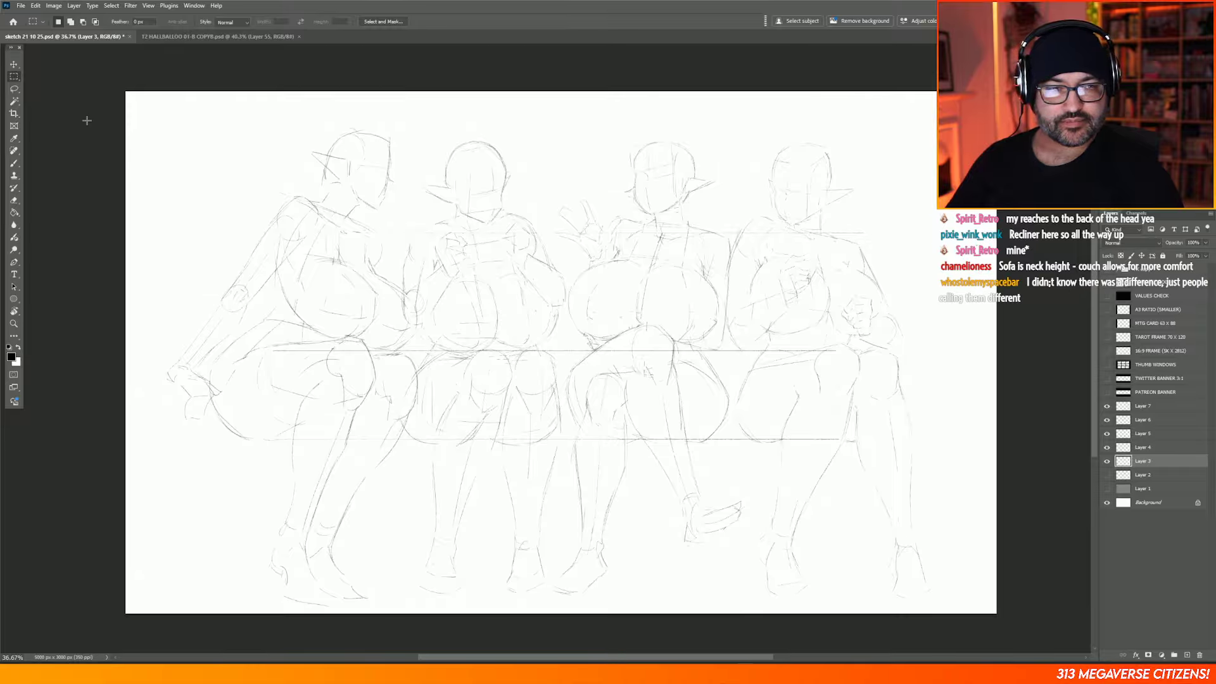
Step: Erase the upper seat line running across the four figures' laps on Layer 3
{"action": "key", "text": "e"}
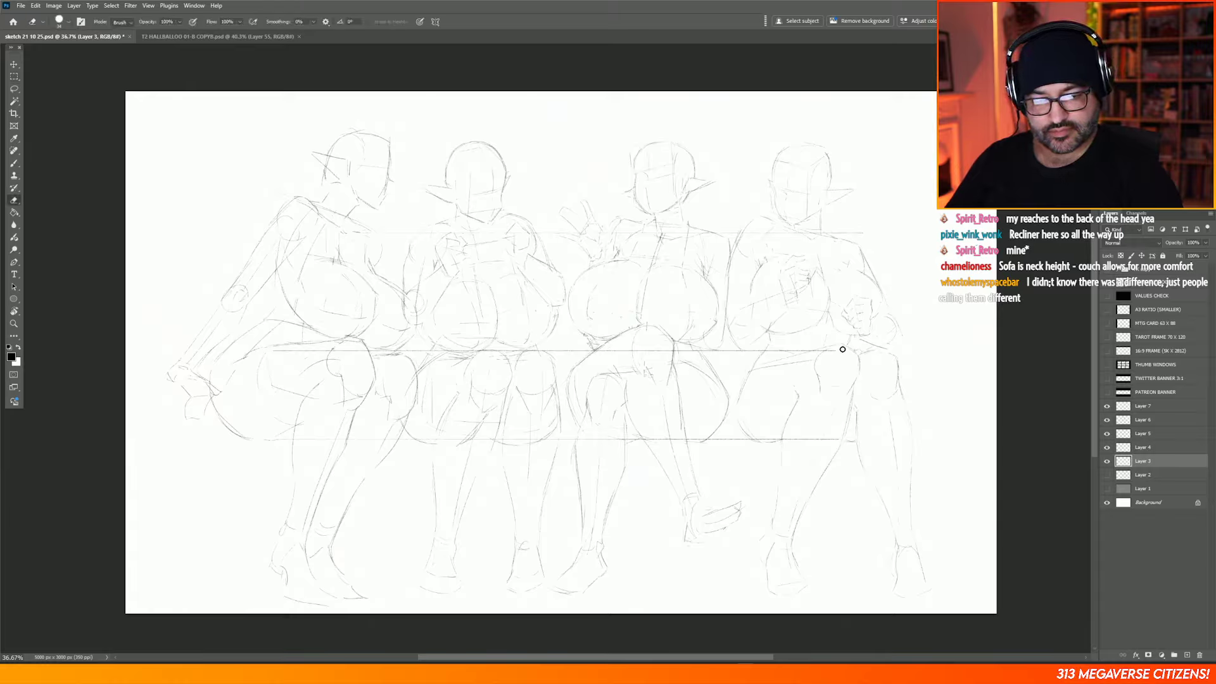
{"action": "left_click_drag", "start_coordinate": [842, 348], "coordinate": [267, 350]}
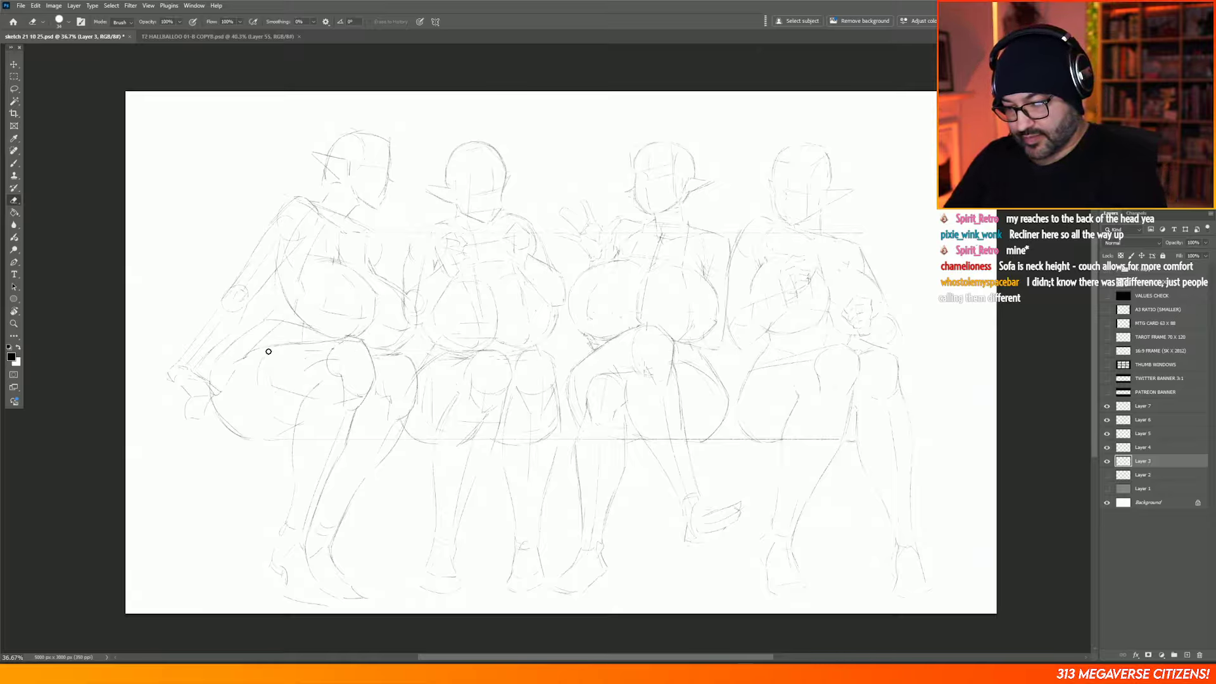
{"action": "key", "text": "m"}
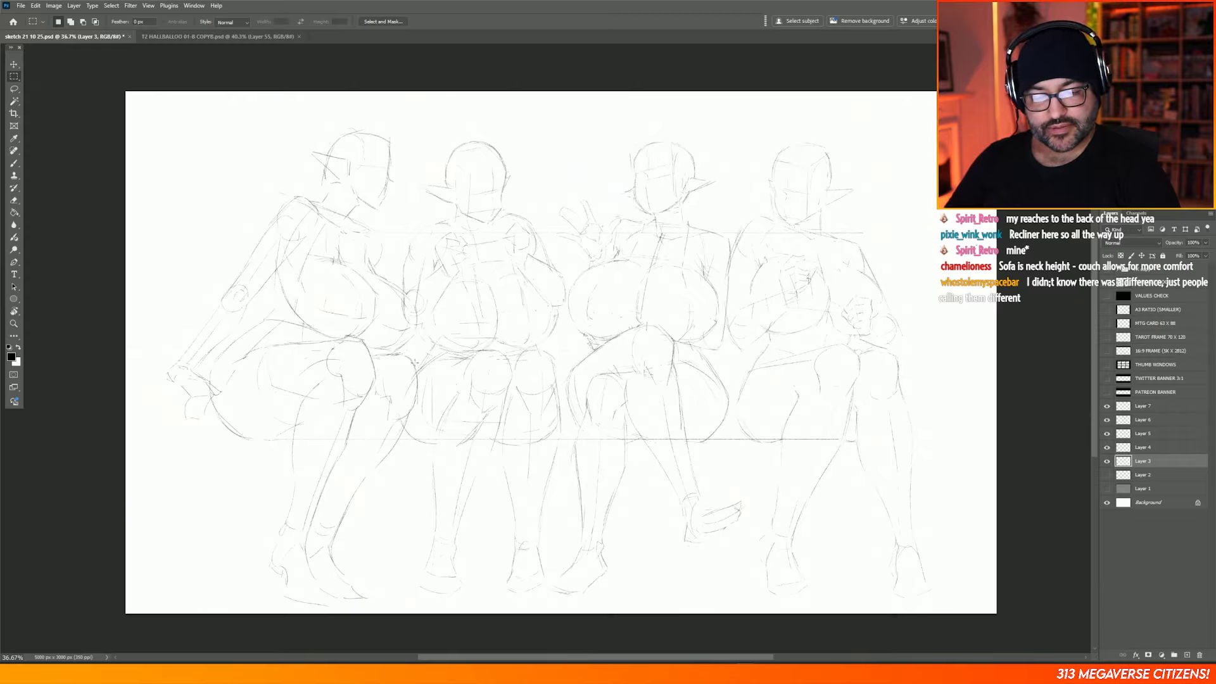
{"action": "left_click", "coordinate": [1107, 462]}
{"action": "left_click", "coordinate": [1107, 461]}
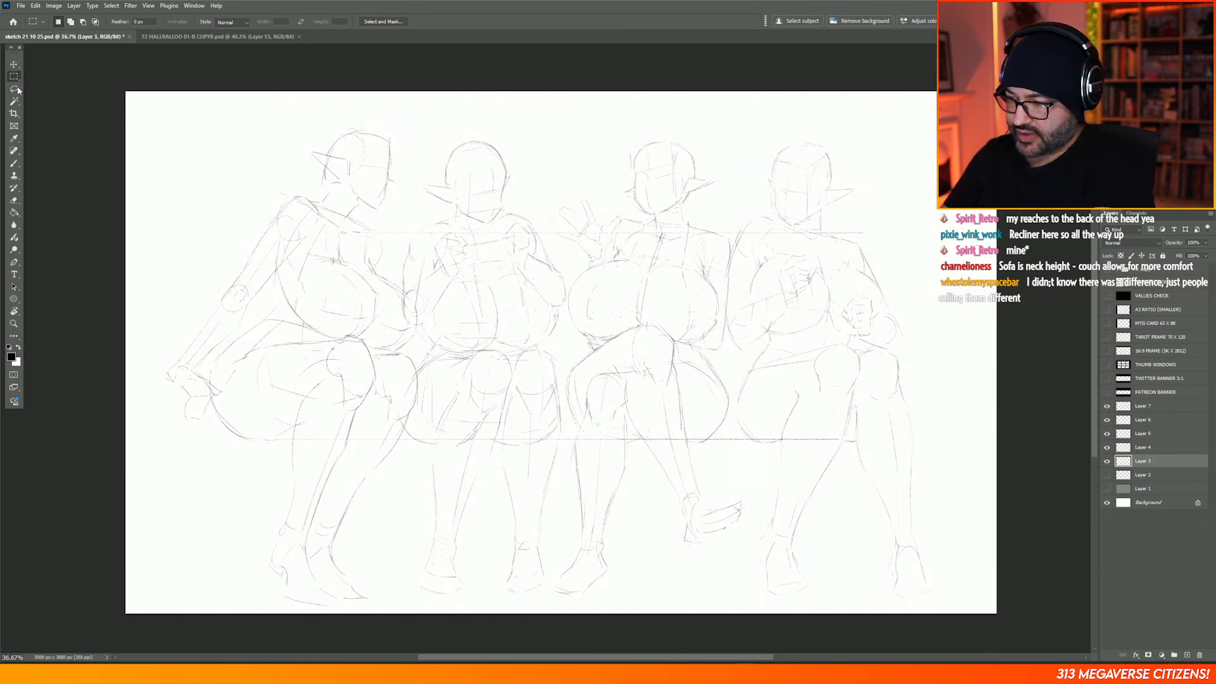
Step: Lasso the remaining seat line on Layer 3 and move it up slightly behind the figures' thighs
{"action": "left_click", "coordinate": [16, 89]}
{"action": "mouse_move", "coordinate": [263, 413]}
{"action": "left_mouse_down"}
{"action": "mouse_move", "coordinate": [281, 474]}
{"action": "mouse_move", "coordinate": [854, 384]}
{"action": "left_mouse_up"}
{"action": "key", "text": "v"}
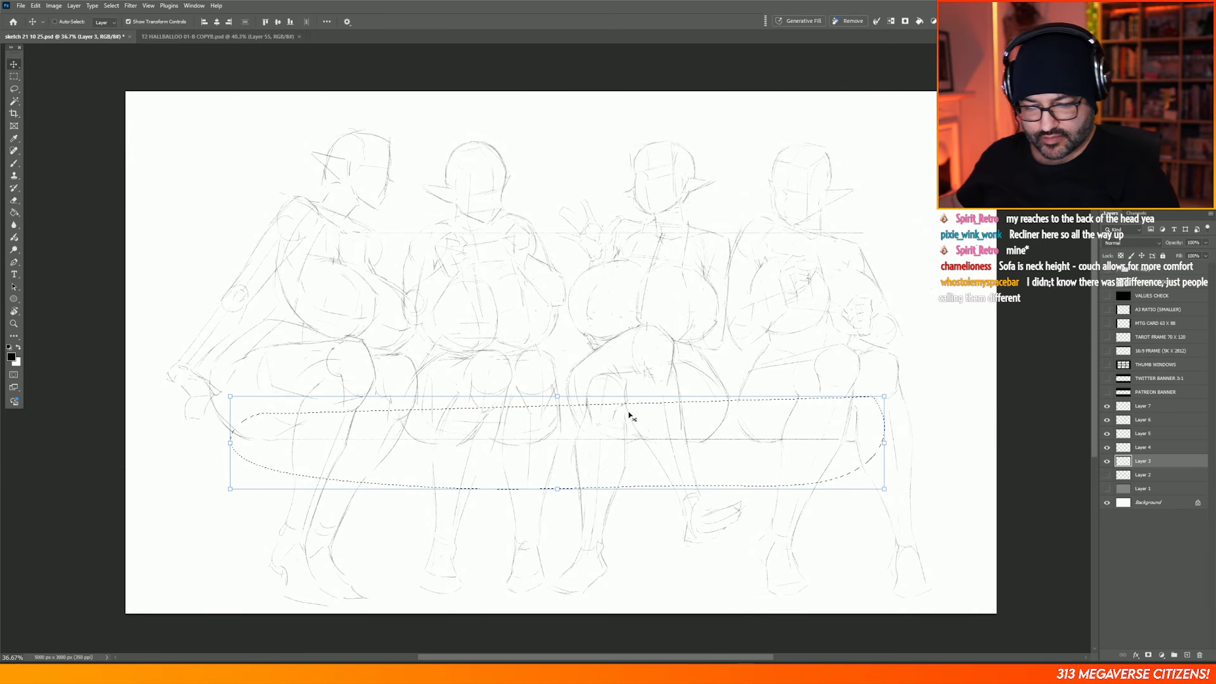
{"action": "left_click_drag", "start_coordinate": [640, 430], "coordinate": [637, 424]}
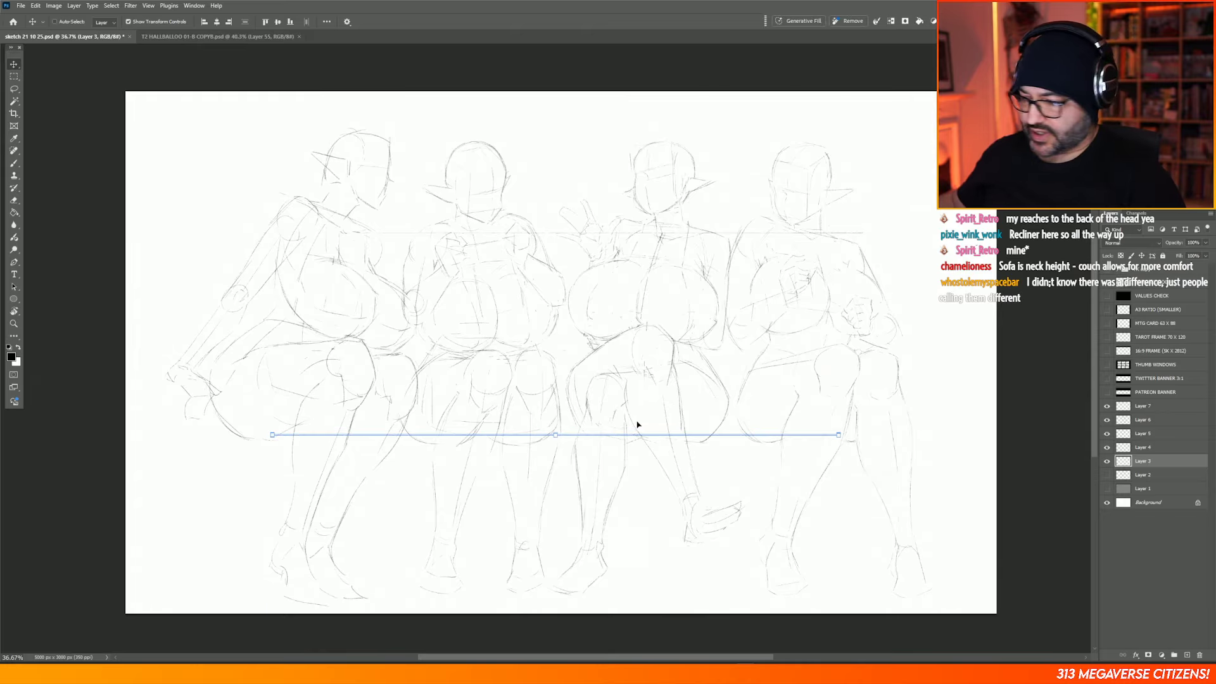
Step: Duplicate the seat line onto its own layer and place the copy a short distance below it, across the figures' upper calves
{"action": "key", "text": "ctrl+j"}
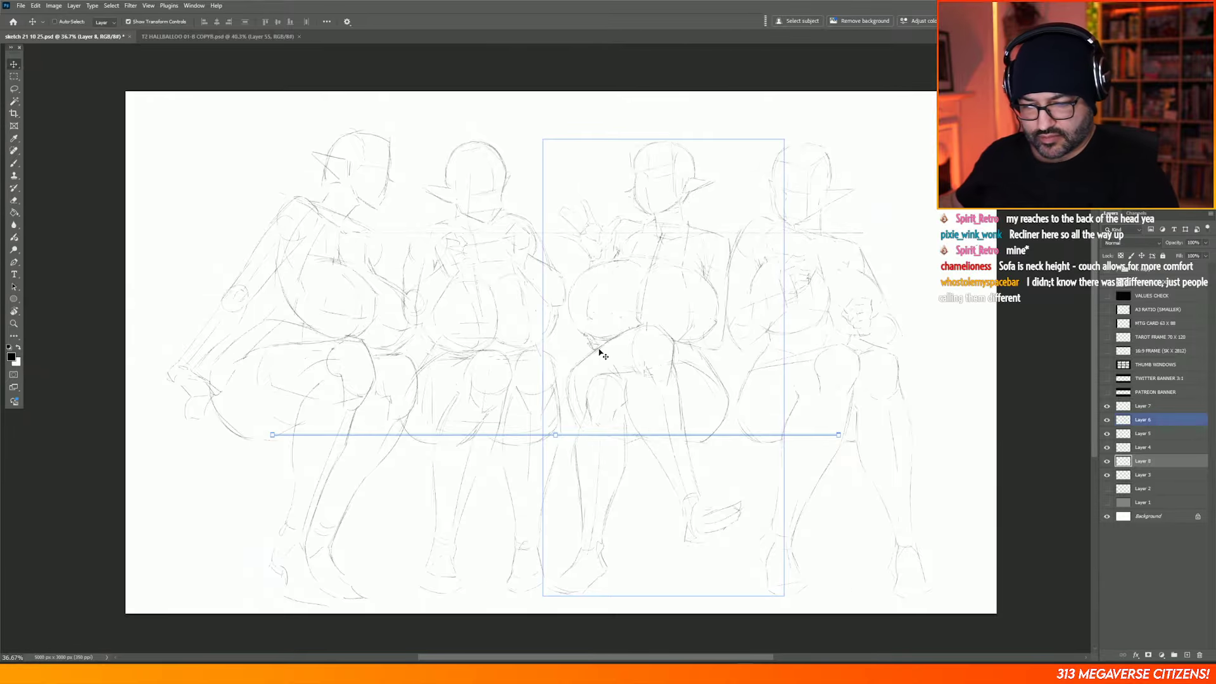
{"action": "left_click_drag", "start_coordinate": [603, 356], "coordinate": [607, 400]}
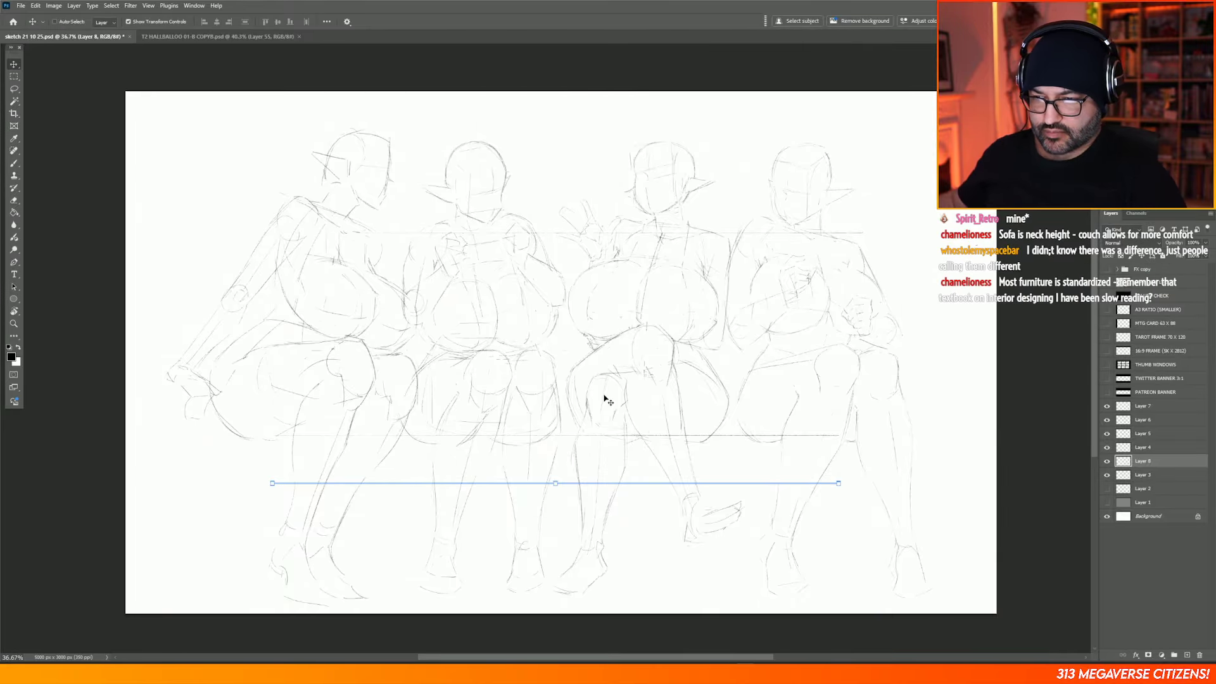
{"action": "left_click_drag", "start_coordinate": [608, 402], "coordinate": [609, 398]}
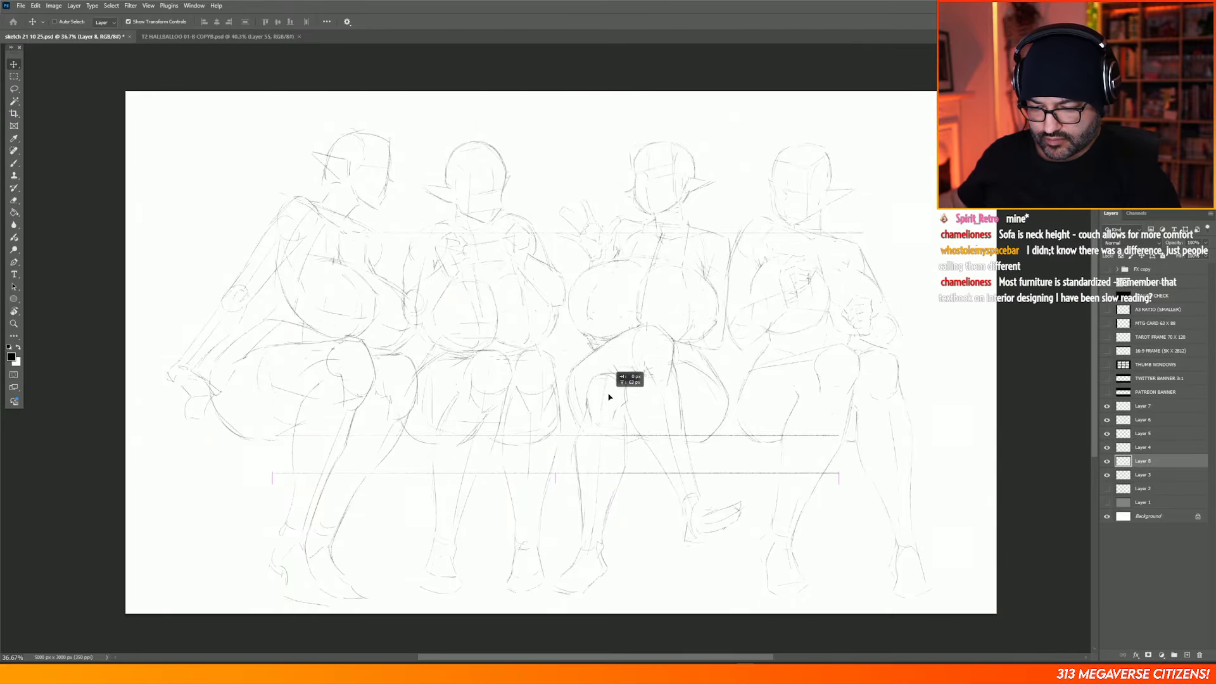
{"action": "left_click_drag", "start_coordinate": [608, 397], "coordinate": [609, 397]}
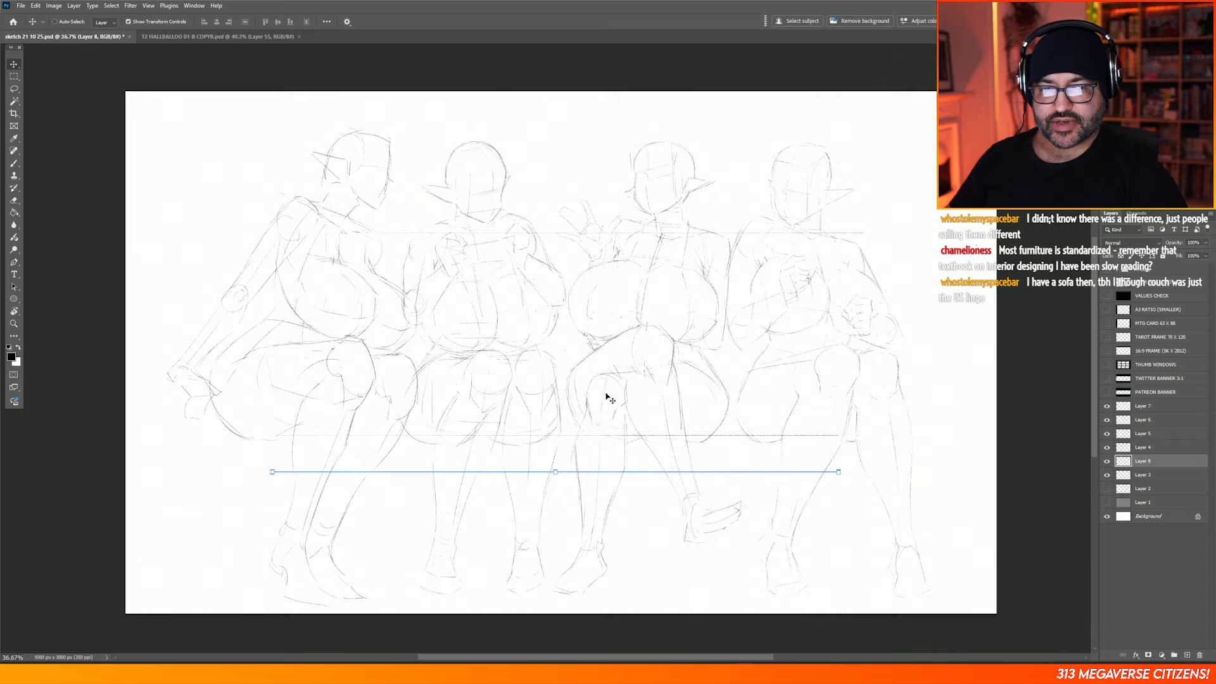
{"action": "left_click", "coordinate": [13, 89]}
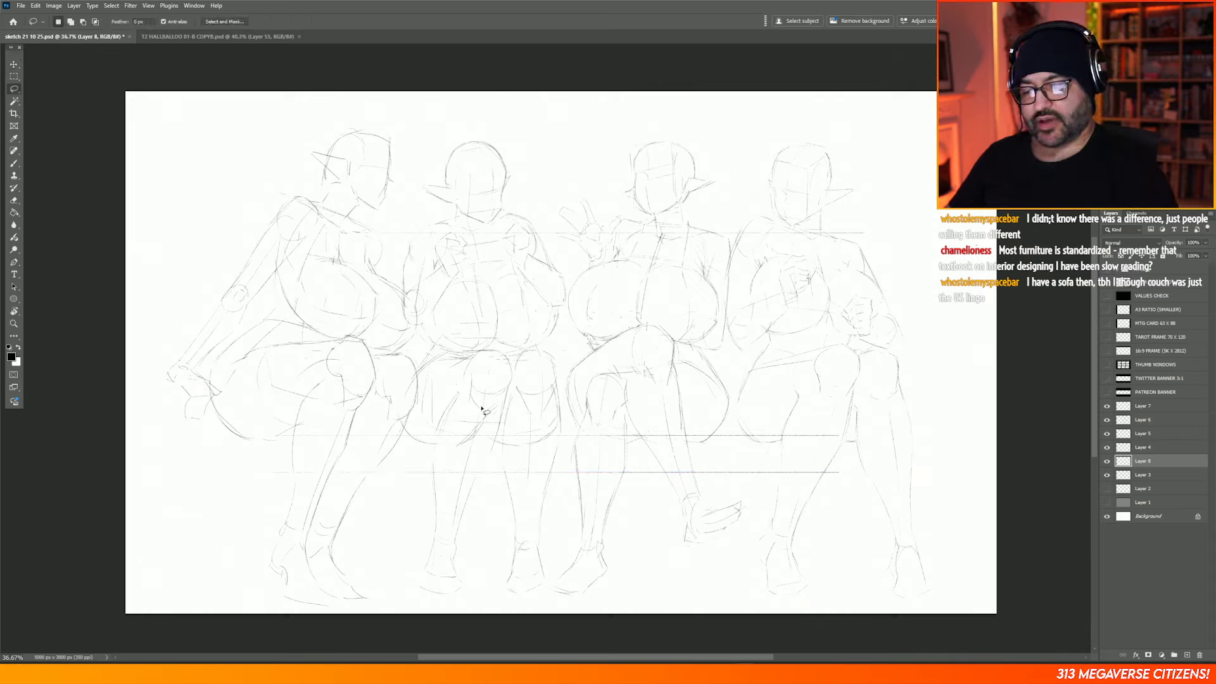
{"action": "mouse_move", "coordinate": [483, 411]}
{"action": "left_mouse_down"}
{"action": "mouse_move", "coordinate": [367, 407]}
{"action": "mouse_move", "coordinate": [250, 446]}
{"action": "mouse_move", "coordinate": [335, 504]}
{"action": "mouse_move", "coordinate": [623, 517]}
{"action": "mouse_move", "coordinate": [896, 477]}
{"action": "mouse_move", "coordinate": [869, 411]}
{"action": "left_mouse_up"}
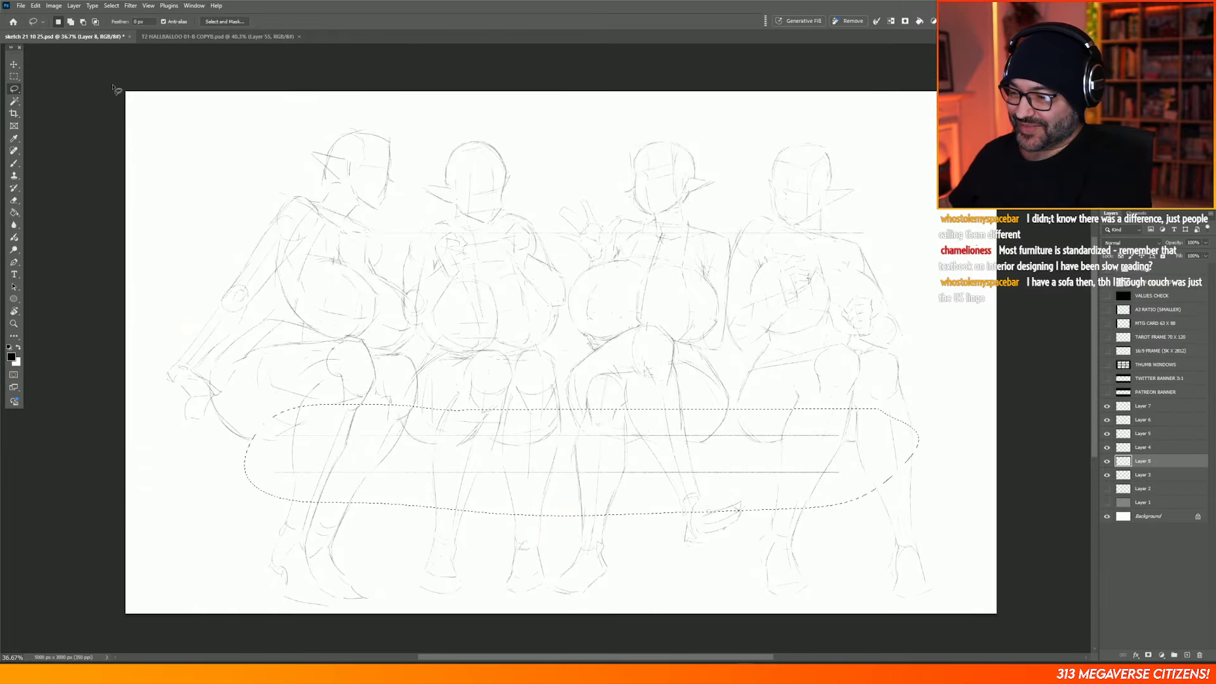
{"action": "key", "text": "ctrl+t"}
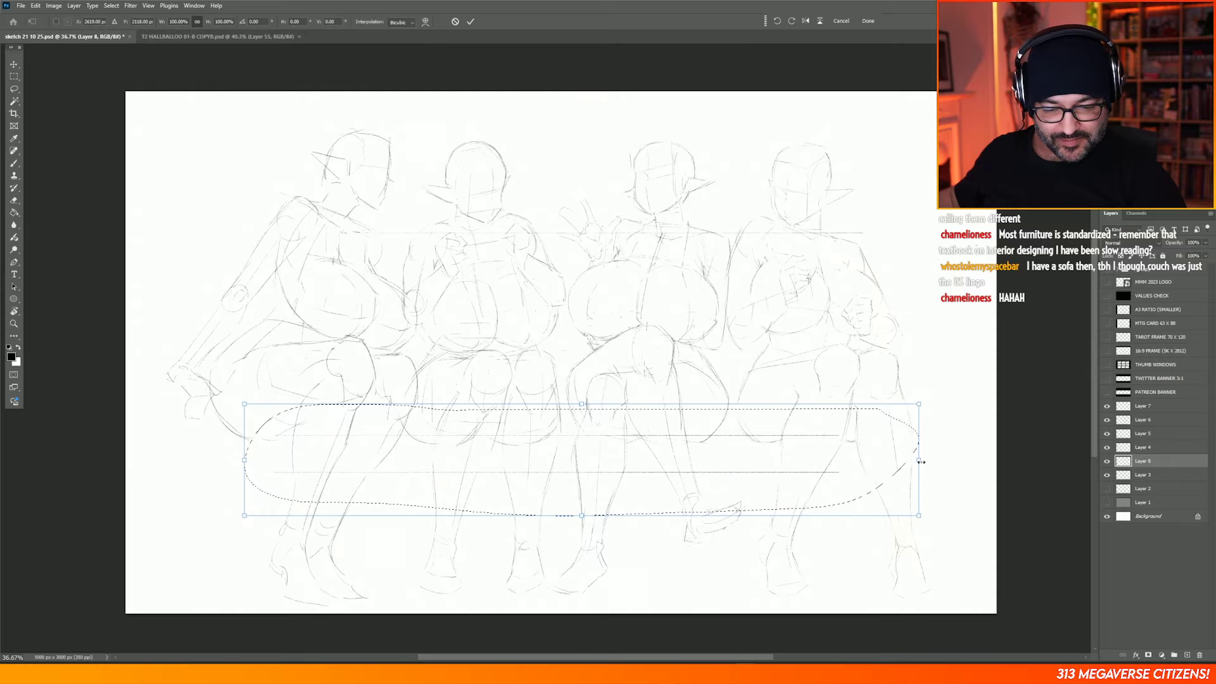
{"action": "left_click_drag", "start_coordinate": [922, 463], "coordinate": [966, 455]}
{"action": "key", "text": "ctrl+z"}
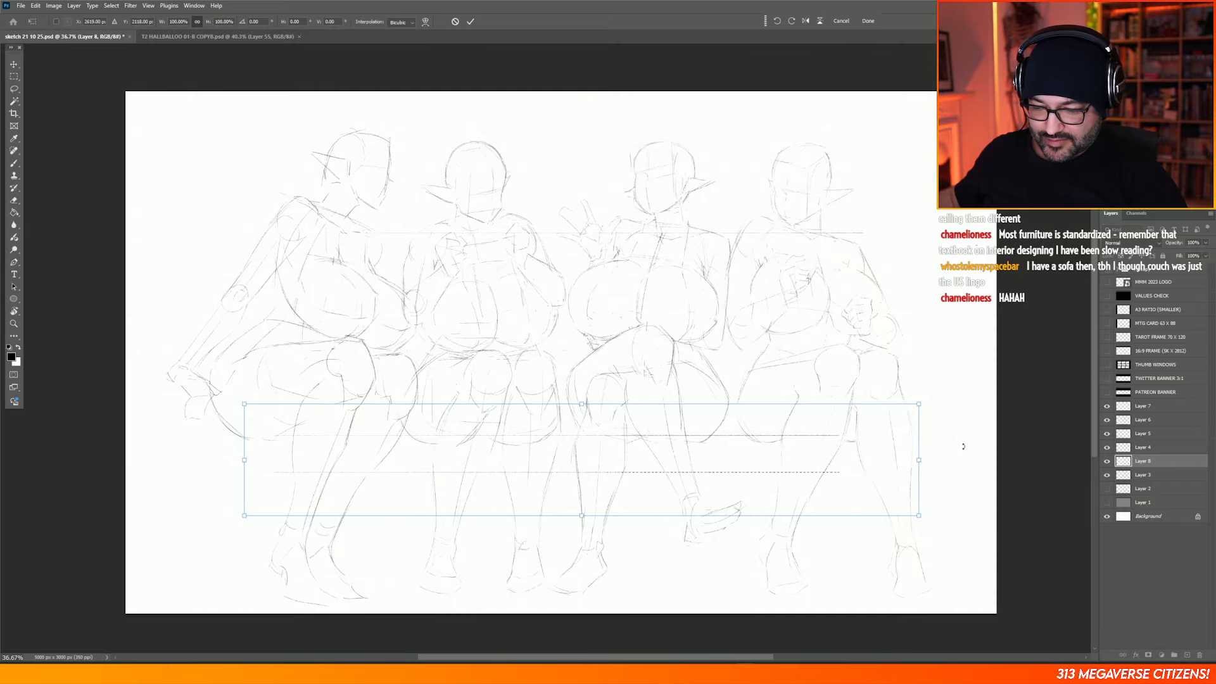
{"action": "key", "text": "Return"}
Step: Merge the duplicated line down into Layer 3, deselect, and stretch all the couch lines at both ends to about 104% width
{"action": "right_click", "coordinate": [1140, 463]}
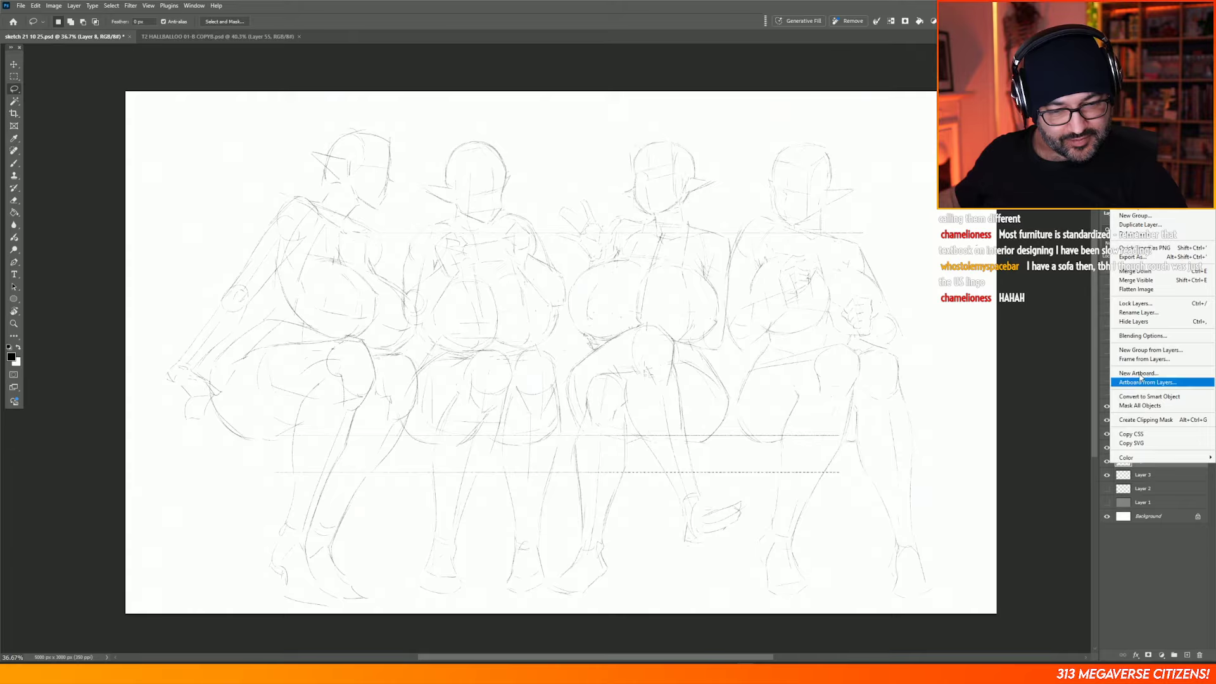
{"action": "left_click", "coordinate": [1135, 271]}
{"action": "key", "text": "ctrl+t"}
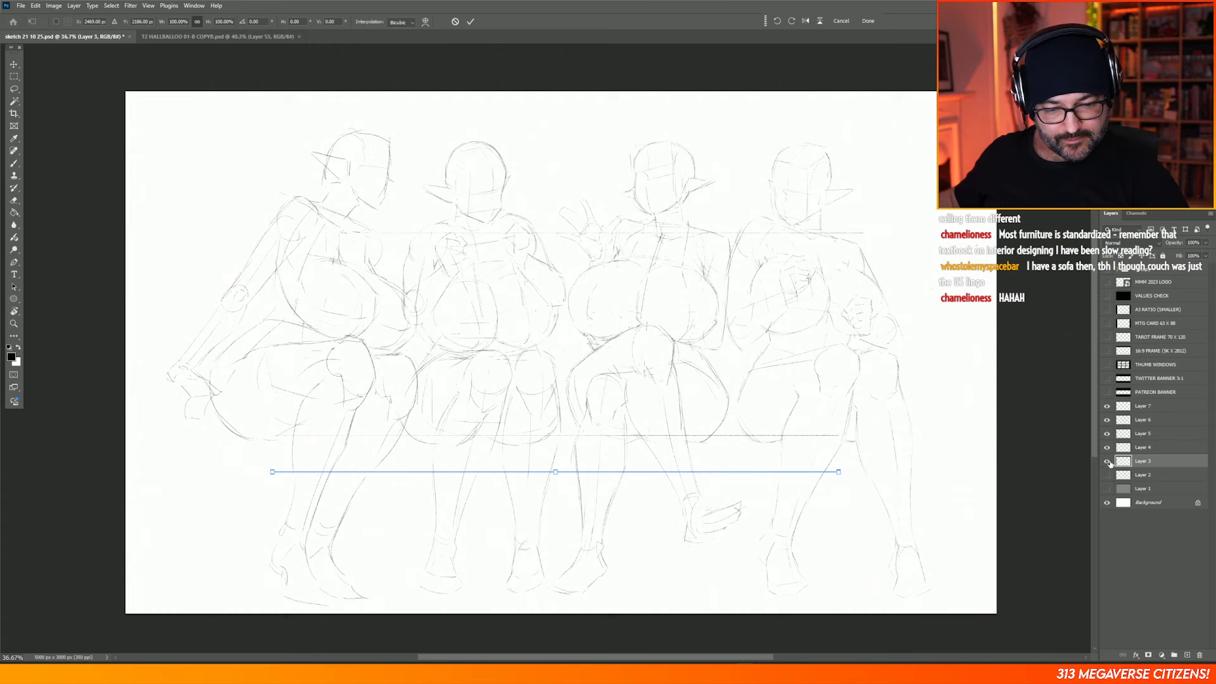
{"action": "key", "text": "Return"}
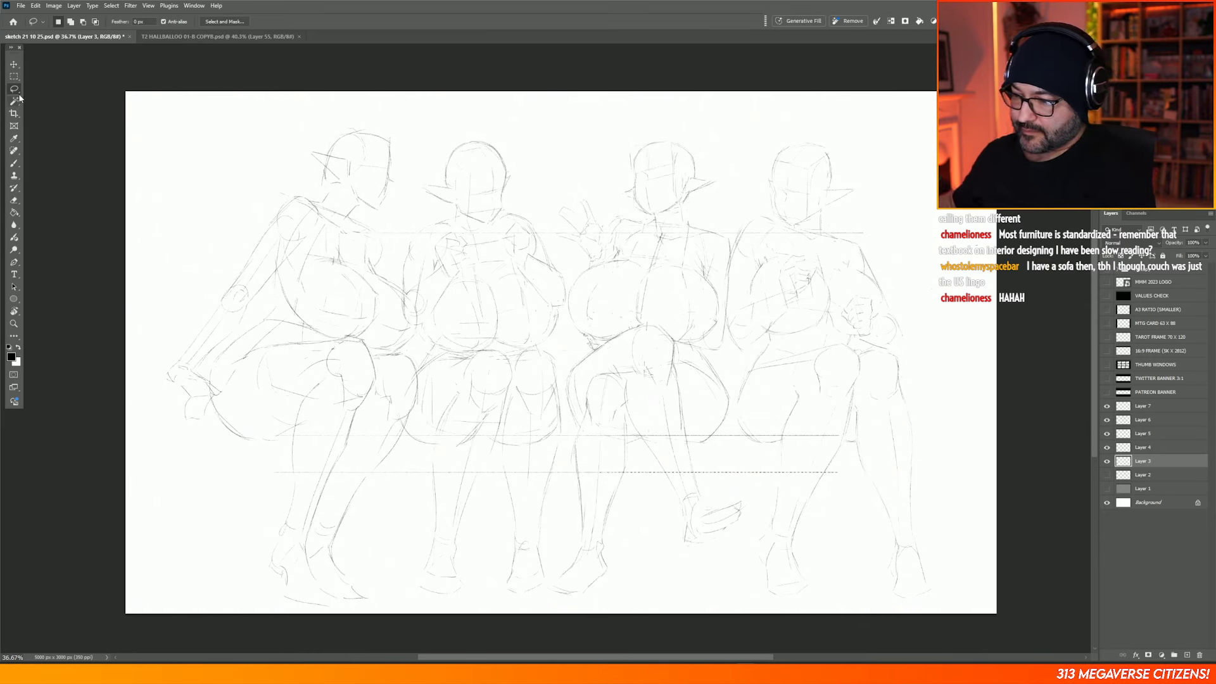
{"action": "left_click", "coordinate": [14, 76]}
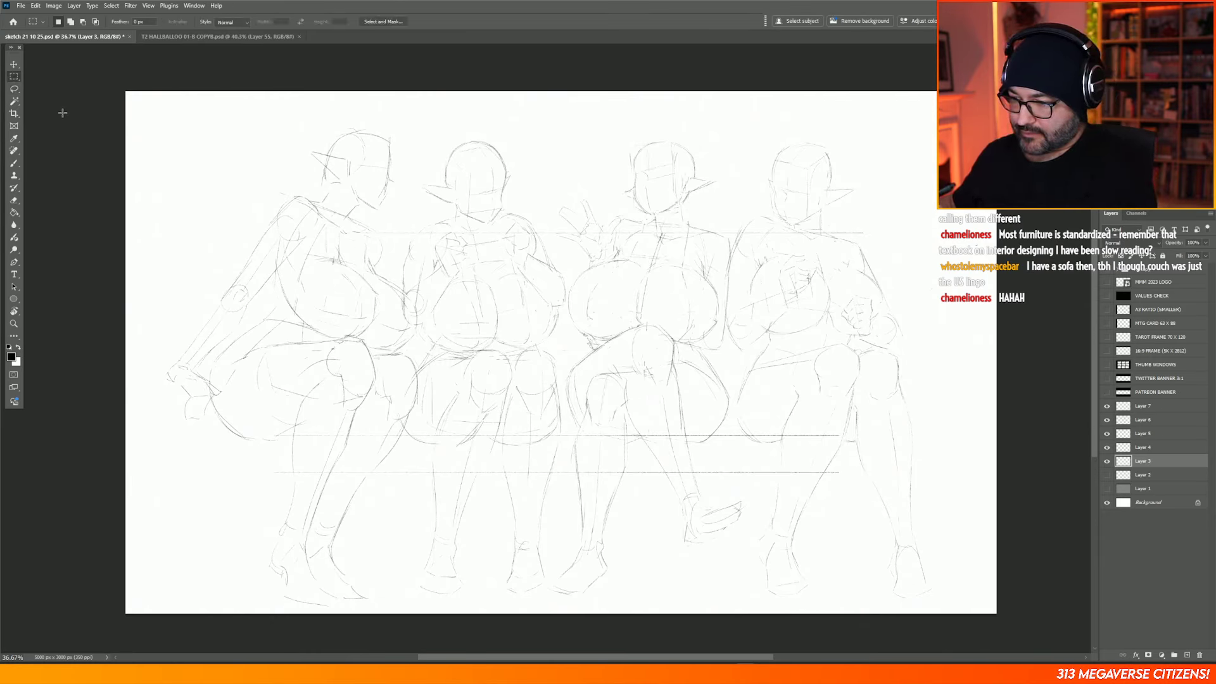
{"action": "key", "text": "ctrl+t"}
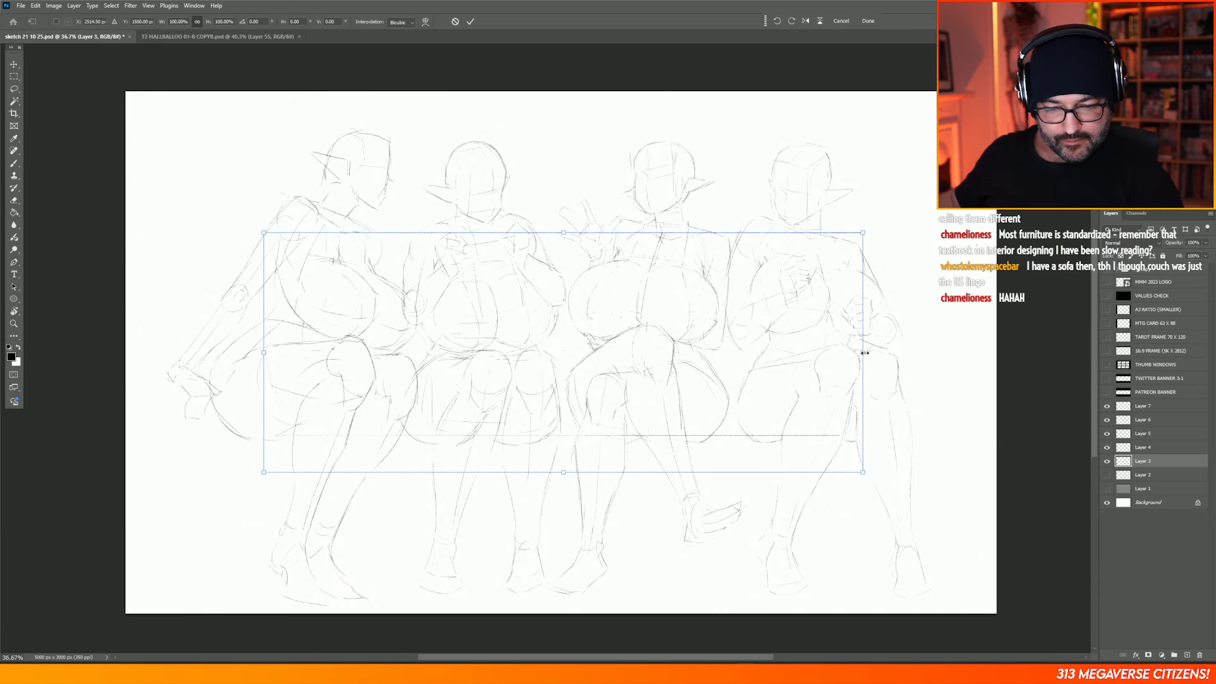
{"action": "mouse_move", "coordinate": [863, 350]}
{"action": "left_mouse_down"}
{"action": "mouse_move", "coordinate": [916, 344]}
{"action": "mouse_move", "coordinate": [878, 344]}
{"action": "left_mouse_up"}
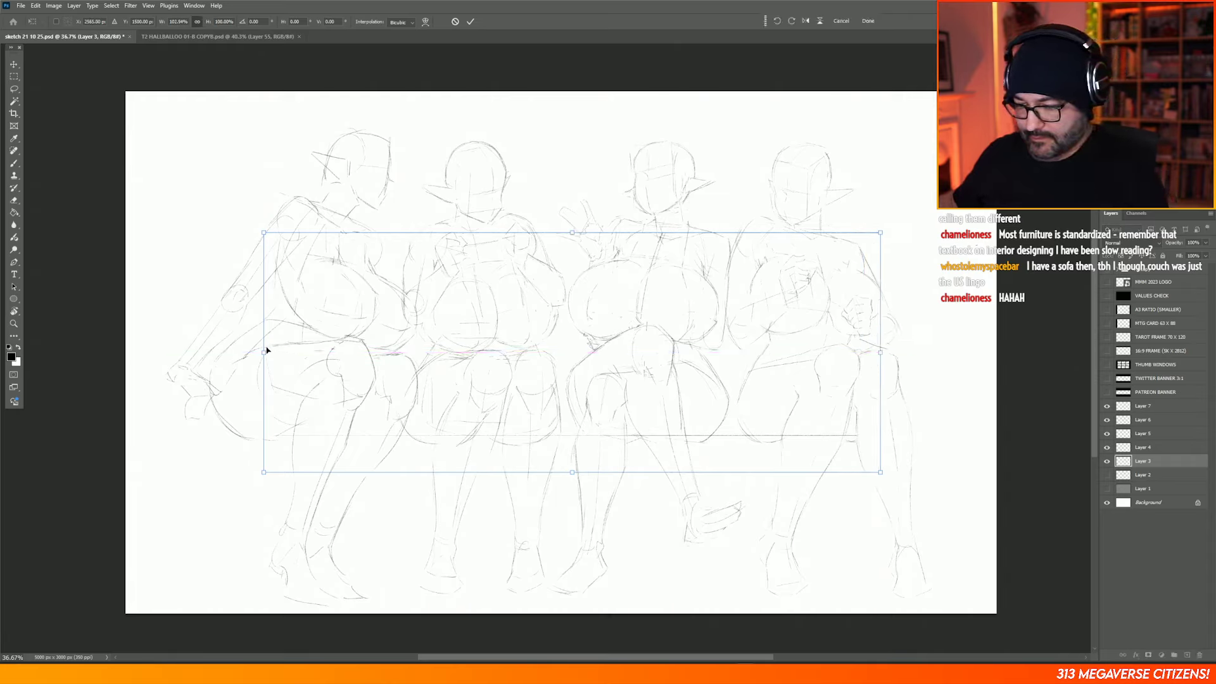
{"action": "left_click_drag", "start_coordinate": [263, 352], "coordinate": [253, 355]}
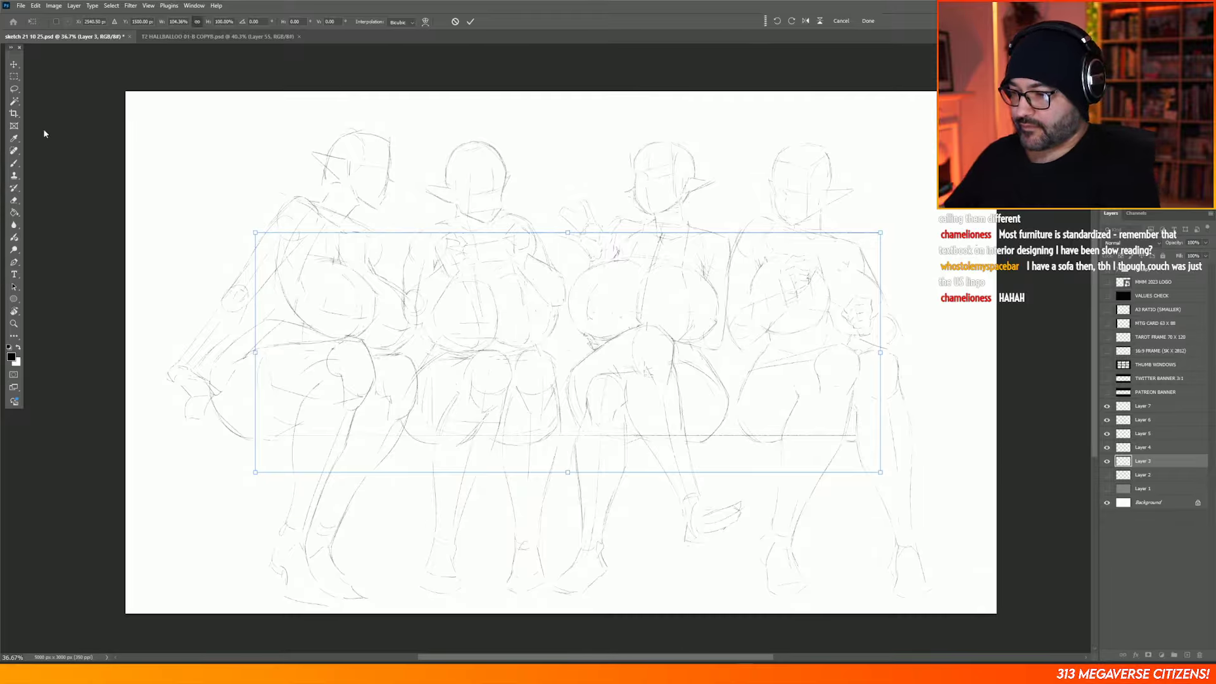
{"action": "left_click", "coordinate": [14, 76]}
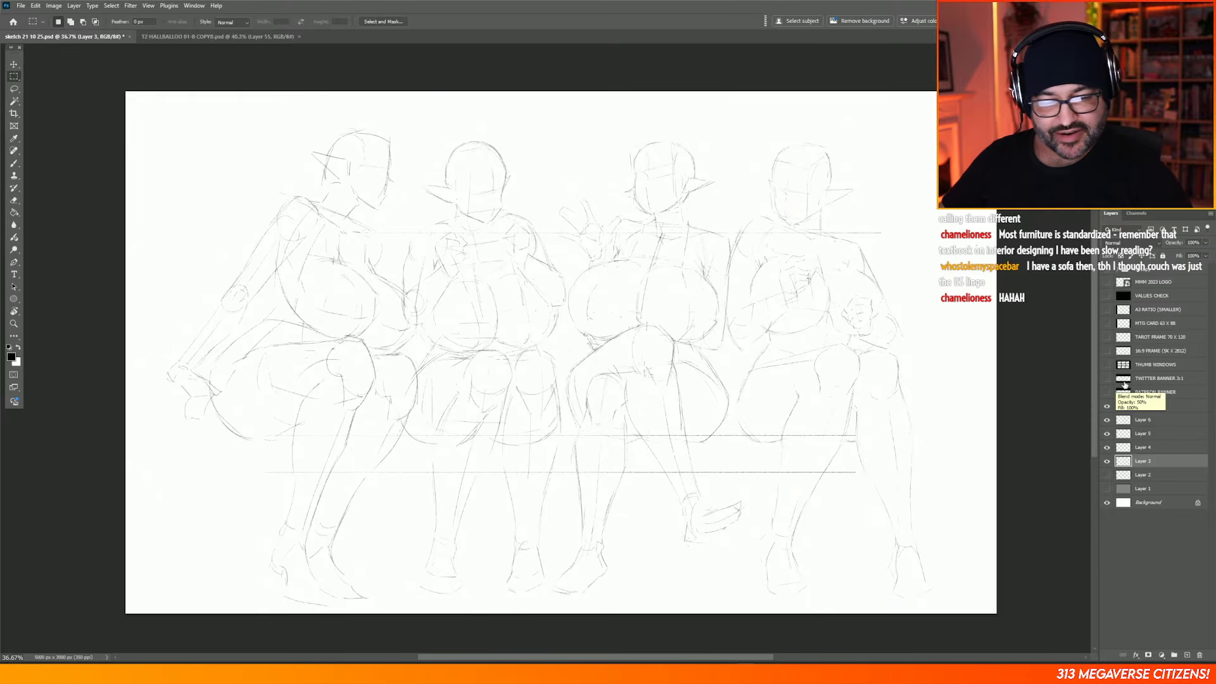
Step: Move the second figure on Layer 5 sideways, closer to the third figure
{"action": "left_click", "coordinate": [1144, 434]}
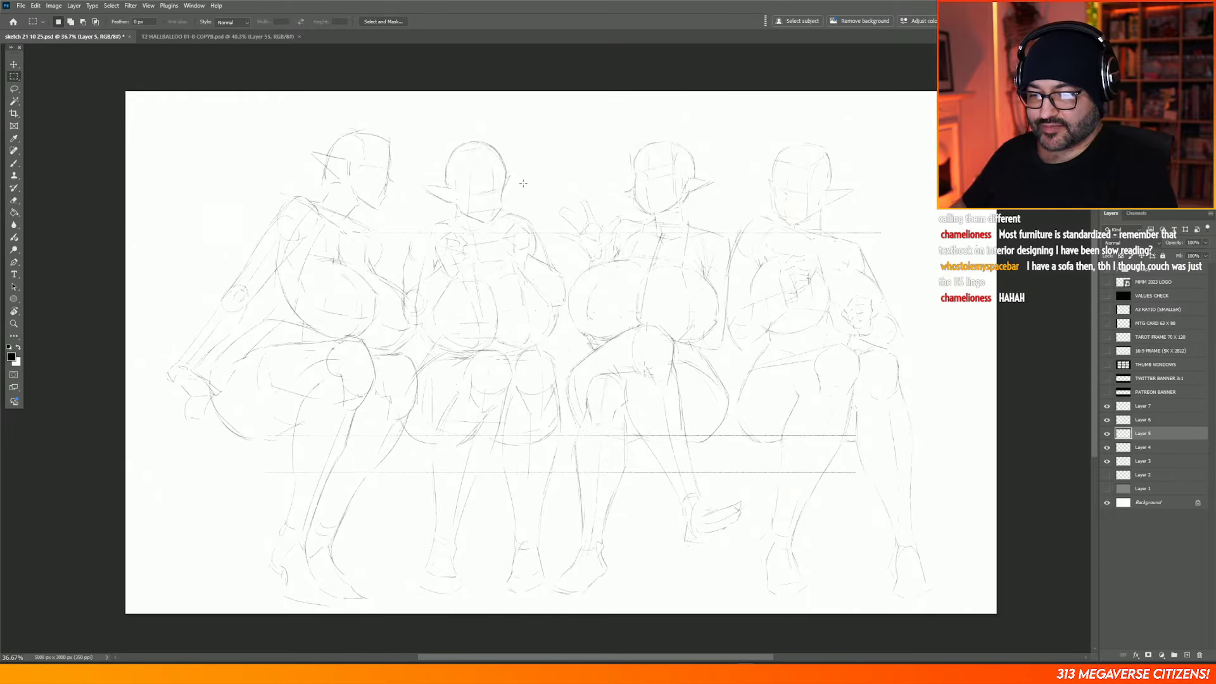
{"action": "left_click", "coordinate": [13, 63]}
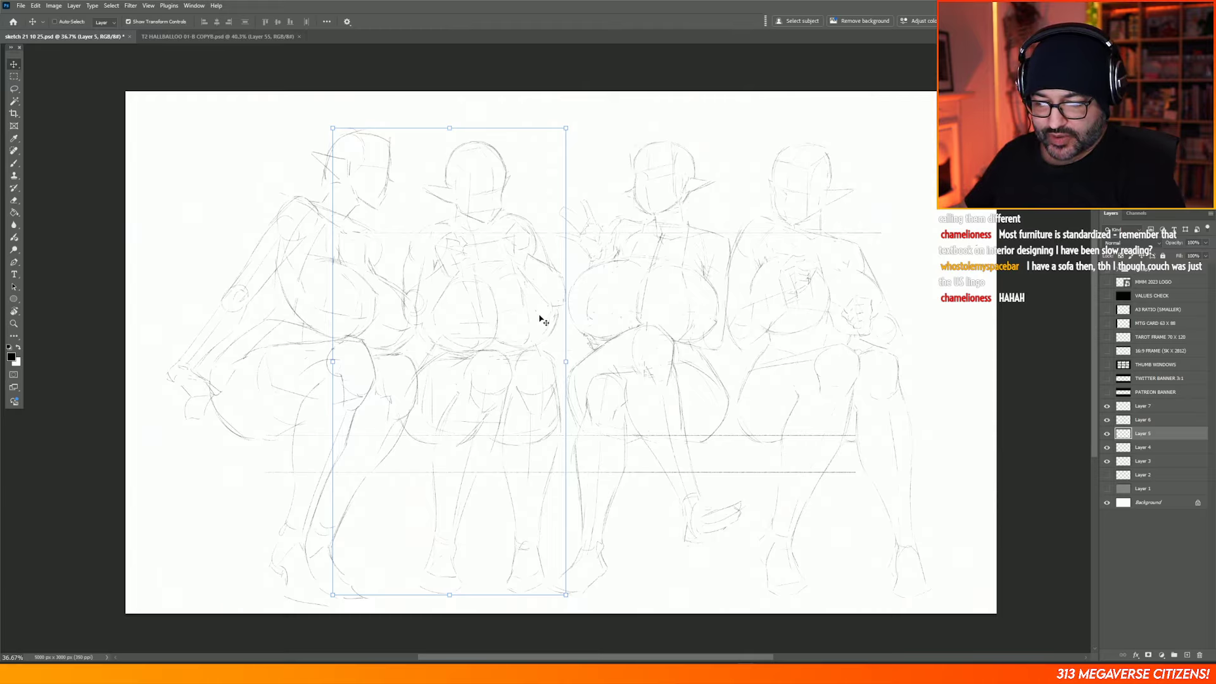
{"action": "left_click_drag", "start_coordinate": [545, 328], "coordinate": [557, 327]}
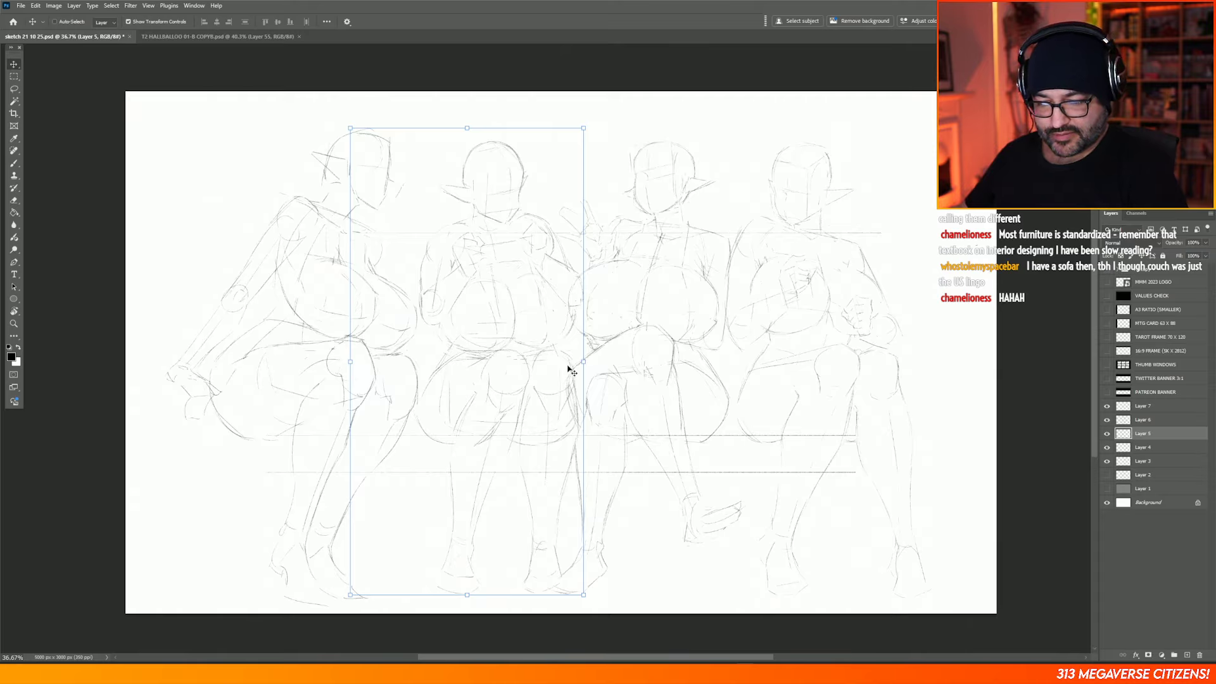
{"action": "left_click_drag", "start_coordinate": [568, 367], "coordinate": [563, 364]}
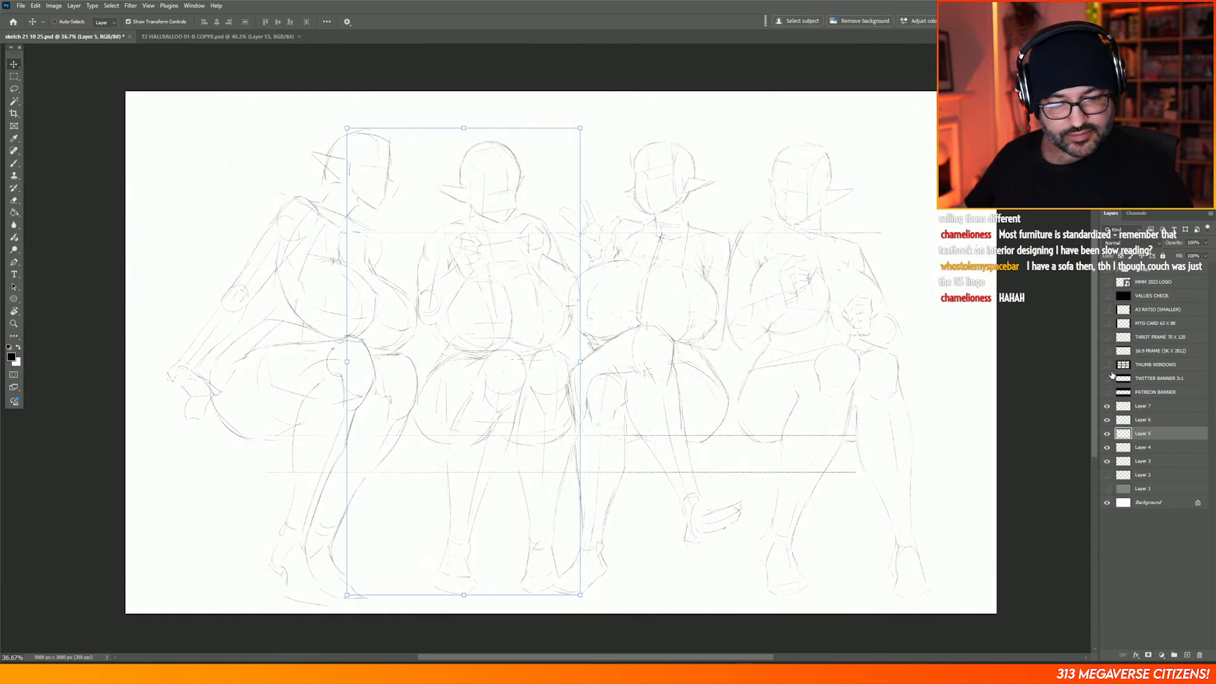
Step: Move the first figure on Layer 4 inward so her knee slightly overlaps the second figure
{"action": "left_click", "coordinate": [1144, 448]}
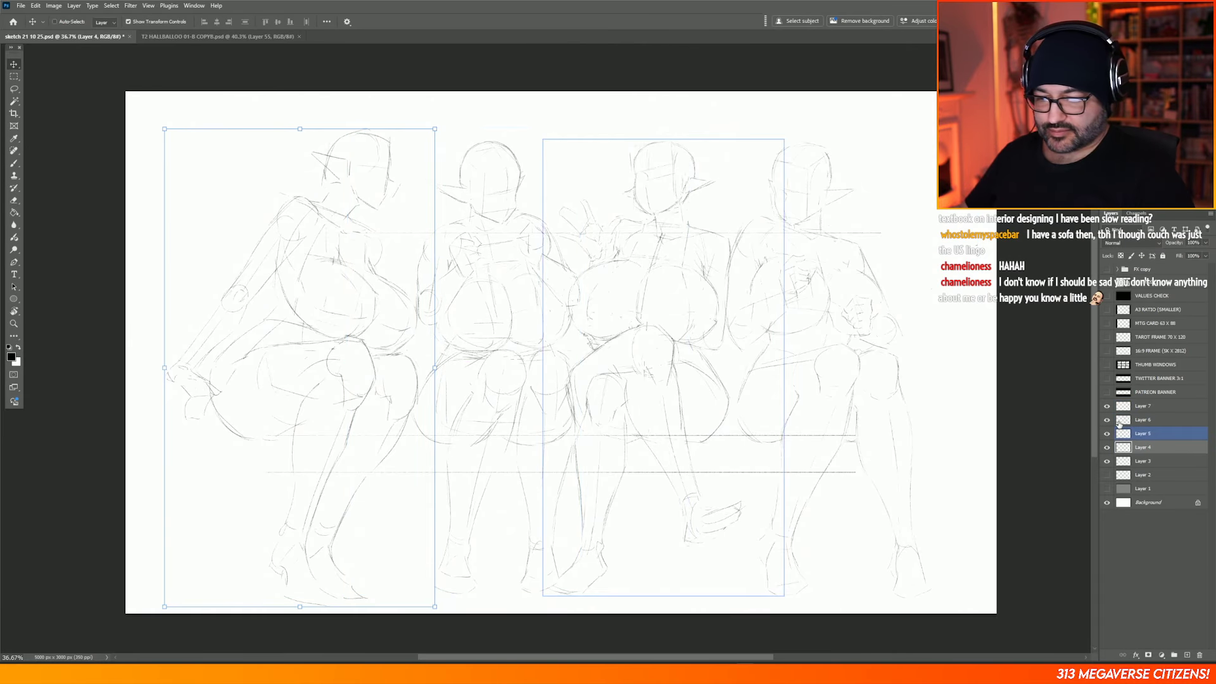
{"action": "mouse_move", "coordinate": [425, 314]}
{"action": "left_mouse_down"}
{"action": "mouse_move", "coordinate": [407, 317]}
{"action": "mouse_move", "coordinate": [436, 315]}
{"action": "left_mouse_up"}
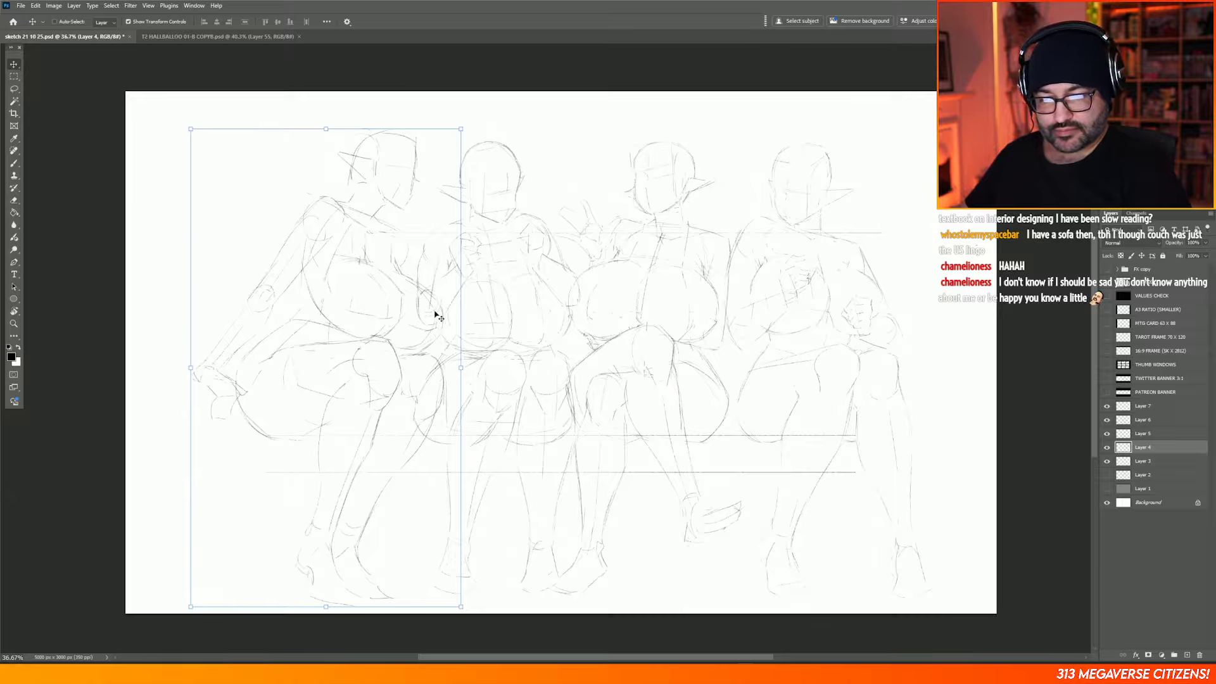
{"action": "left_click_drag", "start_coordinate": [418, 399], "coordinate": [413, 402]}
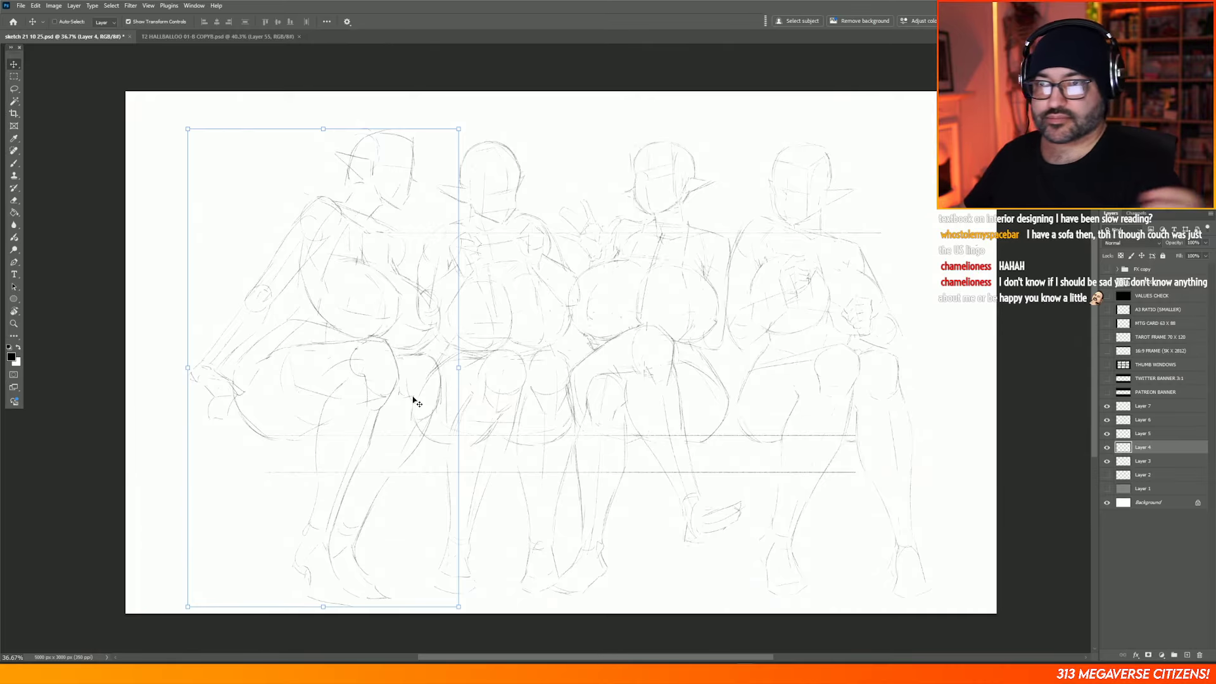
Step: Scale the fourth figure on Layer 7 down to about 99% and shift her inward, closer to the third figure
{"action": "left_click", "coordinate": [1145, 407]}
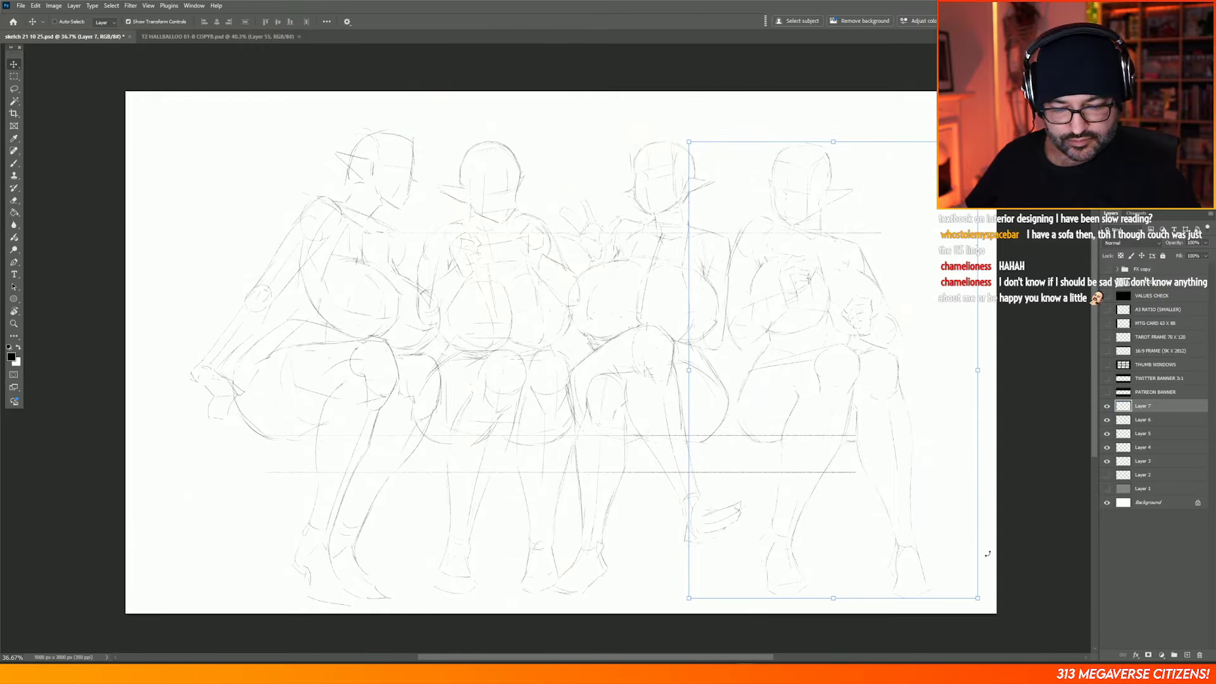
{"action": "left_click_drag", "start_coordinate": [979, 597], "coordinate": [974, 593]}
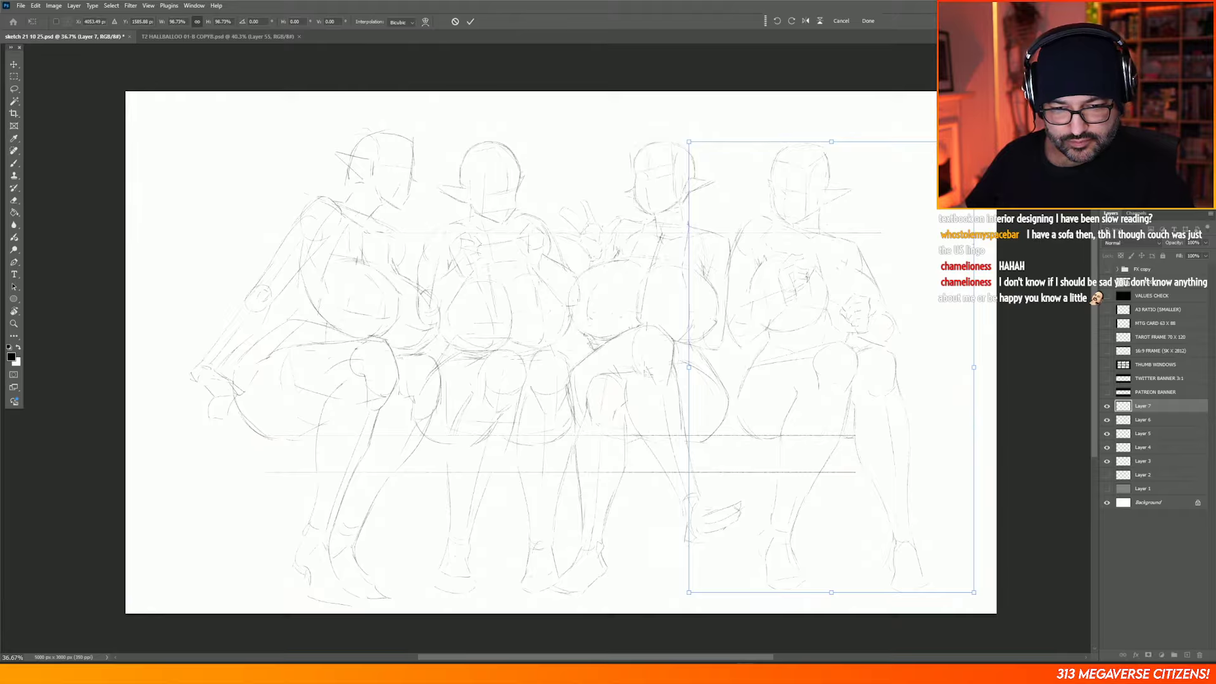
{"action": "left_click_drag", "start_coordinate": [932, 252], "coordinate": [906, 284]}
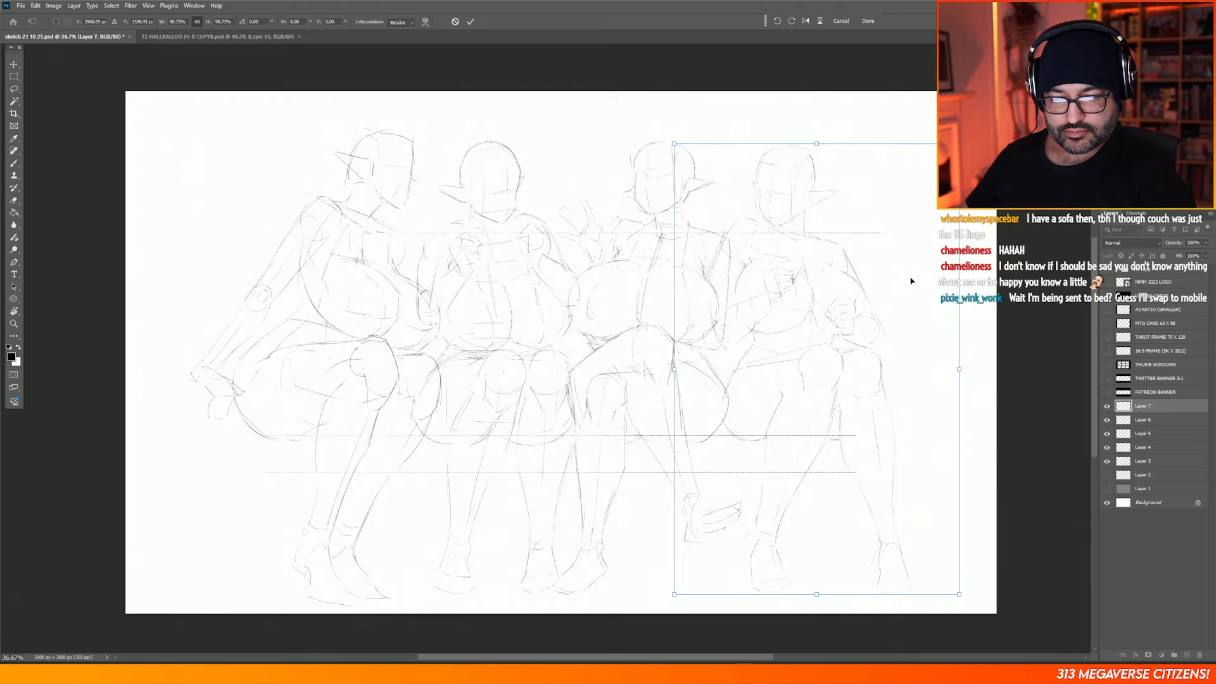
{"action": "left_click_drag", "start_coordinate": [912, 282], "coordinate": [915, 281]}
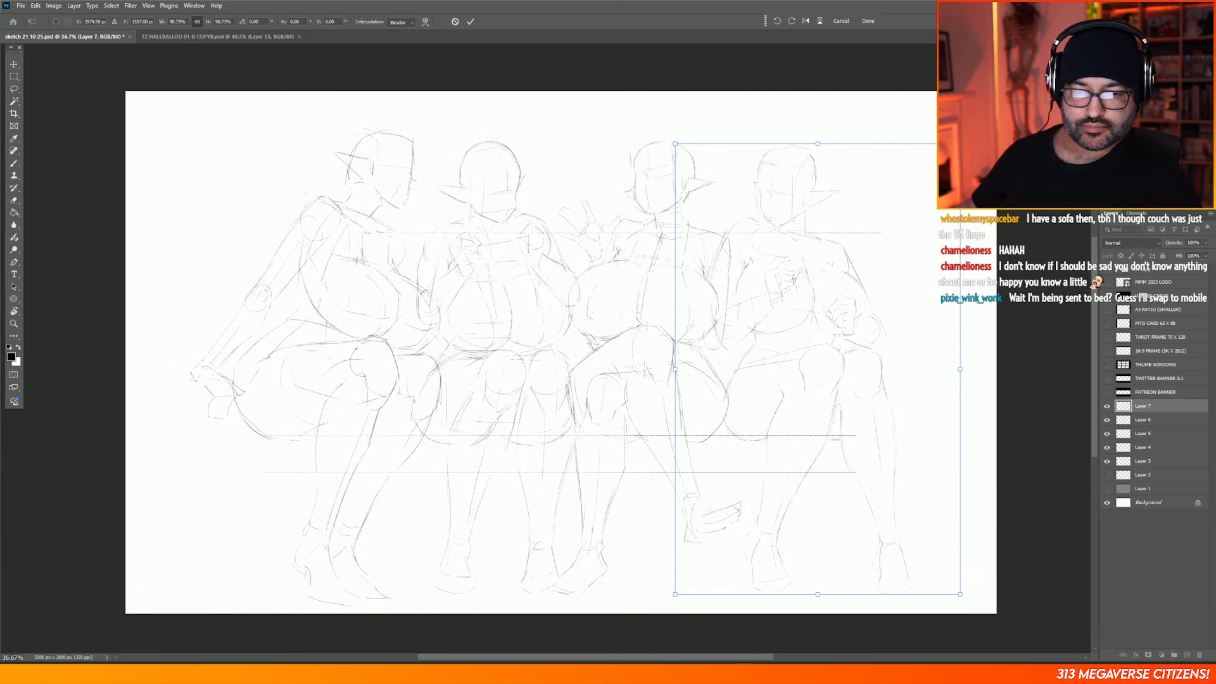
{"action": "left_click_drag", "start_coordinate": [961, 144], "coordinate": [962, 143]}
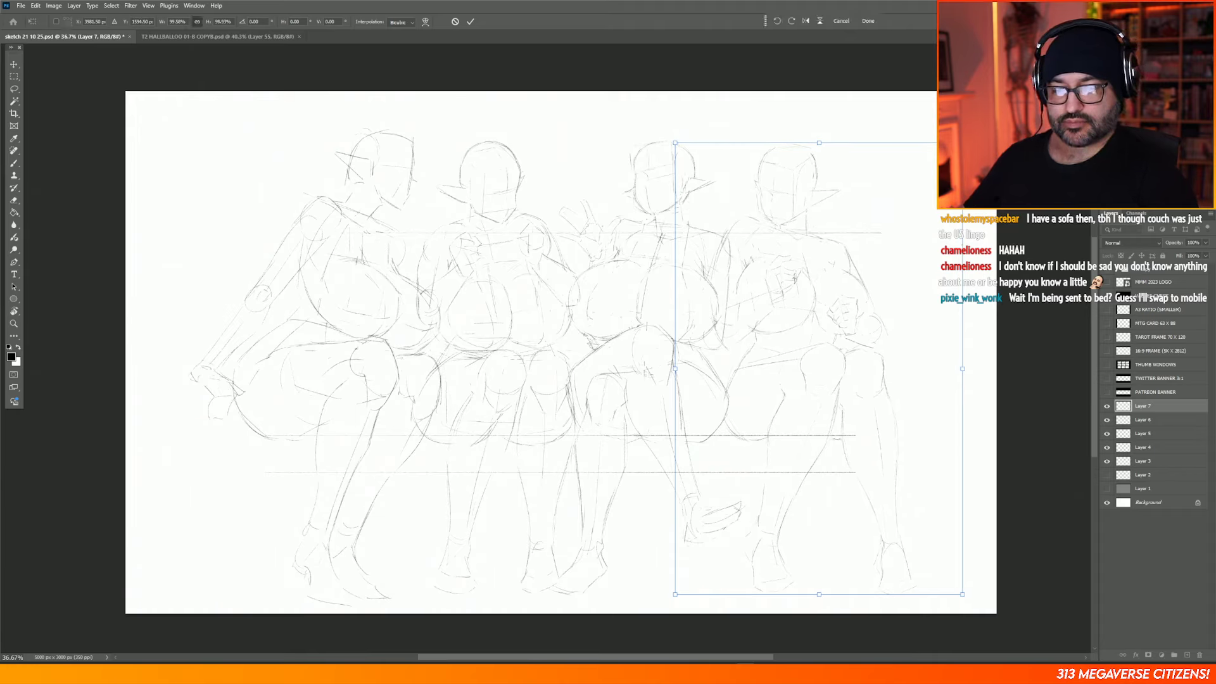
{"action": "key", "text": "Return"}
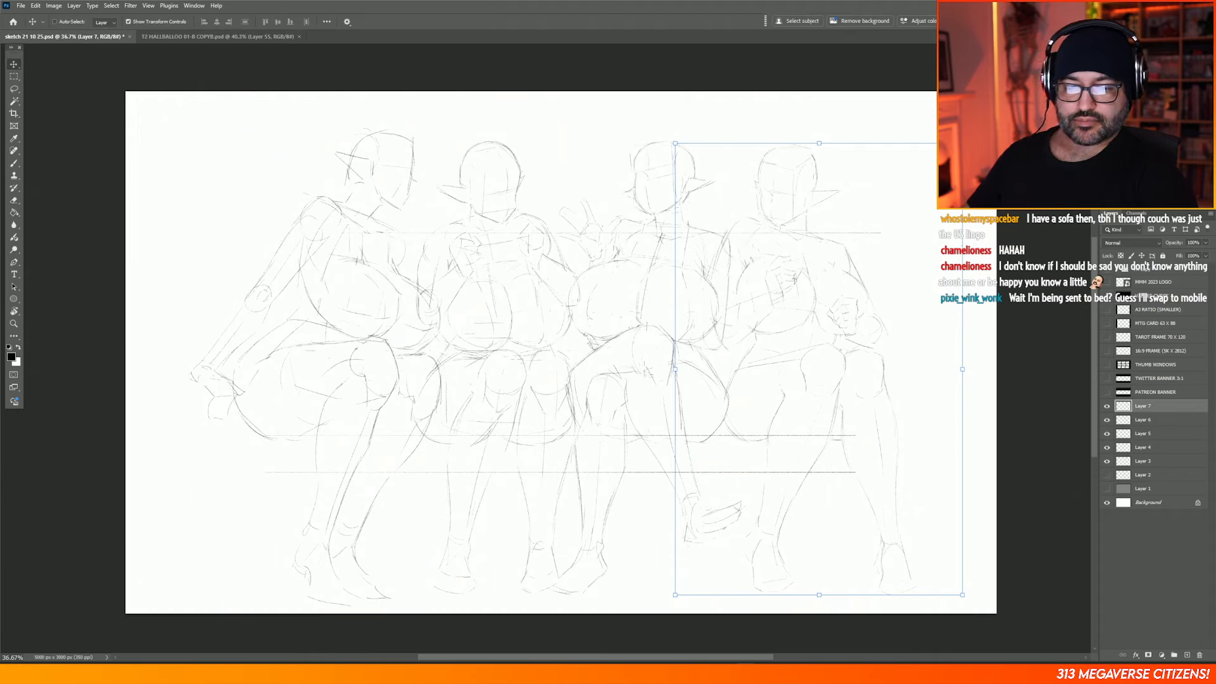
Step: Duplicate Layers 4 through 7 holding the four figures and hide the original layers
{"action": "key", "text": "m"}
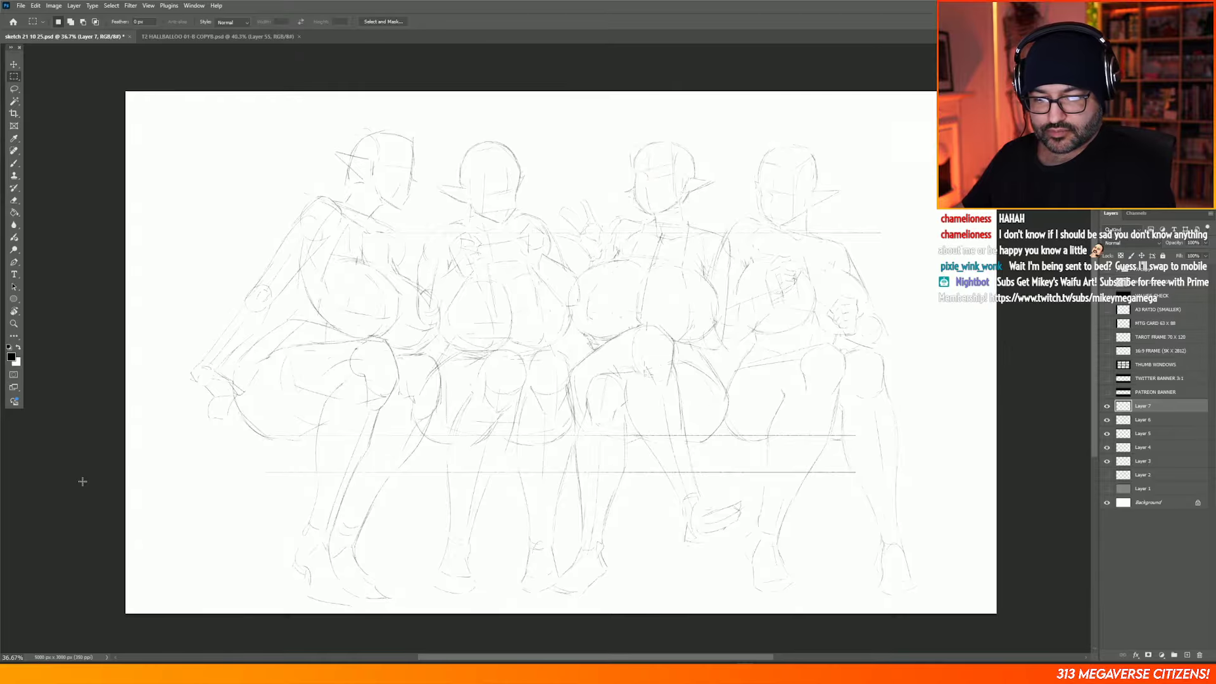
{"action": "left_click", "coordinate": [1147, 461], "text": "shift"}
{"action": "left_click", "coordinate": [1146, 448]}
{"action": "left_click", "coordinate": [1150, 410], "text": "shift"}
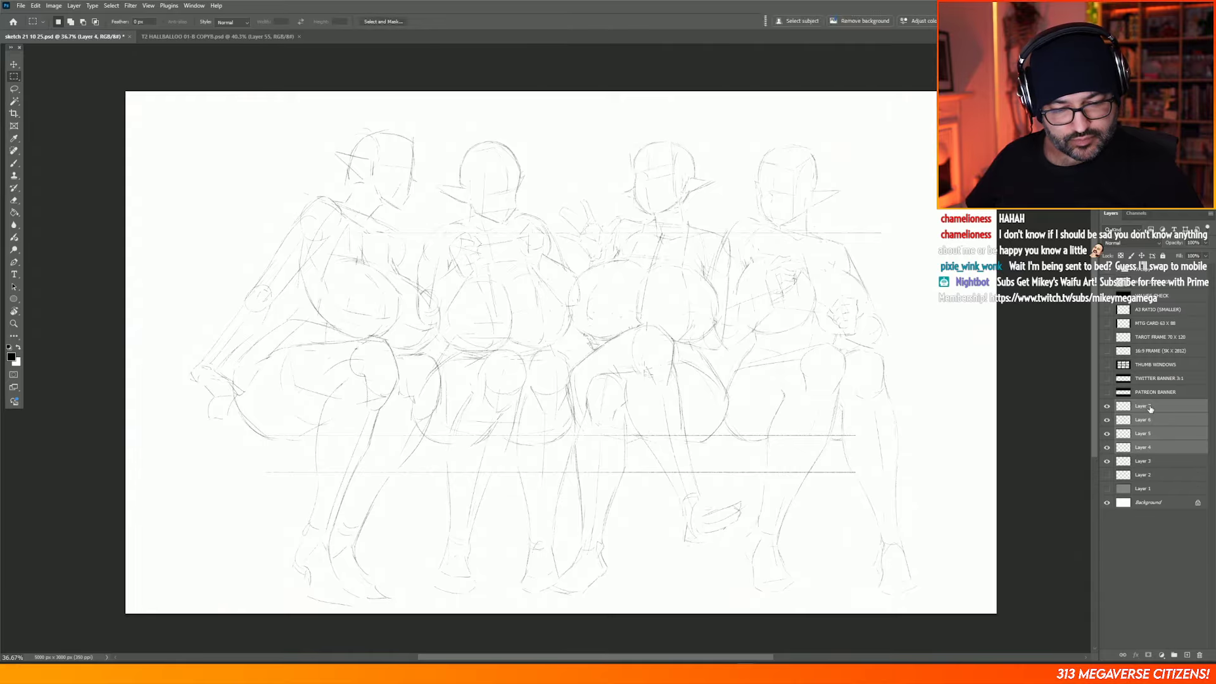
{"action": "right_click", "coordinate": [1150, 410]}
{"action": "left_click", "coordinate": [1140, 434]}
{"action": "key", "text": "Return"}
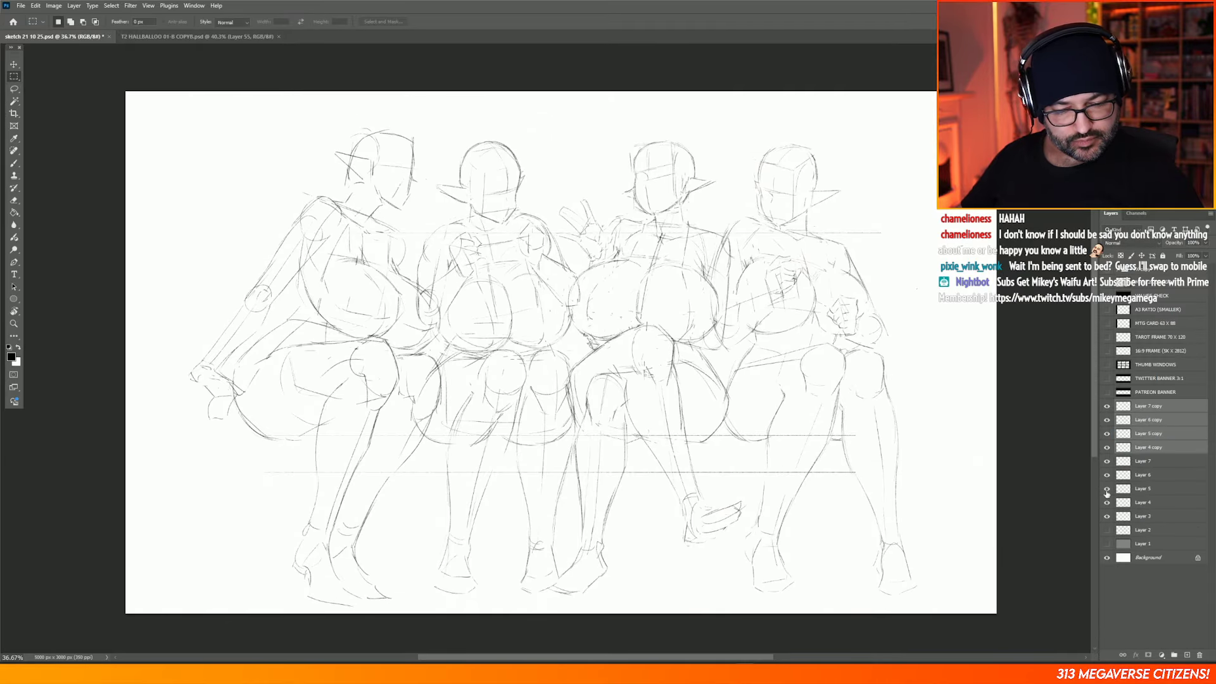
{"action": "left_click_drag", "start_coordinate": [1108, 461], "coordinate": [1107, 504]}
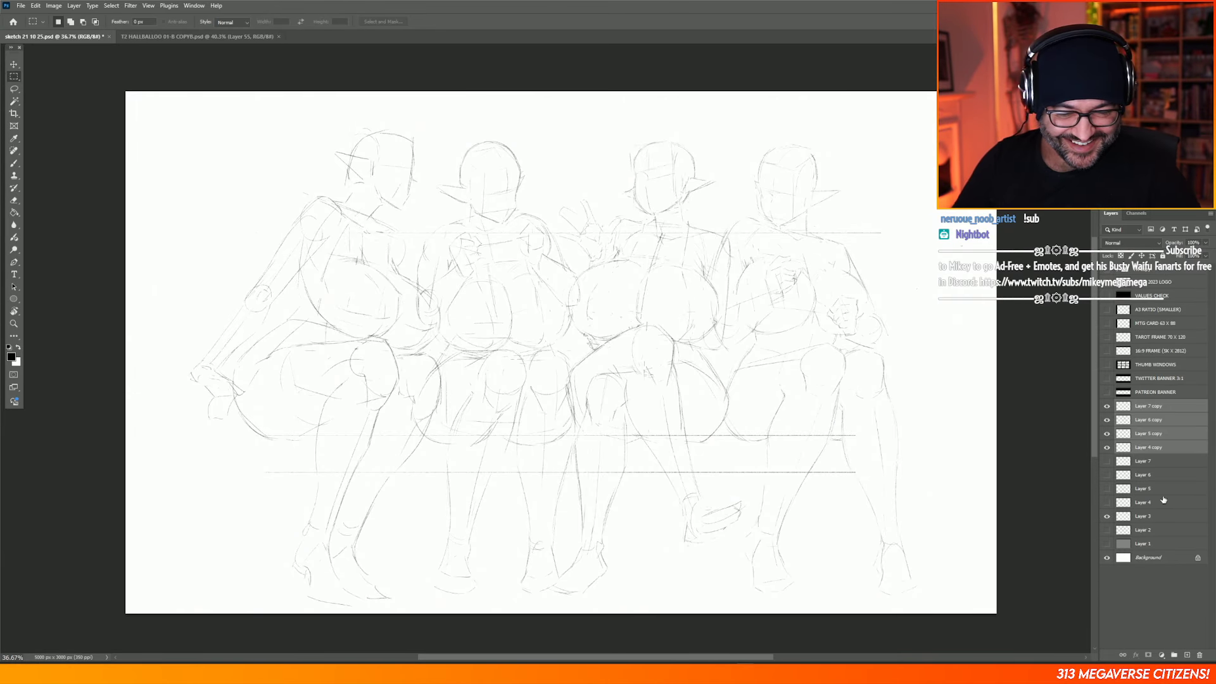
Step: Erase the second figure's lines on Layer 5 copy where the first figure's chest and knee overlap them
{"action": "left_click", "coordinate": [1137, 449]}
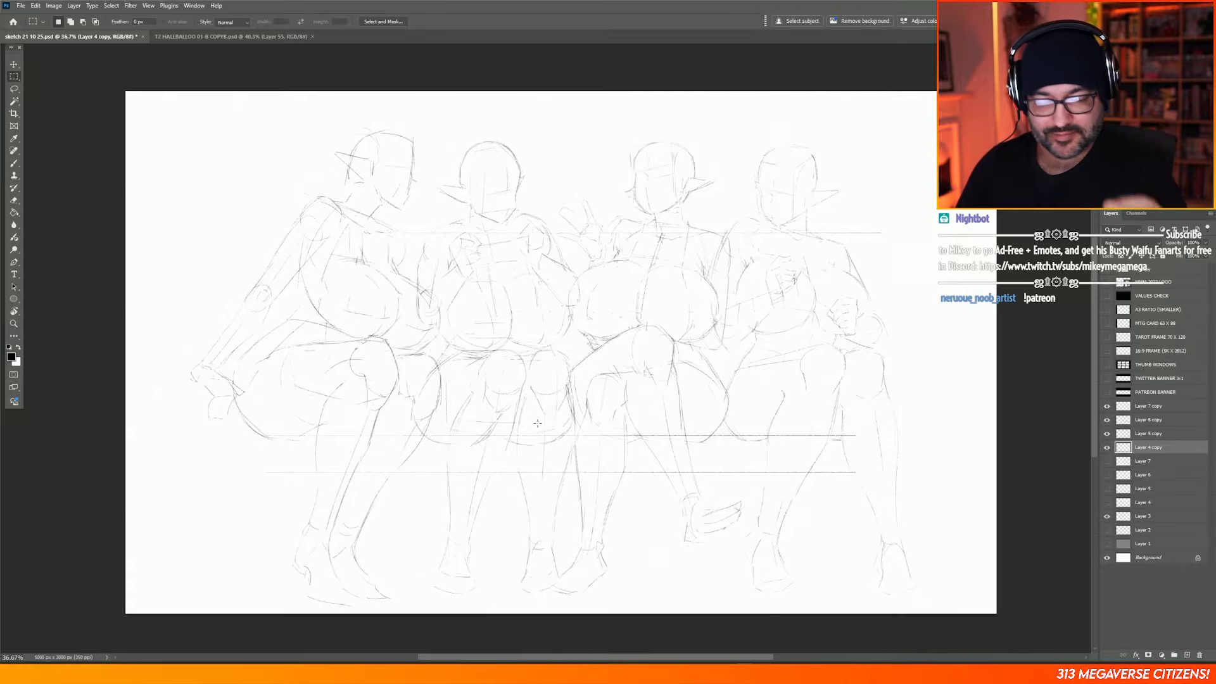
{"action": "left_click", "coordinate": [1141, 435]}
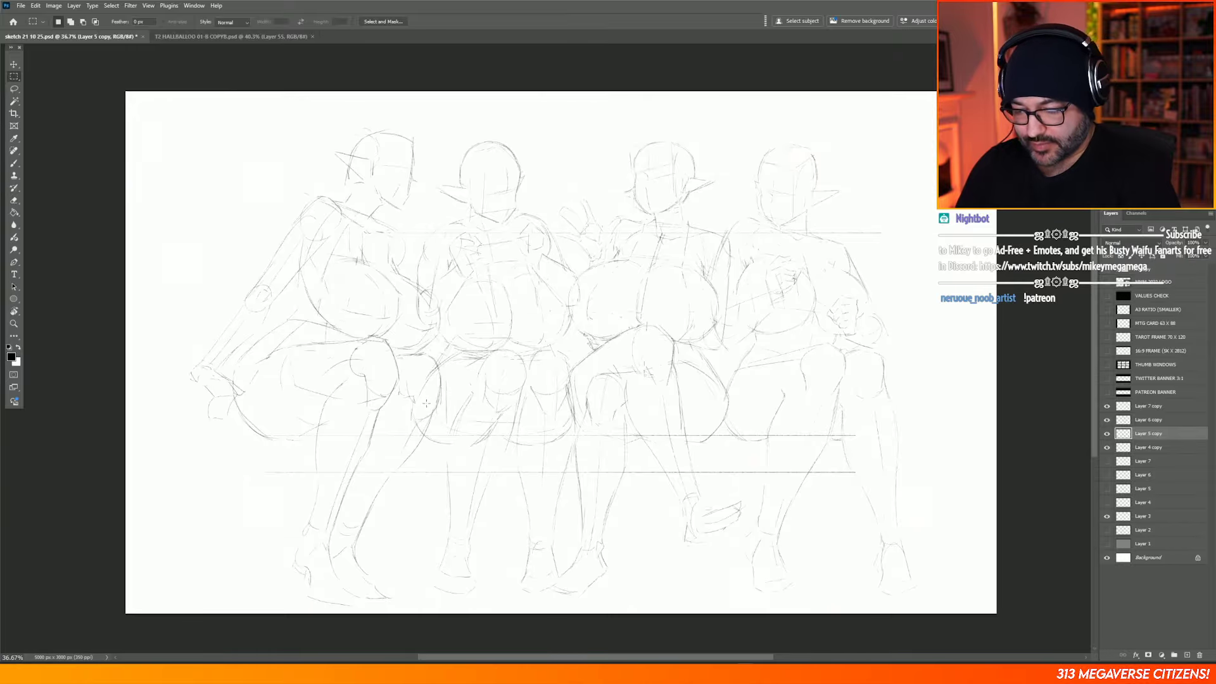
{"action": "key", "text": "e"}
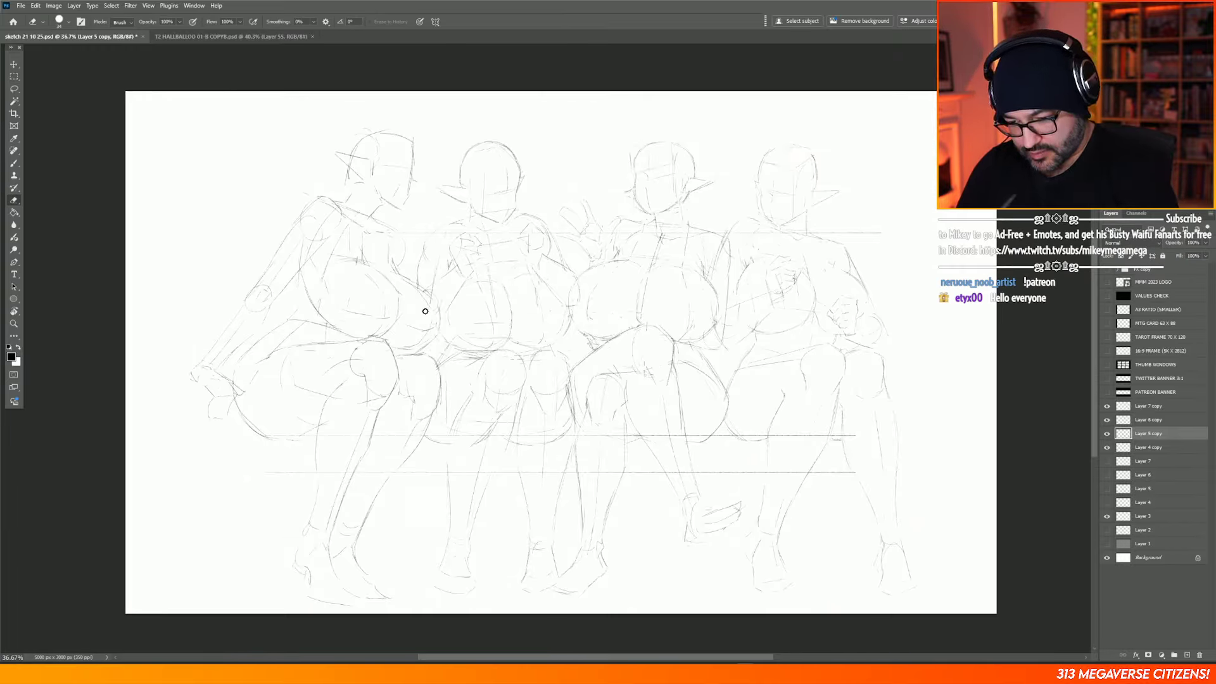
{"action": "key", "text": "m"}
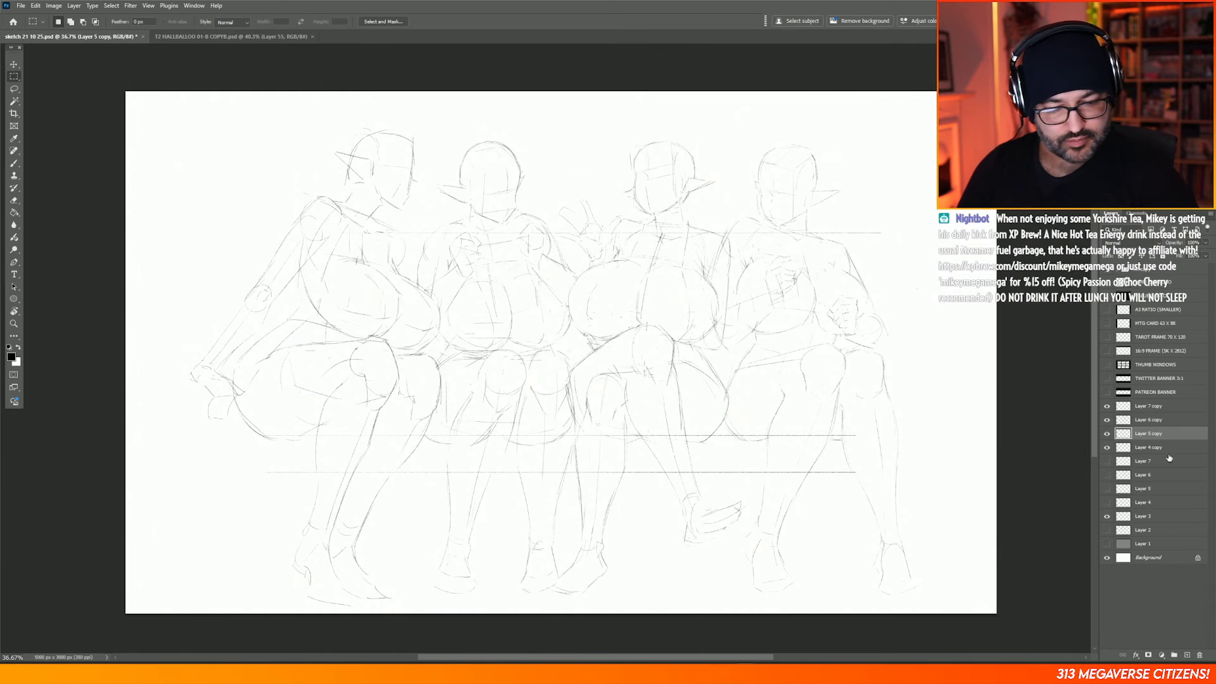
Step: Clean up the third figure's overlapping lines on Layer 6 copy with the Eraser, beside the second figure's knee and under the chest
{"action": "key", "text": "alt+bracketright"}
{"action": "key", "text": "e"}
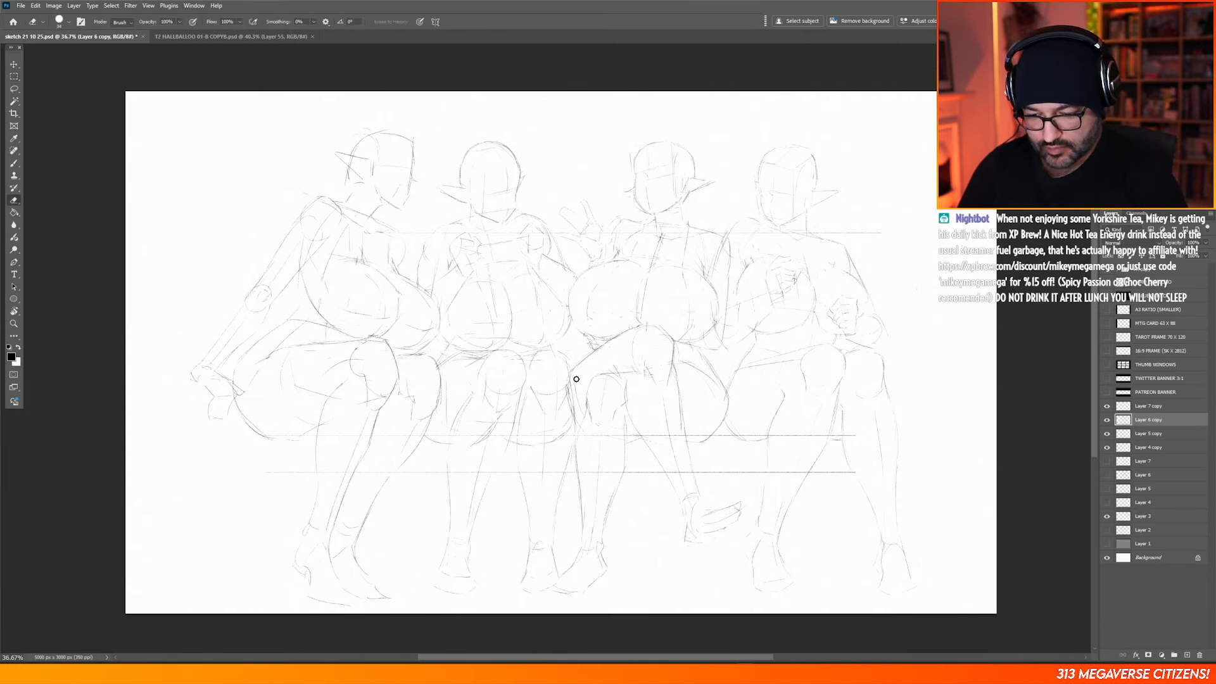
{"action": "key", "text": "m"}
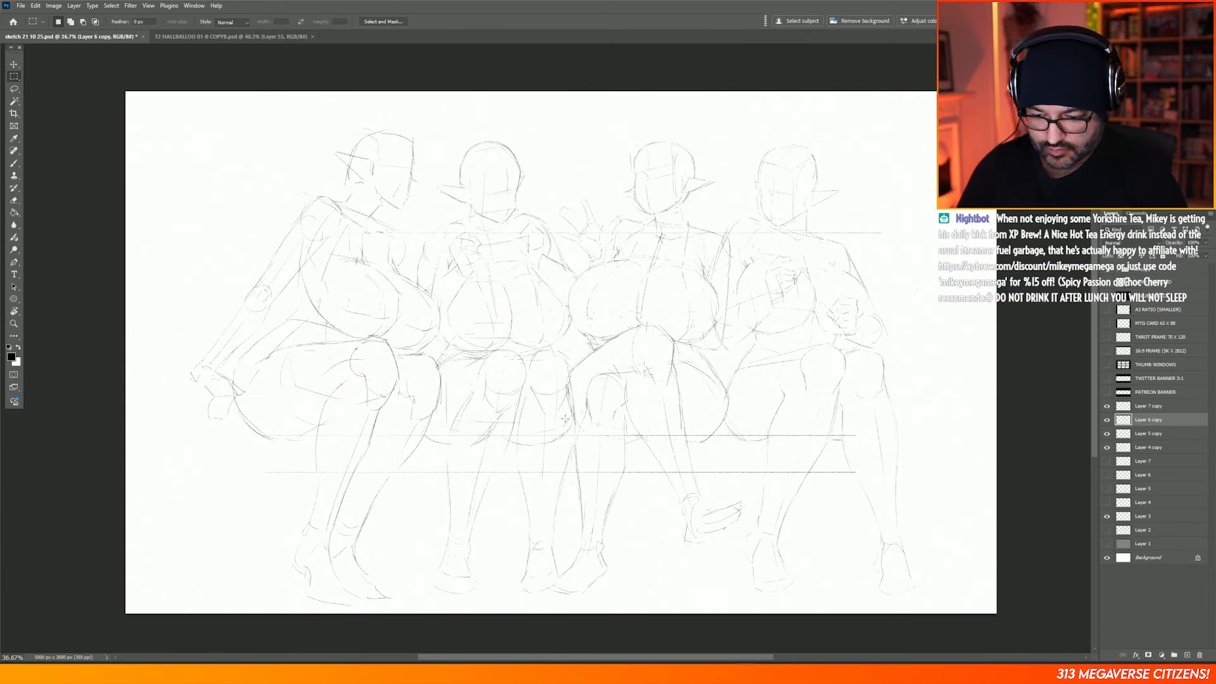
{"action": "key", "text": "e"}
{"action": "key", "text": "m"}
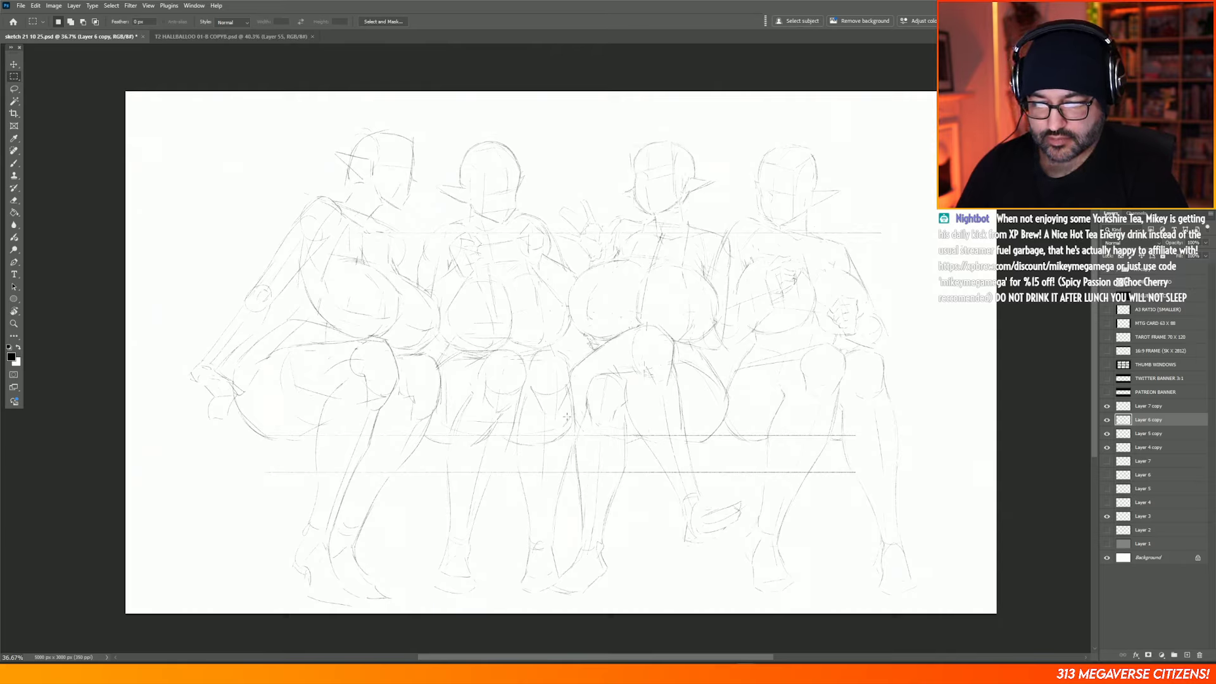
{"action": "key", "text": "e"}
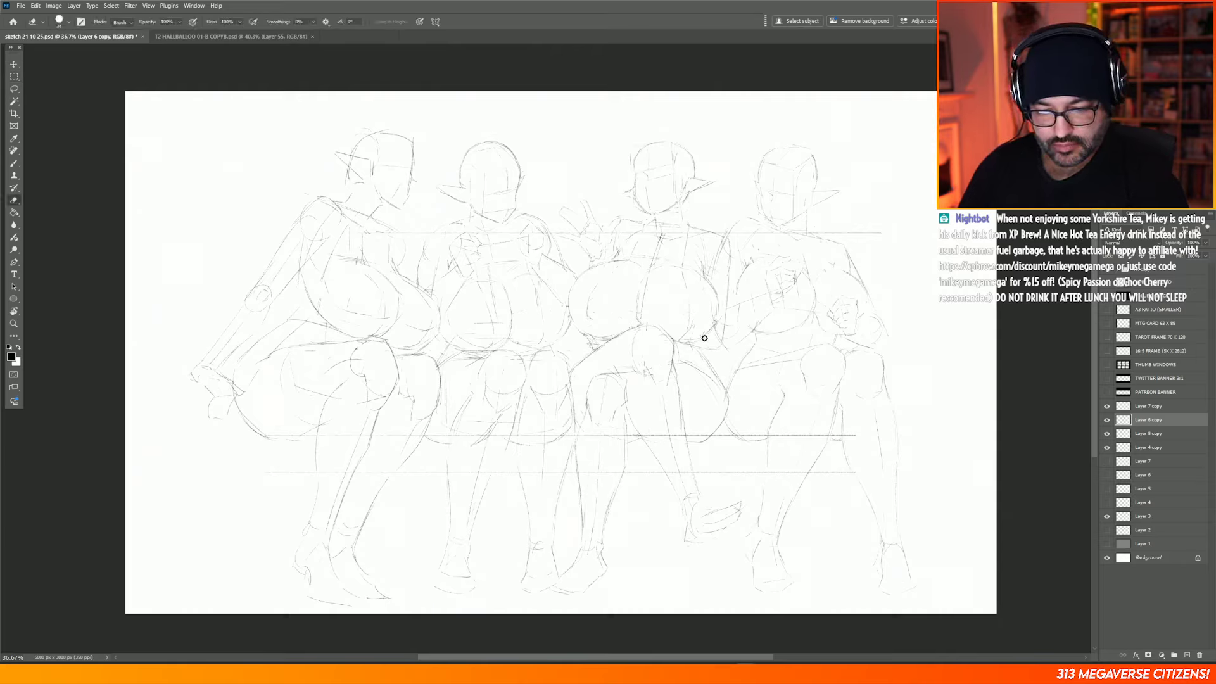
{"action": "key", "text": "m"}
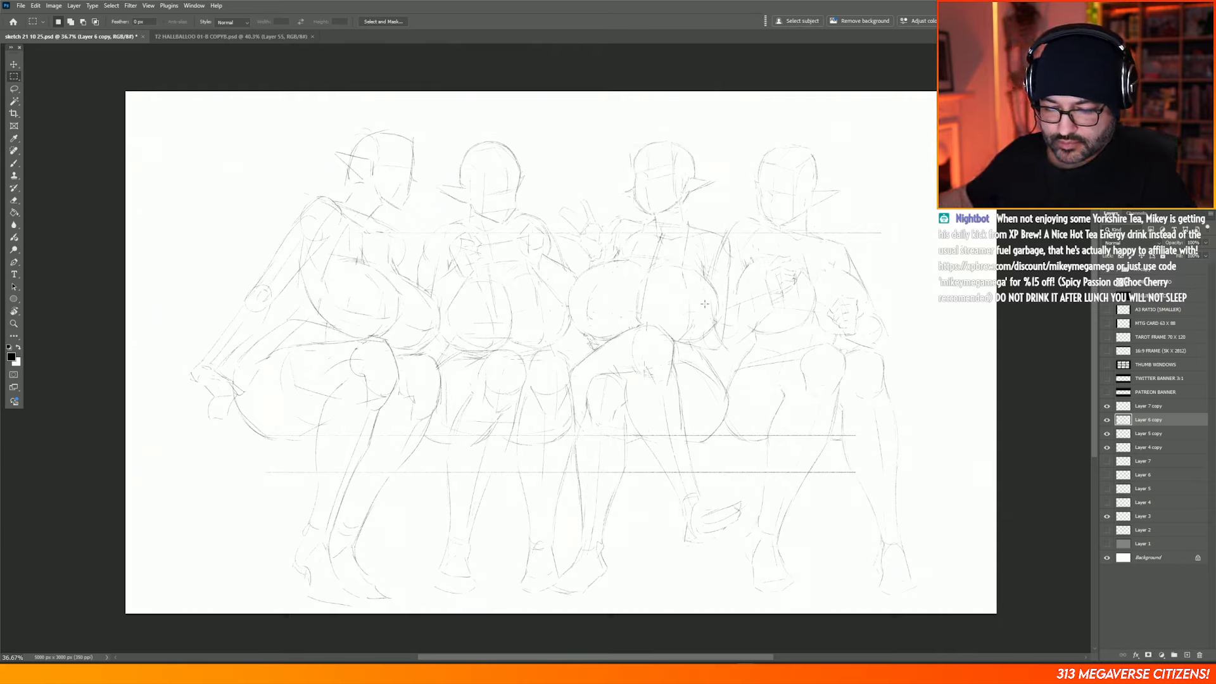
Step: Erase the fourth figure's lines on Layer 7 copy where they run into the third figure's arm and chest
{"action": "key", "text": "alt+]"}
{"action": "key", "text": "e"}
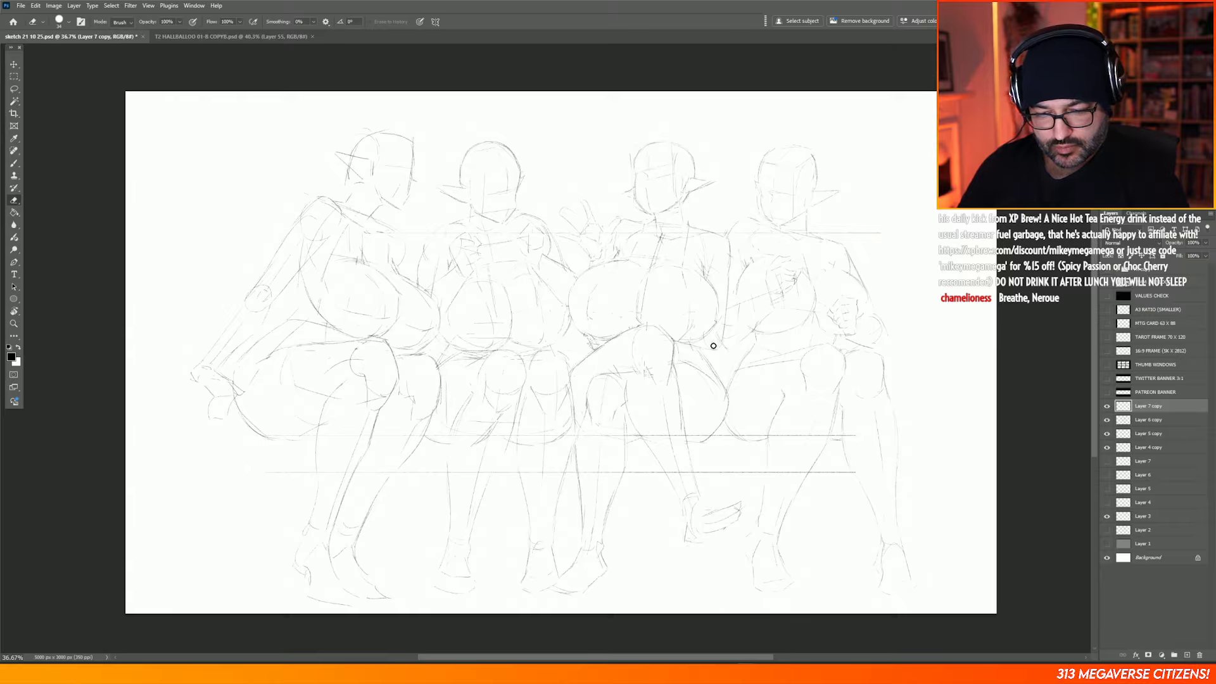
{"action": "key", "text": "m"}
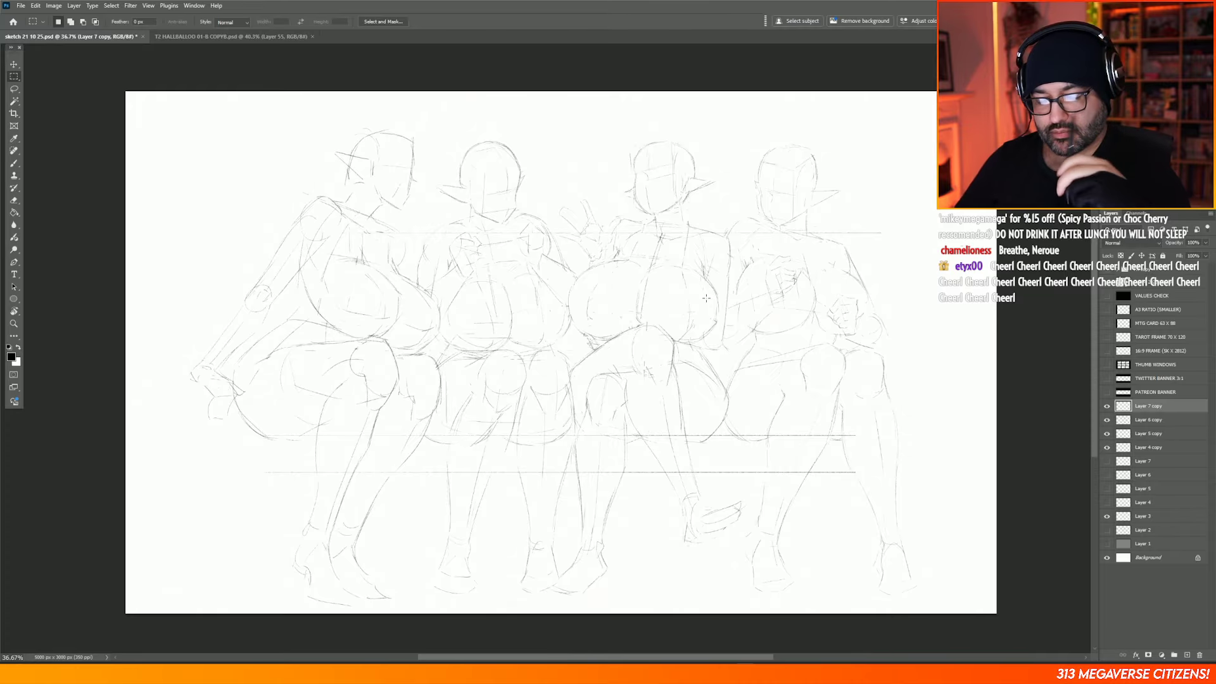
Step: Duplicate the four figure copy layers and merge the new duplicates into a single layer
{"action": "left_click", "coordinate": [1150, 421], "text": "shift"}
{"action": "right_click", "coordinate": [1152, 426]}
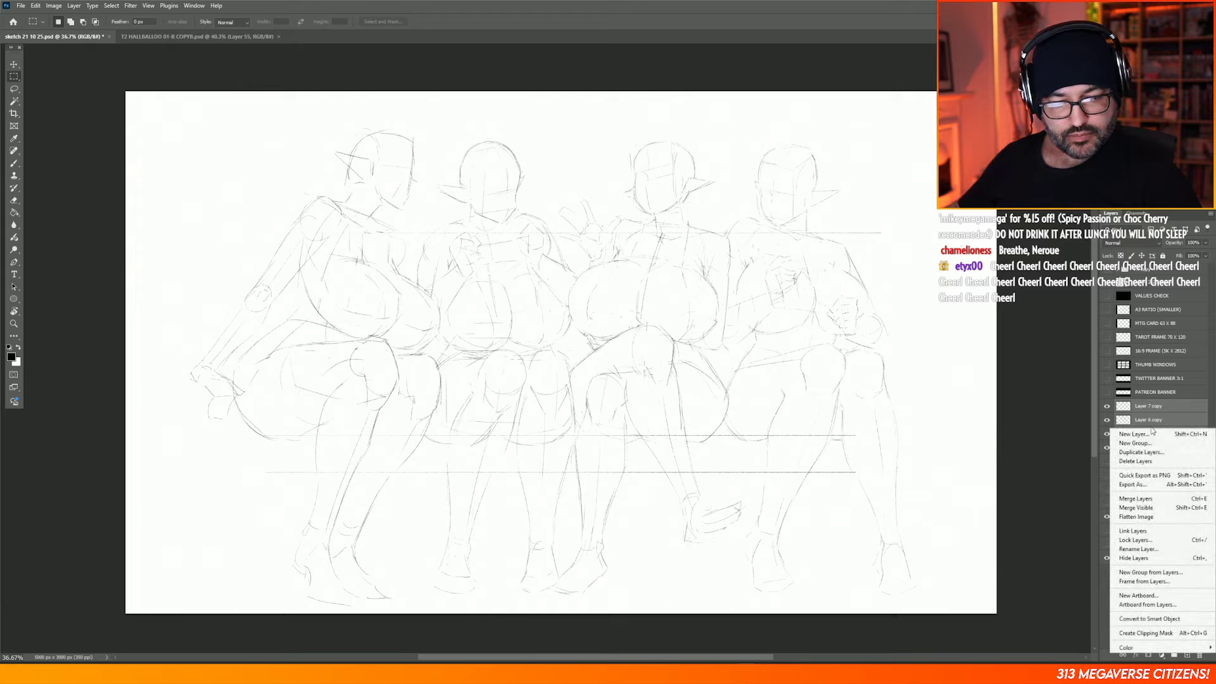
{"action": "left_click", "coordinate": [1142, 452]}
{"action": "key", "text": "Return"}
{"action": "right_click", "coordinate": [1140, 421]}
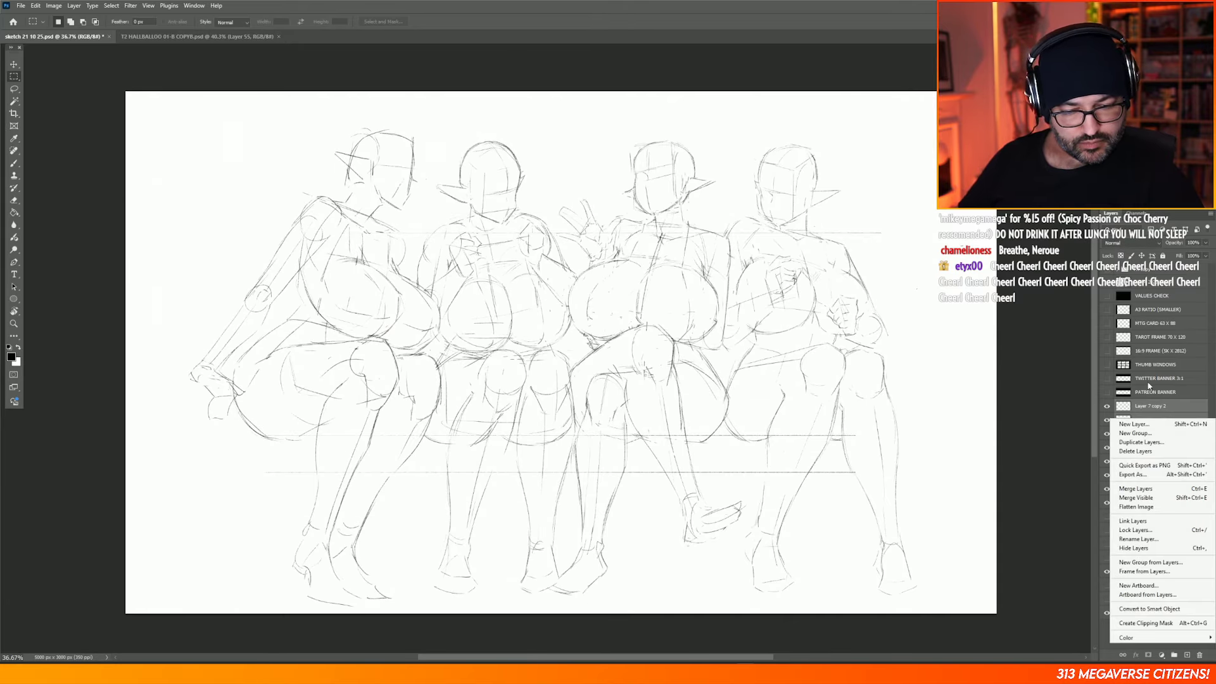
{"action": "left_click", "coordinate": [1140, 491]}
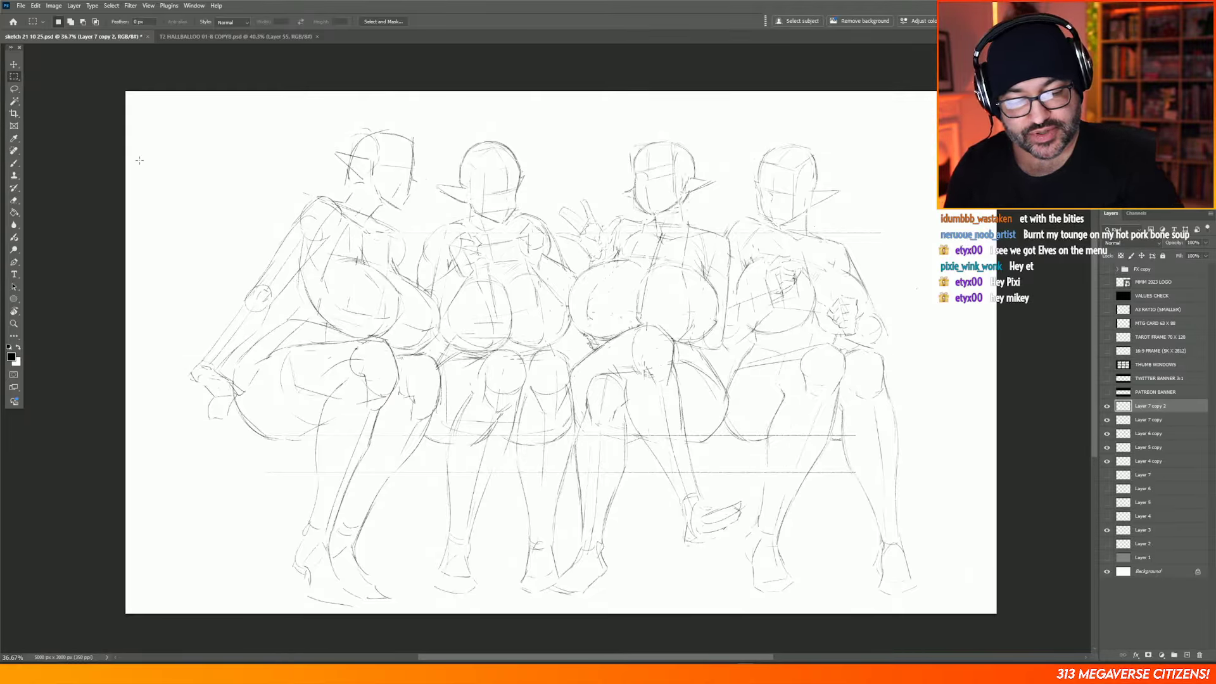
Step: Hide the separate Layer 4, 5, 6 and 7 copies, keeping only the merged figures and couch lines visible, and save the document
{"action": "left_click", "coordinate": [1108, 406]}
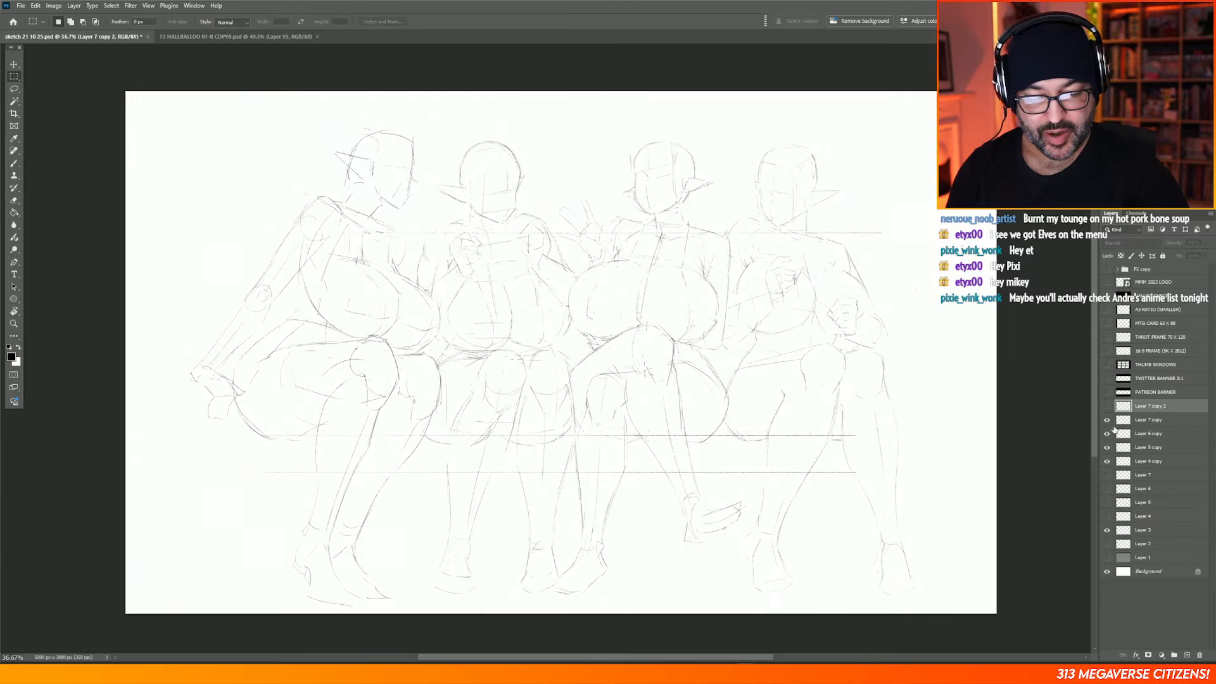
{"action": "left_click", "coordinate": [1107, 406]}
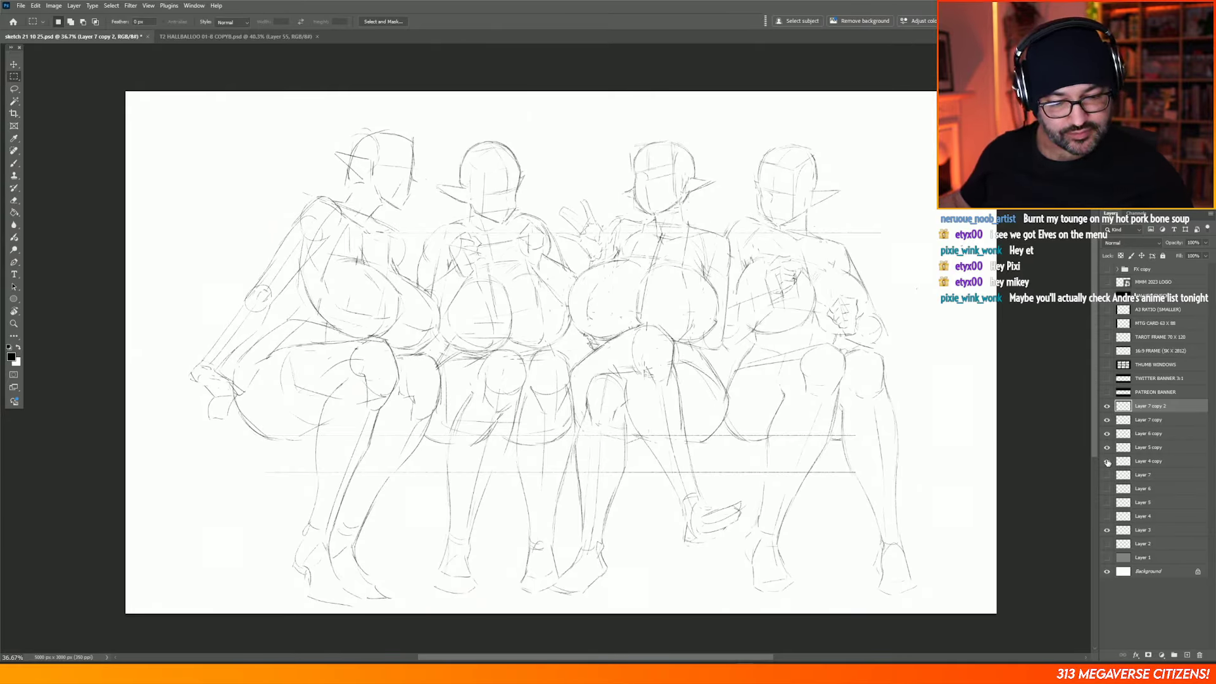
{"action": "right_click", "coordinate": [1137, 404]}
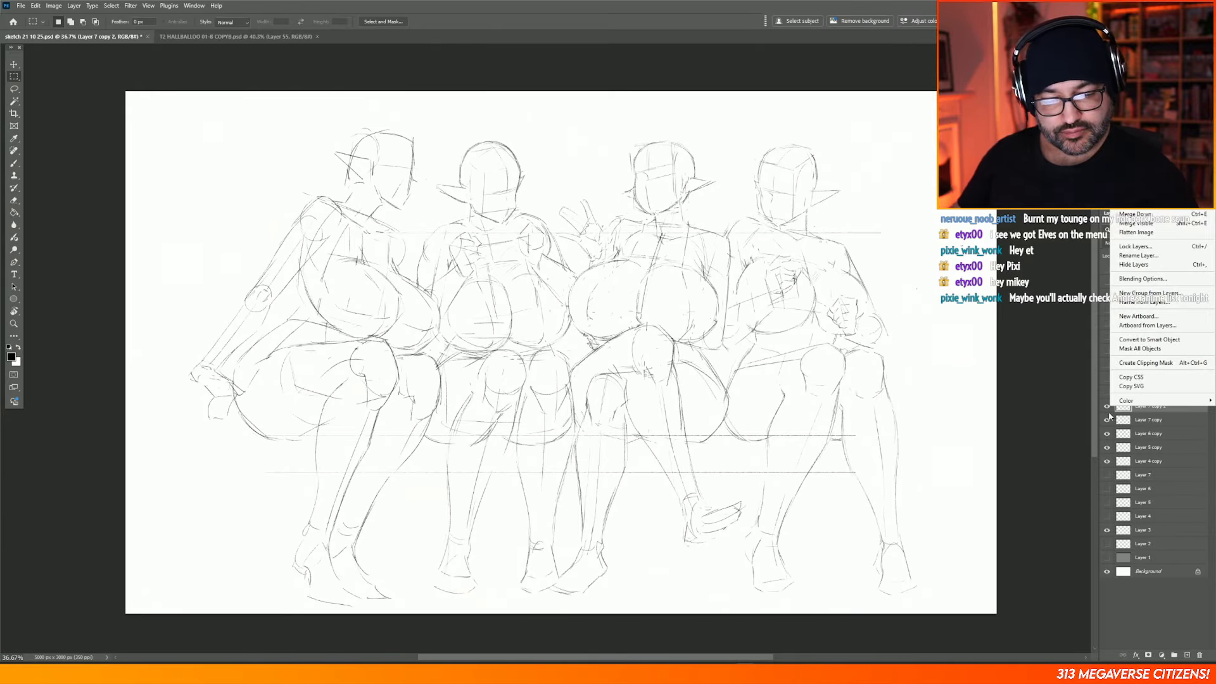
{"action": "left_click", "coordinate": [1107, 462]}
{"action": "left_click", "coordinate": [1107, 461]}
{"action": "left_click", "coordinate": [1107, 448]}
{"action": "left_click", "coordinate": [1108, 434]}
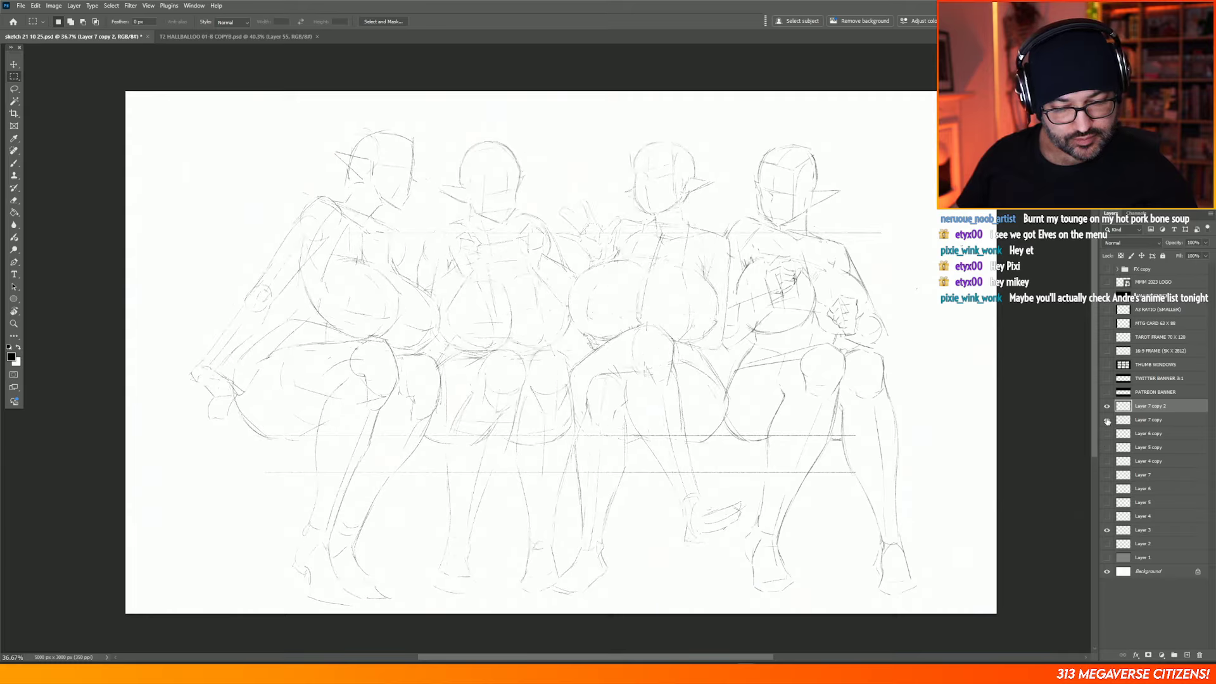
{"action": "left_click", "coordinate": [1108, 420]}
{"action": "left_click", "coordinate": [21, 6]}
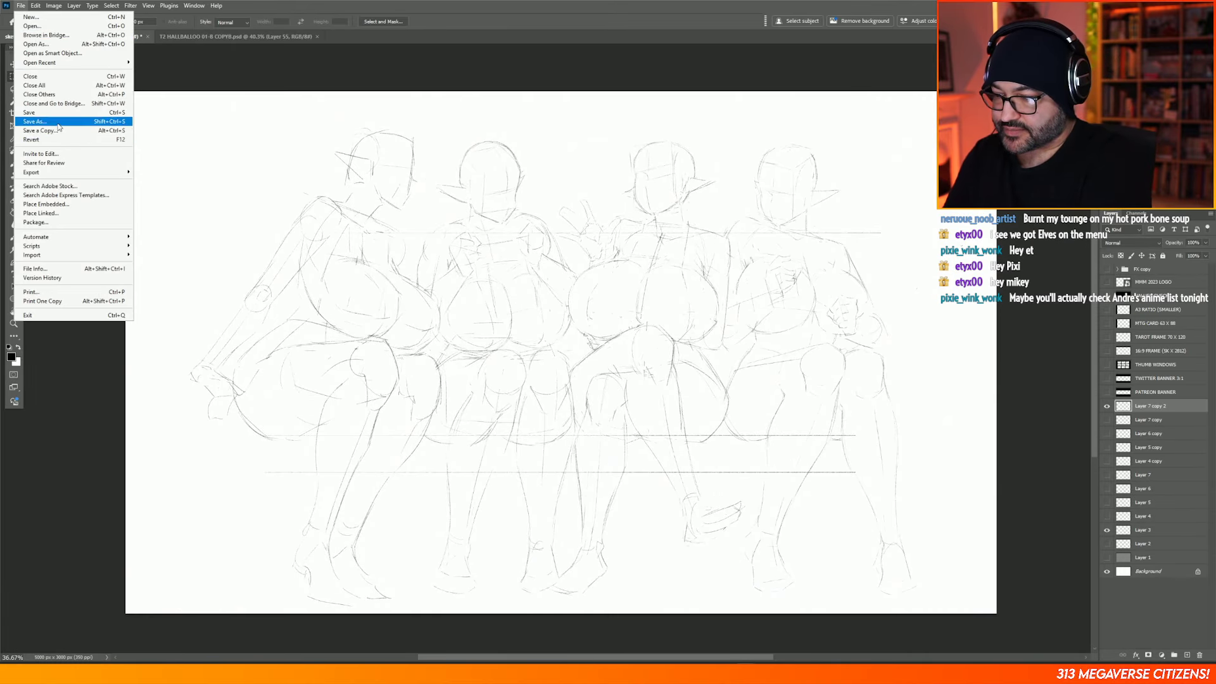
{"action": "left_click", "coordinate": [38, 112]}
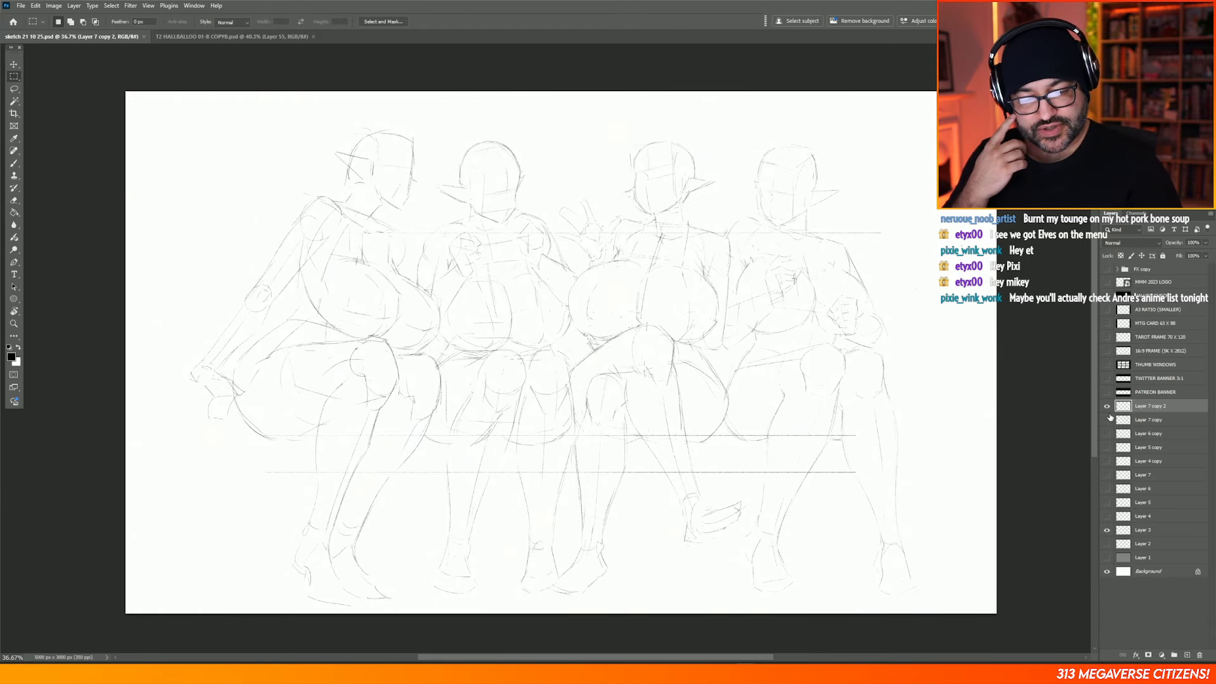
{"action": "left_click", "coordinate": [1107, 420]}
{"action": "left_click", "coordinate": [1108, 434]}
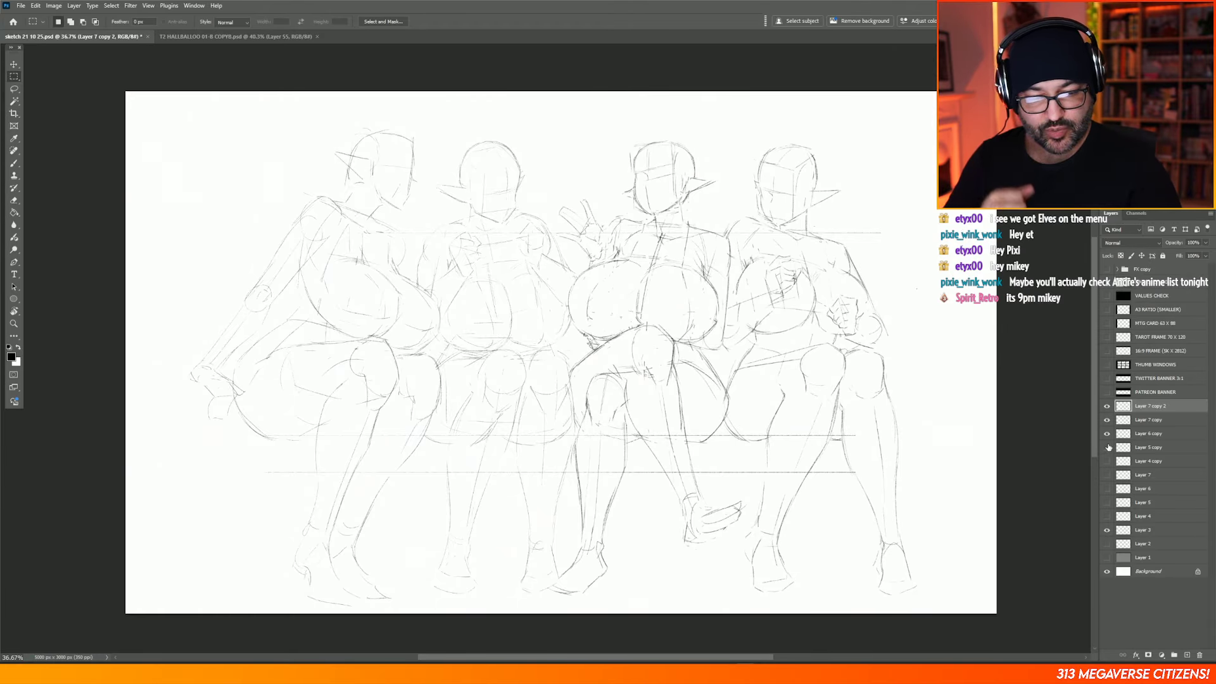
{"action": "left_click", "coordinate": [1107, 448]}
{"action": "left_click", "coordinate": [1107, 461]}
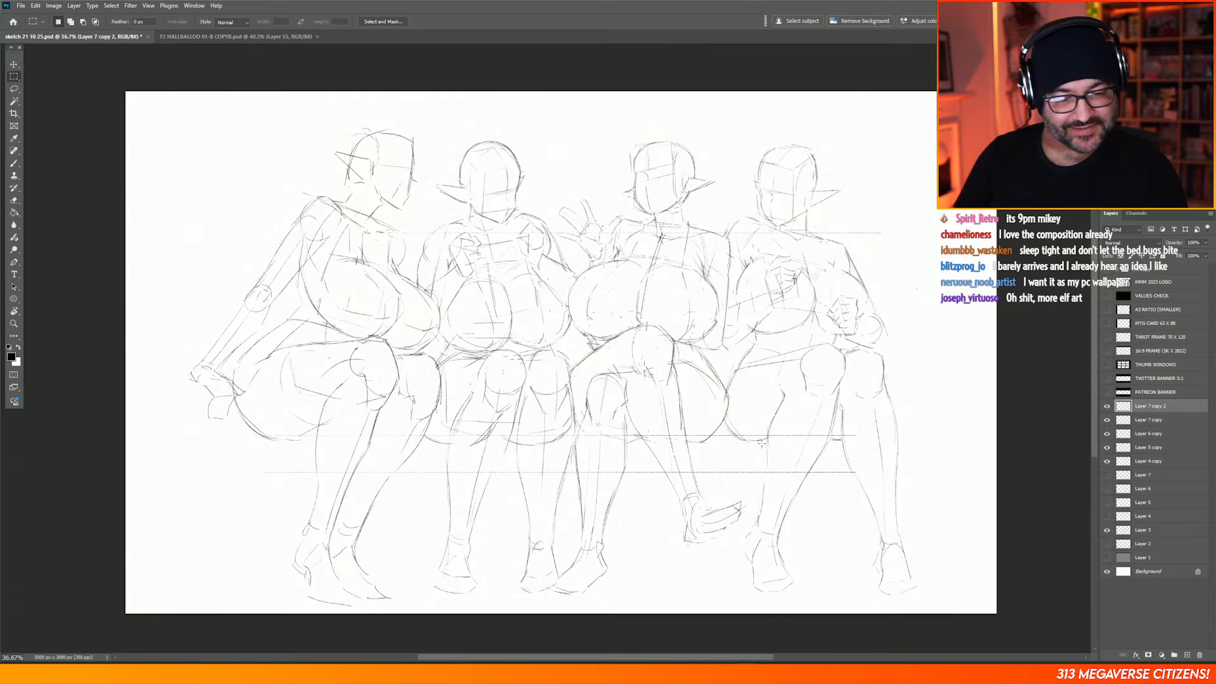
{"action": "left_click_drag", "start_coordinate": [1107, 420], "coordinate": [1108, 463]}
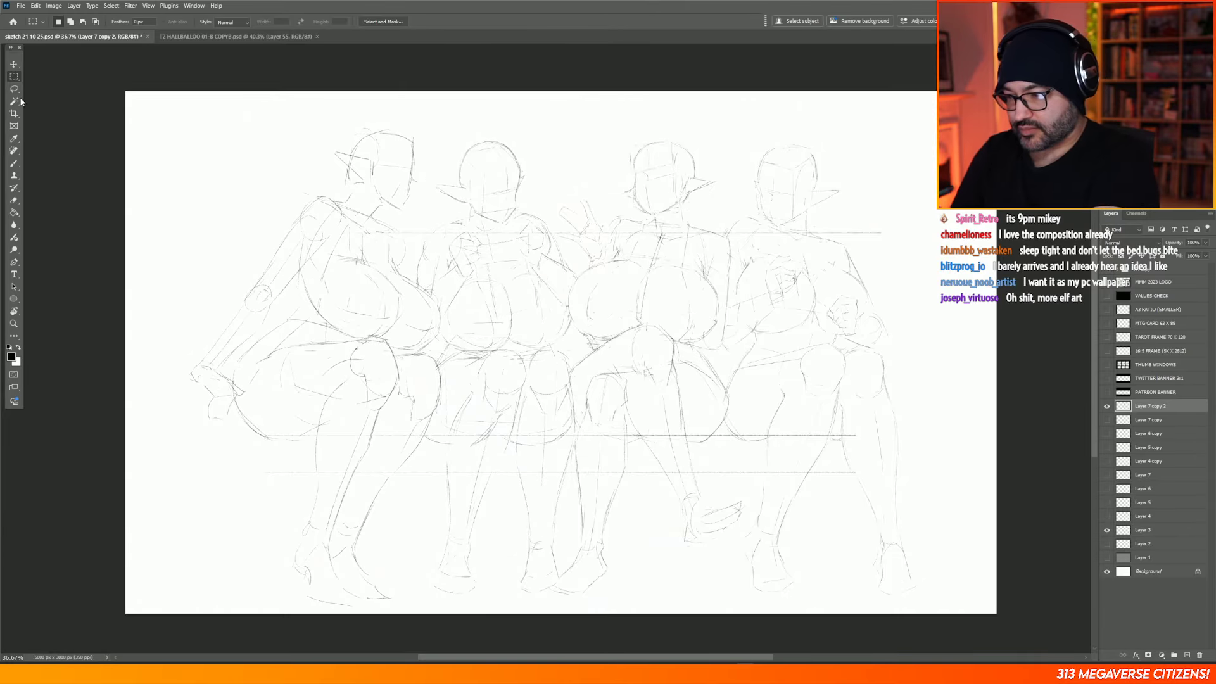
Step: Lasso the third figure's chest on the merged layer and add the missed area at its lower middle to the selection
{"action": "key", "text": "l"}
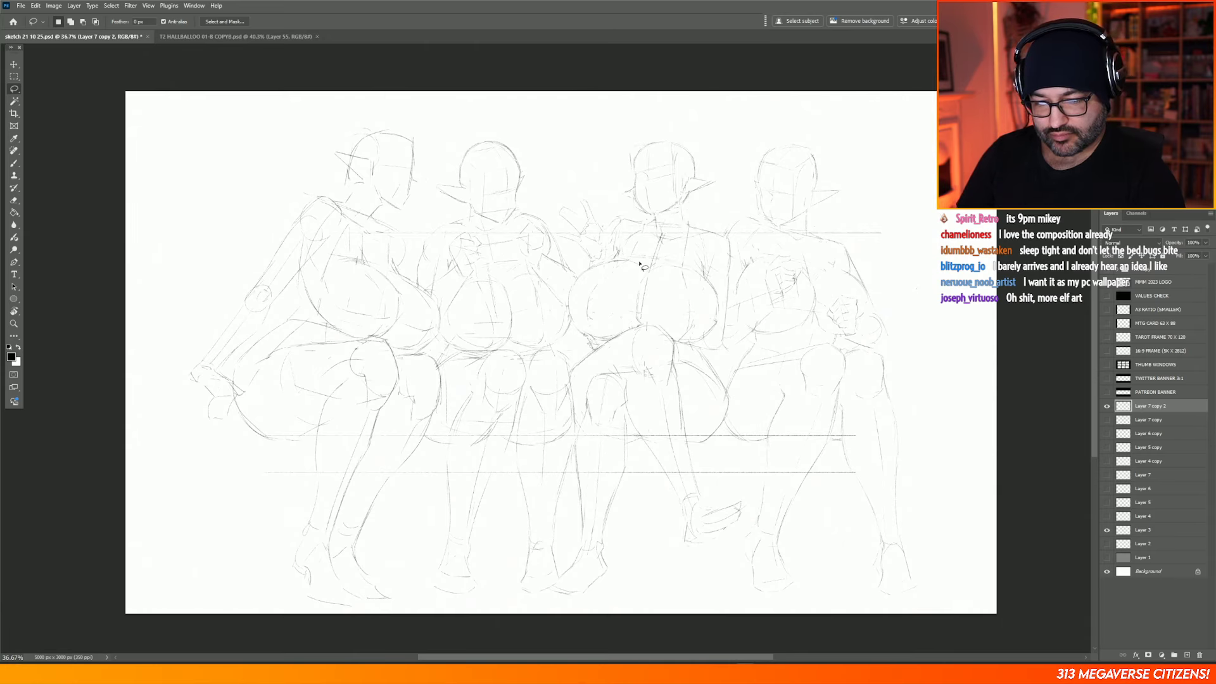
{"action": "mouse_move", "coordinate": [640, 261]}
{"action": "left_mouse_down"}
{"action": "mouse_move", "coordinate": [593, 267]}
{"action": "mouse_move", "coordinate": [568, 294]}
{"action": "mouse_move", "coordinate": [576, 331]}
{"action": "mouse_move", "coordinate": [609, 340]}
{"action": "mouse_move", "coordinate": [671, 319]}
{"action": "mouse_move", "coordinate": [676, 339]}
{"action": "mouse_move", "coordinate": [701, 344]}
{"action": "mouse_move", "coordinate": [722, 309]}
{"action": "mouse_move", "coordinate": [705, 273]}
{"action": "mouse_move", "coordinate": [652, 263]}
{"action": "left_mouse_up"}
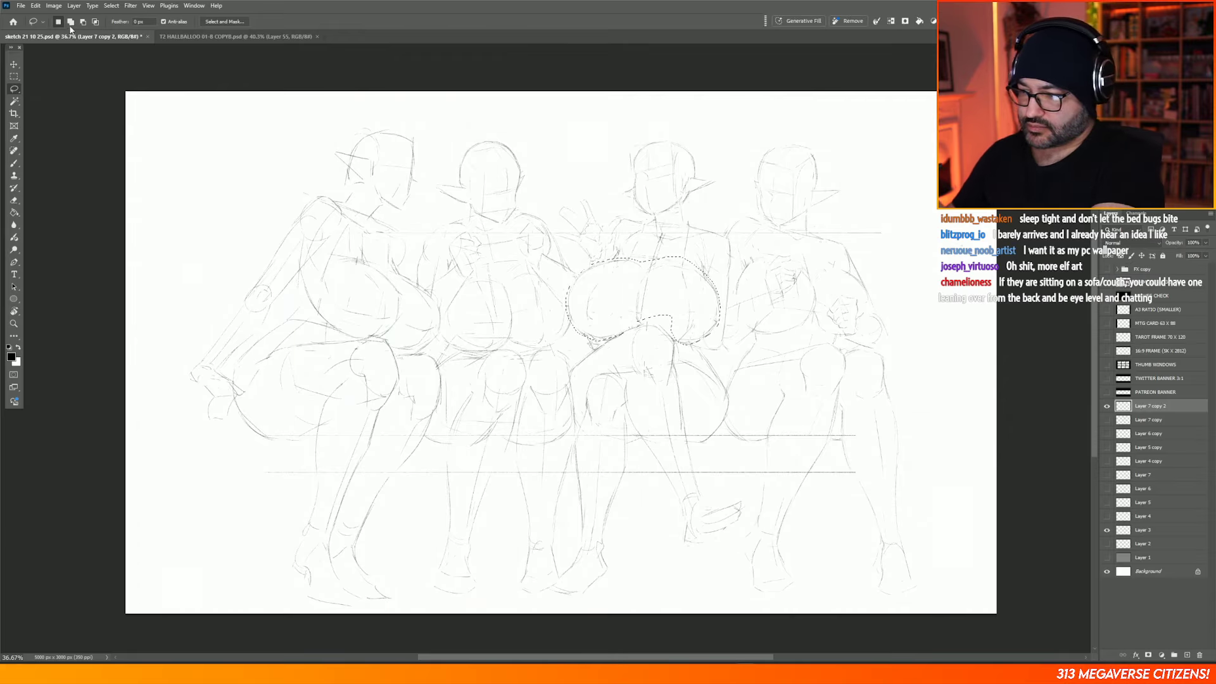
{"action": "left_click_drag", "start_coordinate": [647, 315], "coordinate": [636, 328]}
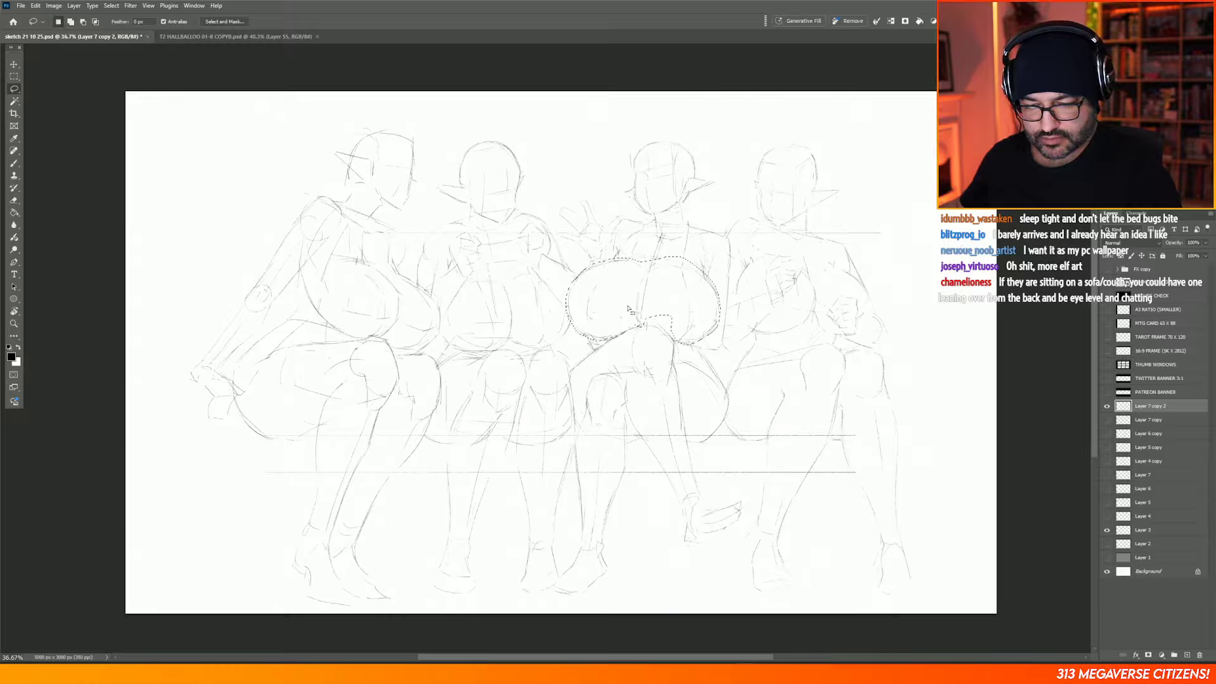
Step: Warp the third figure's selected chest, nudging its lower middle slightly upward
{"action": "left_click", "coordinate": [36, 5]}
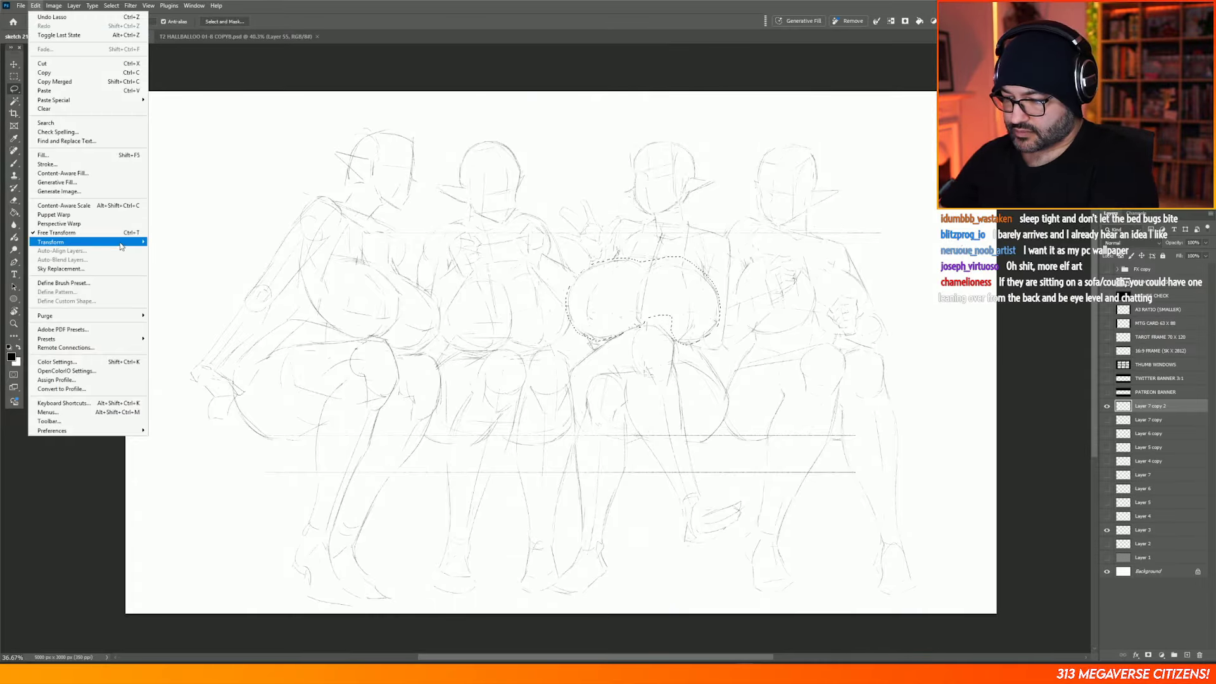
{"action": "mouse_move", "coordinate": [120, 244]}
{"action": "left_click", "coordinate": [181, 302]}
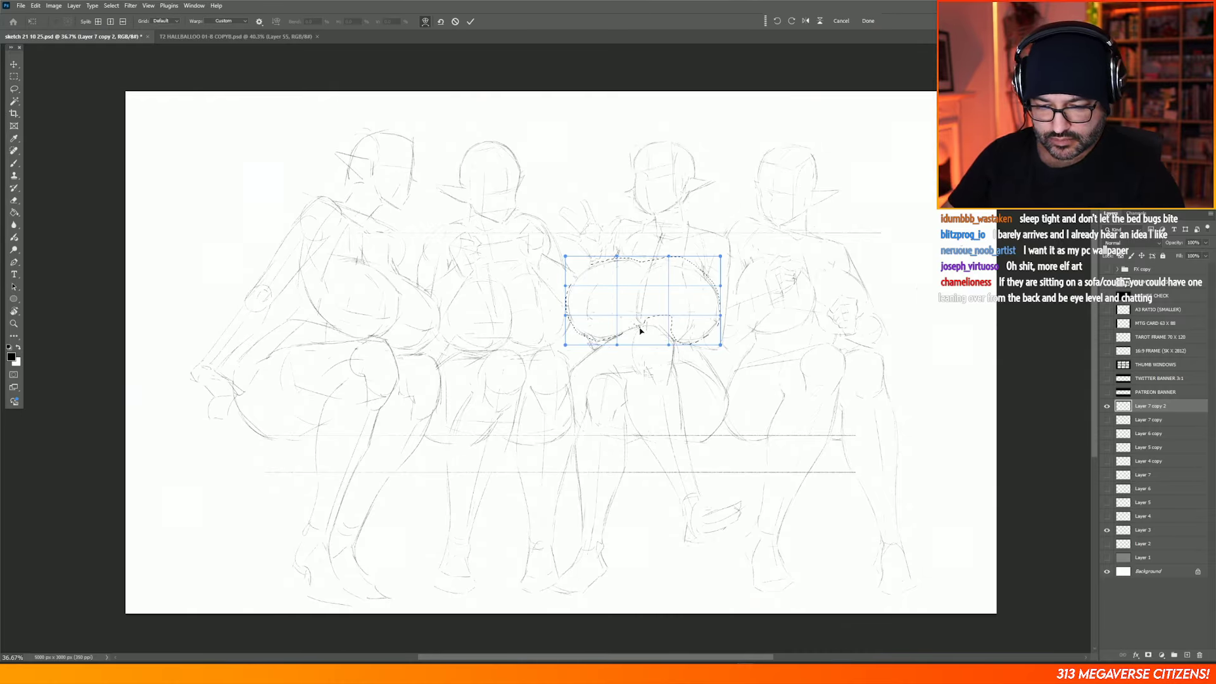
{"action": "left_click_drag", "start_coordinate": [640, 329], "coordinate": [638, 323]}
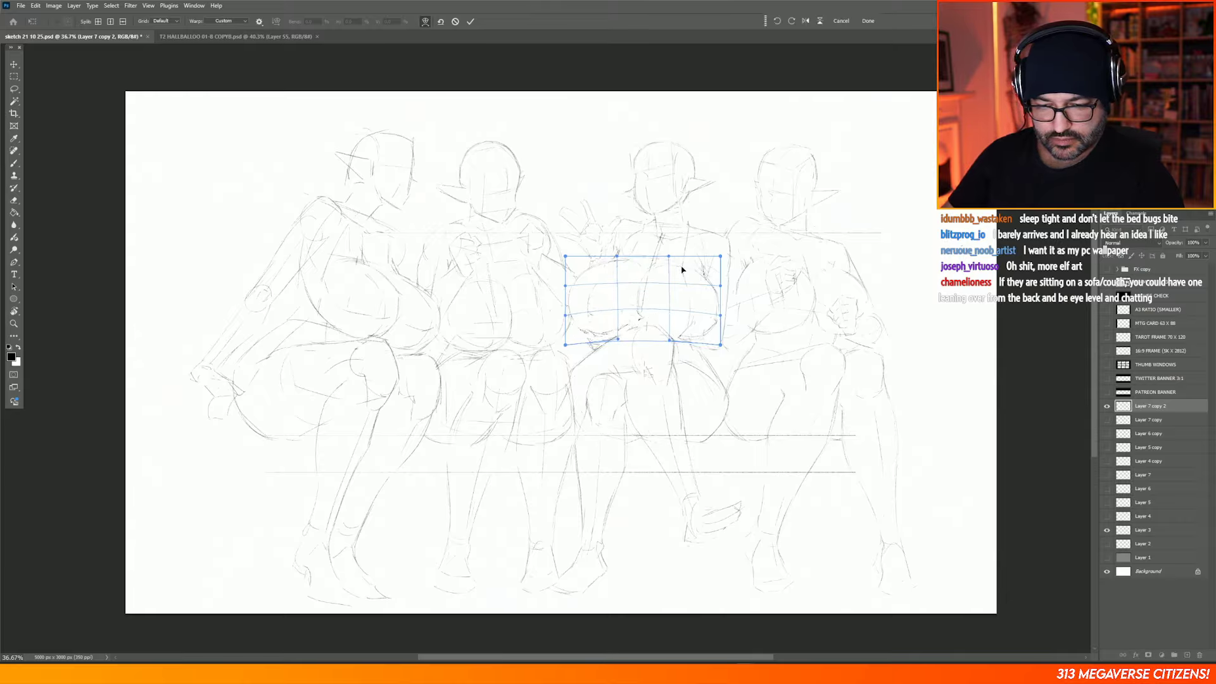
Step: Rotate the third figure's selected chest about 3 degrees clockwise and apply the transform
{"action": "left_click", "coordinate": [36, 5]}
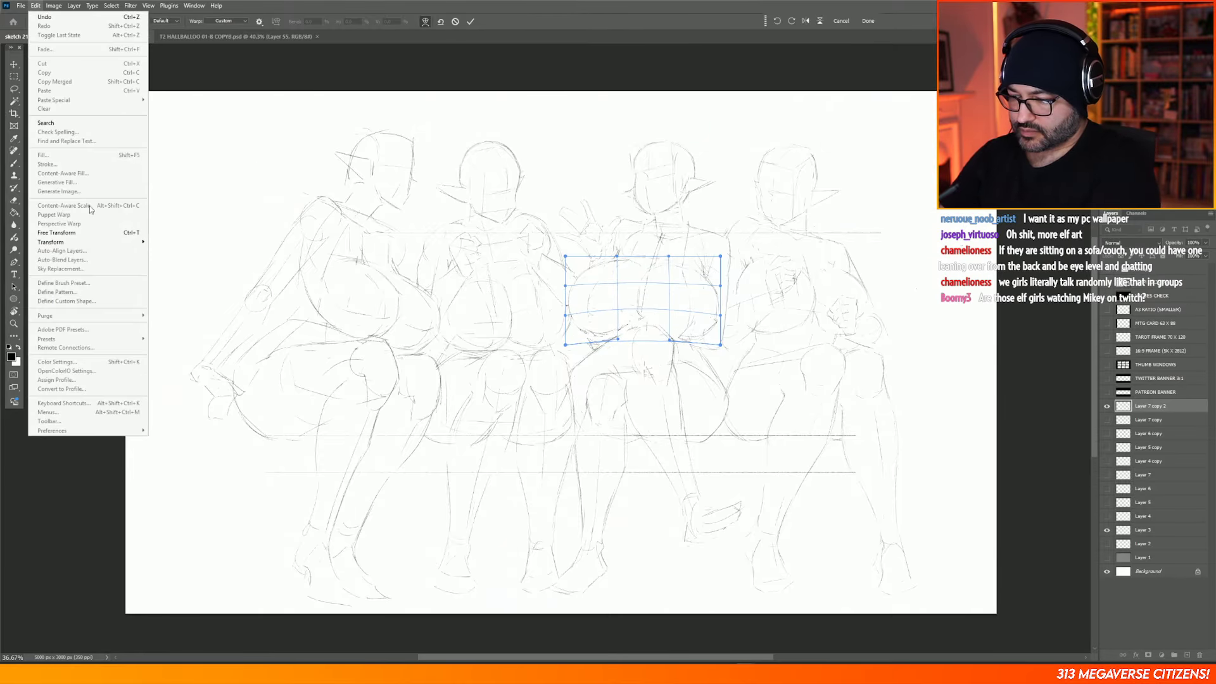
{"action": "mouse_move", "coordinate": [89, 242]}
{"action": "left_click", "coordinate": [171, 262]}
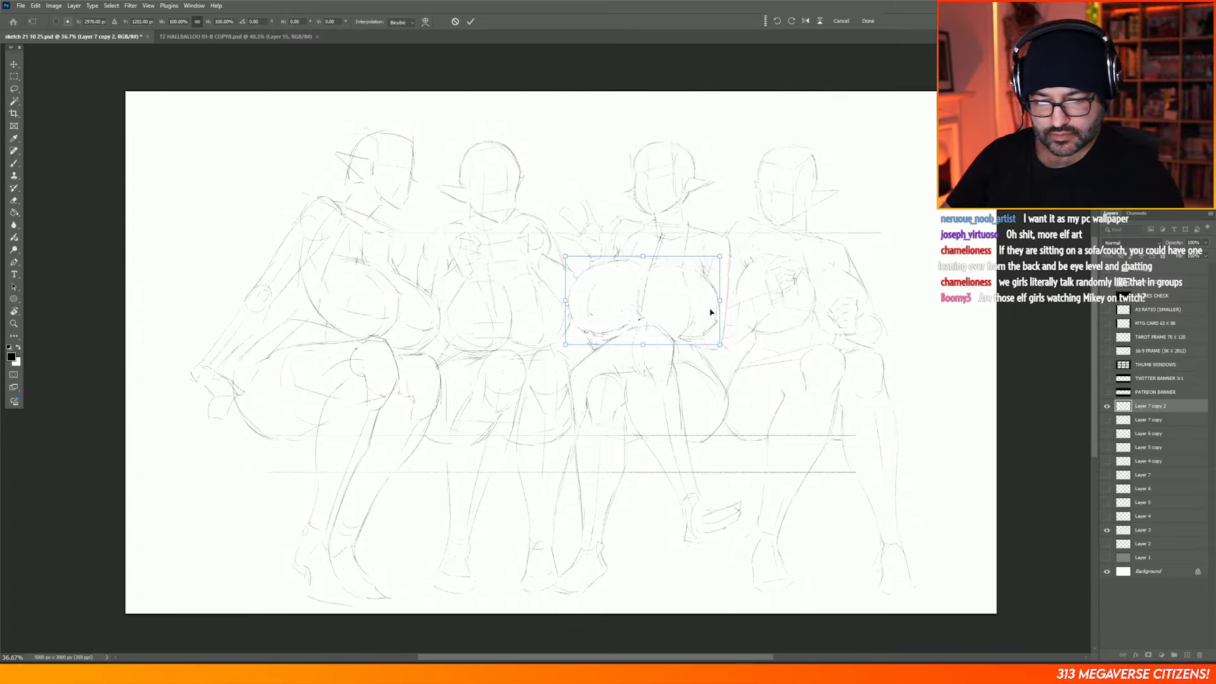
{"action": "left_click_drag", "start_coordinate": [732, 299], "coordinate": [711, 314]}
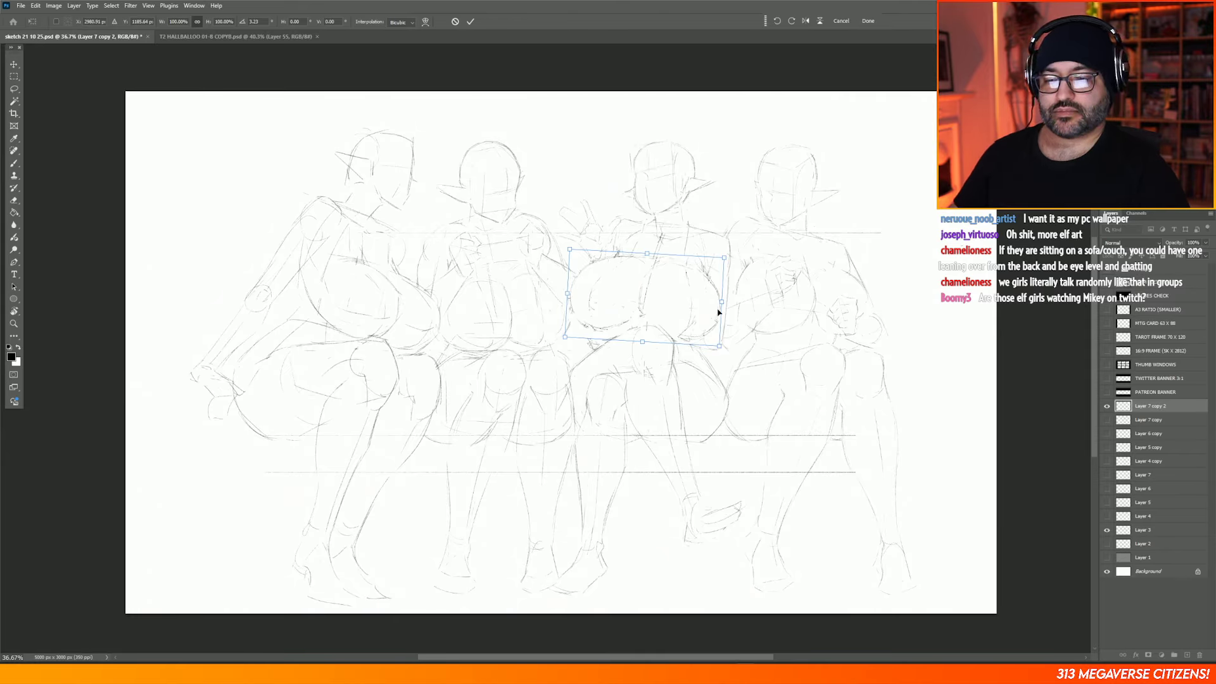
{"action": "key", "text": "Return"}
Step: Deselect the chest and touch up the sketch lines beneath its outer edge, just above the third figure's crossed thigh
{"action": "key", "text": "m"}
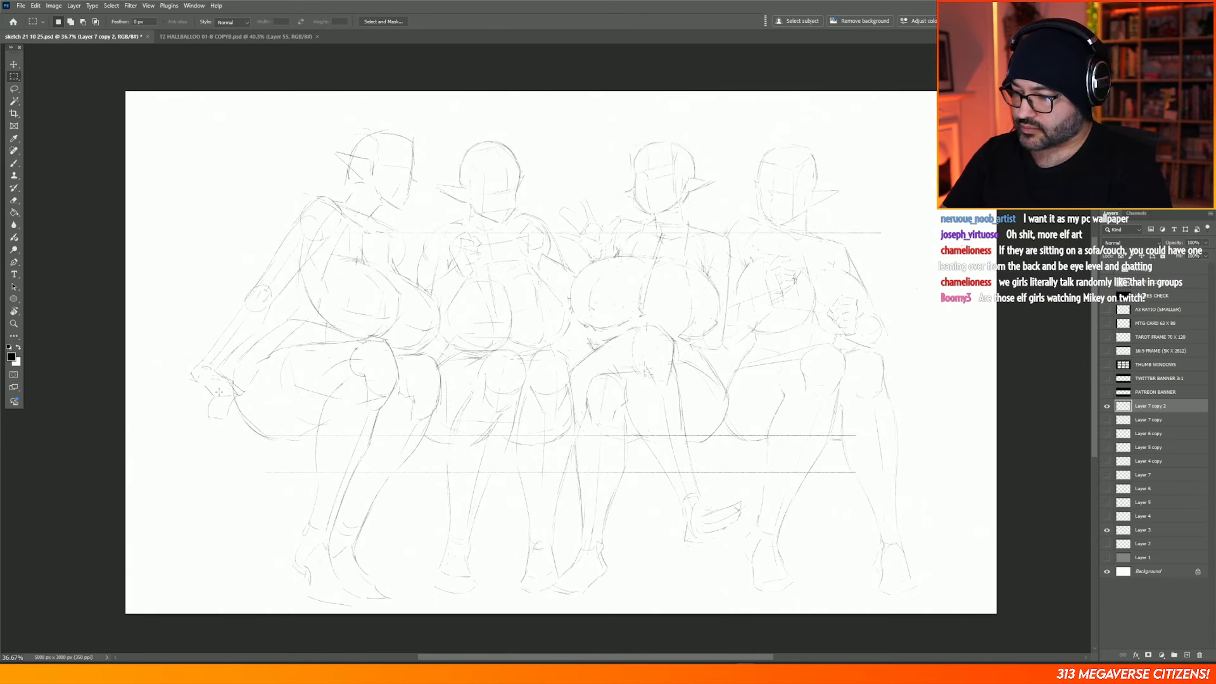
{"action": "key", "text": "b"}
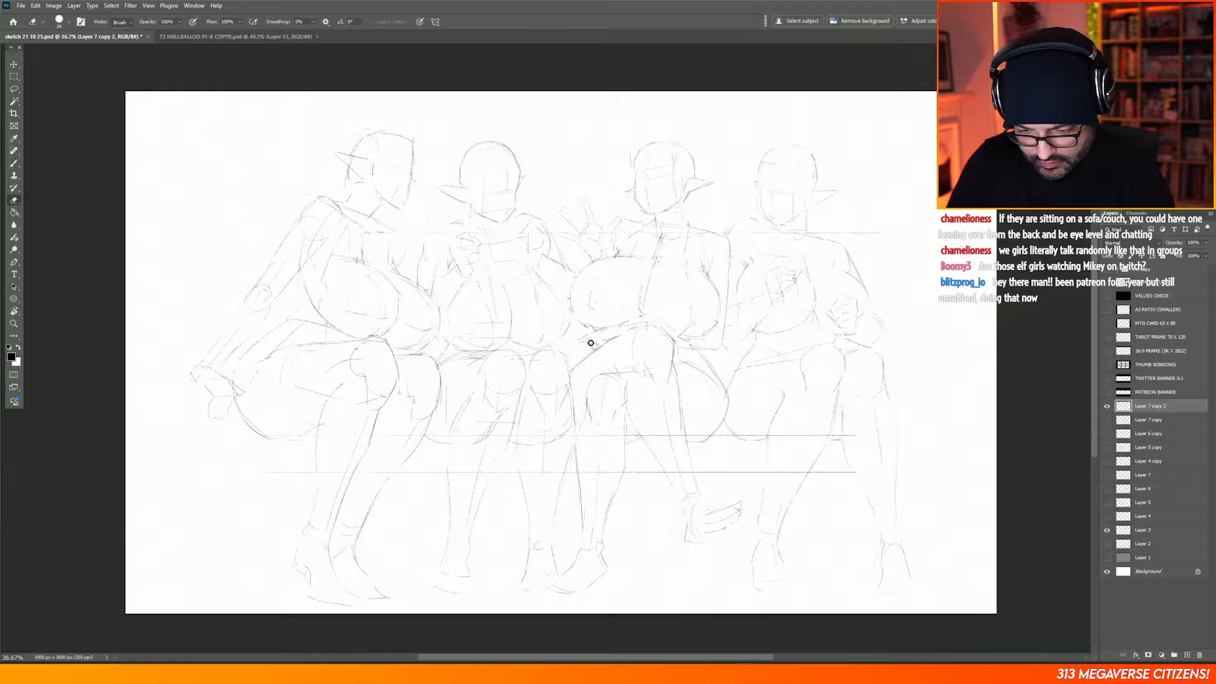
{"action": "left_click_drag", "start_coordinate": [592, 345], "coordinate": [580, 334]}
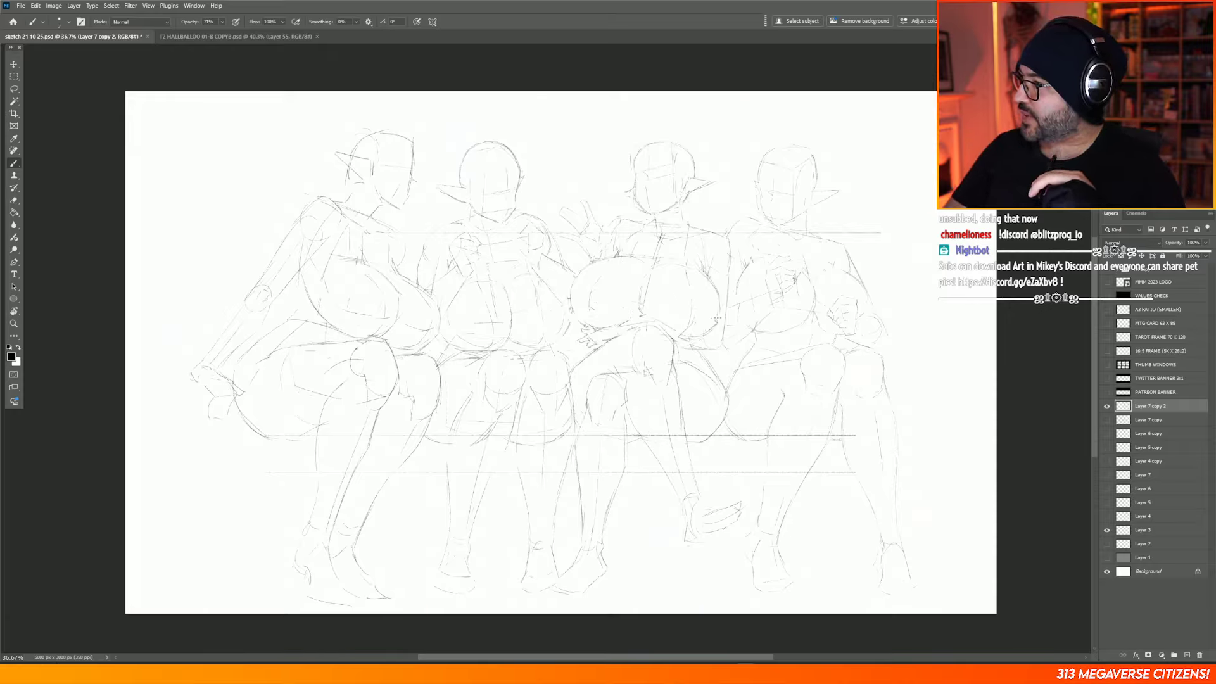
{"action": "right_click", "coordinate": [1147, 407]}
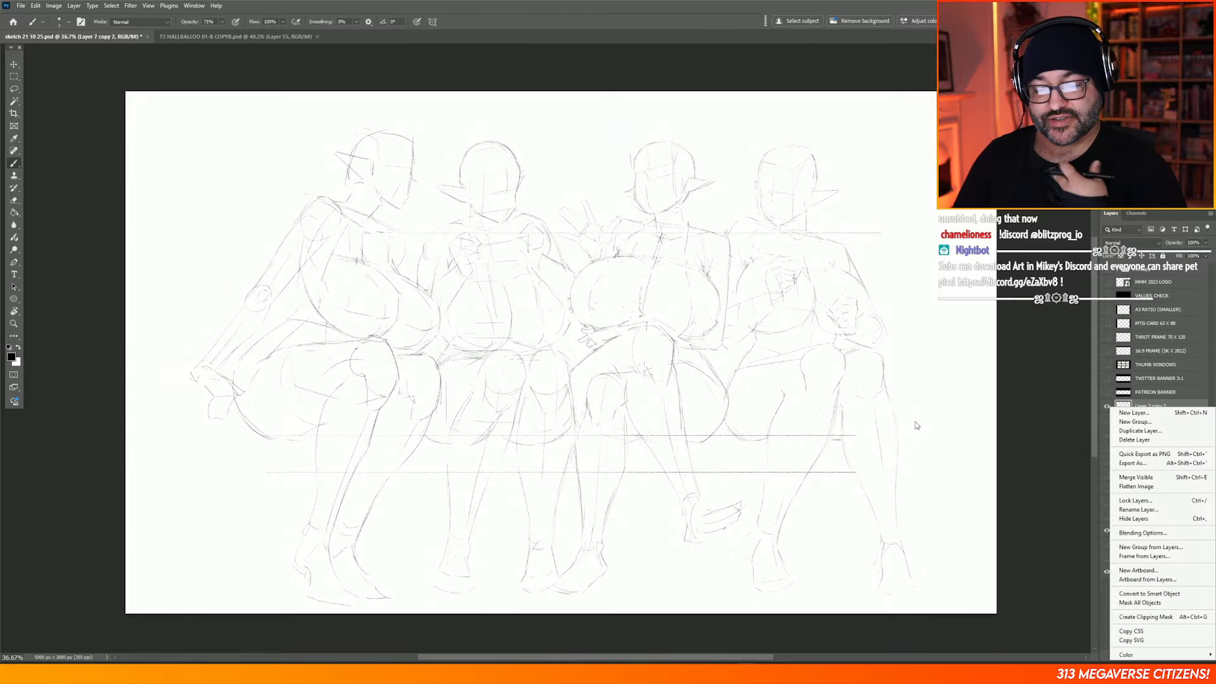
{"action": "left_click", "coordinate": [17, 78]}
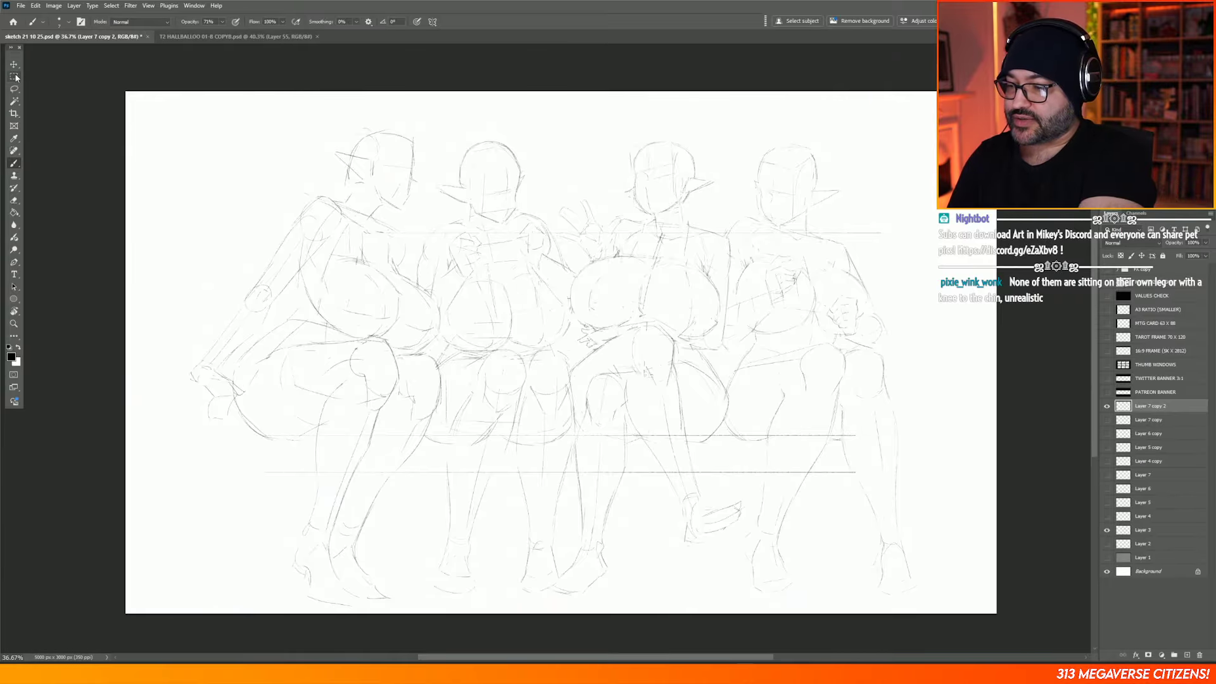
{"action": "left_click", "coordinate": [15, 65]}
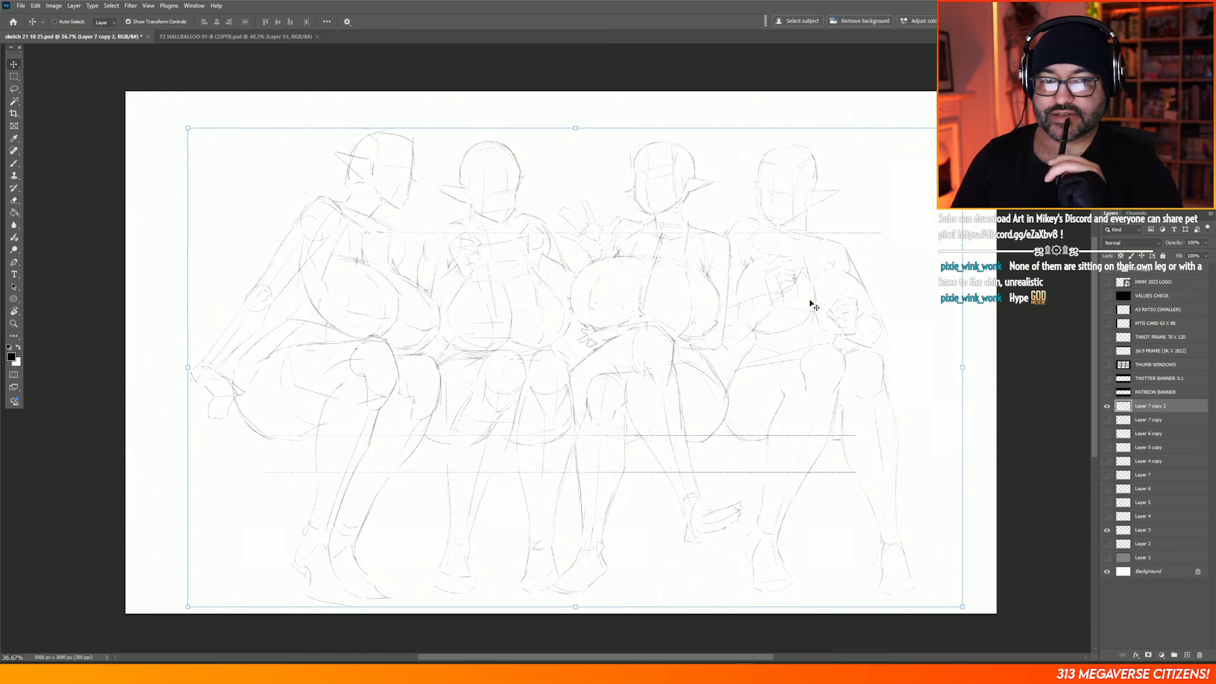
{"action": "key", "text": "m"}
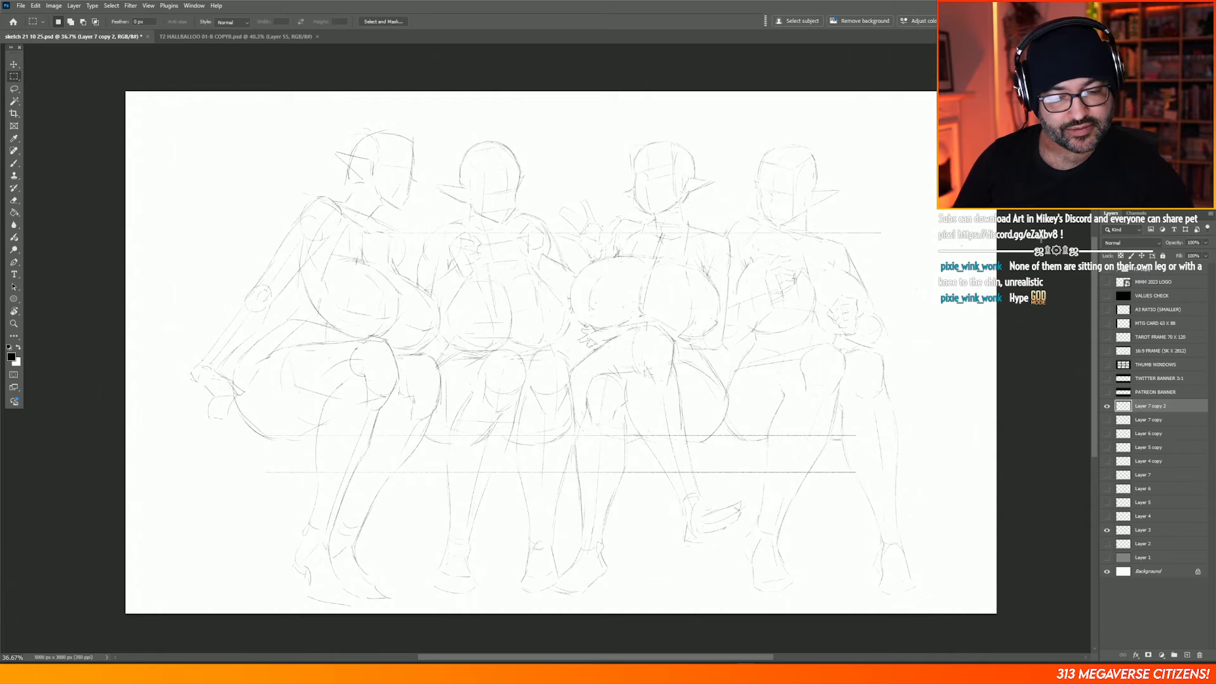
{"action": "left_click", "coordinate": [1107, 407]}
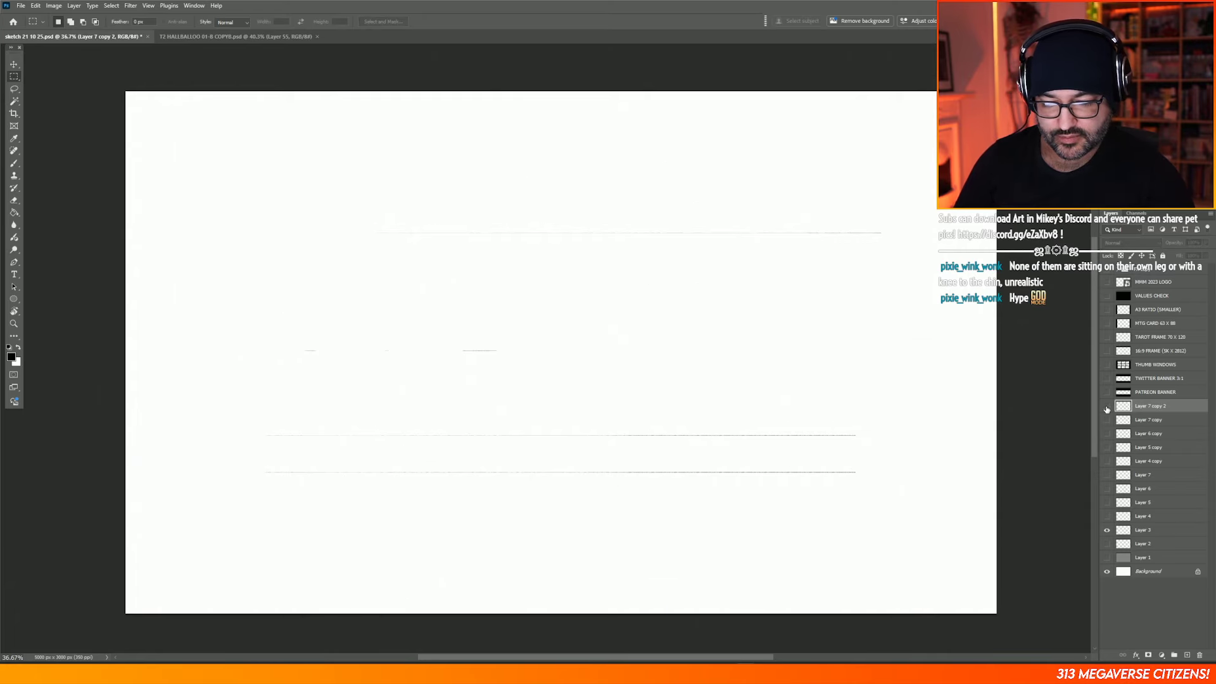
{"action": "right_click", "coordinate": [1143, 409]}
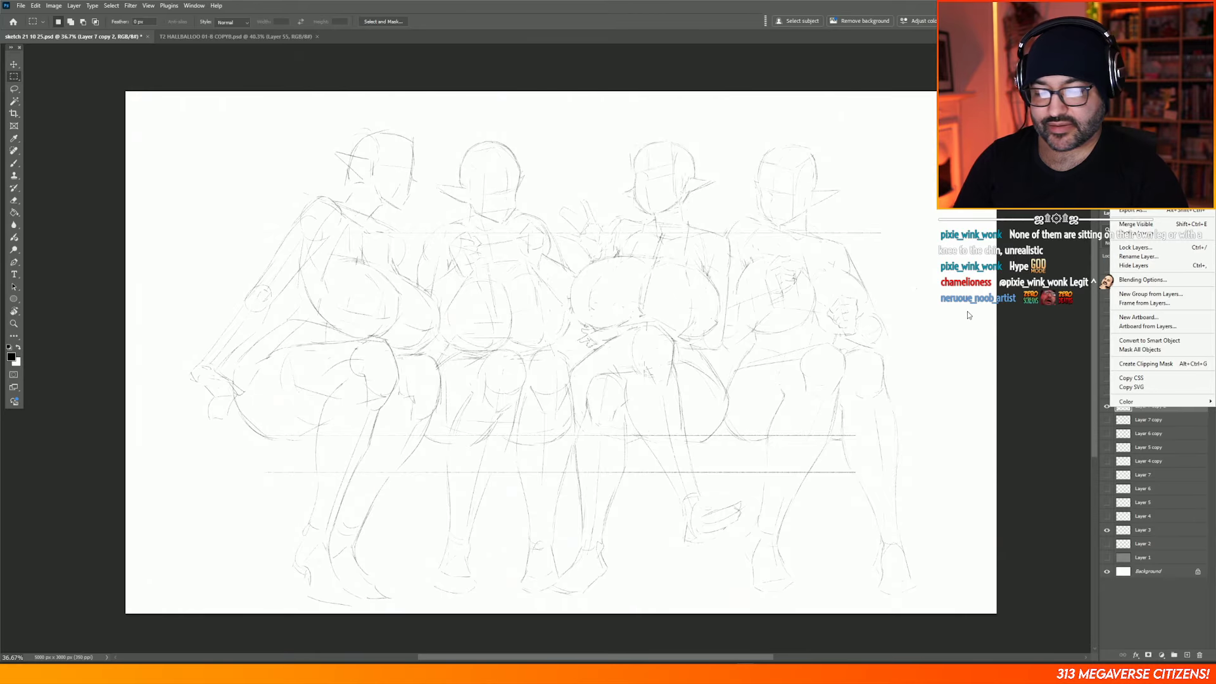
{"action": "left_click", "coordinate": [1025, 296]}
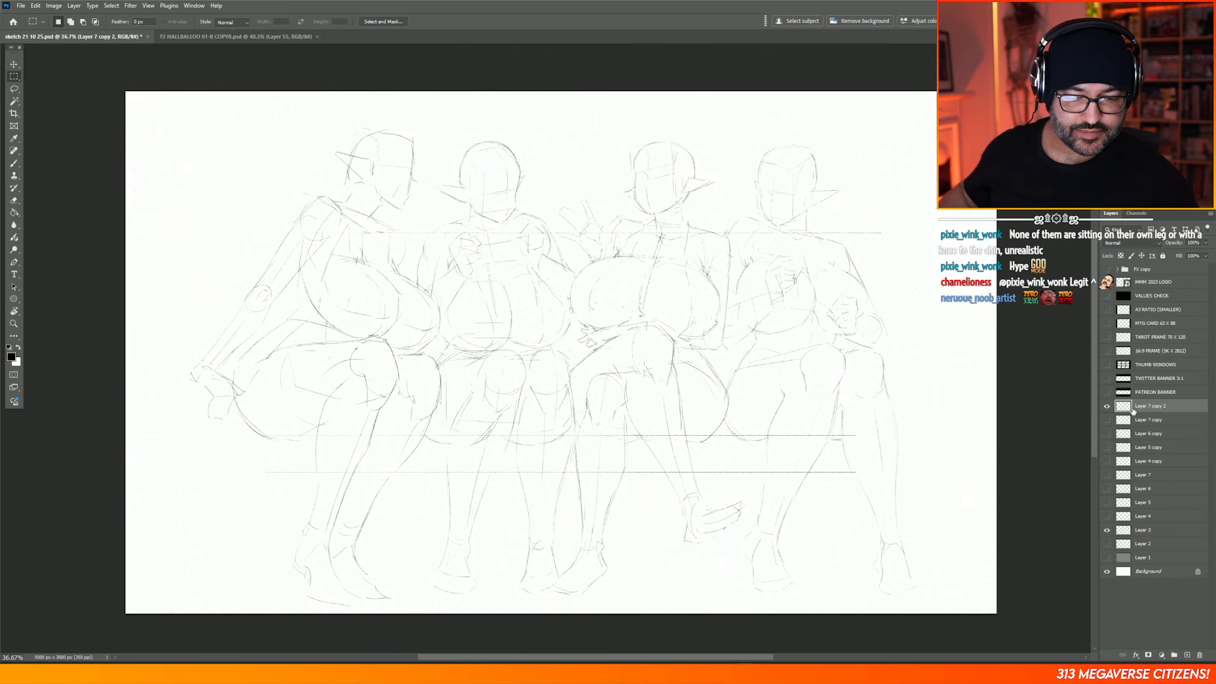
{"action": "left_click", "coordinate": [14, 65]}
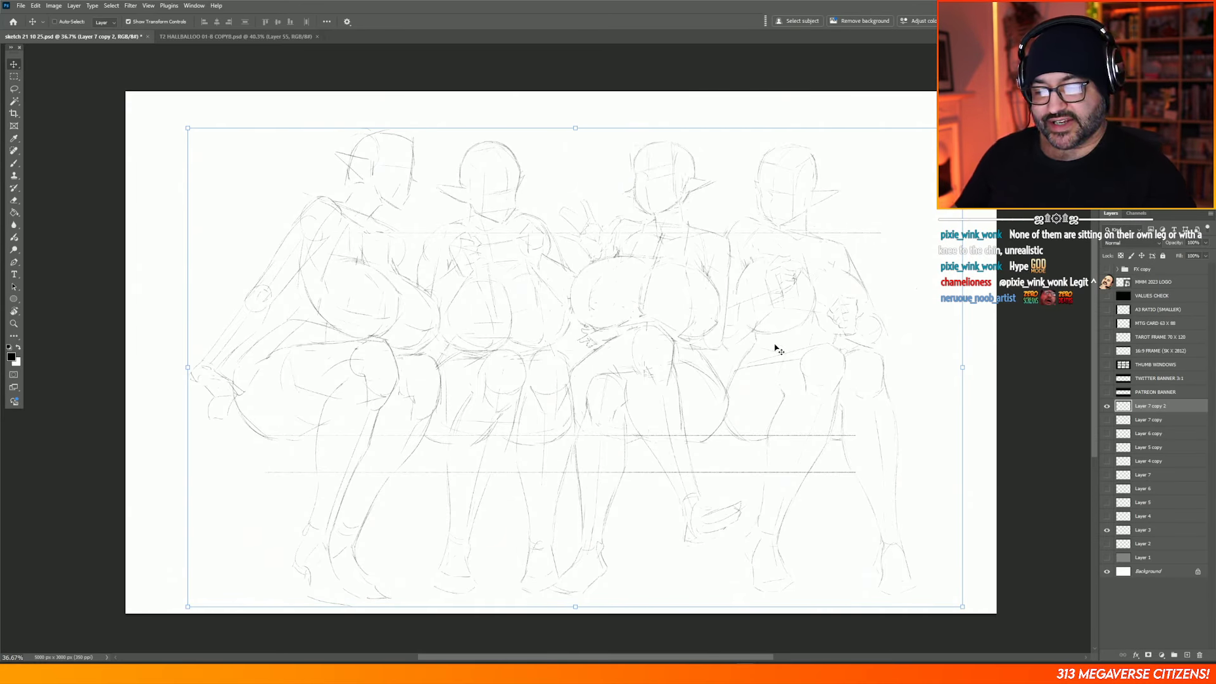
Step: Duplicate the merged figure layer, Layer 7 copy 2, and hide the original
{"action": "right_click", "coordinate": [1148, 408]}
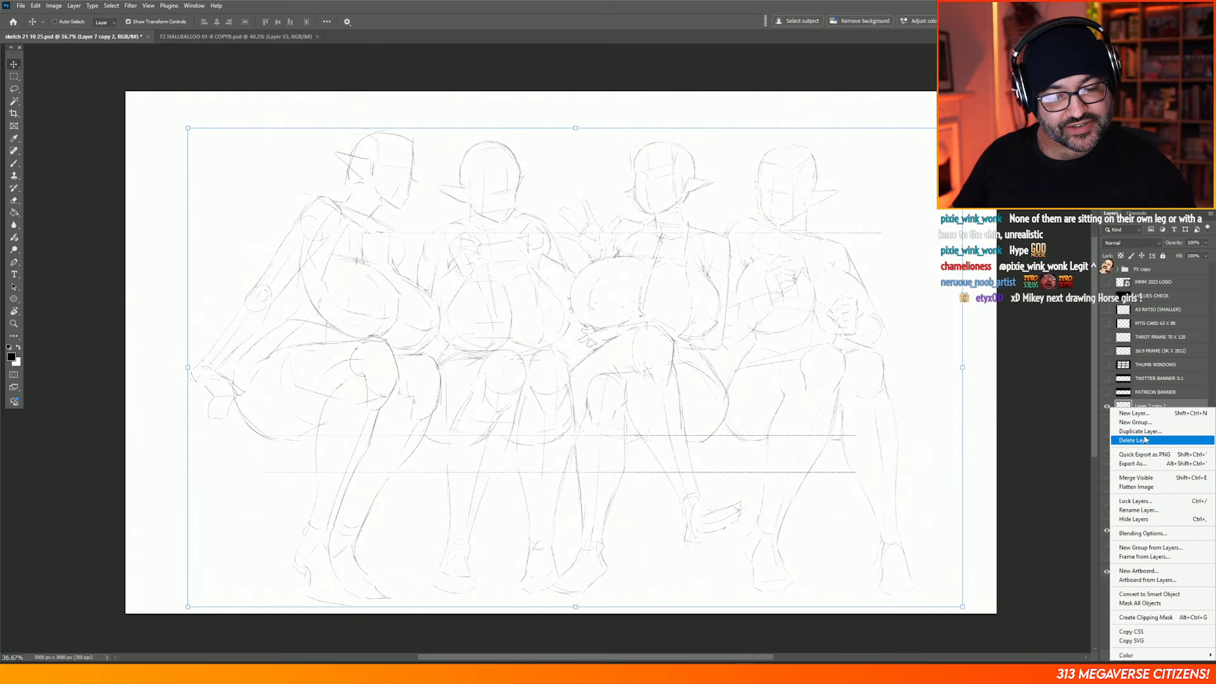
{"action": "left_click", "coordinate": [1141, 432]}
{"action": "left_click", "coordinate": [1107, 420]}
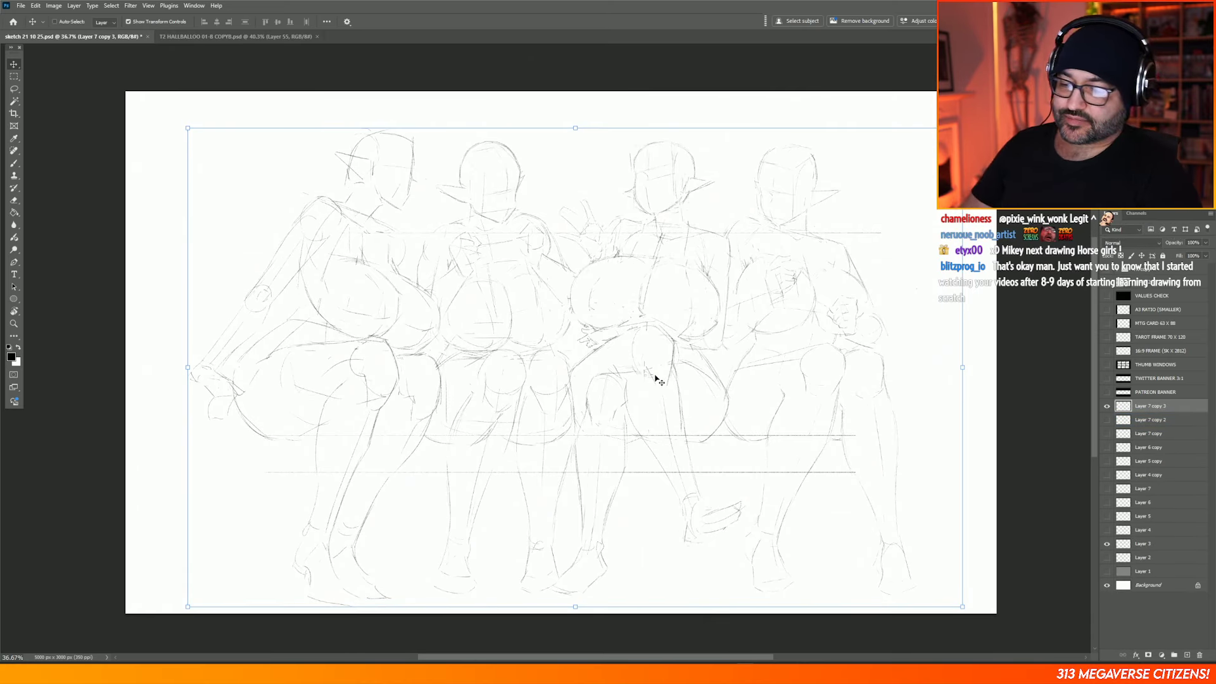
Step: Try sketching pointed strokes between the third and fourth figures' shoulders and a row of short marks across the third figure's neck
{"action": "left_click", "coordinate": [14, 76]}
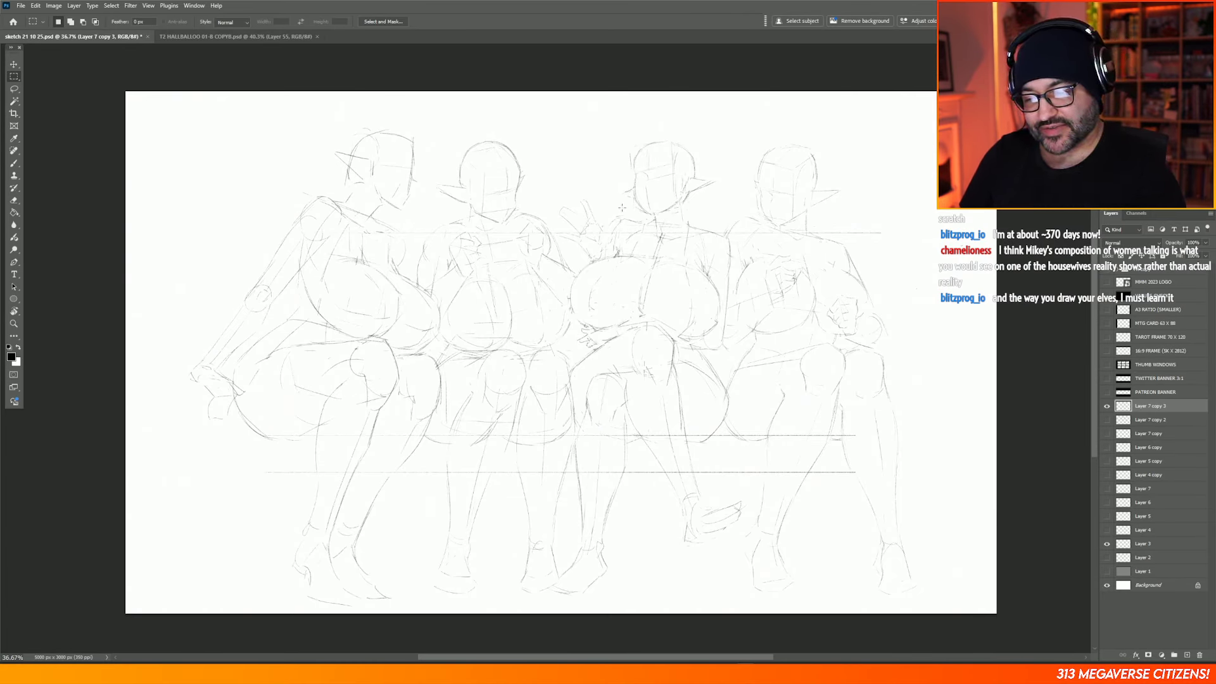
{"action": "key", "text": "b"}
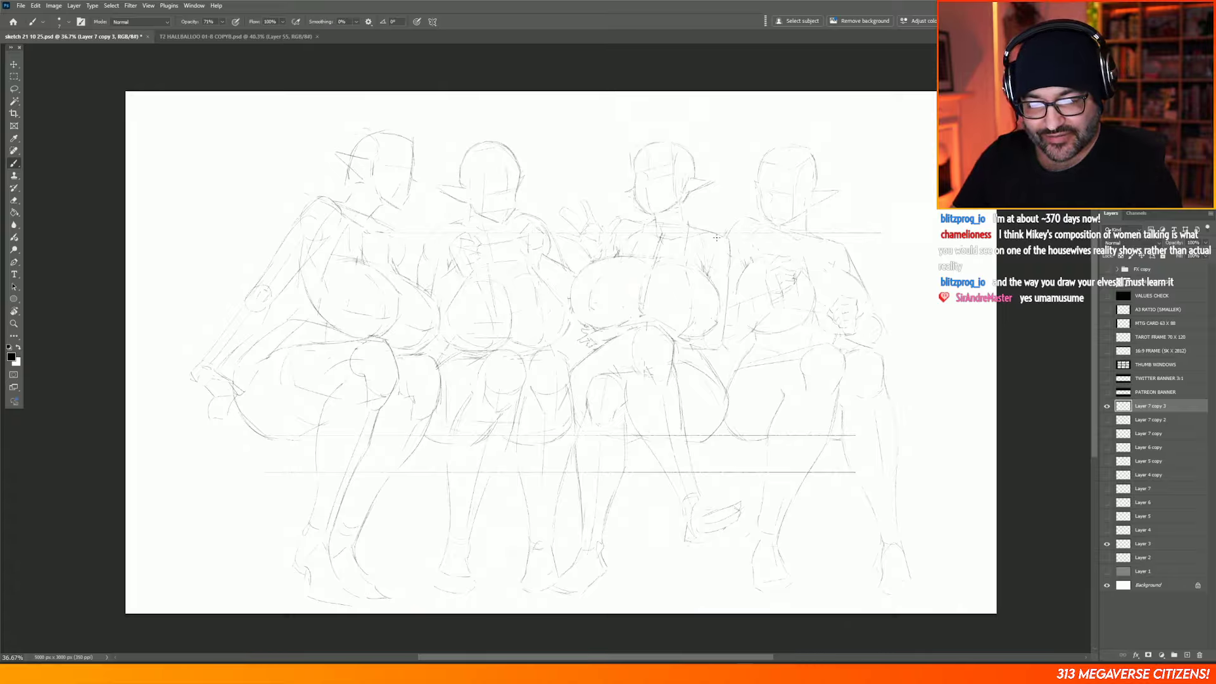
{"action": "mouse_move", "coordinate": [716, 240]}
{"action": "left_mouse_down"}
{"action": "mouse_move", "coordinate": [719, 222]}
{"action": "mouse_move", "coordinate": [726, 238]}
{"action": "mouse_move", "coordinate": [751, 214]}
{"action": "left_mouse_up"}
{"action": "left_click_drag", "start_coordinate": [751, 214], "coordinate": [746, 228]}
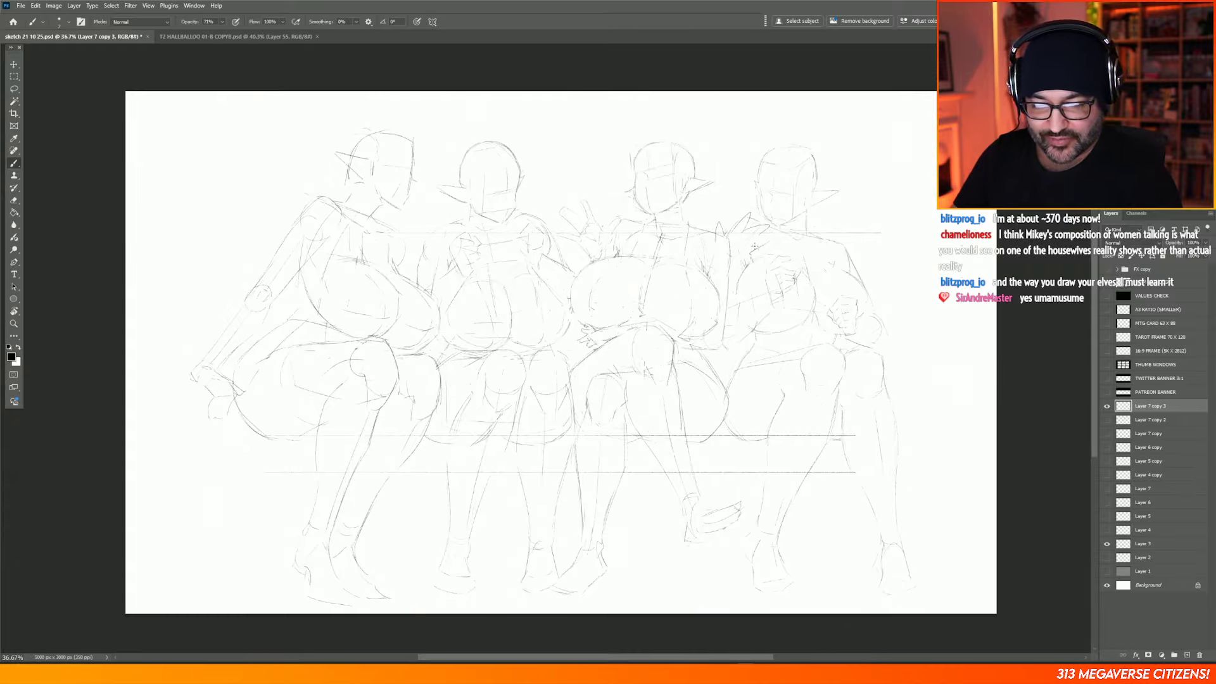
{"action": "left_click_drag", "start_coordinate": [591, 193], "coordinate": [589, 204]}
{"action": "left_click_drag", "start_coordinate": [737, 219], "coordinate": [739, 206]}
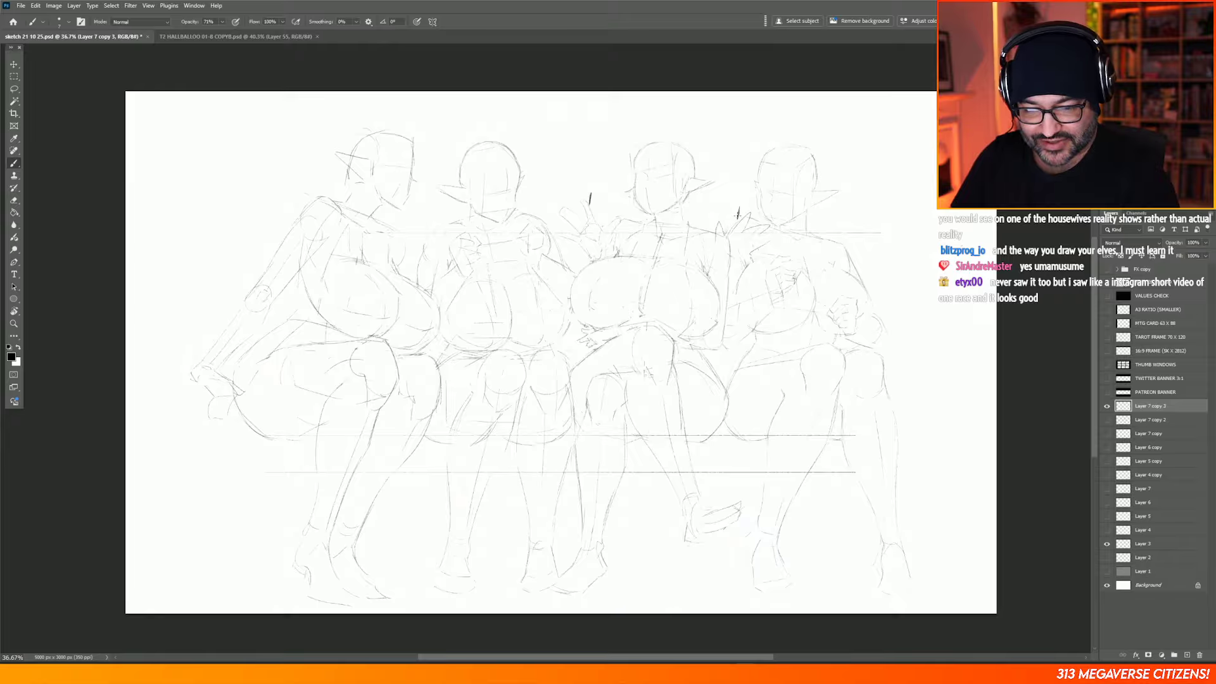
{"action": "left_click_drag", "start_coordinate": [605, 201], "coordinate": [612, 201]}
{"action": "left_click_drag", "start_coordinate": [624, 203], "coordinate": [677, 209]}
{"action": "left_click_drag", "start_coordinate": [686, 209], "coordinate": [711, 212]}
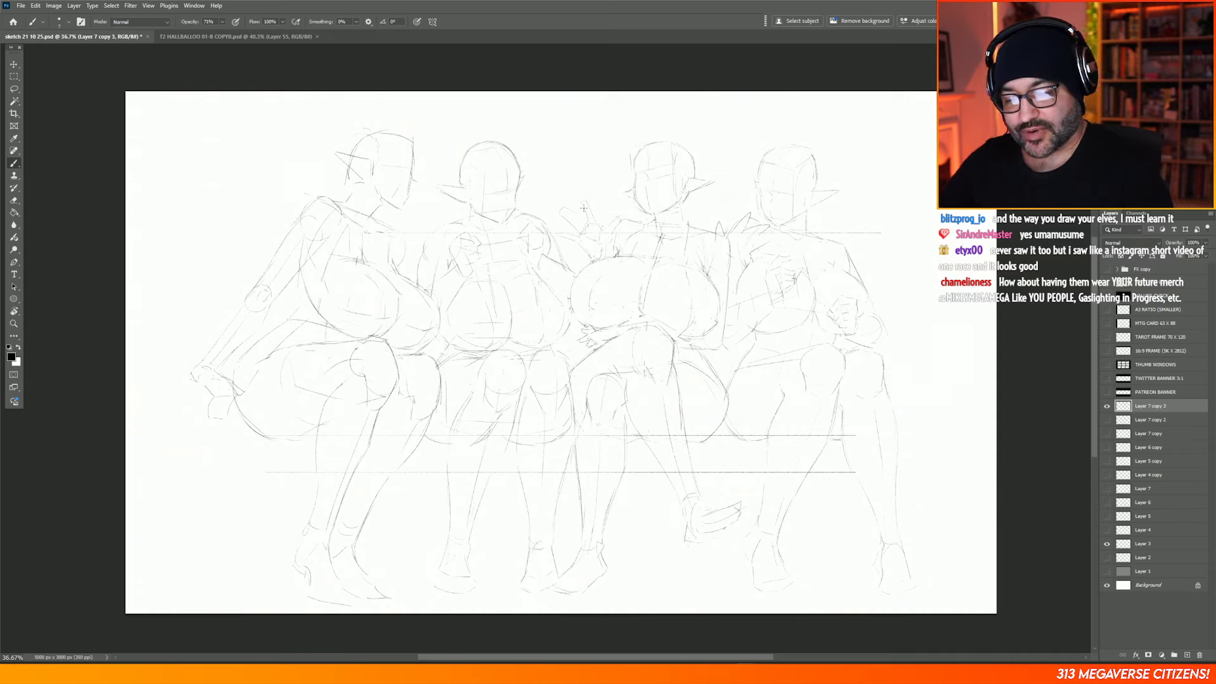
Step: Try sketching a long rounded shape rising from the third figure's raised hand beside her head
{"action": "mouse_move", "coordinate": [592, 227]}
{"action": "left_mouse_down"}
{"action": "mouse_move", "coordinate": [585, 259]}
{"action": "mouse_move", "coordinate": [611, 217]}
{"action": "left_mouse_up"}
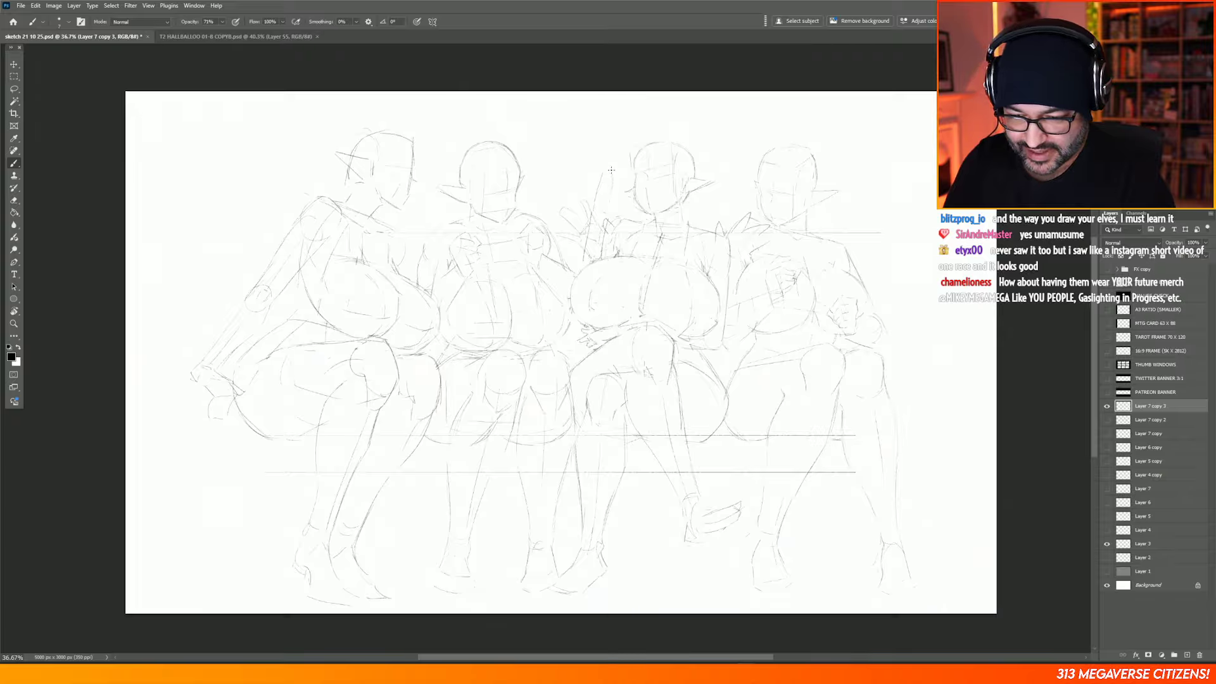
{"action": "left_click_drag", "start_coordinate": [620, 174], "coordinate": [615, 160]}
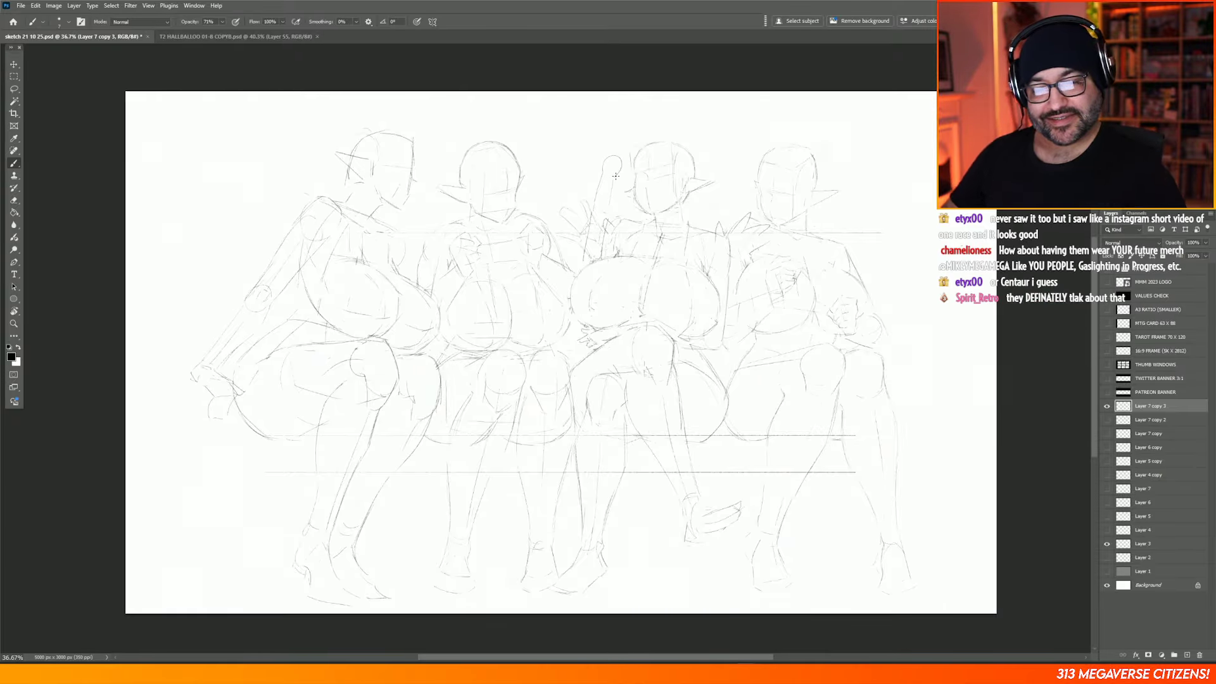
Step: Try small open mouths on the four faces and star-shaped eyes on the second and fourth figures
{"action": "left_click_drag", "start_coordinate": [407, 195], "coordinate": [403, 206]}
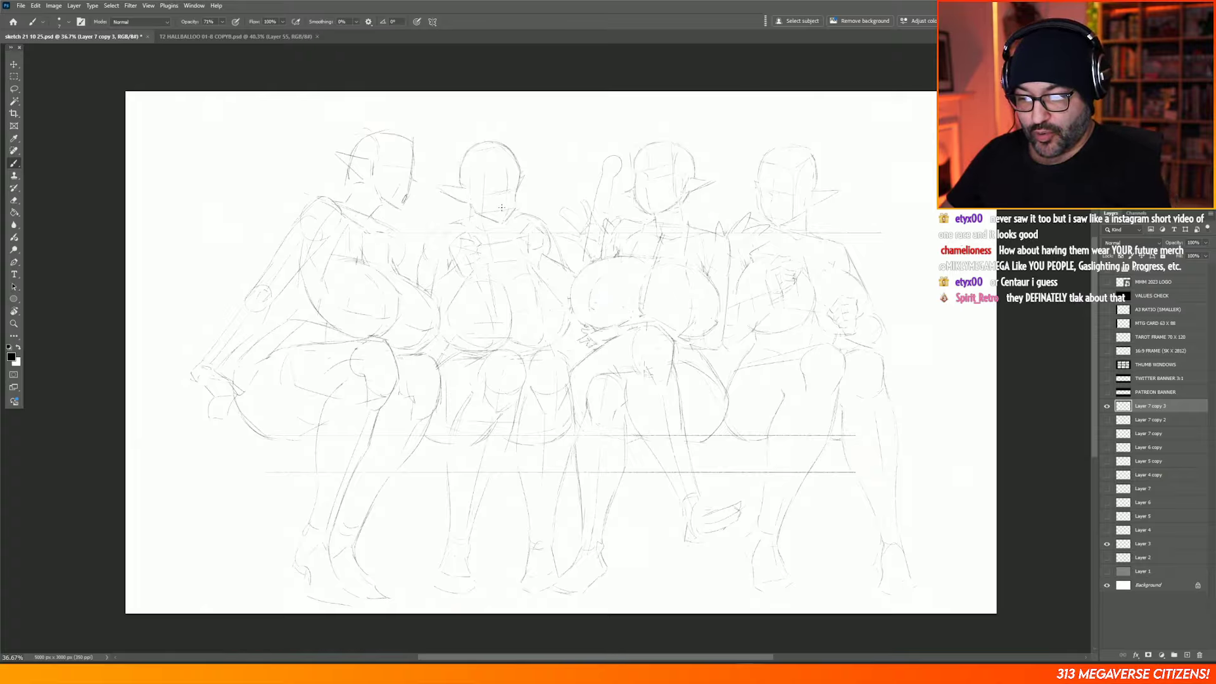
{"action": "left_click_drag", "start_coordinate": [501, 207], "coordinate": [505, 211]}
{"action": "left_click_drag", "start_coordinate": [650, 197], "coordinate": [646, 210]}
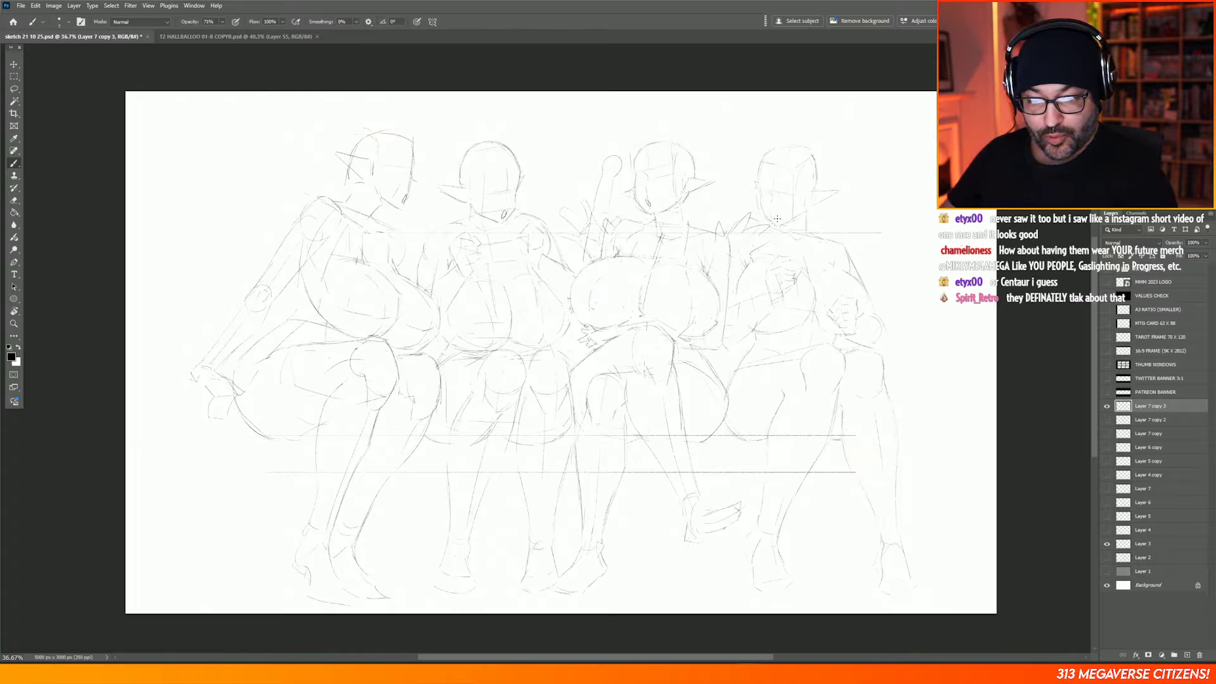
{"action": "mouse_move", "coordinate": [778, 213]}
{"action": "left_mouse_down"}
{"action": "mouse_move", "coordinate": [796, 192]}
{"action": "mouse_move", "coordinate": [777, 166]}
{"action": "mouse_move", "coordinate": [784, 198]}
{"action": "mouse_move", "coordinate": [760, 185]}
{"action": "left_mouse_up"}
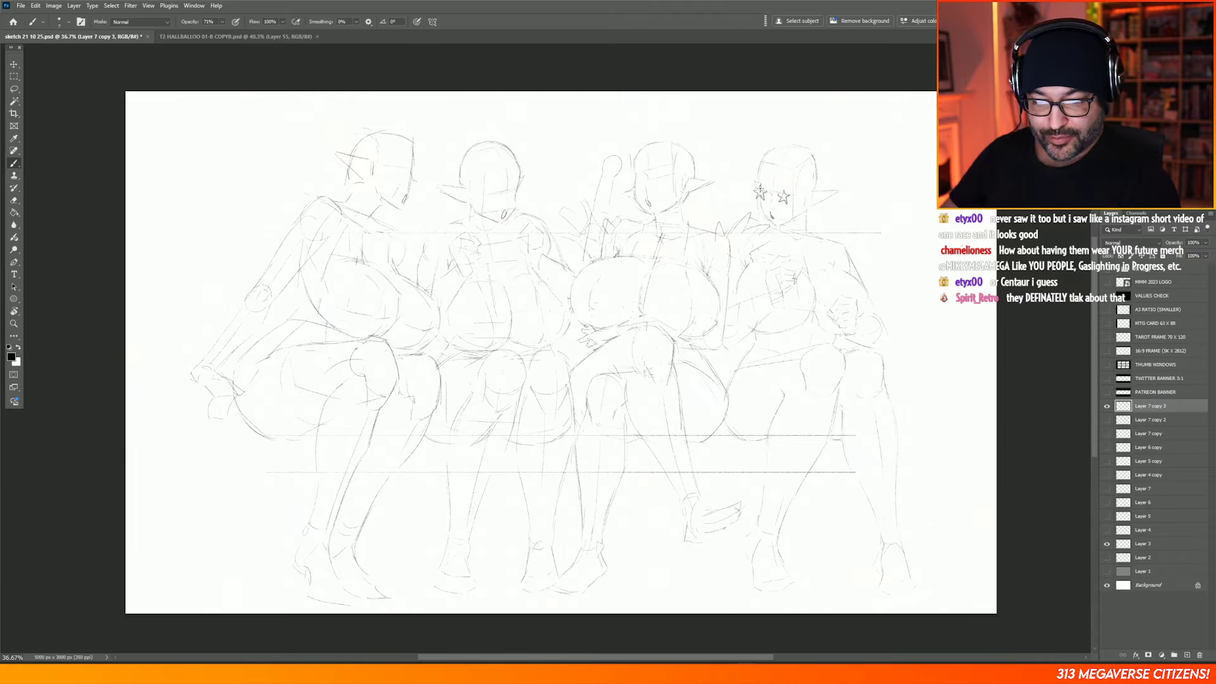
{"action": "mouse_move", "coordinate": [495, 185]}
{"action": "left_mouse_down"}
{"action": "mouse_move", "coordinate": [504, 199]}
{"action": "mouse_move", "coordinate": [484, 198]}
{"action": "mouse_move", "coordinate": [497, 186]}
{"action": "mouse_move", "coordinate": [519, 196]}
{"action": "mouse_move", "coordinate": [517, 186]}
{"action": "left_mouse_up"}
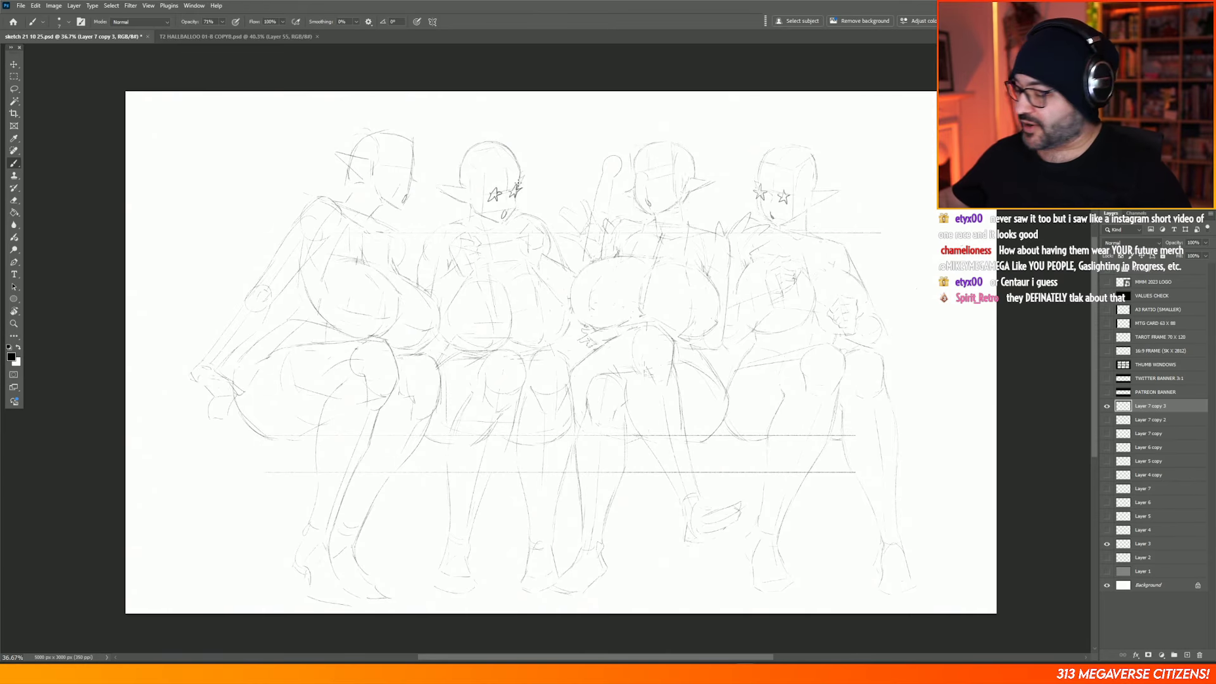
Step: Undo all the trial marks: the star eyes, the mouths, the raised rounded shape and the pointed shoulder strokes
{"action": "key", "text": "ctrl+z"}
{"action": "key", "text": "ctrl+z"}
{"action": "key", "text": "ctrl+z"}
{"action": "key", "text": "ctrl+z"}
{"action": "key", "text": "ctrl+z"}
{"action": "key", "text": "ctrl+z"}
{"action": "key", "text": "ctrl+z"}
{"action": "key", "text": "ctrl+z"}
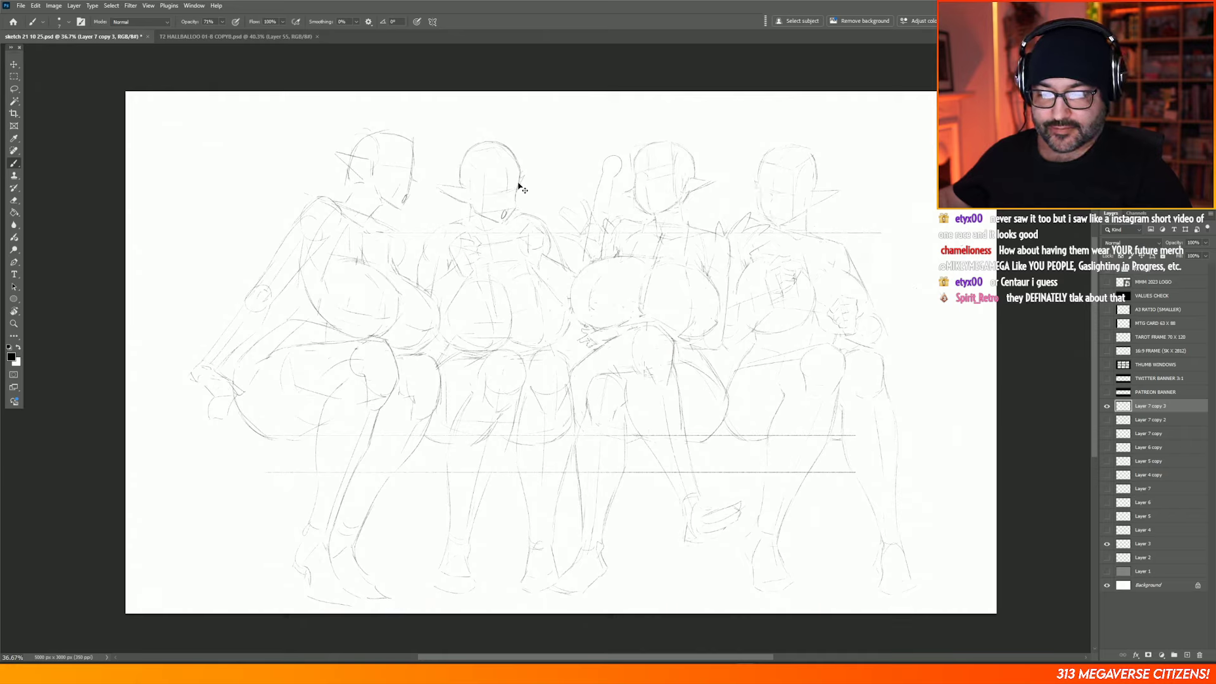
{"action": "key", "text": "ctrl+z"}
{"action": "key", "text": "ctrl+z"}
{"action": "key", "text": "ctrl+z"}
{"action": "key", "text": "ctrl+z"}
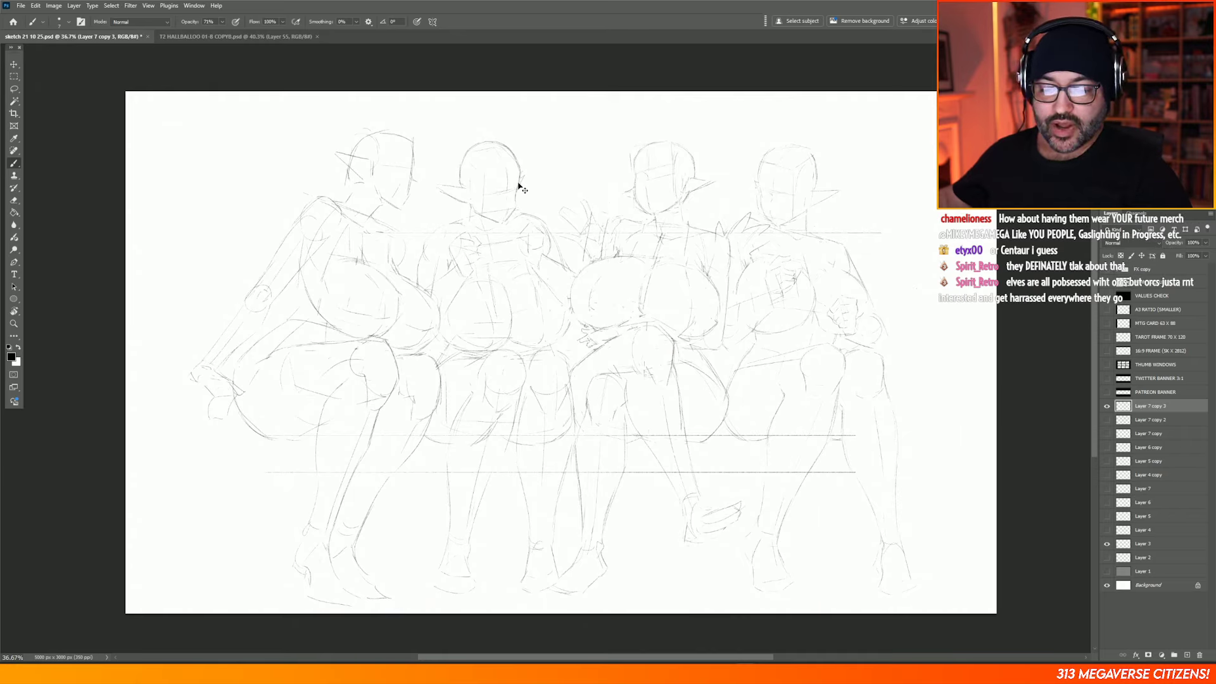
{"action": "key", "text": "ctrl+z"}
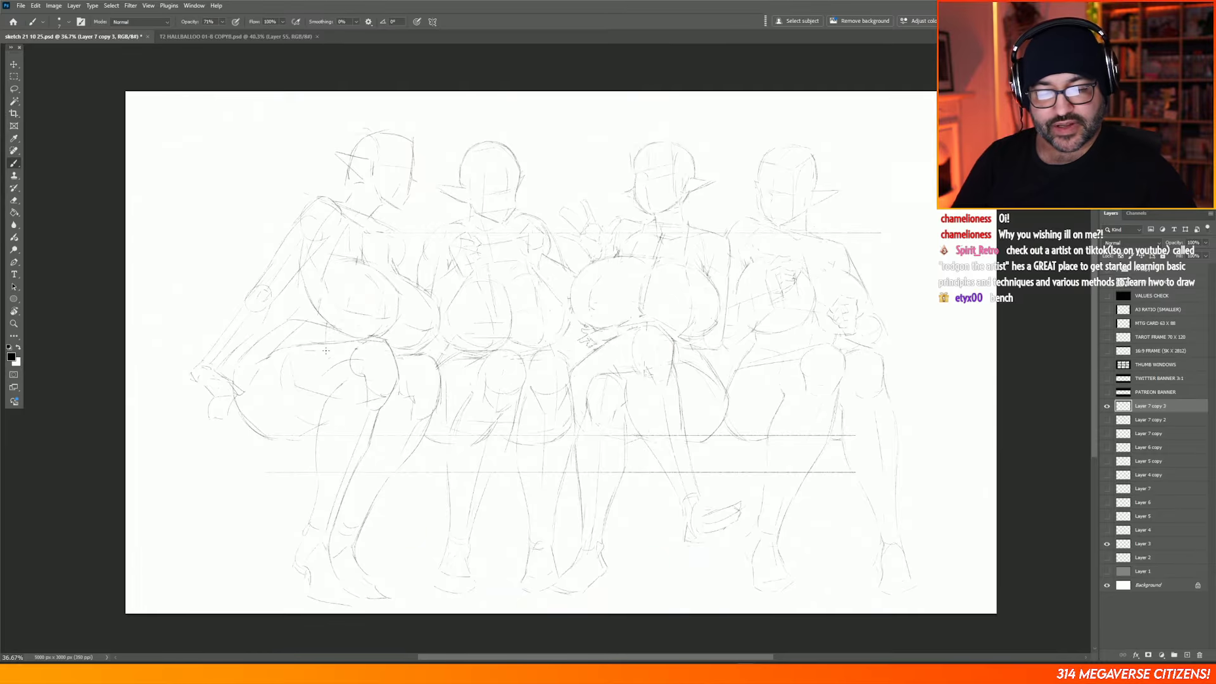
Step: Duplicate Layer 7 copy 3 and keep both layers visible to darken the figures' lines
{"action": "right_click", "coordinate": [1150, 406]}
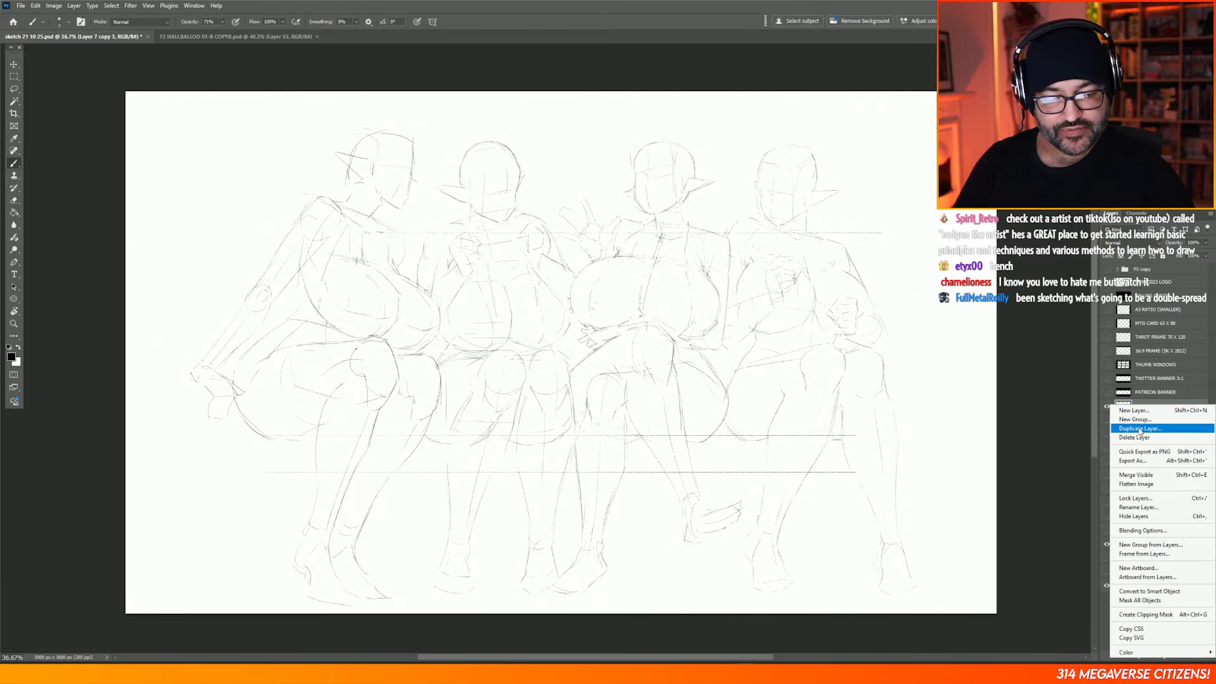
{"action": "left_click", "coordinate": [1139, 429]}
{"action": "left_click", "coordinate": [531, 139]}
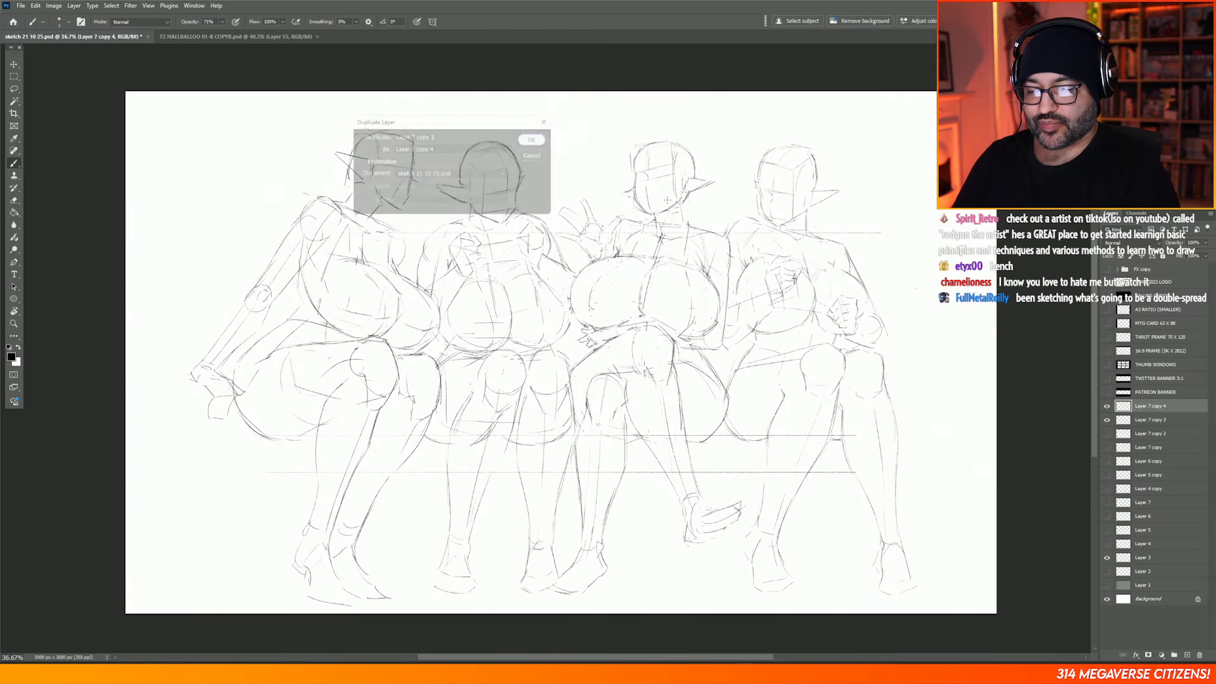
{"action": "scroll", "coordinate": [526, 227], "scroll_direction": "down", "scroll_amount": 1}
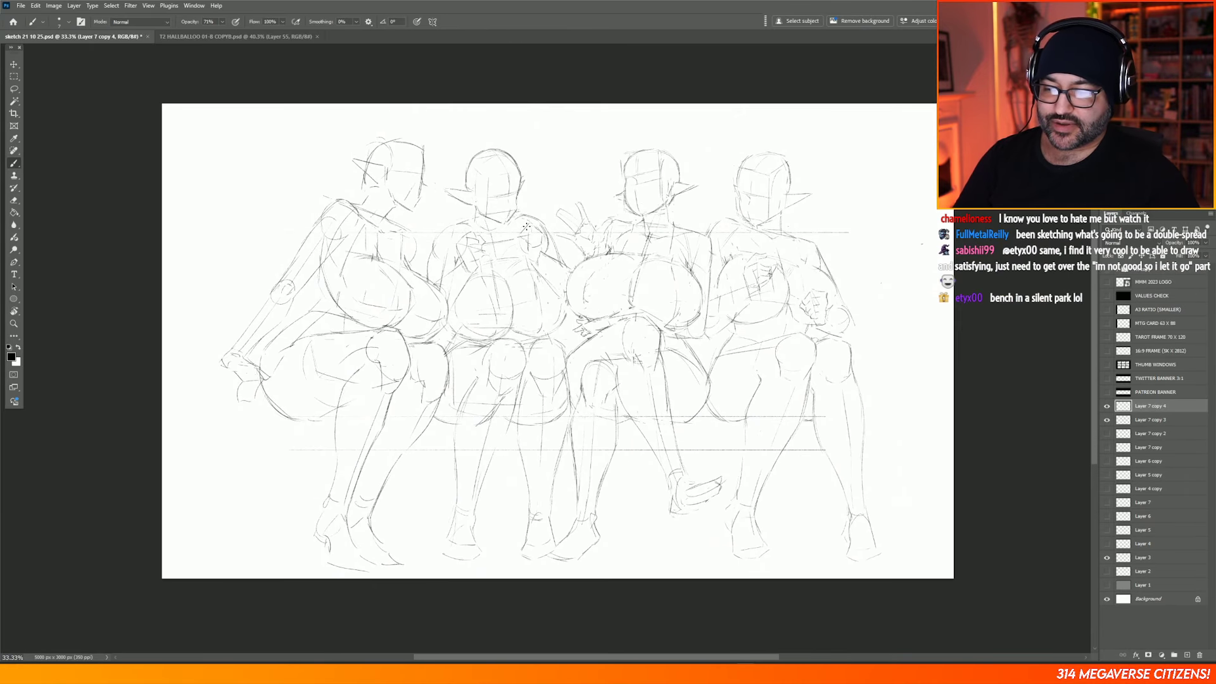
{"action": "scroll", "coordinate": [589, 304], "scroll_direction": "up", "scroll_amount": 2}
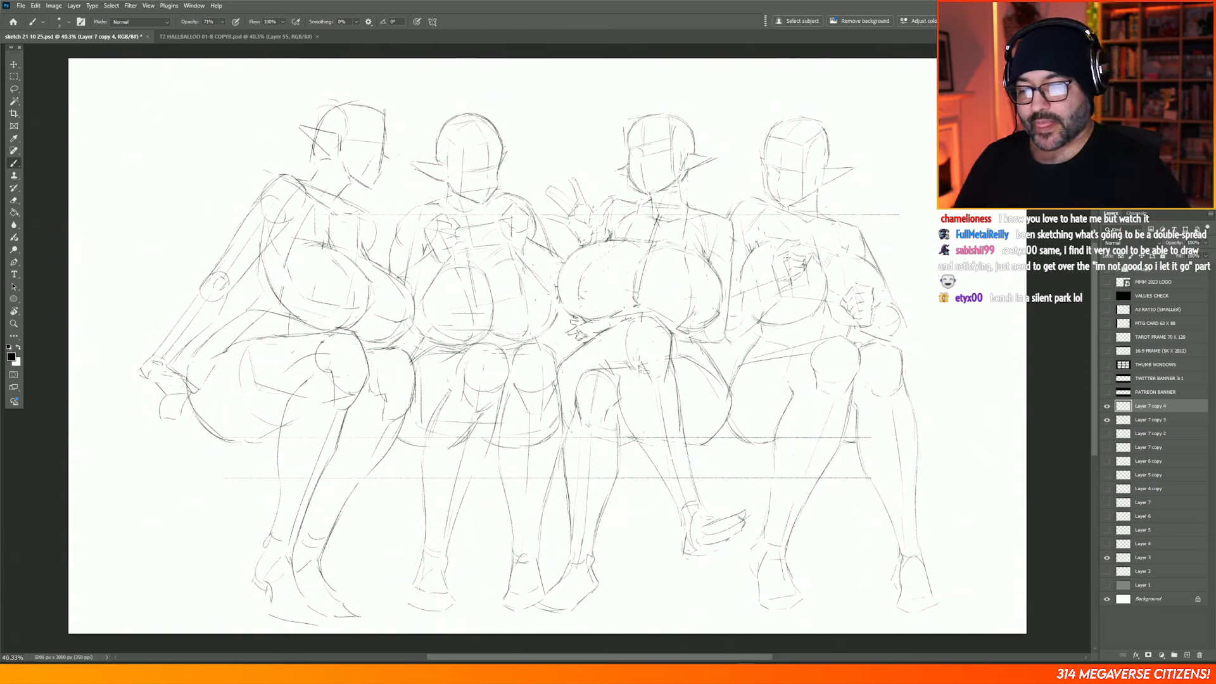
{"action": "left_click_drag", "start_coordinate": [787, 258], "coordinate": [793, 256]}
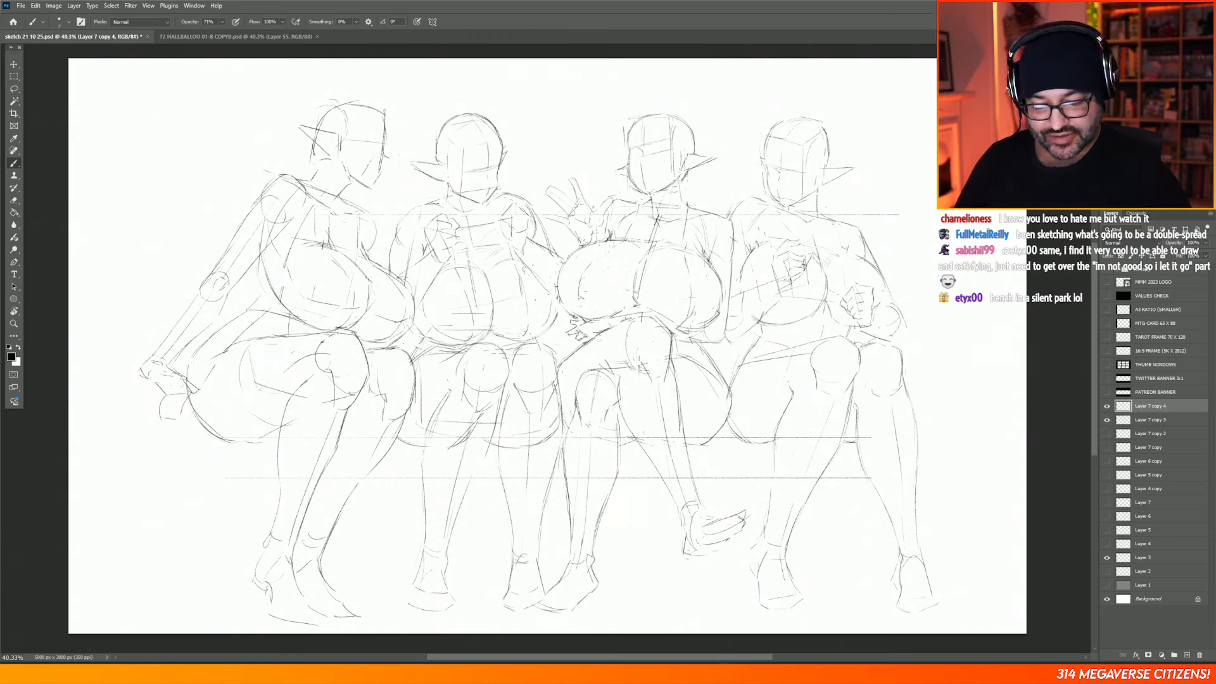
Step: Switch to OBS, stop the running recording and minimize its window
{"action": "key", "text": "alt+Tab"}
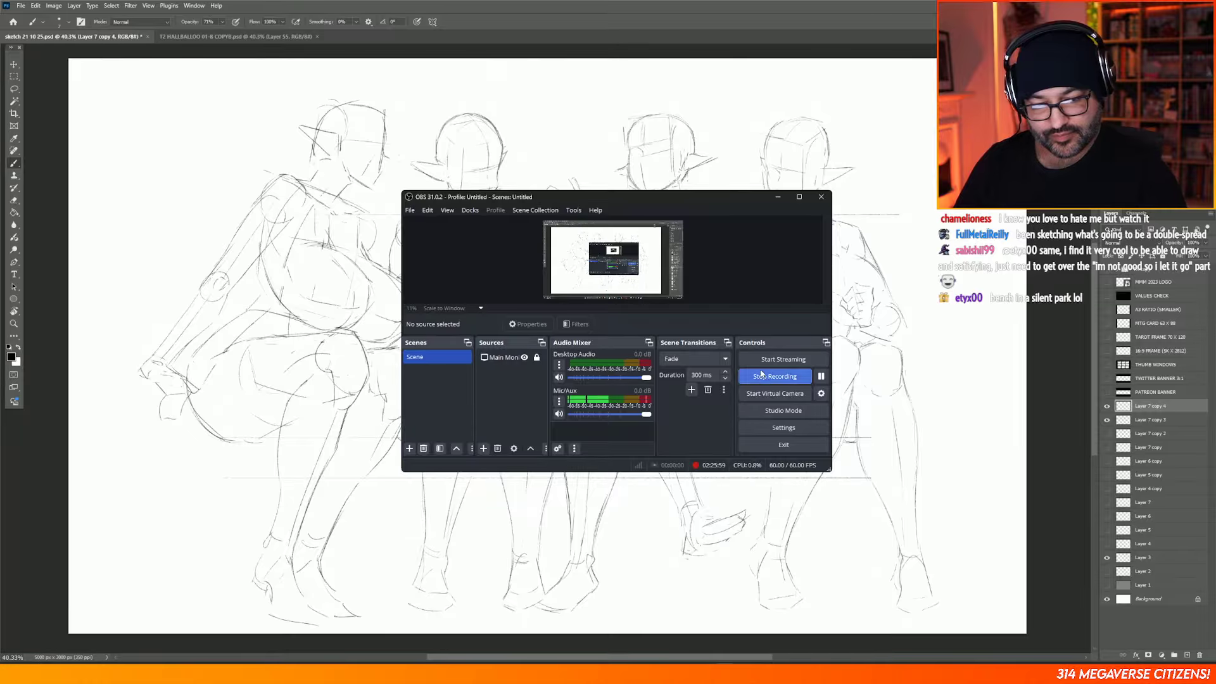
{"action": "left_click", "coordinate": [763, 374]}
{"action": "left_click", "coordinate": [778, 197]}
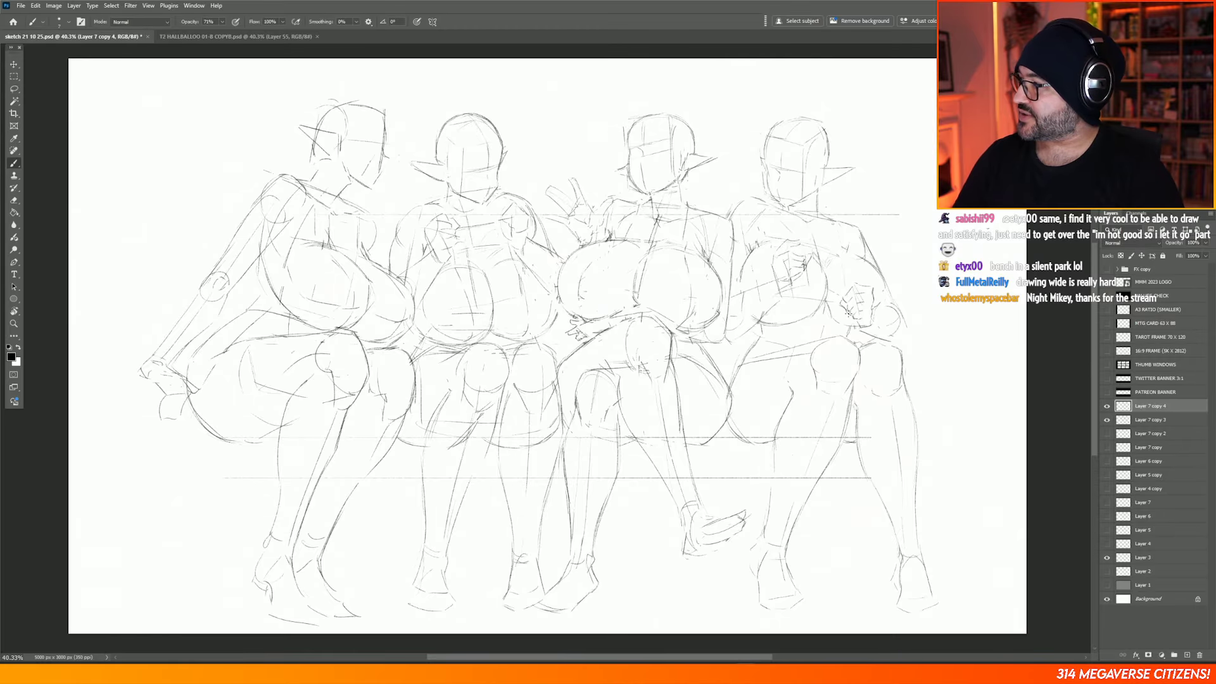
Step: Look over the character sketches and inked panels in the T2 HALLBALLOO document, including the knight-slime-skeleton panel up close
{"action": "left_click", "coordinate": [253, 36]}
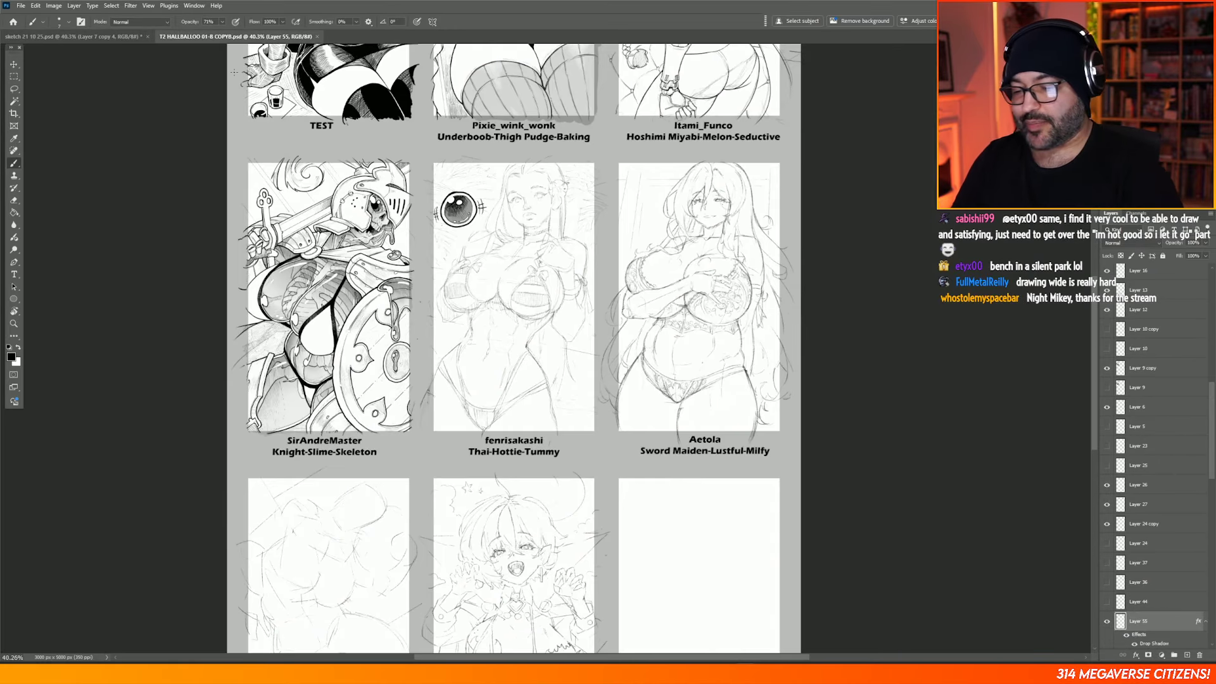
{"action": "scroll", "coordinate": [1092, 251], "scroll_direction": "down", "scroll_amount": 2}
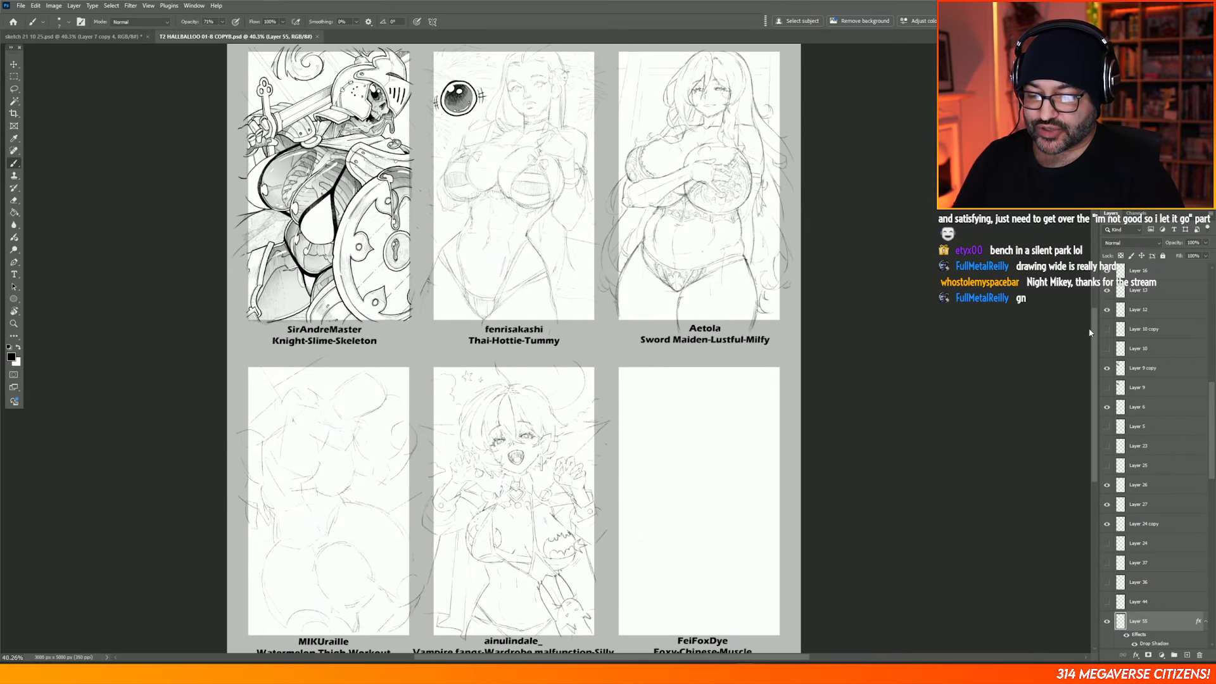
{"action": "scroll", "coordinate": [1092, 251], "scroll_direction": "up", "scroll_amount": 5}
{"action": "scroll", "coordinate": [1092, 250], "scroll_direction": "up", "scroll_amount": 1}
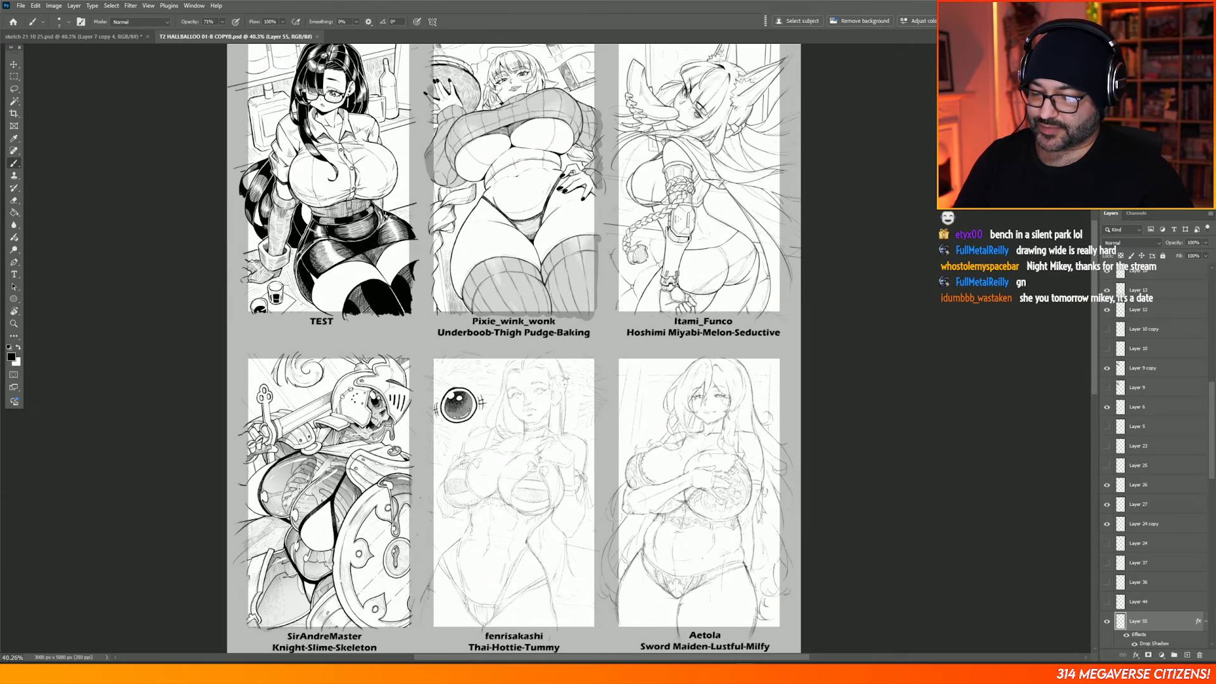
{"action": "scroll", "coordinate": [297, 515], "scroll_direction": "up", "scroll_amount": 3}
{"action": "scroll", "coordinate": [1093, 340], "scroll_direction": "down", "scroll_amount": 3}
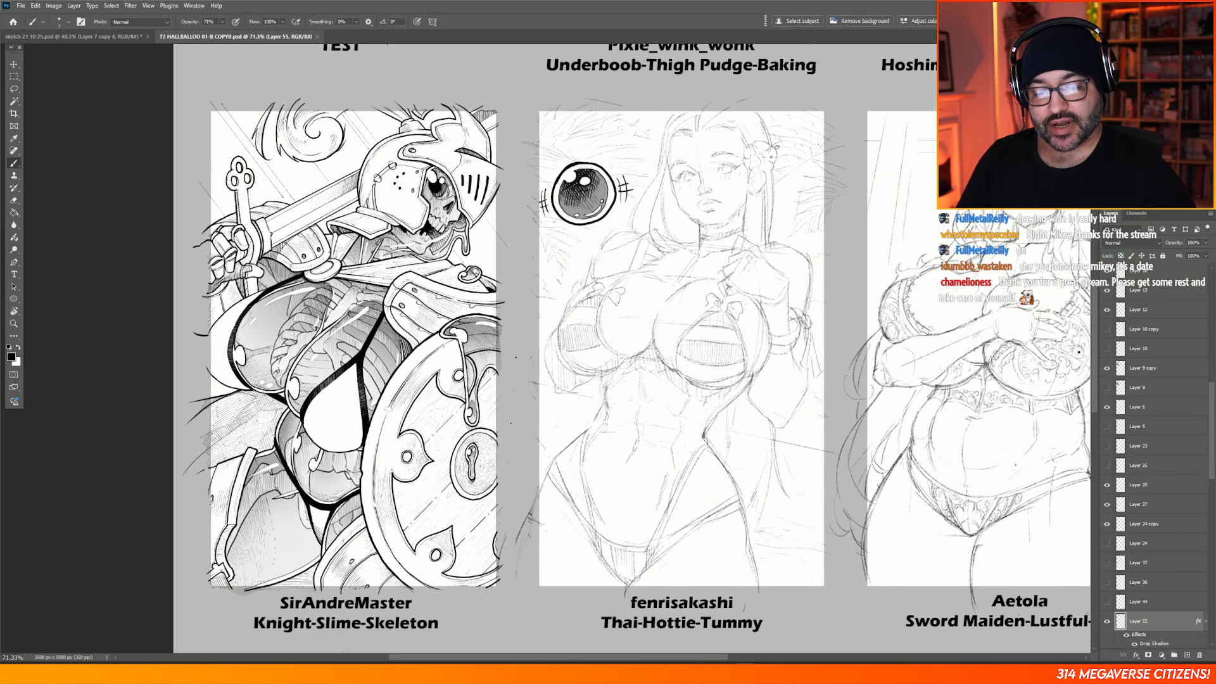
Step: Return to the sketch 21 10 25.psd document, make Layer 7 copy 3 the active layer and save the file
{"action": "left_click", "coordinate": [107, 37]}
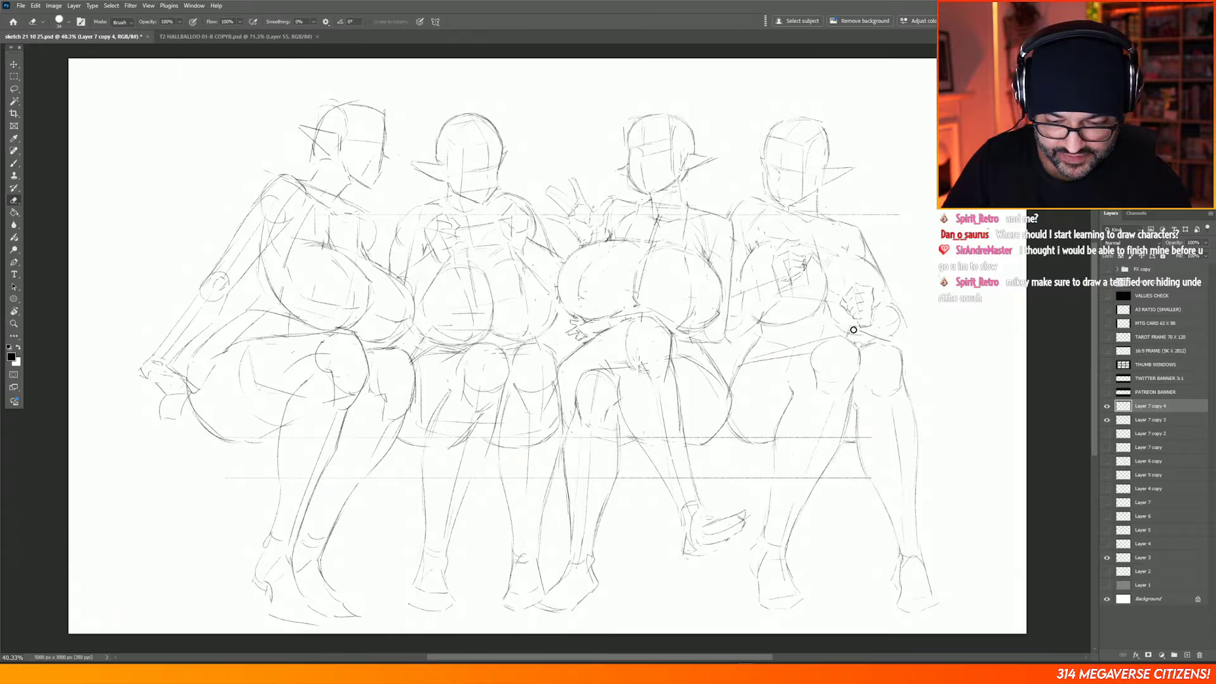
{"action": "left_click", "coordinate": [1143, 421]}
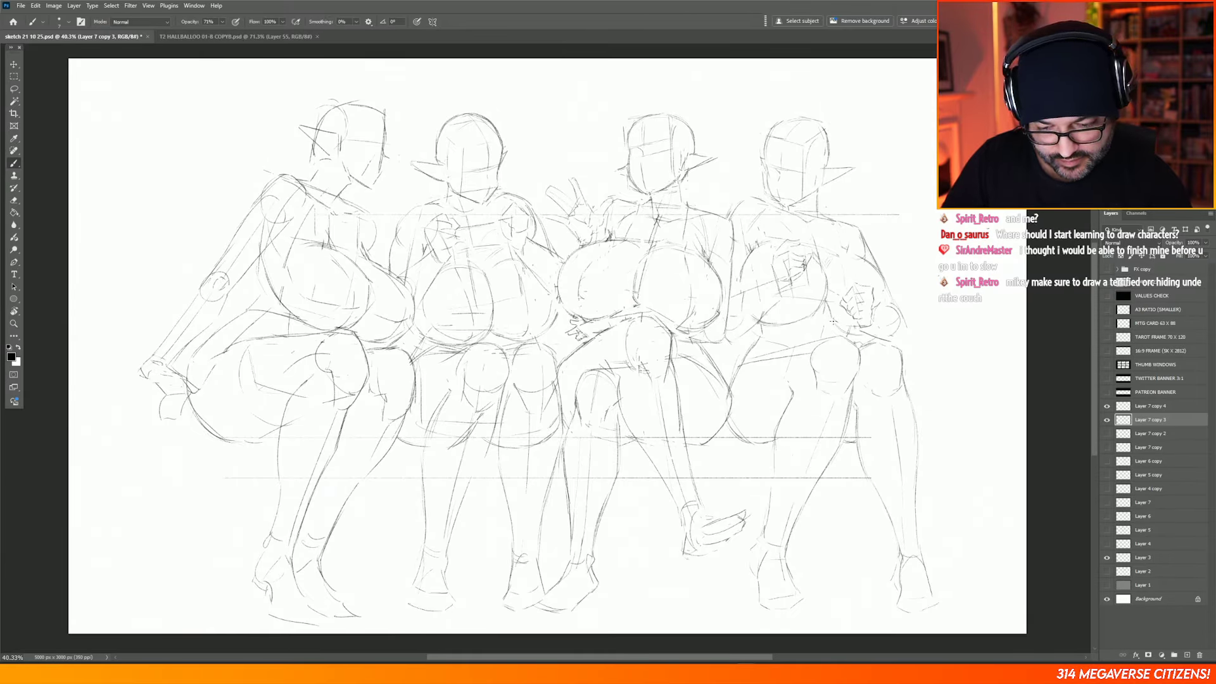
{"action": "key", "text": "e"}
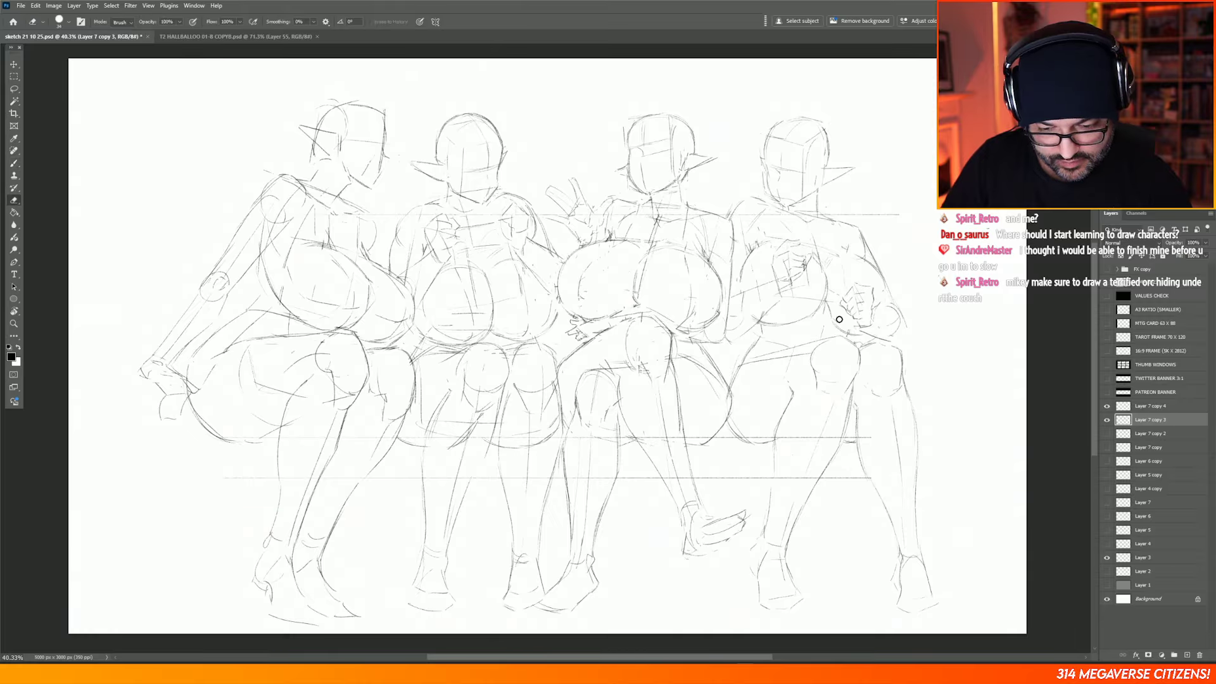
{"action": "key", "text": "b"}
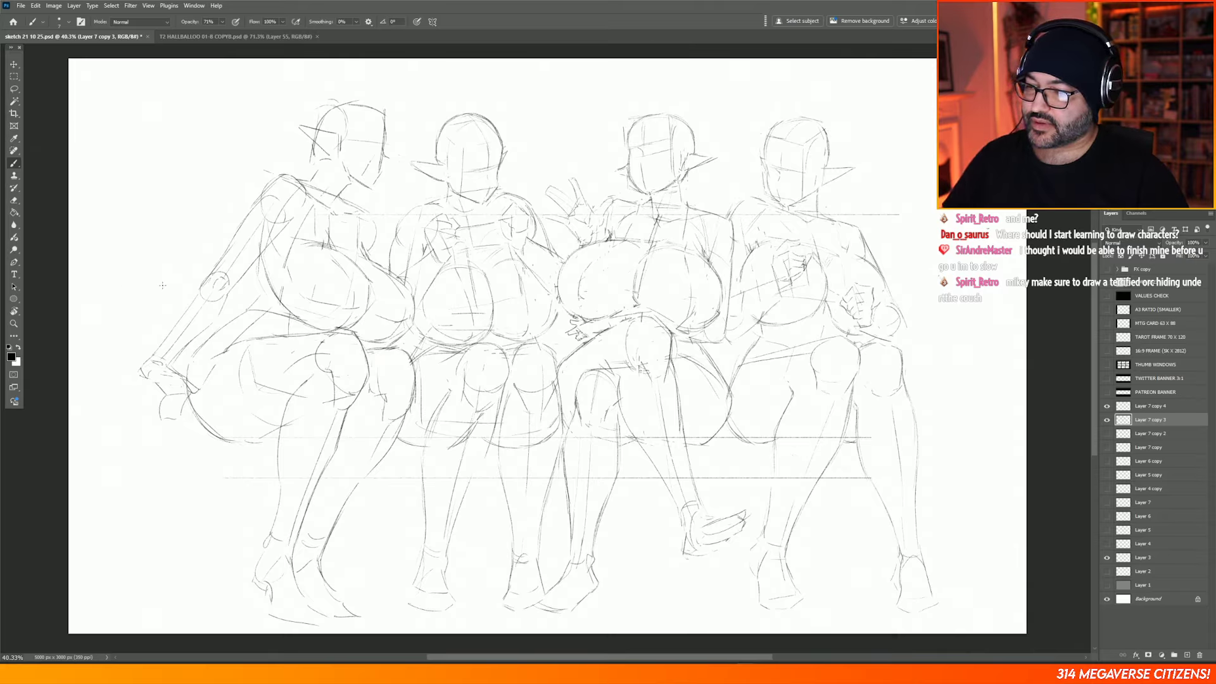
{"action": "left_click", "coordinate": [21, 5]}
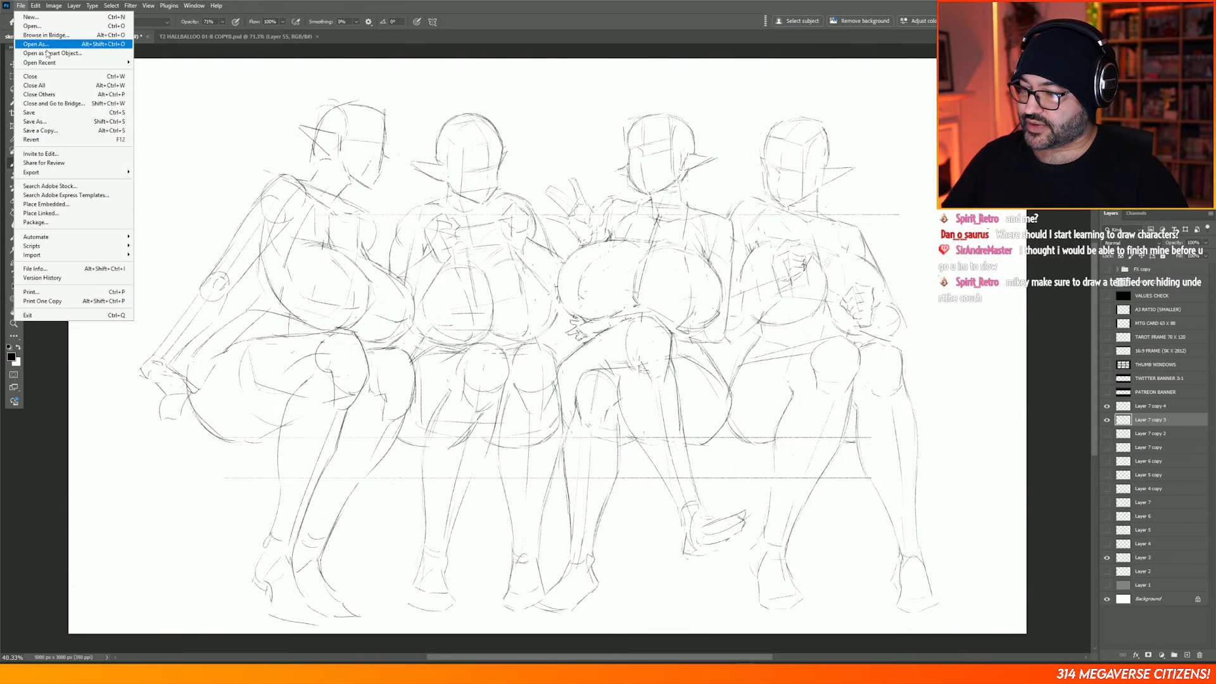
{"action": "left_click", "coordinate": [38, 116]}
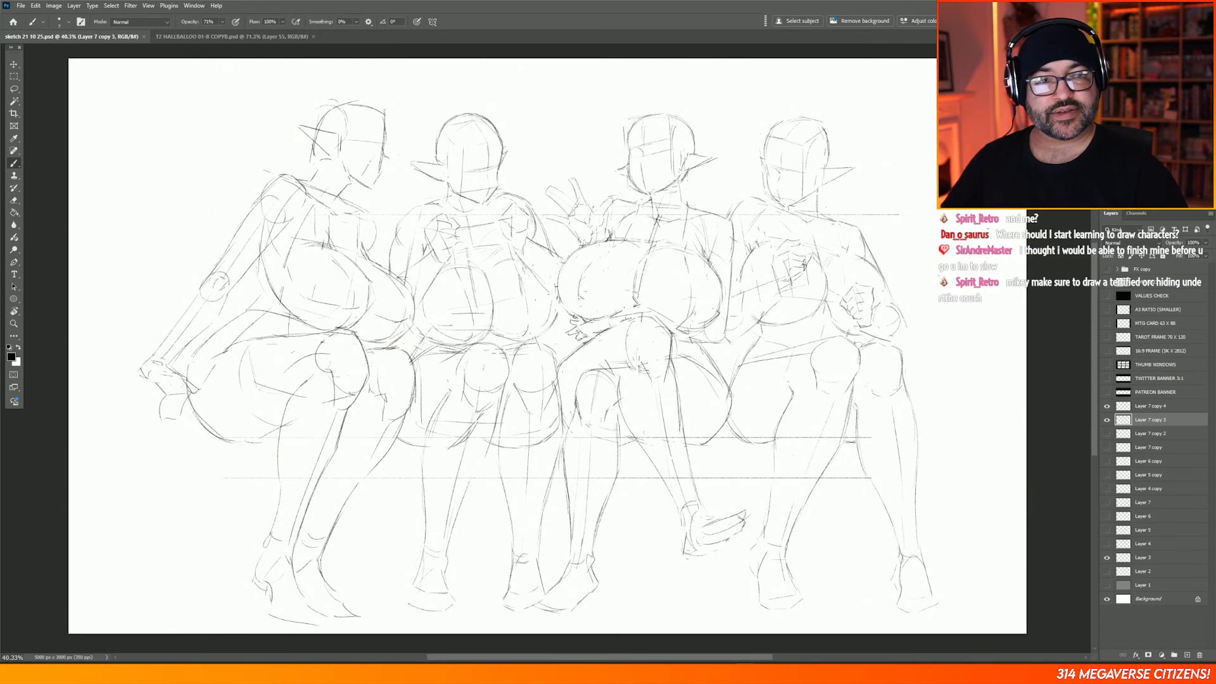